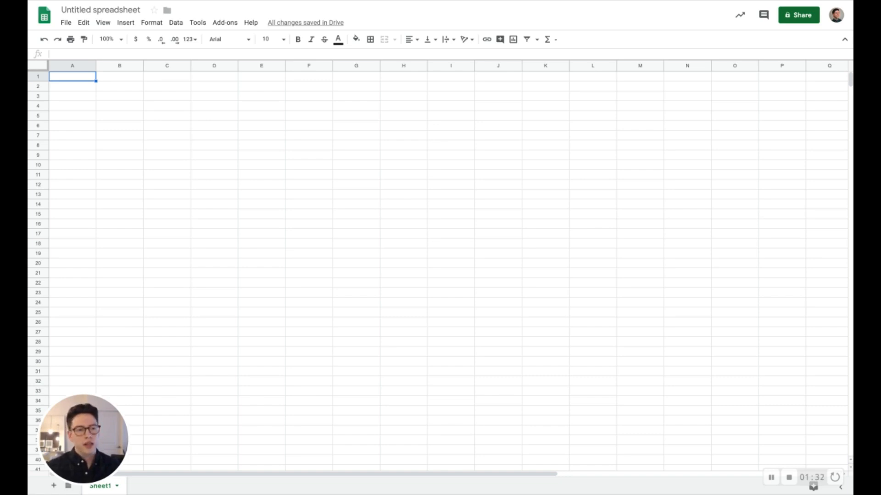
Enter the example parameter utm_source=facebook in cell H2, and clear the cell again.
{"action": "left_click", "coordinate": [384, 85]}
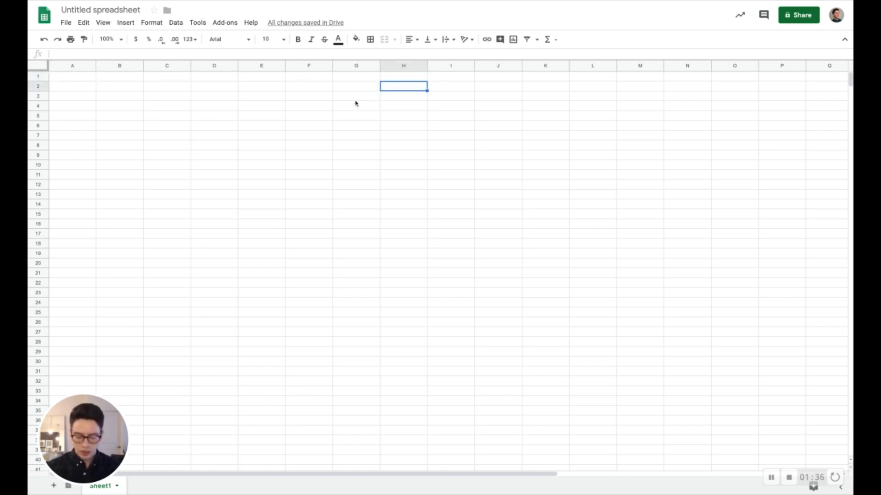
{"action": "type", "text": "utm_sourc"}
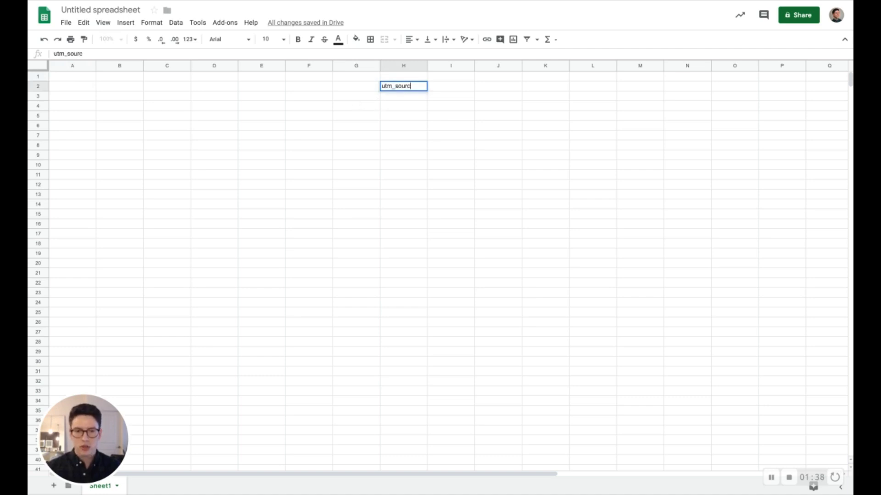
{"action": "type", "text": "e="}
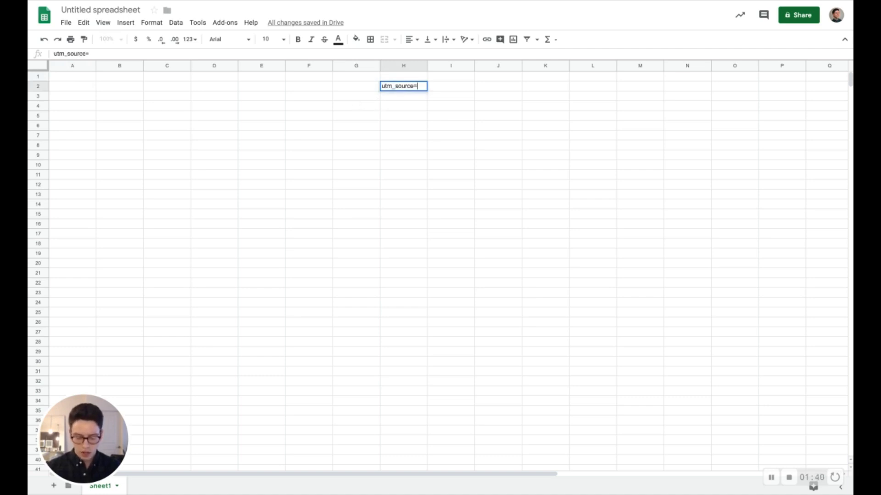
{"action": "type", "text": "facebook"}
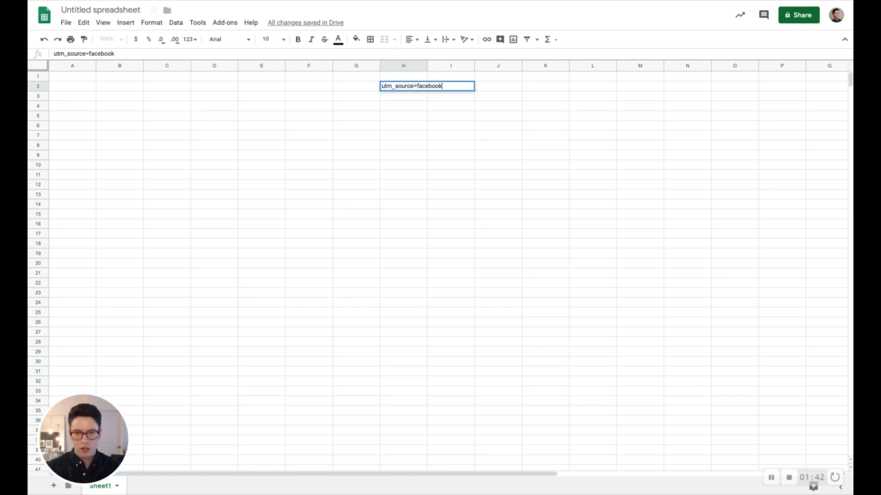
{"action": "key", "text": "Return"}
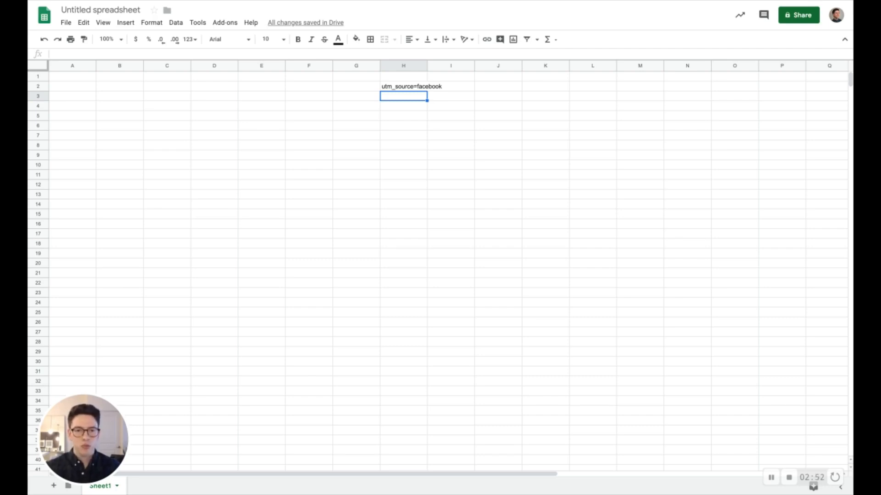
{"action": "left_click", "coordinate": [411, 89]}
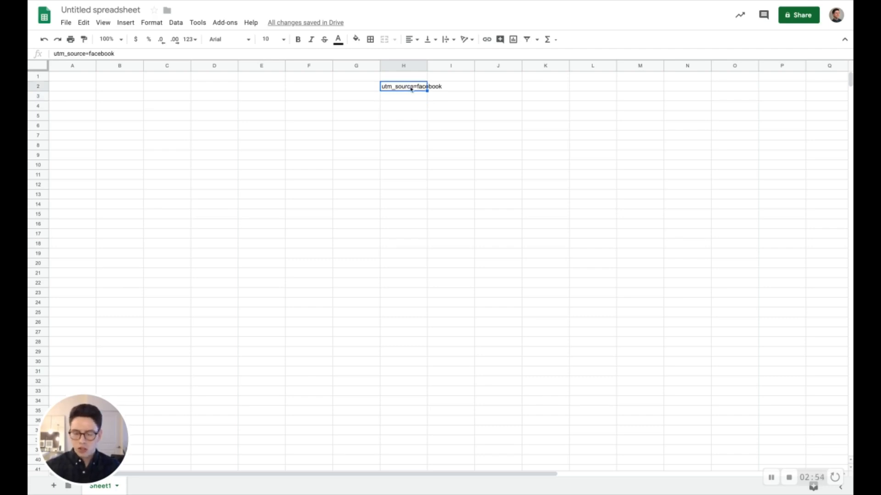
{"action": "key", "text": "Delete"}
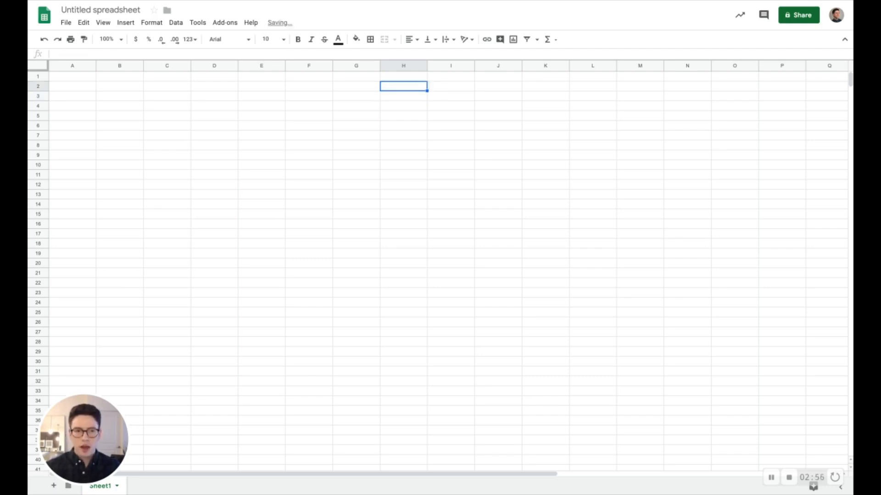
Enter the header Landing Page URL in cell B2 and widen column B to fit it.
{"action": "left_click", "coordinate": [145, 155]}
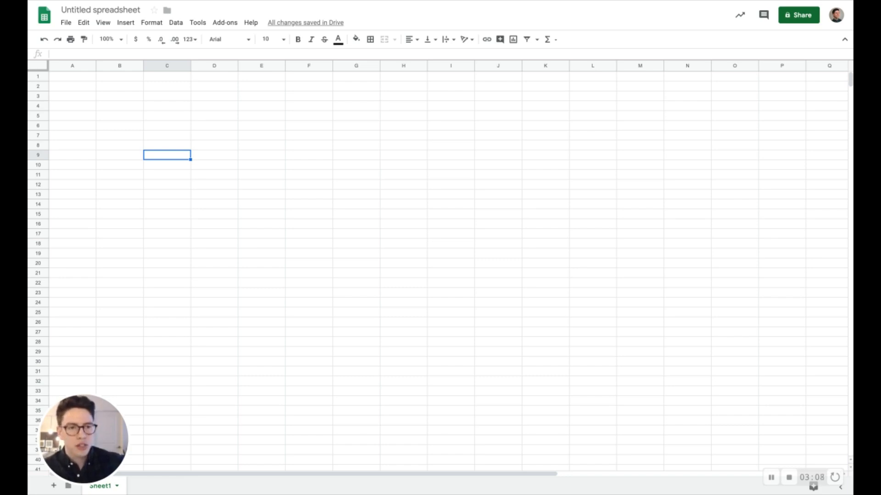
{"action": "left_click", "coordinate": [127, 90]}
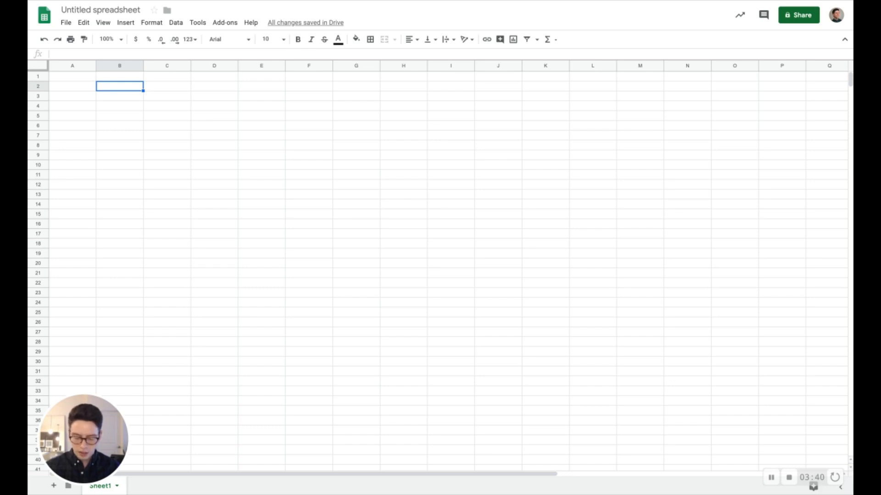
{"action": "type", "text": "Landing Page URL"}
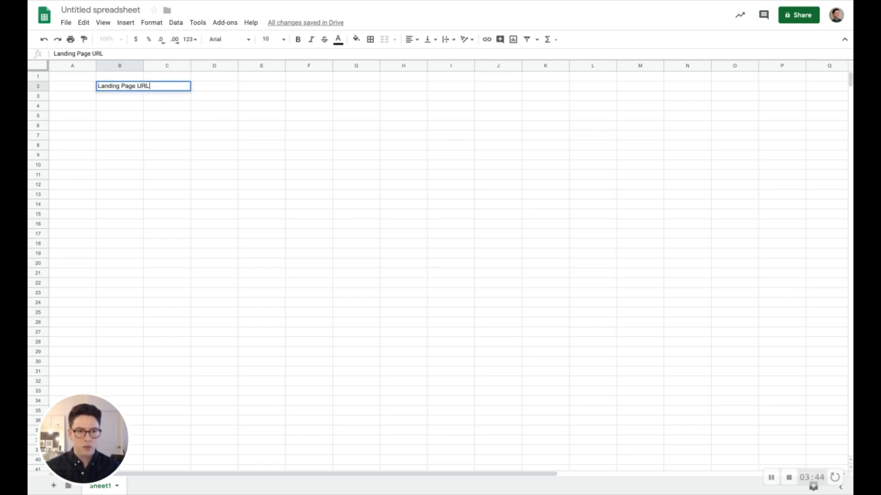
{"action": "key", "text": "Return"}
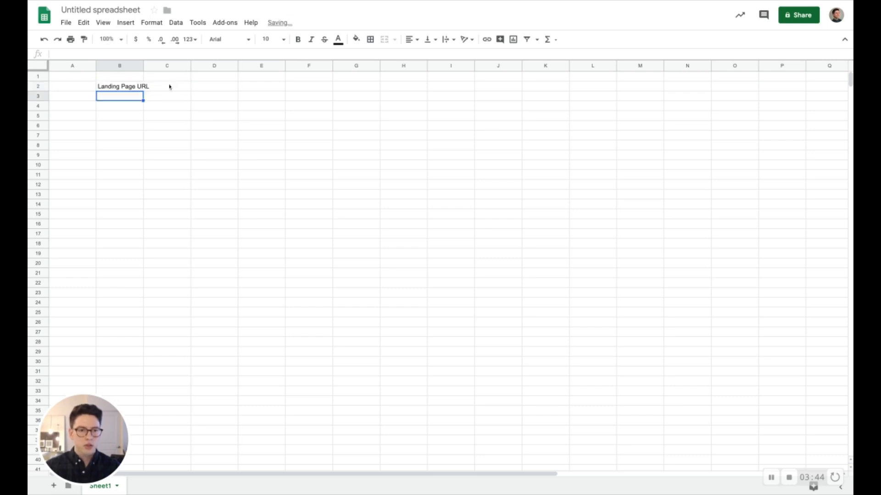
{"action": "left_click_drag", "start_coordinate": [143, 68], "coordinate": [154, 84]}
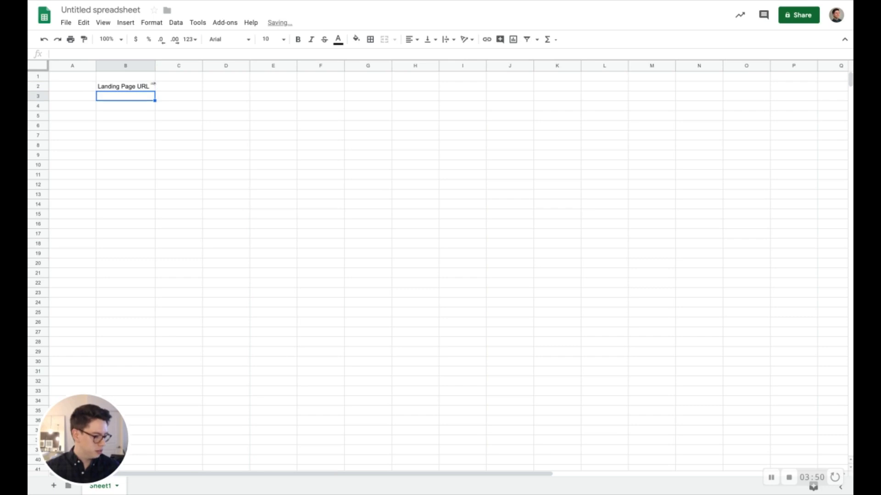
Add the headers Source, Medium, Campaign and Content in cells C2 through F2.
{"action": "left_click", "coordinate": [177, 88]}
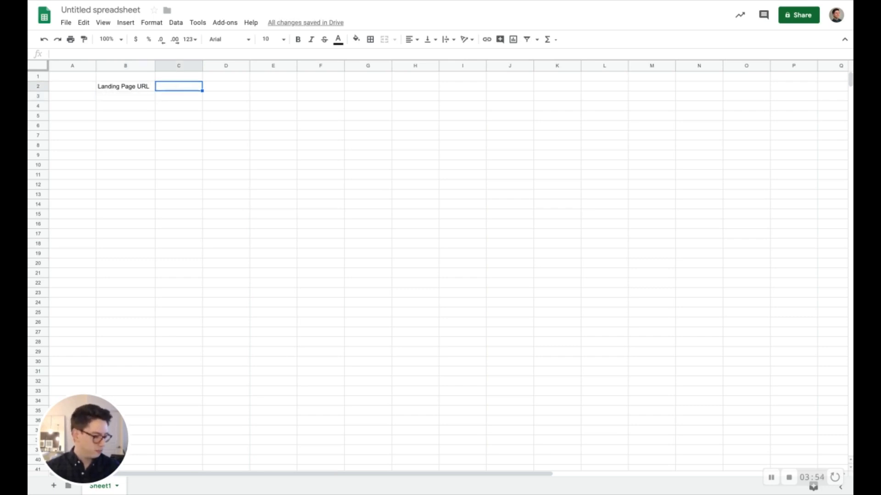
{"action": "type", "text": "Source"}
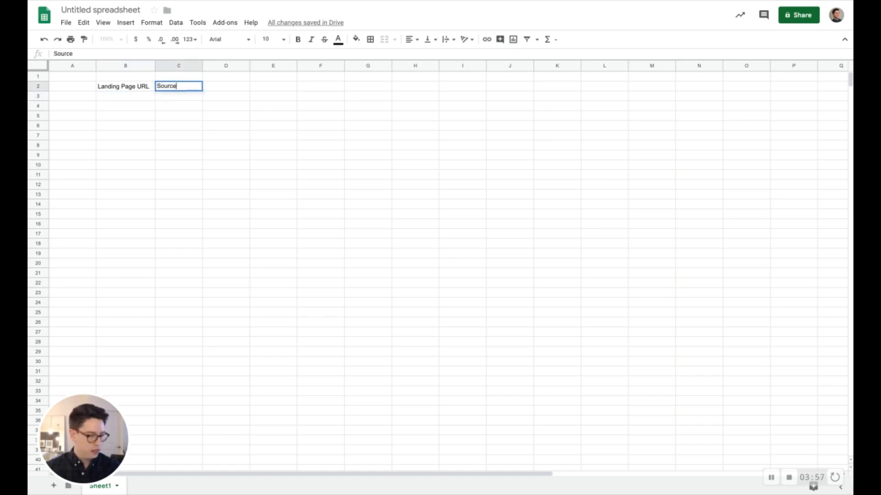
{"action": "key", "text": "Tab"}
{"action": "type", "text": "Medium"}
{"action": "key", "text": "Tab"}
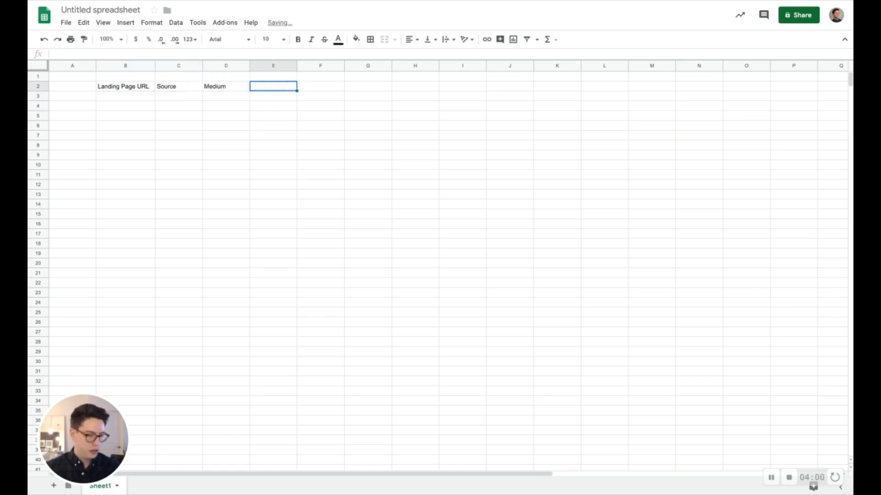
{"action": "type", "text": "Campaign"}
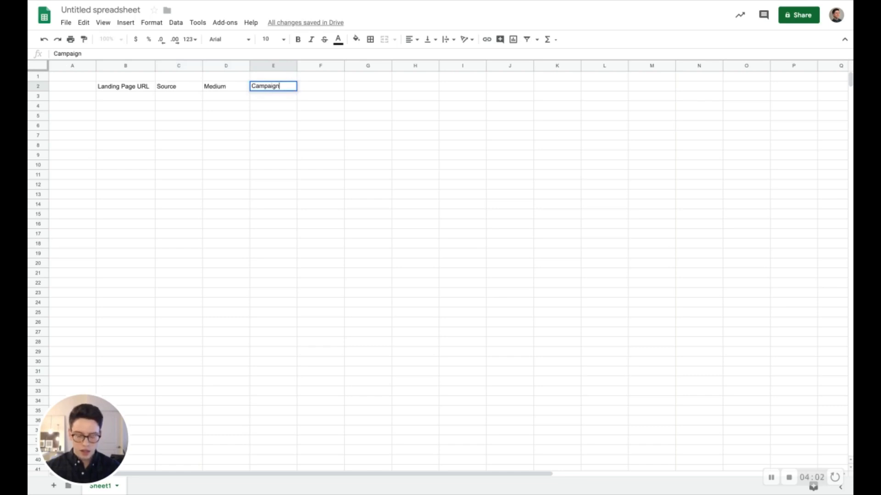
{"action": "key", "text": "Tab"}
{"action": "type", "text": "Content"}
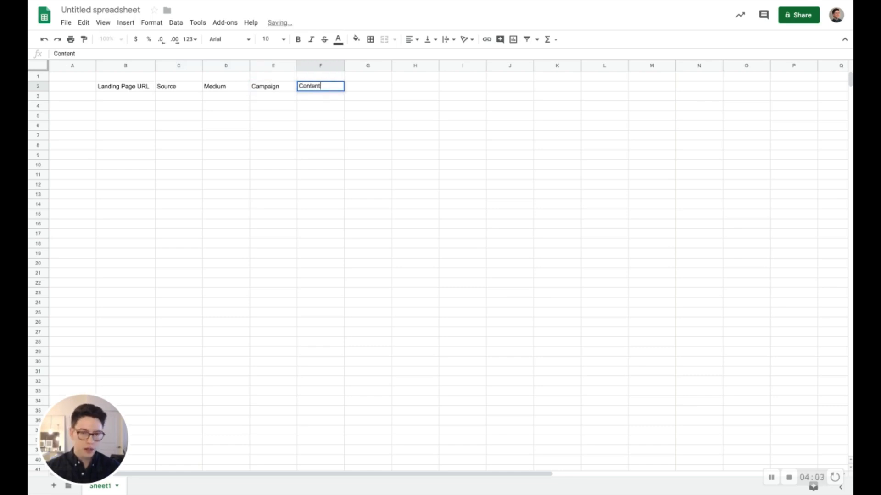
{"action": "key", "text": "Tab"}
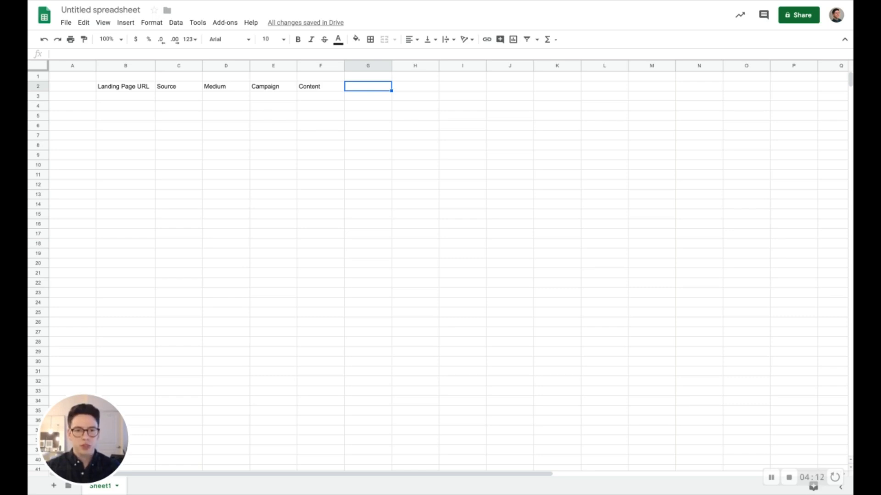
Complete the header row with Term in cell G2 and Trackable URL in cell H2.
{"action": "type", "text": "Terms"}
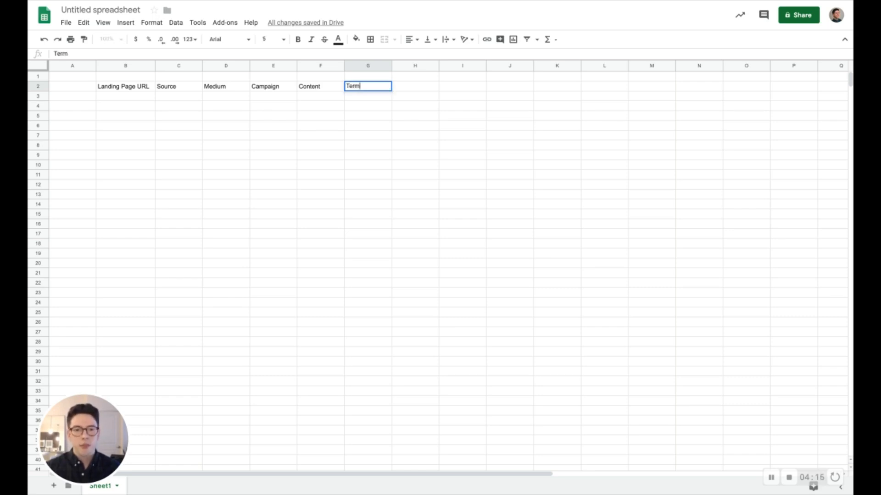
{"action": "key", "text": "Tab"}
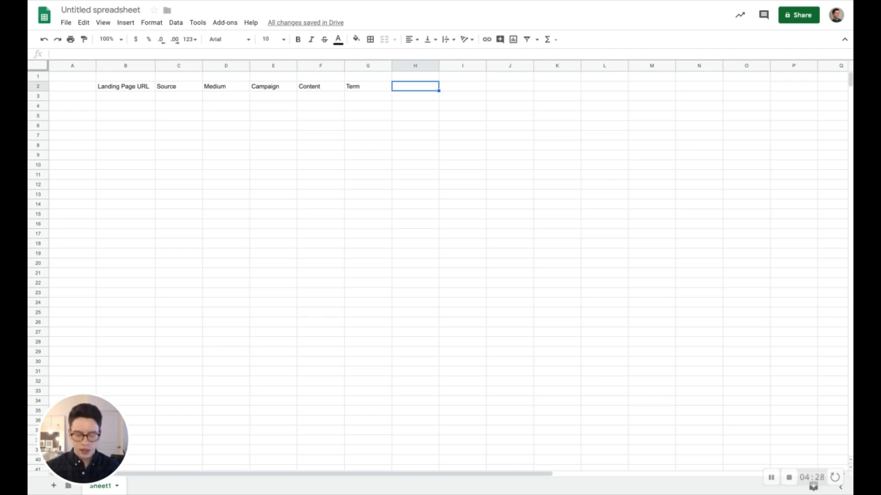
{"action": "type", "text": "Trac"}
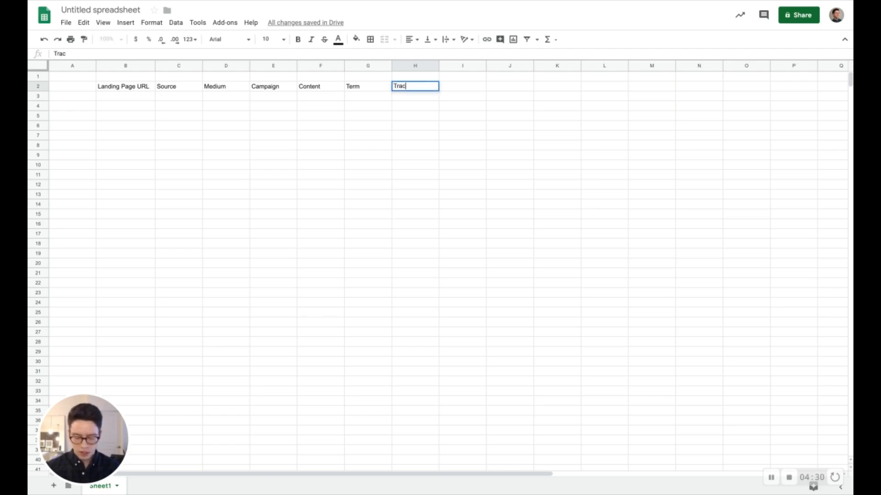
{"action": "type", "text": "kable URL"}
{"action": "key", "text": "Tab"}
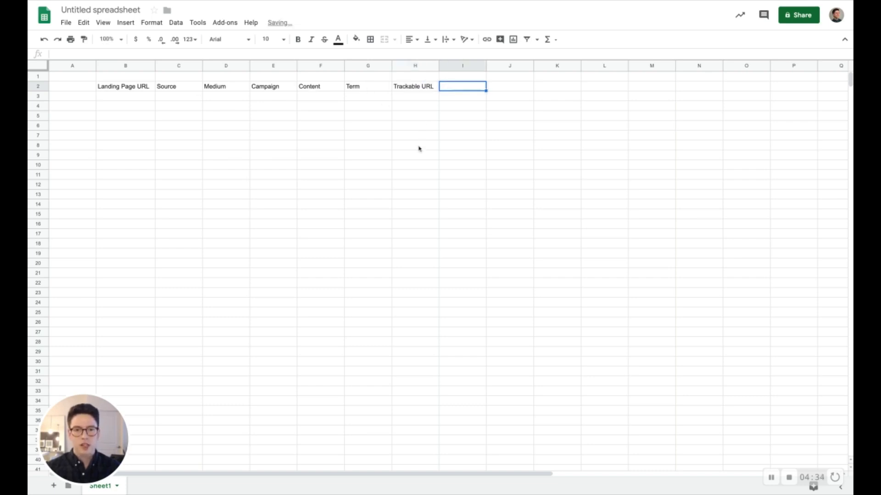
{"action": "left_click", "coordinate": [415, 115]}
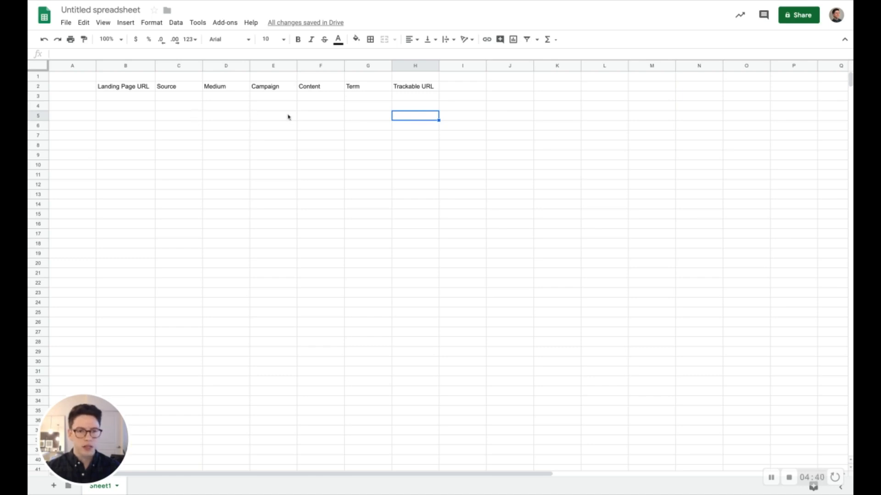
{"action": "left_click", "coordinate": [123, 108]}
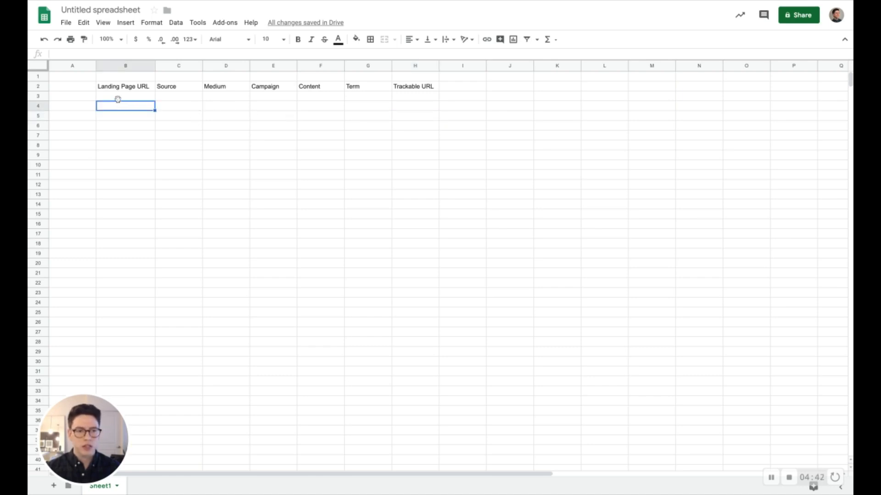
{"action": "left_click", "coordinate": [116, 98]}
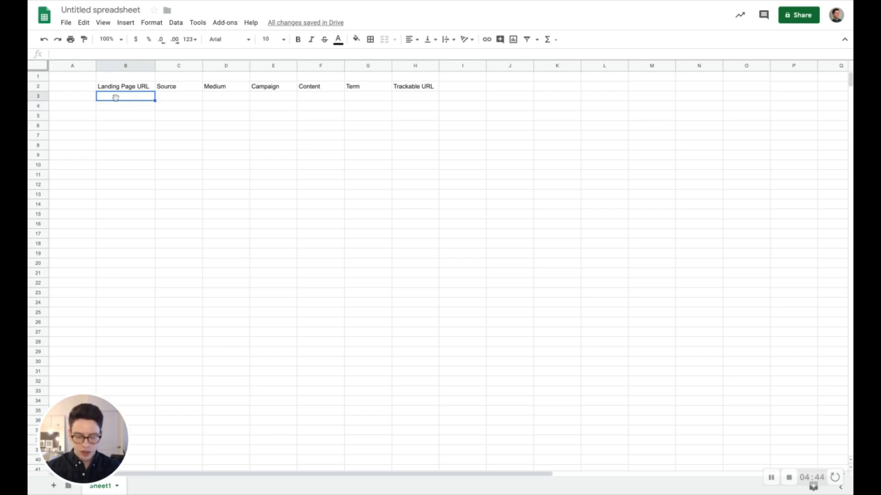
{"action": "type", "text": "https://www.chilipiper.com/"}
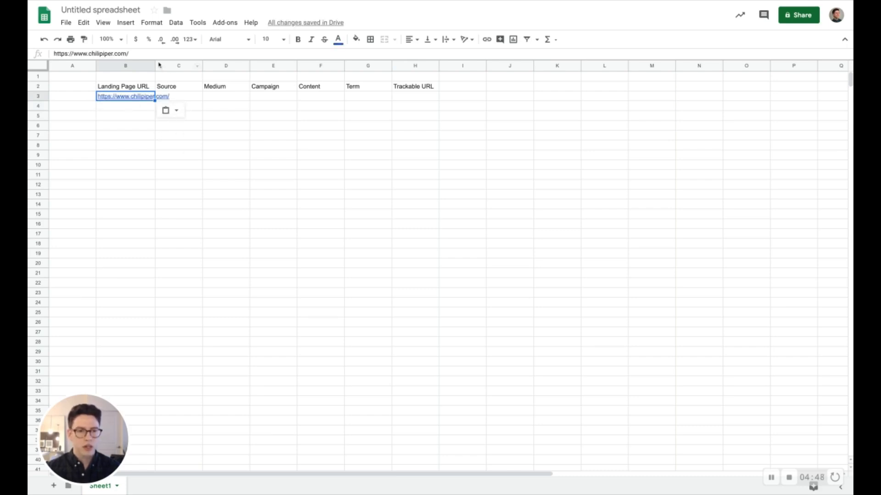
{"action": "left_click_drag", "start_coordinate": [155, 65], "coordinate": [200, 66]}
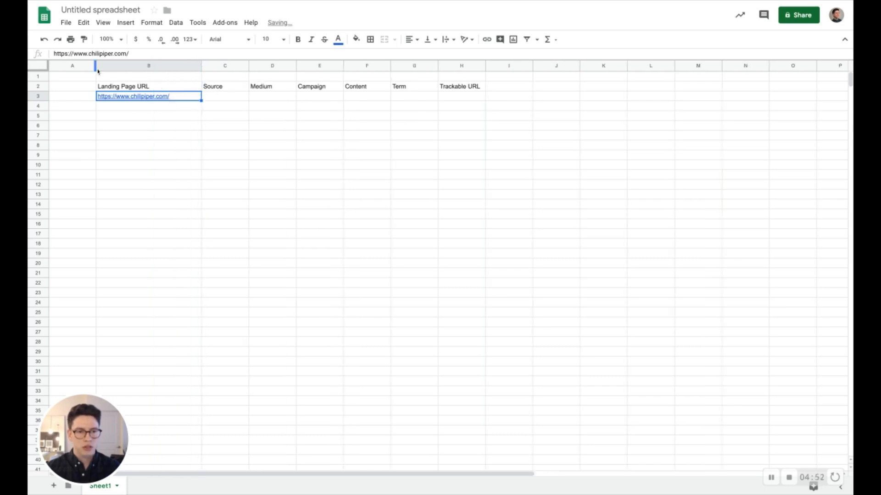
{"action": "left_click", "coordinate": [187, 156]}
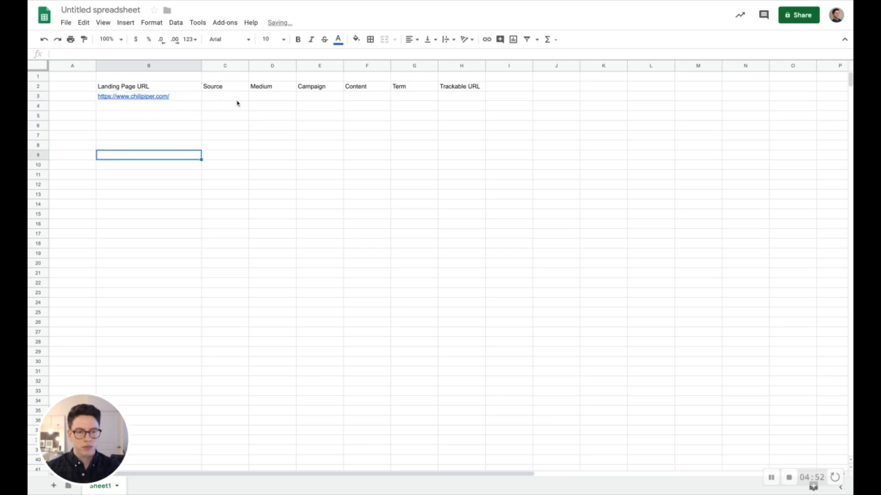
Enter Facebook, with a capital F, as the source in cell C3.
{"action": "left_click", "coordinate": [233, 98]}
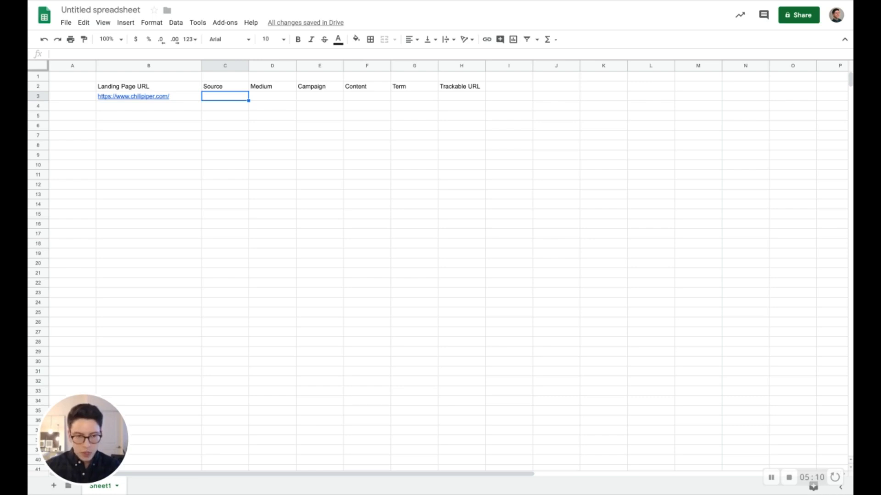
{"action": "type", "text": "Fa"}
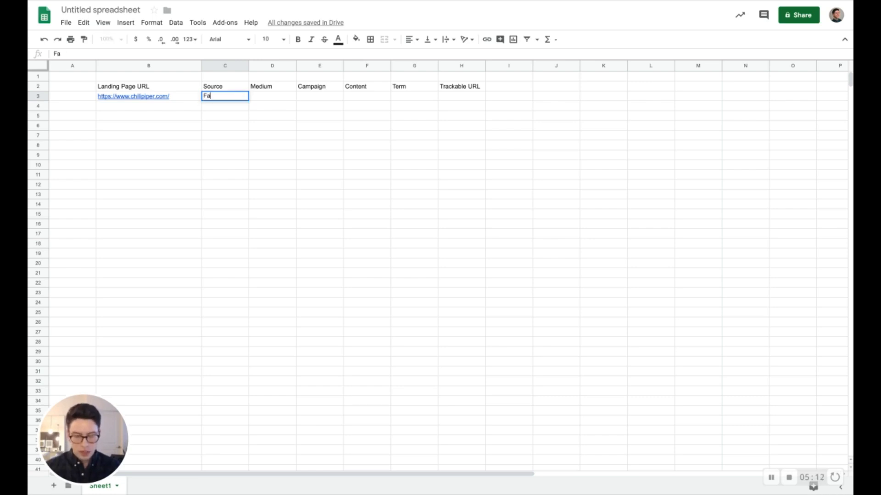
{"action": "type", "text": "cebook"}
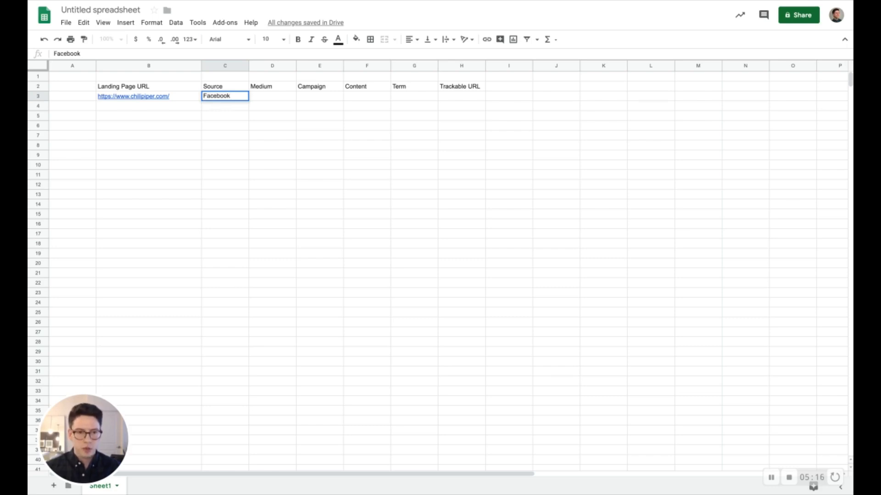
{"action": "key", "text": "Tab"}
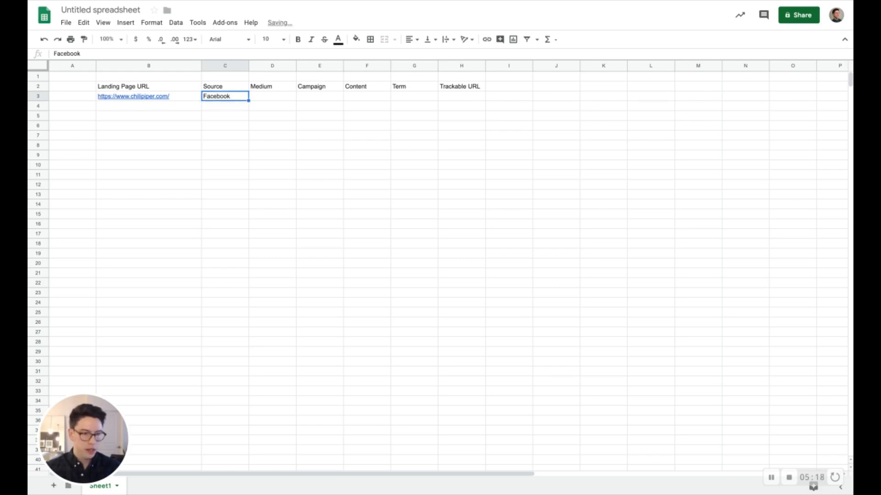
Replace the source value in cell C3 with facebook in all lowercase.
{"action": "key", "text": "Return"}
{"action": "type", "text": "fa"}
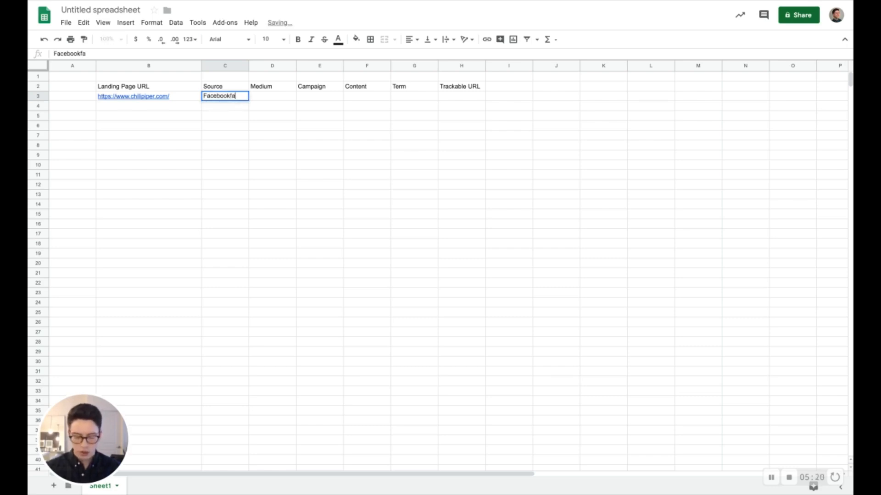
{"action": "key", "text": "ctrl+a"}
{"action": "type", "text": "facebook"}
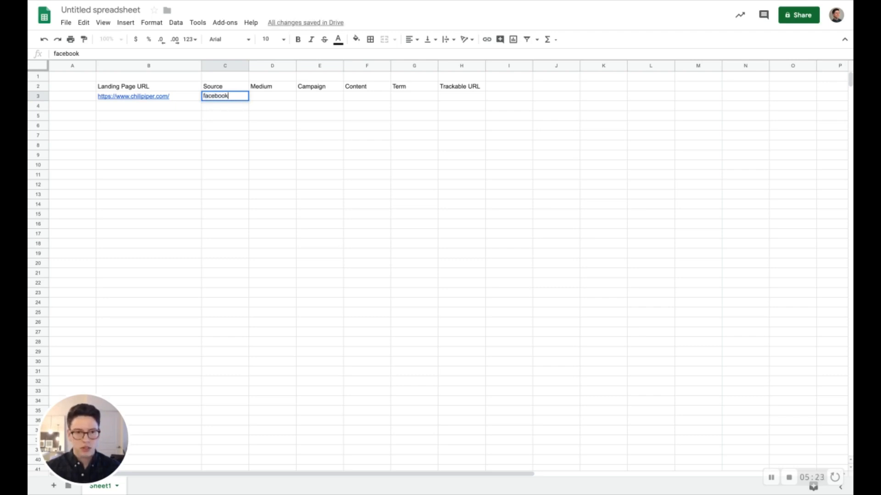
{"action": "key", "text": "Tab"}
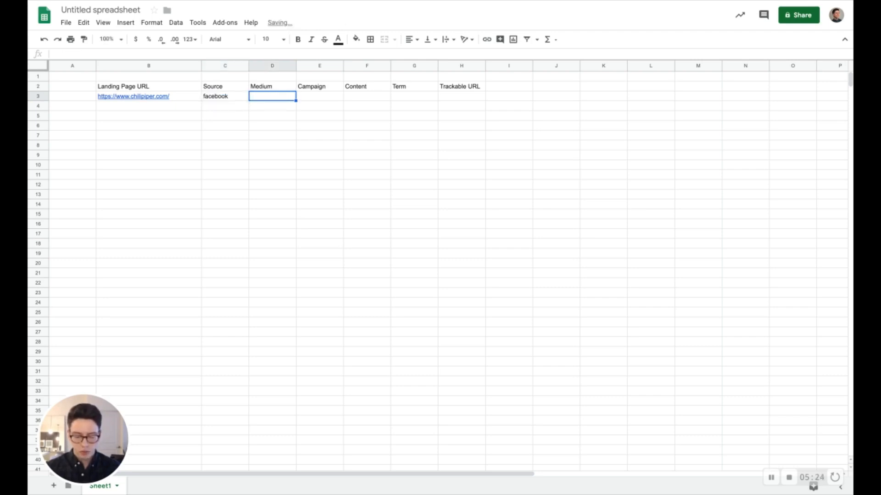
Enter social as the medium in cell D3 and instant-video as the campaign in cell E3.
{"action": "type", "text": "social"}
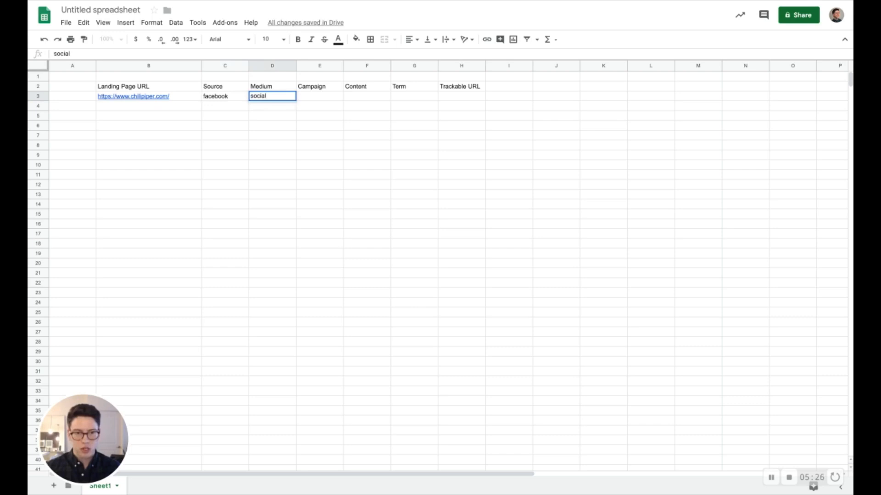
{"action": "key", "text": "Tab"}
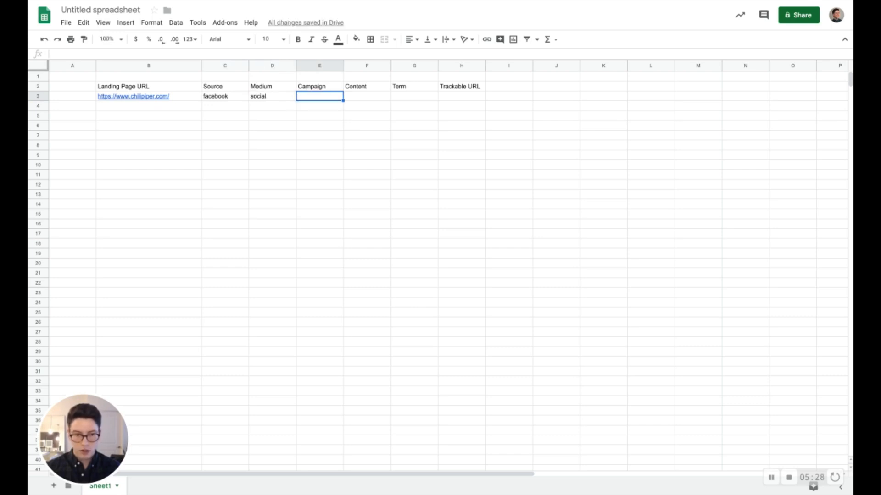
{"action": "type", "text": "inst"}
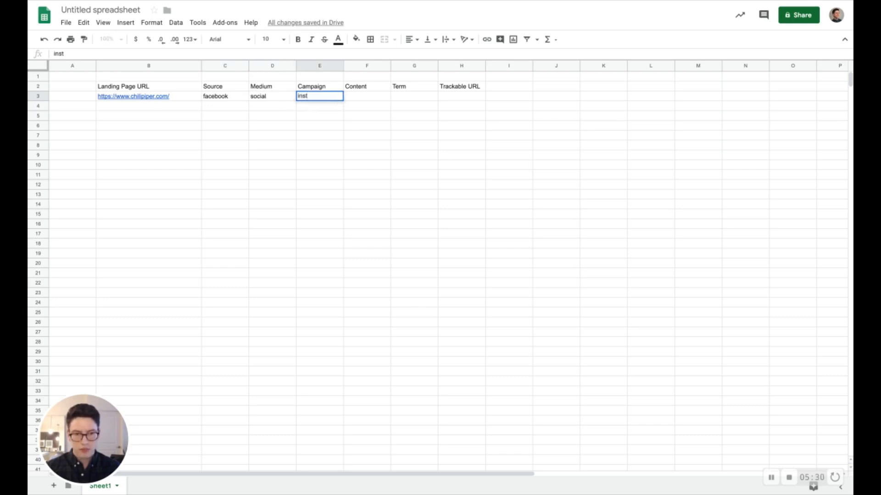
{"action": "type", "text": "ant"}
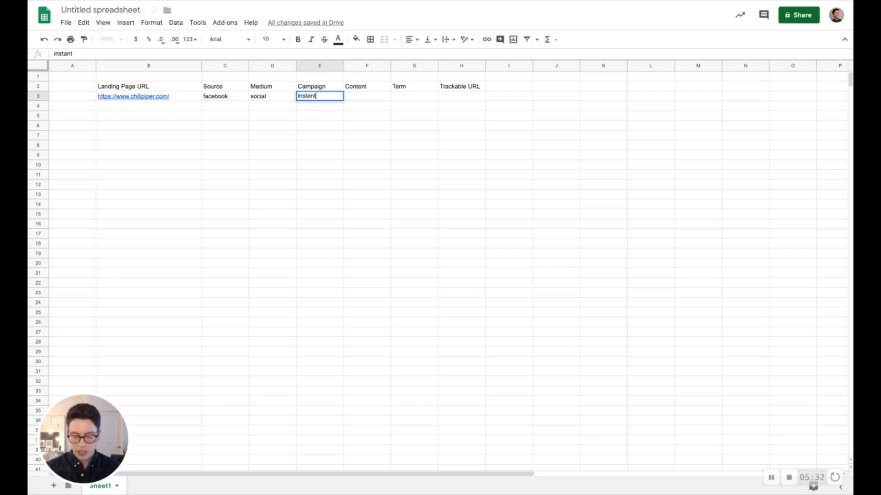
{"action": "type", "text": "-vide"}
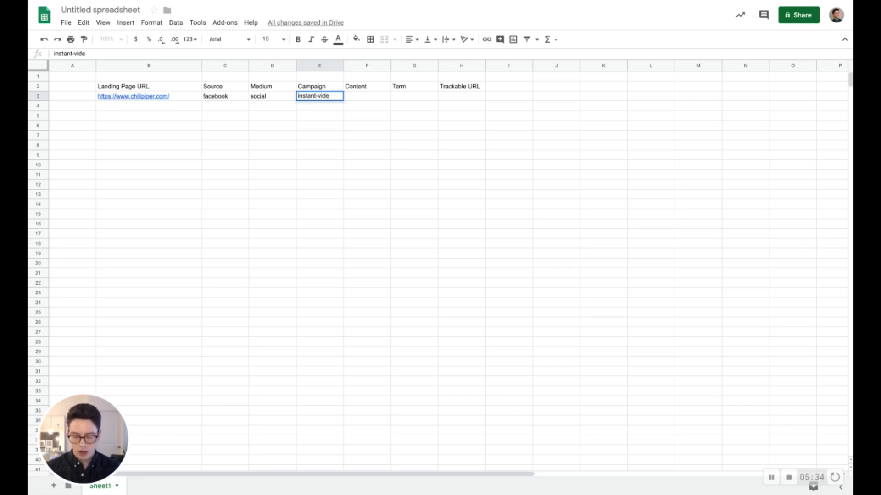
{"action": "type", "text": "o"}
{"action": "key", "text": "Tab"}
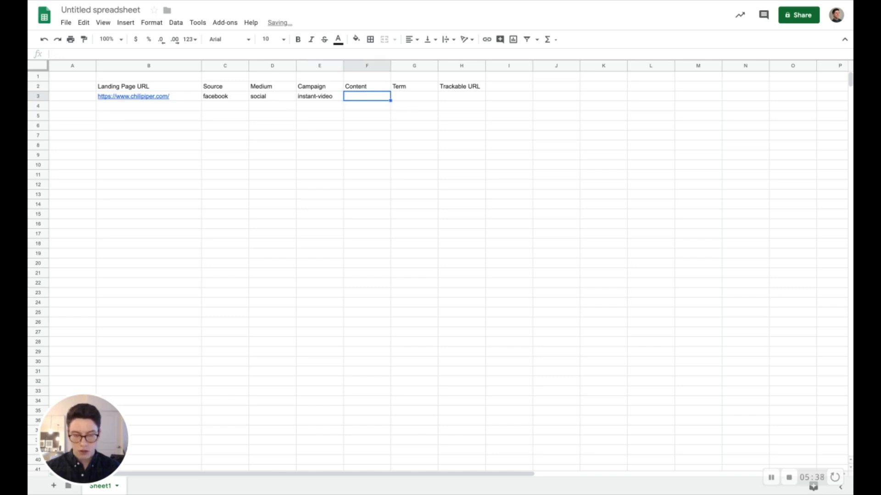
Enter feature-video as the content value in cell F3 and a-prospects as the term in cell G3.
{"action": "type", "text": "f"}
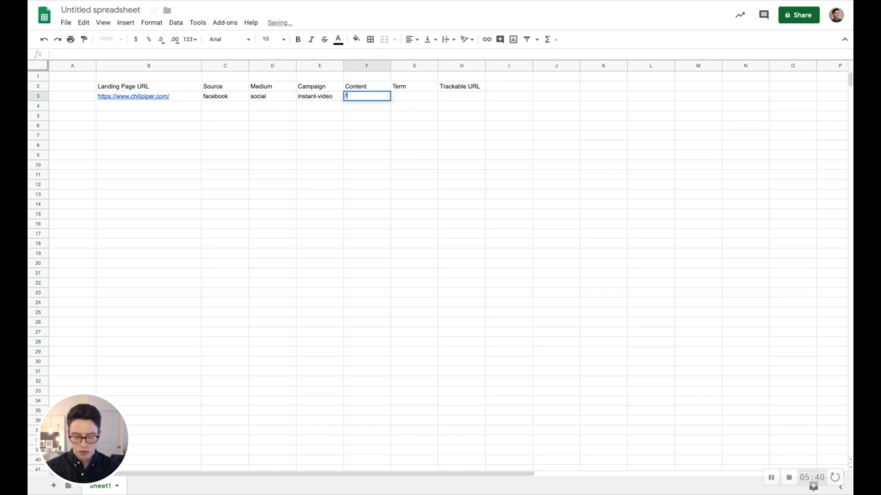
{"action": "type", "text": "eature-"}
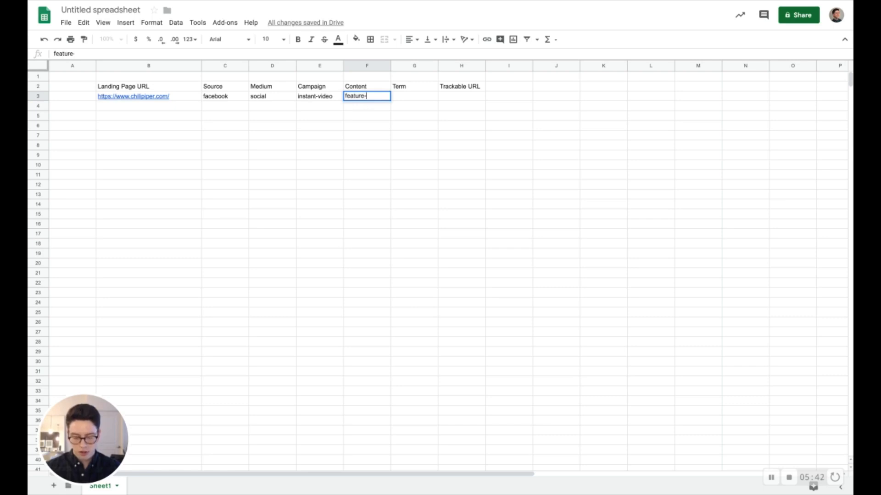
{"action": "type", "text": "video"}
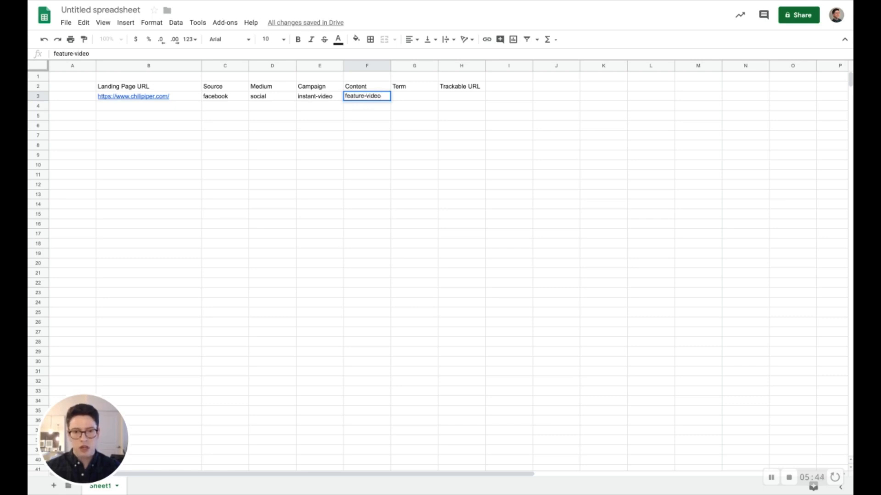
{"action": "key", "text": "Tab"}
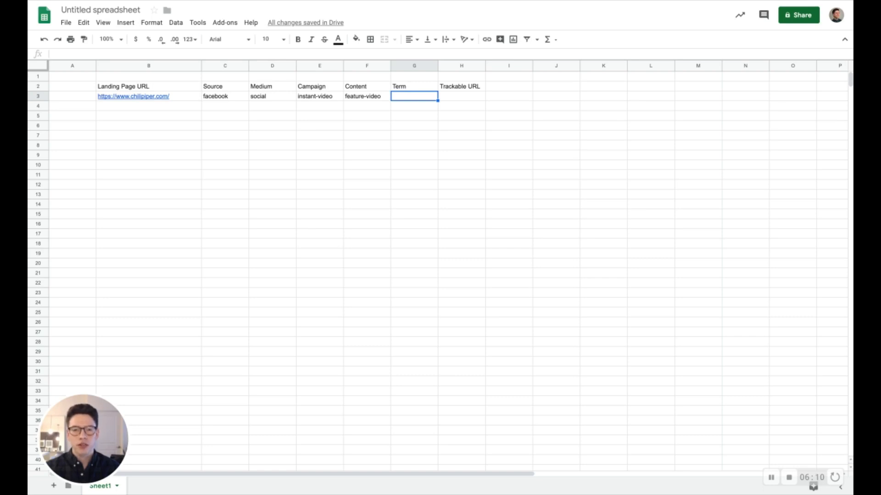
{"action": "type", "text": "a"}
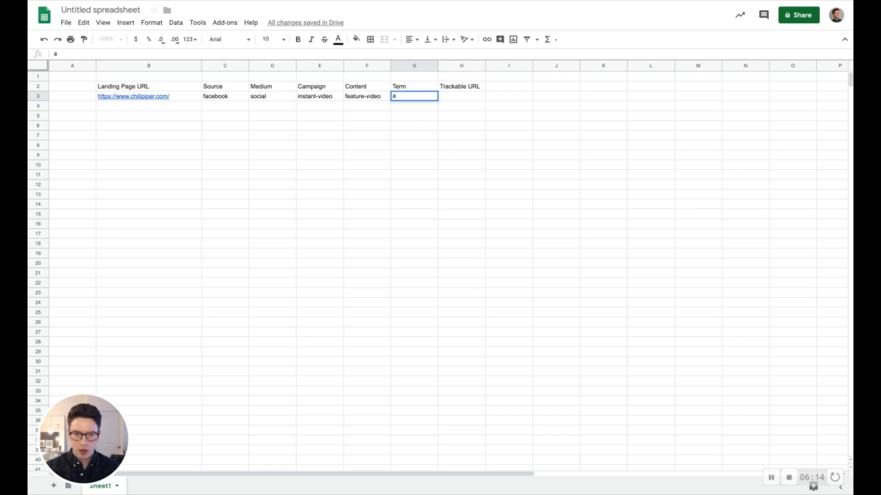
{"action": "type", "text": "-prospects"}
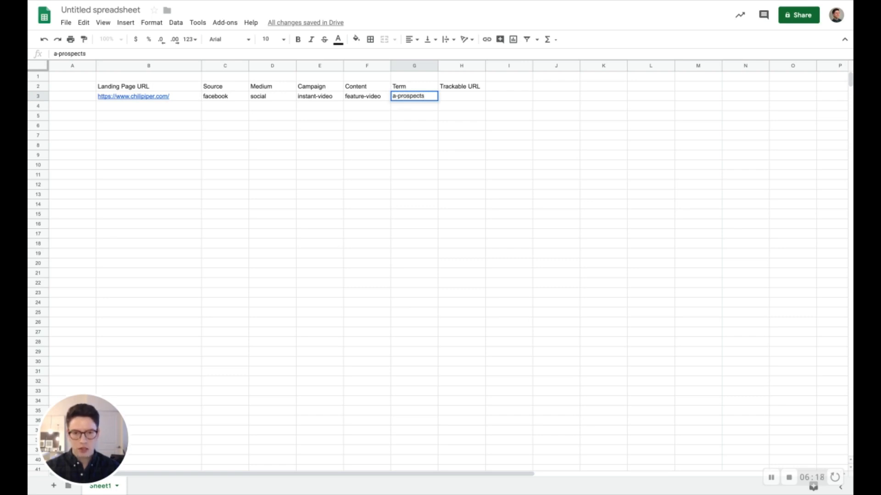
{"action": "key", "text": "Tab"}
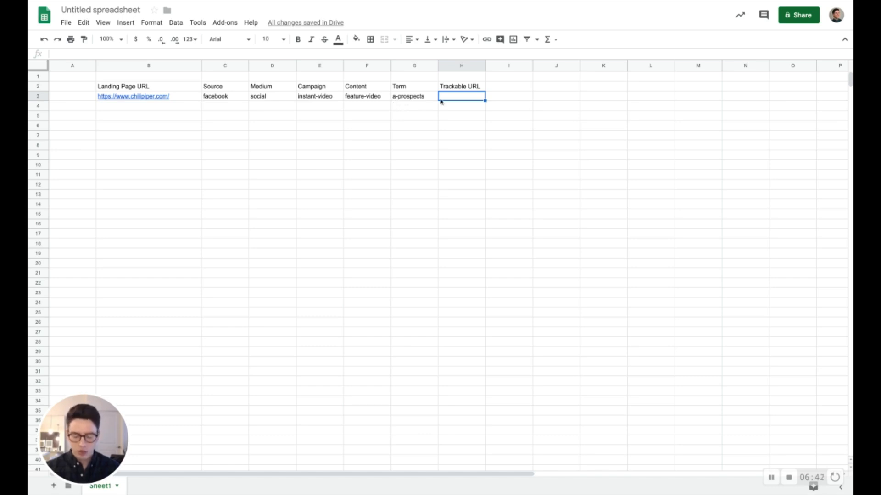
Enter the formula =B3&C3&D3&E3&F3&G3 in cell H3 and widen column H to fit the combined URL.
{"action": "type", "text": "&"}
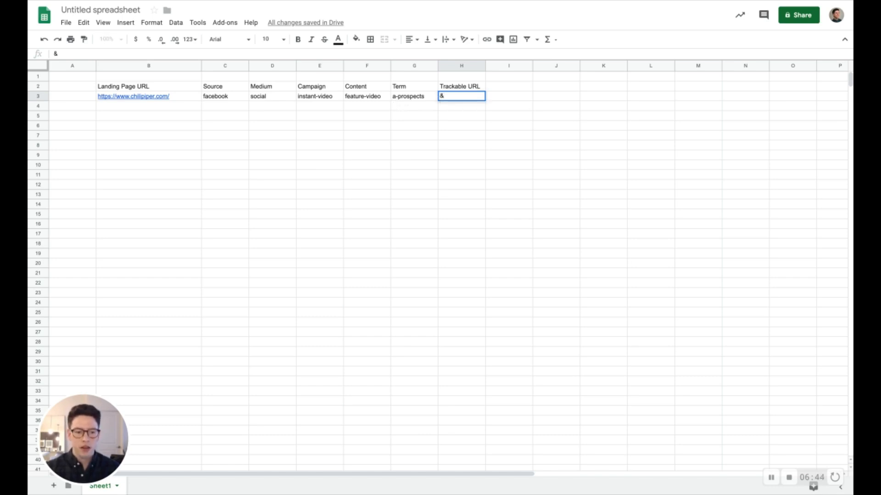
{"action": "key", "text": "BackSpace"}
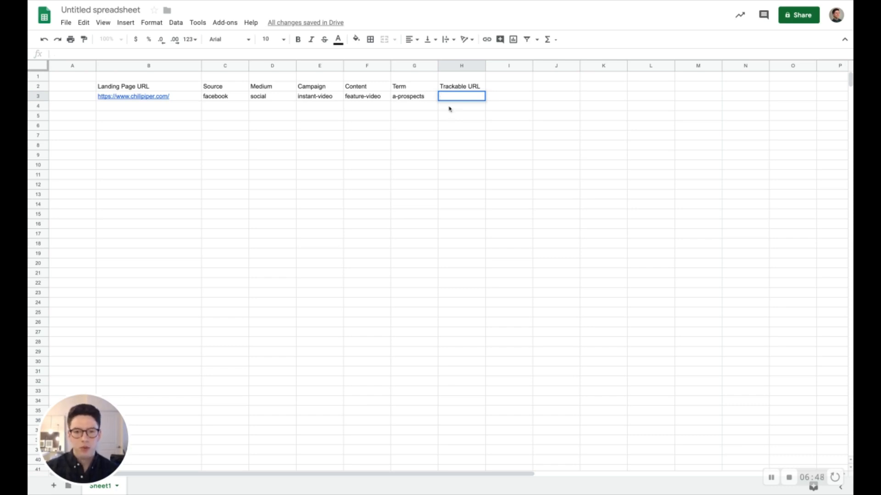
{"action": "type", "text": "="}
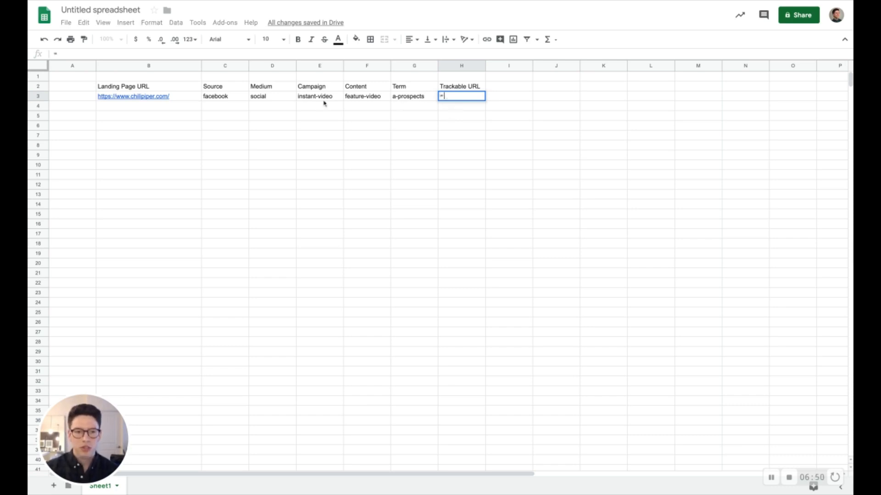
{"action": "left_click", "coordinate": [178, 98]}
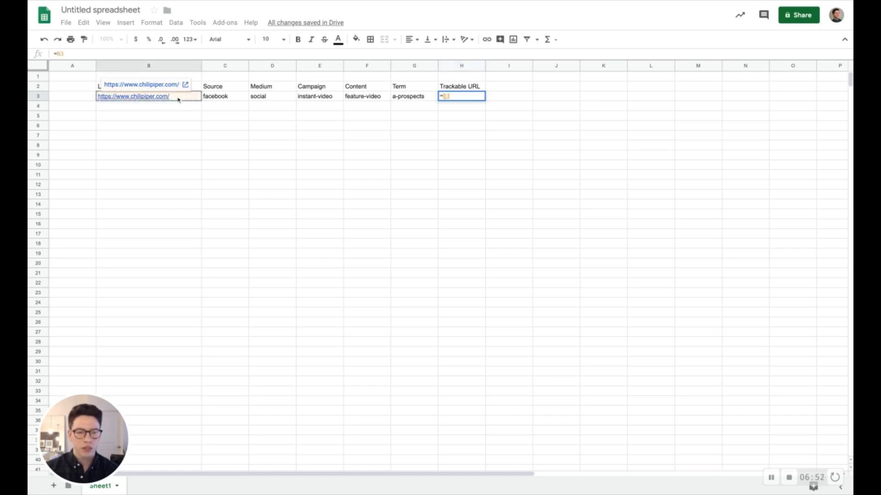
{"action": "type", "text": "&"}
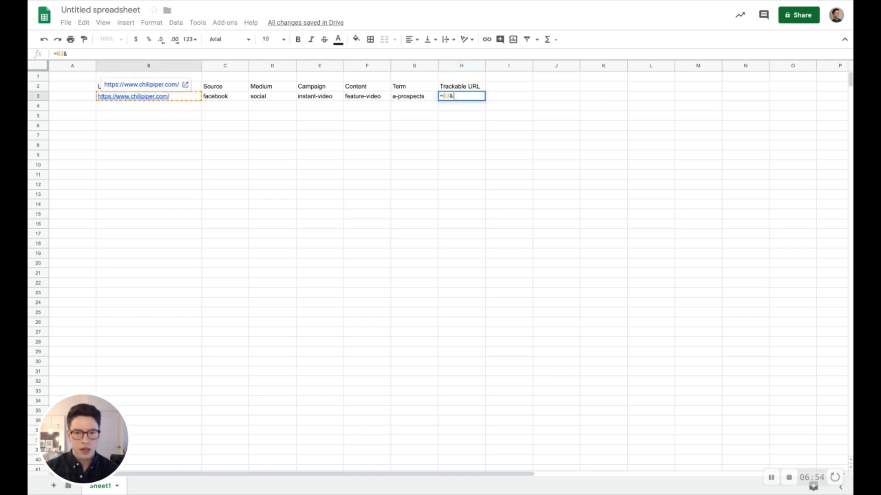
{"action": "left_click", "coordinate": [224, 99]}
{"action": "type", "text": "&"}
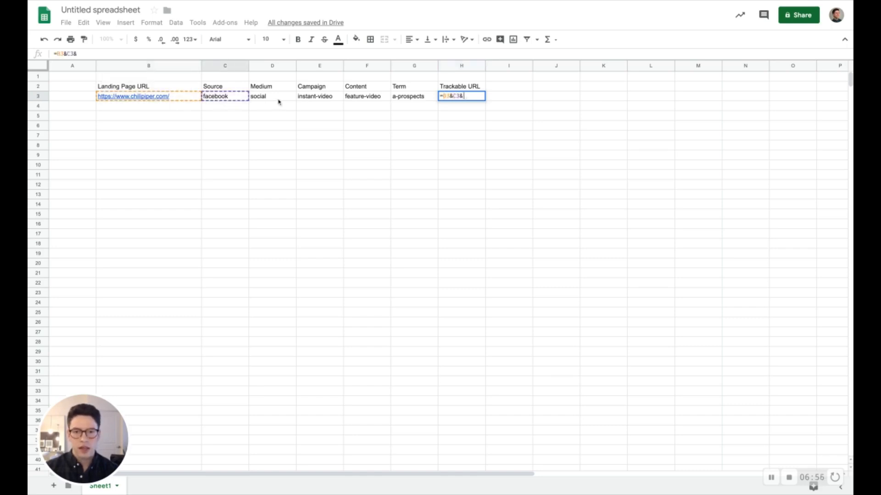
{"action": "left_click", "coordinate": [278, 101]}
{"action": "type", "text": "&"}
{"action": "left_click", "coordinate": [318, 101]}
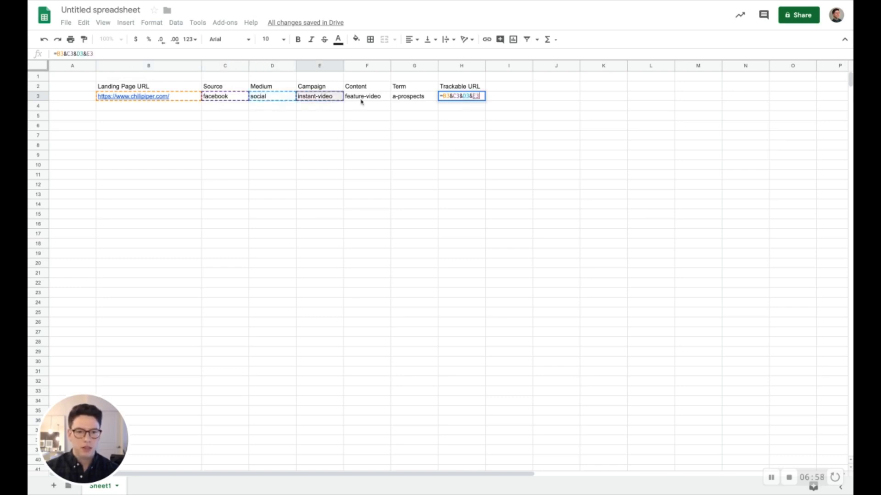
{"action": "type", "text": "&"}
{"action": "left_click", "coordinate": [364, 101]}
{"action": "type", "text": "&"}
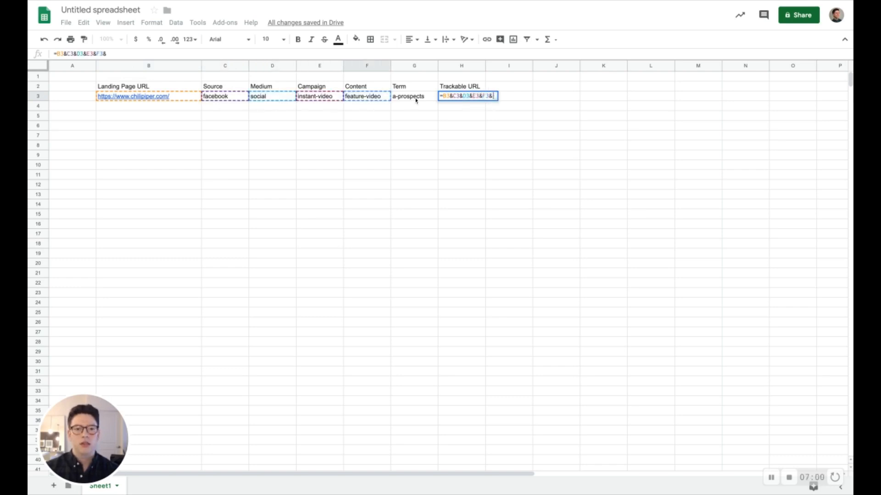
{"action": "left_click", "coordinate": [416, 100]}
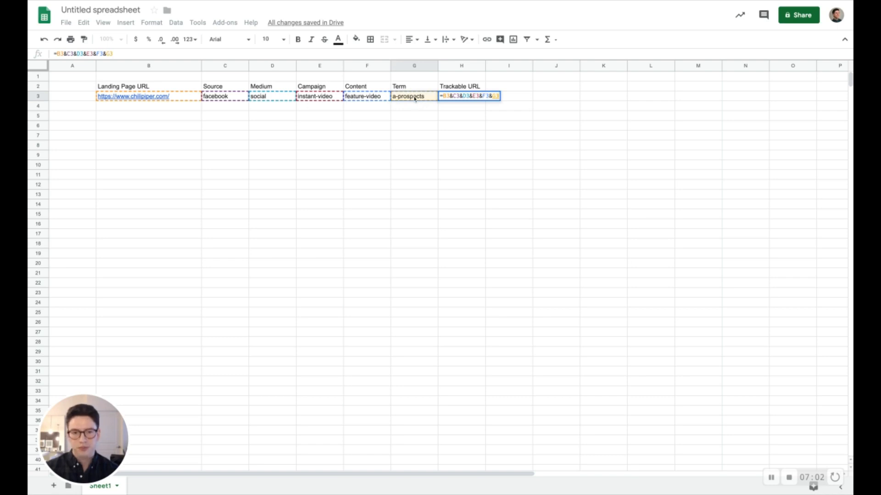
{"action": "key", "text": "Return"}
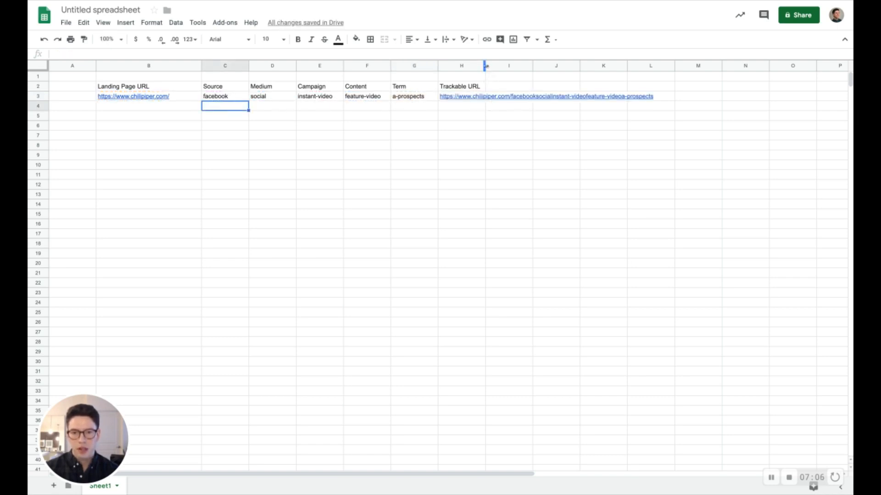
{"action": "left_click_drag", "start_coordinate": [485, 67], "coordinate": [661, 67]}
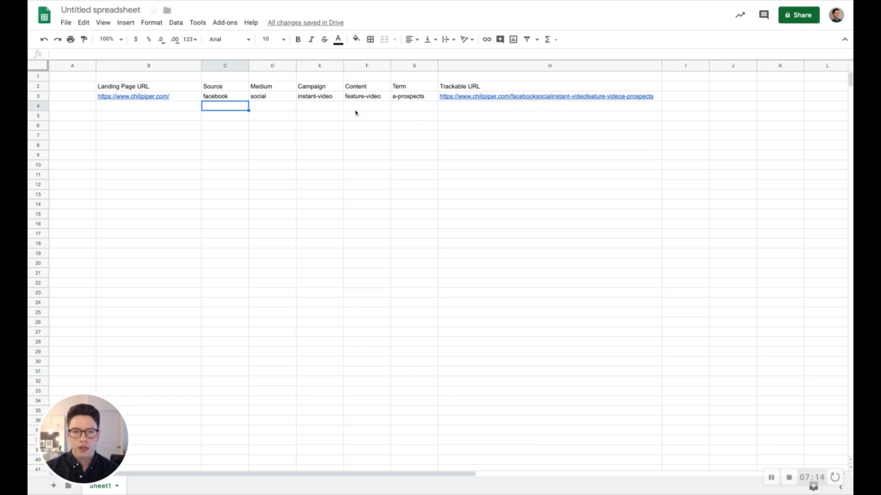
Rename the Source header in cell C2 to utm_source and the Medium header in cell D2 to utm_medium.
{"action": "left_click", "coordinate": [230, 90]}
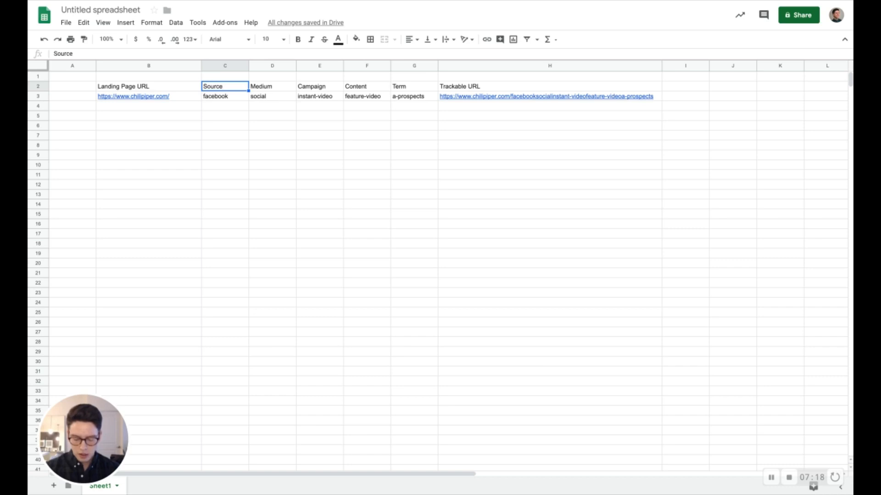
{"action": "type", "text": "utm_s"}
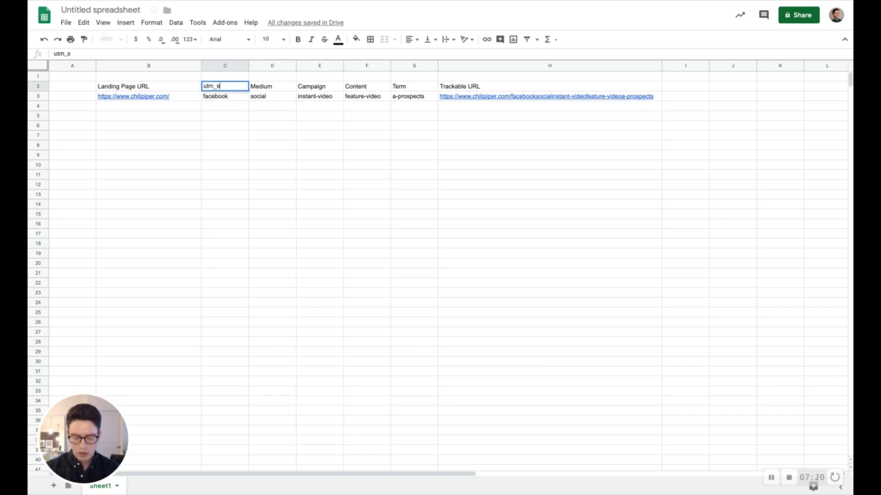
{"action": "type", "text": "ource"}
{"action": "key", "text": "Tab"}
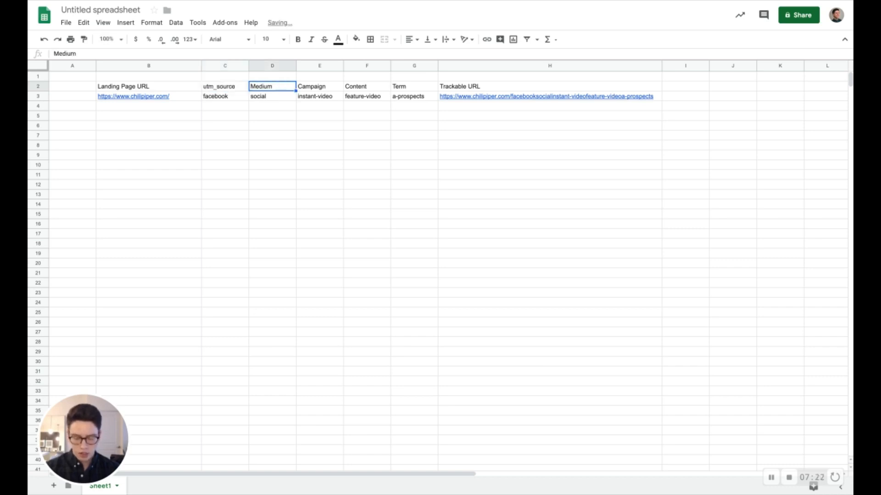
{"action": "type", "text": "utm_medium"}
{"action": "key", "text": "Tab"}
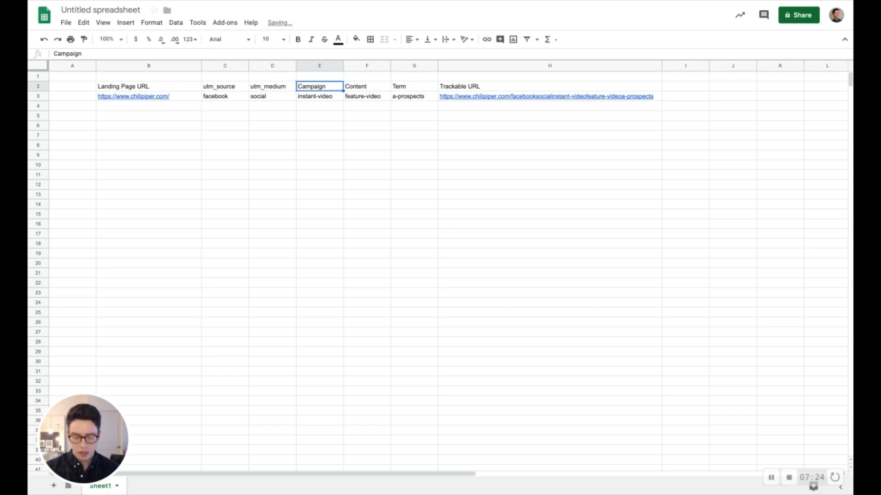
Rename the Campaign, Content and Term headers in cells E2 to G2 to utm_campaign, utm_content and utm_term.
{"action": "type", "text": "utm_campaign"}
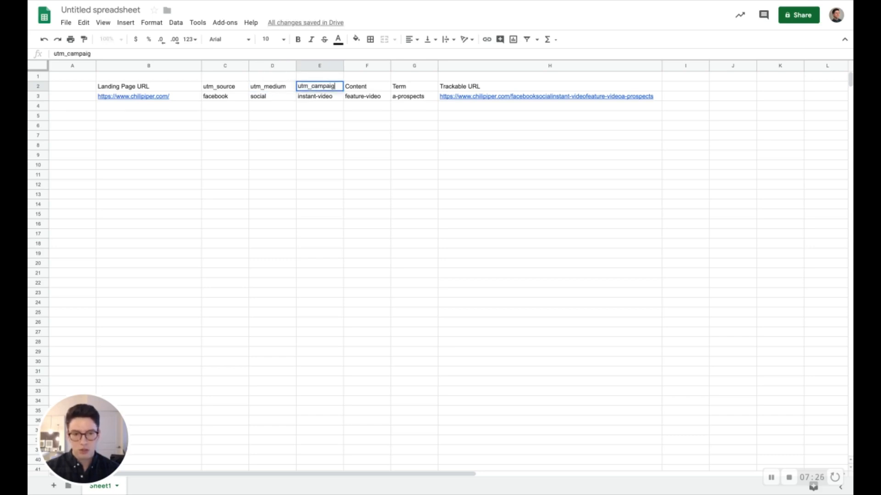
{"action": "key", "text": "Tab"}
{"action": "type", "text": "utm"}
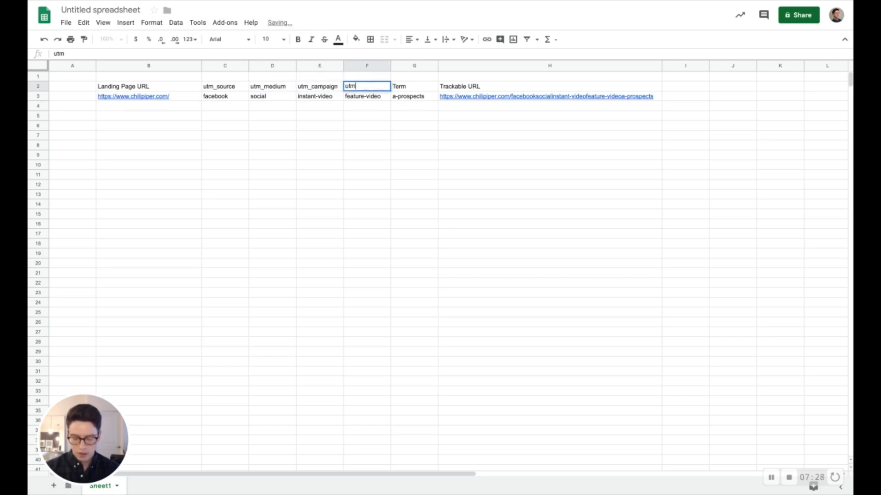
{"action": "type", "text": "_content"}
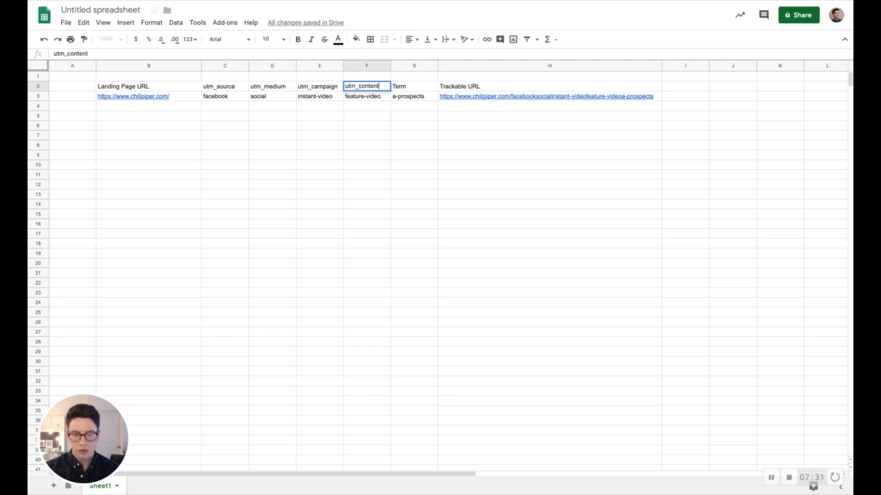
{"action": "key", "text": "Tab"}
{"action": "type", "text": "utm"}
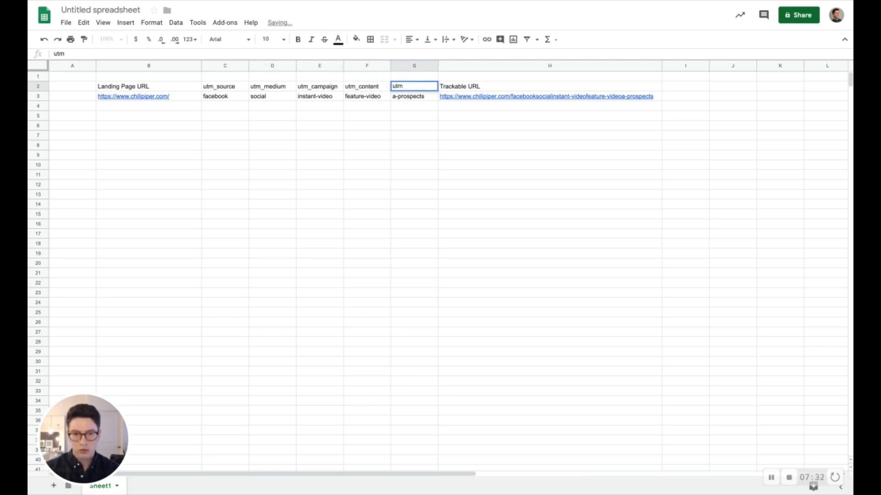
{"action": "type", "text": "_term"}
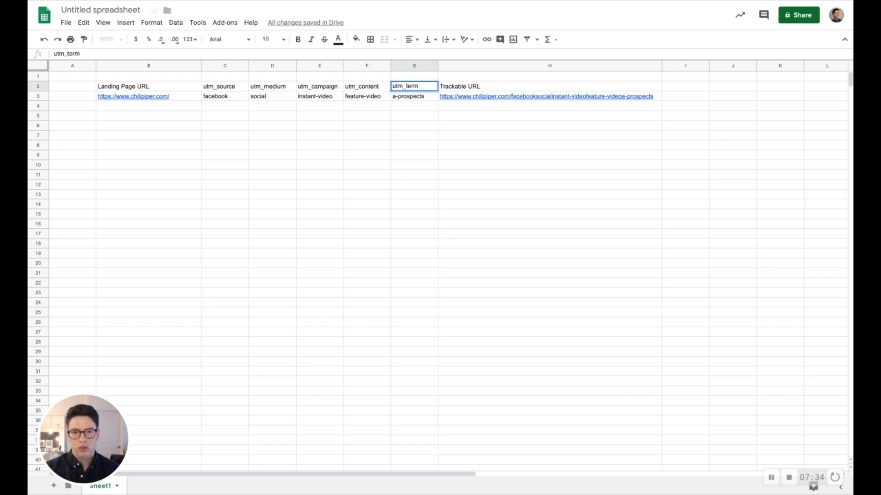
{"action": "key", "text": "Tab"}
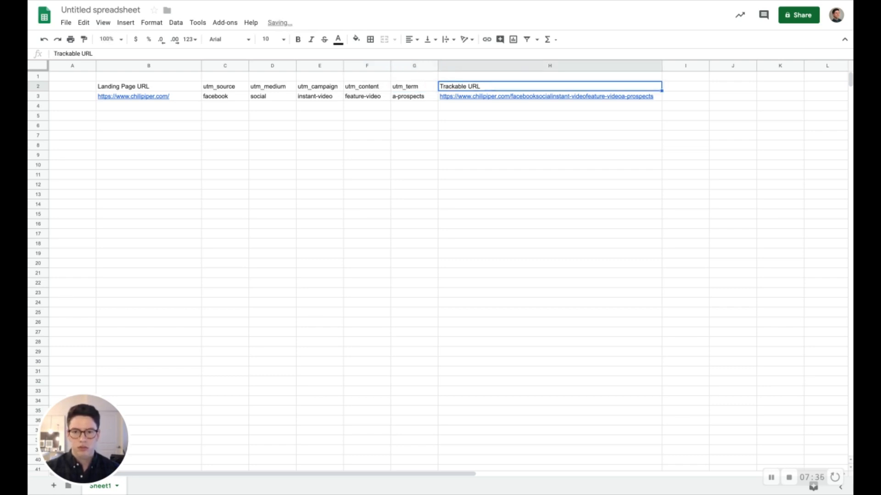
{"action": "key", "text": "Down"}
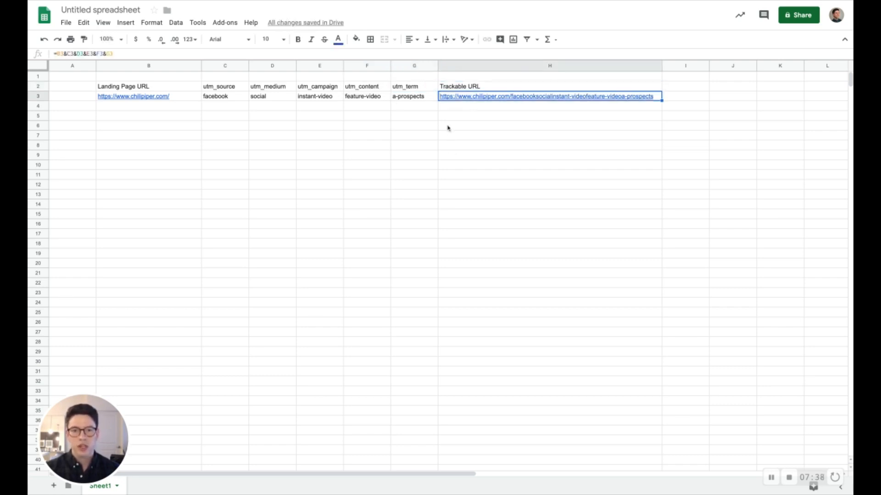
Add a question mark in front of the source header in cell C2 so it reads ?utm_source.
{"action": "left_click", "coordinate": [188, 103]}
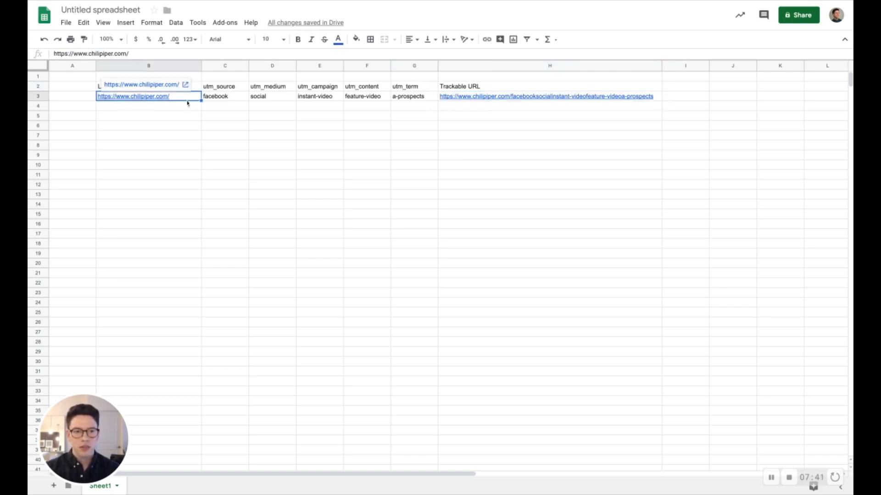
{"action": "left_click", "coordinate": [217, 97]}
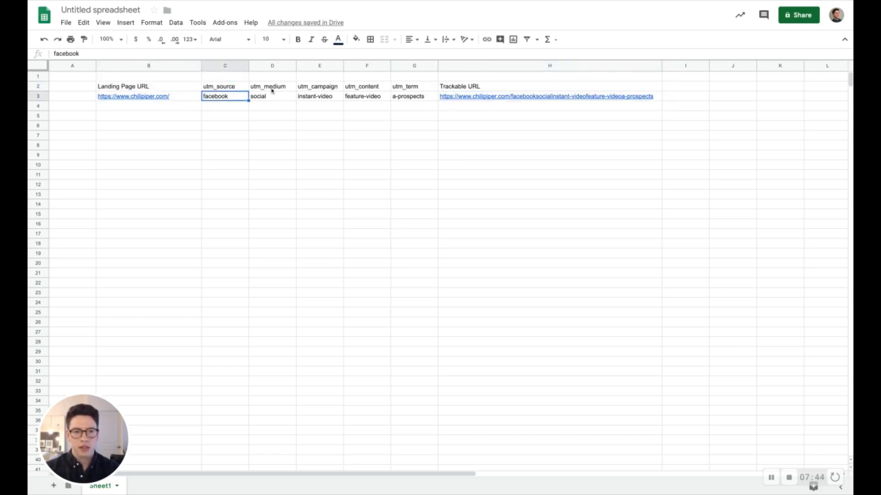
{"action": "left_click", "coordinate": [273, 99]}
{"action": "double_click", "coordinate": [204, 86]}
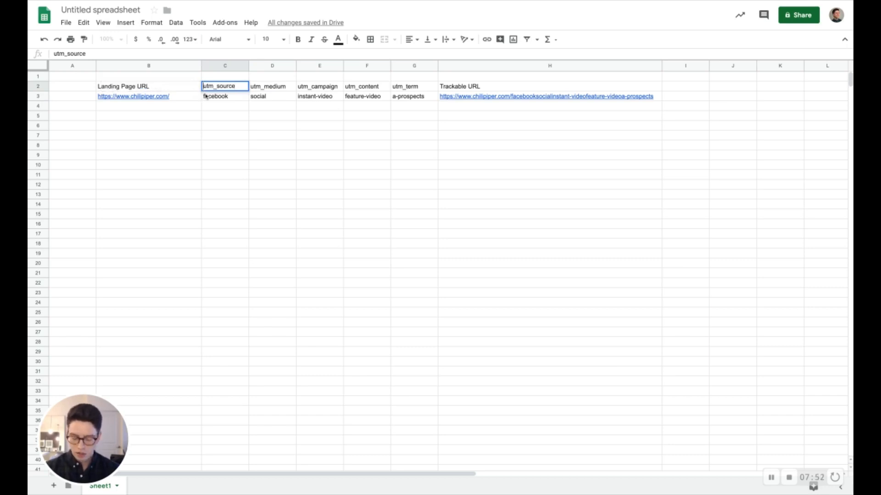
{"action": "type", "text": "?"}
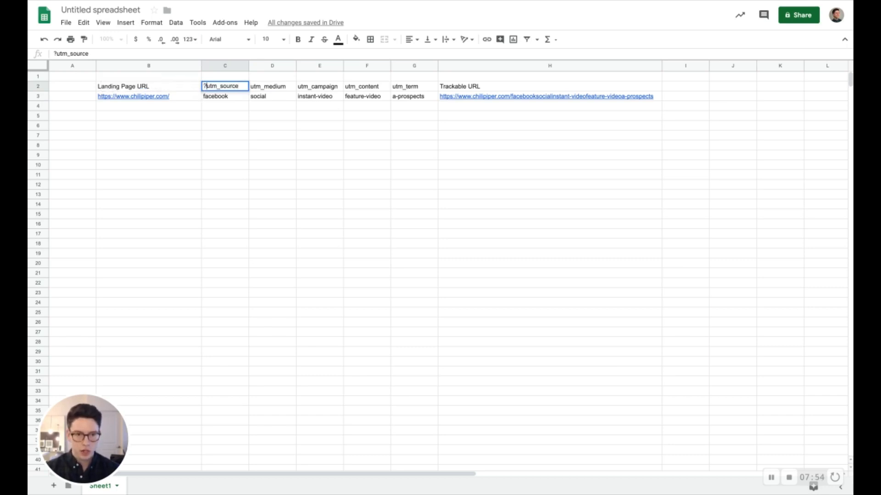
{"action": "left_click", "coordinate": [236, 115]}
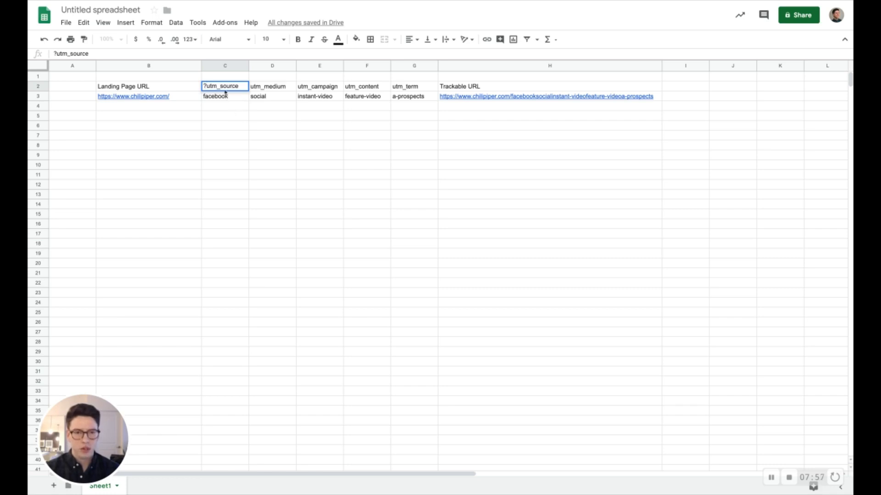
Cut the formula in cell H3 back to =B3& by removing all references after the landing page URL.
{"action": "left_click", "coordinate": [464, 97]}
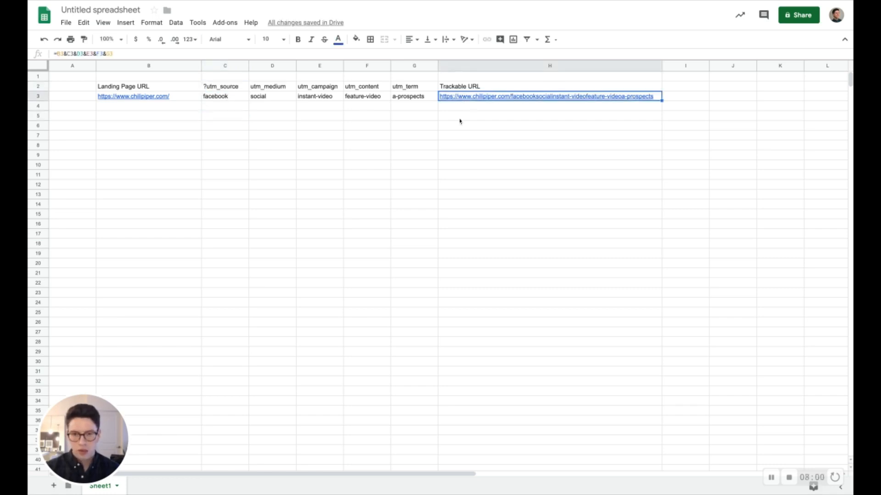
{"action": "key", "text": "Return"}
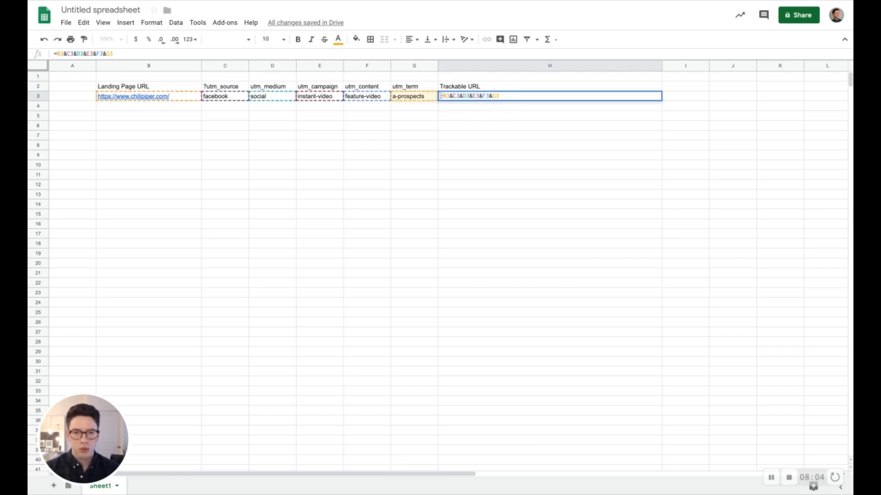
{"action": "left_click", "coordinate": [443, 96]}
{"action": "left_click", "coordinate": [452, 96]}
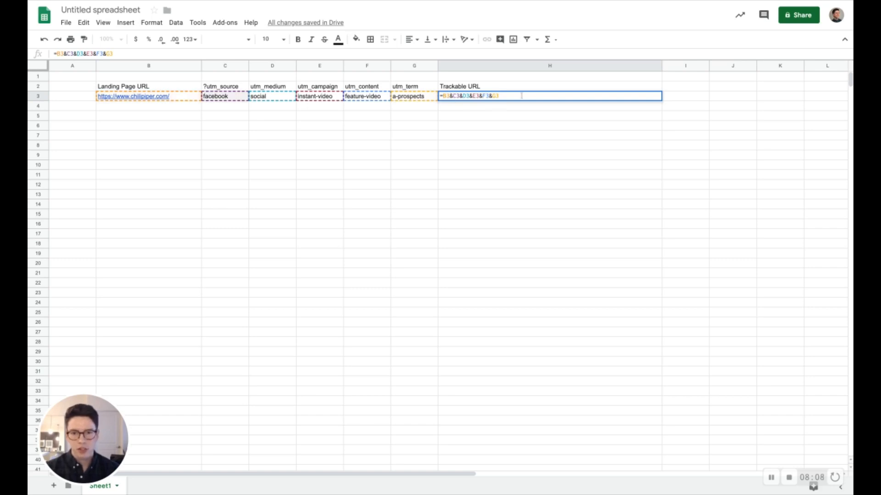
{"action": "left_click_drag", "start_coordinate": [453, 96], "coordinate": [522, 96]}
{"action": "key", "text": "BackSpace"}
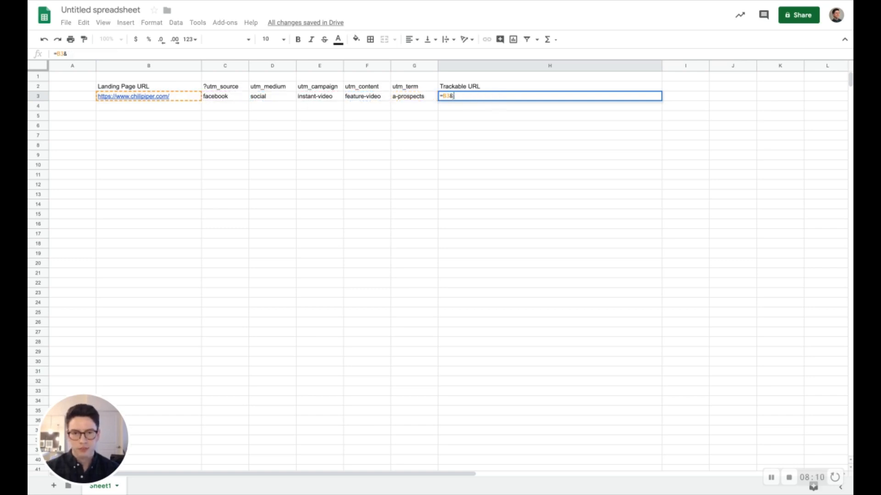
Append the header and value references to the H3 formula so it reads =B3&C2&C3&D2&D3&E2.
{"action": "left_click", "coordinate": [242, 90]}
{"action": "type", "text": "&"}
{"action": "left_click", "coordinate": [240, 95]}
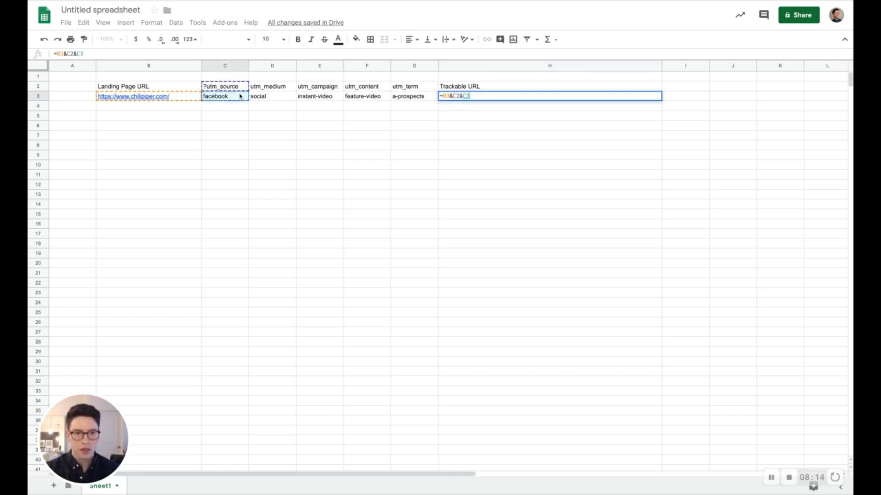
{"action": "type", "text": "&"}
{"action": "left_click", "coordinate": [264, 92]}
{"action": "type", "text": "&"}
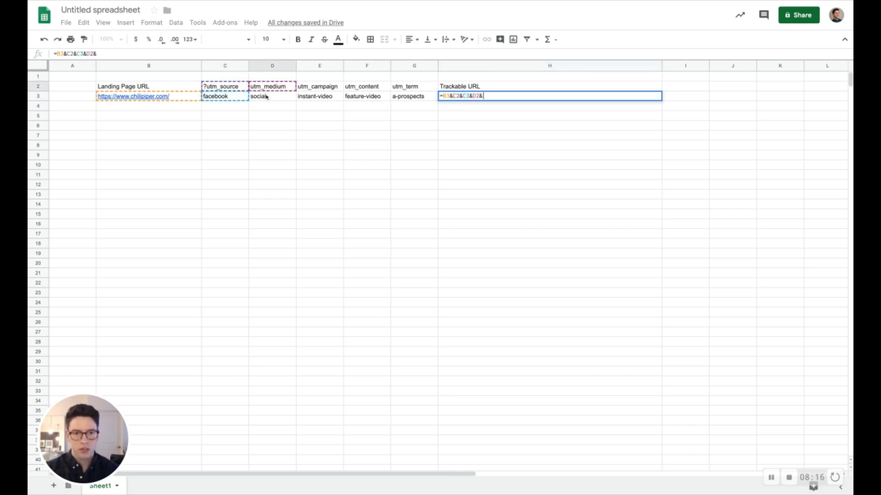
{"action": "left_click", "coordinate": [266, 97]}
{"action": "type", "text": "&"}
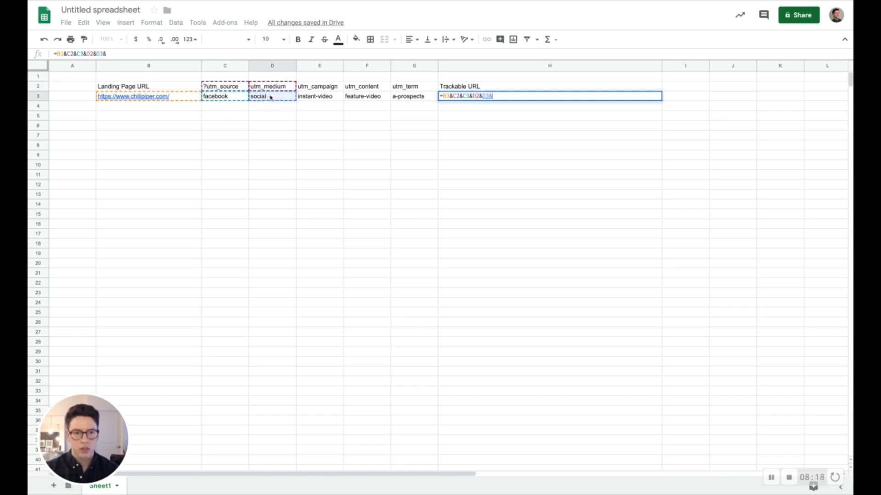
{"action": "left_click", "coordinate": [325, 90]}
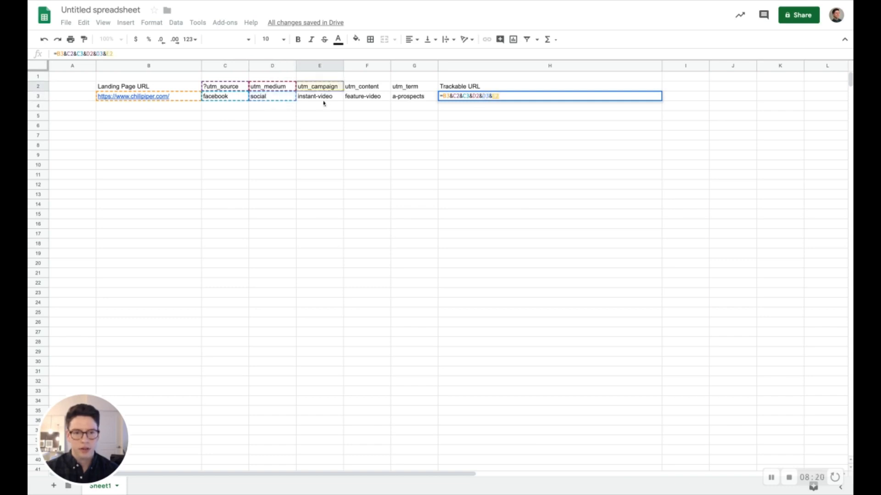
{"action": "key", "text": "Return"}
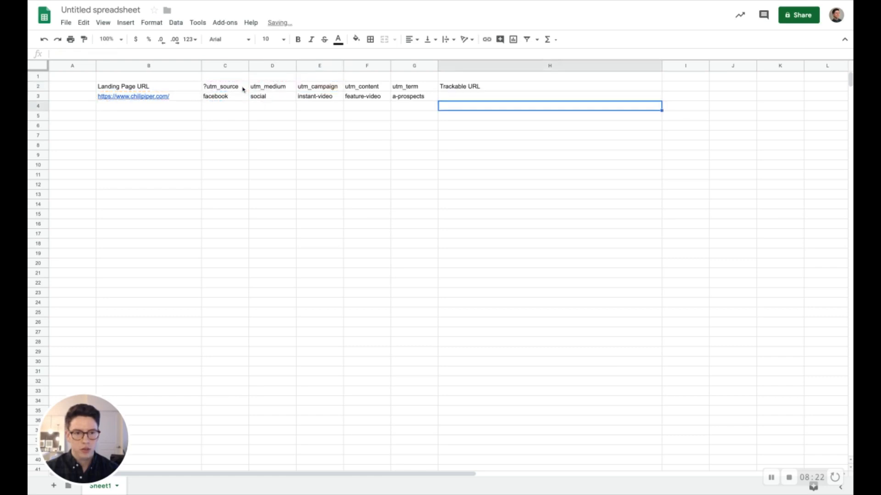
Add an equals sign to the end of the source, medium and campaign headers in cells C2 to E2.
{"action": "double_click", "coordinate": [243, 89]}
{"action": "type", "text": "="}
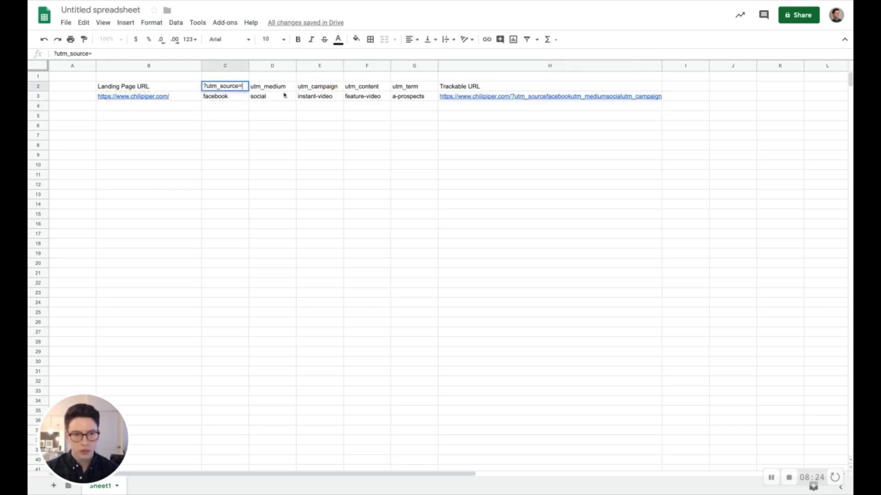
{"action": "double_click", "coordinate": [290, 89]}
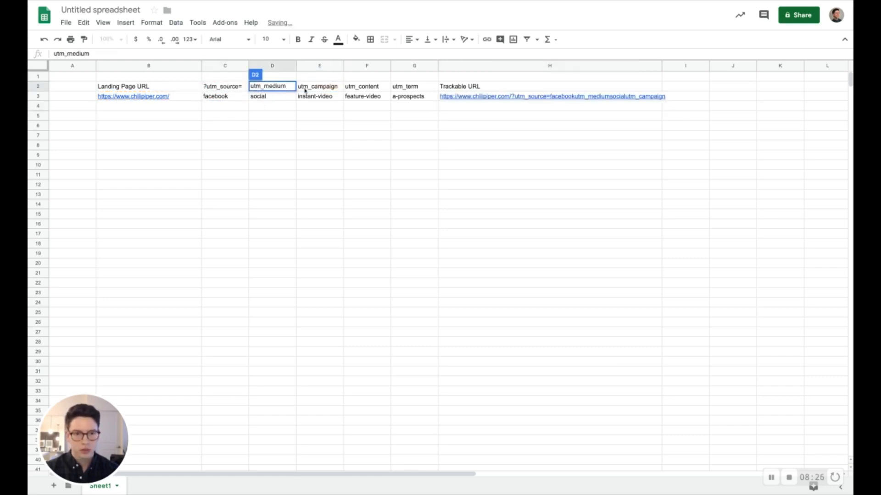
{"action": "type", "text": "="}
{"action": "double_click", "coordinate": [341, 90]}
{"action": "type", "text": "="}
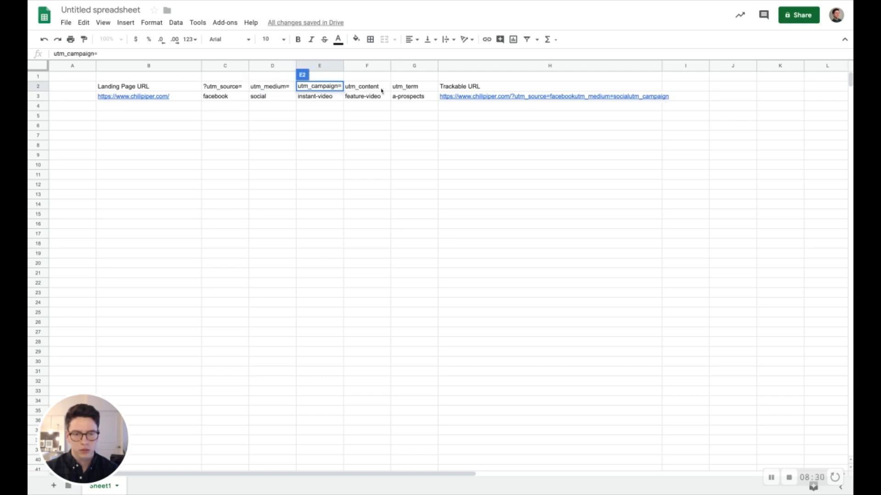
Add an equals sign to the end of the utm_content and utm_term headers in cells F2 and G2.
{"action": "double_click", "coordinate": [381, 89]}
{"action": "type", "text": "="}
{"action": "double_click", "coordinate": [417, 89]}
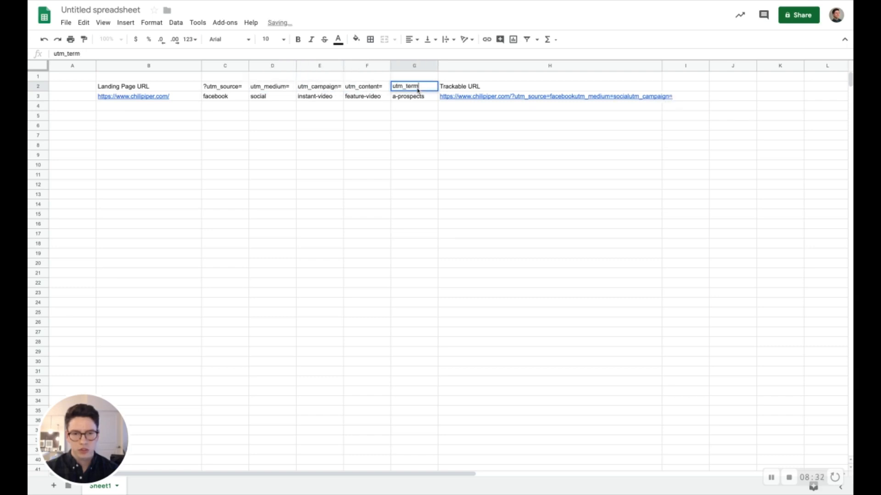
{"action": "type", "text": "=="}
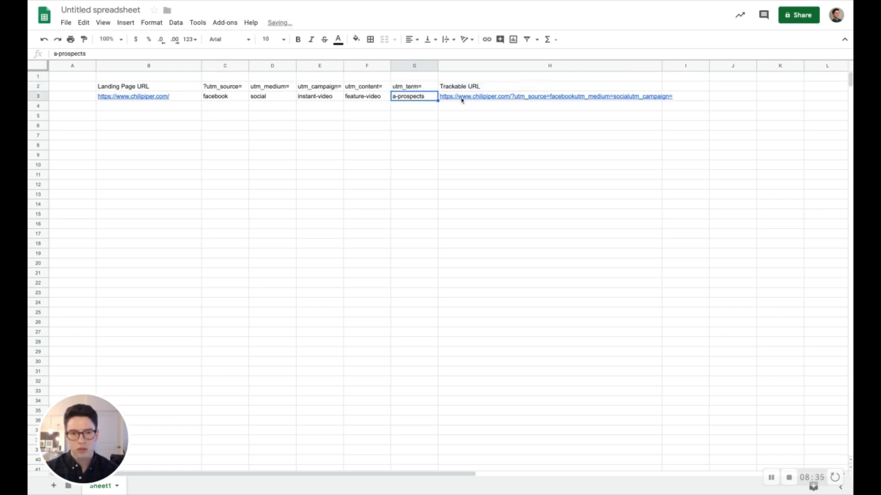
{"action": "key", "text": "BackSpace"}
{"action": "key", "text": "Return"}
Extend the H3 formula to =B3&C2&C3&D2&D3&E2&E3&F2&F3&G2&G3 and widen column H to fit the combined URL.
{"action": "double_click", "coordinate": [458, 97]}
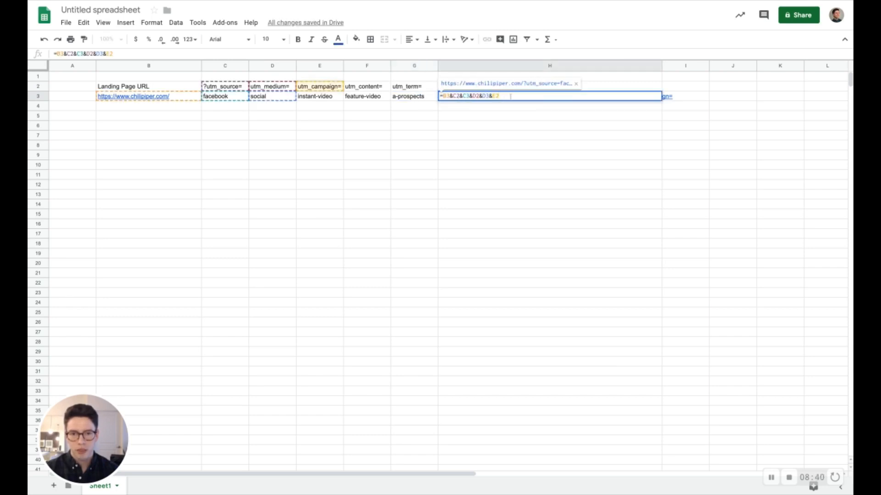
{"action": "type", "text": "&"}
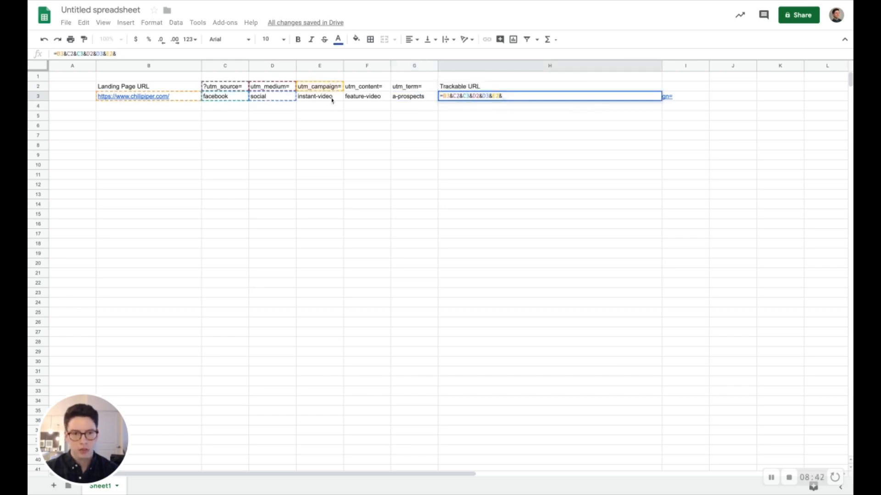
{"action": "type", "text": "E3&F2&"}
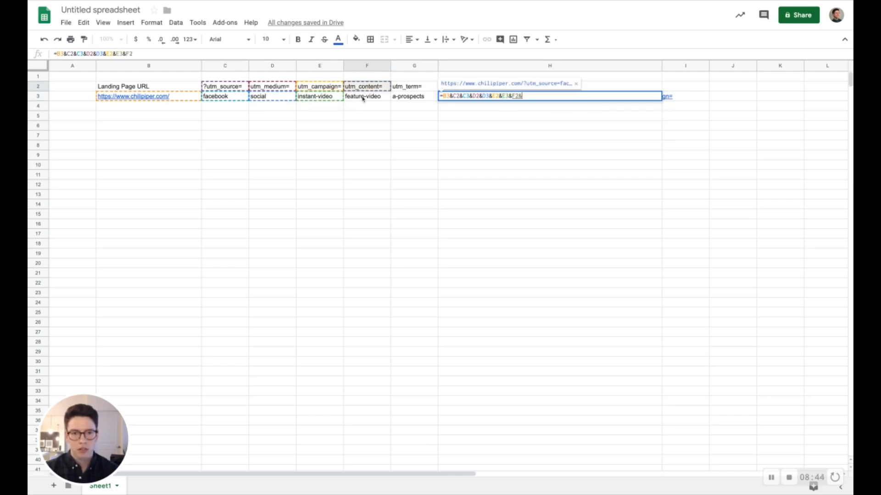
{"action": "type", "text": "F3&"}
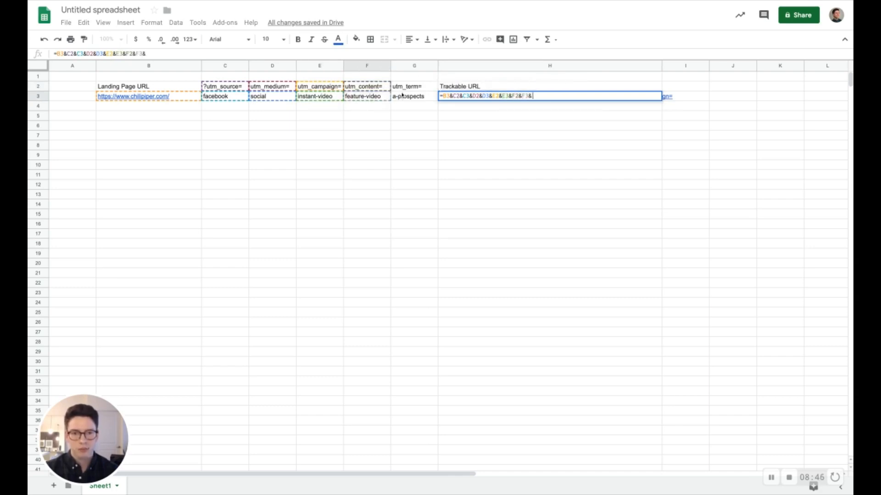
{"action": "type", "text": "G2&"}
{"action": "left_click", "coordinate": [403, 96]}
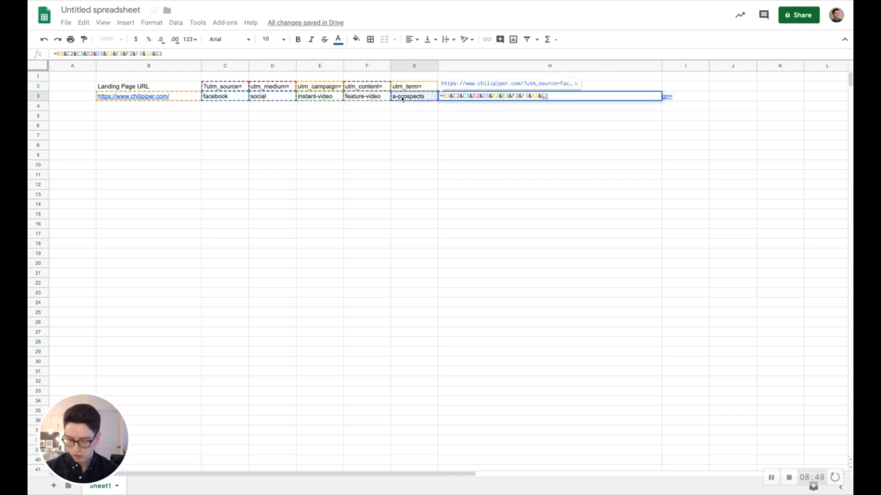
{"action": "key", "text": "Return"}
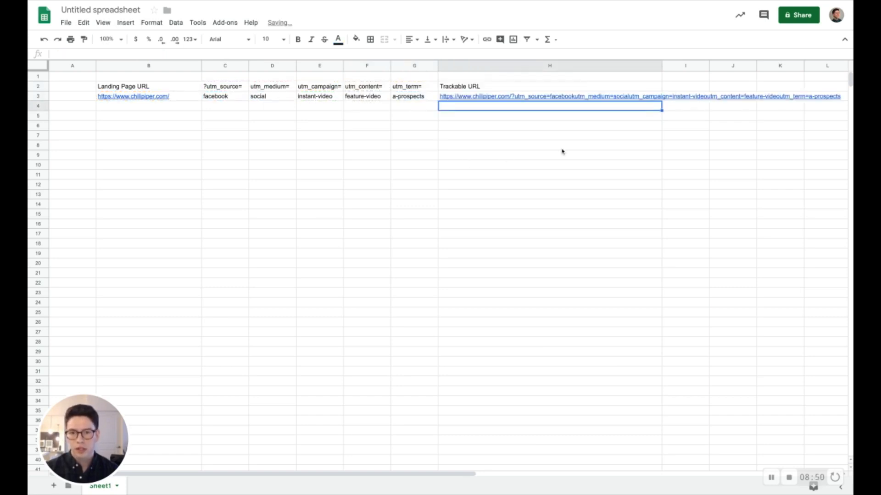
{"action": "double_click", "coordinate": [661, 66]}
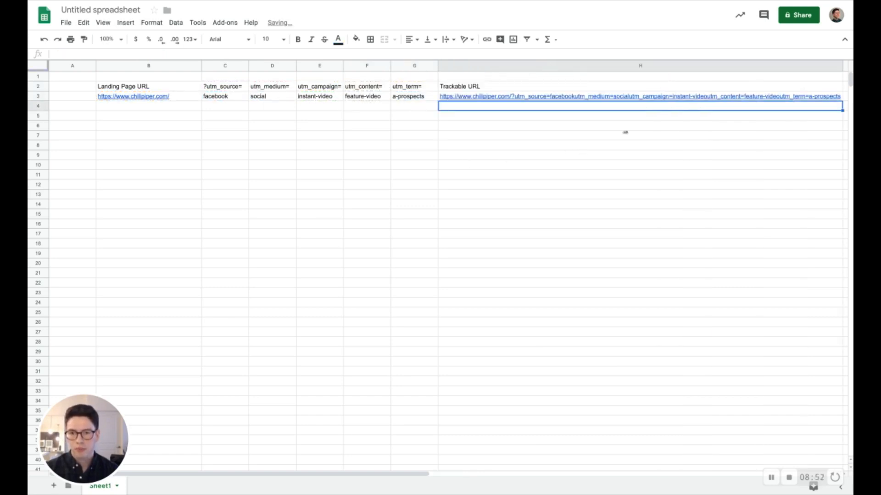
Try to insert a quoted ampersand '&' directly before D2 in the H3 formula to separate the source and medium parameters.
{"action": "scroll", "coordinate": [626, 143], "scroll_direction": "right", "scroll_amount": 3}
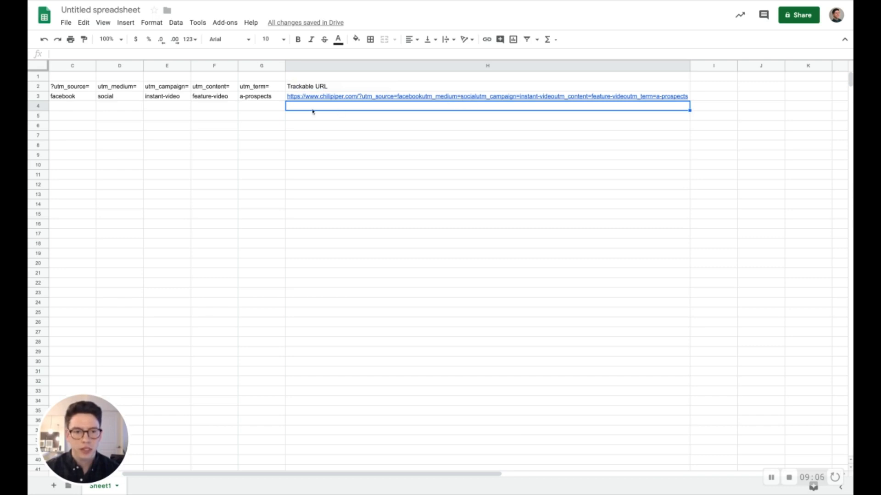
{"action": "scroll", "coordinate": [314, 101], "scroll_direction": "left", "scroll_amount": 3}
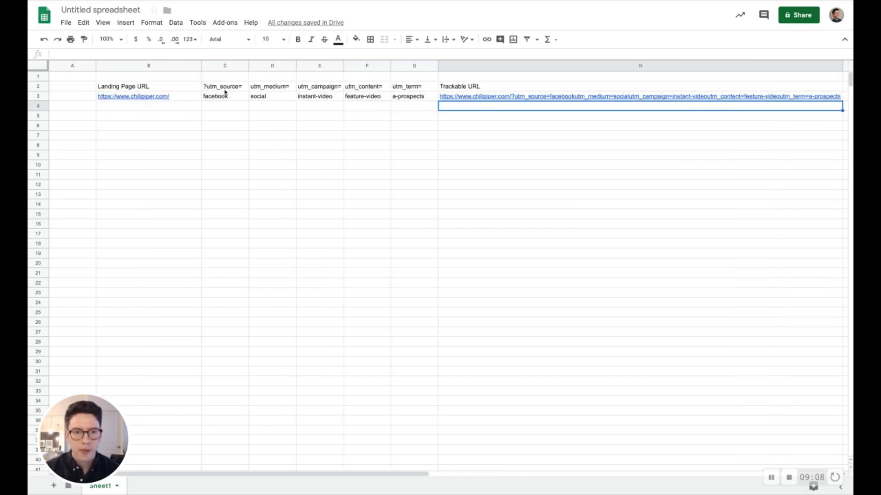
{"action": "double_click", "coordinate": [255, 90]}
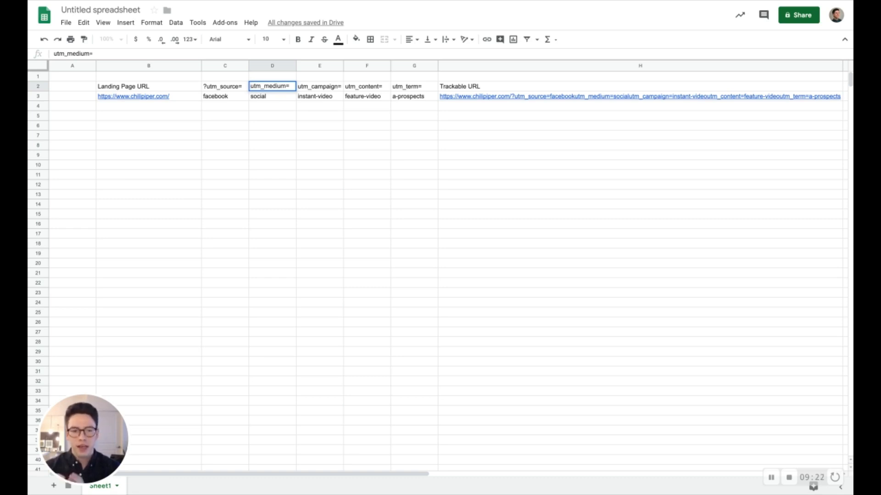
{"action": "double_click", "coordinate": [444, 100]}
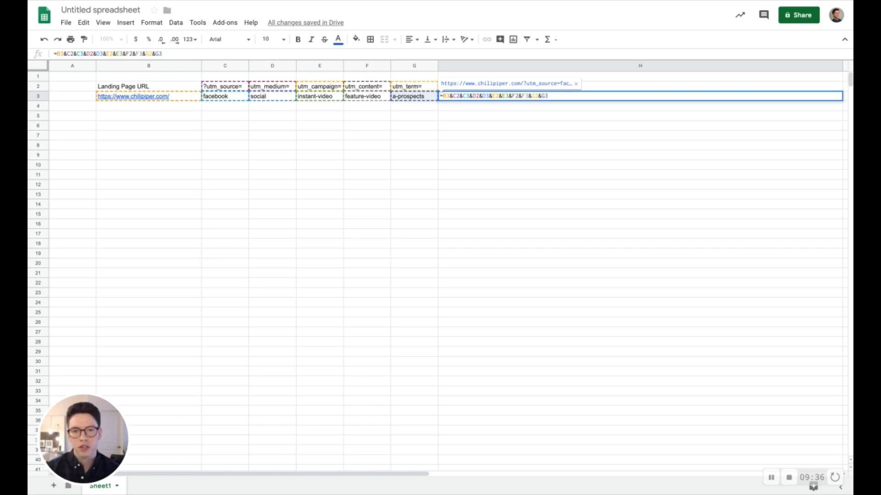
{"action": "left_click", "coordinate": [452, 96]}
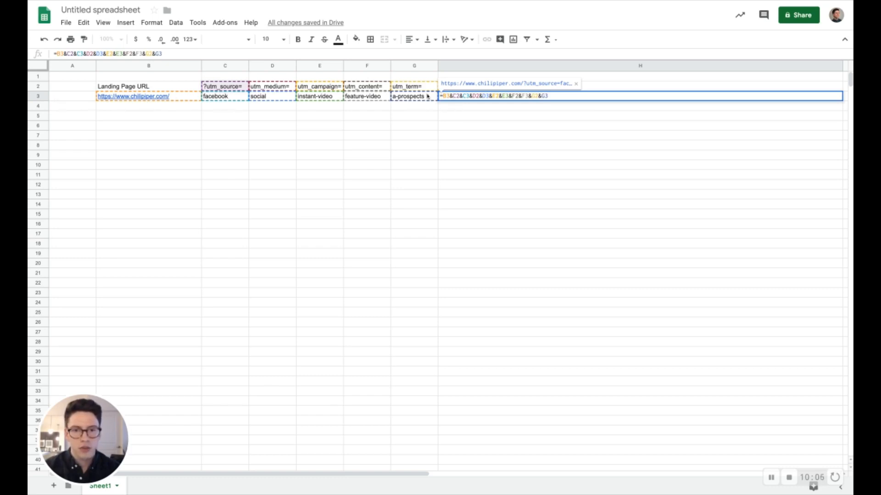
{"action": "left_click", "coordinate": [471, 95]}
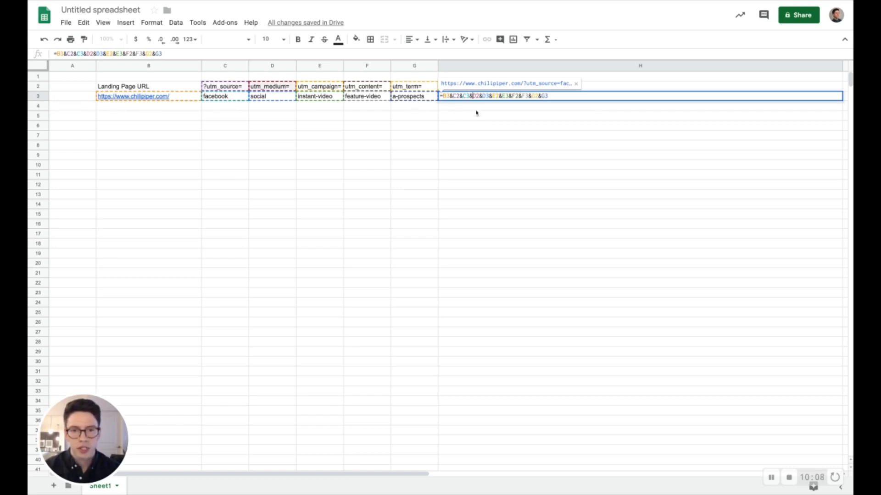
{"action": "type", "text": "\""}
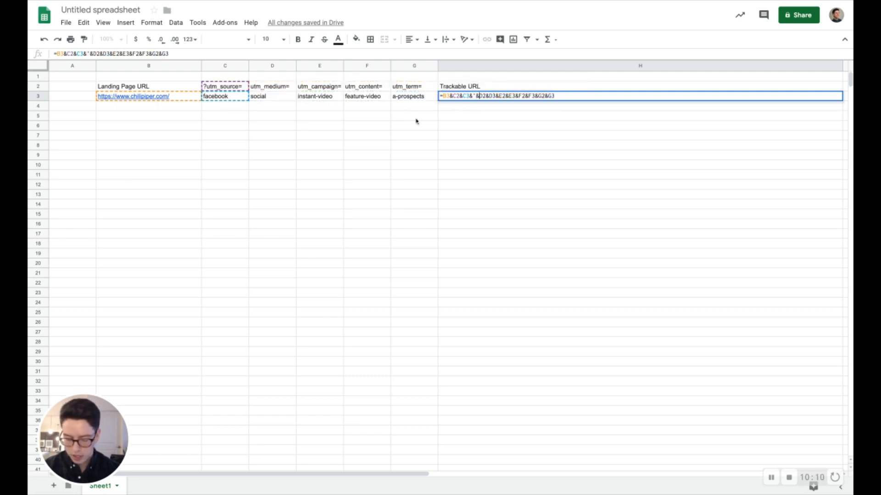
{"action": "type", "text": "&\""}
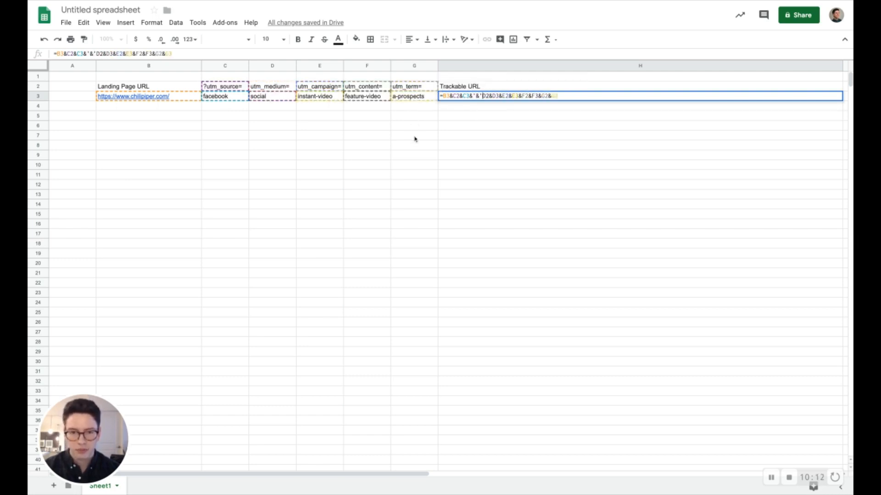
{"action": "key", "text": "Return"}
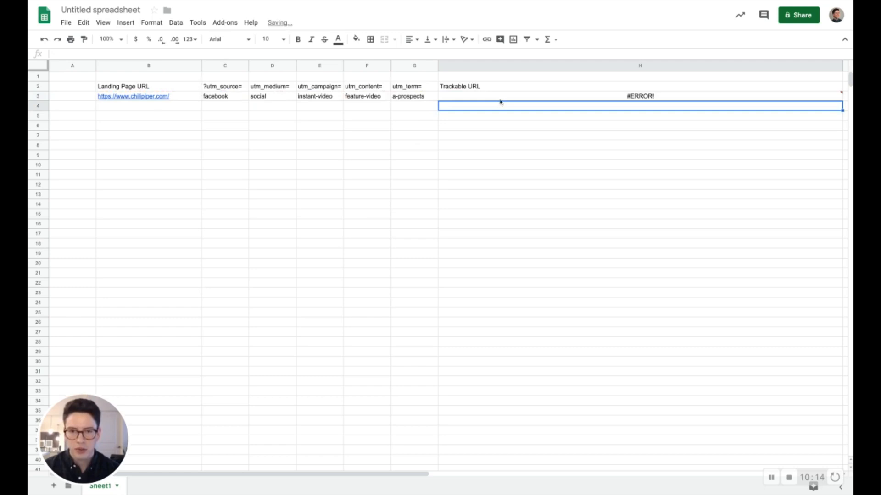
Try to join the quoted ampersand to D2 in the H3 formula by adding an & operator between them.
{"action": "double_click", "coordinate": [506, 97]}
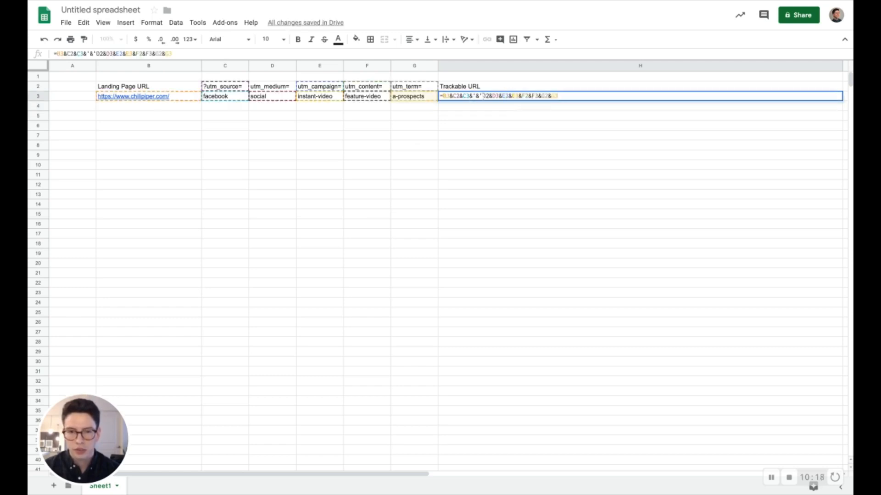
{"action": "left_click", "coordinate": [482, 96]}
{"action": "type", "text": "&"}
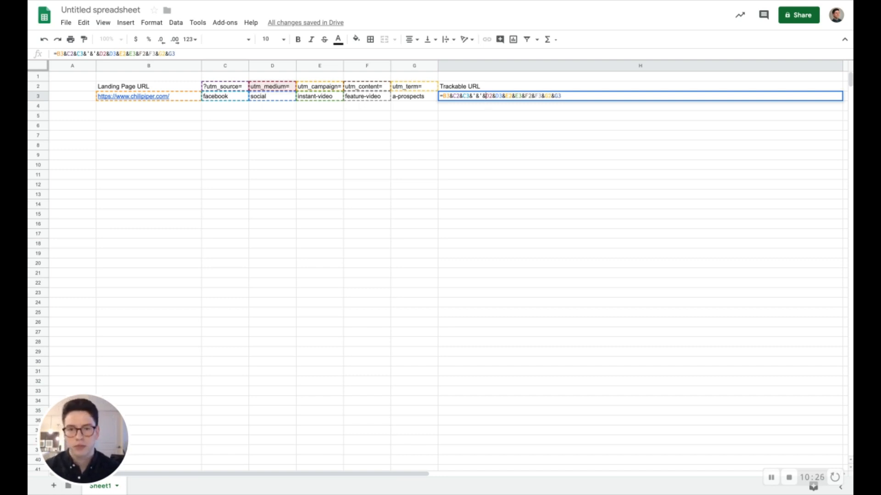
{"action": "key", "text": "Return"}
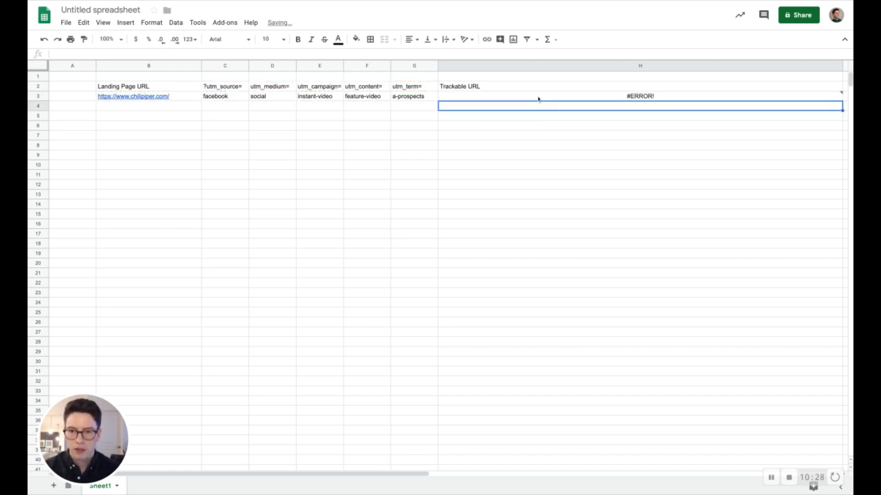
Replace the single quotes around the ampersand in the H3 formula with double quotes, making it "&".
{"action": "double_click", "coordinate": [539, 97]}
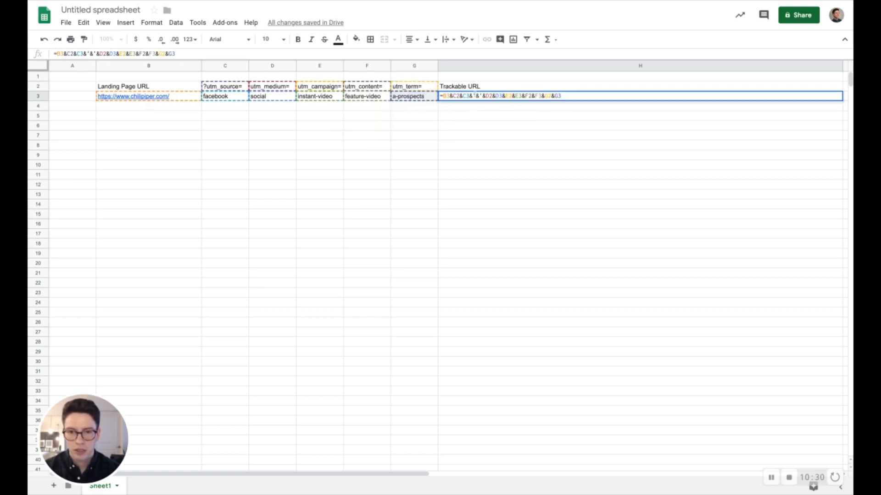
{"action": "left_click", "coordinate": [476, 96]}
{"action": "key", "text": "BackSpace"}
{"action": "type", "text": "\""}
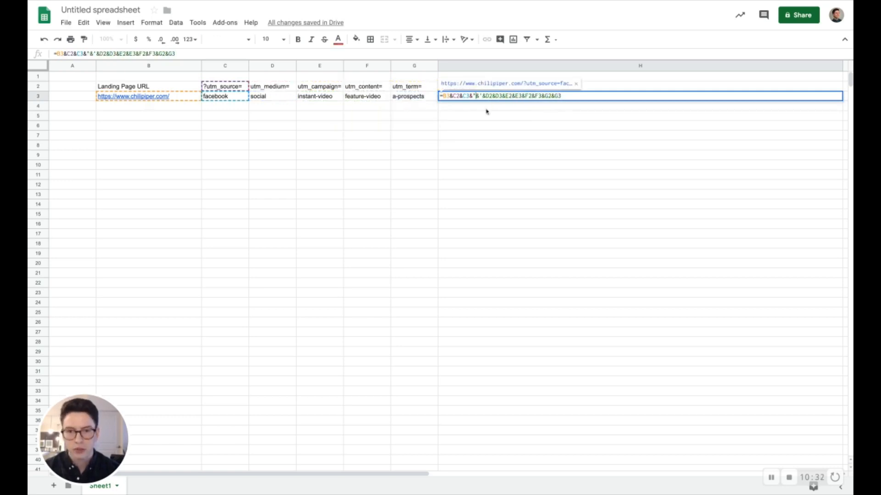
{"action": "left_click", "coordinate": [482, 97]}
{"action": "key", "text": "BackSpace"}
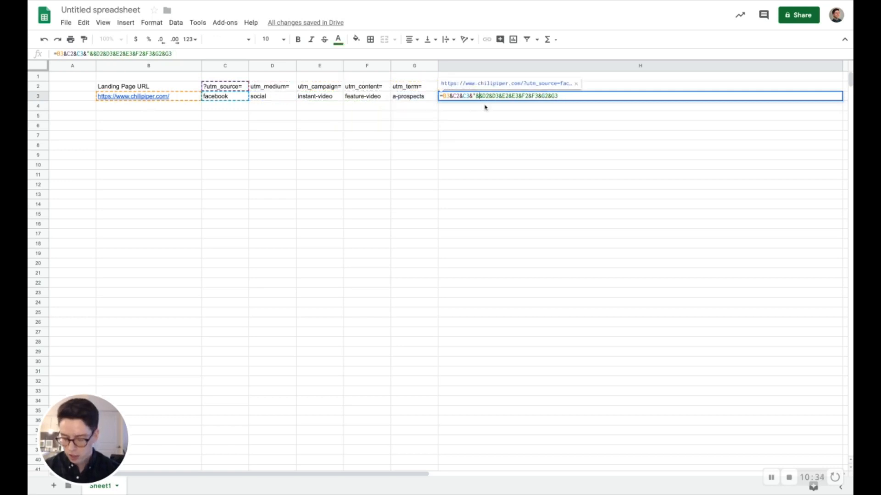
{"action": "type", "text": "\""}
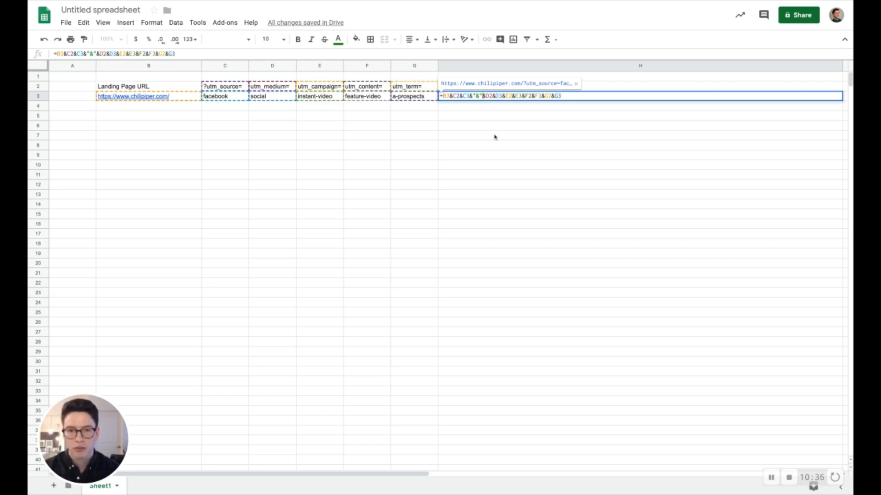
{"action": "key", "text": "Return"}
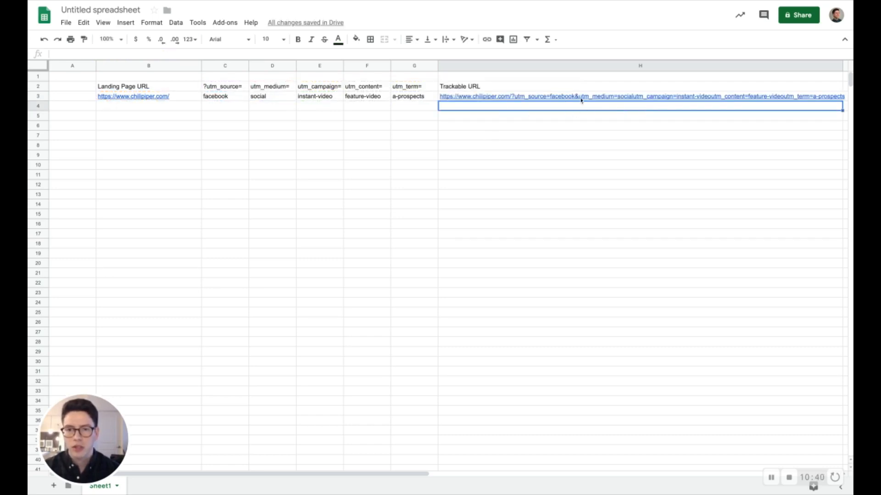
{"action": "mouse_move", "coordinate": [579, 100]}
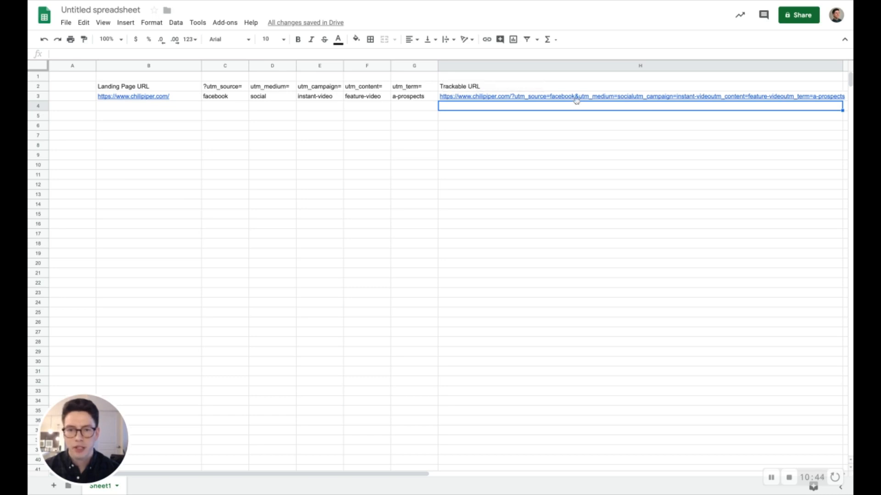
{"action": "left_click", "coordinate": [573, 99]}
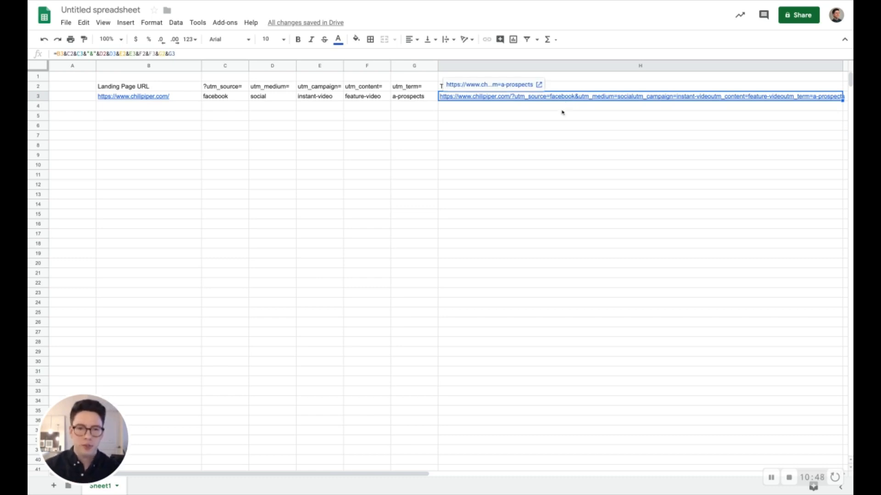
{"action": "left_click", "coordinate": [542, 117]}
Add an ampersand to the start of the utm_medium= and utm_campaign= headers in cells D2 and E2.
{"action": "left_click", "coordinate": [251, 89]}
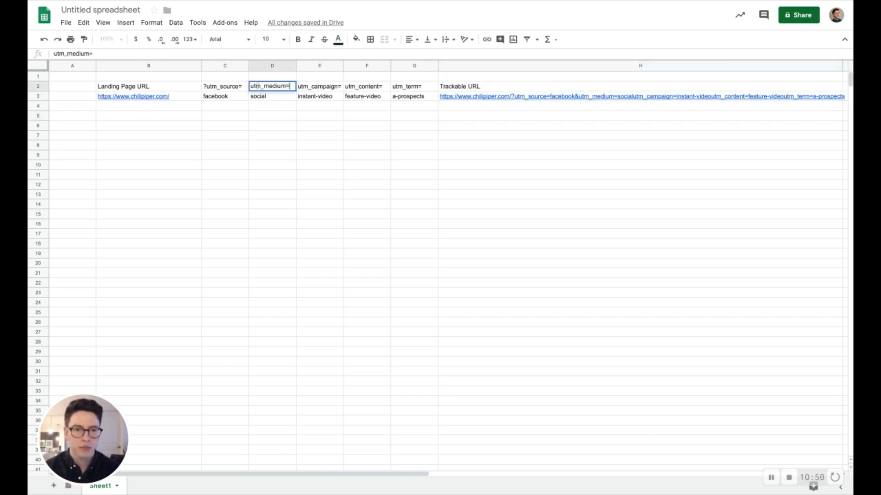
{"action": "double_click", "coordinate": [252, 89]}
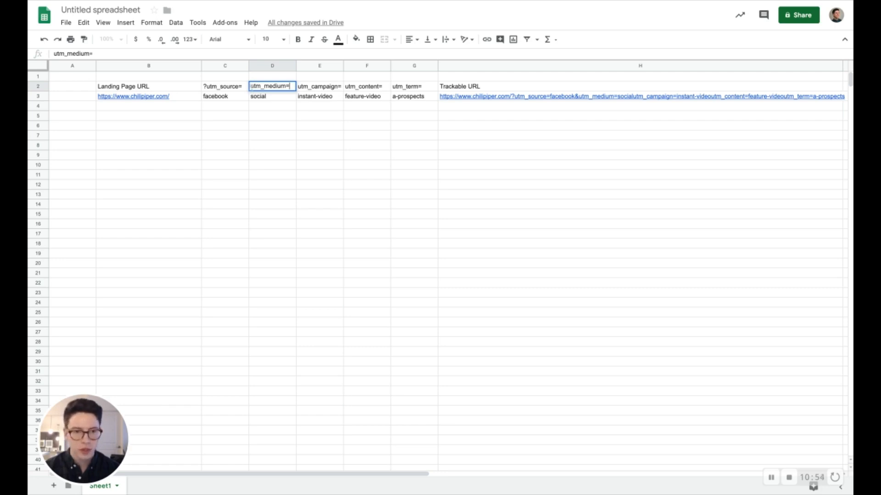
{"action": "type", "text": "&"}
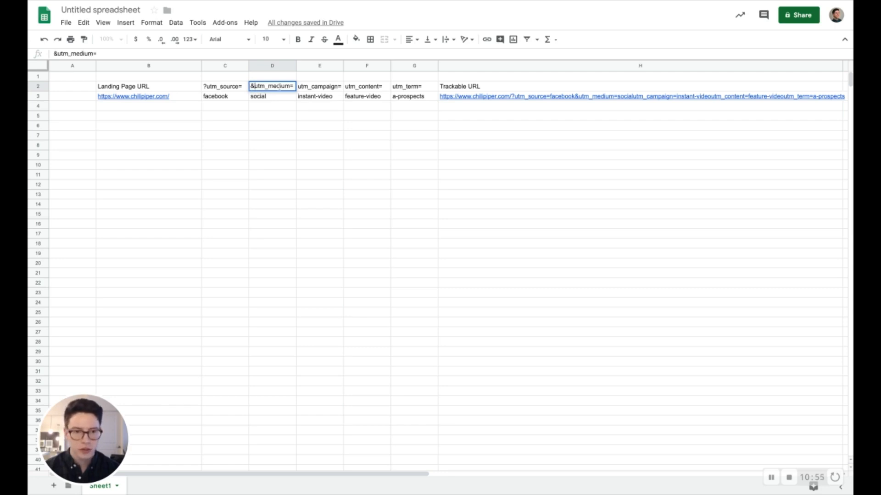
{"action": "double_click", "coordinate": [299, 88]}
{"action": "type", "text": "&"}
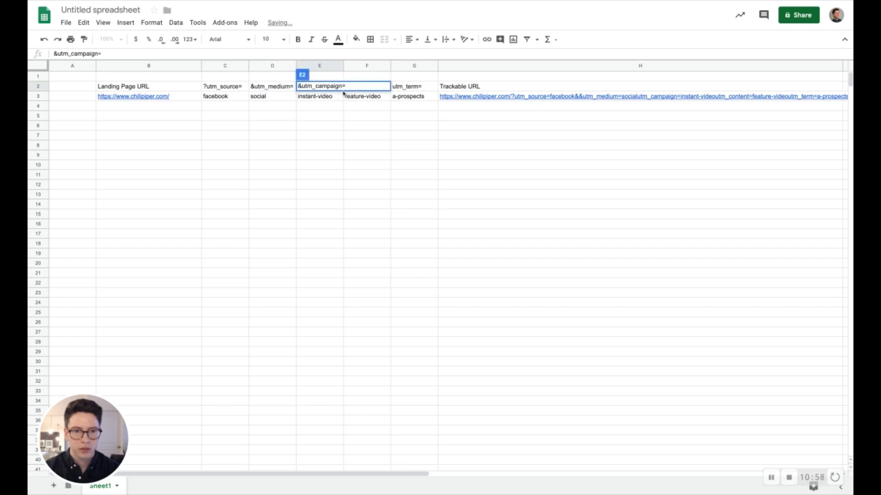
{"action": "key", "text": "Tab"}
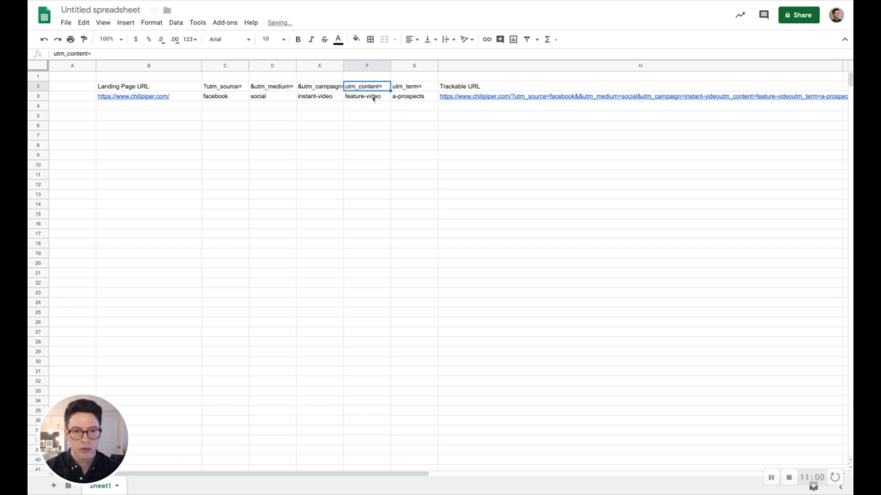
Add an ampersand to the start of the utm_content= and utm_term= headers in cells F2 and G2.
{"action": "double_click", "coordinate": [346, 86]}
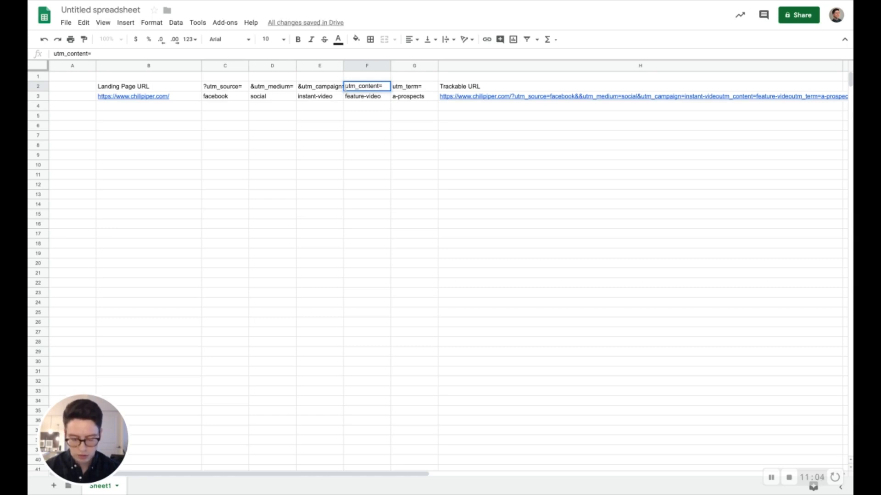
{"action": "type", "text": "&"}
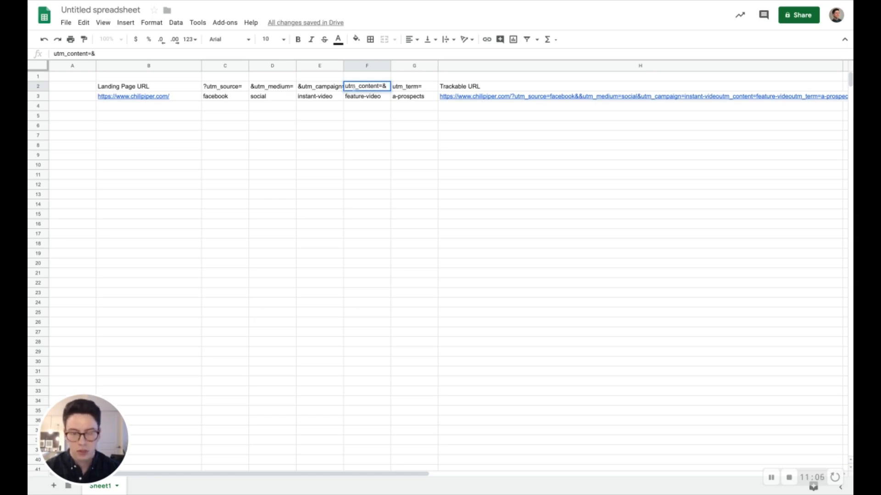
{"action": "key", "text": "BackSpace"}
{"action": "type", "text": "&"}
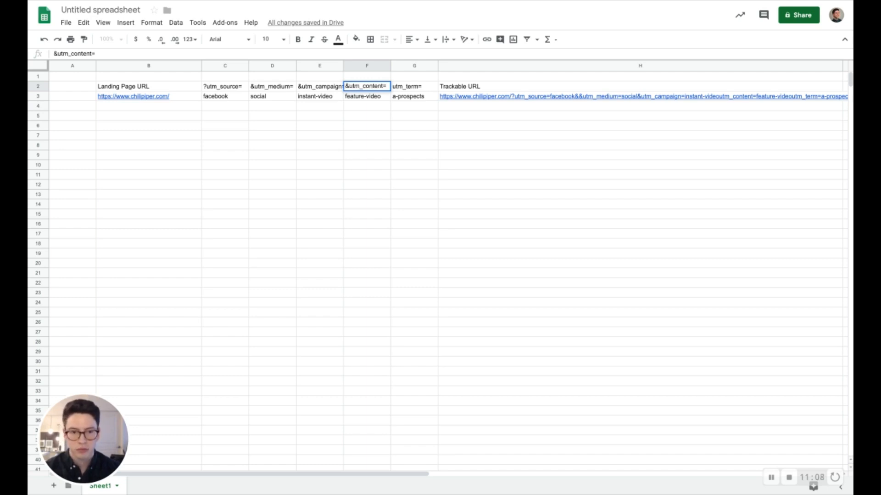
{"action": "key", "text": "Tab"}
{"action": "key", "text": "Return"}
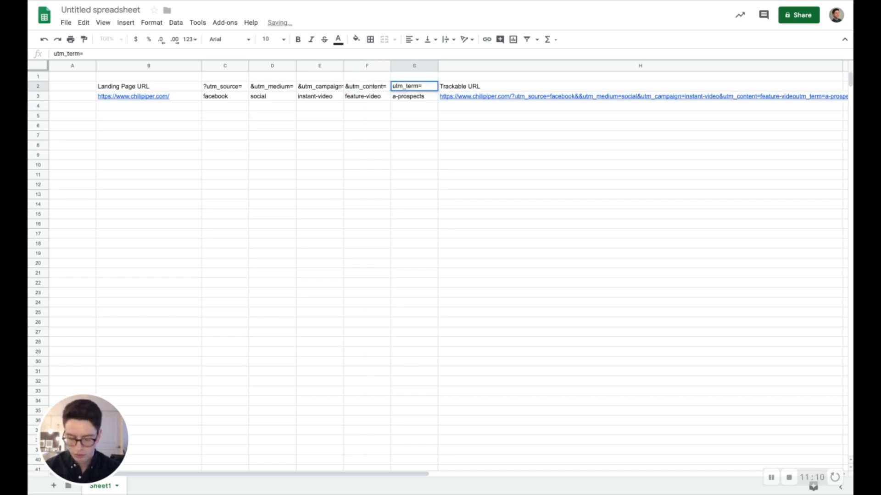
{"action": "type", "text": "&"}
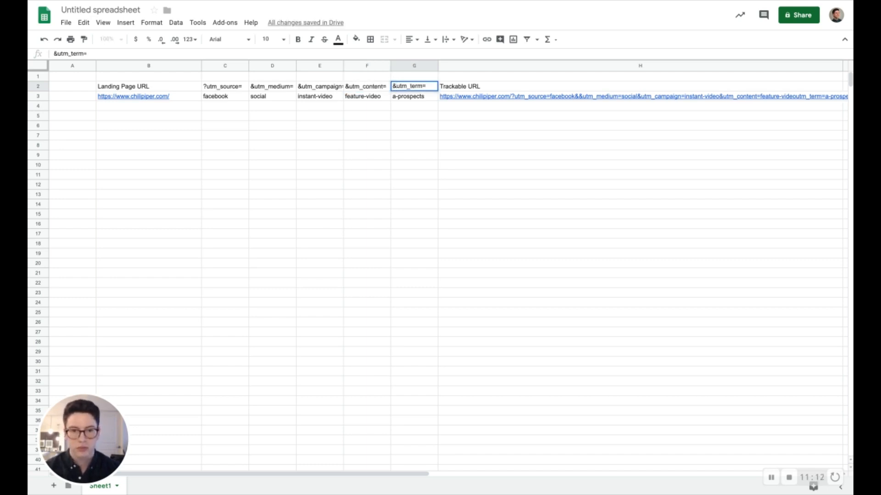
{"action": "key", "text": "Return"}
Remove the quoted ampersand from the H3 formula, leaving =B3&C2&C3&D2&D3&E2&E3&F2&F3&G2&G3, and review the full trackable URL.
{"action": "double_click", "coordinate": [450, 98]}
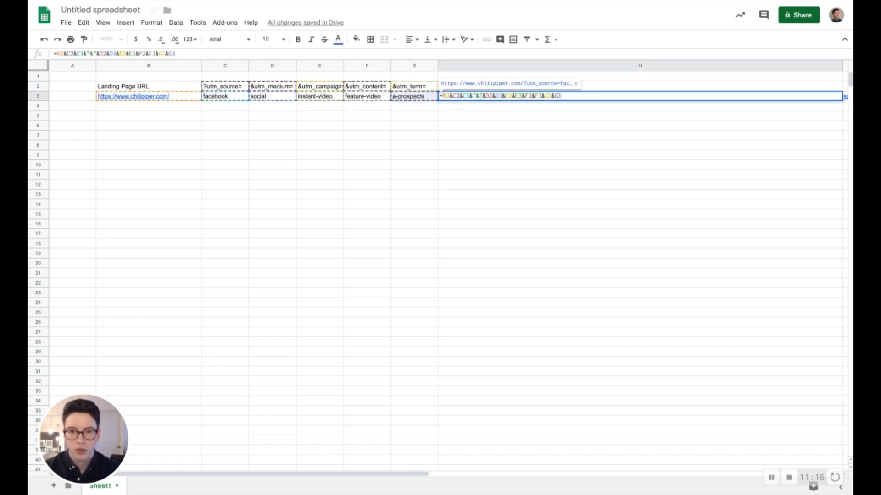
{"action": "key", "text": "BackSpace"}
{"action": "key", "text": "BackSpace"}
{"action": "key", "text": "BackSpace"}
{"action": "key", "text": "BackSpace"}
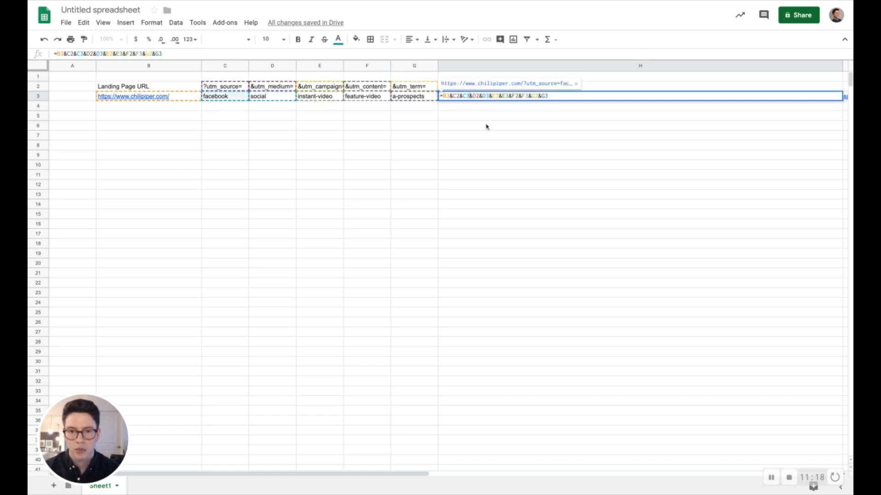
{"action": "key", "text": "Return"}
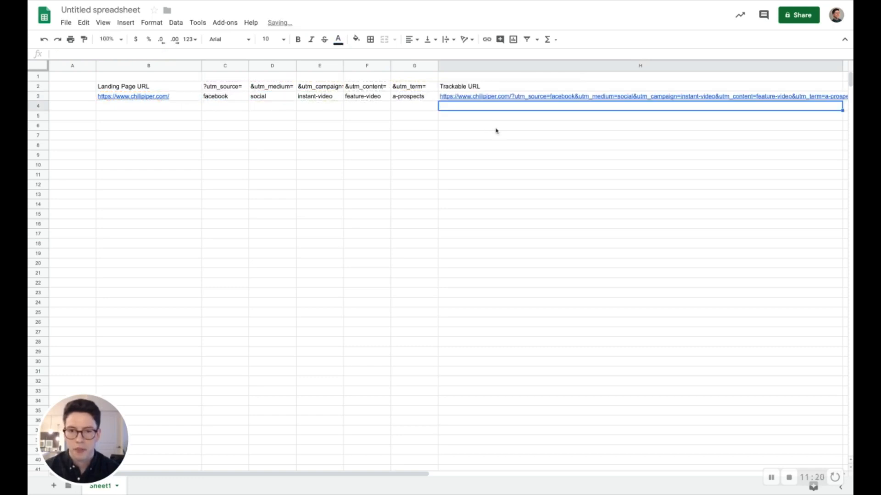
{"action": "left_click", "coordinate": [556, 163]}
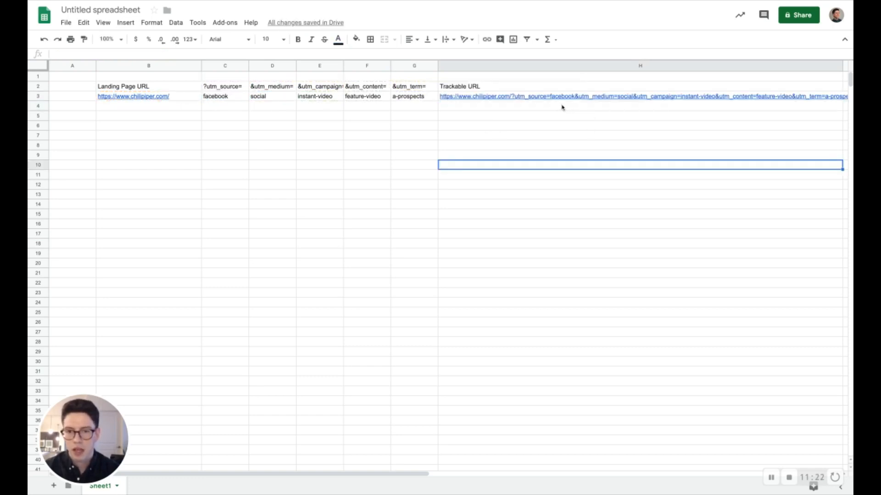
{"action": "scroll", "coordinate": [562, 108], "scroll_direction": "right", "scroll_amount": 5}
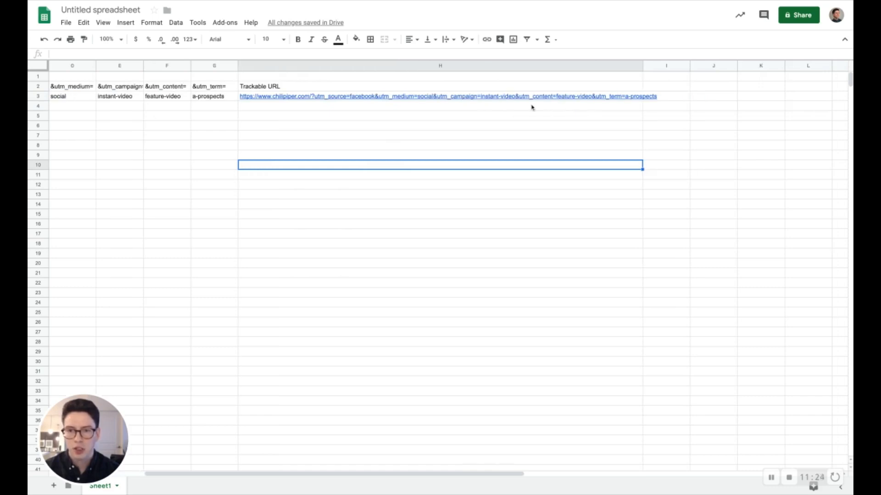
{"action": "scroll", "coordinate": [512, 105], "scroll_direction": "left", "scroll_amount": 5}
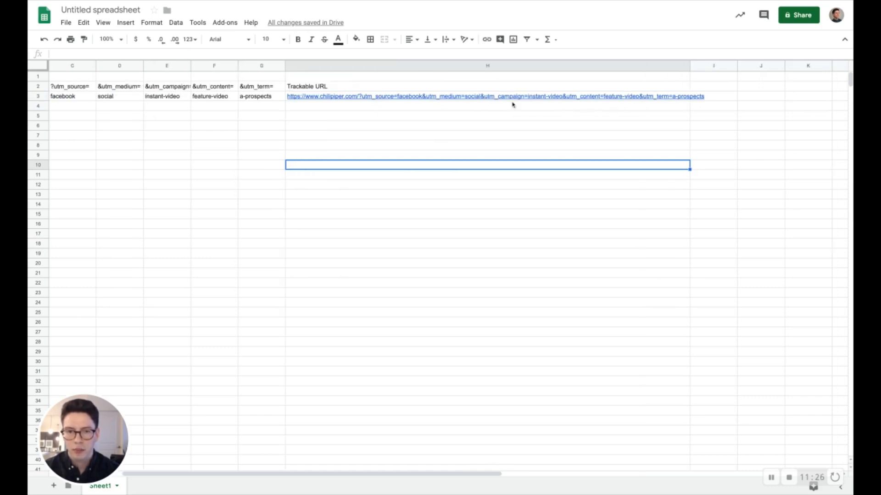
{"action": "left_click", "coordinate": [506, 99]}
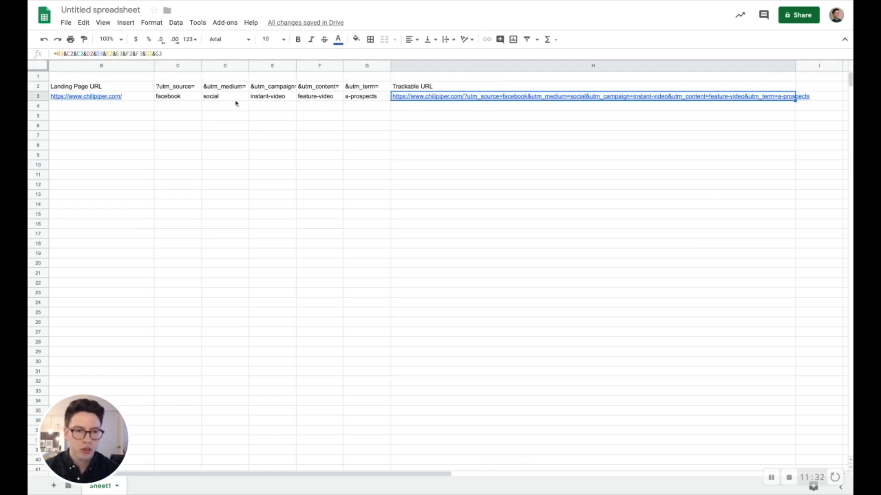
Enter the formula =CONCATENATE(B3:G3) in cell H4 as an alternative way to combine the row's values.
{"action": "left_click", "coordinate": [406, 111]}
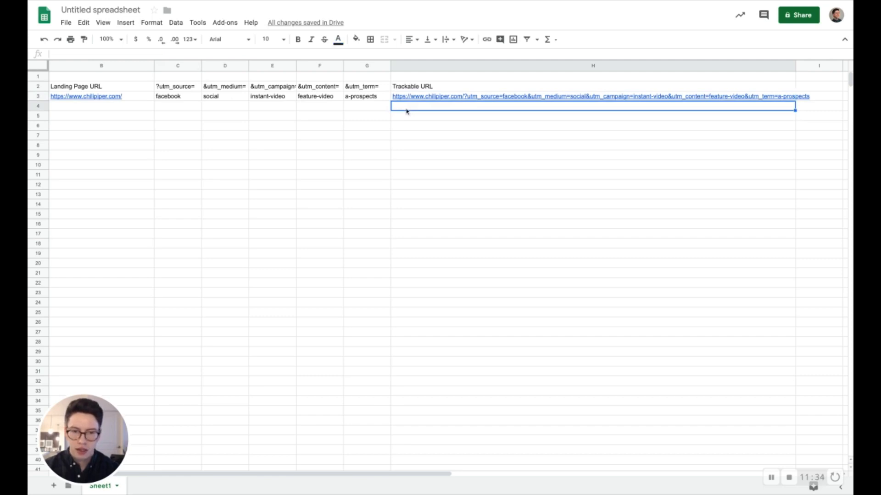
{"action": "type", "text": "=conc"}
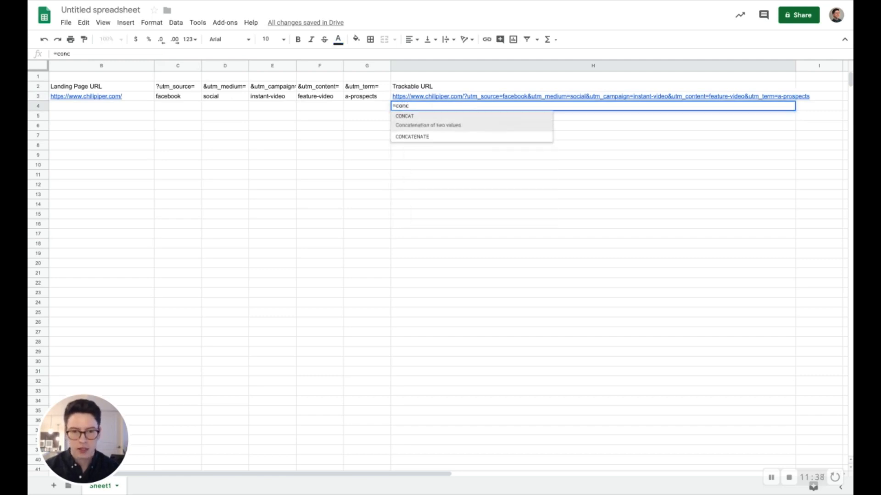
{"action": "key", "text": "Down"}
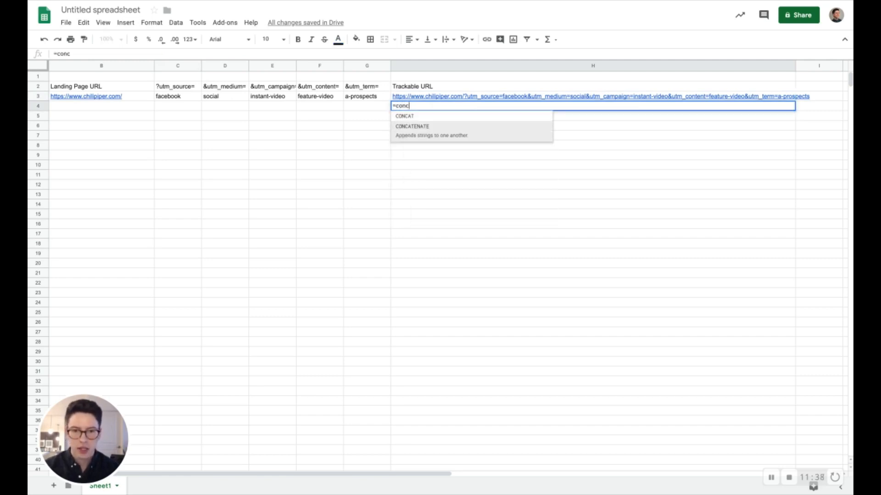
{"action": "key", "text": "Tab"}
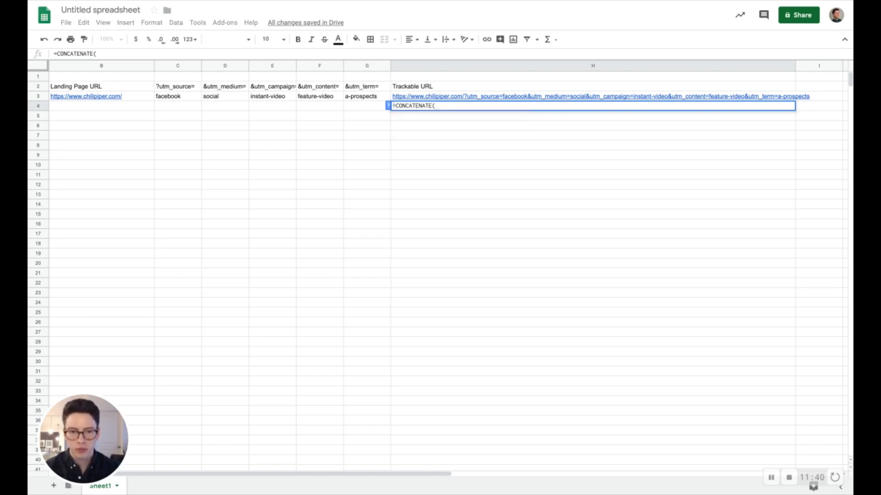
{"action": "left_click_drag", "start_coordinate": [96, 98], "coordinate": [367, 96]}
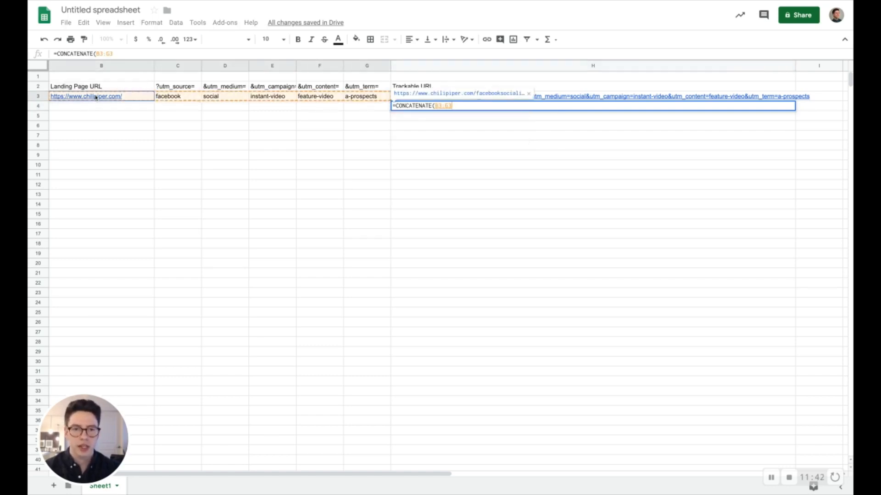
{"action": "key", "text": "Return"}
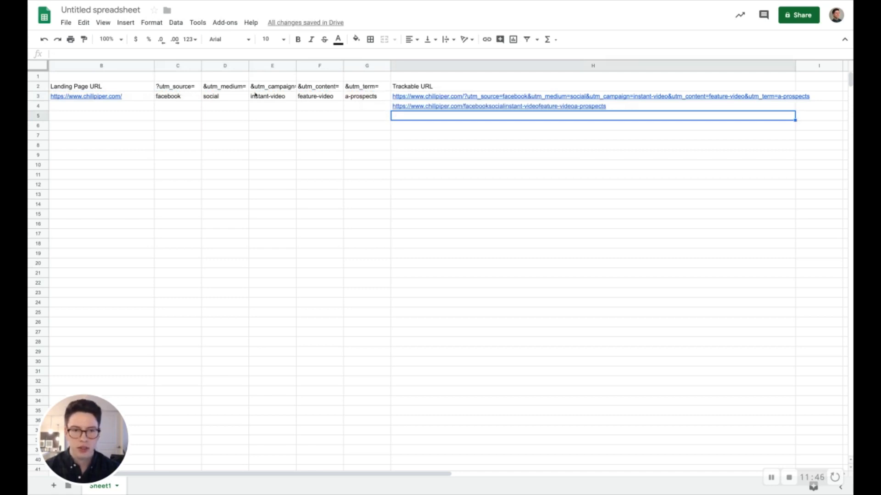
Cut the range in the H4 formula back to the single reference, giving =CONCATENATE(B3).
{"action": "double_click", "coordinate": [637, 109]}
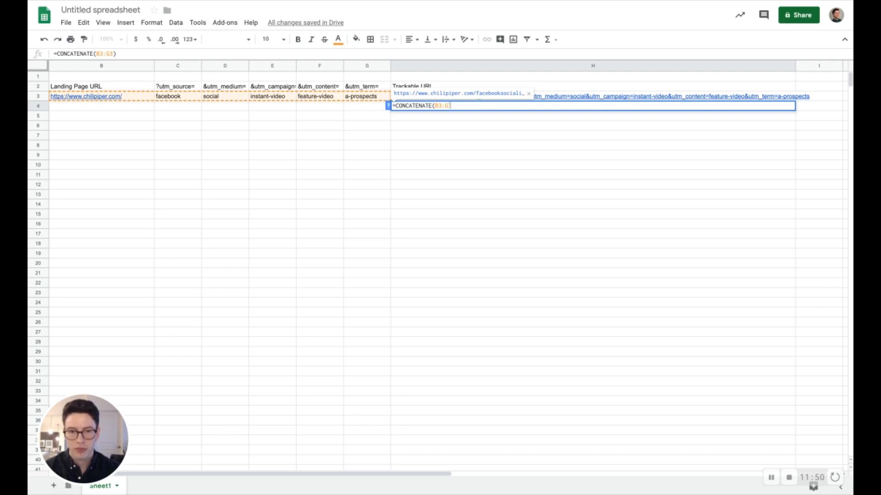
{"action": "key", "text": "BackSpace"}
{"action": "key", "text": "BackSpace"}
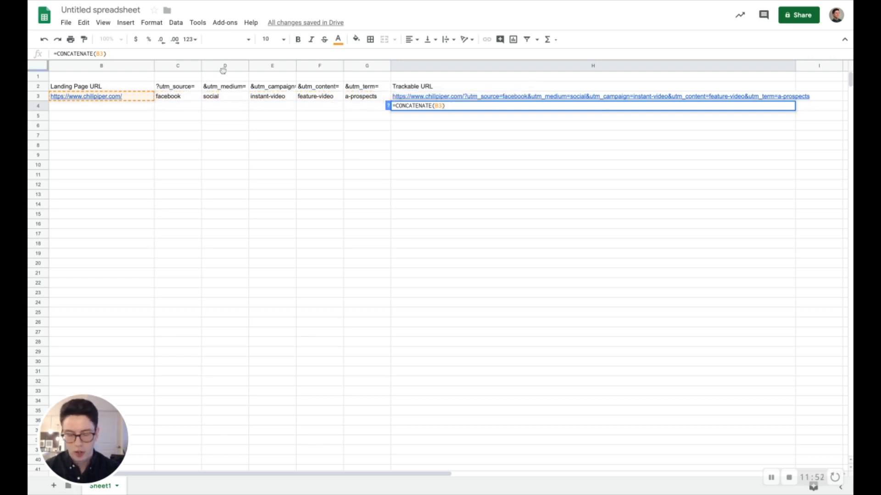
{"action": "left_click", "coordinate": [183, 86]}
{"action": "type", "text": ","}
{"action": "left_click", "coordinate": [185, 99]}
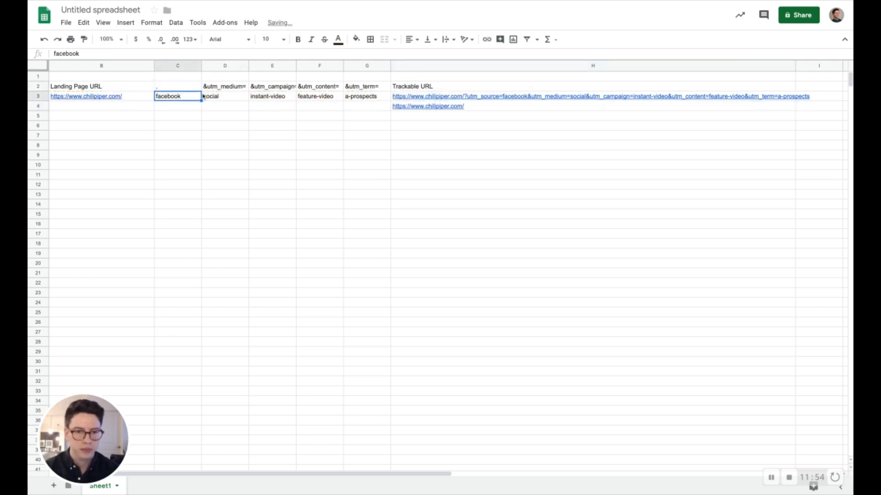
{"action": "key", "text": "ctrl+z"}
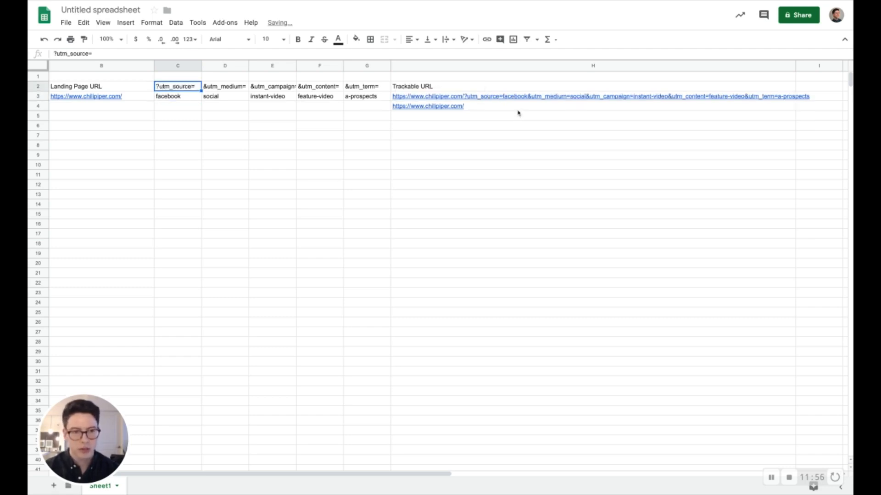
Extend the CONCATENATE formula in H4 with the utm_source header and value, C2 and C3, as comma-separated arguments after B3.
{"action": "double_click", "coordinate": [454, 106]}
{"action": "key", "text": "BackSpace"}
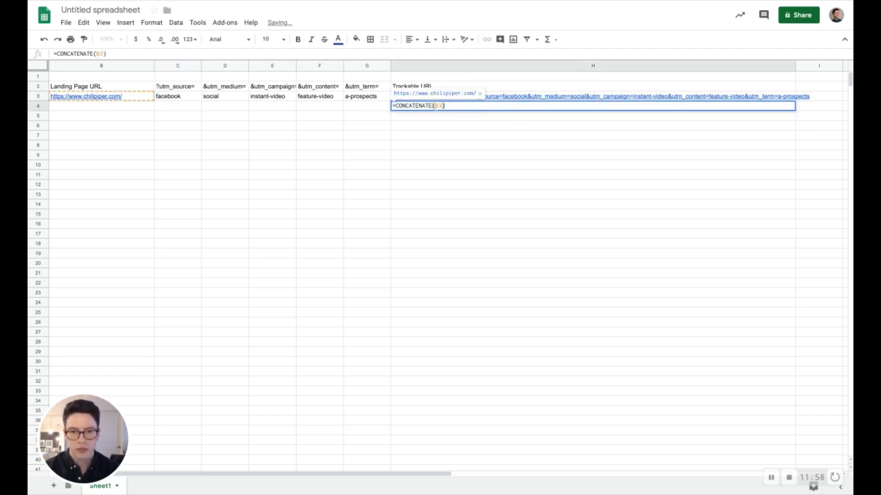
{"action": "type", "text": ","}
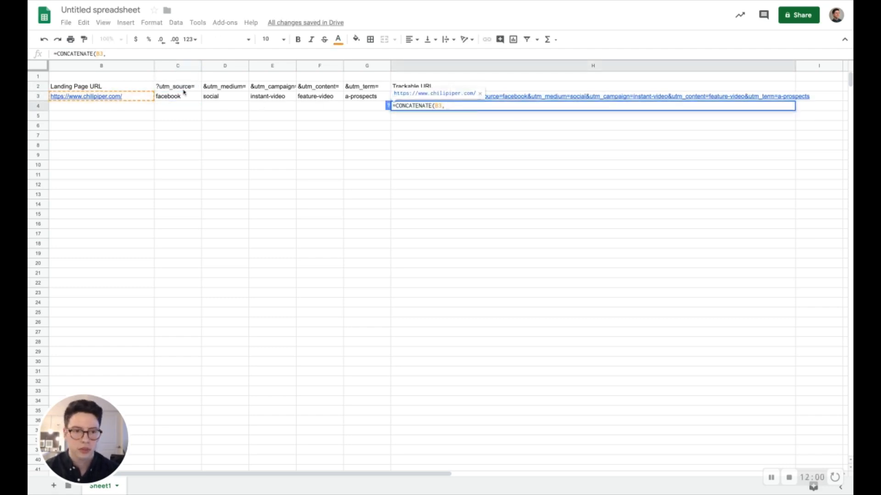
{"action": "left_click", "coordinate": [184, 91]}
{"action": "type", "text": ","}
{"action": "left_click", "coordinate": [184, 98]}
{"action": "type", "text": ","}
Add the medium and campaign headers and values, D2, D3, E2 and E3, as further comma-separated arguments of the H4 formula.
{"action": "left_click", "coordinate": [215, 88]}
{"action": "type", "text": ","}
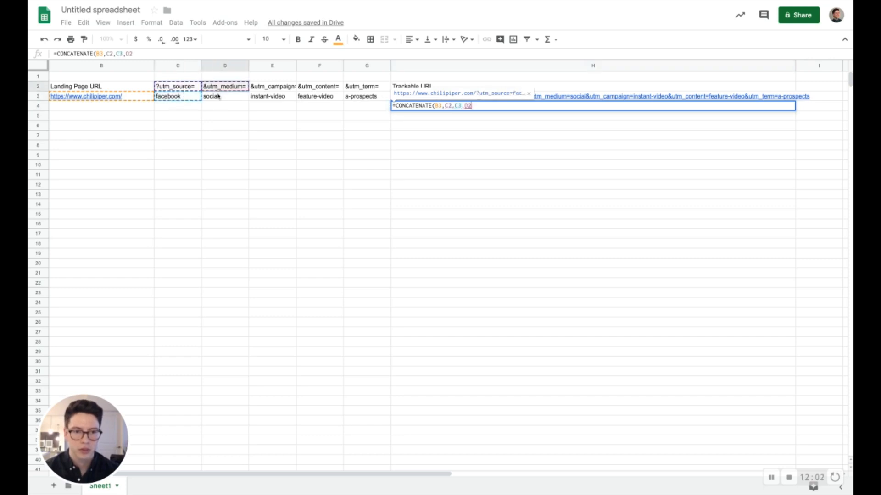
{"action": "left_click", "coordinate": [219, 97]}
{"action": "type", "text": ","}
{"action": "left_click", "coordinate": [272, 90]}
{"action": "type", "text": ","}
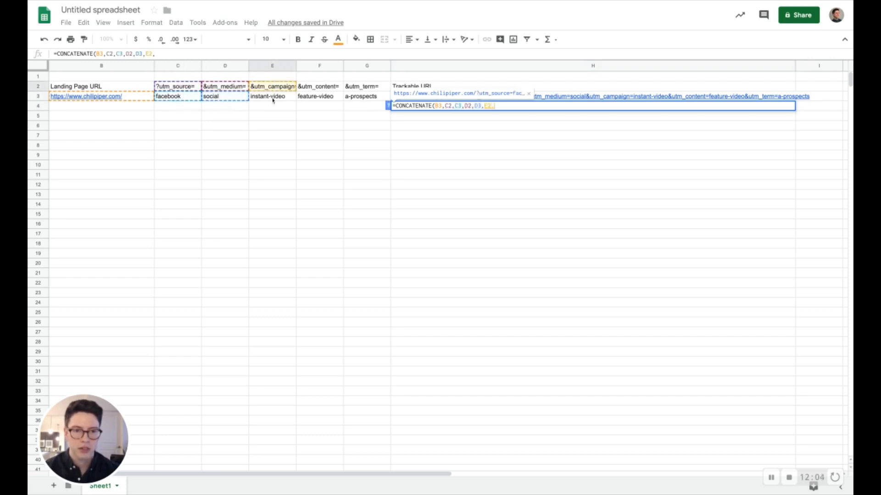
{"action": "left_click", "coordinate": [272, 98]}
{"action": "type", "text": ","}
Add F2, F3, G2 and G3 to complete the H4 formula as =CONCATENATE(B3,C2,C3,D2,D3,E2,E3,F2,F3,G2,G3).
{"action": "left_click", "coordinate": [316, 90]}
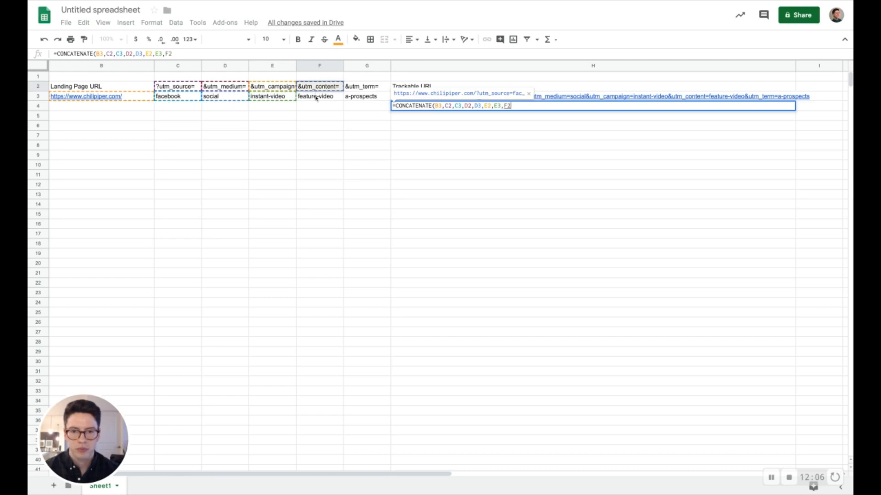
{"action": "type", "text": ","}
{"action": "left_click", "coordinate": [316, 98]}
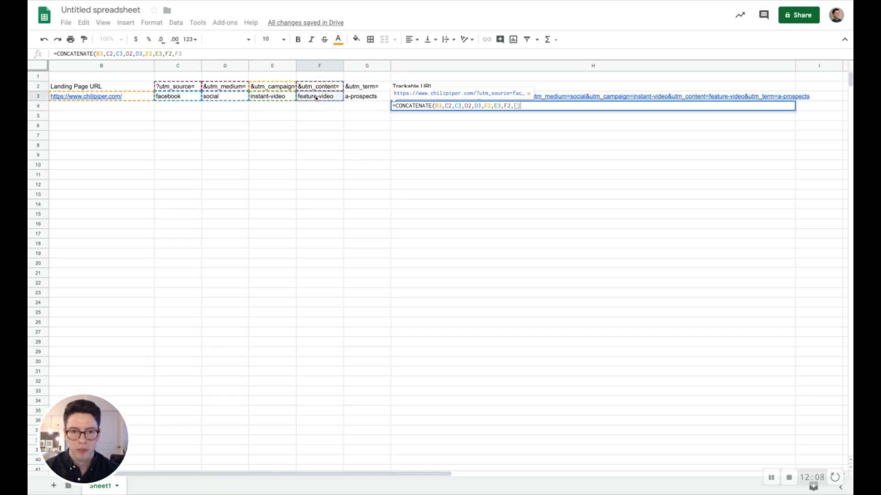
{"action": "type", "text": ","}
{"action": "left_click", "coordinate": [361, 90]}
{"action": "type", "text": ","}
{"action": "left_click", "coordinate": [362, 98]}
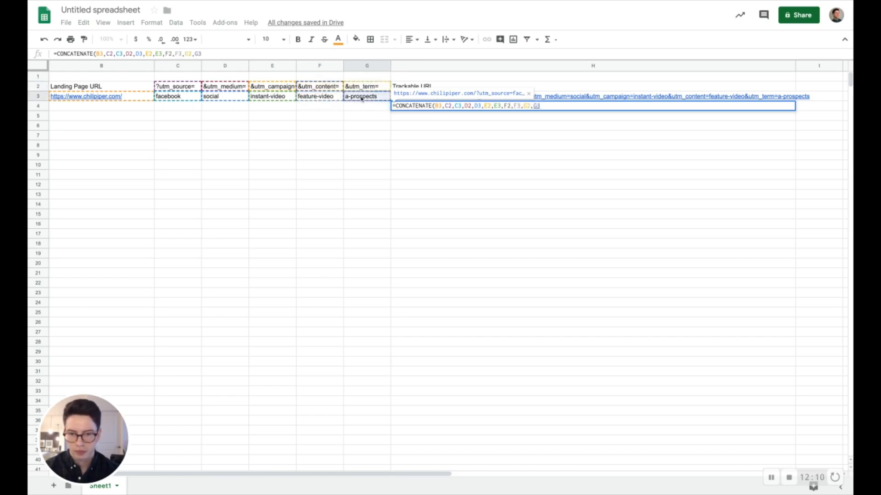
{"action": "type", "text": ")"}
{"action": "key", "text": "Return"}
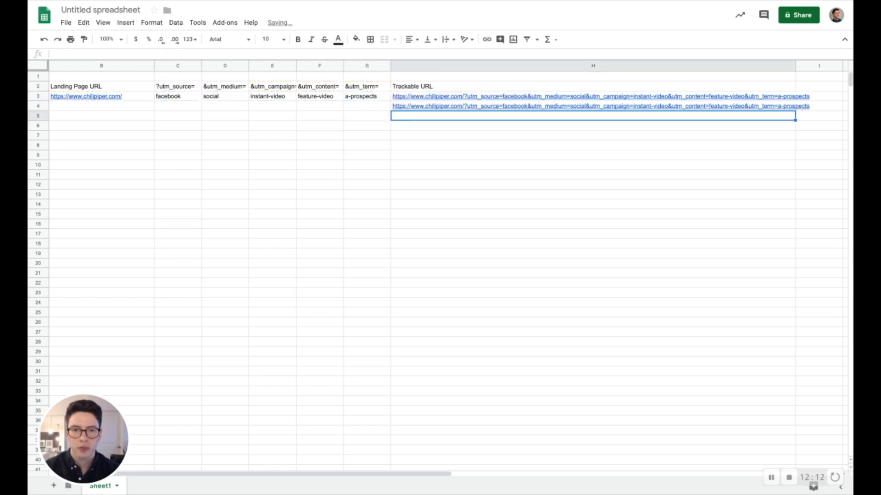
Examine the cell references used by the CONCATENATE formula in H4 without changing it.
{"action": "left_click", "coordinate": [475, 109]}
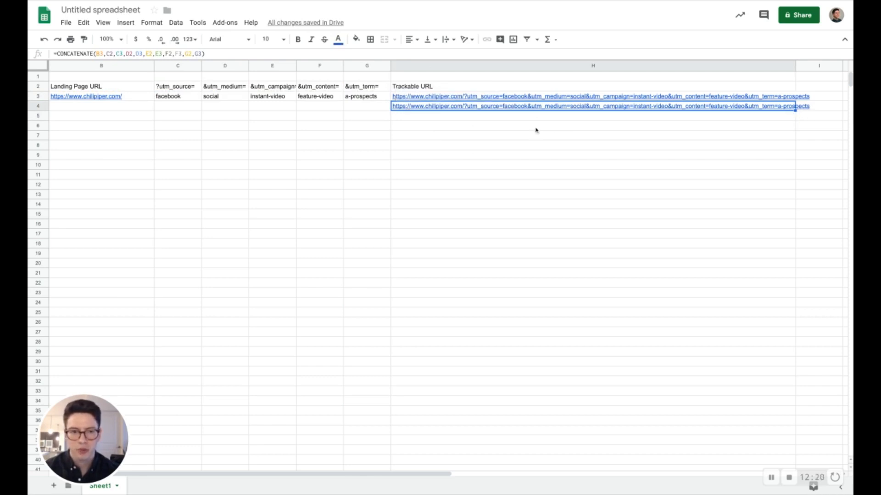
{"action": "key", "text": "Down"}
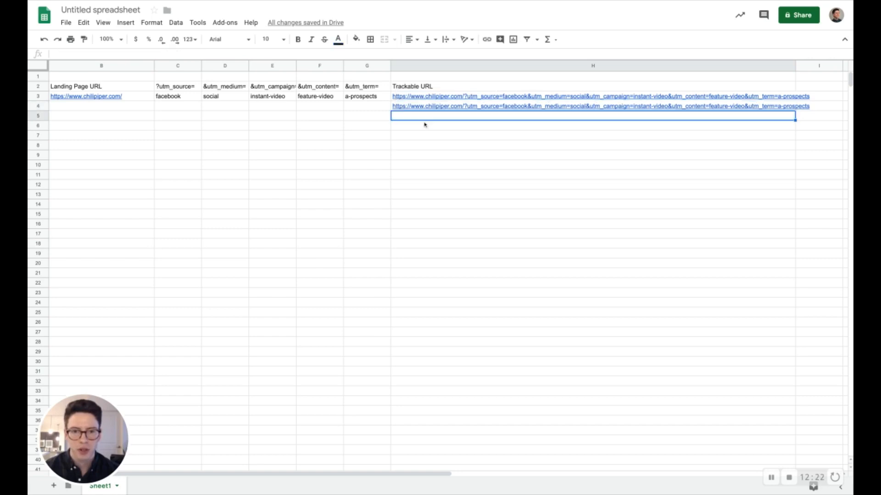
{"action": "key", "text": "Up"}
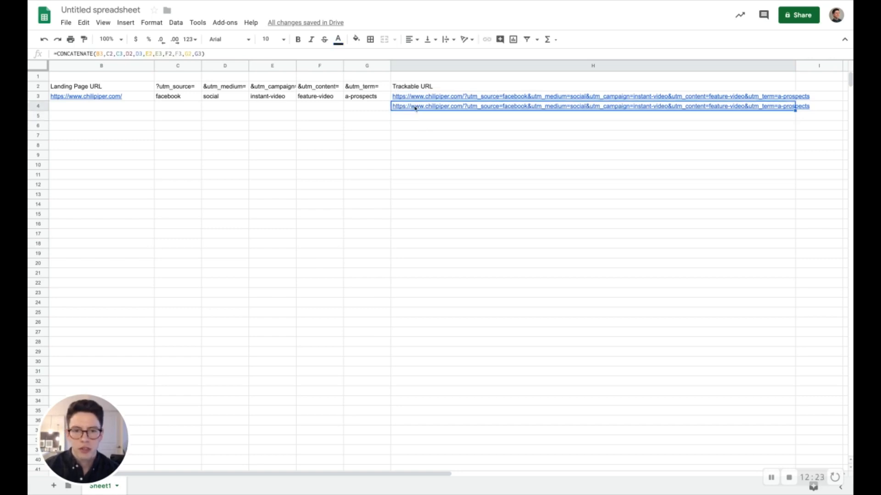
{"action": "double_click", "coordinate": [415, 108]}
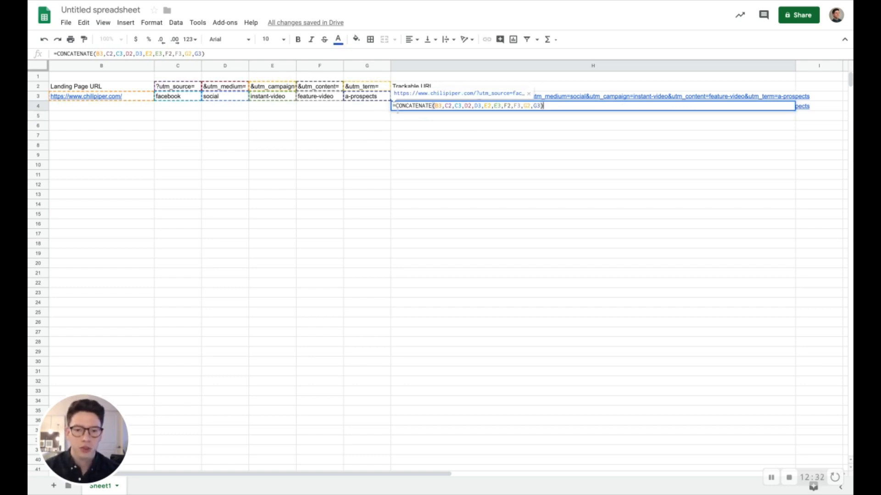
{"action": "key", "text": "Return"}
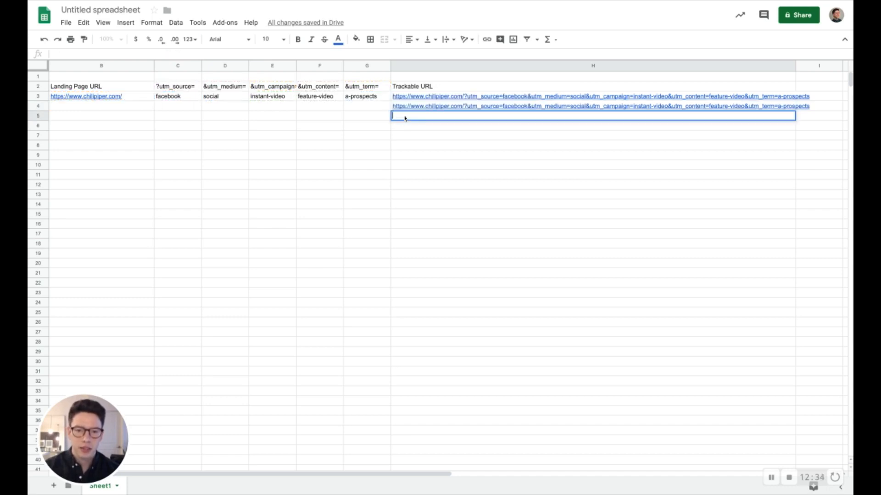
{"action": "type", "text": "="}
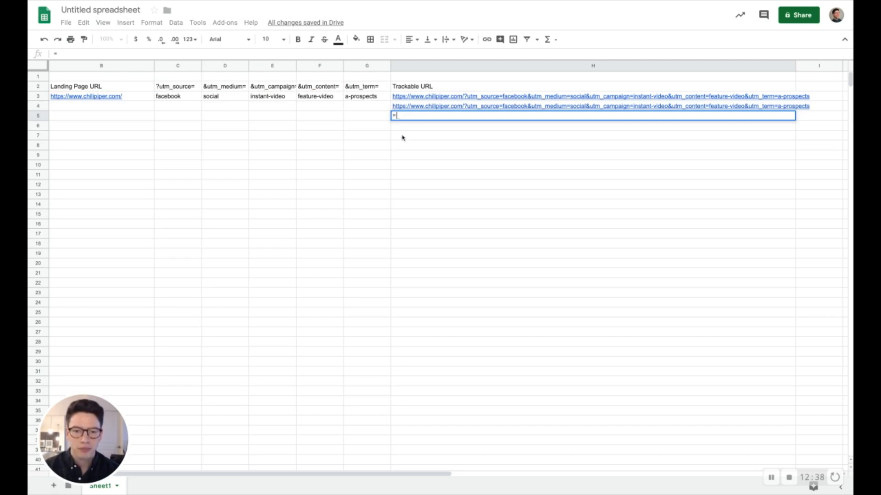
{"action": "type", "text": "sum"}
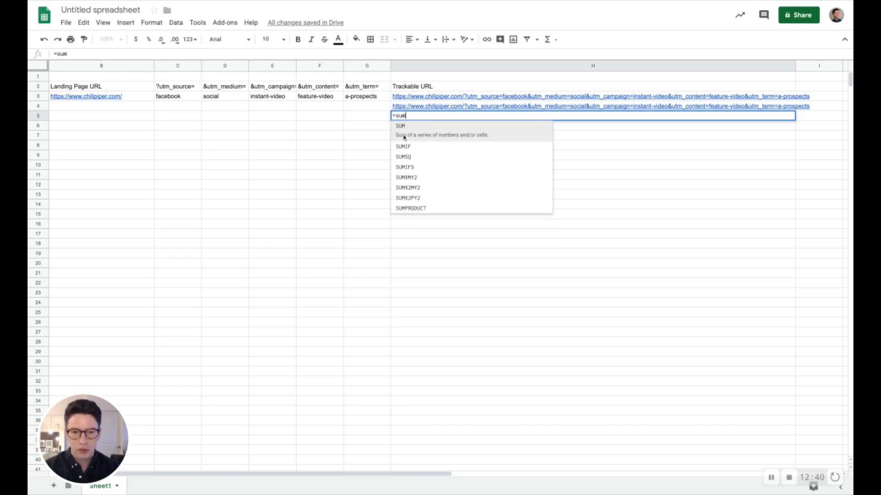
{"action": "key", "text": "BackSpace"}
{"action": "key", "text": "BackSpace"}
{"action": "key", "text": "BackSpace"}
{"action": "key", "text": "BackSpace"}
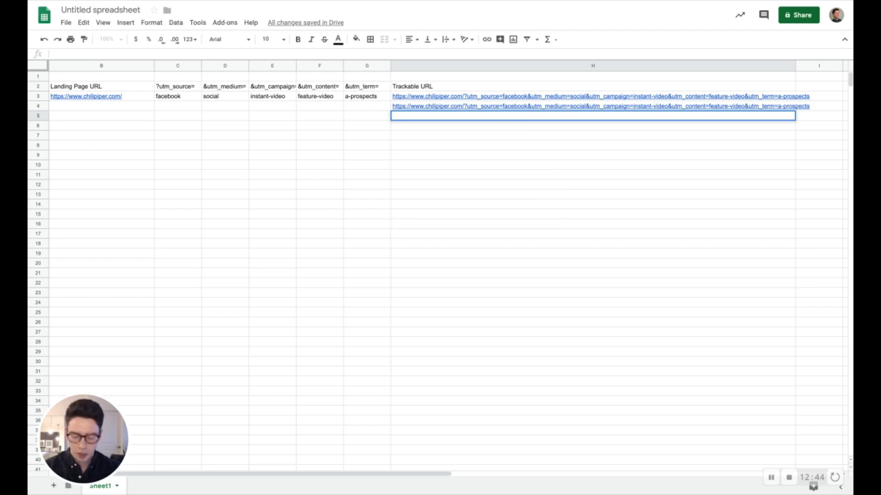
{"action": "left_click", "coordinate": [415, 144]}
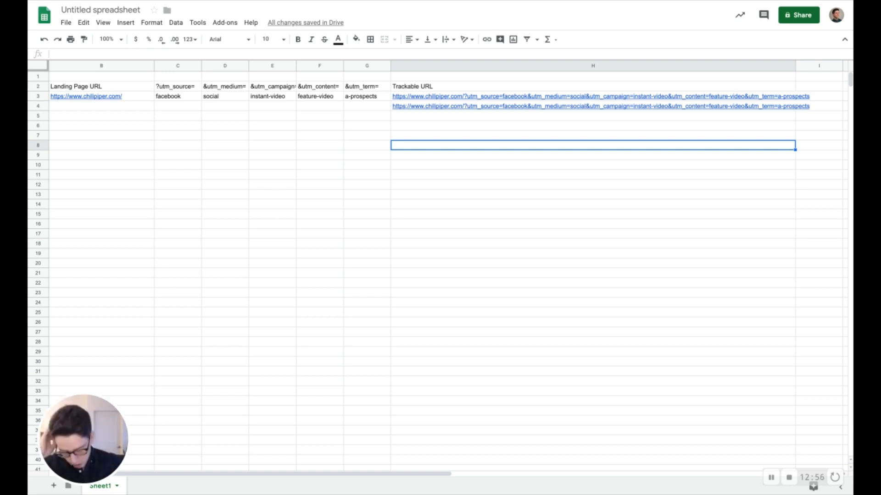
Start a trial CONCATENATE formula with B3 in cell H5, read the function's syntax help, and discard the entry.
{"action": "left_click", "coordinate": [422, 108]}
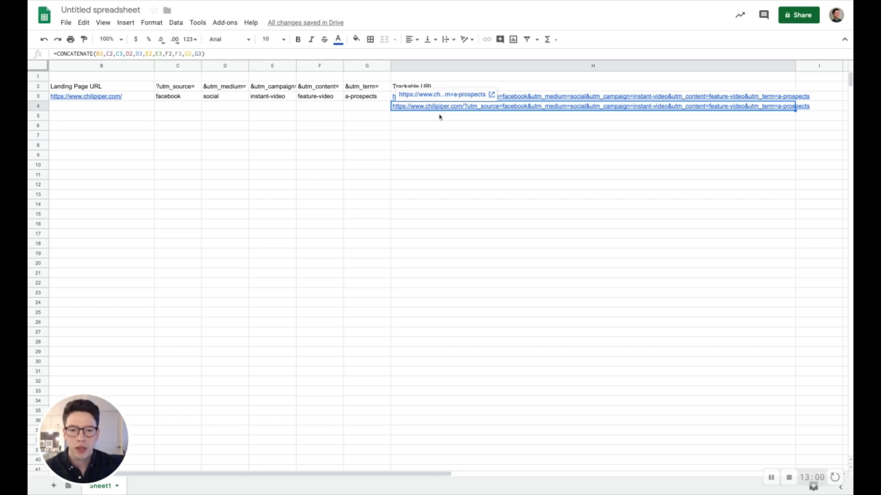
{"action": "double_click", "coordinate": [440, 117]}
{"action": "type", "text": "=con"}
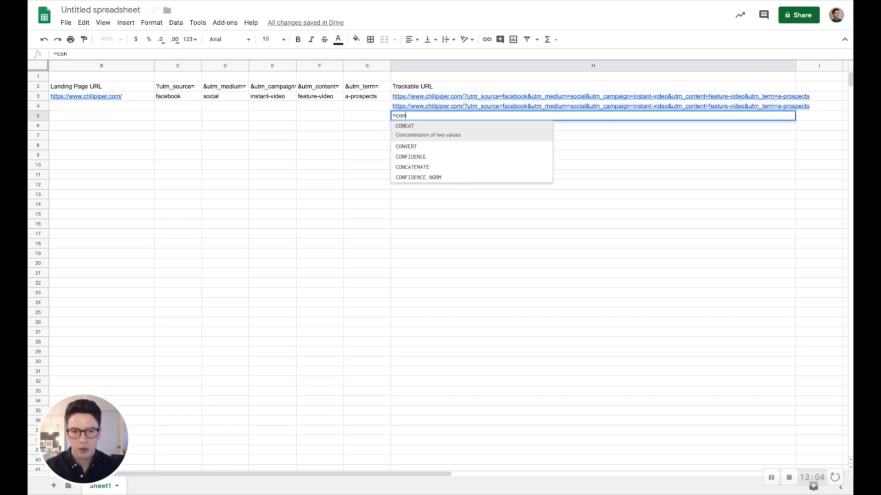
{"action": "left_click", "coordinate": [449, 164]}
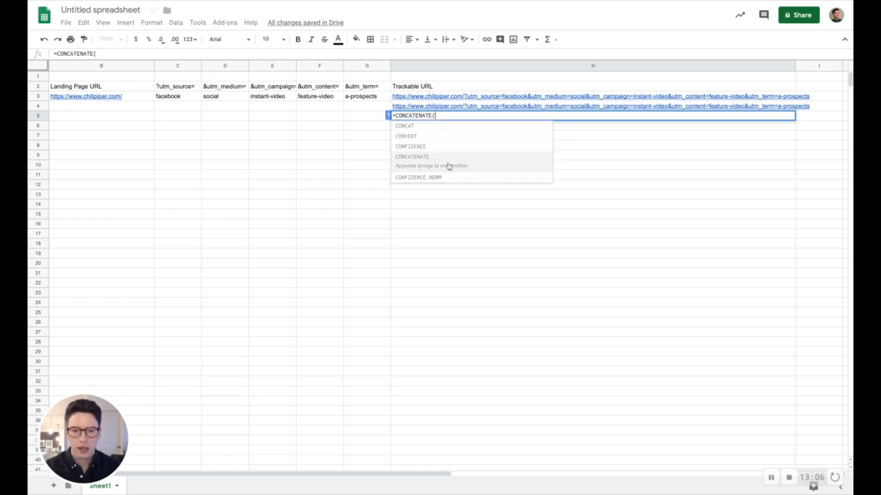
{"action": "left_click", "coordinate": [389, 117]}
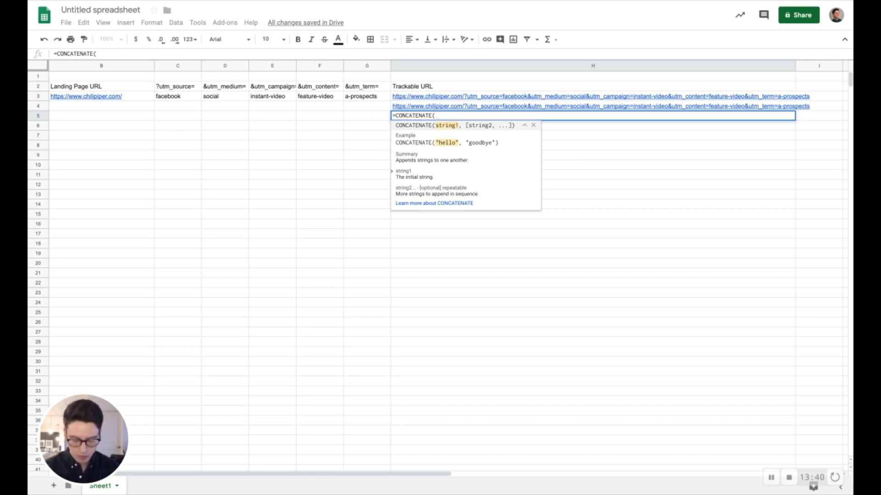
{"action": "type", "text": "B3,"}
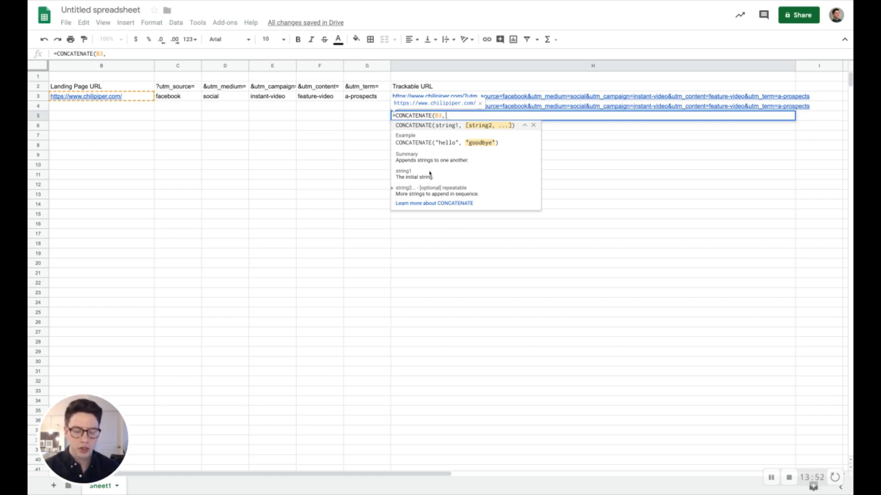
{"action": "key", "text": "Escape"}
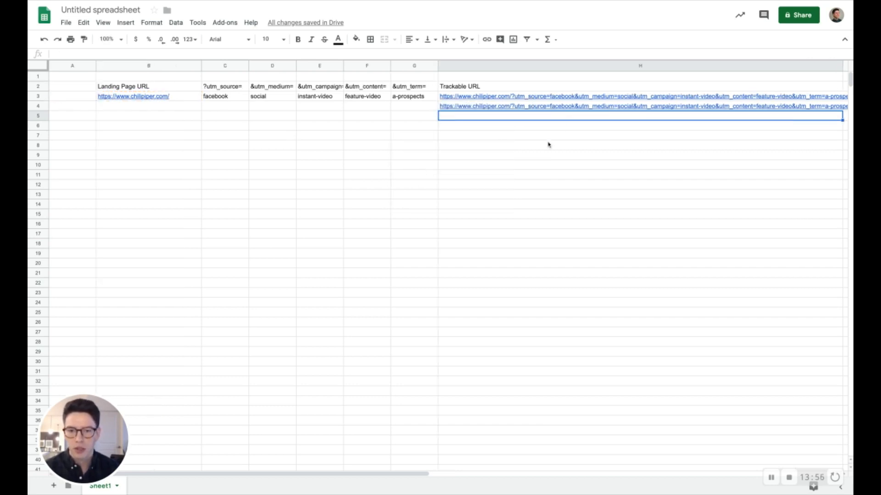
{"action": "scroll", "coordinate": [548, 143], "scroll_direction": "right", "scroll_amount": 2}
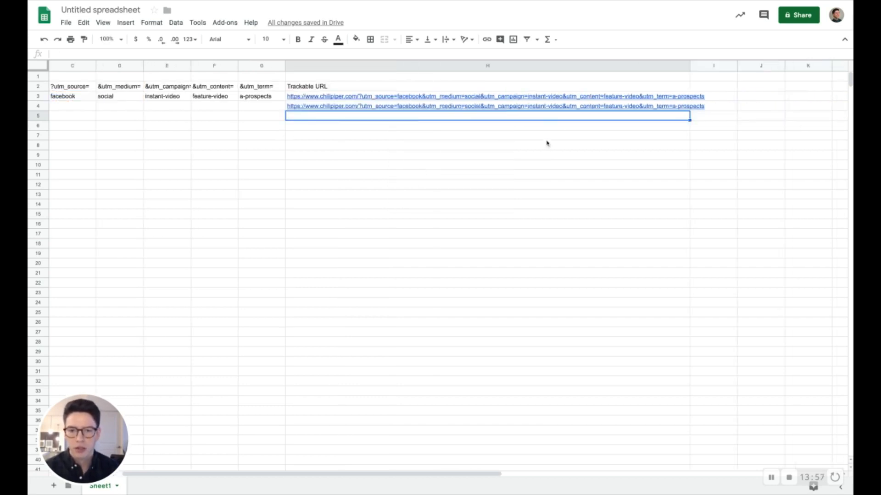
{"action": "left_click", "coordinate": [448, 107]}
{"action": "key", "text": "Delete"}
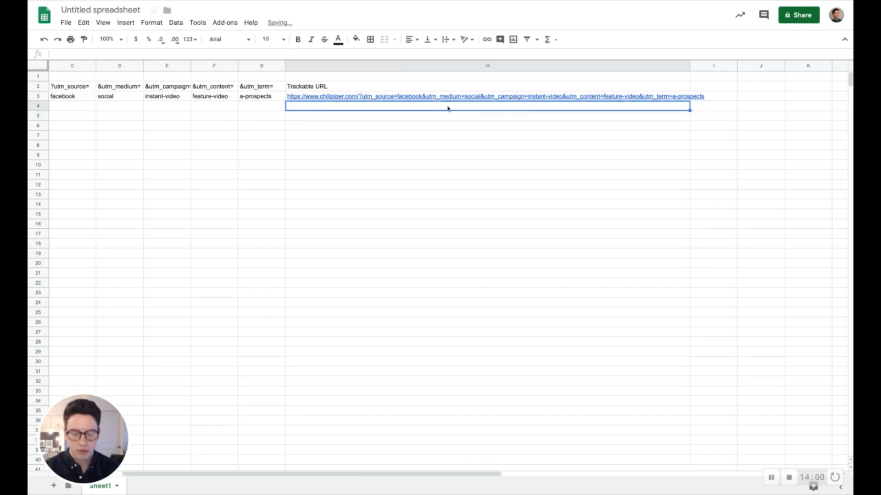
{"action": "key", "text": "ctrl+z"}
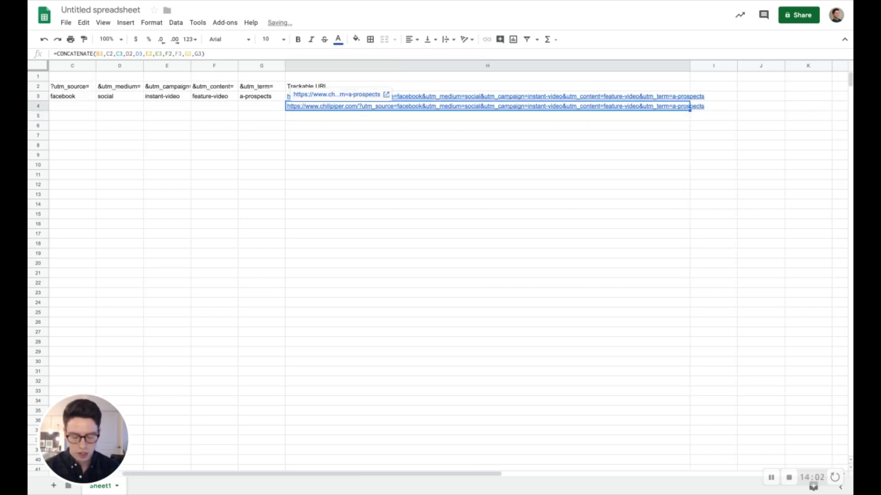
Copy the CONCATENATE formula from H4 into H3 and compare the cell references of the two formulas.
{"action": "key", "text": "ctrl+c"}
{"action": "left_click", "coordinate": [435, 100]}
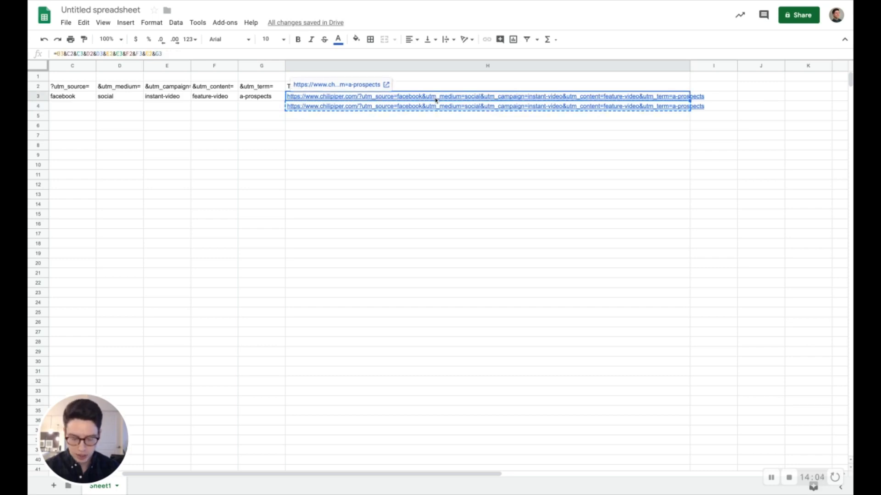
{"action": "key", "text": "ctrl+v"}
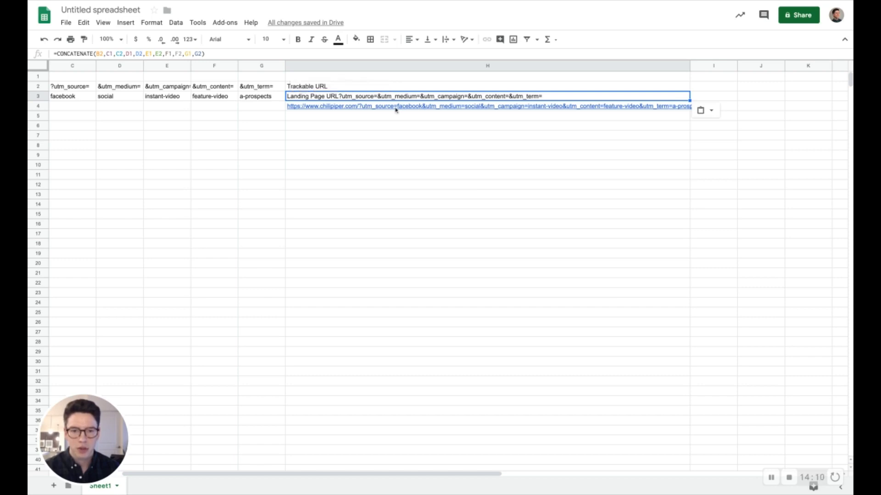
{"action": "mouse_move", "coordinate": [321, 111]}
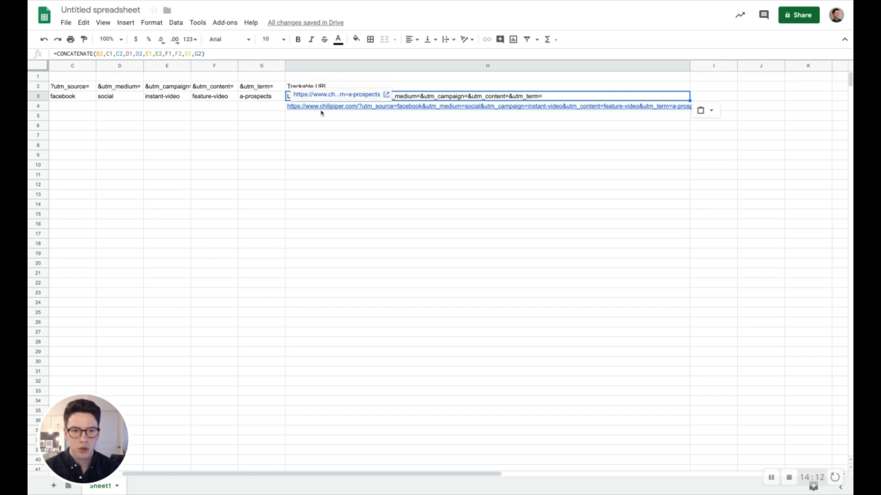
{"action": "scroll", "coordinate": [321, 112], "scroll_direction": "left", "scroll_amount": 3}
{"action": "left_click", "coordinate": [387, 128]}
{"action": "left_click", "coordinate": [546, 98]}
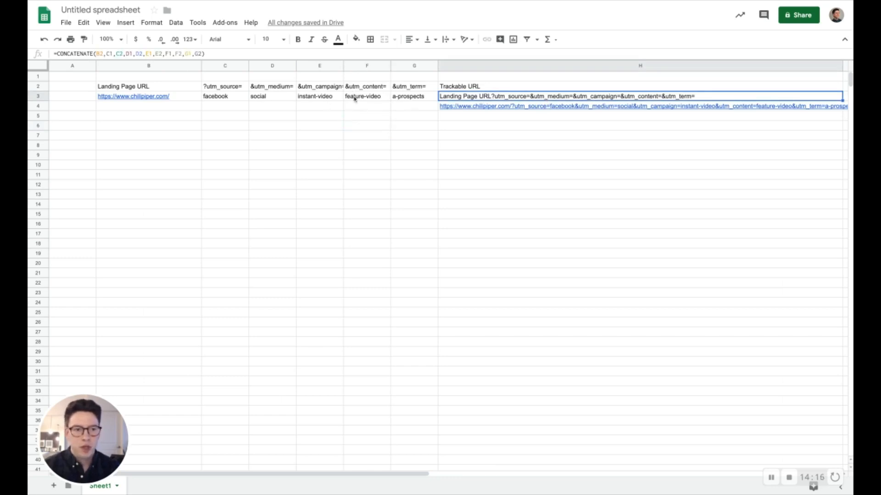
{"action": "left_click", "coordinate": [477, 106]}
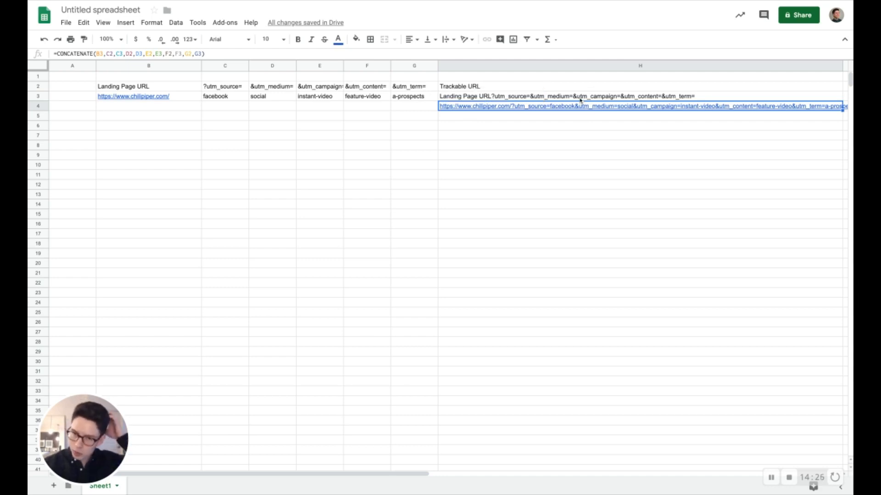
Compare the cell references in the CONCATENATE formulas of H3 and H4 without changing either one.
{"action": "key", "text": "Up"}
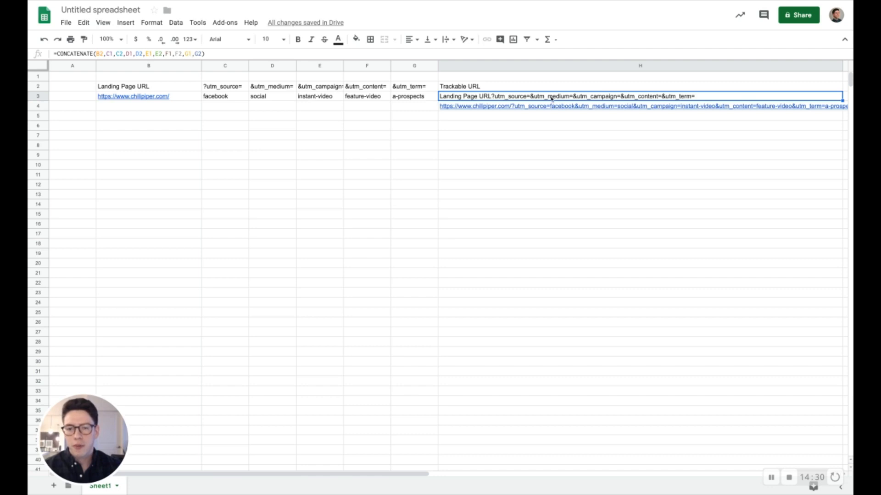
{"action": "left_click", "coordinate": [501, 109]}
{"action": "key", "text": "Return"}
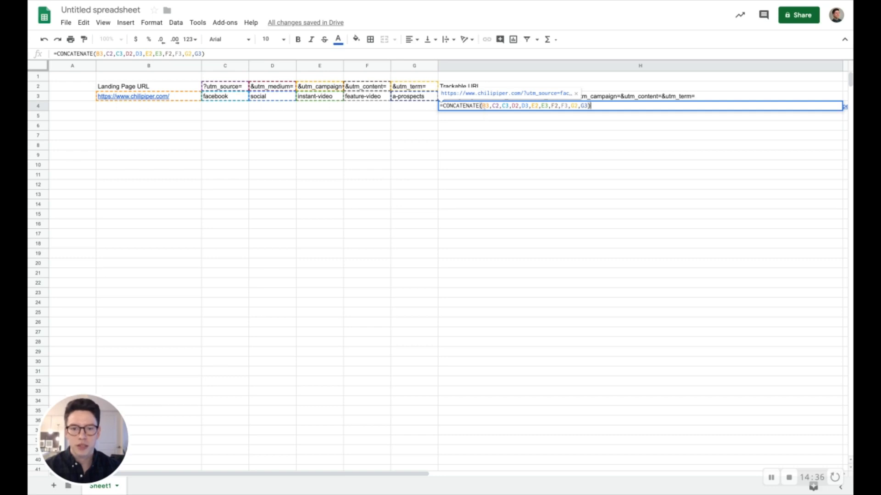
{"action": "double_click", "coordinate": [487, 106]}
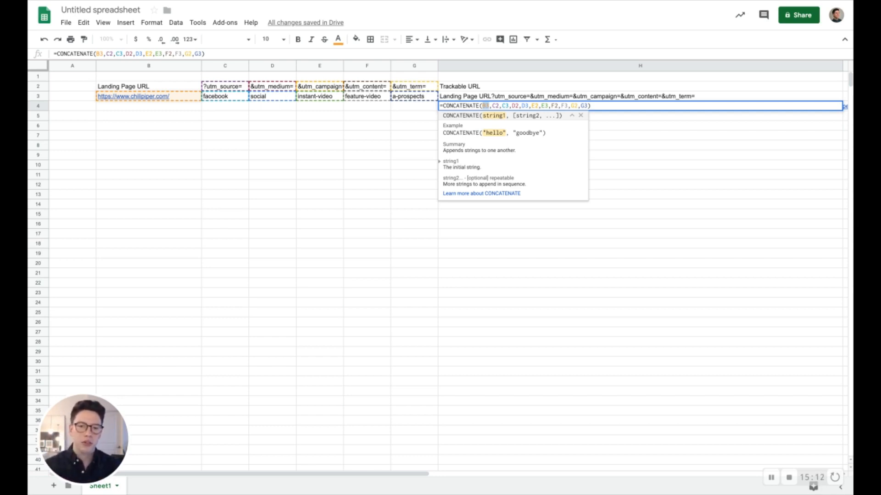
{"action": "key", "text": "Return"}
{"action": "left_click", "coordinate": [457, 98]}
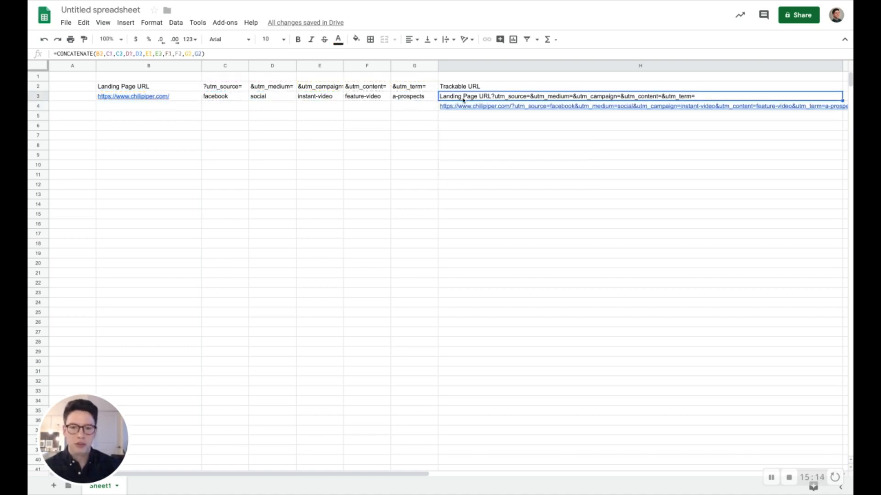
{"action": "double_click", "coordinate": [457, 98]}
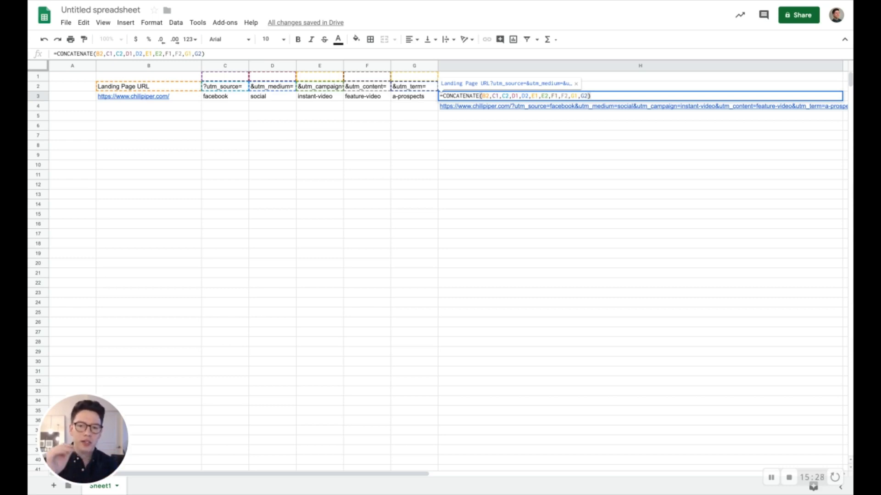
{"action": "key", "text": "Escape"}
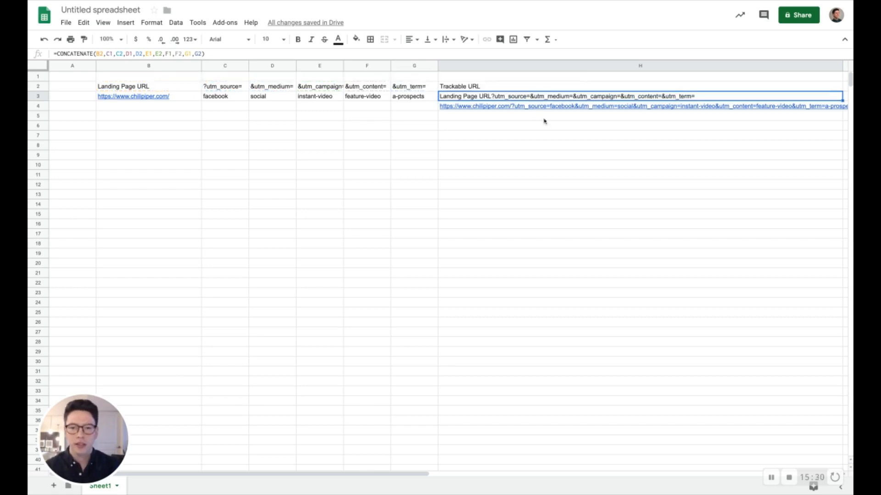
Fill the CONCATENATE formula from H4 down through H8 and check how its references behave.
{"action": "left_click", "coordinate": [581, 125]}
{"action": "left_click", "coordinate": [632, 106]}
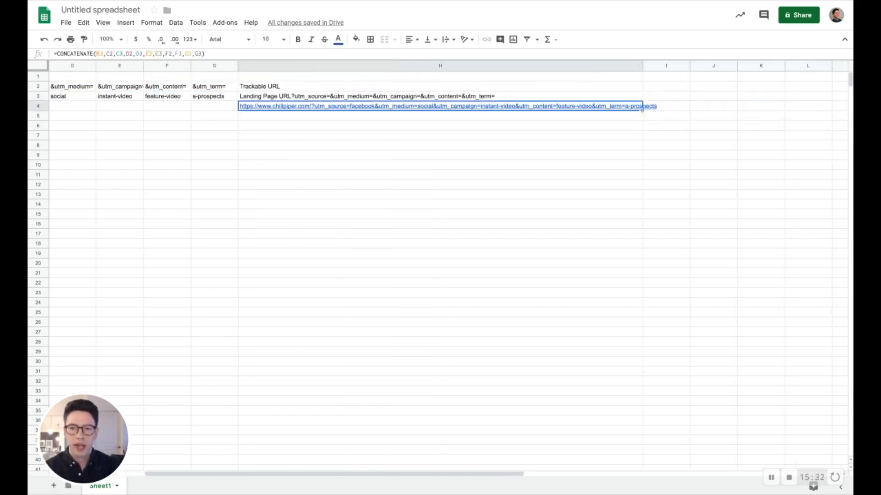
{"action": "left_click_drag", "start_coordinate": [643, 111], "coordinate": [642, 147]}
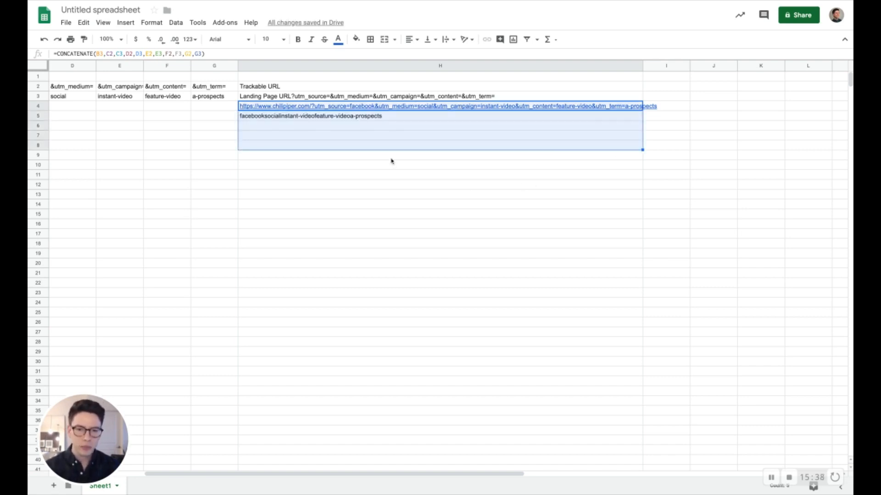
{"action": "scroll", "coordinate": [371, 134], "scroll_direction": "left", "scroll_amount": 1}
{"action": "scroll", "coordinate": [372, 135], "scroll_direction": "left", "scroll_amount": 2}
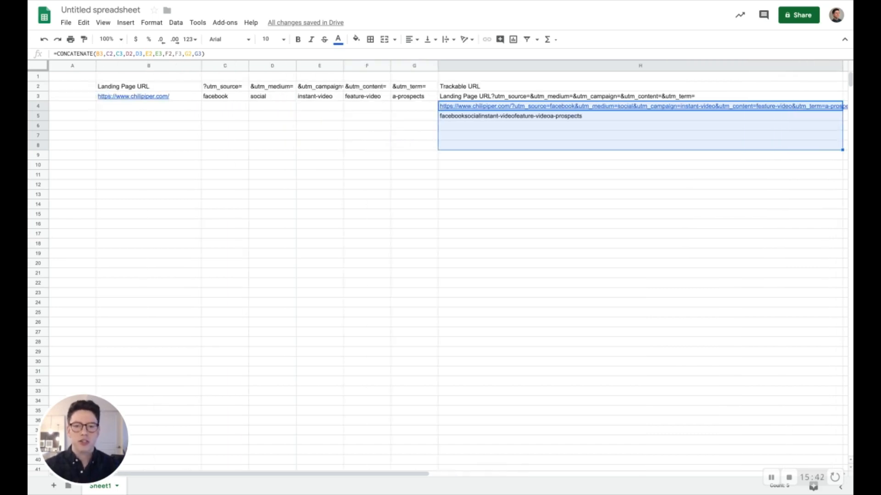
Clear the filled-down formulas in the Trackable URL column below H4.
{"action": "left_click", "coordinate": [426, 134]}
{"action": "left_click", "coordinate": [476, 120]}
{"action": "key", "text": "shift+Down"}
{"action": "key", "text": "shift+Down"}
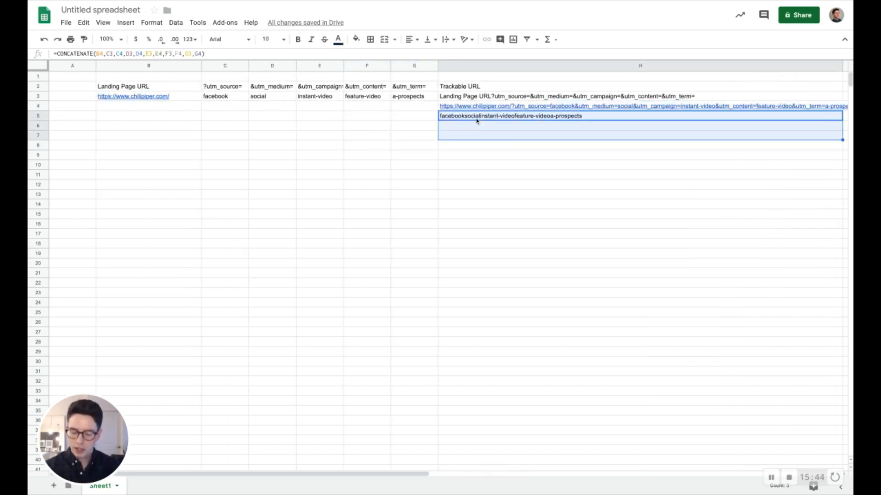
{"action": "key", "text": "Delete"}
{"action": "left_click", "coordinate": [482, 150]}
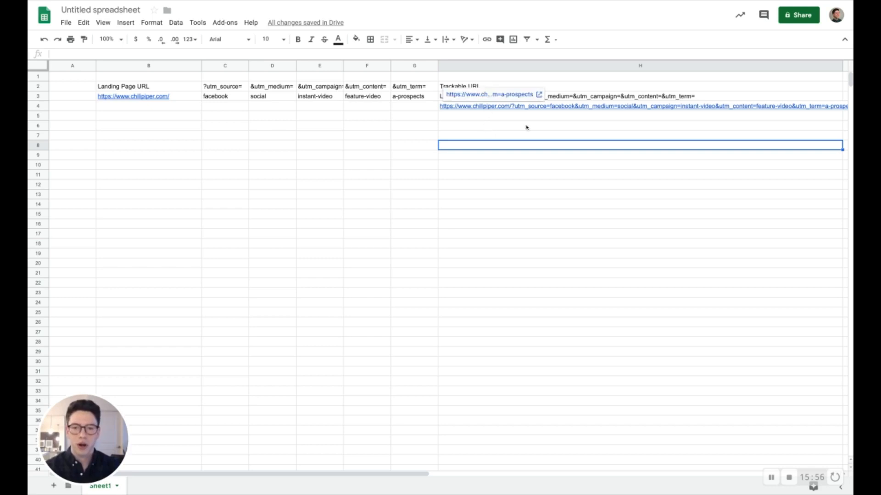
Replace the H3 formula with the exact formula text from H4, =CONCATENATE(B3,C2,C3,D2,D3,E2,E3,F2,F3,G2,G3).
{"action": "key", "text": "Up"}
{"action": "key", "text": "Up"}
{"action": "key", "text": "Up"}
{"action": "key", "text": "Up"}
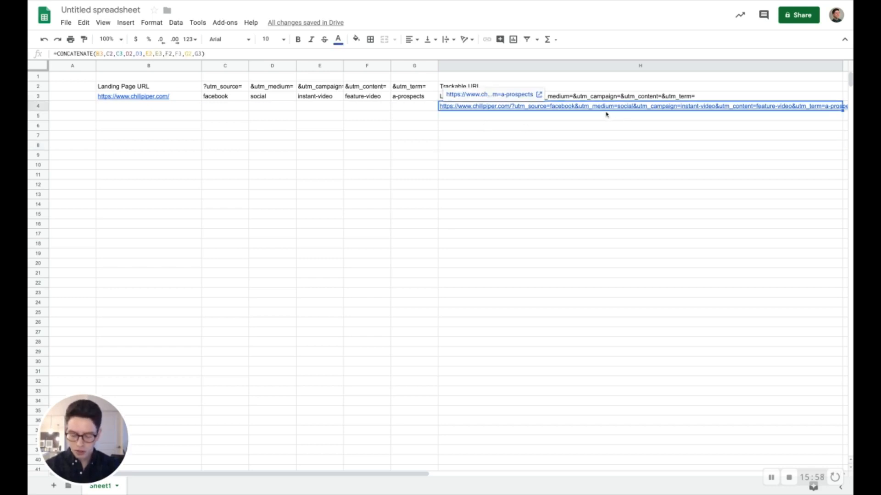
{"action": "key", "text": "Return"}
{"action": "key", "text": "ctrl+a"}
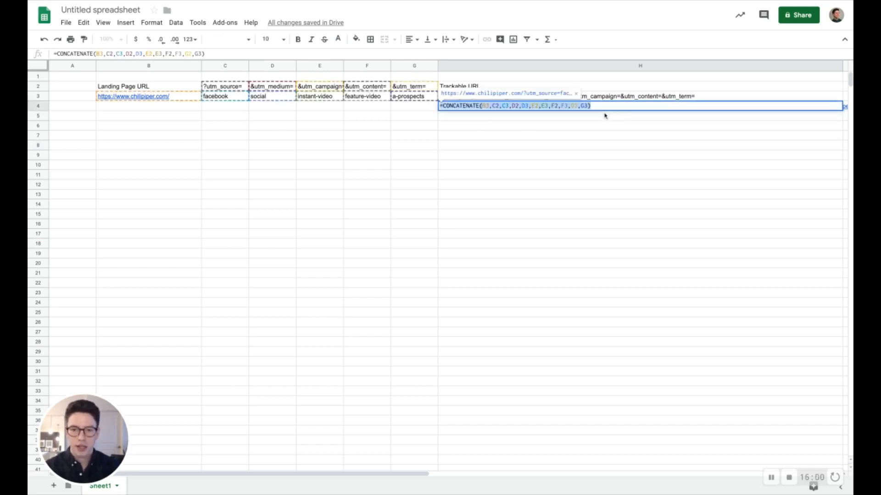
{"action": "key", "text": "Escape"}
{"action": "double_click", "coordinate": [591, 98]}
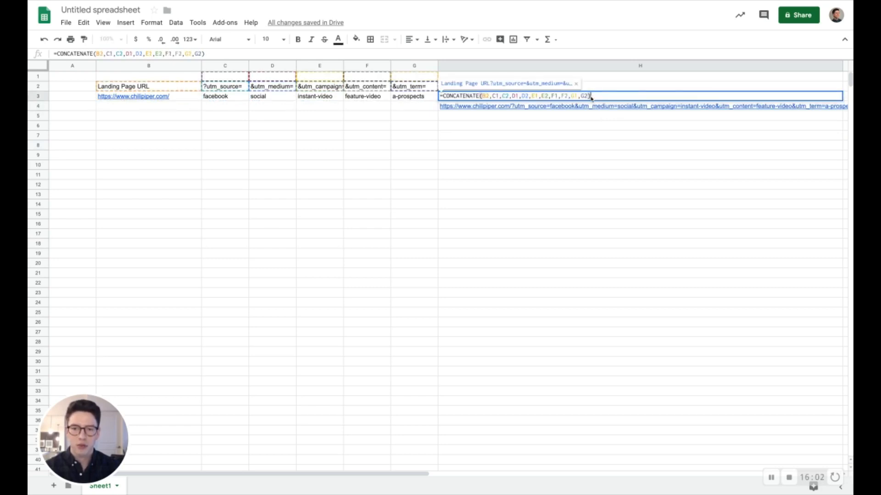
{"action": "key", "text": "ctrl+a"}
{"action": "key", "text": "ctrl+v"}
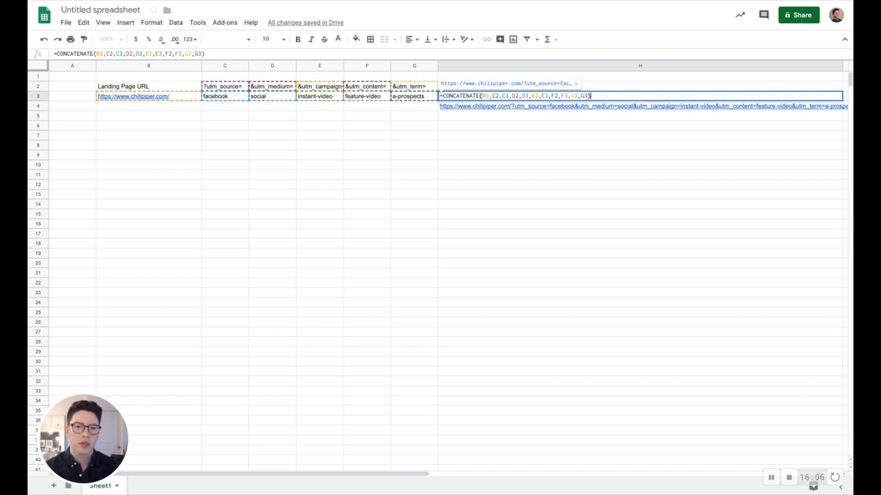
{"action": "key", "text": "Return"}
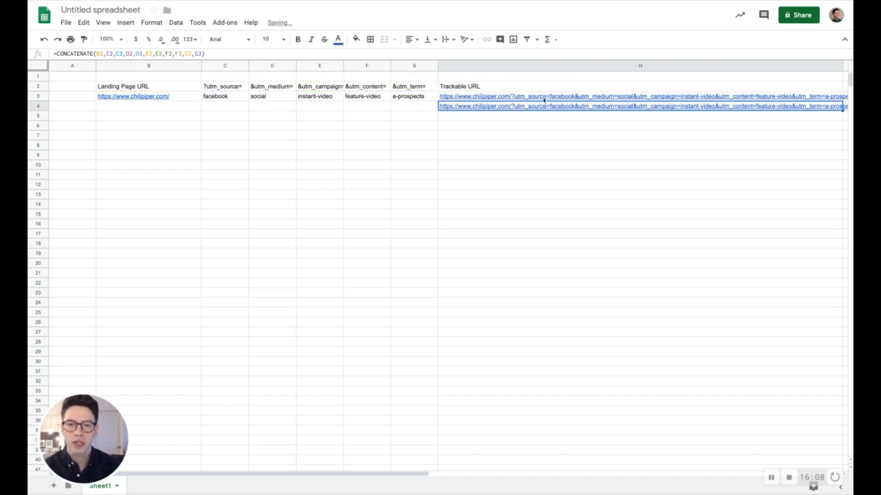
Delete the duplicate trackable URL formula from cell H4.
{"action": "left_click", "coordinate": [531, 128]}
{"action": "scroll", "coordinate": [532, 129], "scroll_direction": "right", "scroll_amount": 3}
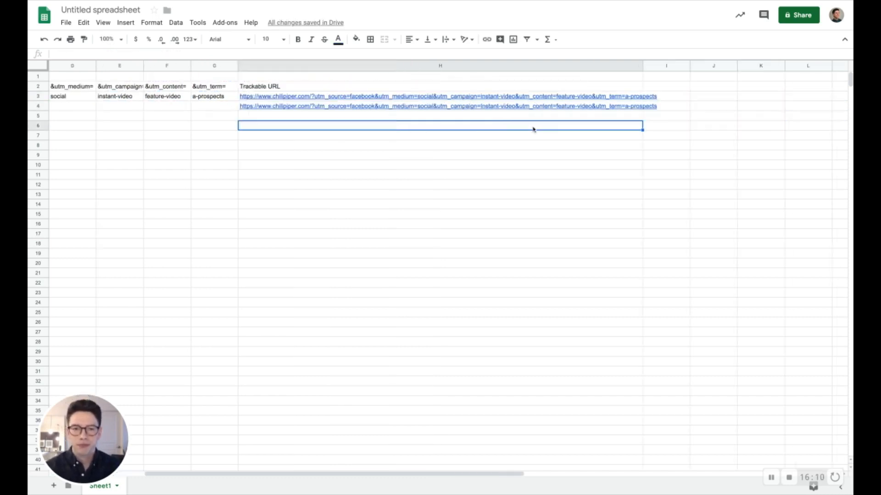
{"action": "left_click", "coordinate": [335, 110]}
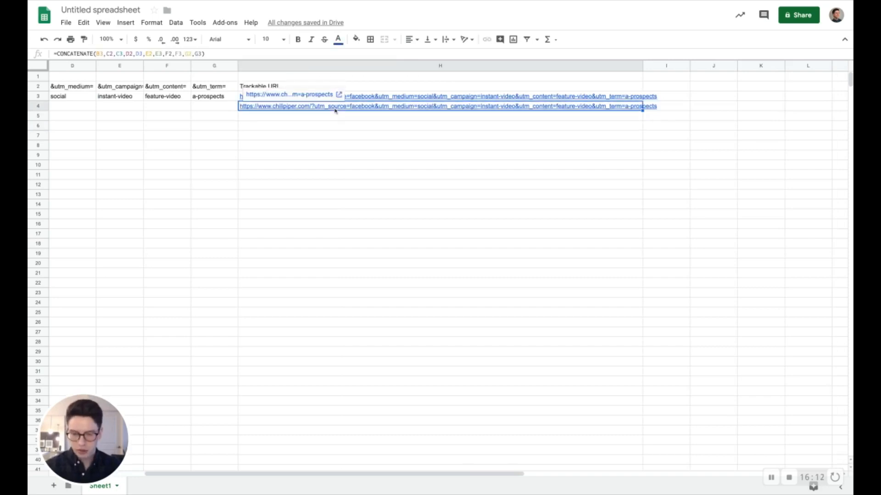
{"action": "key", "text": "Delete"}
{"action": "left_click", "coordinate": [403, 194]}
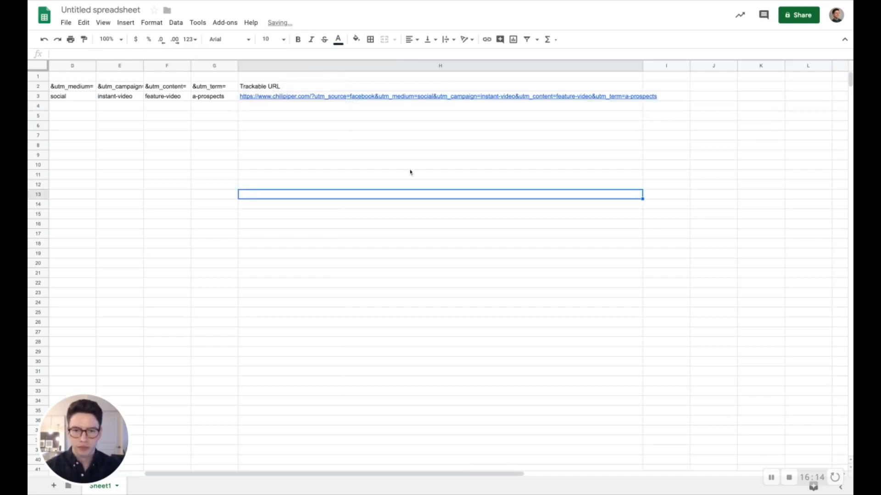
Copy the landing page URL from B3 into B4 to start a second row.
{"action": "scroll", "coordinate": [409, 172], "scroll_direction": "left", "scroll_amount": 3}
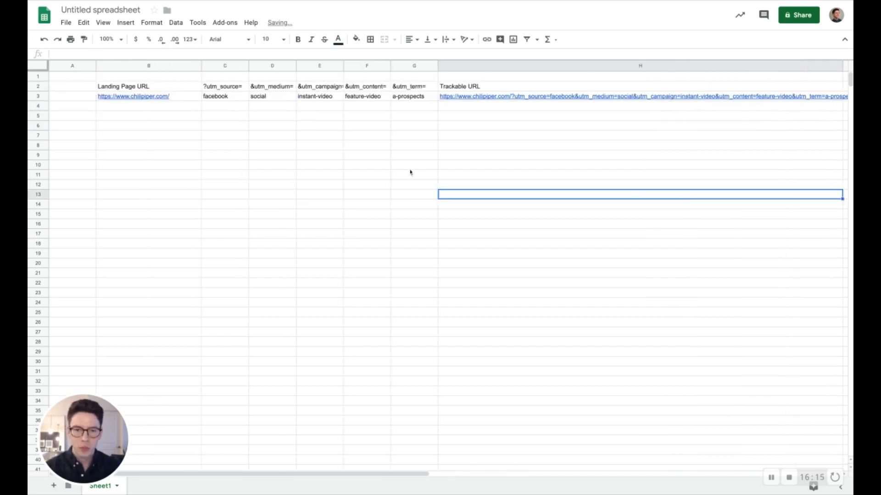
{"action": "left_click", "coordinate": [172, 107]}
{"action": "left_click", "coordinate": [185, 97]}
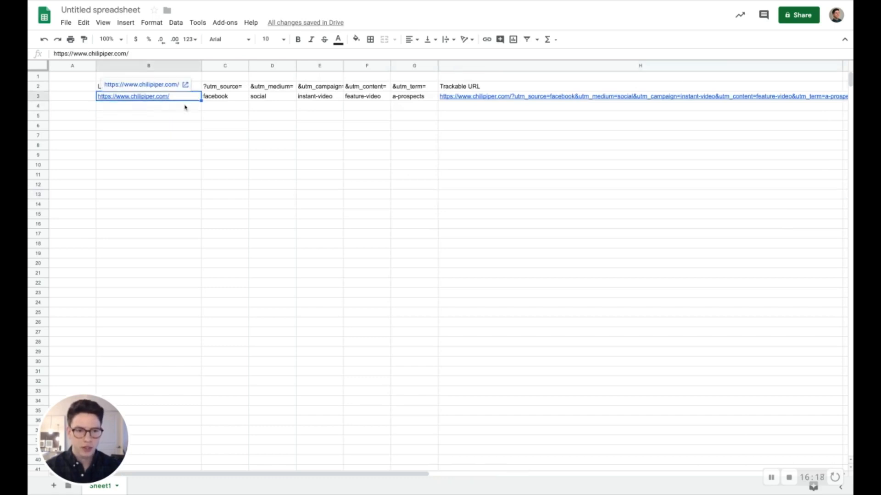
{"action": "key", "text": "ctrl+c"}
{"action": "left_click", "coordinate": [183, 109]}
{"action": "key", "text": "ctrl+v"}
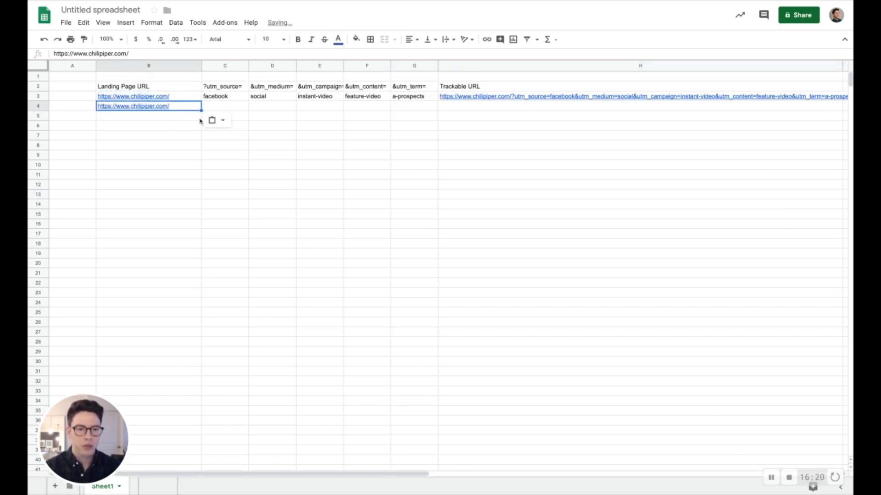
Enter facebook as the source, social as the medium and instant-video as the campaign in C4, D4 and E4.
{"action": "key", "text": "Tab"}
{"action": "type", "text": "facebook"}
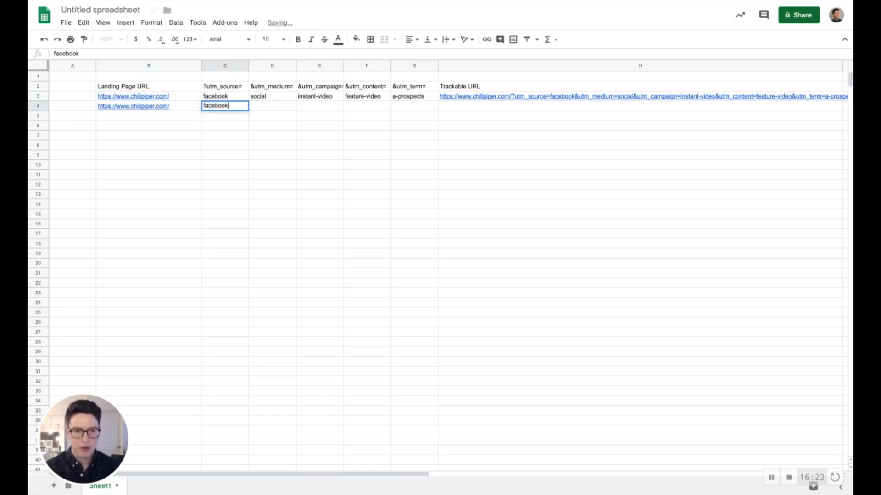
{"action": "key", "text": "Tab"}
{"action": "type", "text": "social"}
{"action": "key", "text": "Tab"}
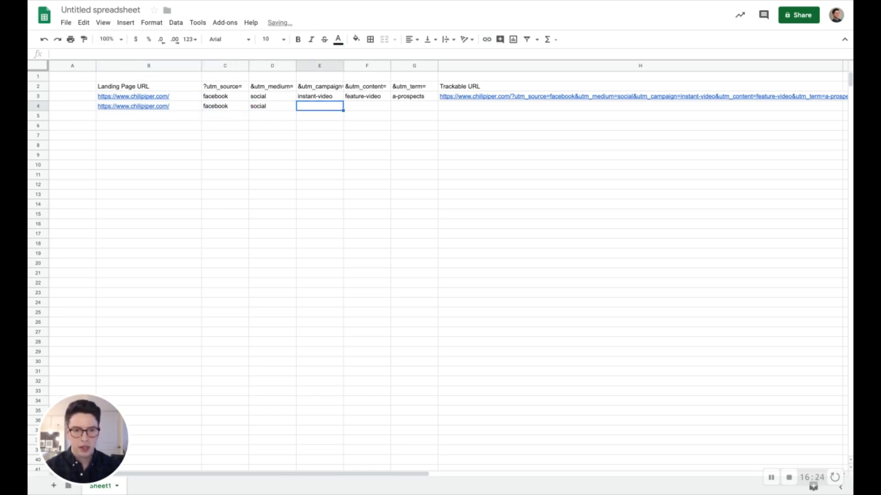
{"action": "type", "text": "inst"}
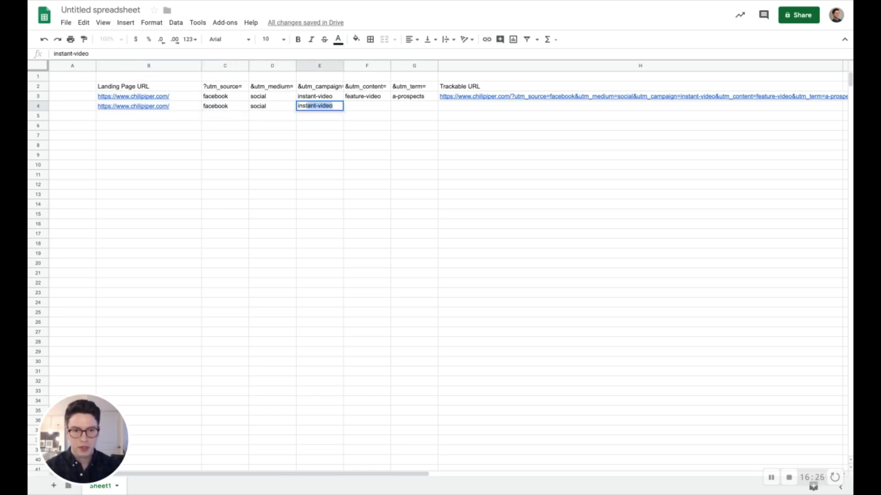
{"action": "key", "text": "Tab"}
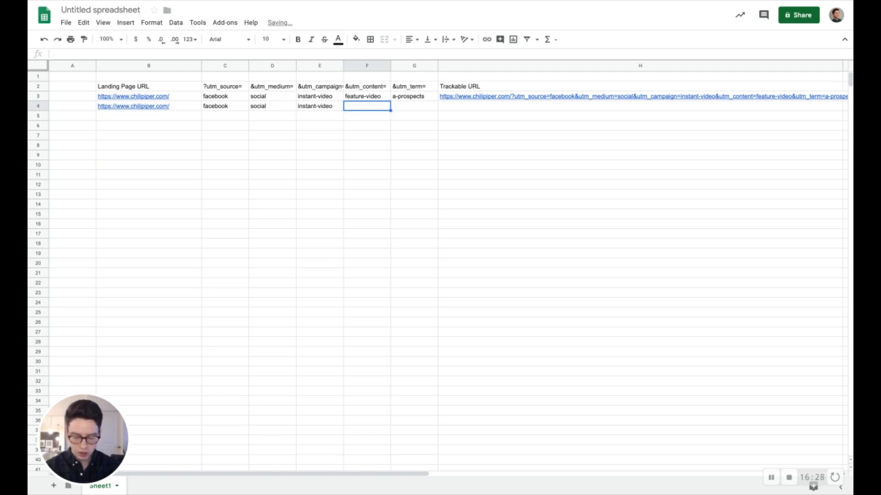
Enter feature-image as the utm_content value in F4.
{"action": "type", "text": "featu"}
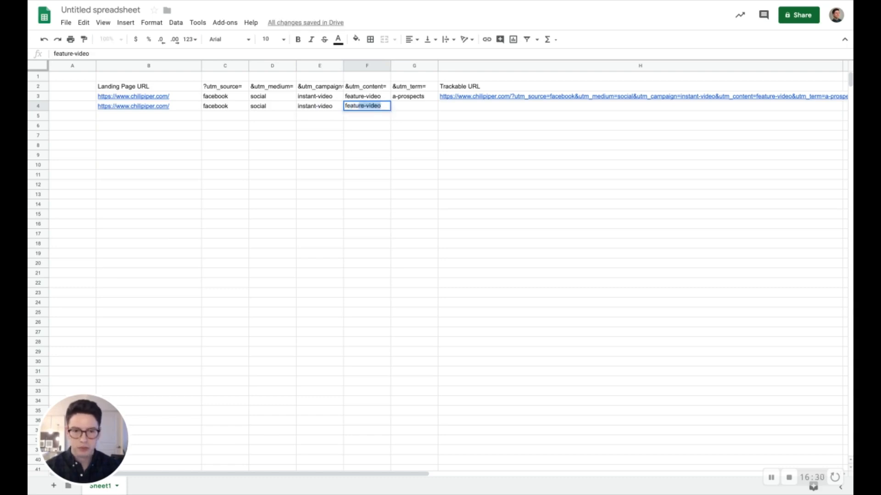
{"action": "type", "text": "re-pic"}
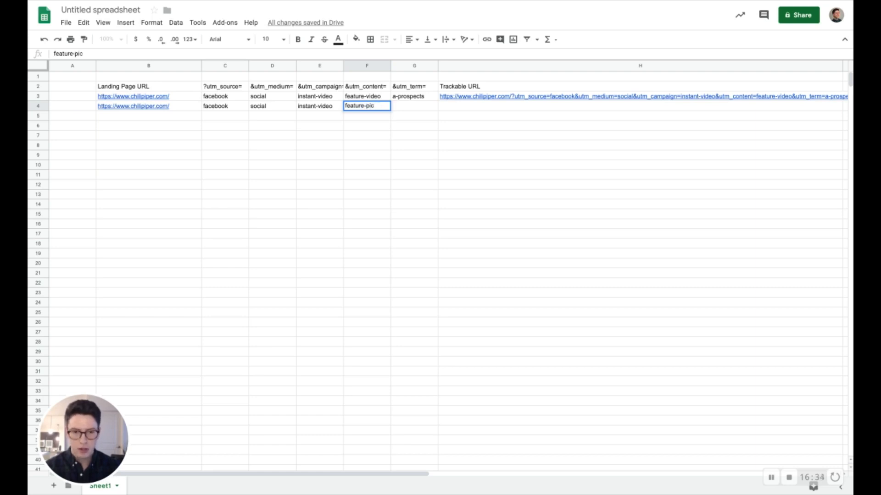
{"action": "key", "text": "BackSpace"}
{"action": "key", "text": "BackSpace"}
{"action": "key", "text": "BackSpace"}
{"action": "key", "text": "BackSpace"}
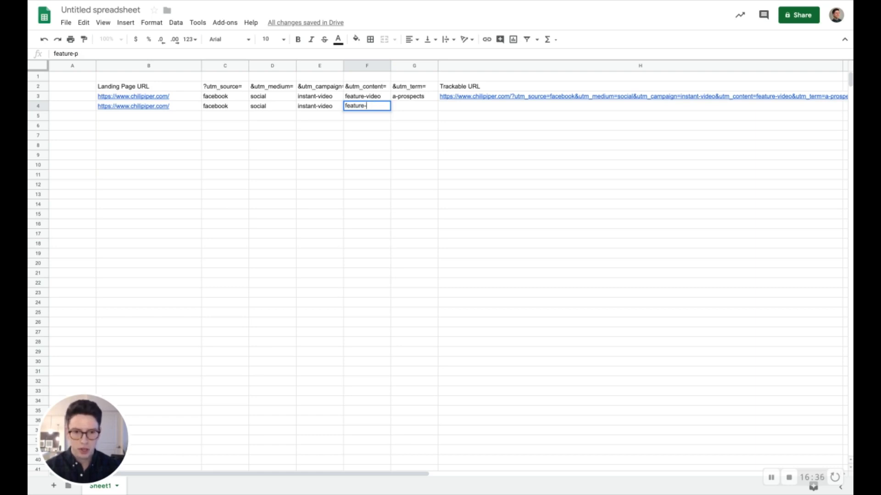
{"action": "type", "text": "-image"}
{"action": "key", "text": "Tab"}
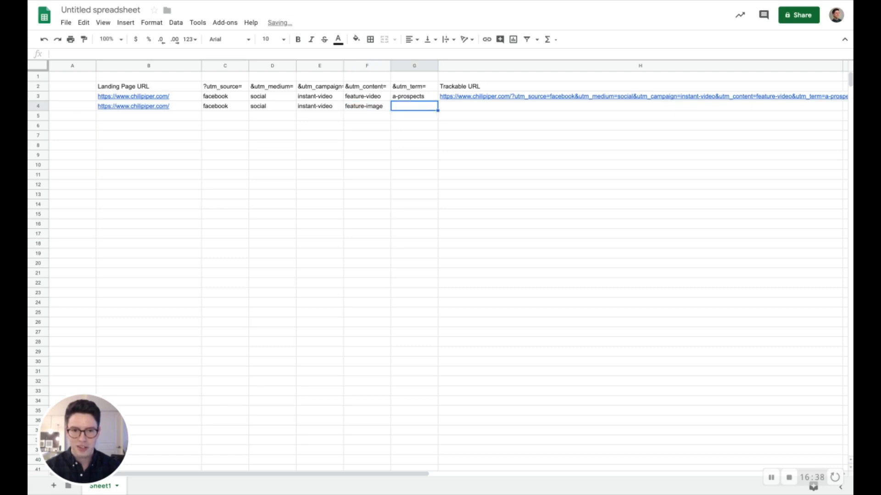
Enter a-prospects as the utm_term value in G4.
{"action": "type", "text": "a-spro"}
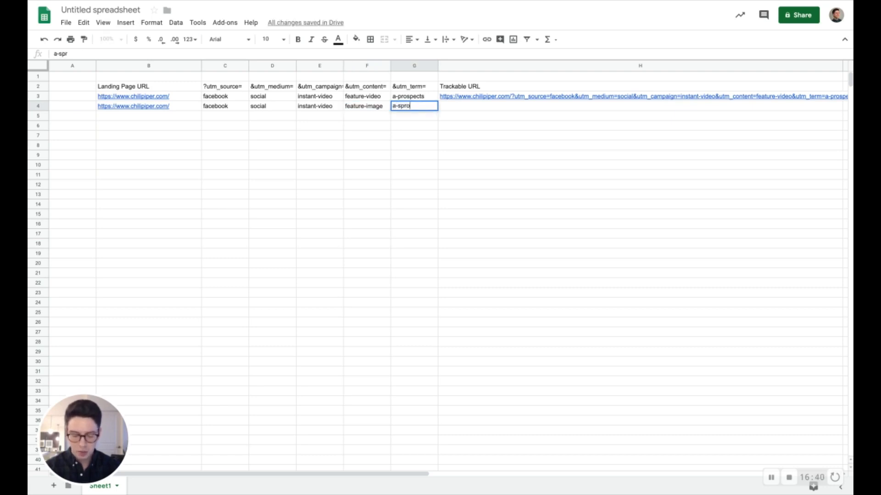
{"action": "key", "text": "BackSpace"}
{"action": "key", "text": "BackSpace"}
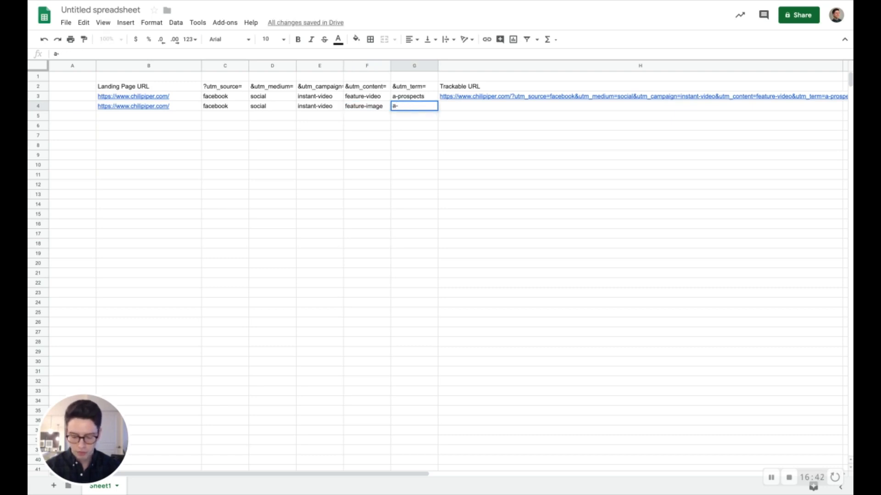
{"action": "type", "text": "prospects"}
{"action": "key", "text": "Tab"}
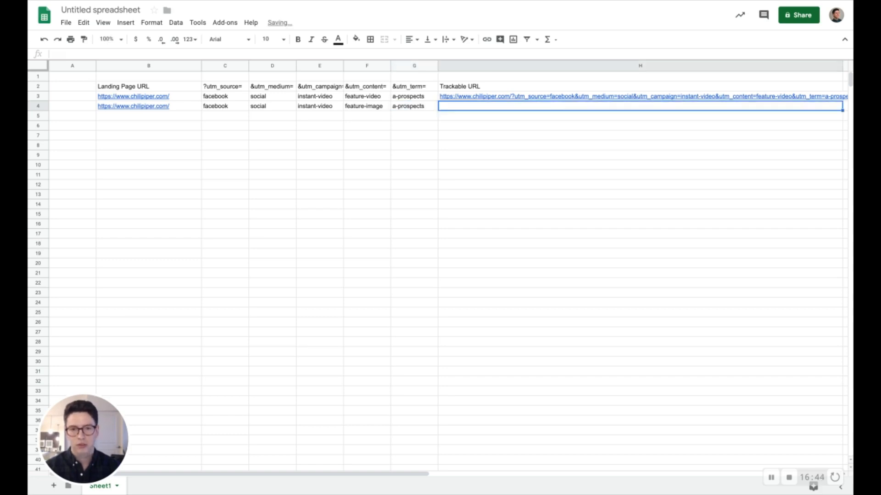
Fill the CONCATENATE formula from H3 down into H4.
{"action": "scroll", "coordinate": [640, 143], "scroll_direction": "right", "scroll_amount": 2}
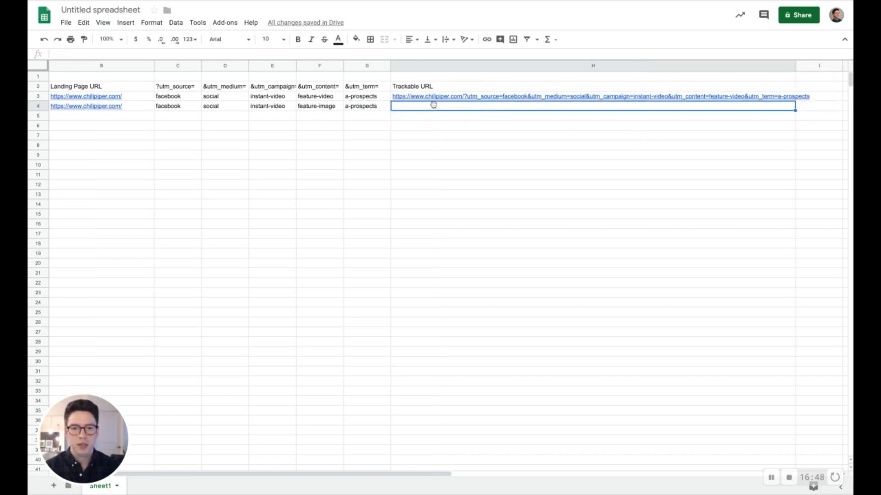
{"action": "left_click", "coordinate": [499, 98]}
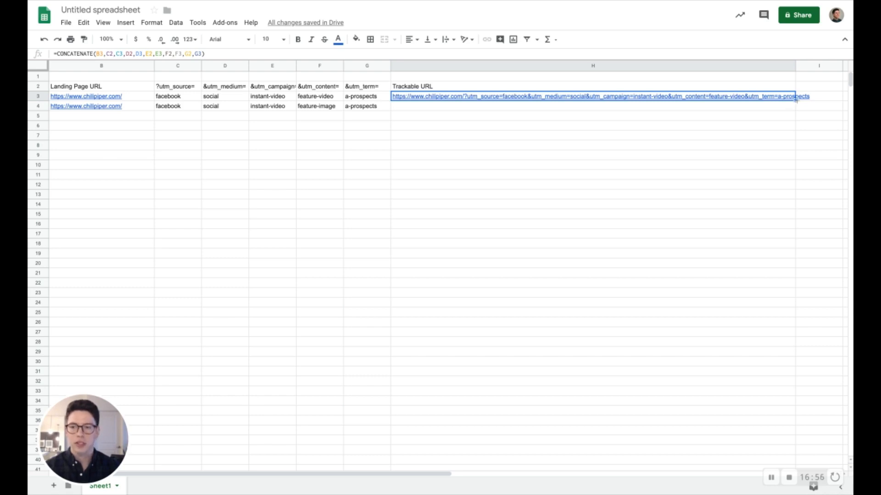
{"action": "left_click_drag", "start_coordinate": [795, 100], "coordinate": [795, 109]}
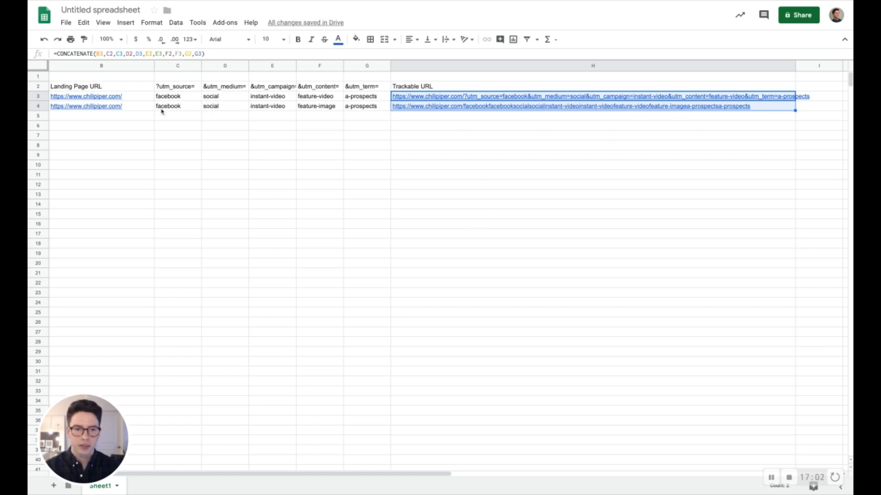
Examine which cells the copied CONCATENATE formula in H4 references.
{"action": "left_click", "coordinate": [499, 119]}
{"action": "double_click", "coordinate": [419, 107]}
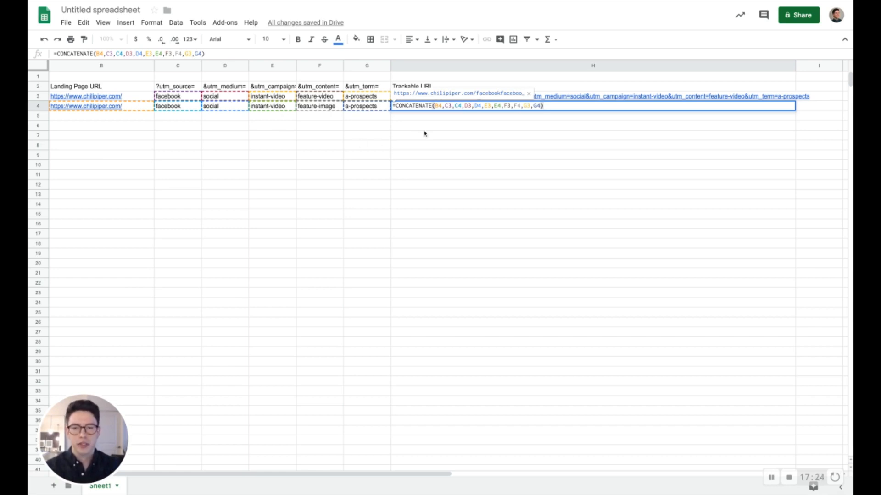
{"action": "left_click", "coordinate": [424, 131]}
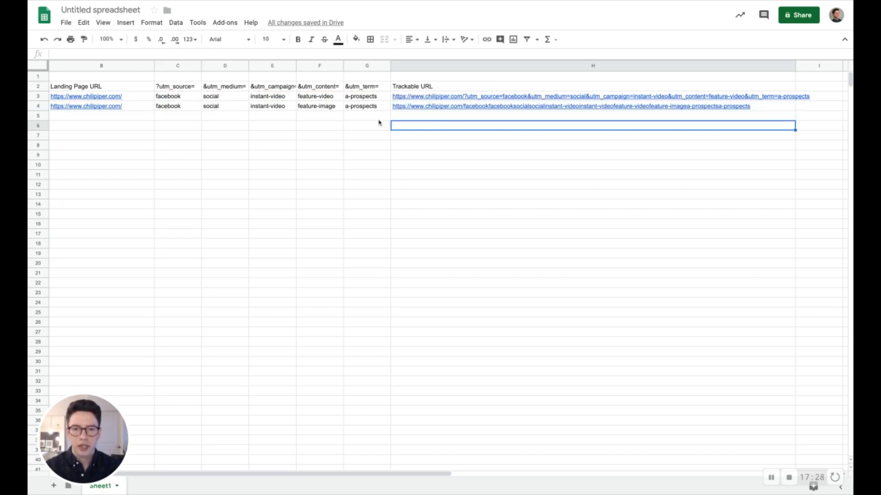
{"action": "double_click", "coordinate": [406, 106]}
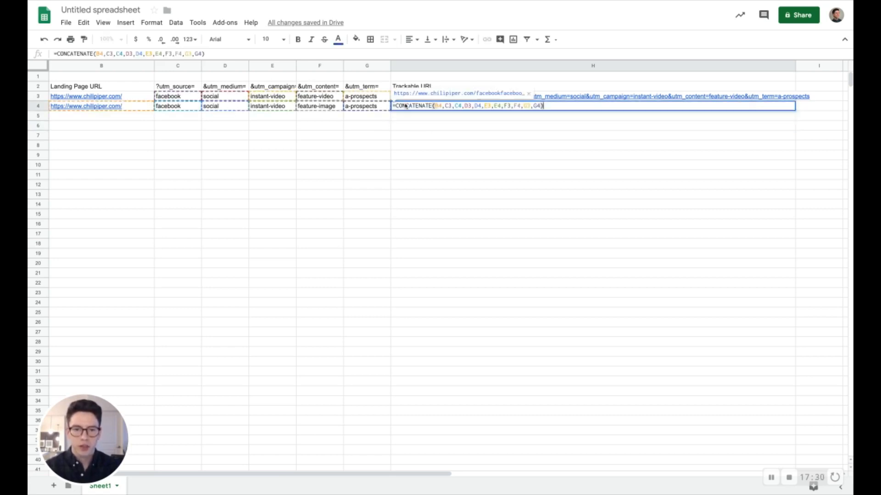
{"action": "key", "text": "Escape"}
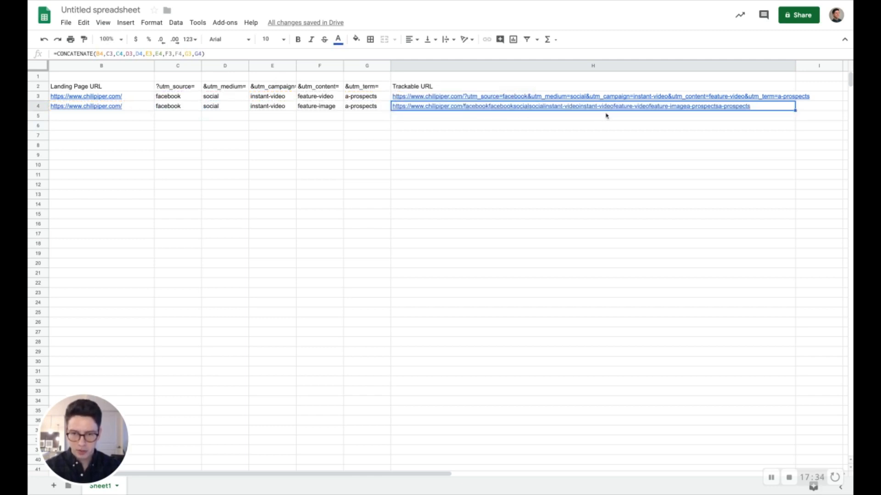
{"action": "double_click", "coordinate": [545, 110]}
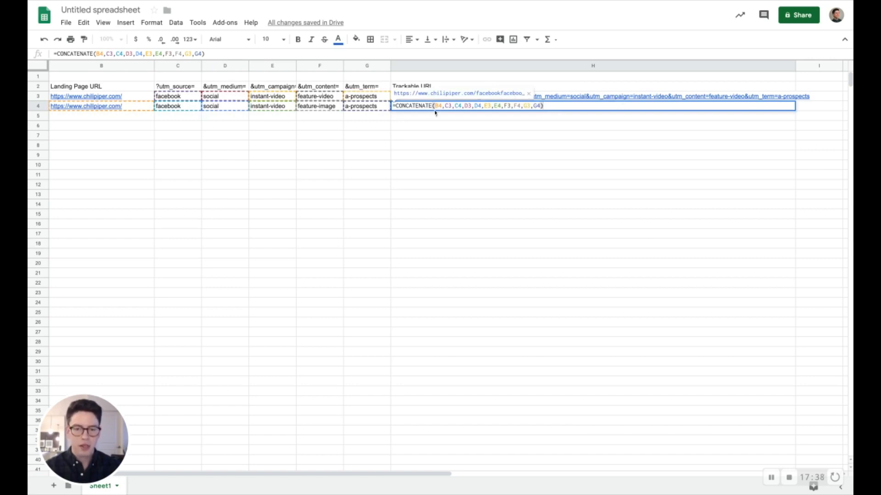
{"action": "left_click", "coordinate": [448, 106]}
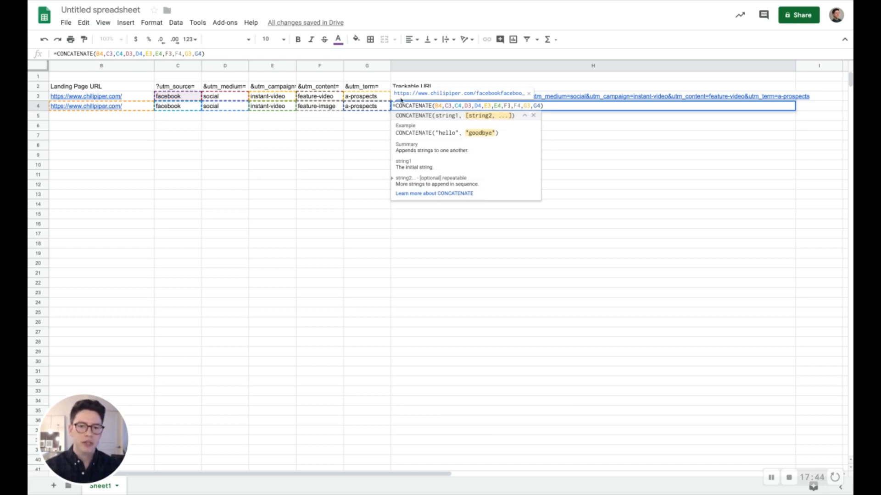
{"action": "key", "text": "Escape"}
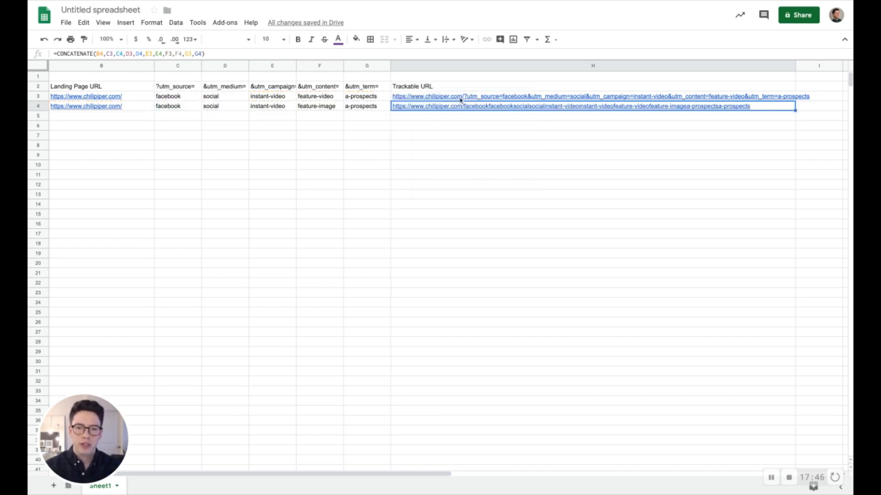
Compare the header and value references in H3's formula with those in H4's formula.
{"action": "left_click", "coordinate": [458, 98]}
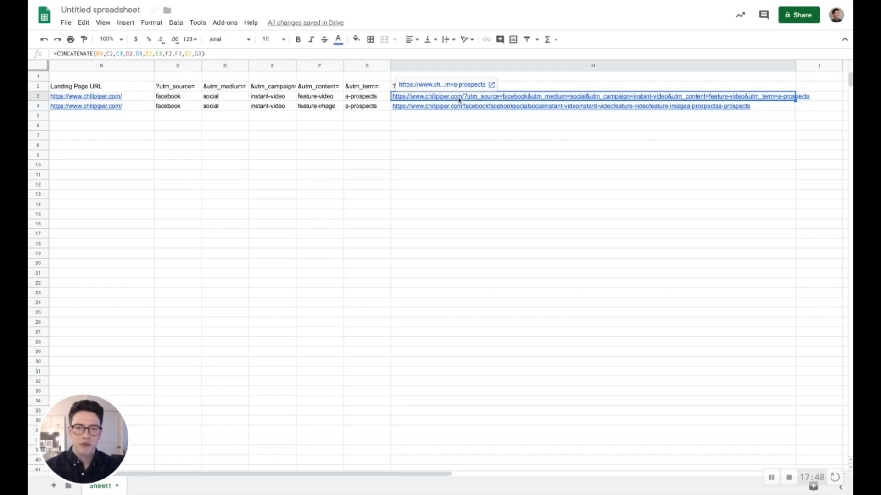
{"action": "double_click", "coordinate": [458, 98]}
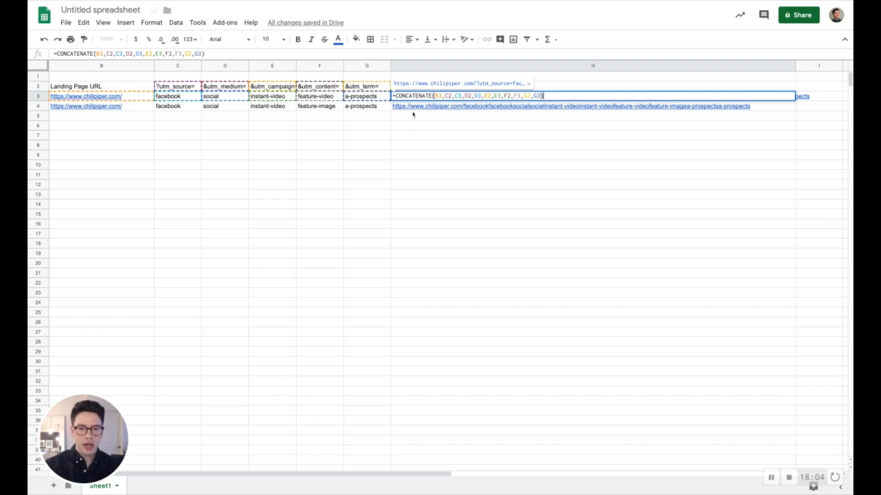
{"action": "key", "text": "Return"}
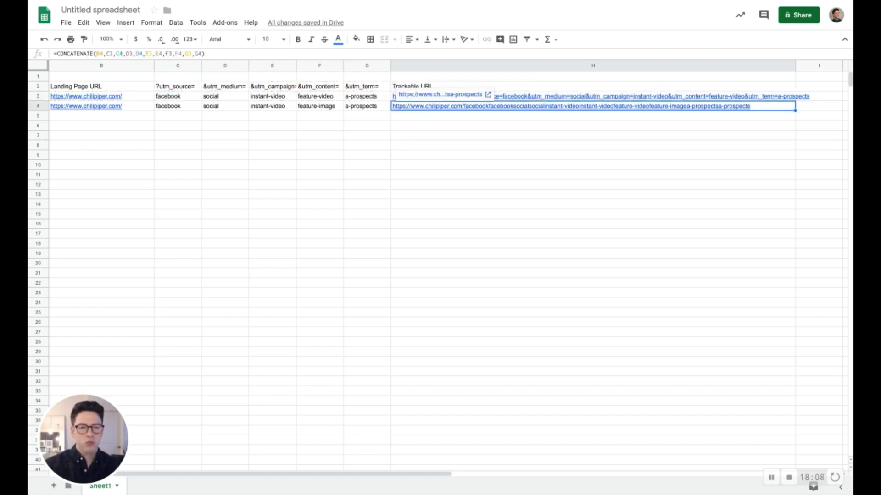
{"action": "key", "text": "Return"}
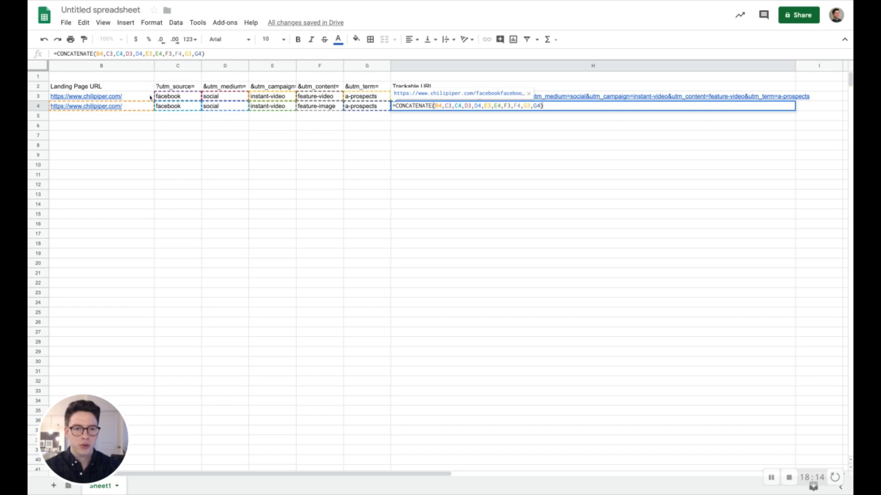
{"action": "key", "text": "Return"}
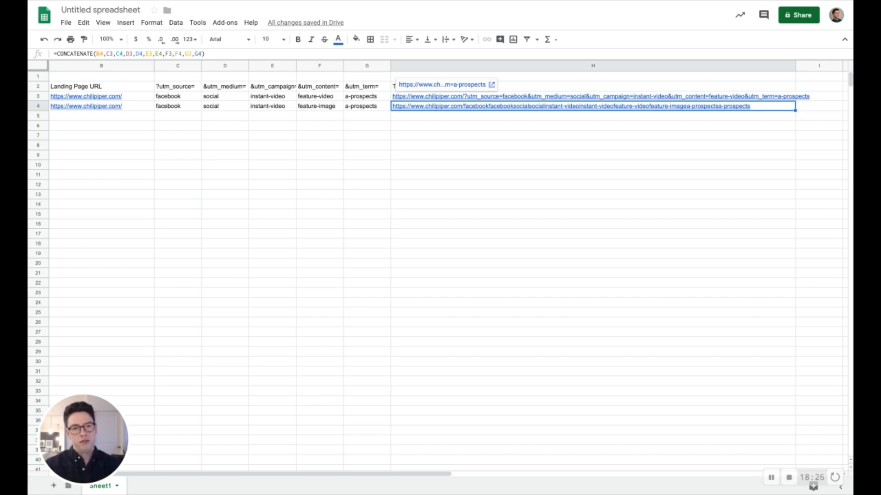
Make the utm_source header reference absolute as $C$2 in H3's CONCATENATE formula.
{"action": "double_click", "coordinate": [430, 98]}
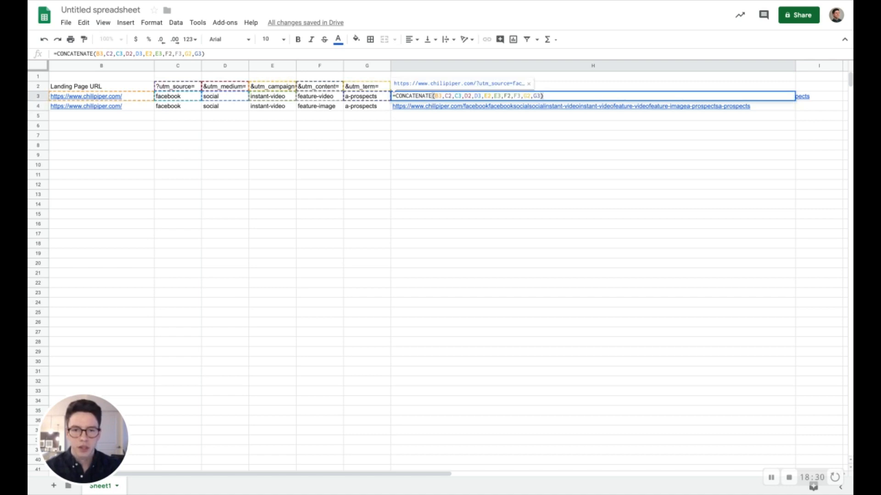
{"action": "left_click", "coordinate": [446, 96]}
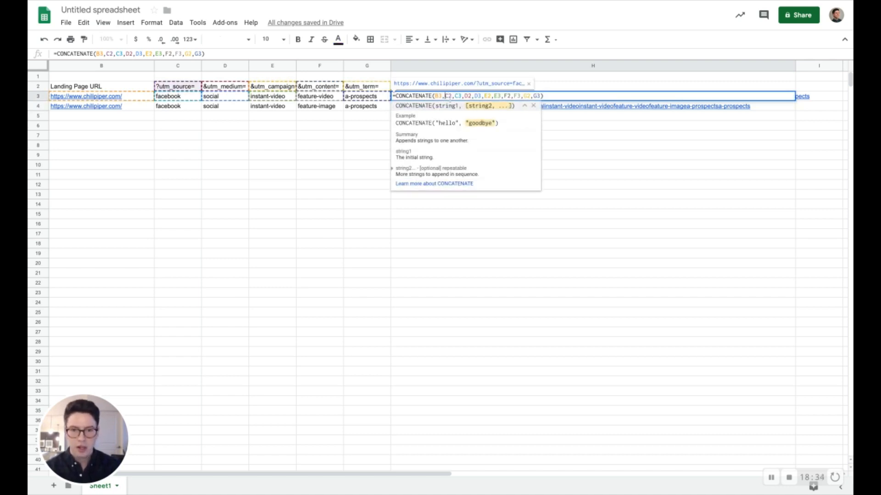
{"action": "type", "text": "$"}
{"action": "key", "text": "Right"}
{"action": "type", "text": "$"}
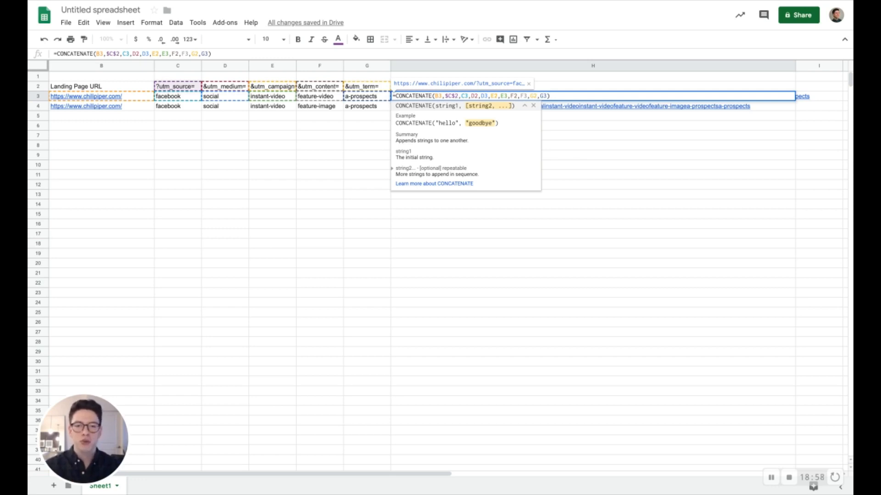
{"action": "key", "text": "Return"}
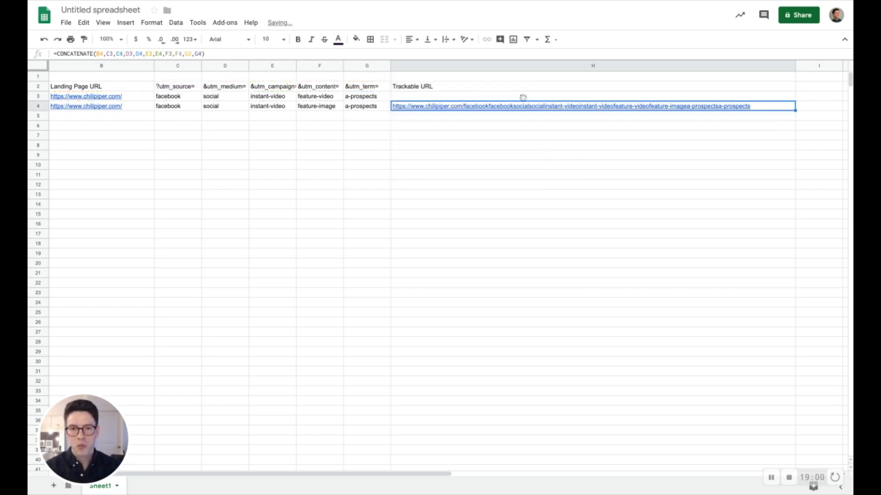
Fill the formula containing $C$2 from H3 down into H4 and check the copied references.
{"action": "left_click", "coordinate": [446, 99]}
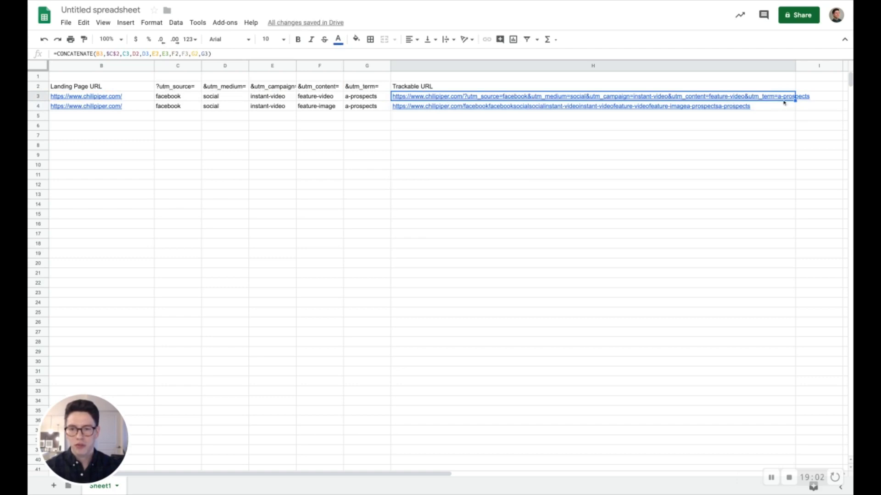
{"action": "left_click_drag", "start_coordinate": [794, 101], "coordinate": [795, 102]}
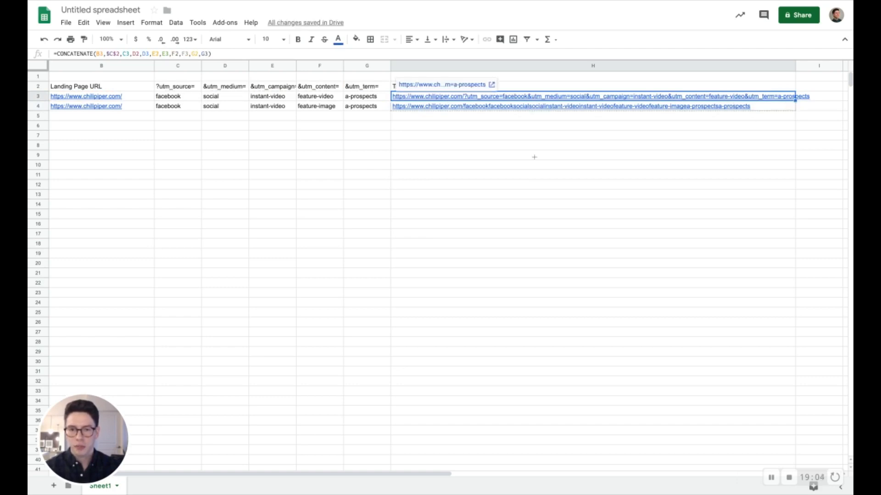
{"action": "double_click", "coordinate": [480, 107]}
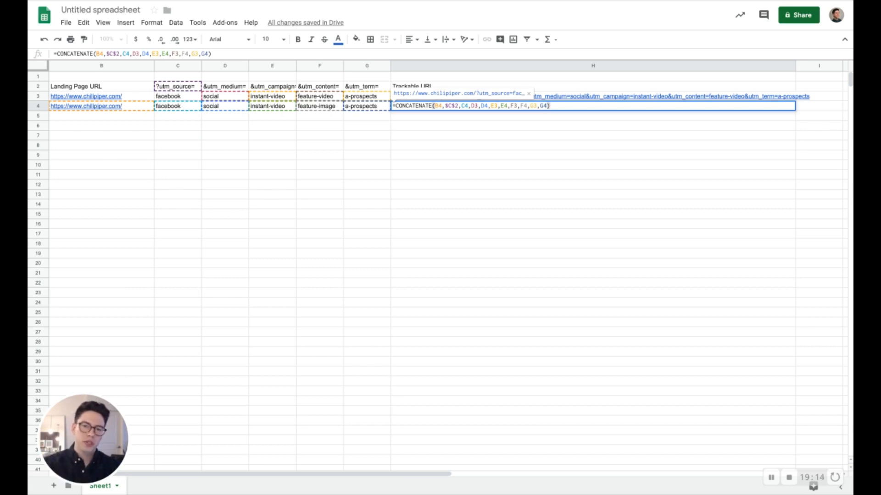
{"action": "key", "text": "Escape"}
Make the utm_medium header reference absolute as $D$2 in H3's CONCATENATE formula.
{"action": "double_click", "coordinate": [477, 97]}
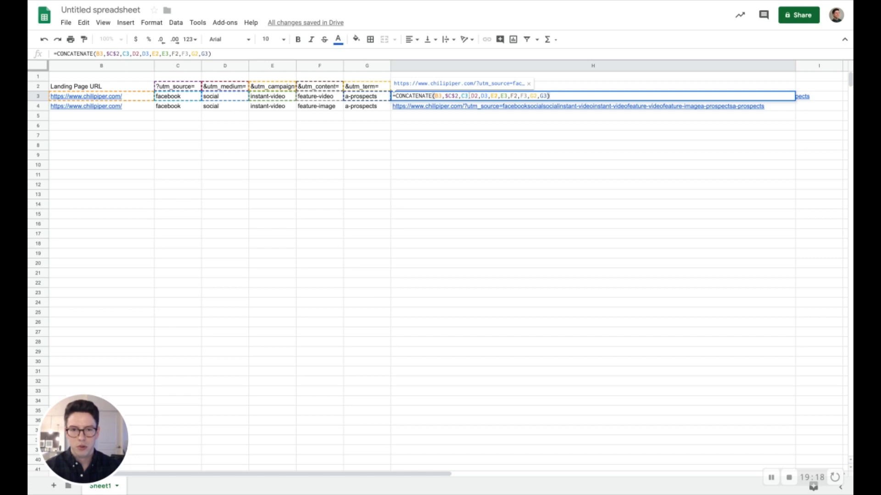
{"action": "left_click", "coordinate": [468, 95]}
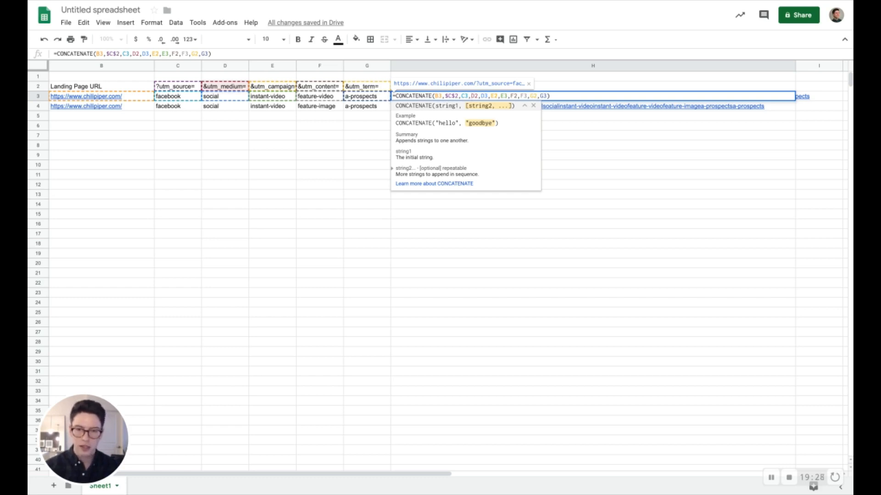
{"action": "key", "text": "F4"}
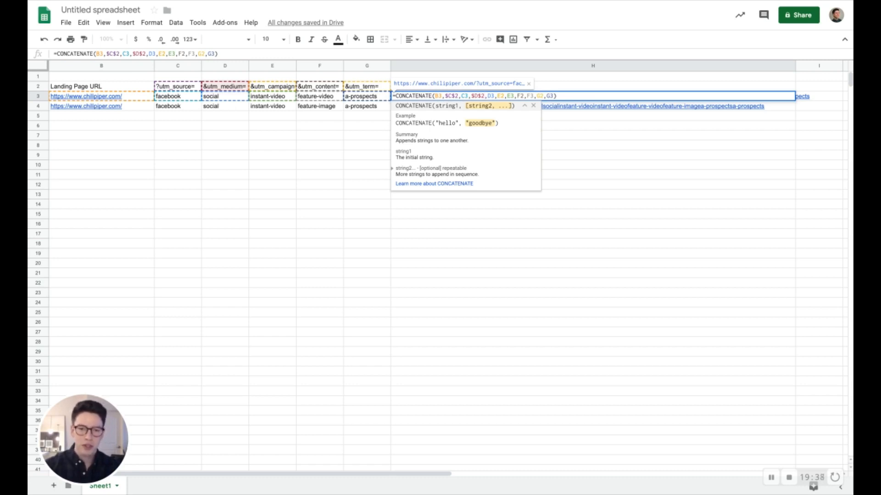
{"action": "key", "text": "F4"}
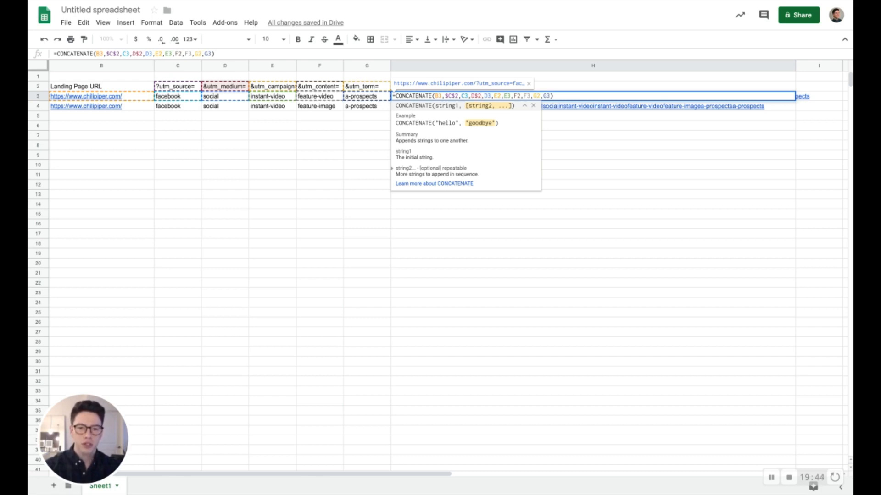
{"action": "key", "text": "F4"}
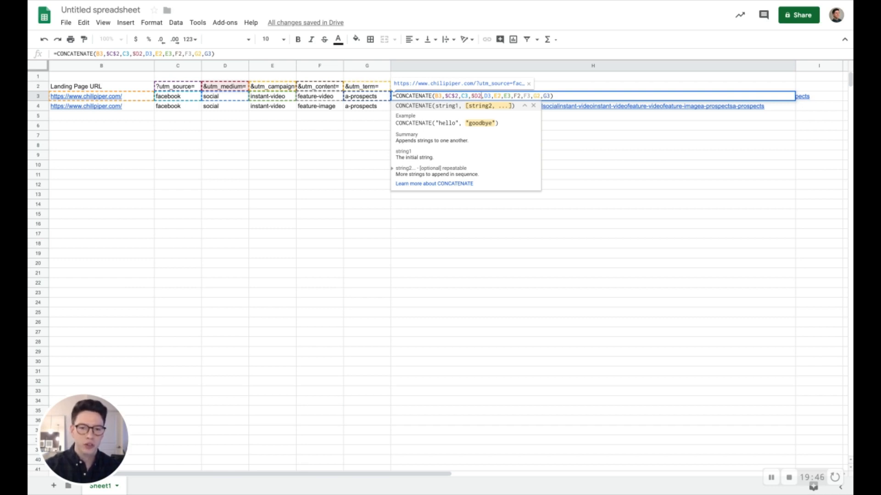
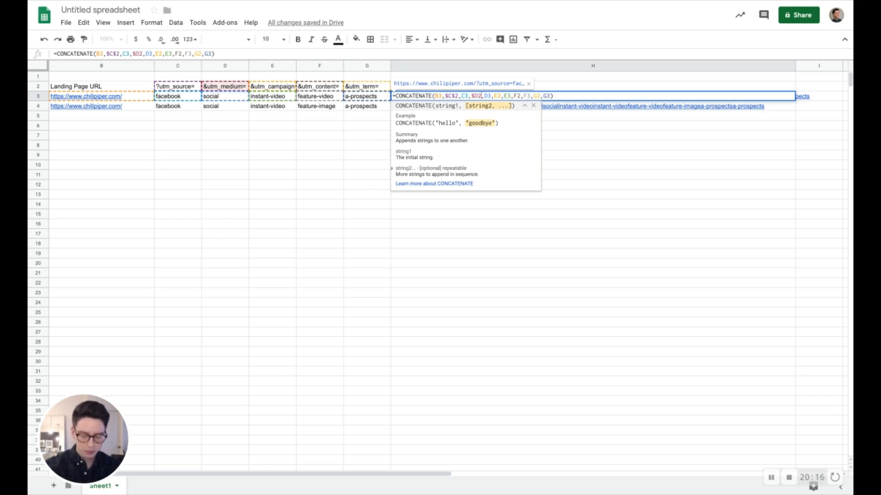
{"action": "type", "text": "4"}
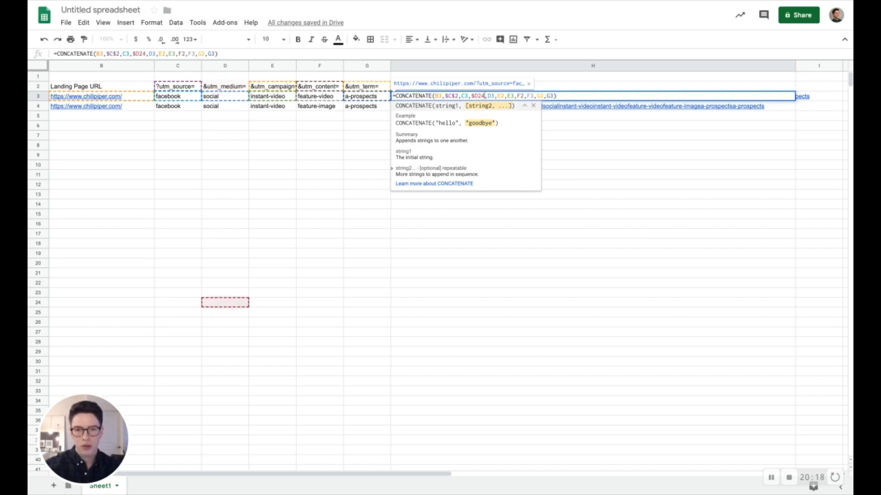
{"action": "key", "text": "BackSpace"}
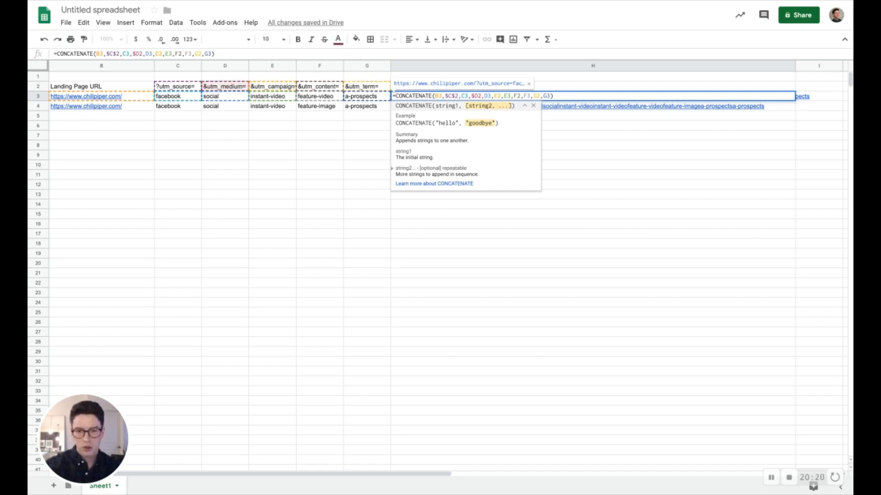
{"action": "type", "text": "$"}
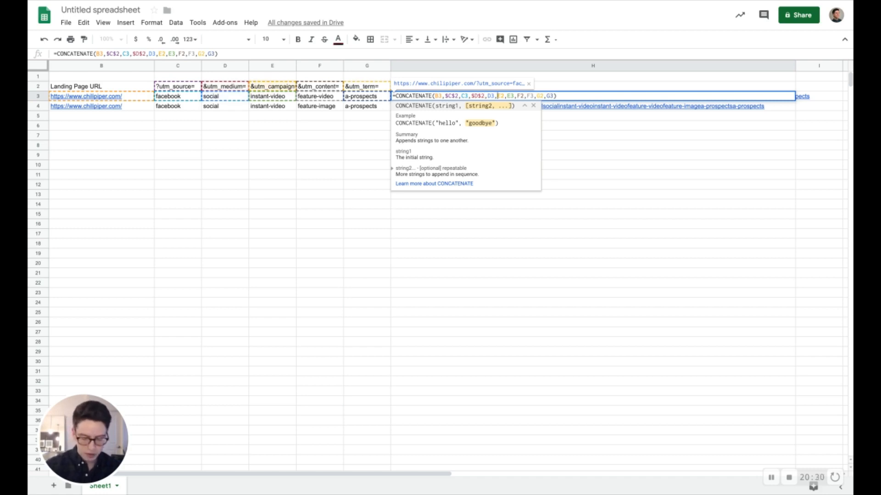
Make the utm_campaign and utm_content header references absolute as $E$2 and $F$2 in H3's formula.
{"action": "key", "text": "F4"}
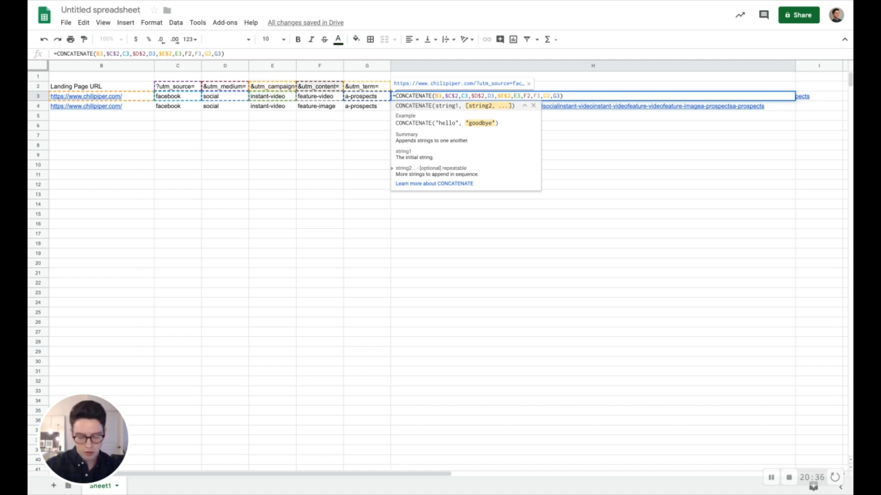
{"action": "left_click", "coordinate": [525, 96]}
{"action": "type", "text": "$"}
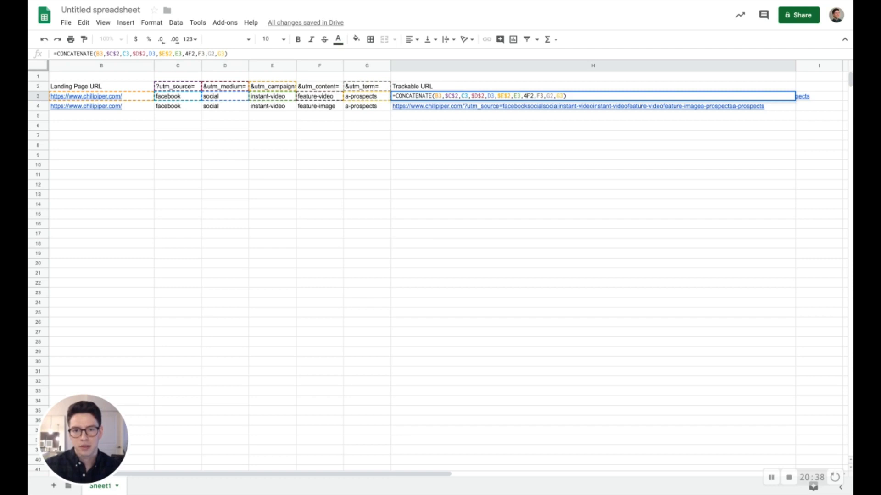
{"action": "left_click", "coordinate": [526, 96]}
{"action": "key", "text": "BackSpace"}
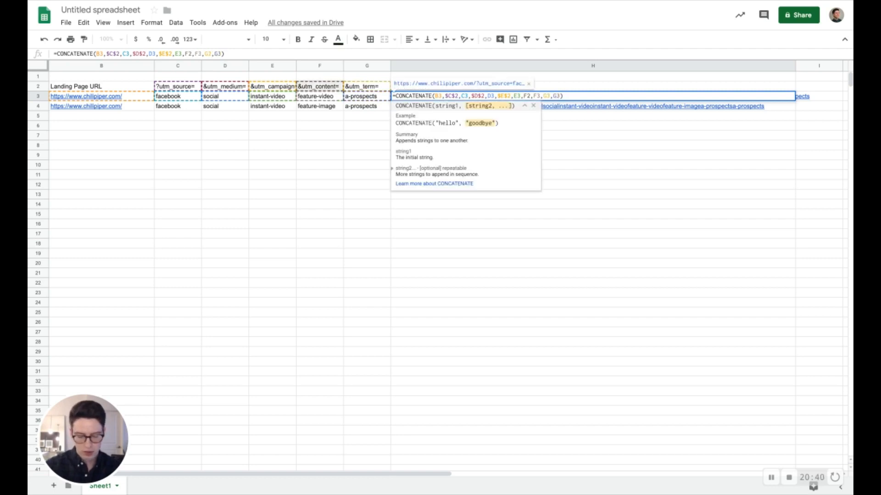
{"action": "key", "text": "F4"}
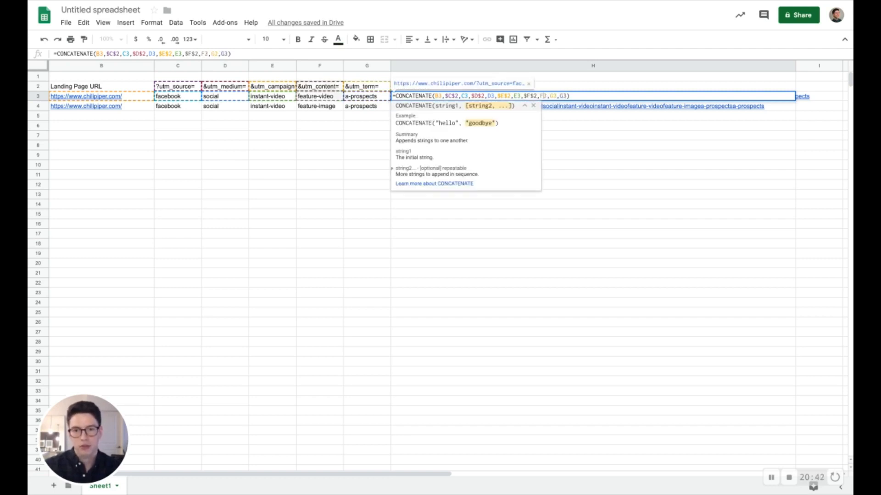
Make the utm_term header reference absolute as $G$2 in H3's CONCATENATE formula.
{"action": "key", "text": "F4"}
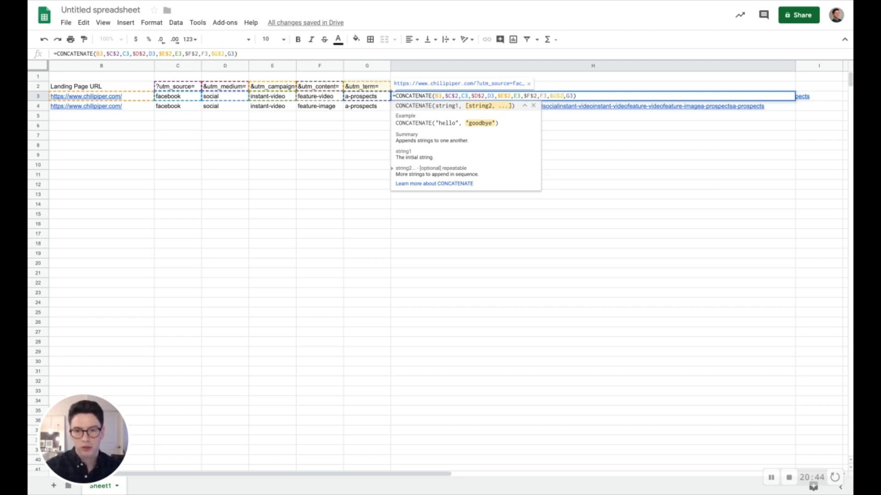
{"action": "key", "text": "Return"}
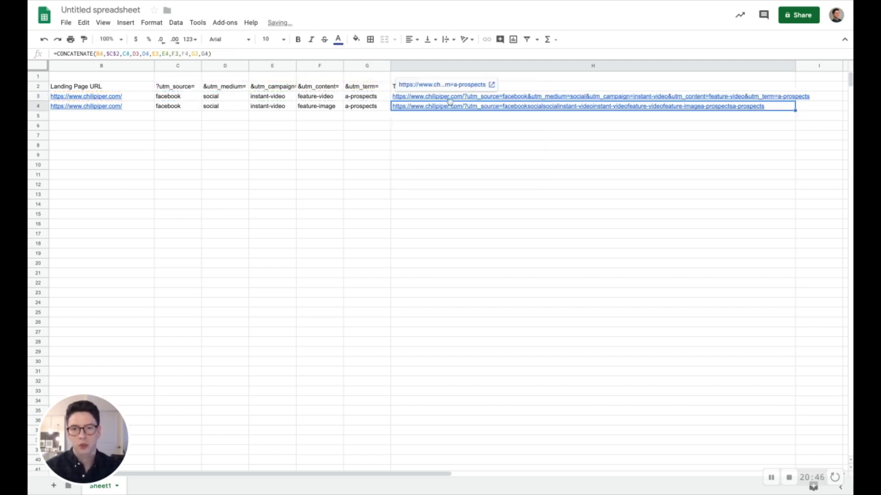
Fill the formula with all absolute header references from H3 down into H4 and check its copied references.
{"action": "left_click", "coordinate": [710, 99]}
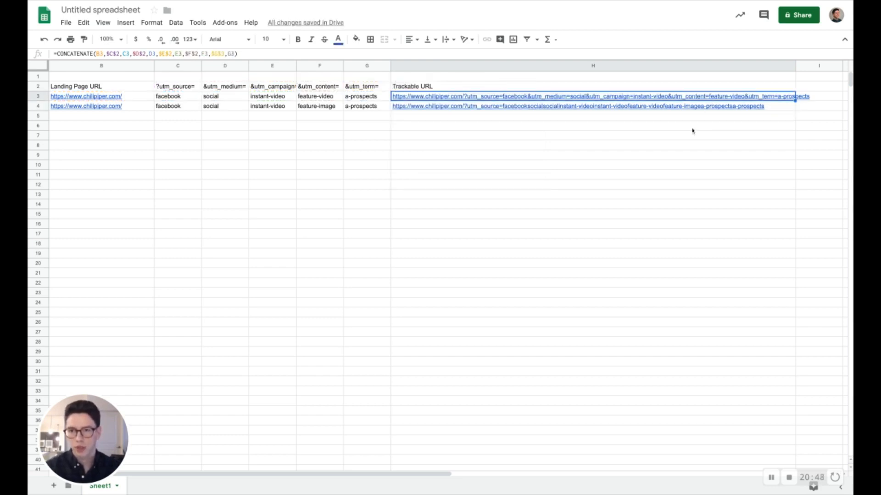
{"action": "left_click_drag", "start_coordinate": [795, 101], "coordinate": [795, 106]}
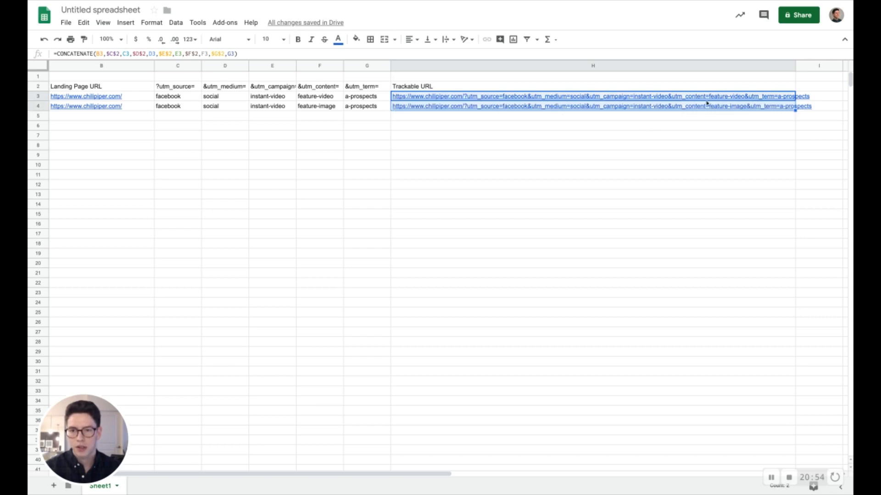
{"action": "left_click", "coordinate": [730, 101]}
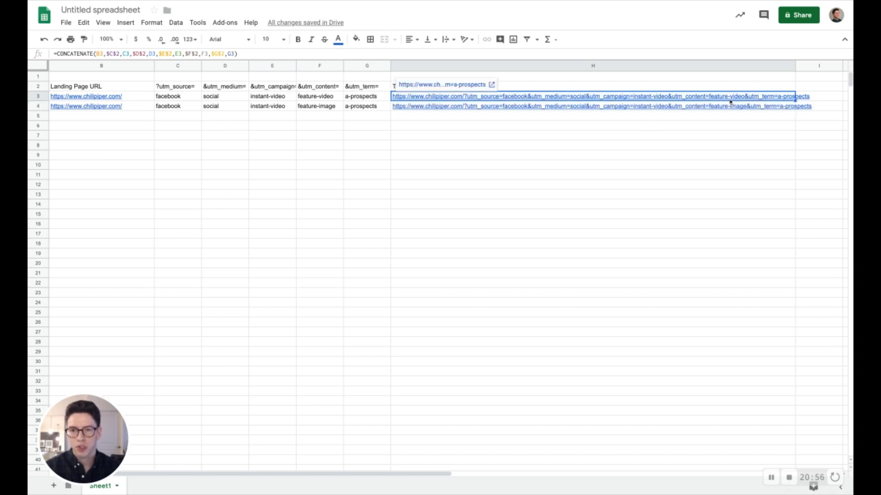
{"action": "left_click", "coordinate": [729, 108]}
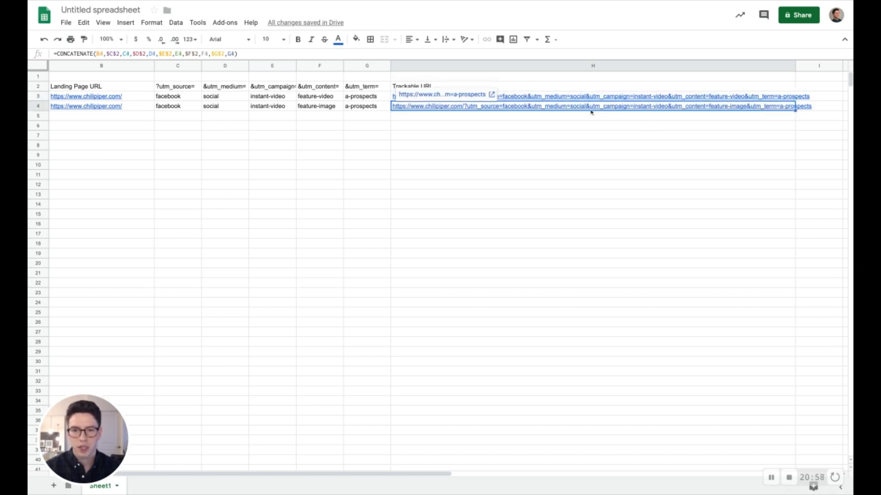
{"action": "double_click", "coordinate": [591, 112]}
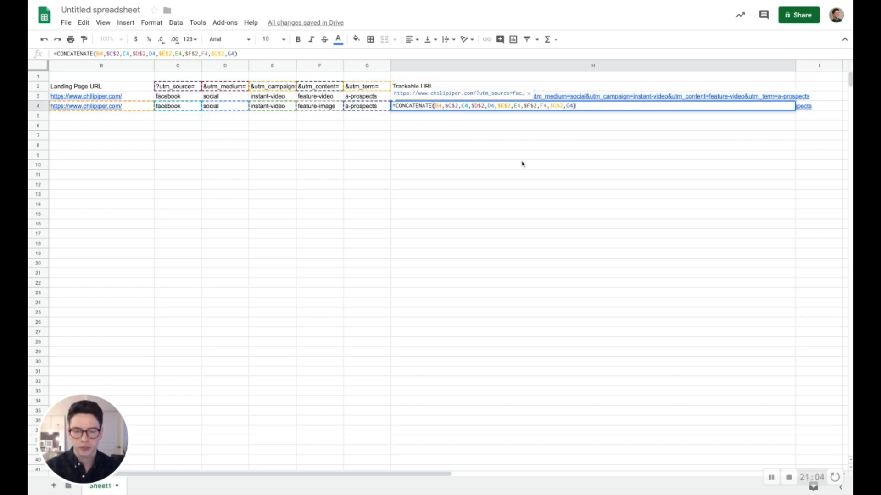
{"action": "key", "text": "Escape"}
Copy the landing page URL from B4 into B5.
{"action": "scroll", "coordinate": [248, 122], "scroll_direction": "left", "scroll_amount": 2}
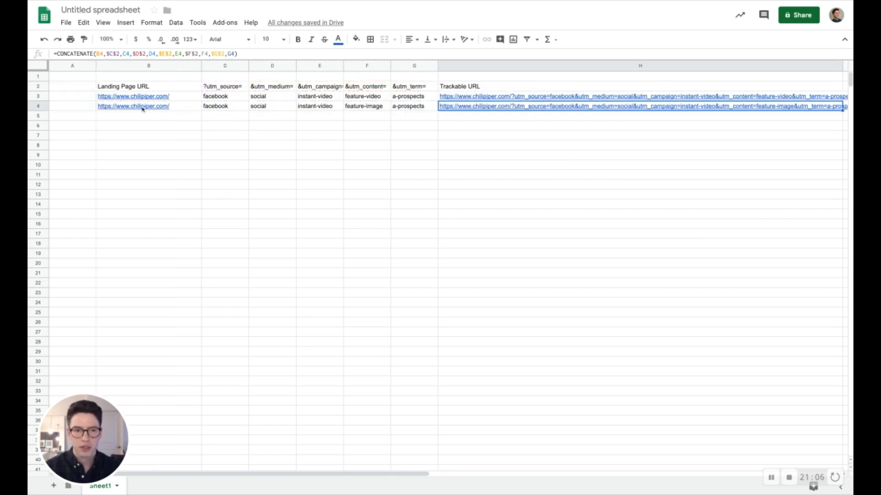
{"action": "left_click", "coordinate": [144, 106]}
{"action": "key", "text": "ctrl+c"}
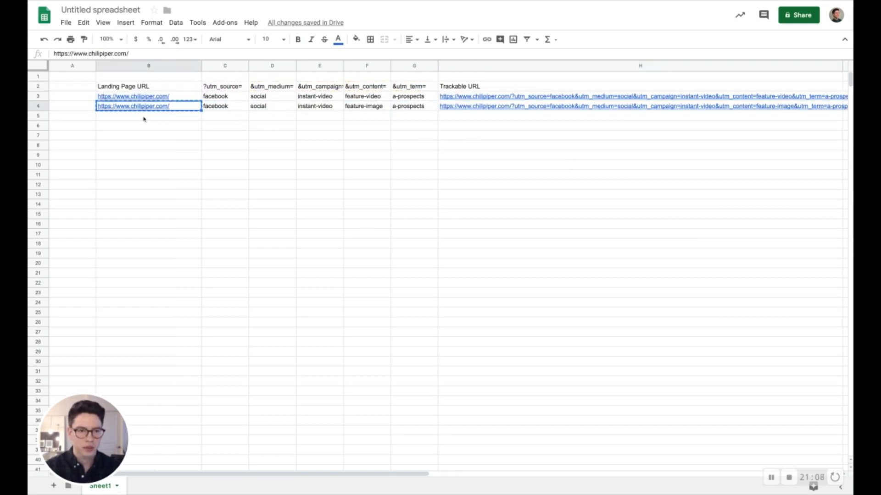
{"action": "left_click", "coordinate": [145, 116]}
{"action": "key", "text": "ctrl+v"}
{"action": "key", "text": "Tab"}
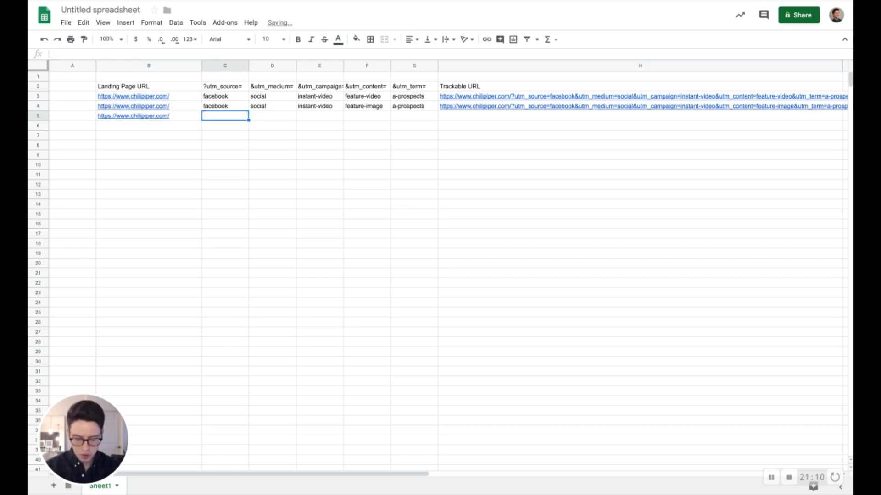
Enter facebook, social, instant-video, feature-video and b-prospects as the UTM values in C5 through G5.
{"action": "type", "text": "facebook"}
{"action": "key", "text": "Tab"}
{"action": "type", "text": "so"}
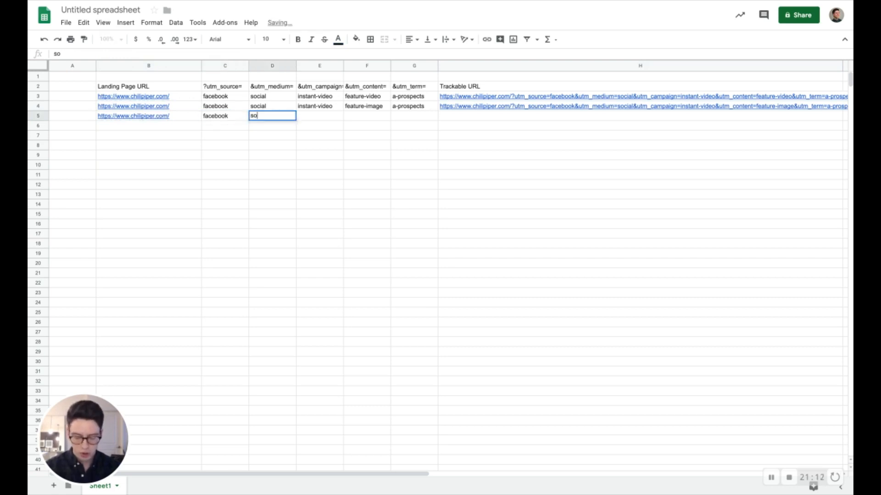
{"action": "type", "text": "cial"}
{"action": "key", "text": "Tab"}
{"action": "type", "text": "instant-video"}
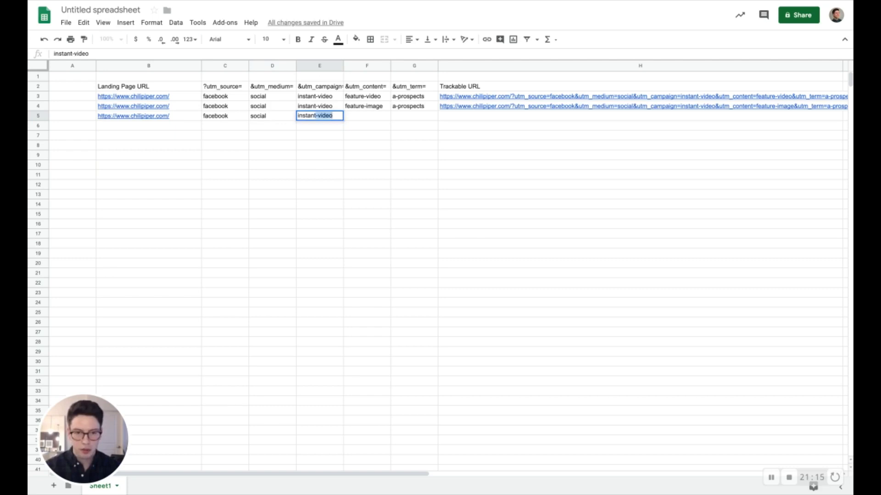
{"action": "key", "text": "Tab"}
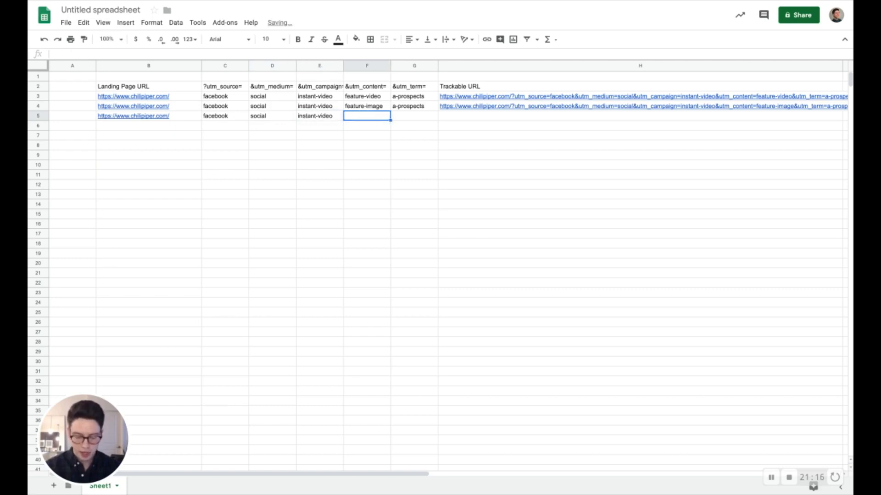
{"action": "type", "text": "feature-v"}
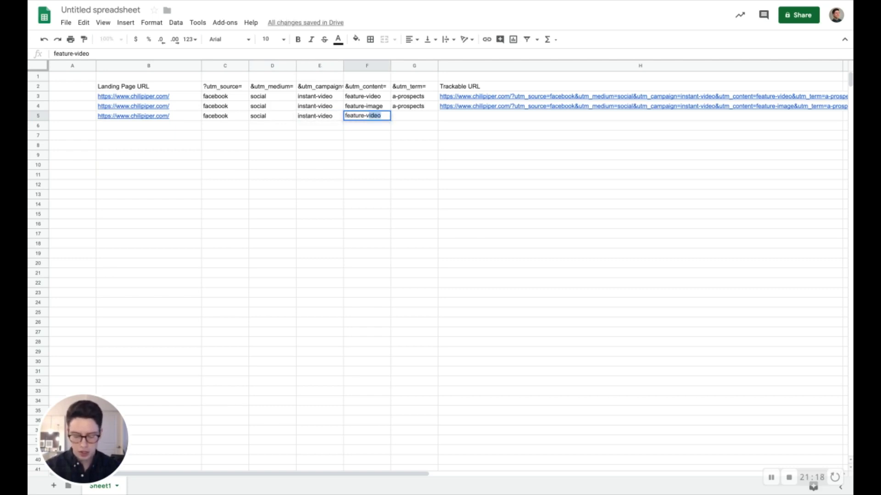
{"action": "type", "text": "ideo"}
{"action": "key", "text": "Tab"}
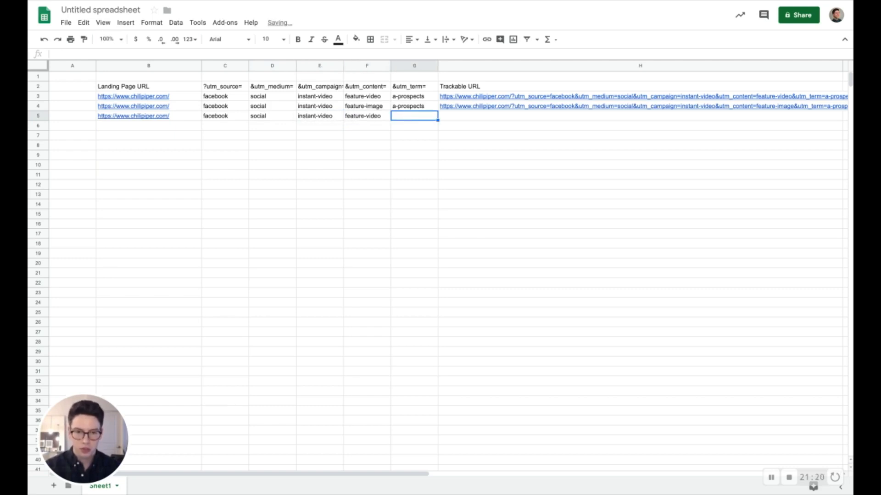
{"action": "type", "text": "b-prospects"}
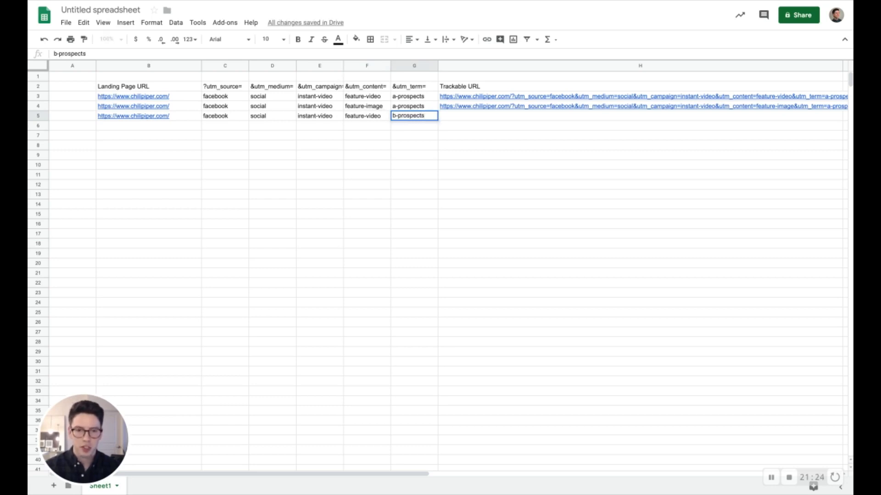
{"action": "key", "text": "Return"}
Paste the copied landing page URL into B6 and enter facebook and social in C6 and D6.
{"action": "key", "text": "ctrl+v"}
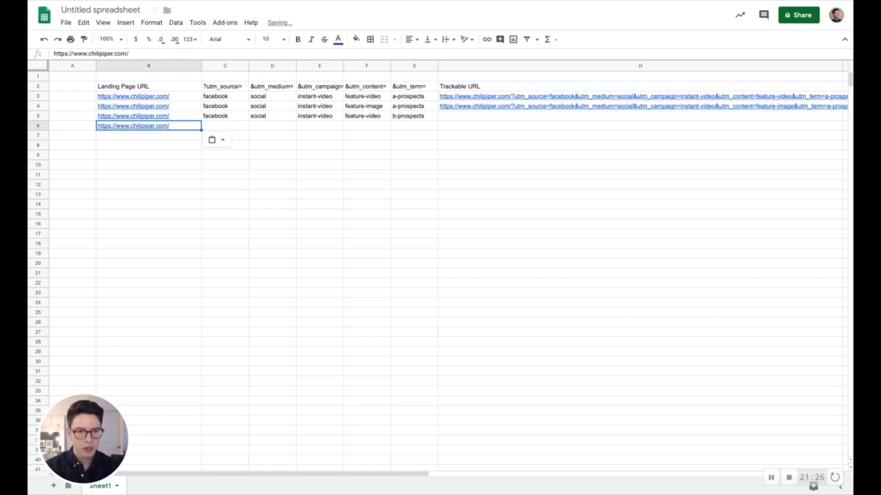
{"action": "key", "text": "Tab"}
{"action": "type", "text": "facebook"}
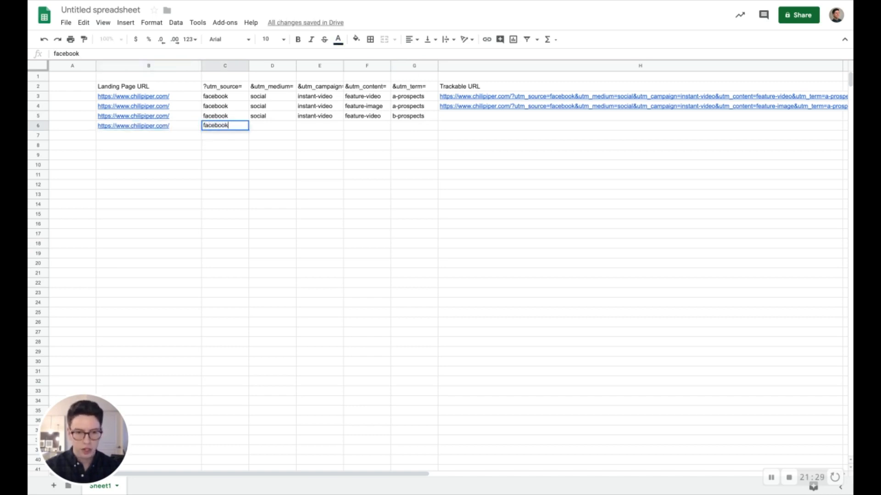
{"action": "key", "text": "Tab"}
{"action": "type", "text": "social"}
{"action": "key", "text": "Tab"}
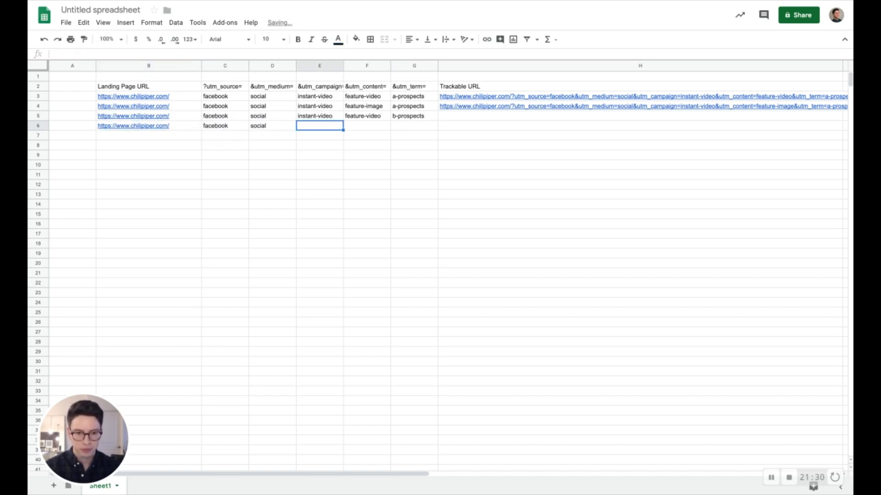
Complete row 6 with instant-video, feature-image and b-prospects in E6 through G6.
{"action": "type", "text": "instan"}
{"action": "key", "text": "Tab"}
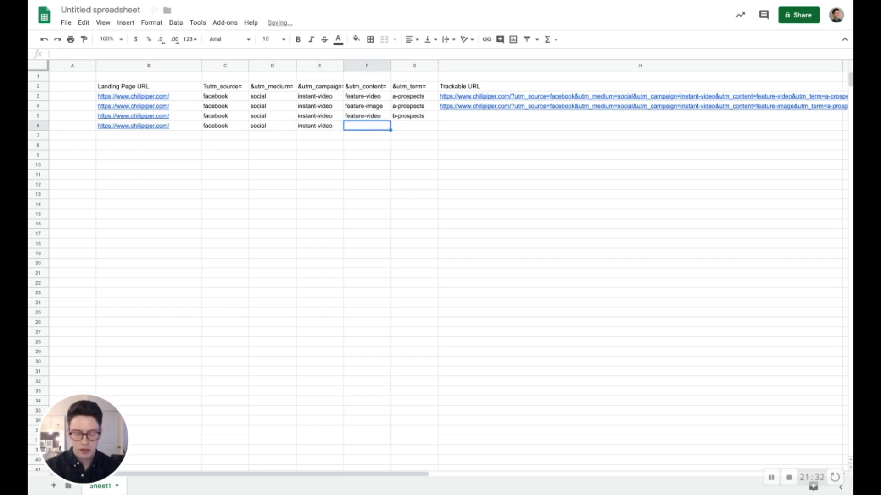
{"action": "type", "text": "feature"}
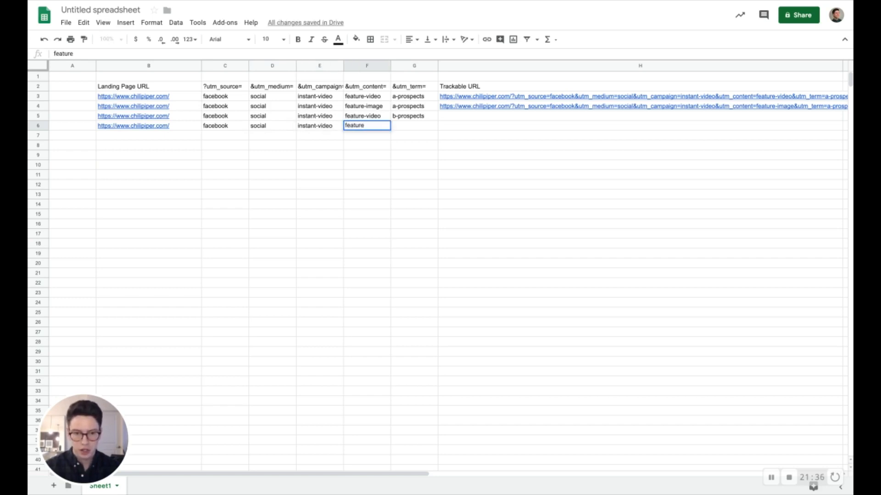
{"action": "type", "text": "-image"}
{"action": "key", "text": "Tab"}
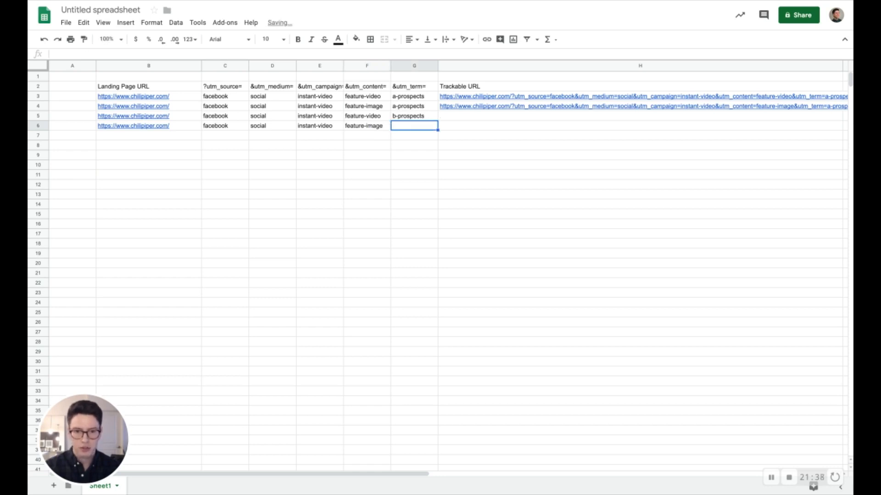
{"action": "type", "text": "b-prosp"}
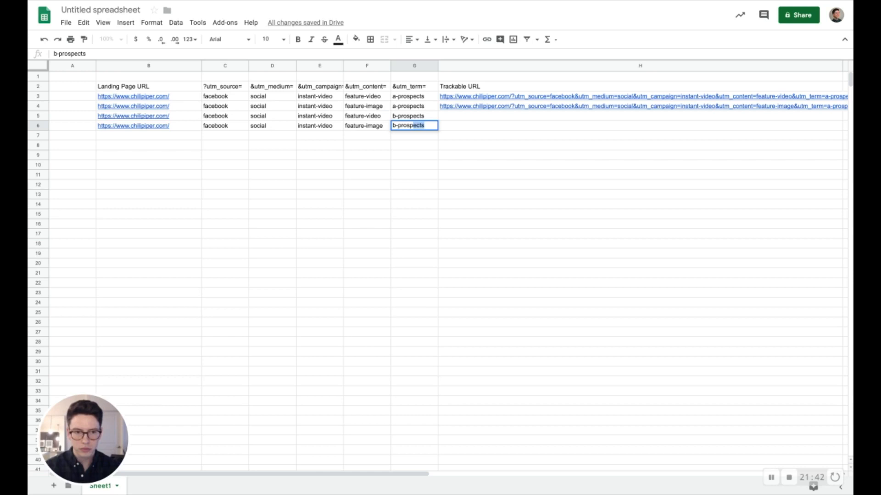
{"action": "key", "text": "Return"}
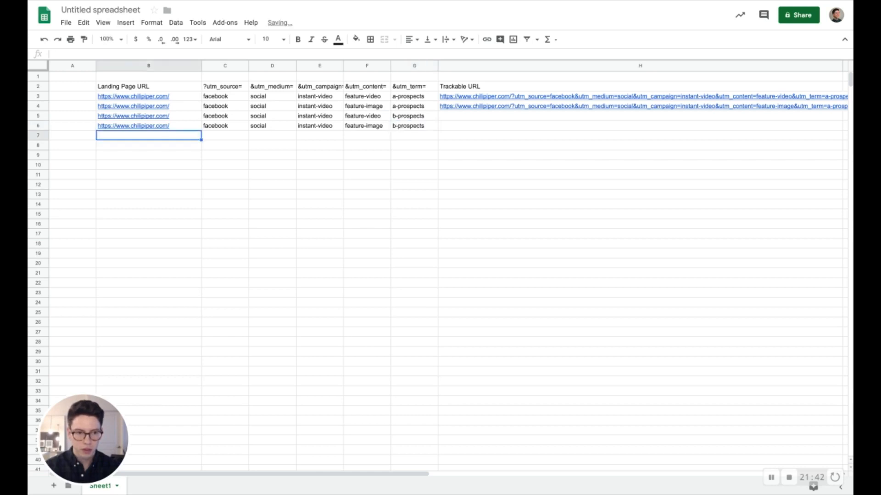
{"action": "type", "text": "https://www.chilipiper.com/"}
{"action": "key", "text": "Tab"}
{"action": "type", "text": "fac"}
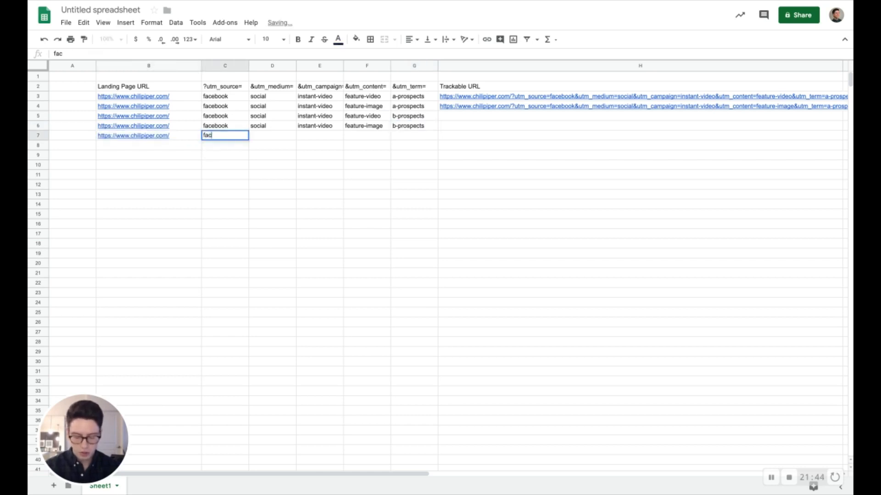
{"action": "type", "text": "ebook"}
{"action": "key", "text": "Tab"}
{"action": "type", "text": "social"}
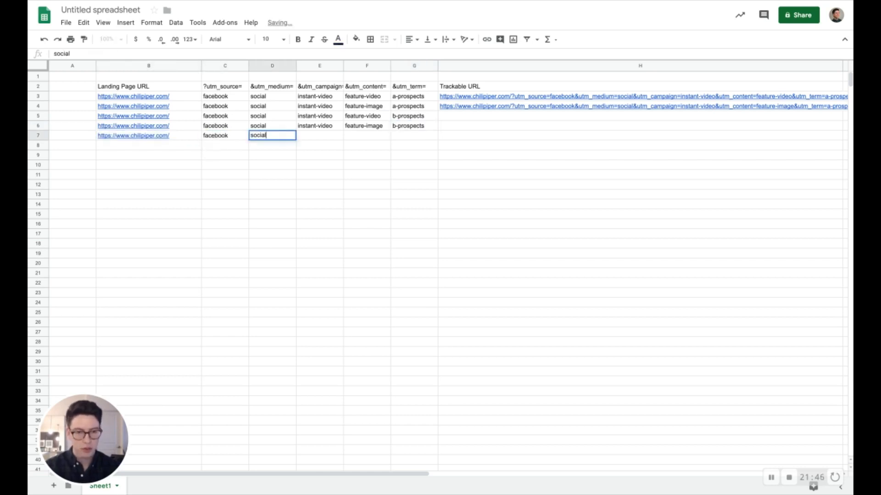
{"action": "key", "text": "Tab"}
{"action": "type", "text": "instan"}
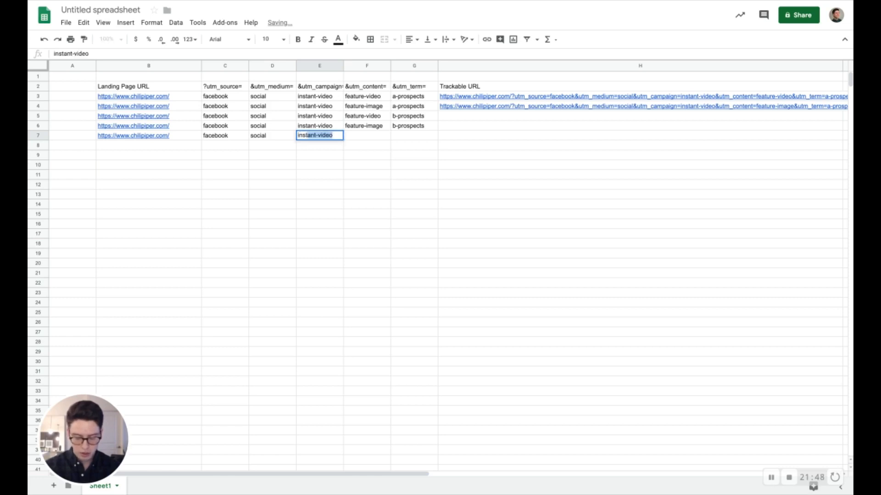
{"action": "key", "text": "Tab"}
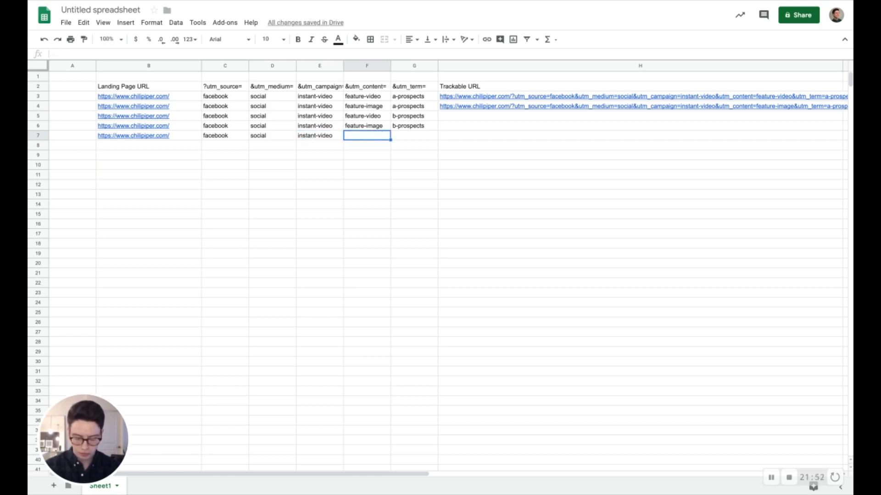
Enter testimonial-video as the utm_content value in F7 and all-prospects as the utm_term value in G7.
{"action": "type", "text": "testimonial"}
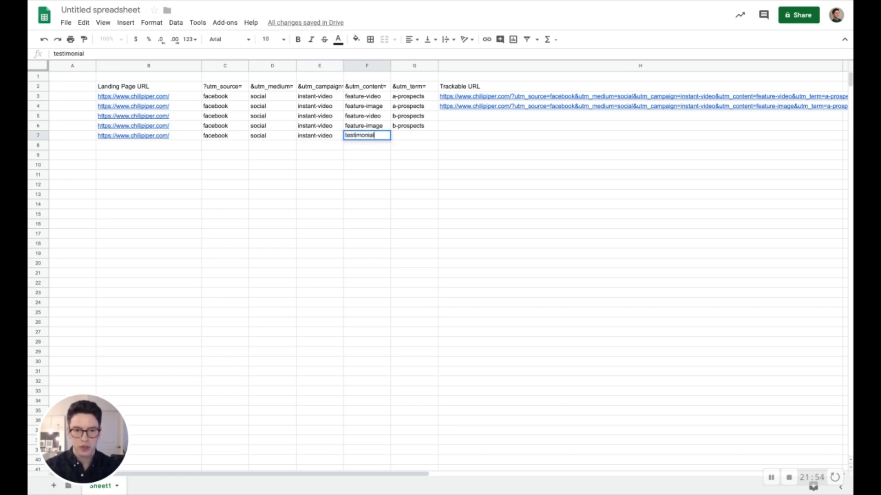
{"action": "key", "text": "Tab"}
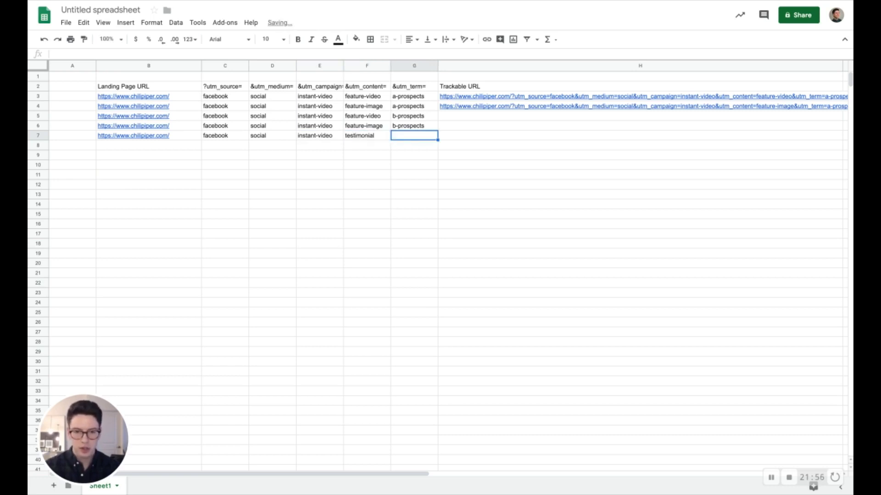
{"action": "key", "text": "Left"}
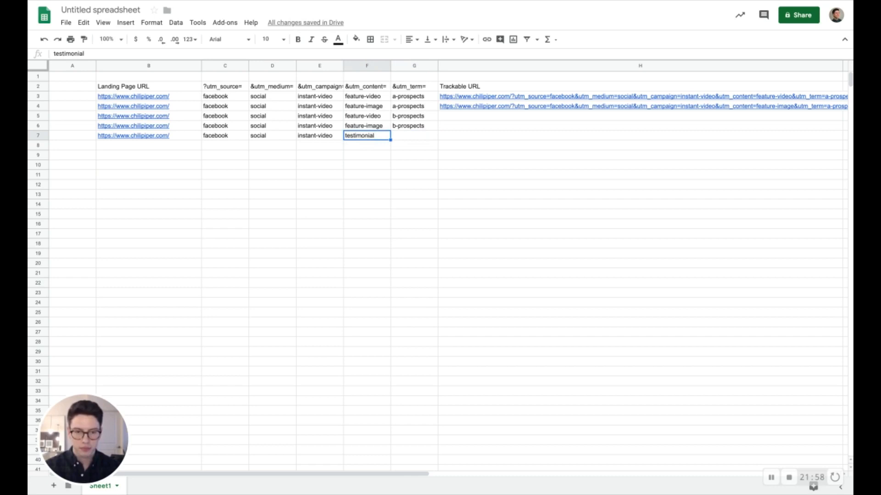
{"action": "key", "text": "Return"}
{"action": "type", "text": "-video"}
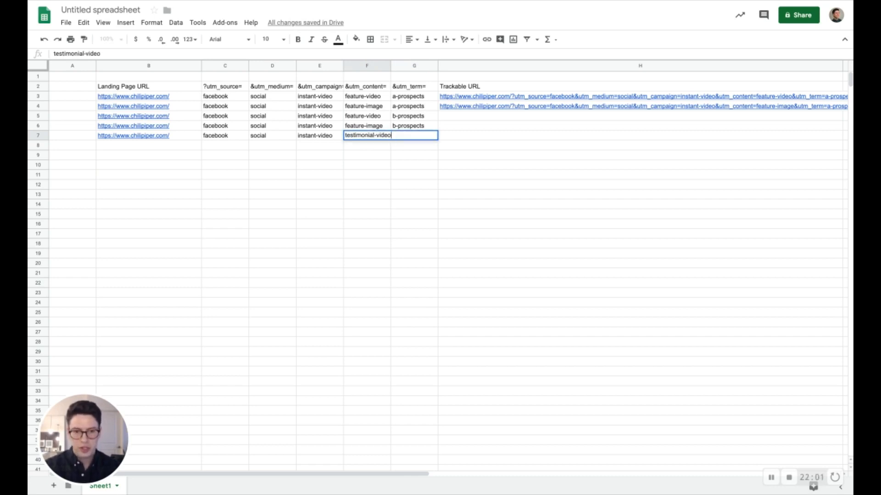
{"action": "key", "text": "Tab"}
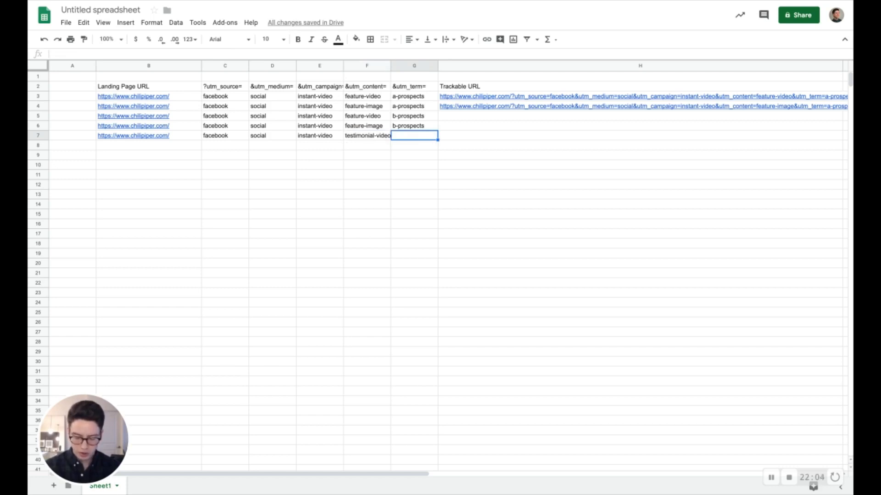
{"action": "type", "text": "all-prospects"}
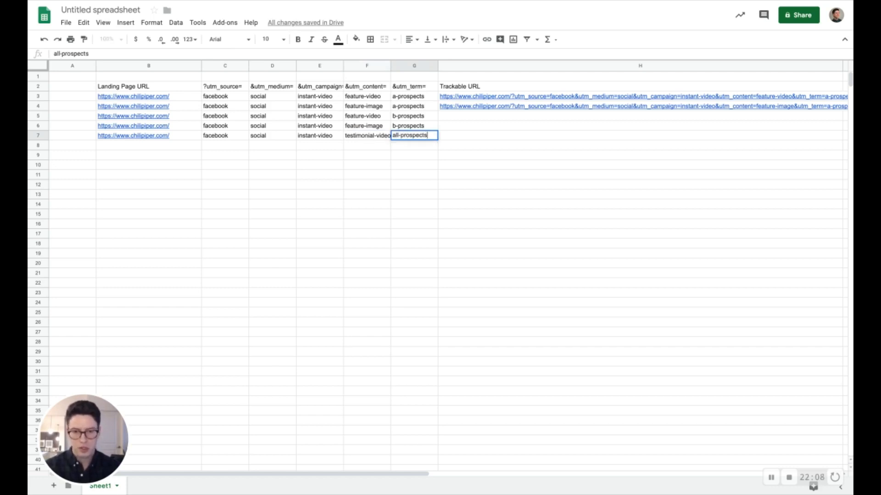
{"action": "key", "text": "Tab"}
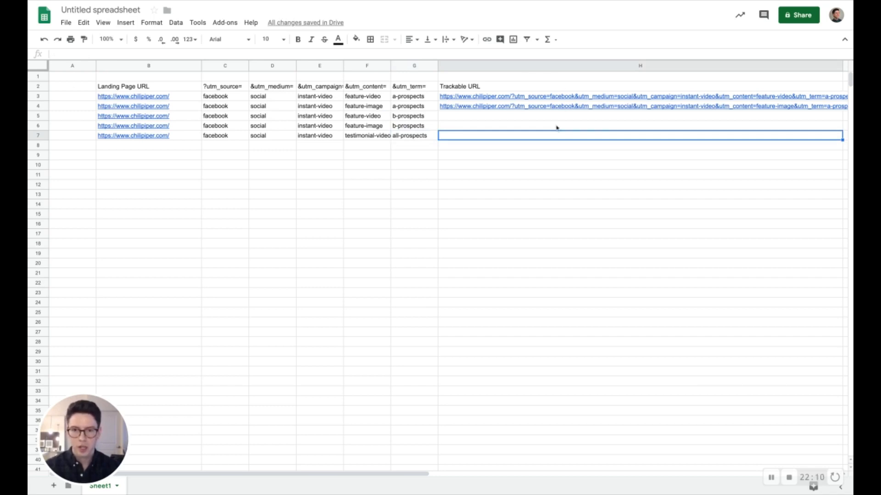
Select the CONCATENATE formula in H4 as the source for filling the Trackable URL column.
{"action": "key", "text": "Up"}
{"action": "key", "text": "Up"}
{"action": "key", "text": "Up"}
{"action": "scroll", "coordinate": [474, 236], "scroll_direction": "right", "scroll_amount": 5}
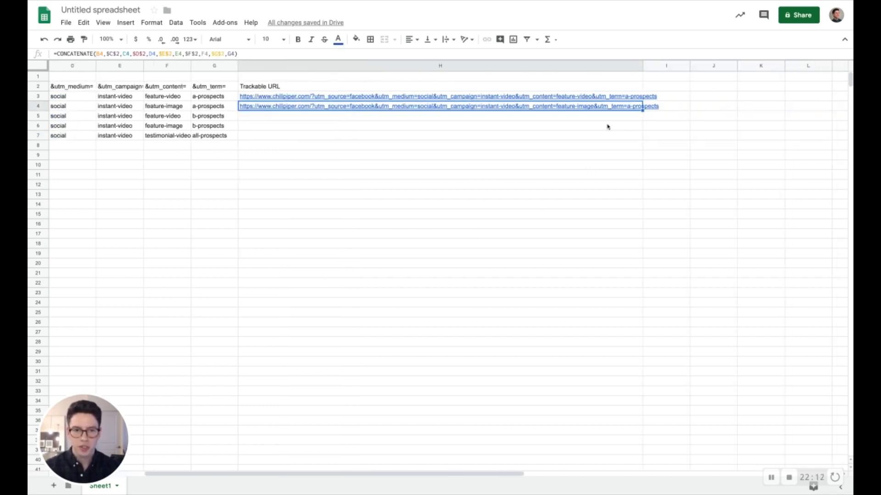
Fill the CONCATENATE formula from H4 down through H7 to build the remaining trackable URLs.
{"action": "left_click_drag", "start_coordinate": [642, 109], "coordinate": [643, 135]}
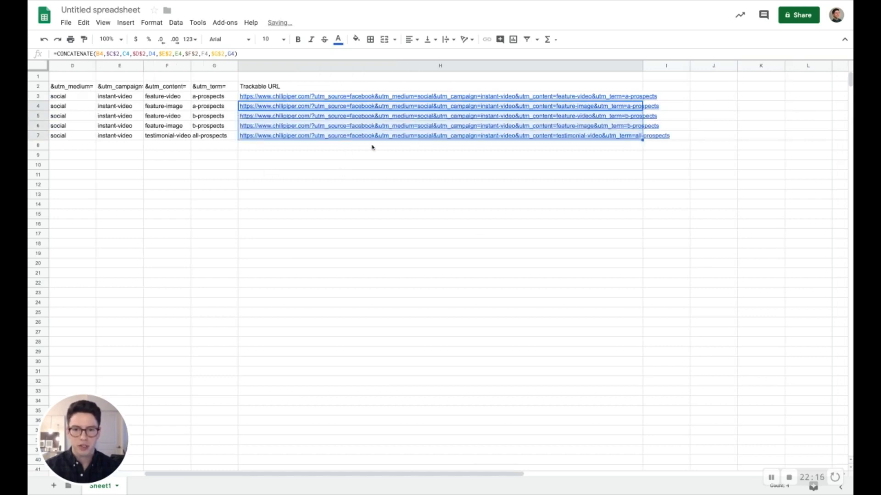
{"action": "scroll", "coordinate": [372, 146], "scroll_direction": "left", "scroll_amount": 5}
{"action": "left_click", "coordinate": [434, 156]}
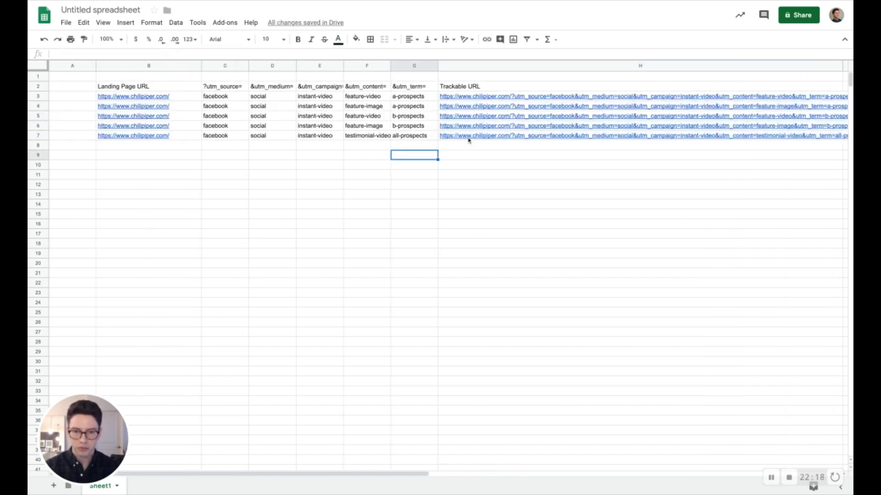
{"action": "left_click", "coordinate": [468, 137]}
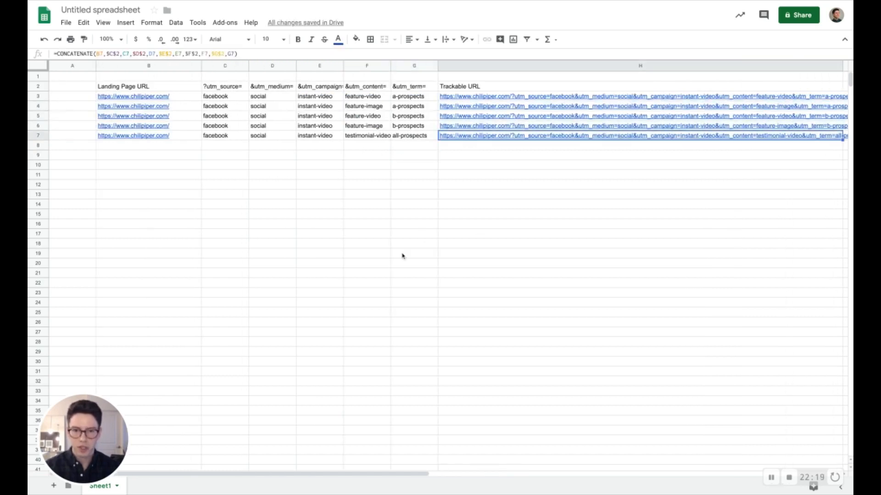
Delete the empty row 1 above the column headers.
{"action": "left_click", "coordinate": [39, 76]}
{"action": "right_click", "coordinate": [40, 77]}
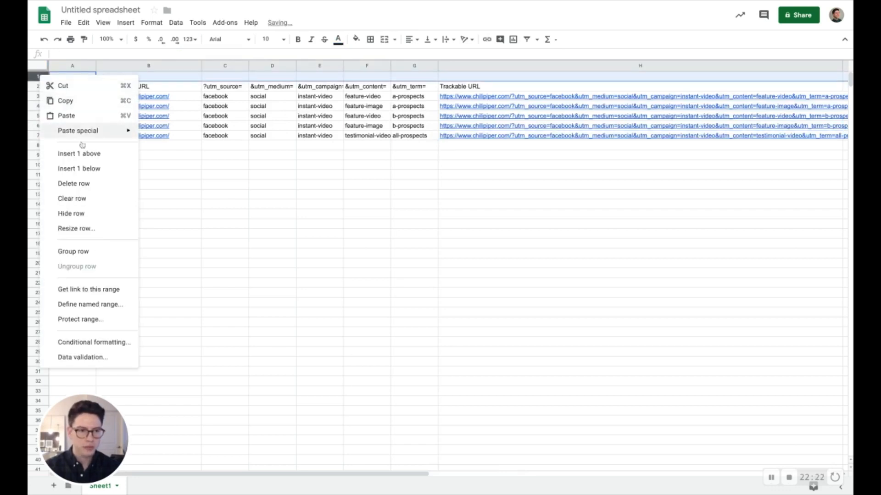
{"action": "left_click", "coordinate": [98, 184]}
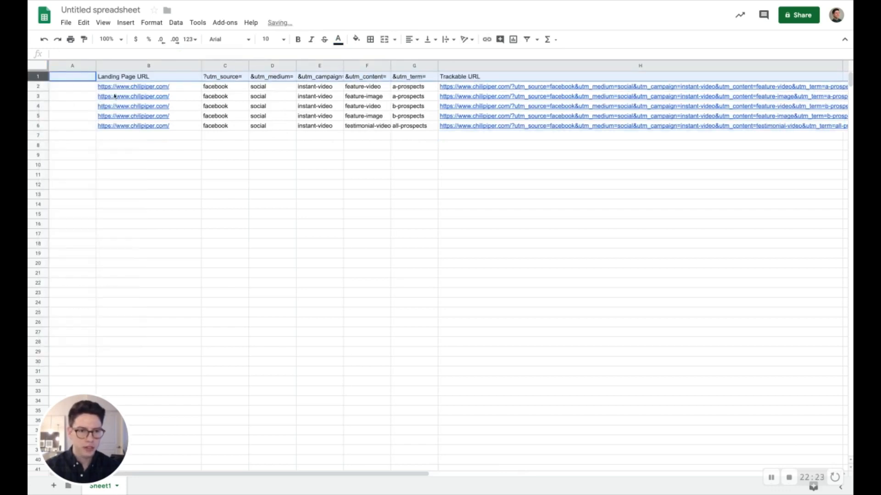
{"action": "left_click", "coordinate": [71, 67]}
{"action": "right_click", "coordinate": [70, 68]}
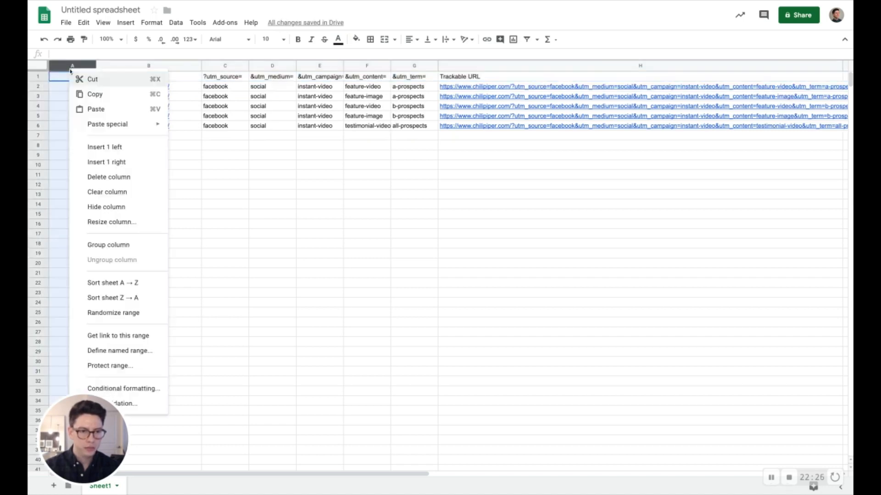
{"action": "left_click", "coordinate": [68, 66]}
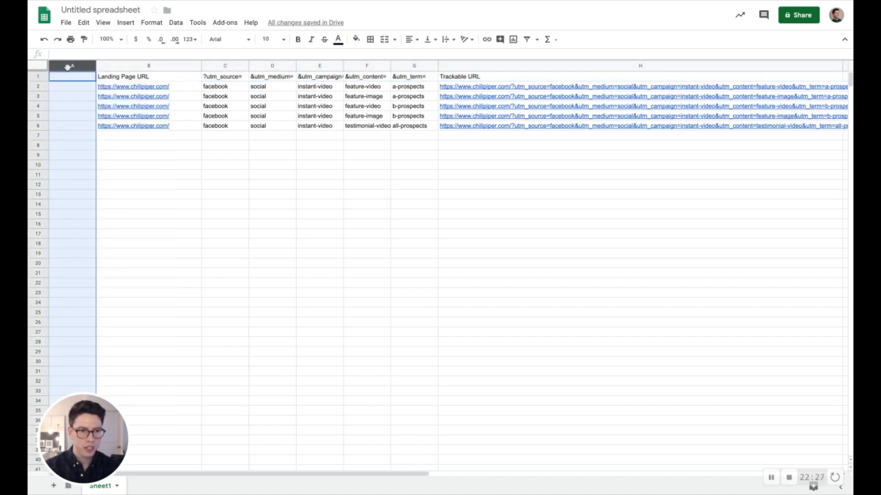
Give header row 1 a blue fill and white text.
{"action": "left_click", "coordinate": [46, 80]}
{"action": "left_click", "coordinate": [356, 39]}
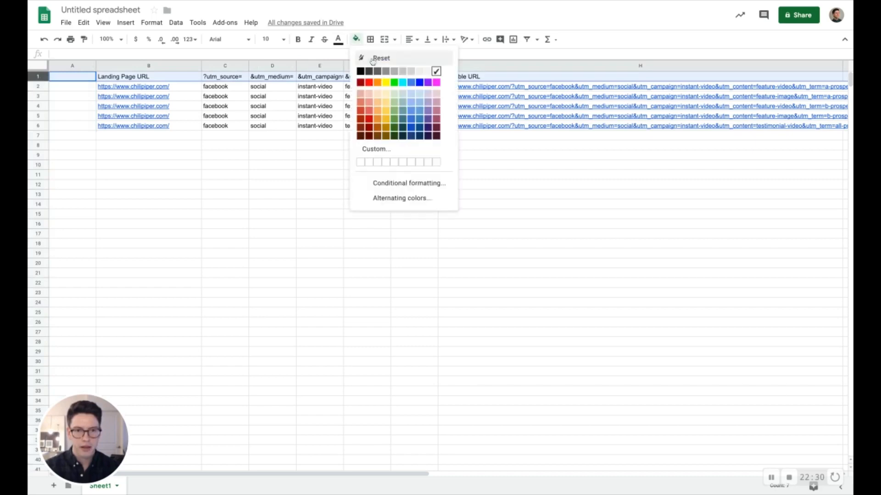
{"action": "left_click", "coordinate": [420, 82]}
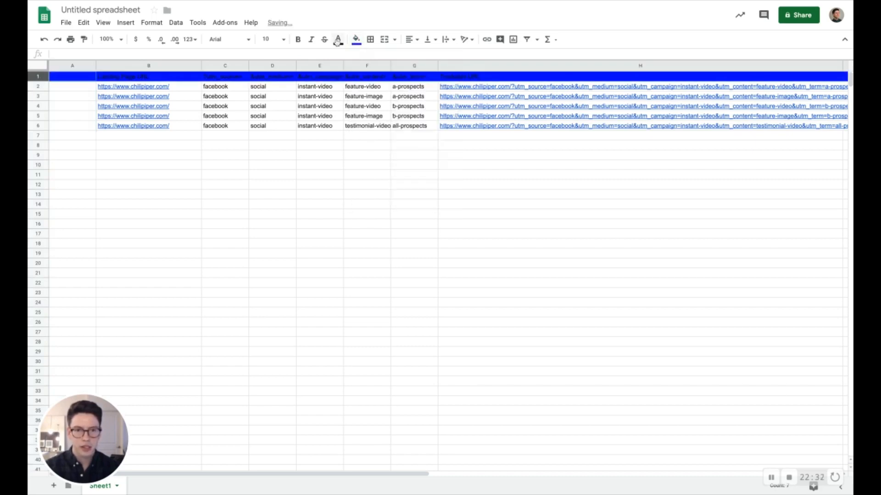
{"action": "left_click", "coordinate": [337, 39]}
{"action": "left_click", "coordinate": [414, 71]}
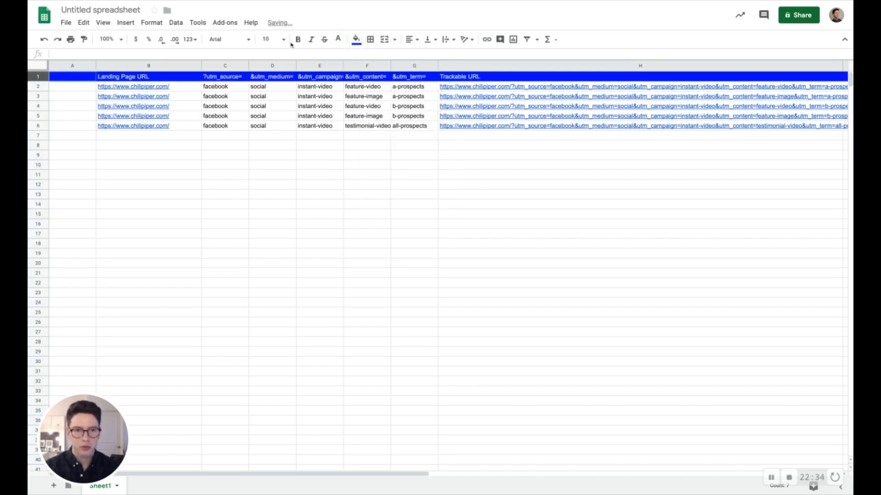
Make the header row text bold and centre it horizontally.
{"action": "left_click", "coordinate": [298, 39]}
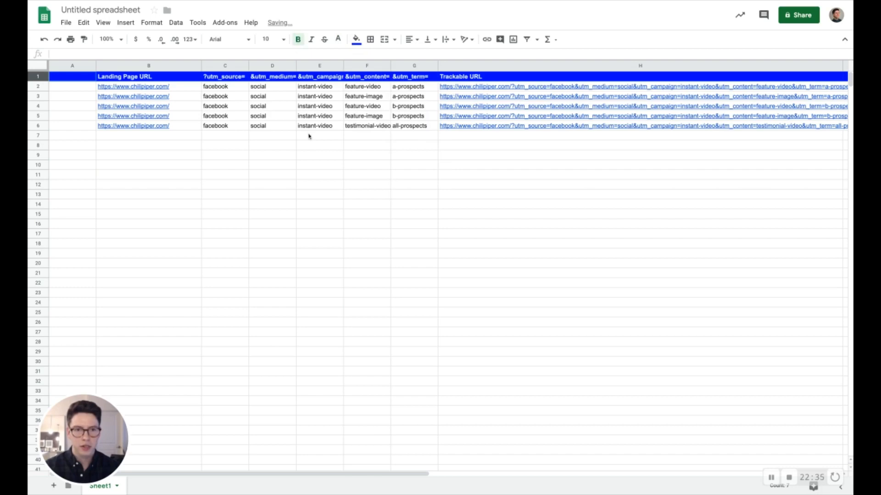
{"action": "left_click", "coordinate": [410, 40]}
{"action": "left_click", "coordinate": [419, 58]}
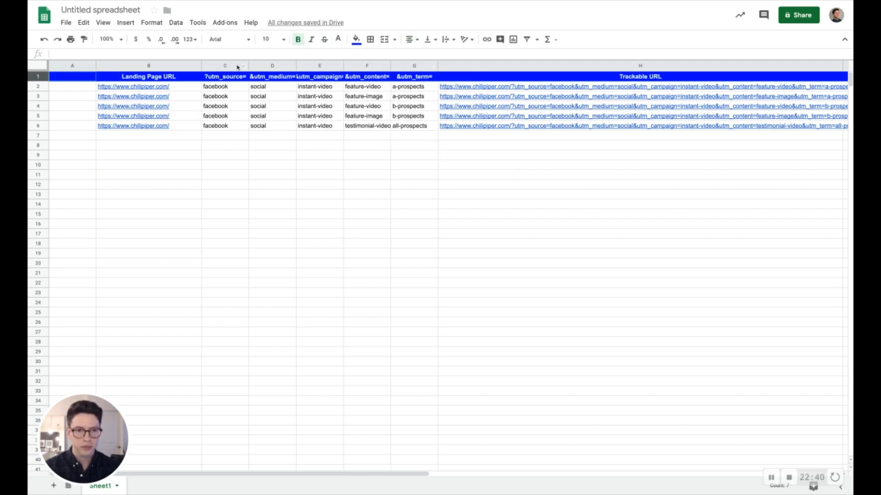
Widen the UTM columns C to G to fit their headers and contents, and narrow the Trackable URL column H.
{"action": "left_click_drag", "start_coordinate": [249, 65], "coordinate": [489, 66]}
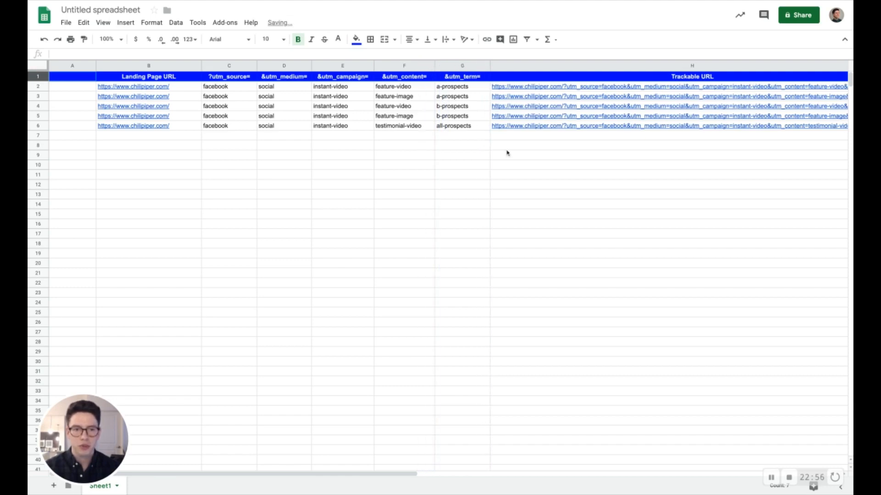
{"action": "scroll", "coordinate": [563, 155], "scroll_direction": "right", "scroll_amount": 1}
{"action": "scroll", "coordinate": [696, 104], "scroll_direction": "right", "scroll_amount": 4}
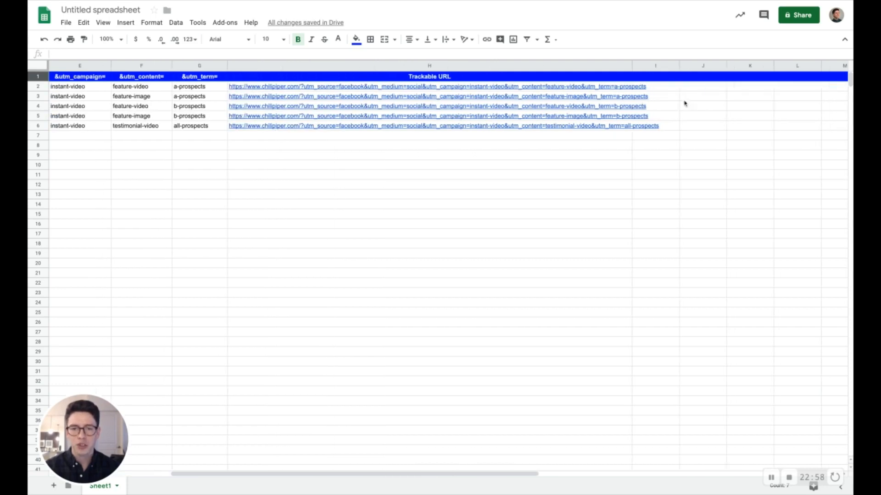
{"action": "left_click_drag", "start_coordinate": [570, 66], "coordinate": [458, 66]}
{"action": "scroll", "coordinate": [356, 175], "scroll_direction": "left", "scroll_amount": 2}
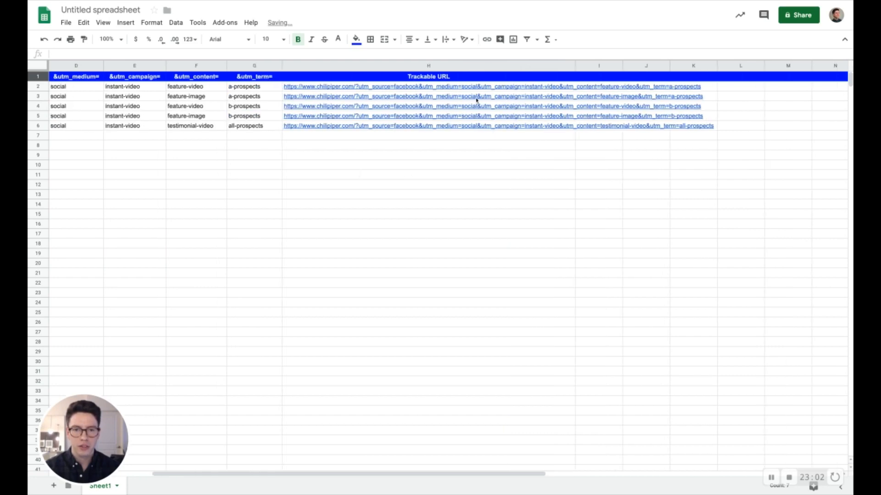
Left-align the Trackable URL column H and set its text wrapping to Clip.
{"action": "left_click", "coordinate": [479, 66]}
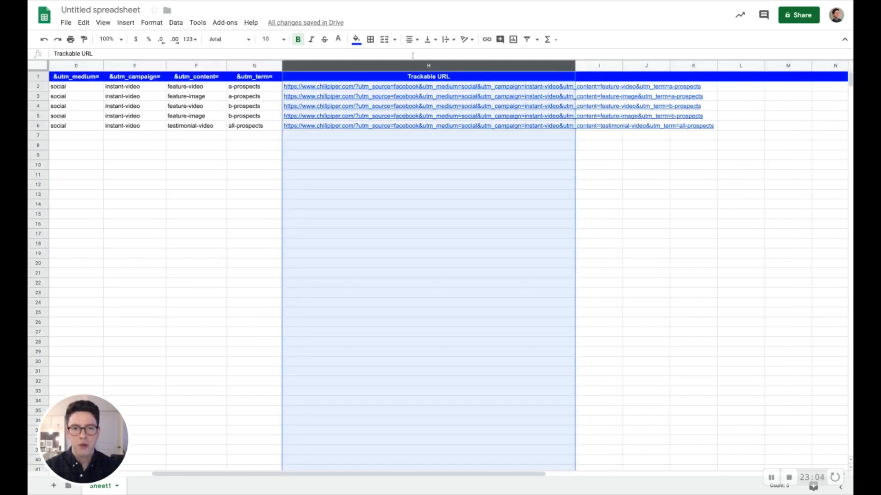
{"action": "left_click", "coordinate": [411, 40]}
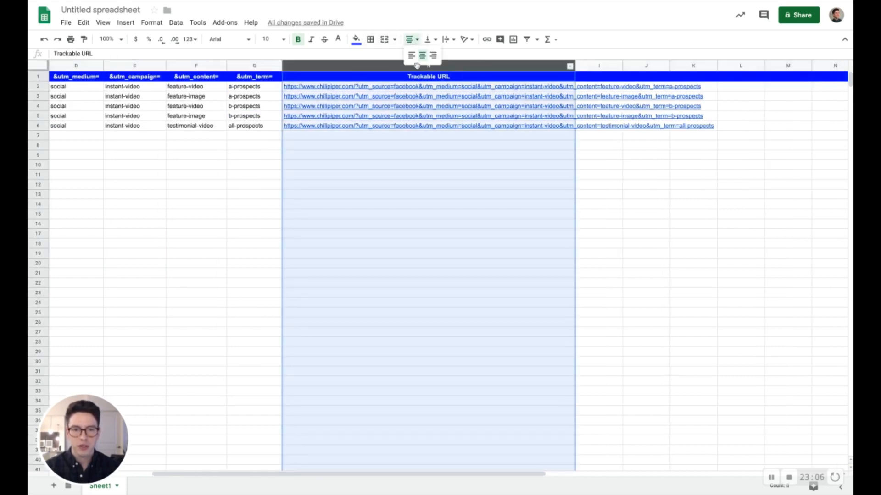
{"action": "left_click", "coordinate": [410, 55]}
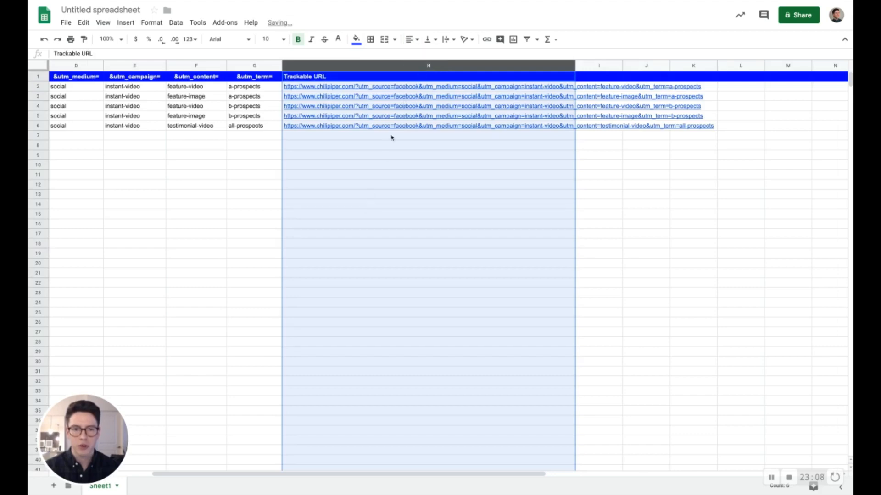
{"action": "left_click", "coordinate": [446, 40]}
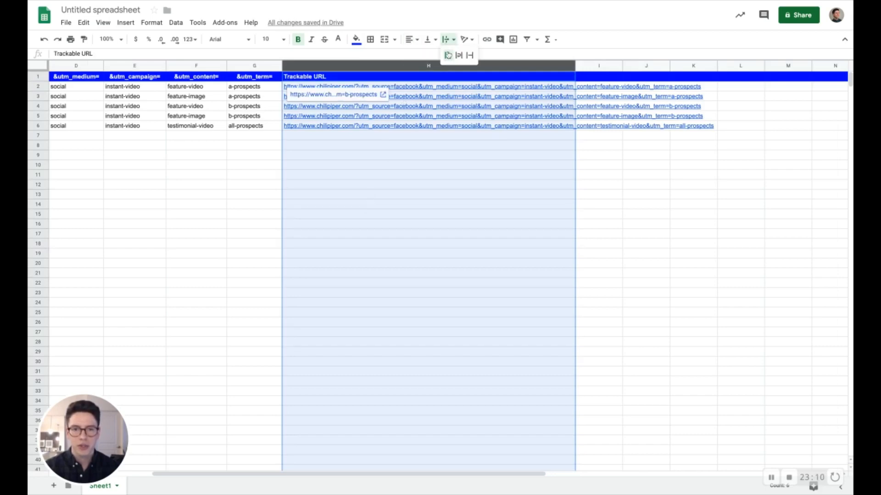
{"action": "left_click", "coordinate": [469, 55]}
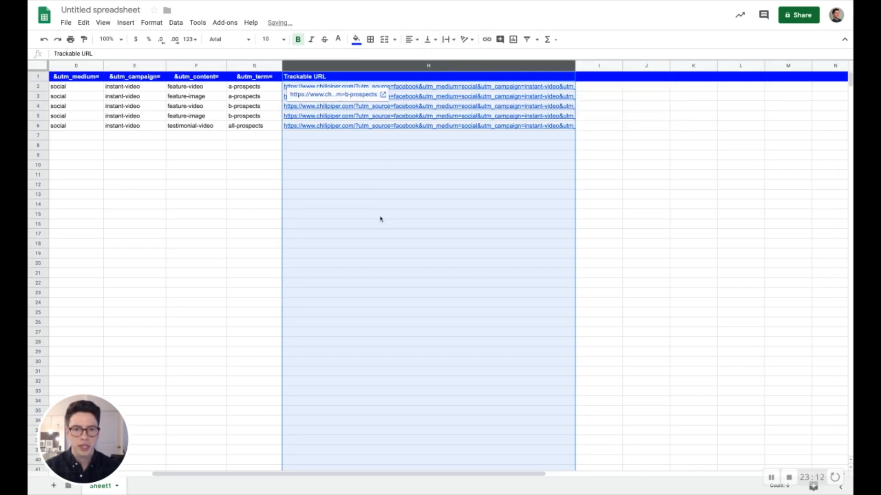
{"action": "left_click", "coordinate": [309, 207]}
{"action": "scroll", "coordinate": [308, 206], "scroll_direction": "left", "scroll_amount": 5}
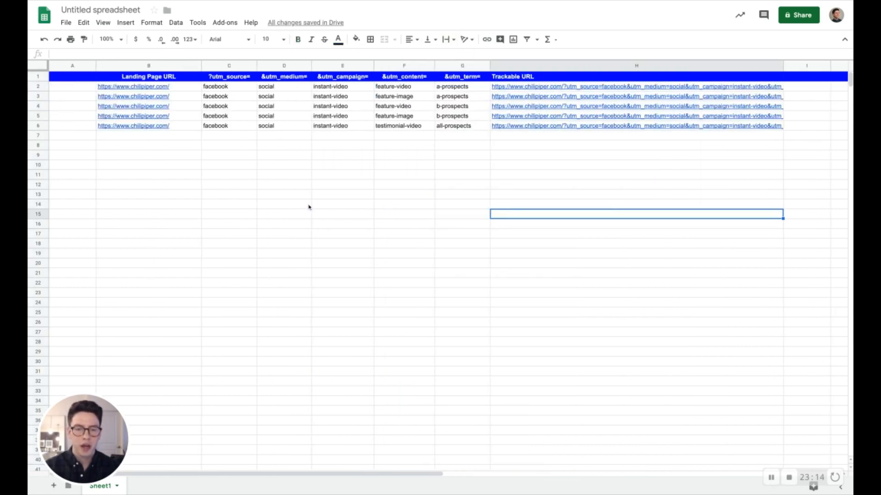
Centre the Trackable URL header in H1 horizontally.
{"action": "left_click", "coordinate": [526, 78]}
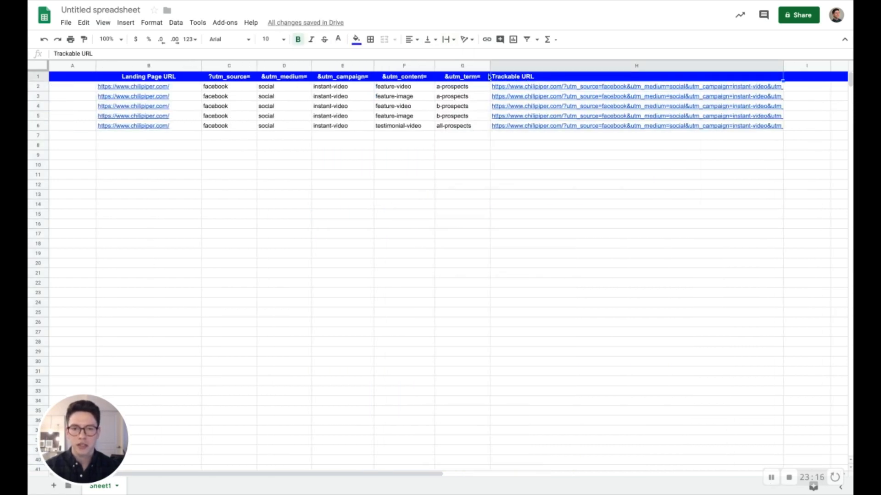
{"action": "left_click", "coordinate": [411, 40]}
{"action": "left_click", "coordinate": [427, 55]}
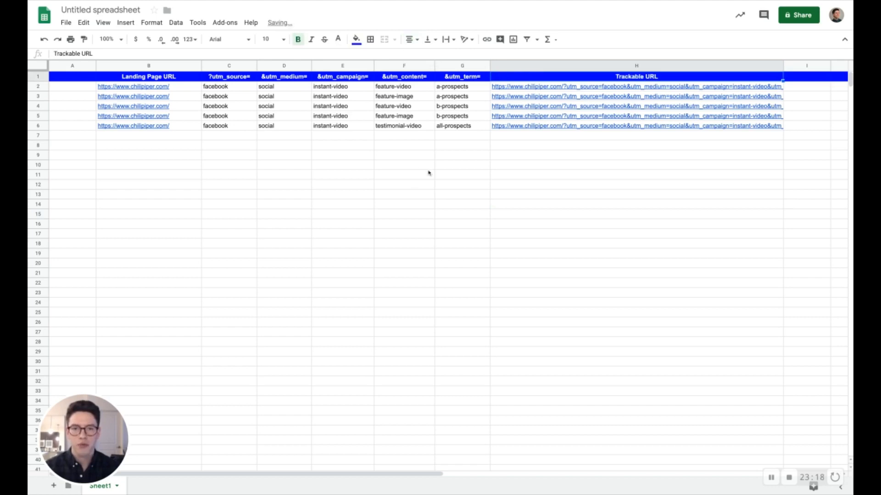
{"action": "left_click", "coordinate": [431, 176]}
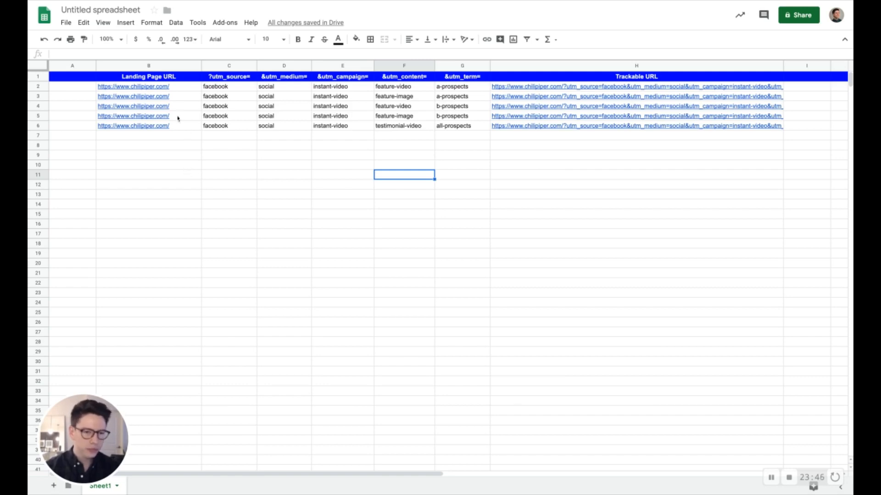
{"action": "left_click", "coordinate": [308, 188]}
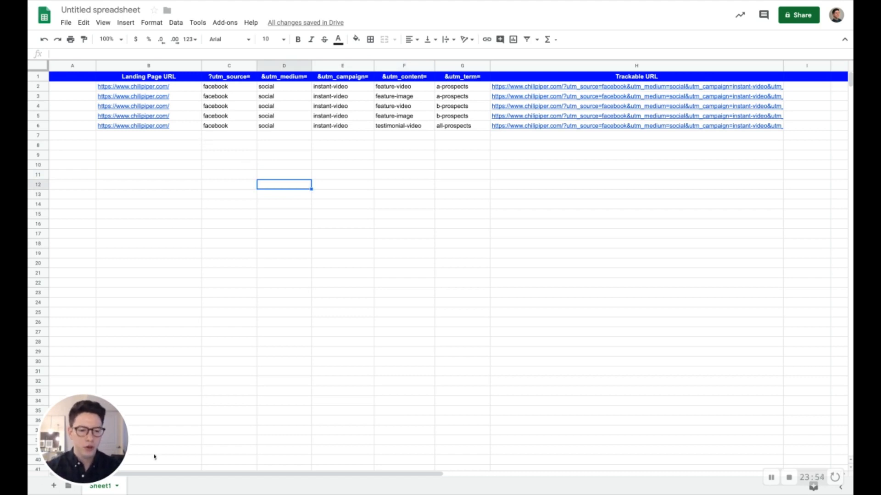
Add a new sheet and name it "data validation".
{"action": "left_click", "coordinate": [54, 487]}
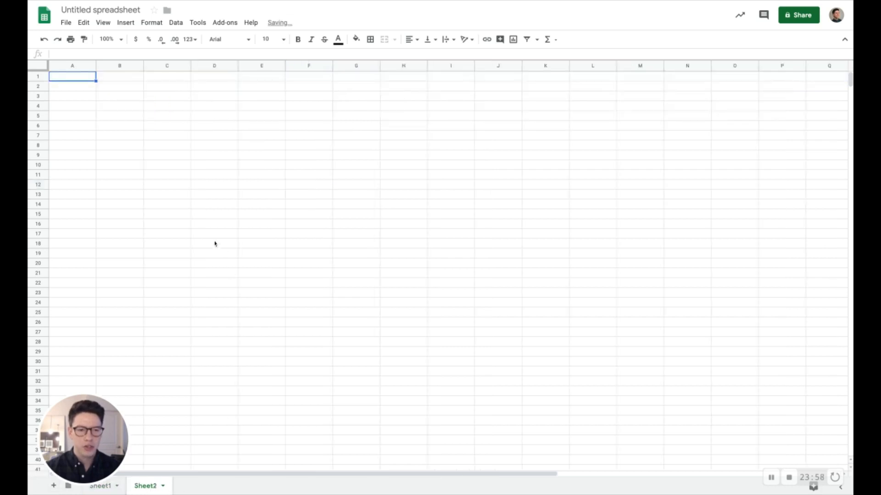
{"action": "double_click", "coordinate": [153, 486]}
{"action": "type", "text": "dat"}
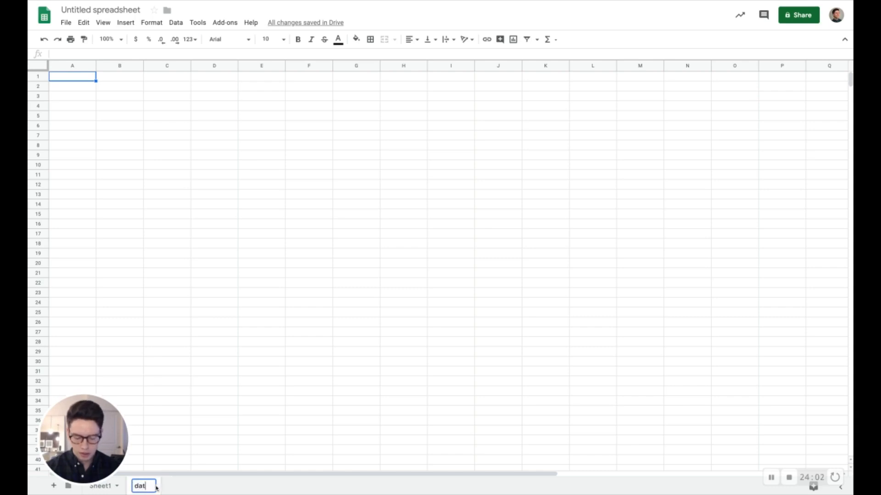
{"action": "type", "text": "a validation"}
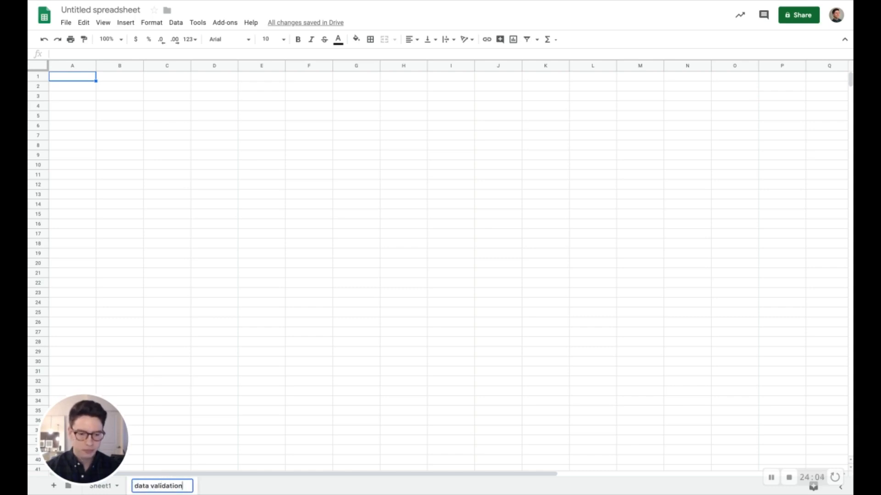
{"action": "key", "text": "Return"}
Enter the headers source, medium, campaign, content and term in cells B2 to F2 of the data validation sheet.
{"action": "left_click", "coordinate": [116, 88]}
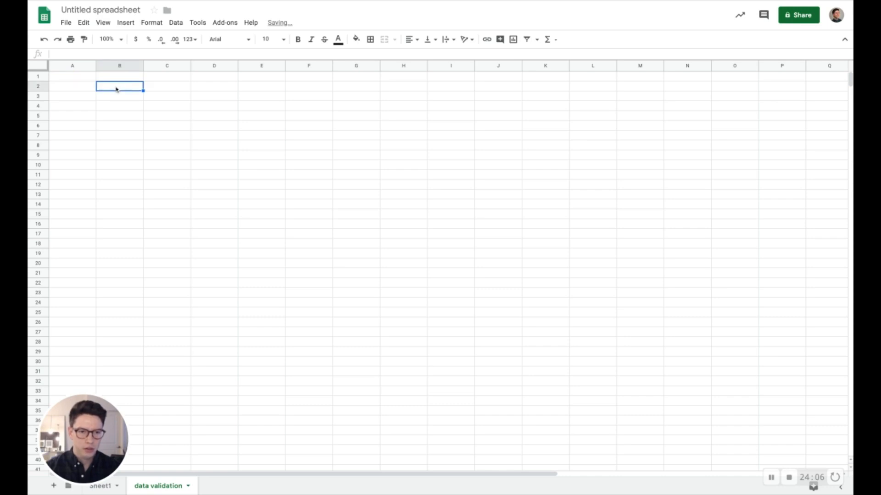
{"action": "type", "text": "source"}
{"action": "key", "text": "Tab"}
{"action": "type", "text": "medium"}
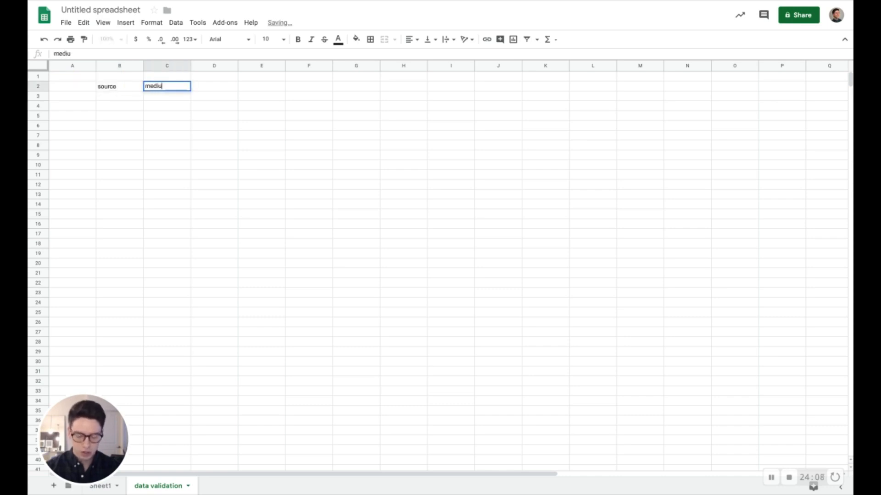
{"action": "key", "text": "Tab"}
{"action": "type", "text": "campaign"}
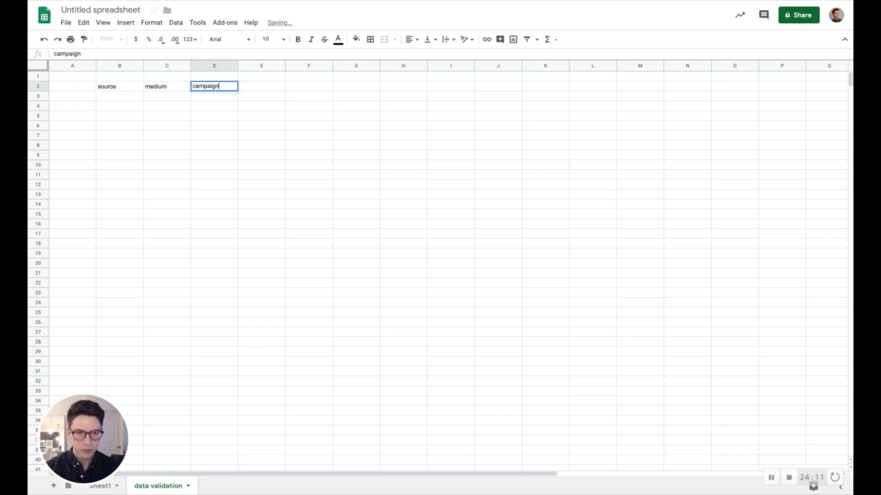
{"action": "key", "text": "Tab"}
{"action": "type", "text": "content"}
{"action": "key", "text": "Tab"}
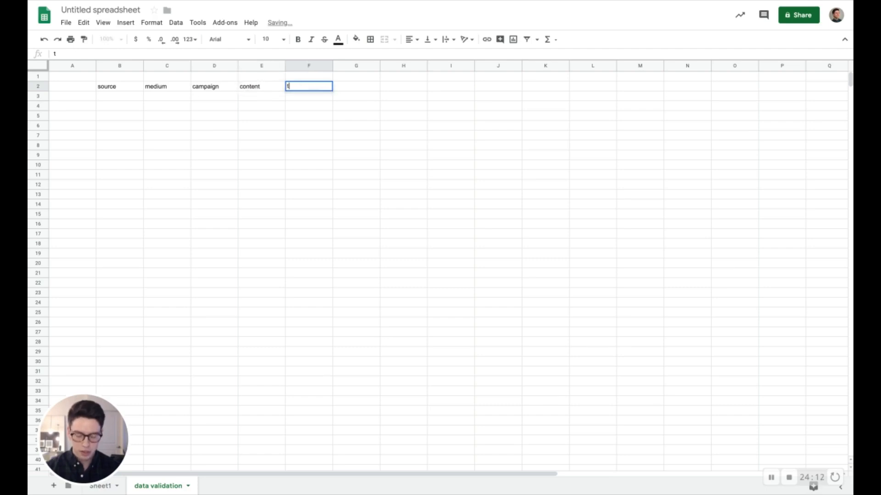
{"action": "type", "text": "term"}
{"action": "key", "text": "Return"}
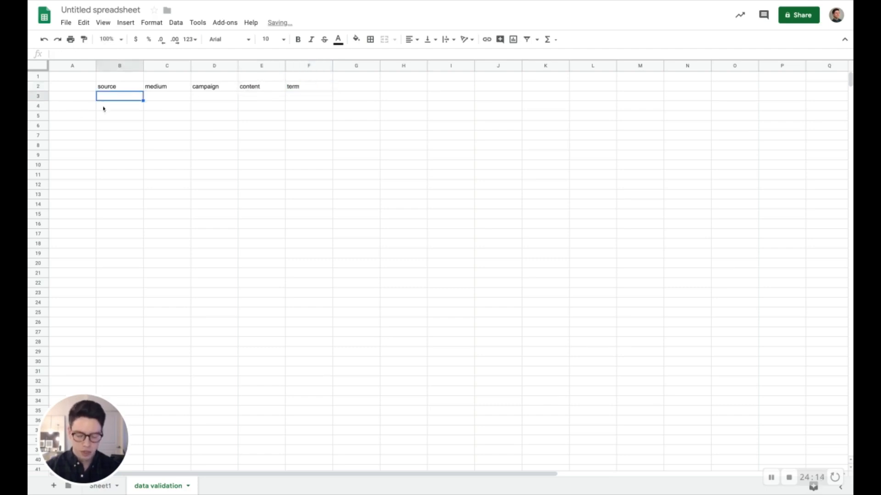
Enter facebook, google, linkedin and twitter under the source header in cells B3 to B6.
{"action": "type", "text": "facebook"}
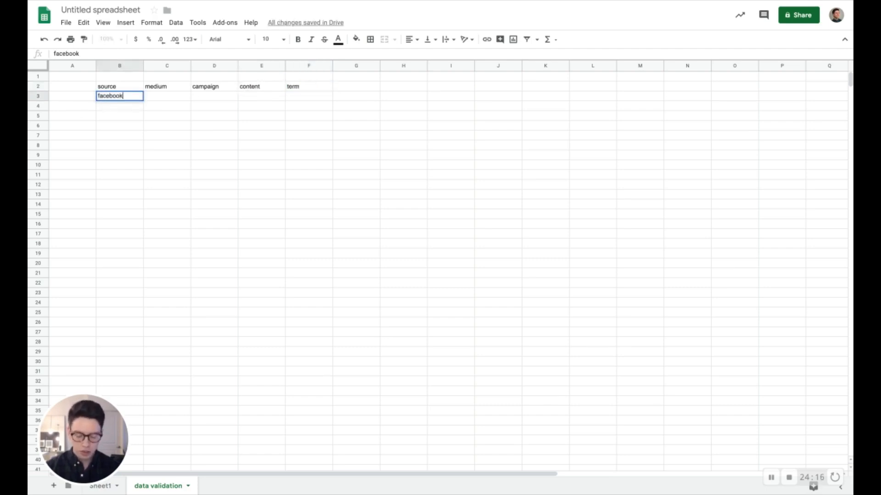
{"action": "key", "text": "Return"}
{"action": "type", "text": "google"}
{"action": "key", "text": "Return"}
{"action": "type", "text": "linkedin"}
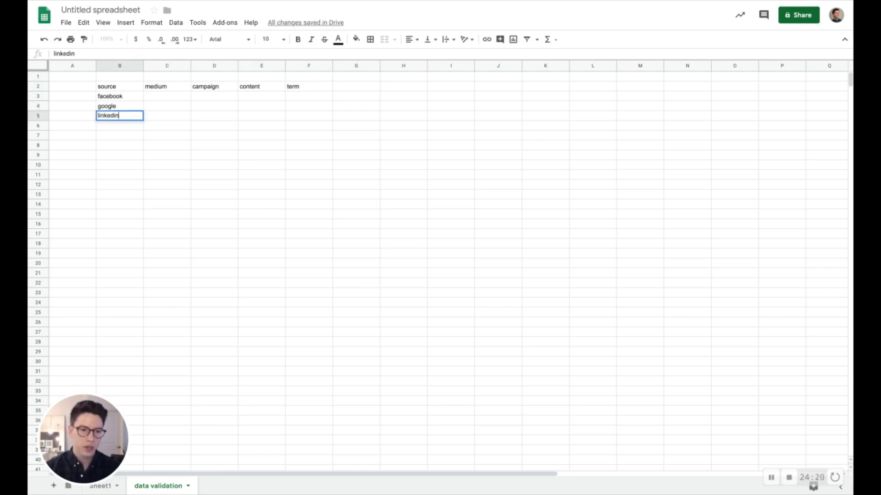
{"action": "key", "text": "Return"}
{"action": "type", "text": "twitter"}
{"action": "key", "text": "Return"}
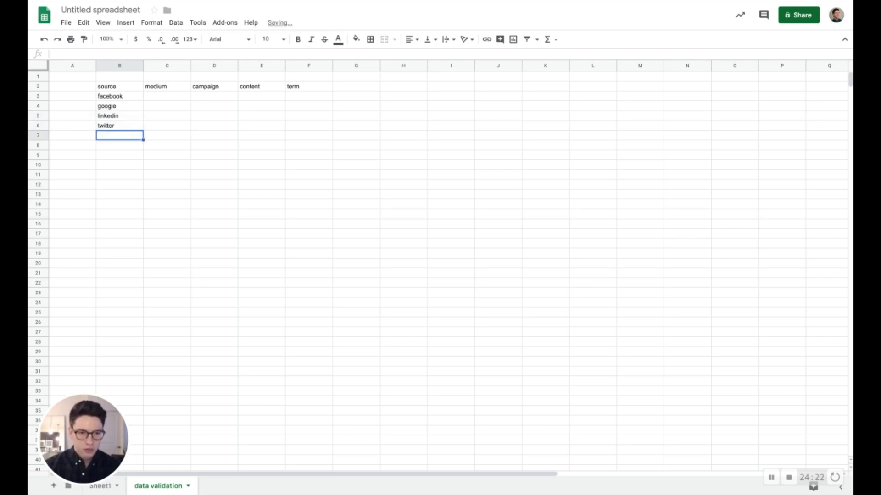
Enter social and search under the medium header in cells C3 and C4.
{"action": "left_click", "coordinate": [154, 90]}
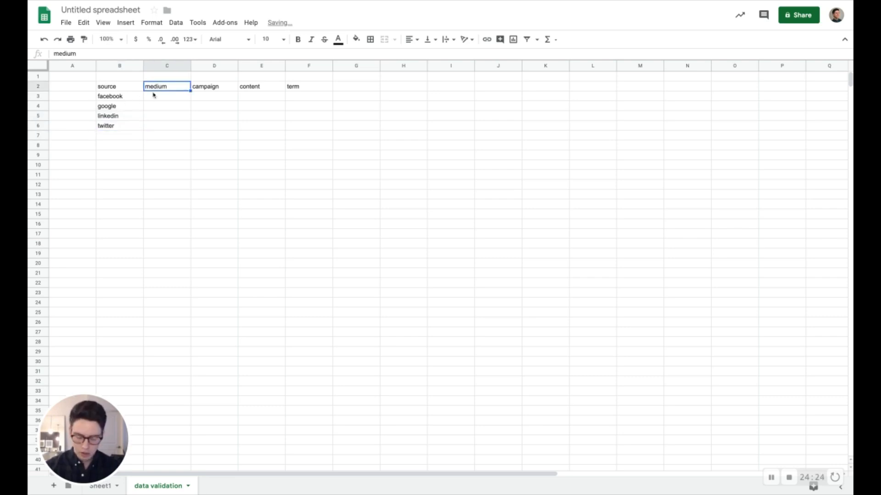
{"action": "left_click", "coordinate": [153, 95]}
{"action": "type", "text": "social"}
{"action": "key", "text": "Return"}
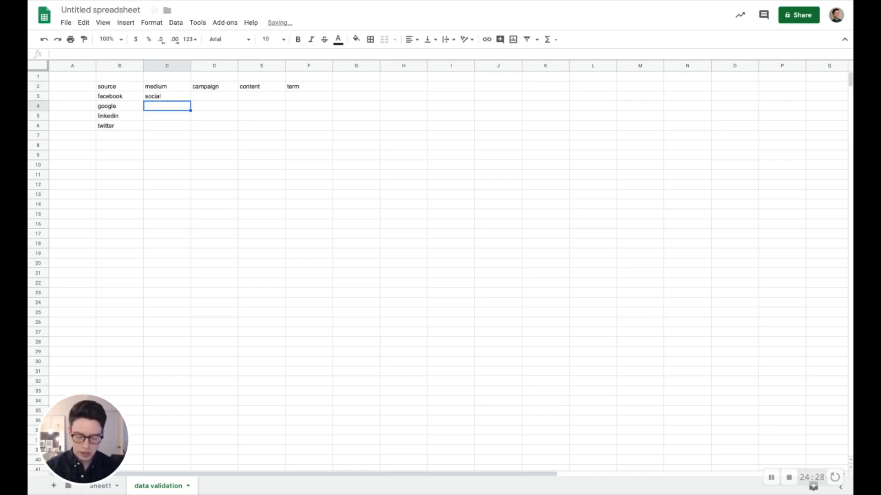
{"action": "type", "text": "search"}
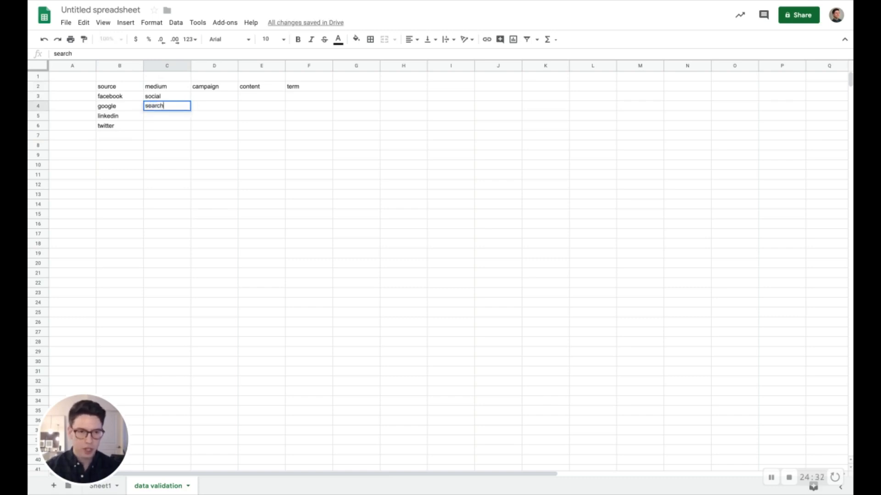
Enter instant-video as the first campaign value in cell D3.
{"action": "left_click", "coordinate": [214, 96]}
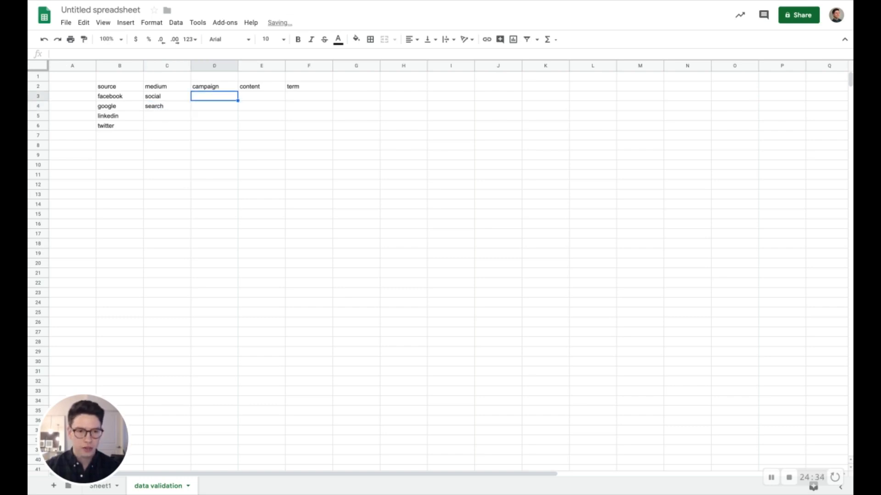
{"action": "type", "text": "instant-video"}
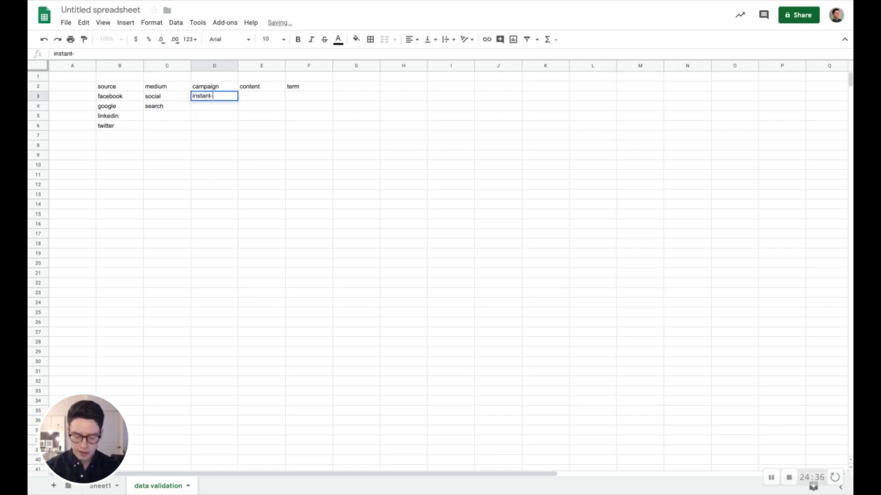
{"action": "key", "text": "BackSpace"}
{"action": "key", "text": "BackSpace"}
{"action": "key", "text": "BackSpace"}
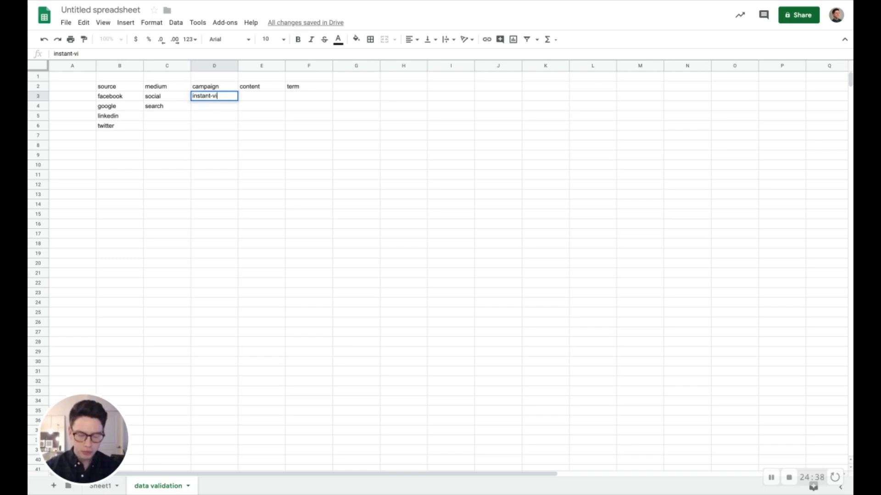
{"action": "type", "text": "deo"}
{"action": "key", "text": "Return"}
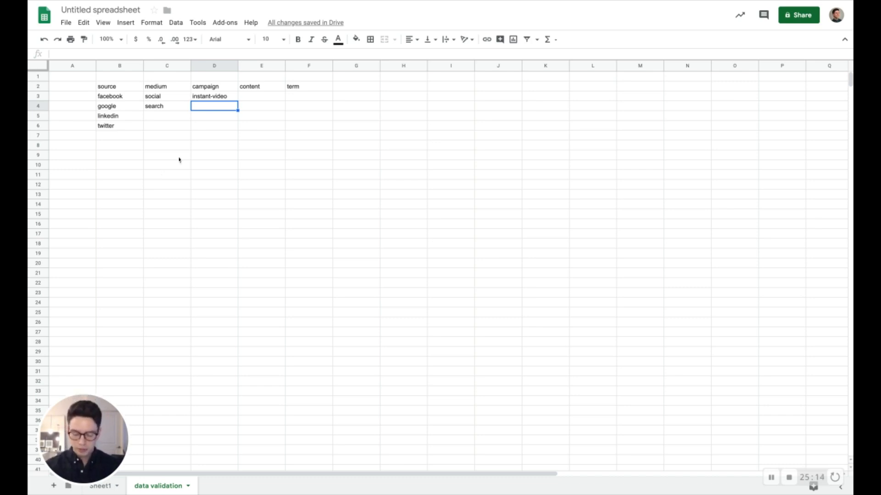
Add the campaign values concierge and brand awareness in D4 and D5, and widen column D slightly to fit the text.
{"action": "type", "text": "c"}
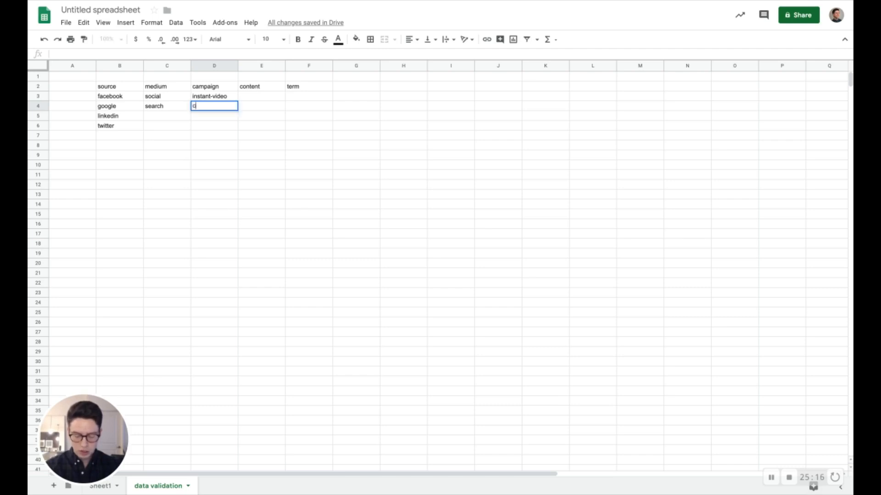
{"action": "type", "text": "oncierge"}
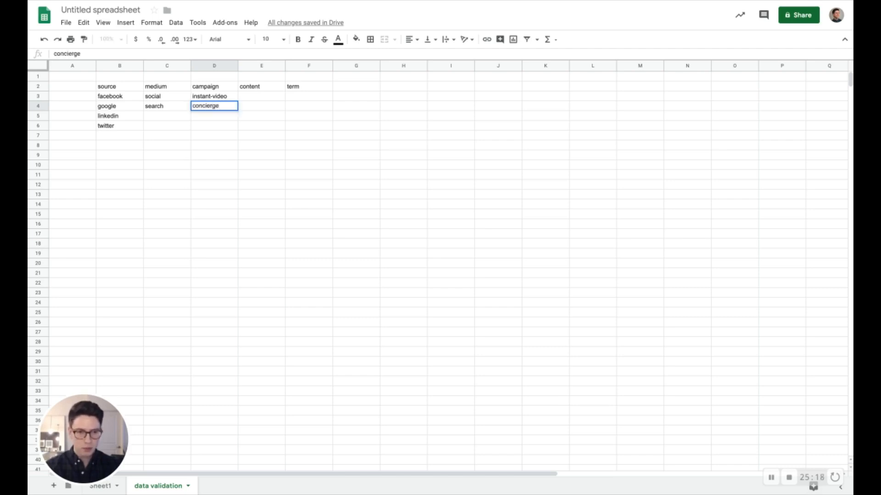
{"action": "key", "text": "Return"}
{"action": "type", "text": "b"}
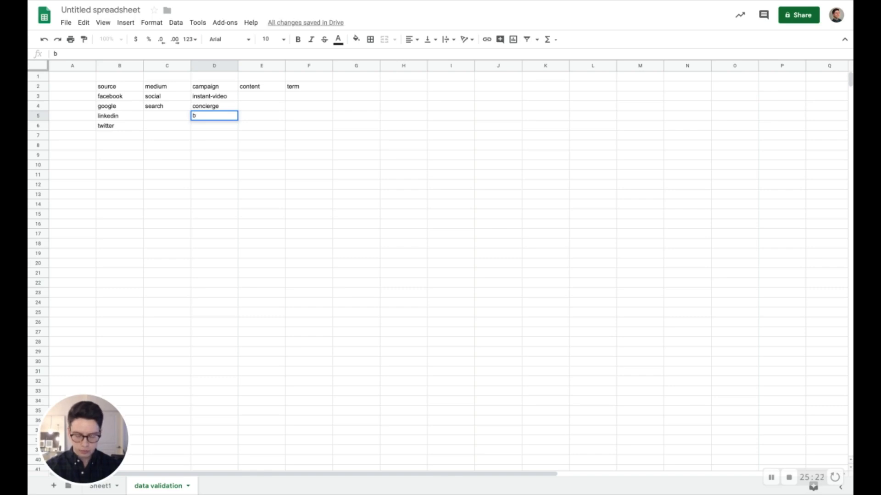
{"action": "type", "text": "rand aware"}
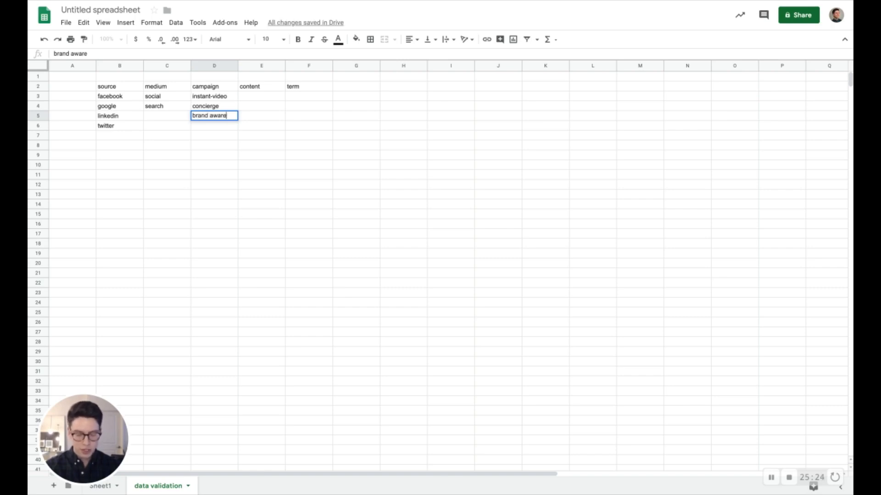
{"action": "type", "text": "ness"}
{"action": "key", "text": "Tab"}
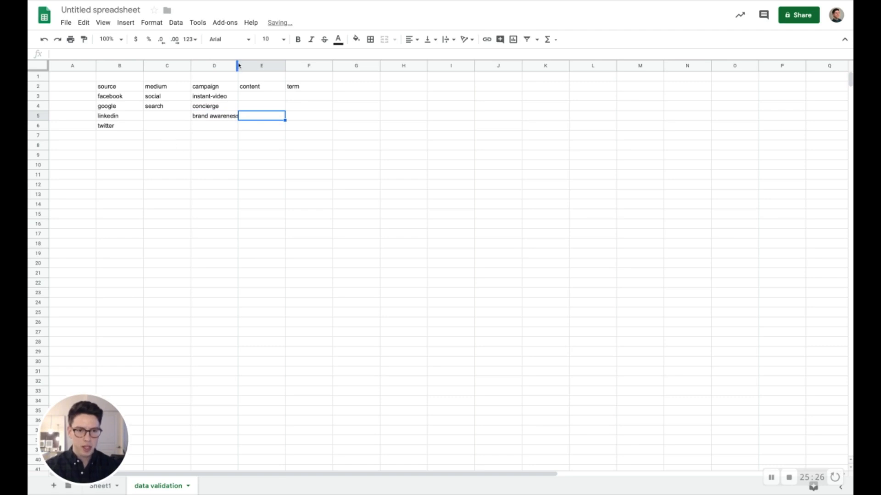
{"action": "left_click_drag", "start_coordinate": [238, 64], "coordinate": [243, 64]}
Copy the utm_content values in F2:F6 of Sheet1 into the content column of the data validation sheet, starting at E3.
{"action": "left_click", "coordinate": [272, 98]}
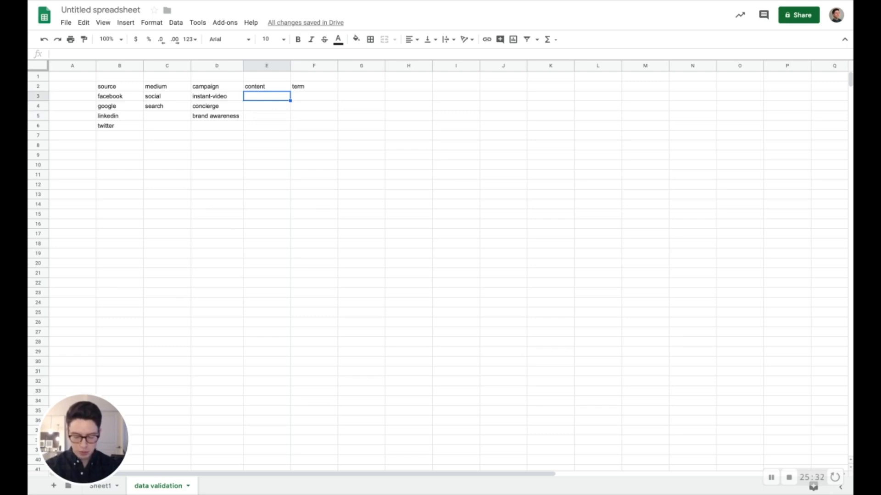
{"action": "left_click", "coordinate": [111, 492]}
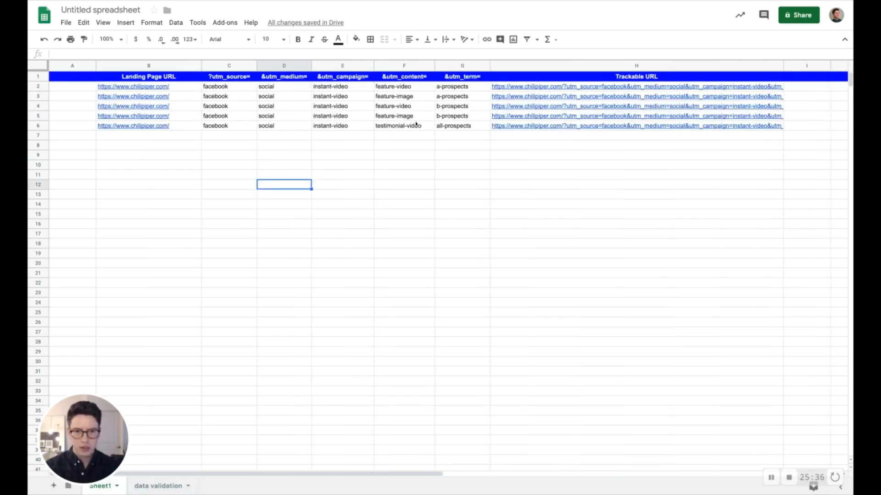
{"action": "left_click_drag", "start_coordinate": [397, 86], "coordinate": [397, 126]}
{"action": "key", "text": "ctrl+c"}
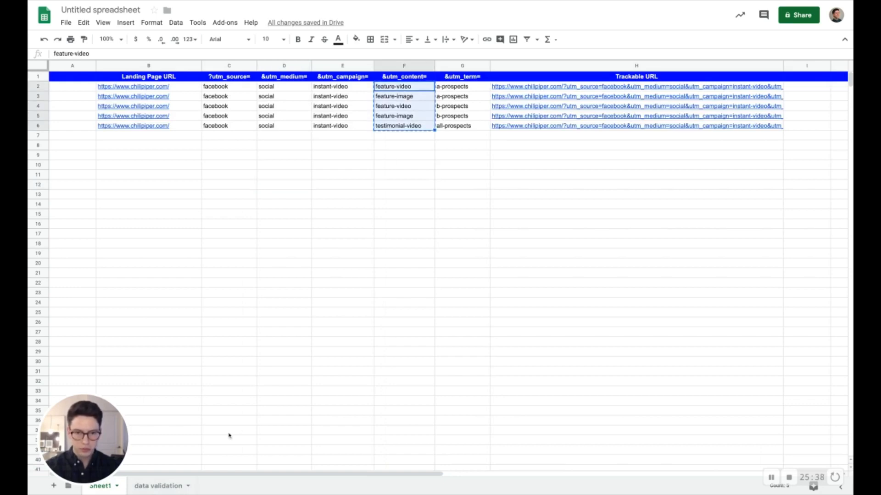
{"action": "left_click", "coordinate": [166, 486]}
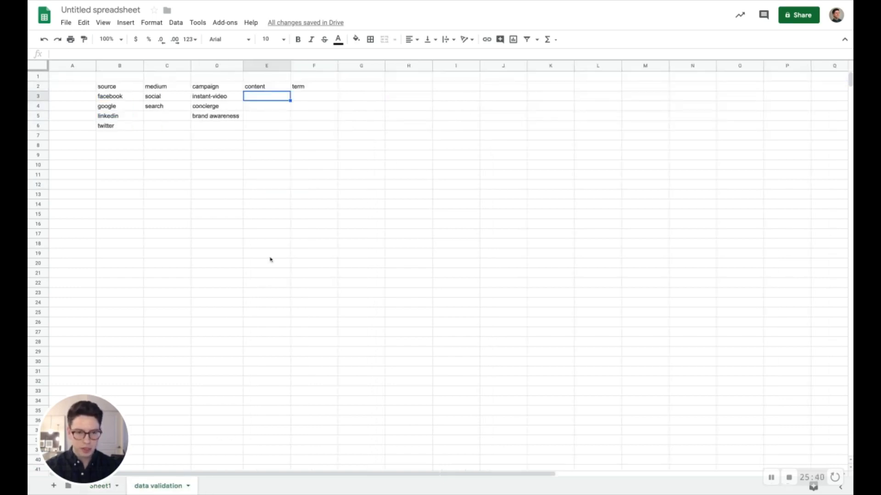
{"action": "key", "text": "ctrl+v"}
Delete the duplicate feature-video and feature-image entries in cells E5 and E6 of the content list.
{"action": "left_click", "coordinate": [268, 110]}
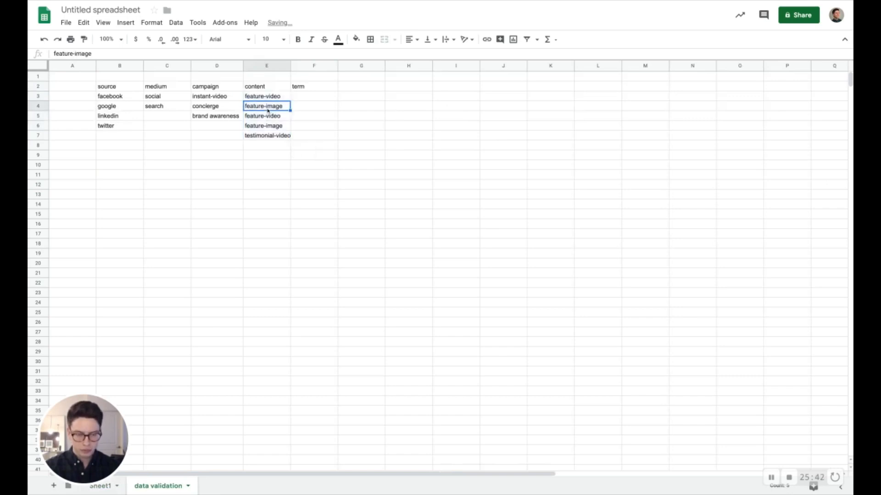
{"action": "left_click", "coordinate": [275, 118]}
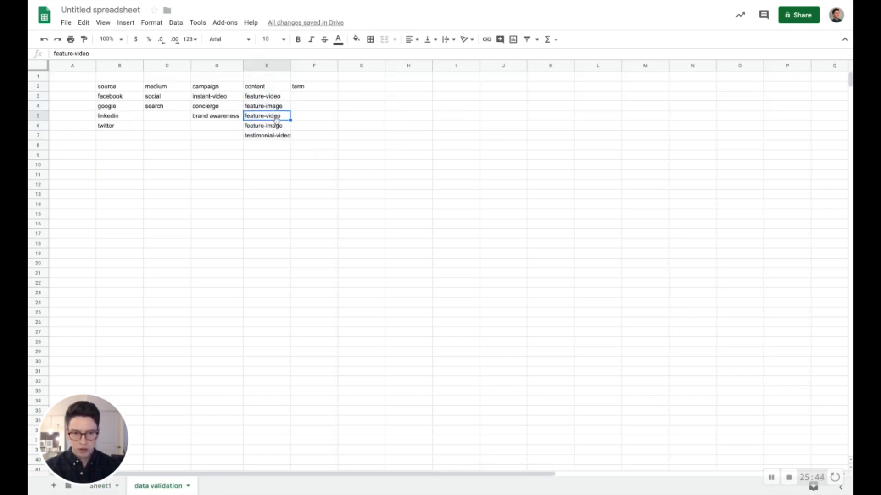
{"action": "key", "text": "Delete"}
{"action": "left_click", "coordinate": [276, 127]}
{"action": "key", "text": "Delete"}
Move testimonial-video from E7 up to E5 to close the gap in the content list.
{"action": "left_click", "coordinate": [275, 138]}
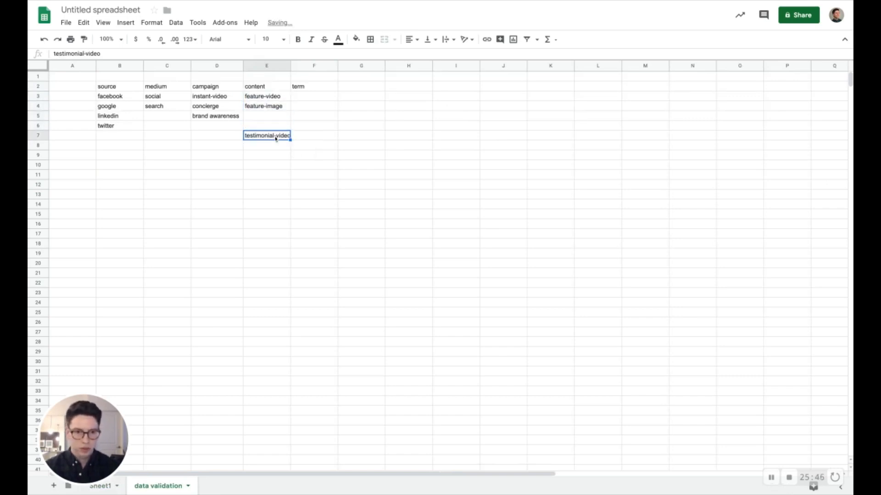
{"action": "key", "text": "ctrl+x"}
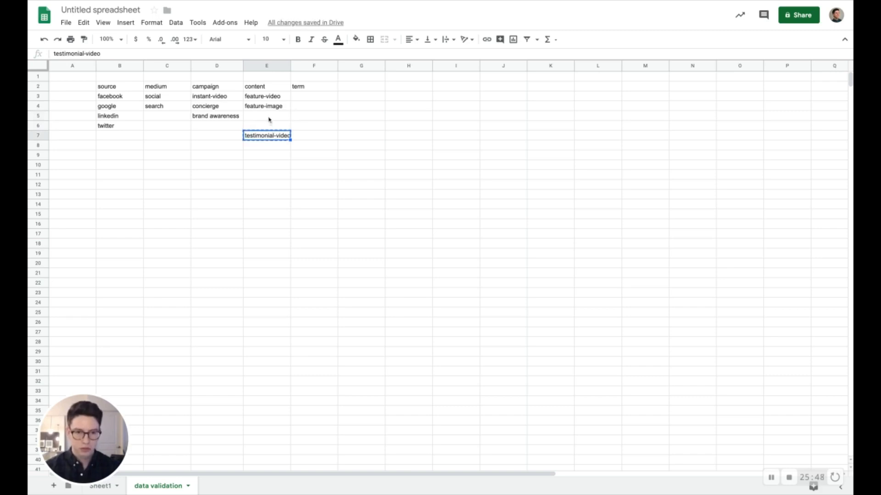
{"action": "left_click", "coordinate": [269, 118]}
{"action": "key", "text": "ctrl+v"}
Enter a-prospects, b-presopects and all-prospects under the term header in cells F3 to F5.
{"action": "left_click", "coordinate": [311, 96]}
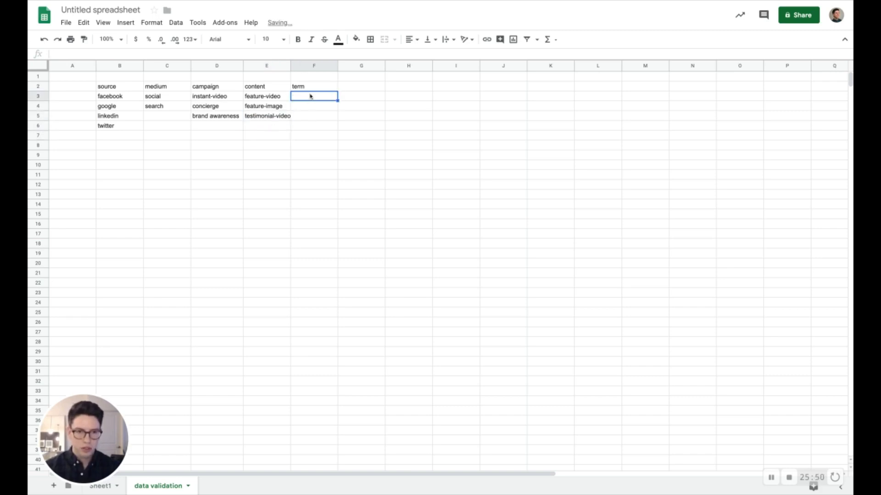
{"action": "type", "text": "a-prosp"}
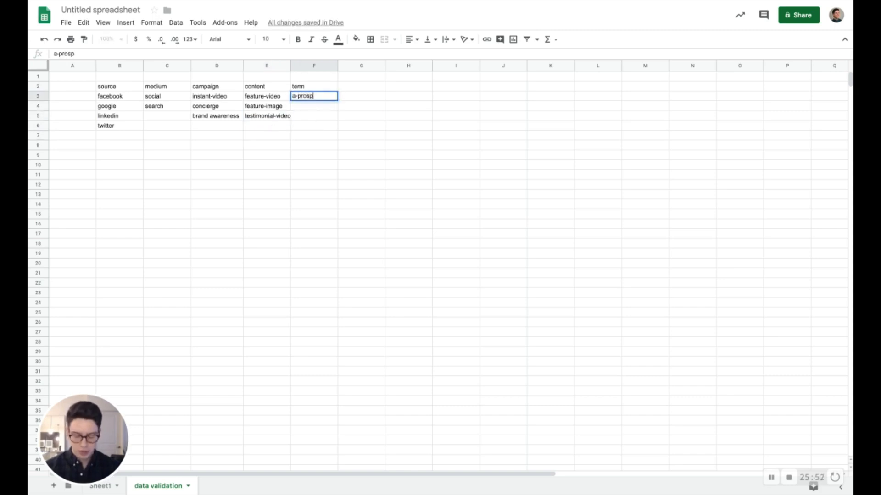
{"action": "type", "text": "ects"}
{"action": "key", "text": "Return"}
{"action": "type", "text": "b-"}
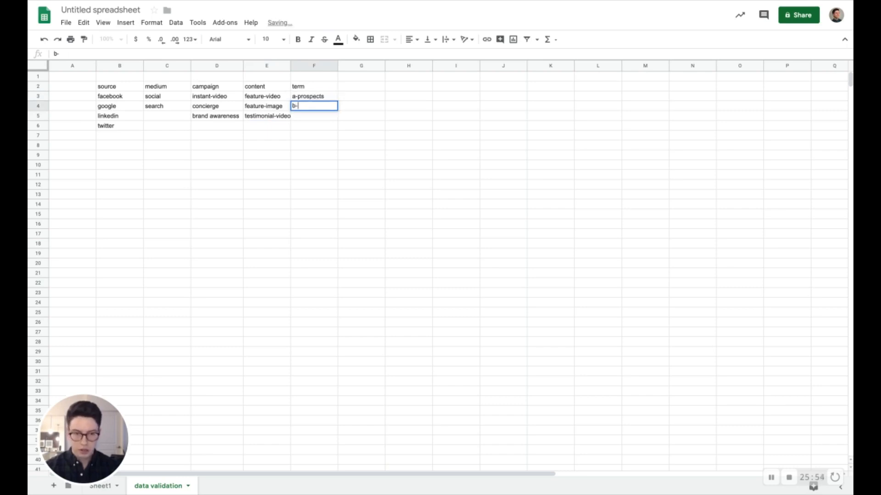
{"action": "type", "text": "presopects"}
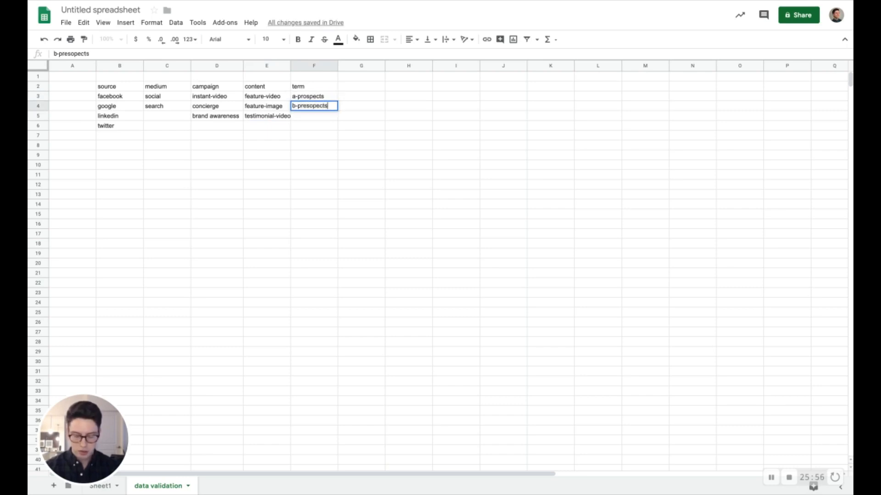
{"action": "key", "text": "Return"}
{"action": "type", "text": "all-prosp"}
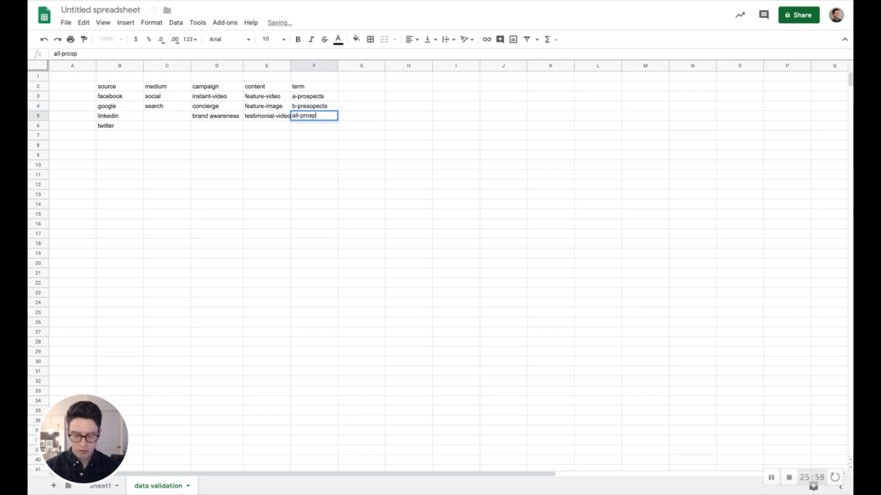
{"action": "type", "text": "ects"}
{"action": "key", "text": "Return"}
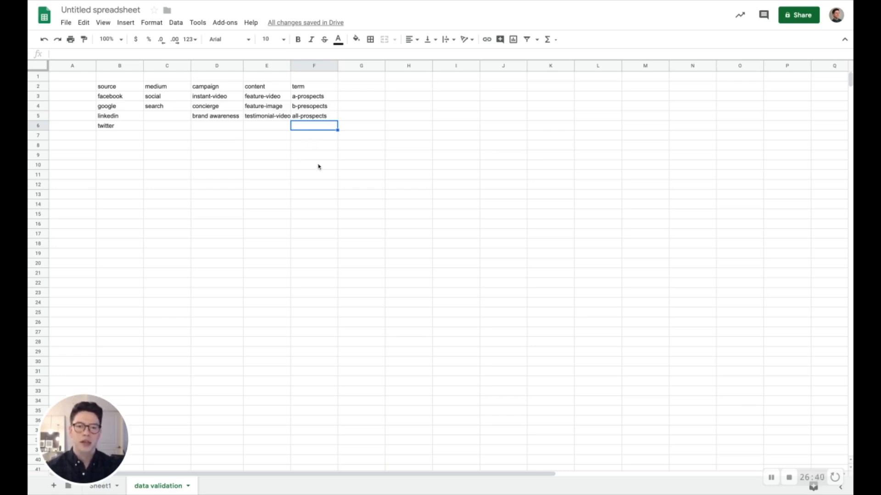
Start a data validation rule for the utm_source column on Sheet1, with the cell range set to Sheet1!C2:C999.
{"action": "left_click", "coordinate": [107, 491]}
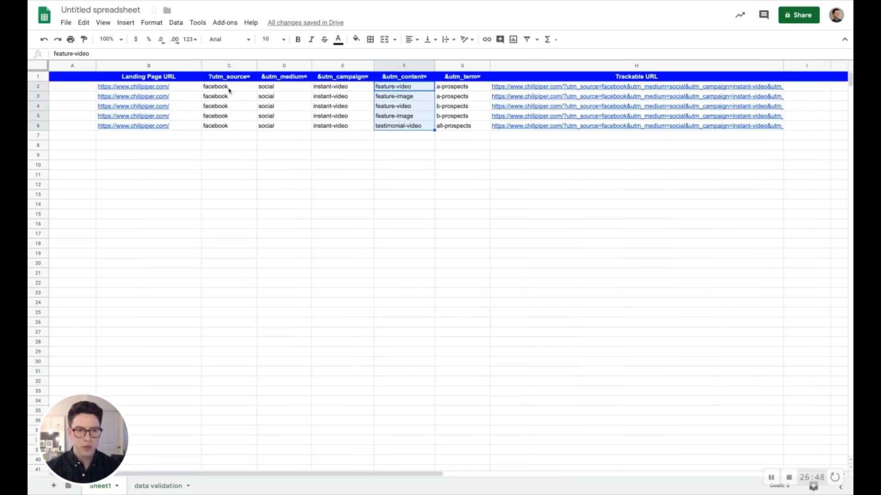
{"action": "left_click", "coordinate": [230, 65]}
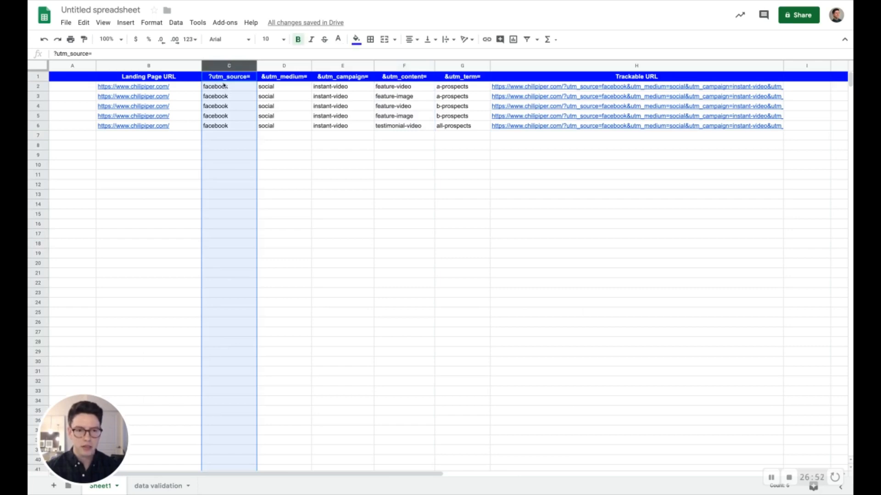
{"action": "left_click", "coordinate": [178, 25]}
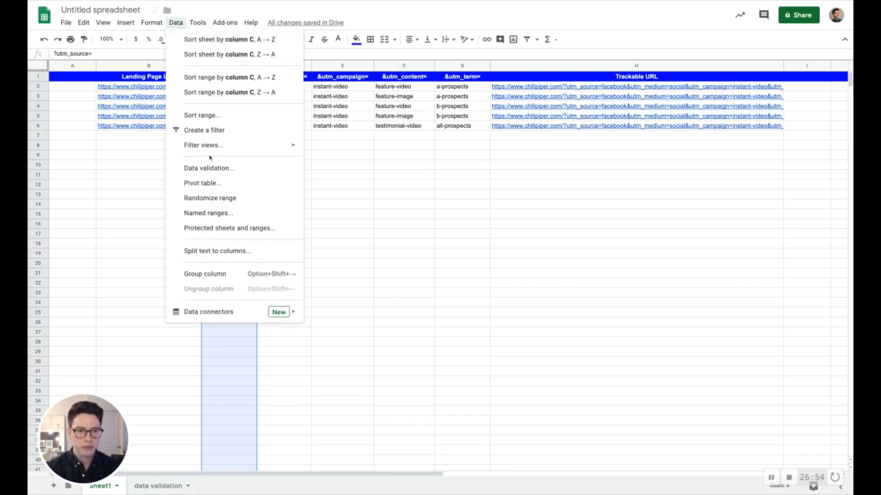
{"action": "left_click", "coordinate": [214, 169]}
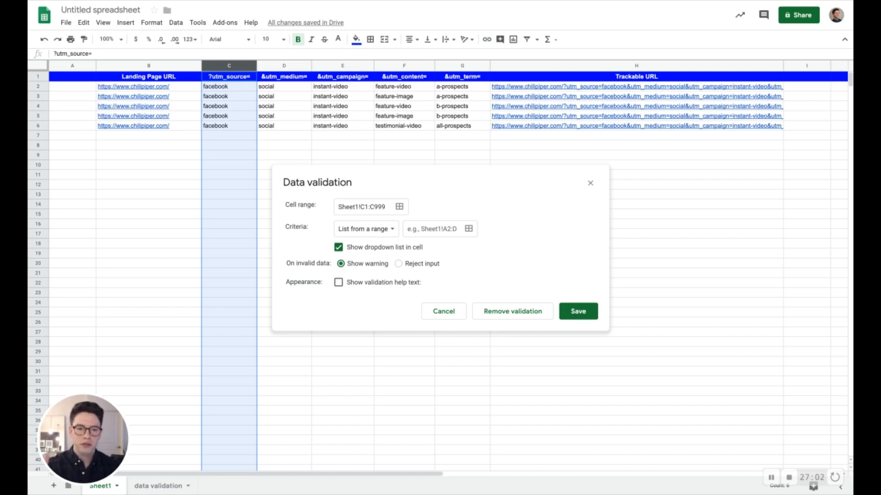
{"action": "left_click", "coordinate": [399, 207]}
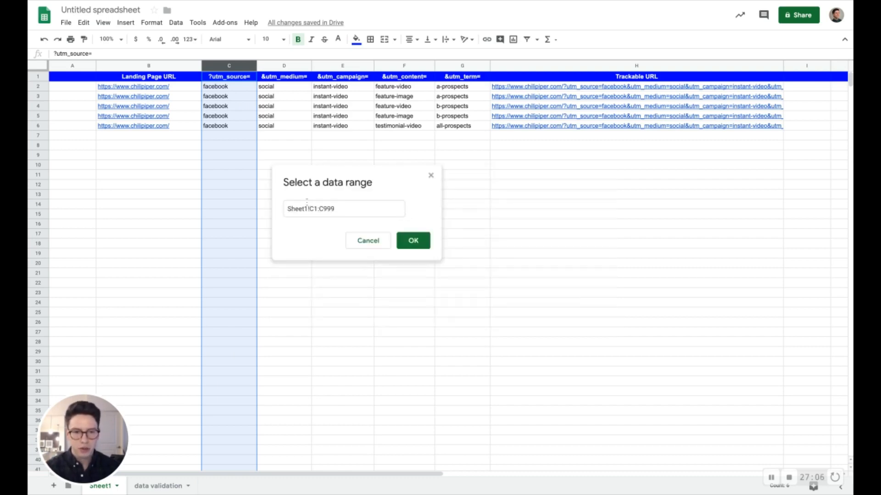
{"action": "left_click", "coordinate": [361, 241]}
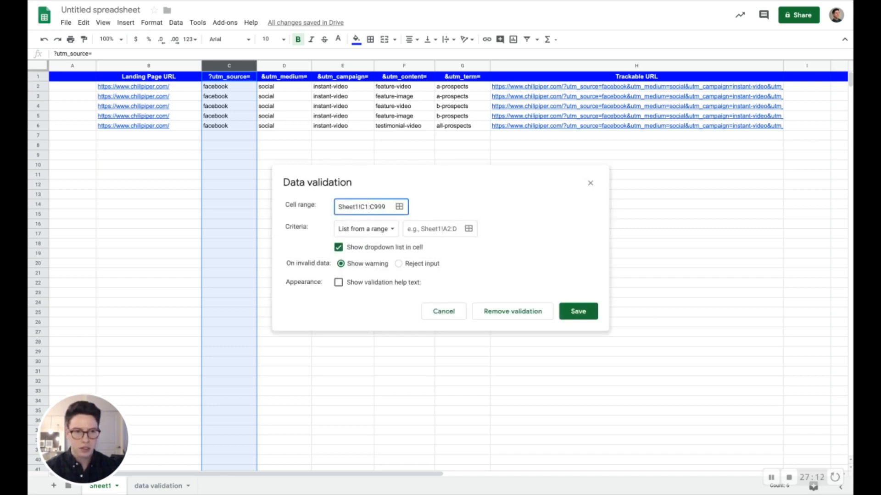
{"action": "key", "text": "BackSpace"}
{"action": "type", "text": "2"}
{"action": "left_click", "coordinate": [390, 234]}
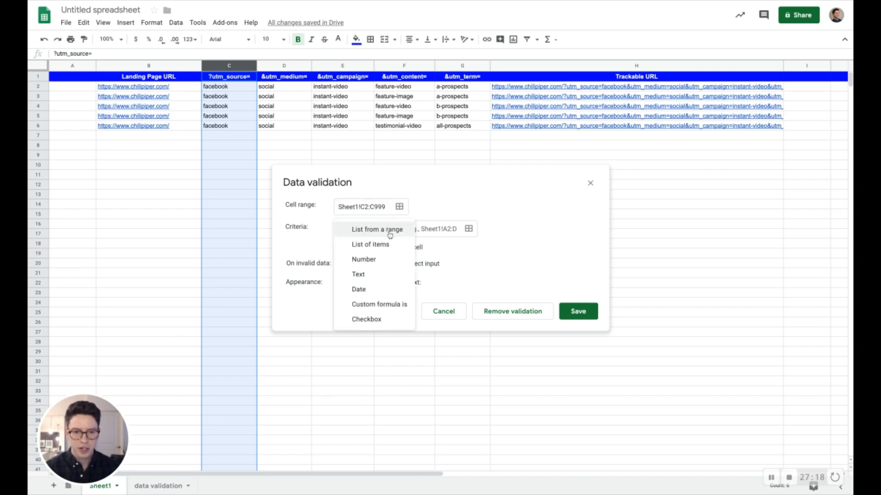
{"action": "left_click", "coordinate": [374, 245]}
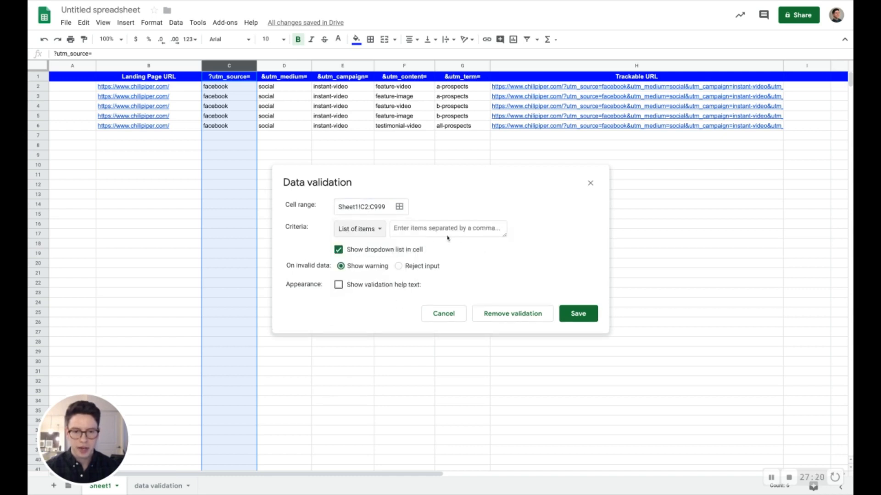
{"action": "left_click", "coordinate": [384, 232]}
{"action": "left_click", "coordinate": [367, 215]}
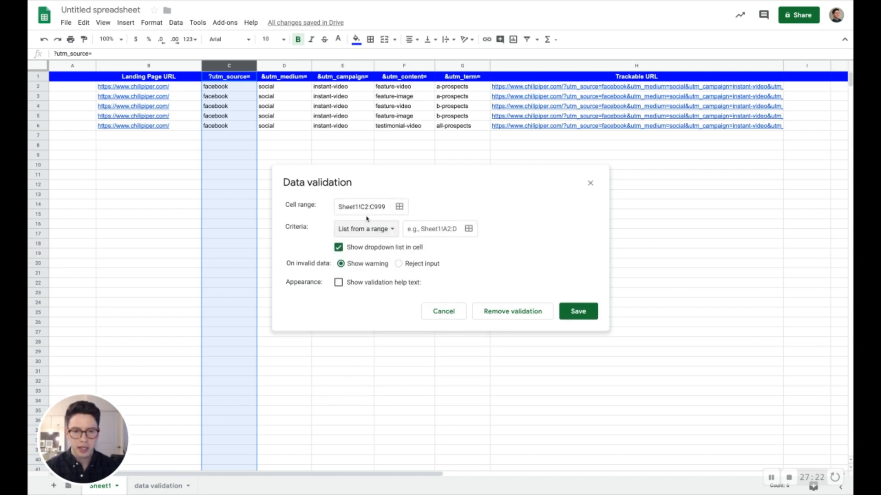
Use B3:B6 of the data validation sheet as the list range for the utm_source rule and save it.
{"action": "left_click", "coordinate": [429, 231]}
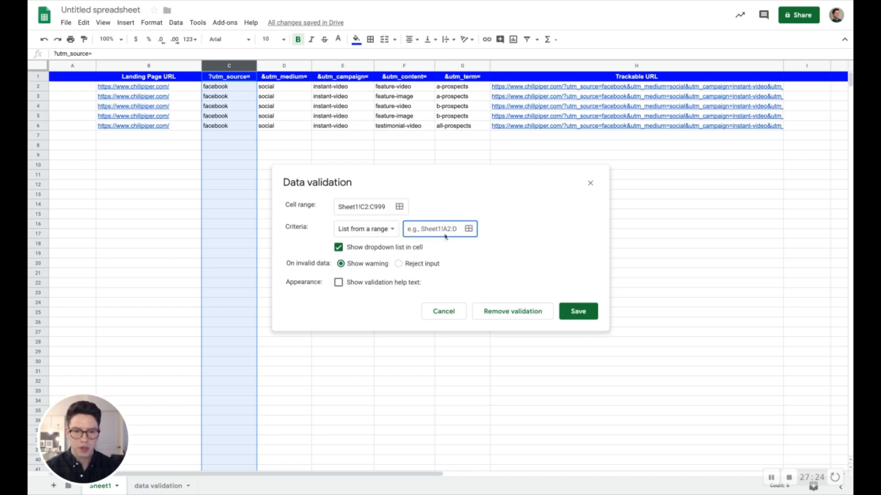
{"action": "left_click", "coordinate": [468, 228]}
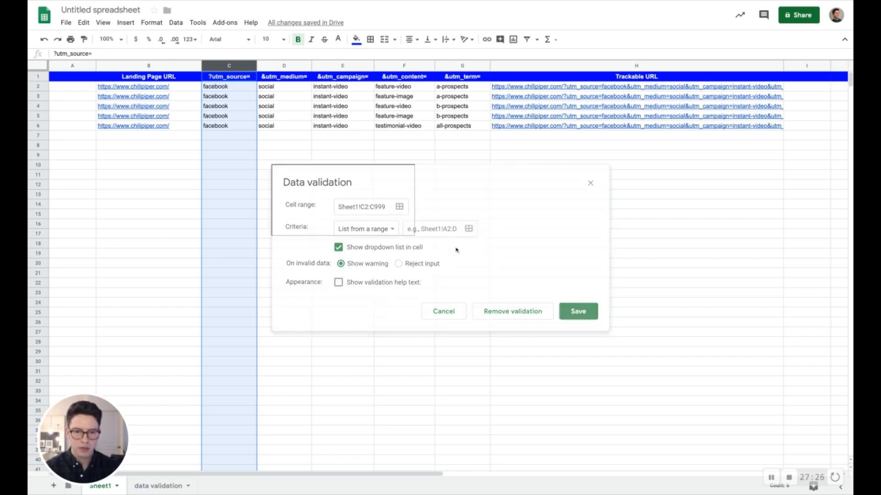
{"action": "left_click", "coordinate": [156, 486]}
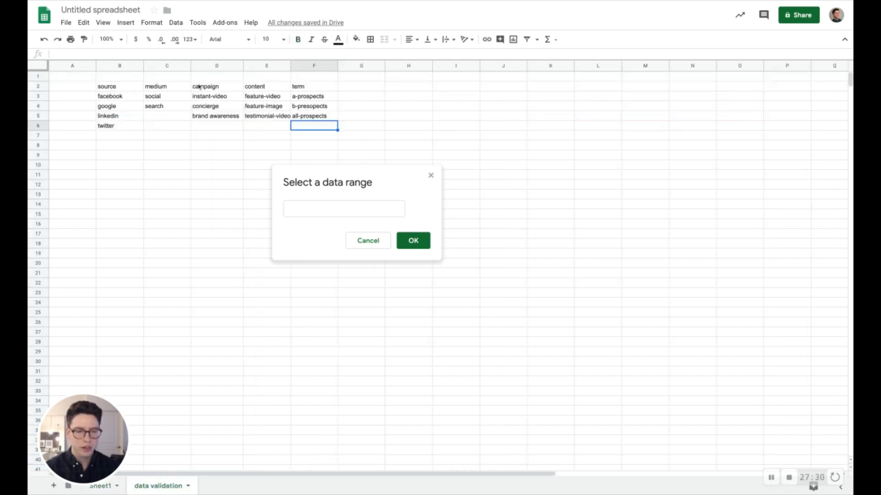
{"action": "left_click", "coordinate": [113, 99]}
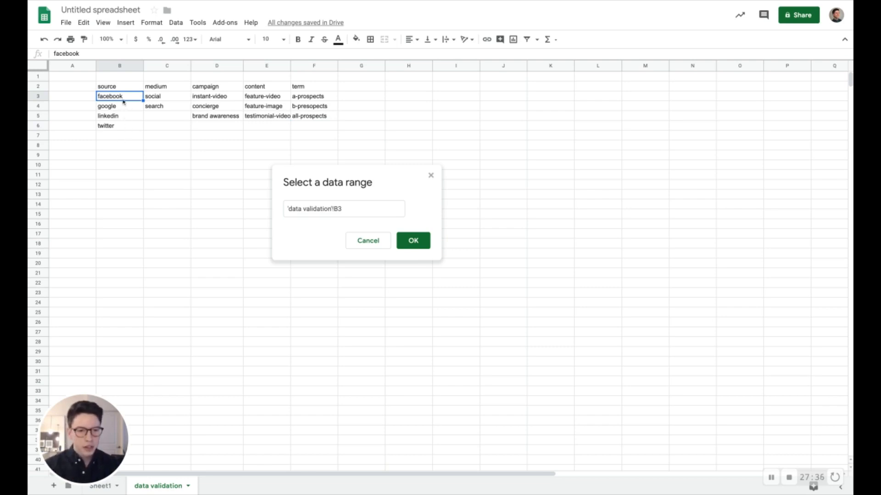
{"action": "key", "text": "shift+Down"}
{"action": "key", "text": "shift+Down"}
{"action": "key", "text": "shift+Down"}
{"action": "key", "text": "shift+Down"}
{"action": "key", "text": "shift+Down"}
{"action": "key", "text": "shift+Up"}
{"action": "key", "text": "shift+Up"}
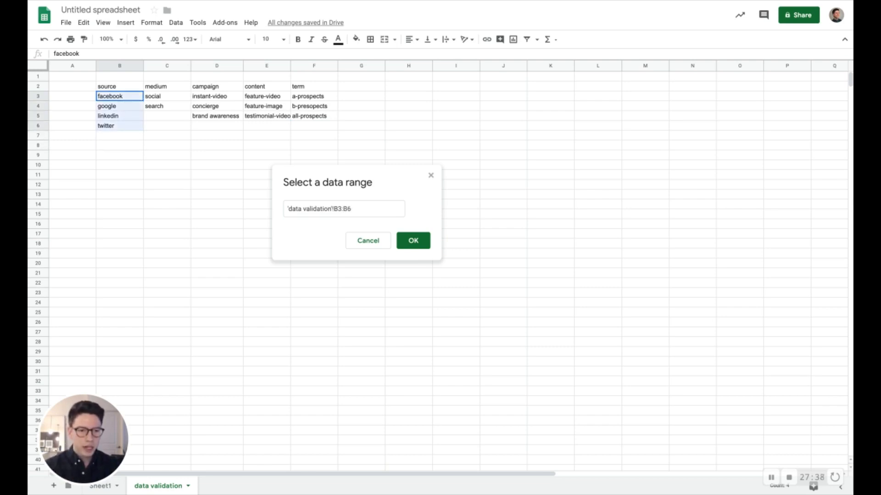
{"action": "left_click", "coordinate": [415, 243]}
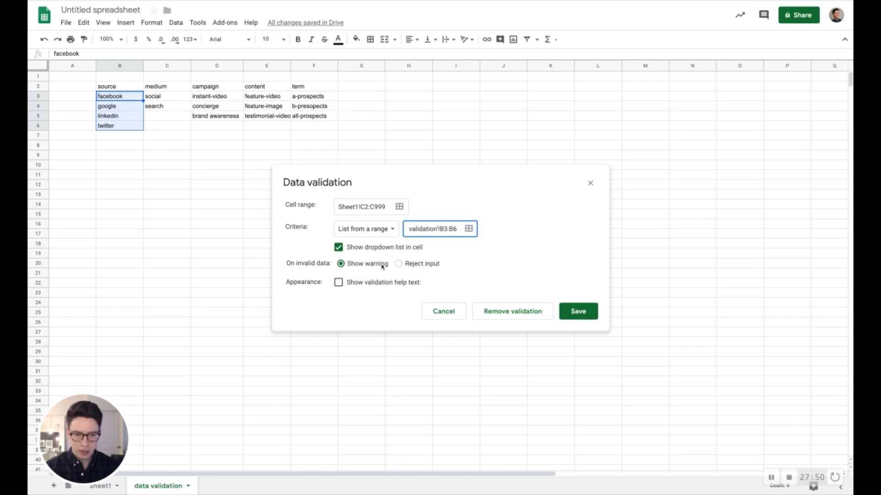
{"action": "left_click", "coordinate": [571, 314]}
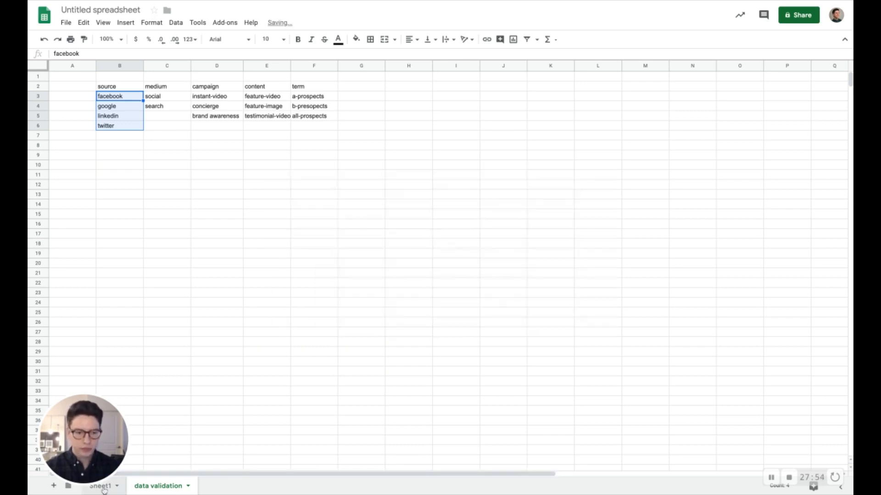
{"action": "left_click", "coordinate": [105, 489]}
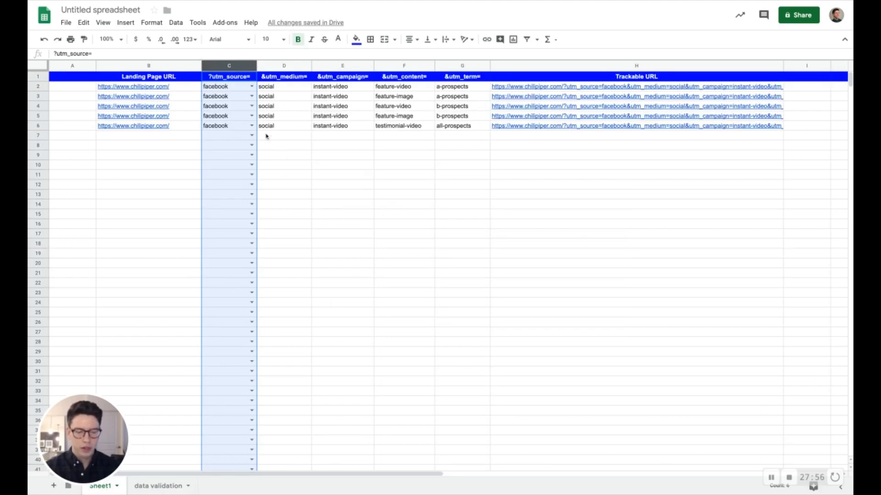
{"action": "left_click", "coordinate": [286, 215]}
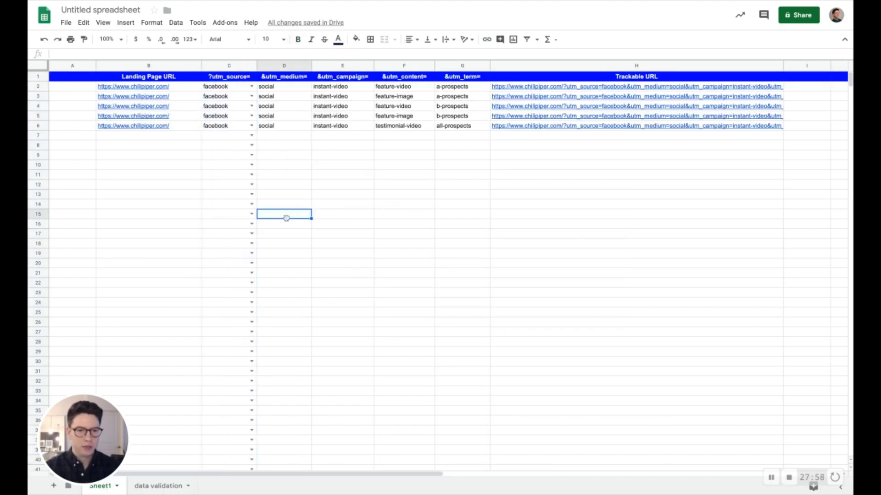
{"action": "left_click", "coordinate": [137, 128]}
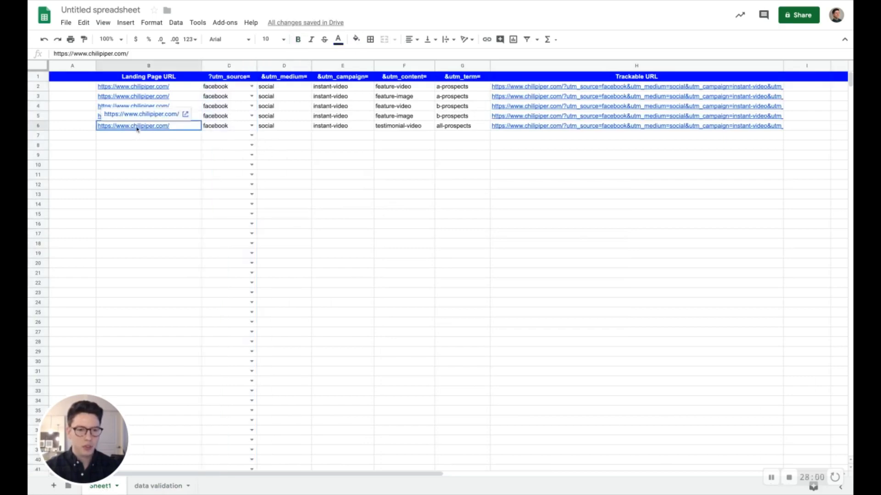
{"action": "left_click", "coordinate": [137, 135]}
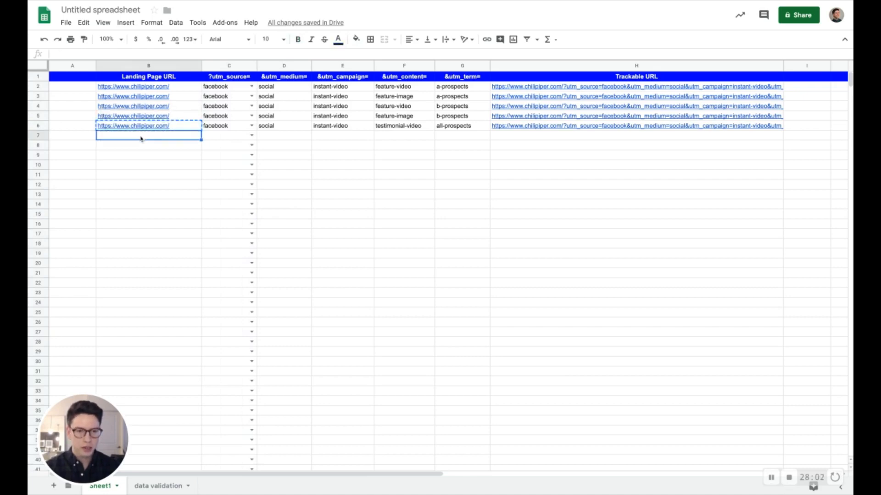
{"action": "type", "text": "https://www.chilipiper.com/"}
Try the utm_source dropdown in C7 by choosing facebook, and change the selection to google.
{"action": "left_click", "coordinate": [251, 135]}
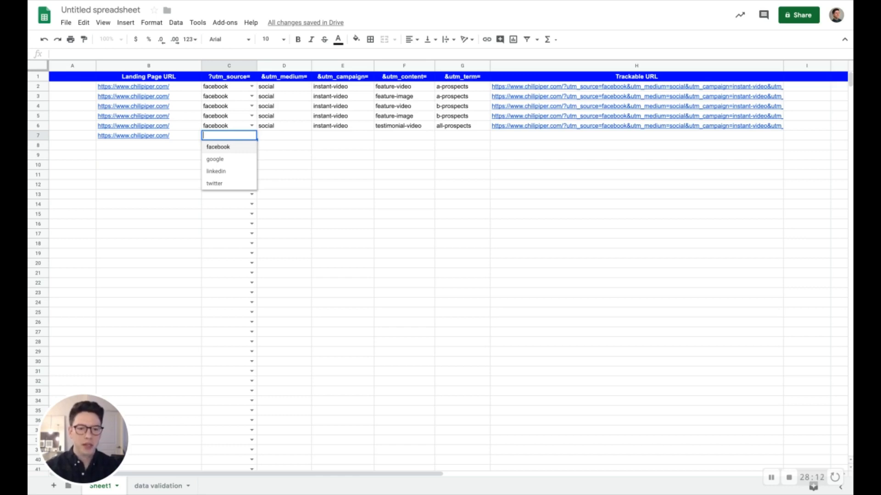
{"action": "left_click", "coordinate": [235, 150]}
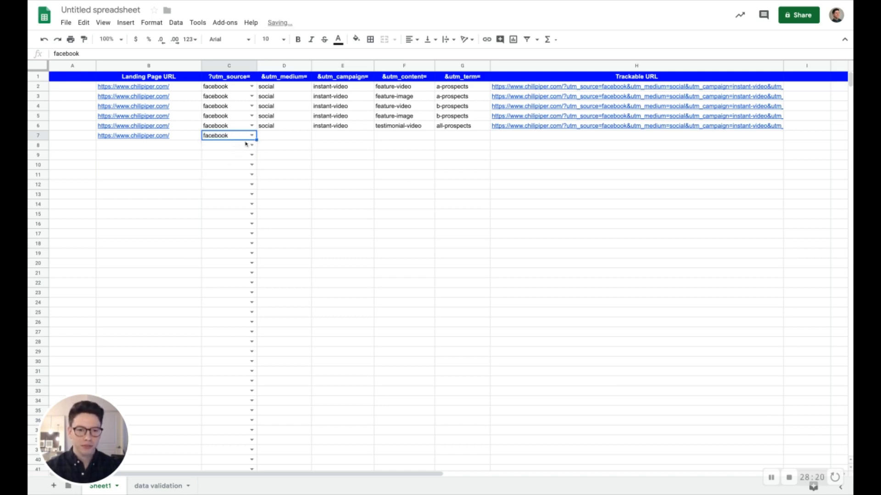
{"action": "left_click", "coordinate": [251, 135]}
{"action": "left_click", "coordinate": [237, 163]}
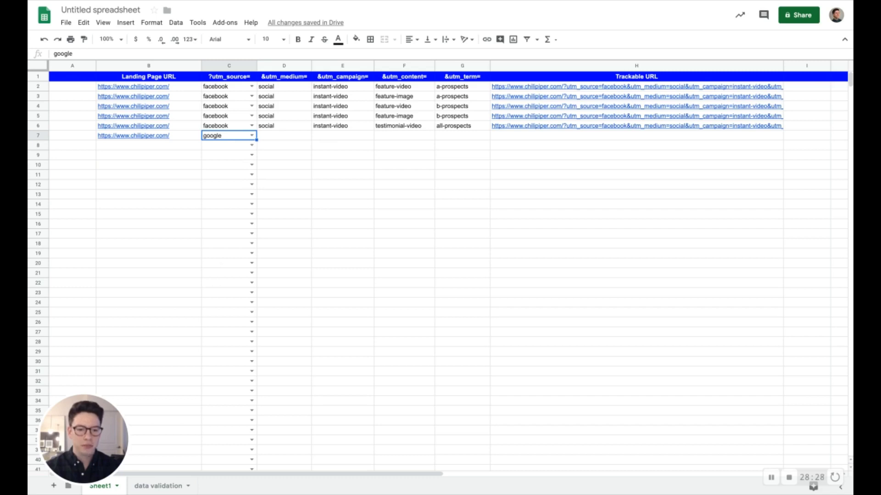
Add quora to the source list in cell B7 of the data validation sheet.
{"action": "left_click", "coordinate": [158, 485]}
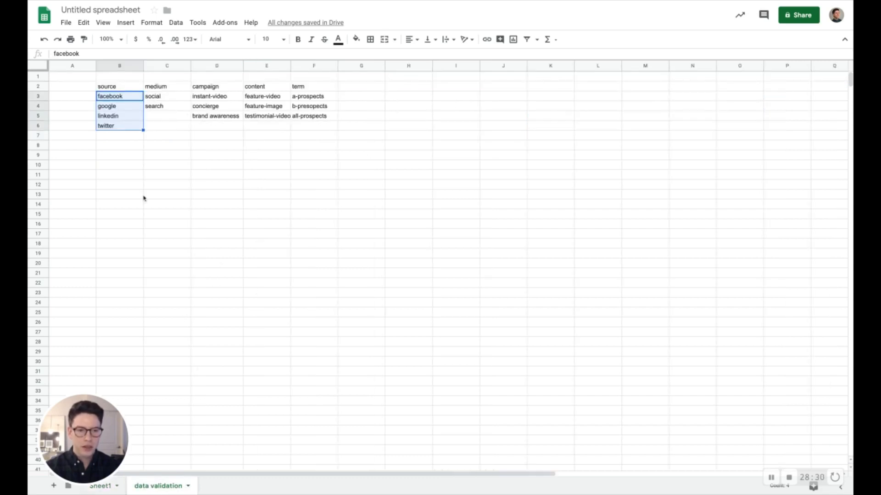
{"action": "left_click", "coordinate": [132, 138]}
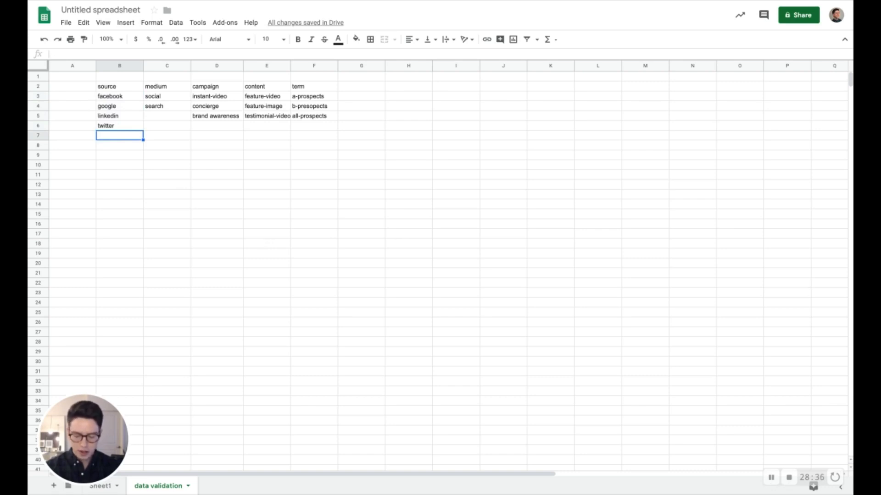
{"action": "type", "text": "quora"}
{"action": "key", "text": "Return"}
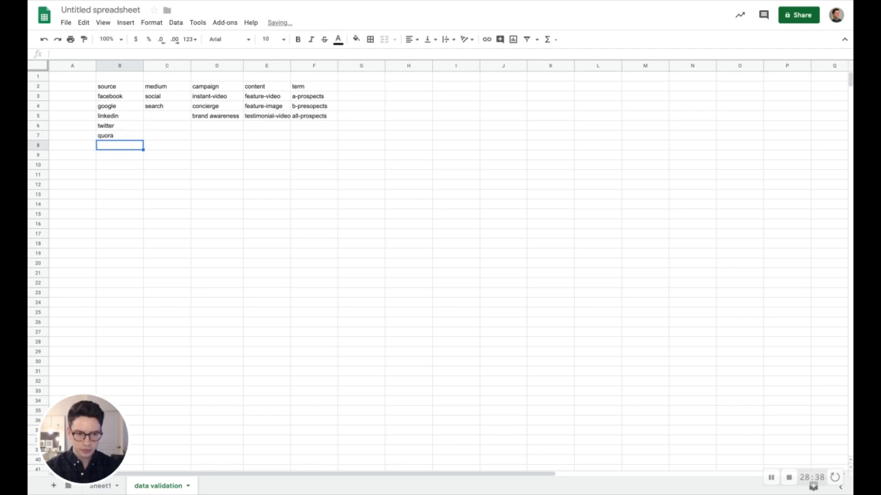
Check whether the utm_source dropdown in C8 of Sheet1 offers quora, and compare it with the source list on the data validation sheet.
{"action": "left_click", "coordinate": [100, 486]}
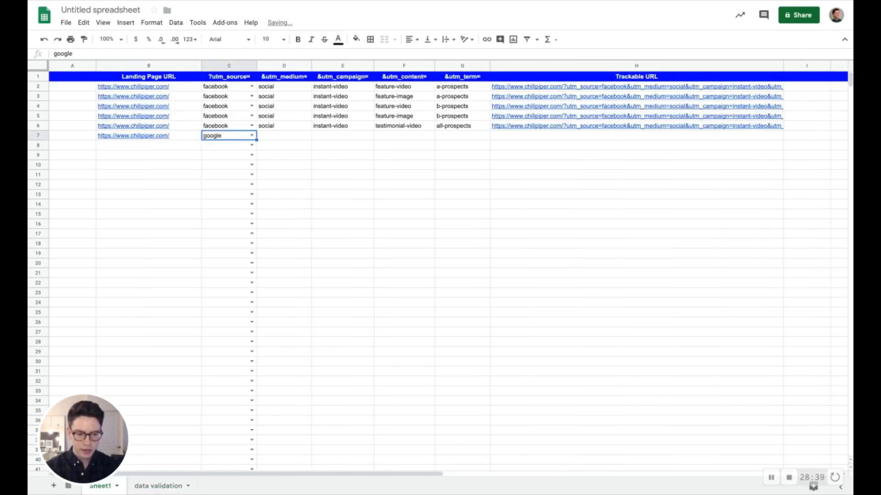
{"action": "left_click", "coordinate": [250, 145]}
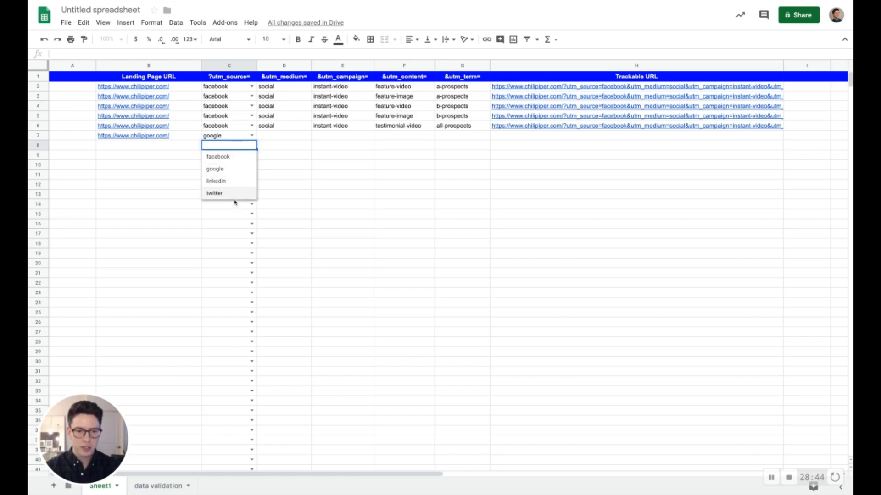
{"action": "left_click", "coordinate": [273, 204]}
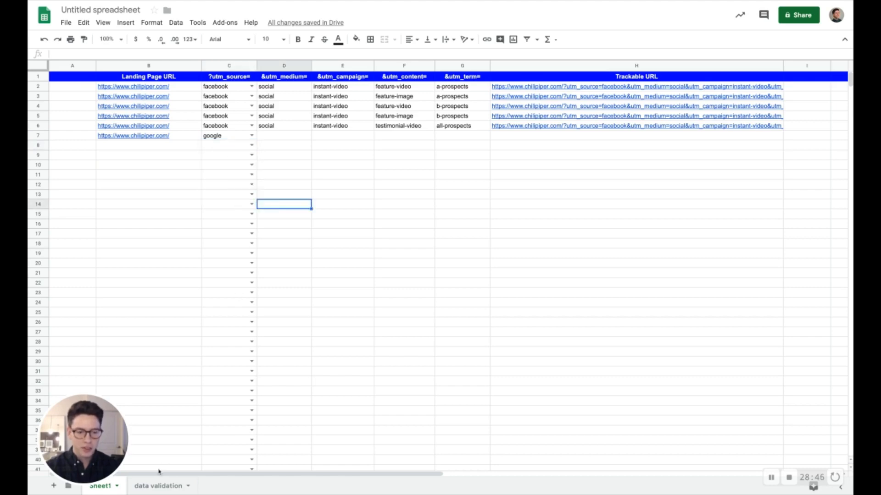
{"action": "left_click", "coordinate": [158, 486]}
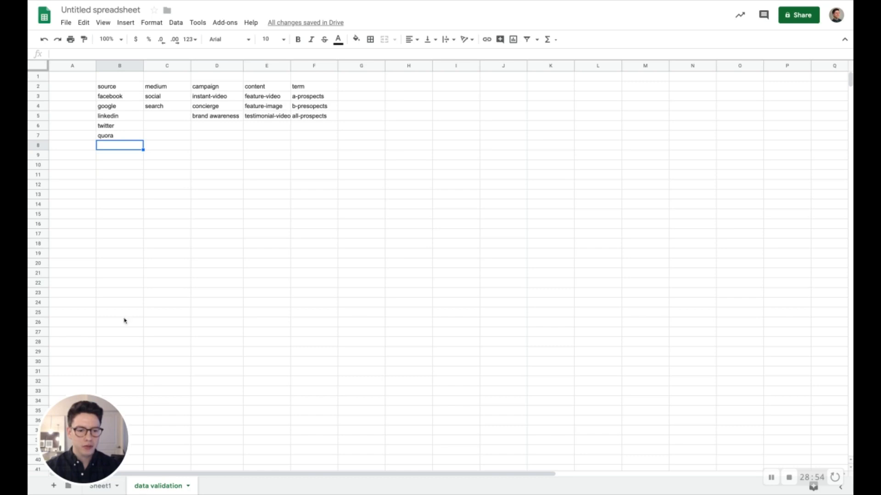
{"action": "left_click", "coordinate": [111, 489]}
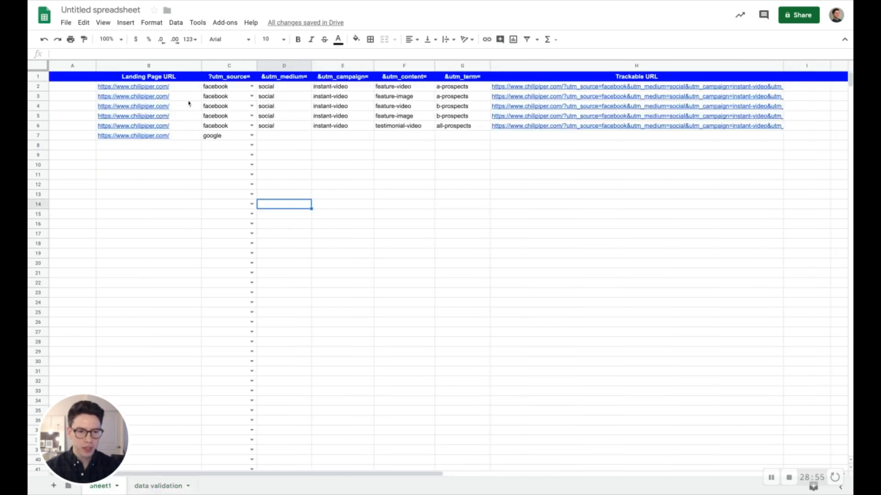
{"action": "left_click", "coordinate": [230, 66]}
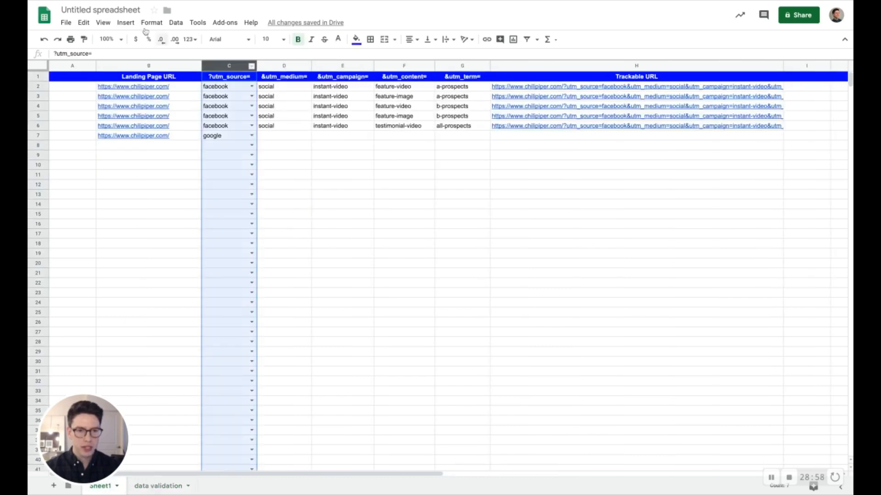
{"action": "left_click", "coordinate": [176, 22]}
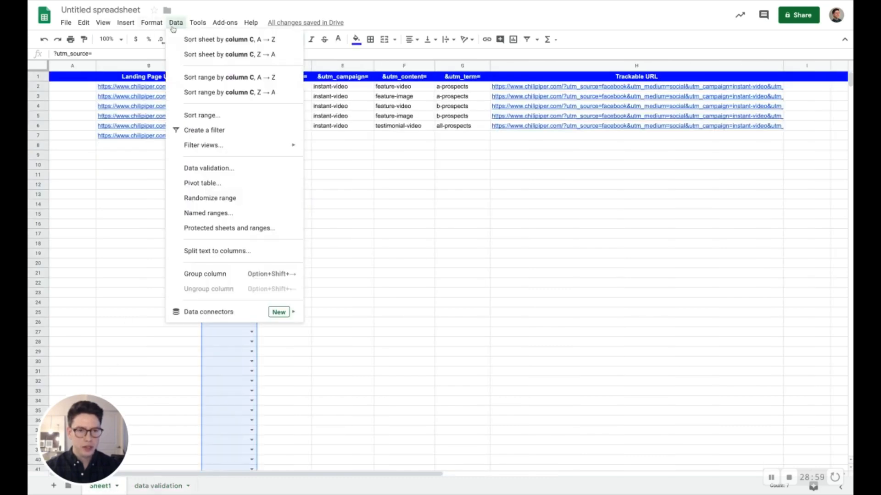
{"action": "left_click", "coordinate": [209, 168]}
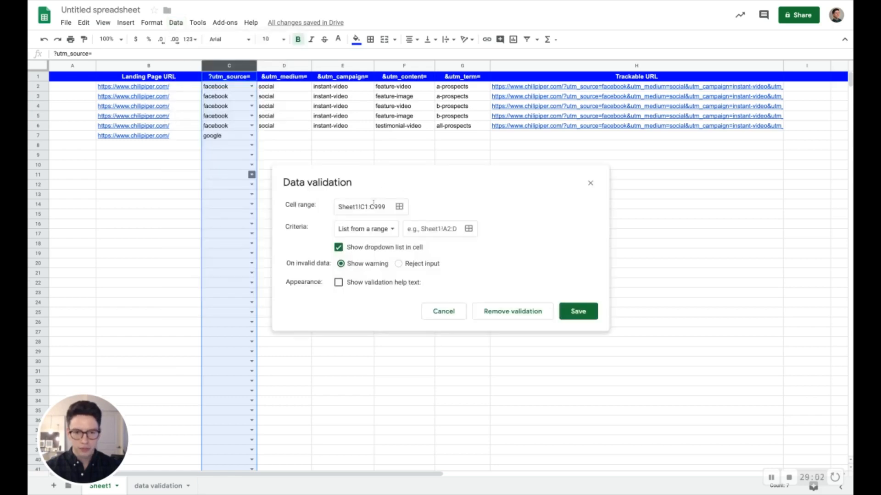
{"action": "left_click", "coordinate": [444, 311]}
Inspect the data validation rule applied to cell C2 on Sheet1 and leave it as it is.
{"action": "left_click", "coordinate": [229, 87]}
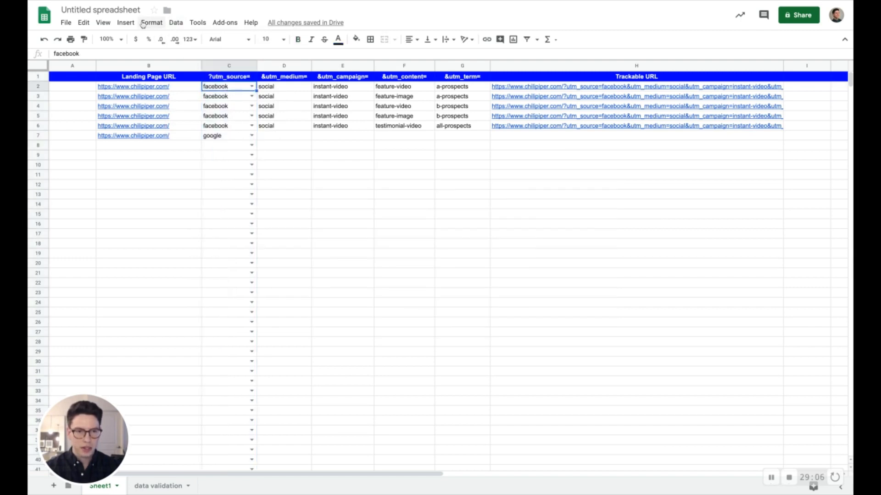
{"action": "left_click", "coordinate": [175, 22]}
{"action": "left_click", "coordinate": [208, 136]}
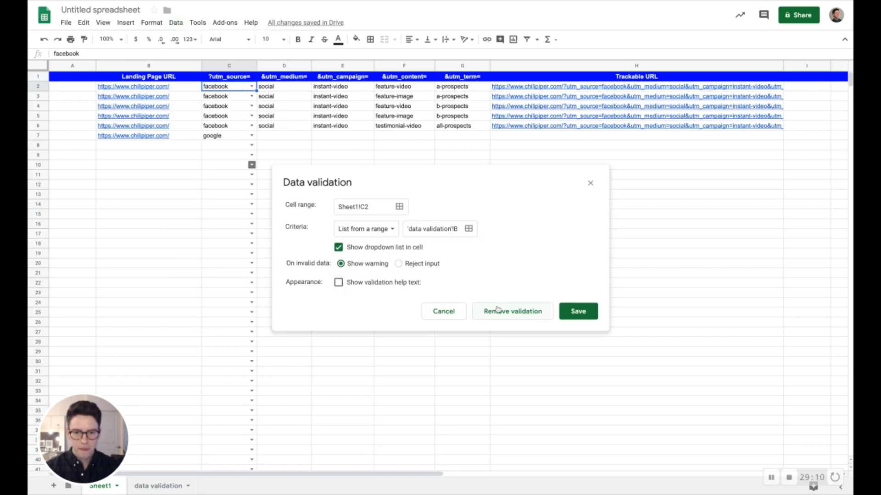
{"action": "left_click", "coordinate": [454, 312]}
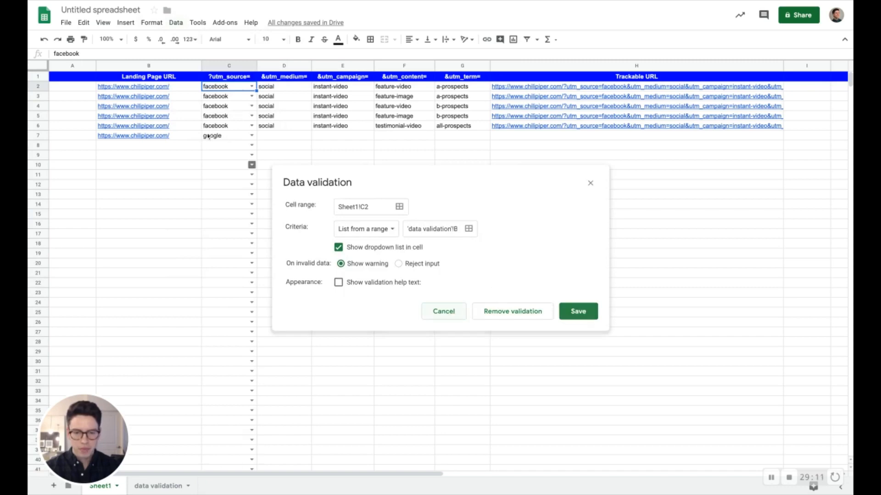
Remove the data validation from the whole utm_source column C on Sheet1.
{"action": "left_click", "coordinate": [229, 66]}
{"action": "left_click", "coordinate": [176, 23]}
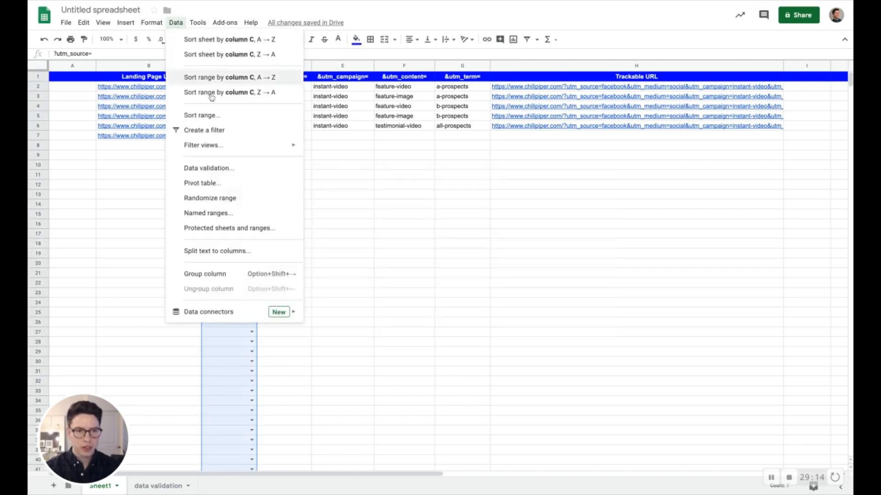
{"action": "left_click", "coordinate": [211, 169]}
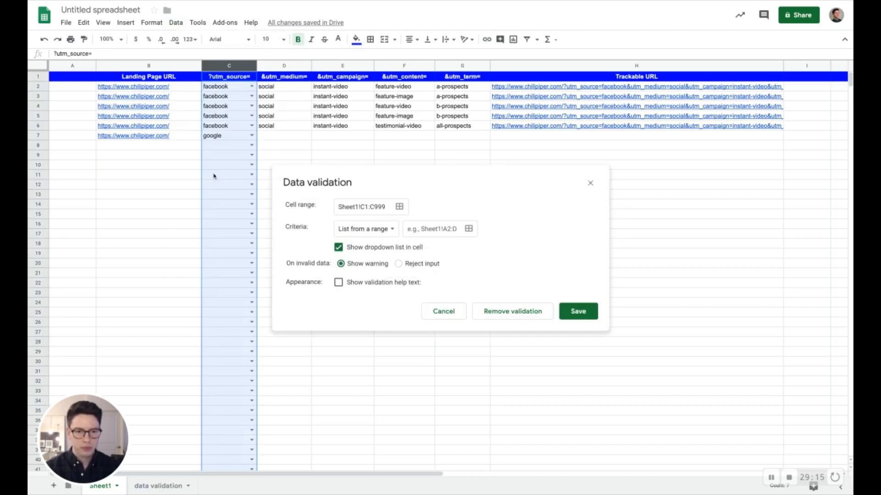
{"action": "left_click", "coordinate": [502, 314]}
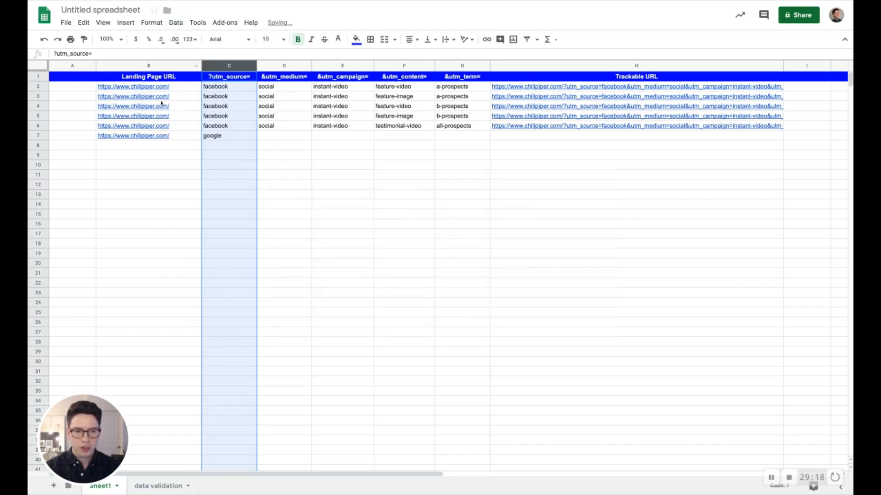
Start a list-from-a-range validation for Sheet1!C2:C999 and begin choosing its source range on the data validation sheet.
{"action": "left_click", "coordinate": [175, 22]}
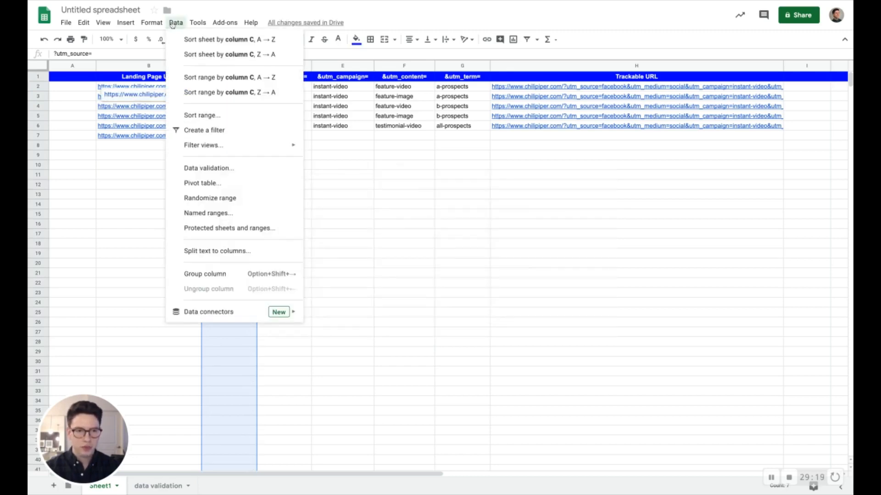
{"action": "left_click", "coordinate": [250, 169]}
{"action": "left_click", "coordinate": [369, 208]}
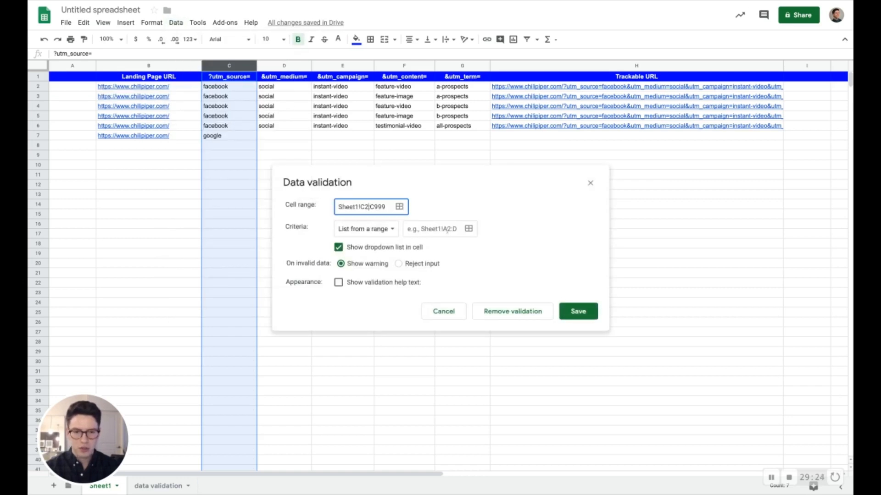
{"action": "left_click", "coordinate": [468, 229]}
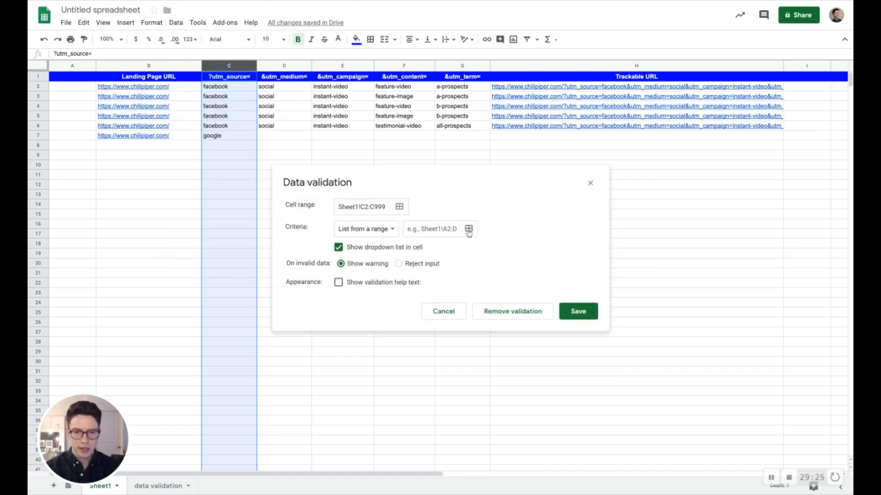
{"action": "left_click", "coordinate": [162, 486]}
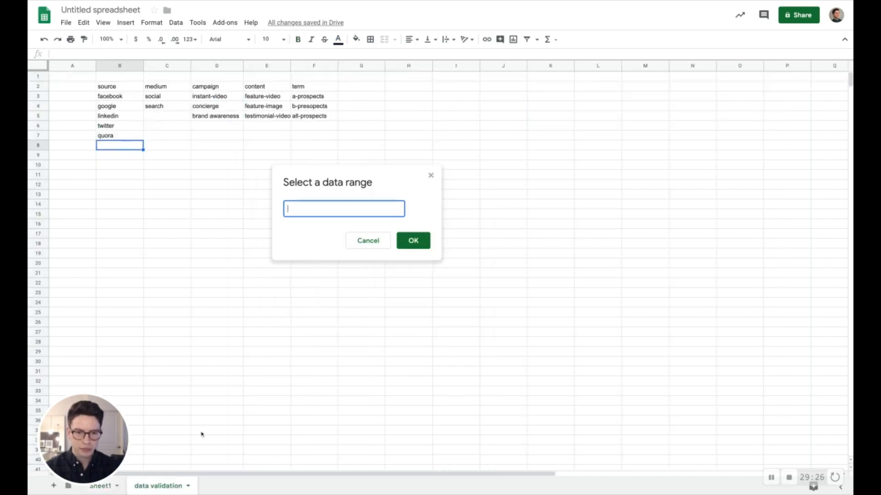
Try selecting B3:B26 on the data validation sheet as the source range.
{"action": "left_click", "coordinate": [123, 98]}
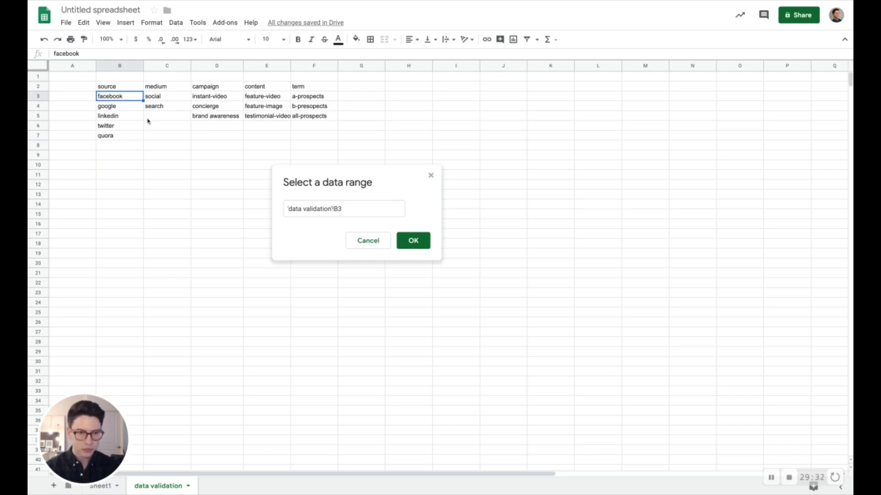
{"action": "left_click_drag", "start_coordinate": [131, 98], "coordinate": [133, 322]}
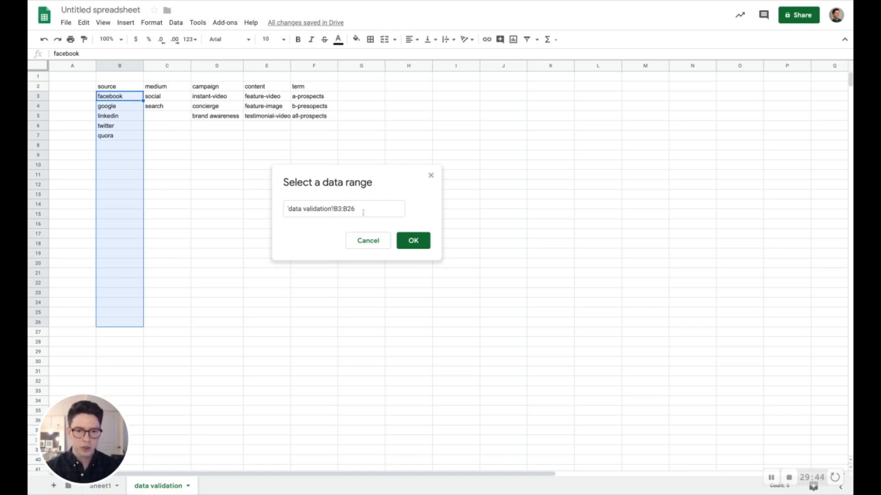
{"action": "left_click", "coordinate": [164, 164]}
Try jumping the cell selection between the ends of the source list, the header row and the last row of column B.
{"action": "left_click", "coordinate": [112, 96]}
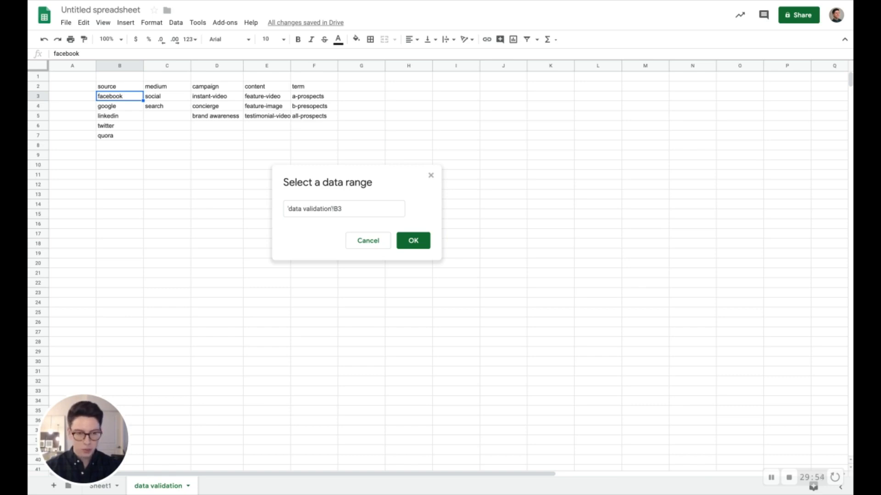
{"action": "key", "text": "super+Down"}
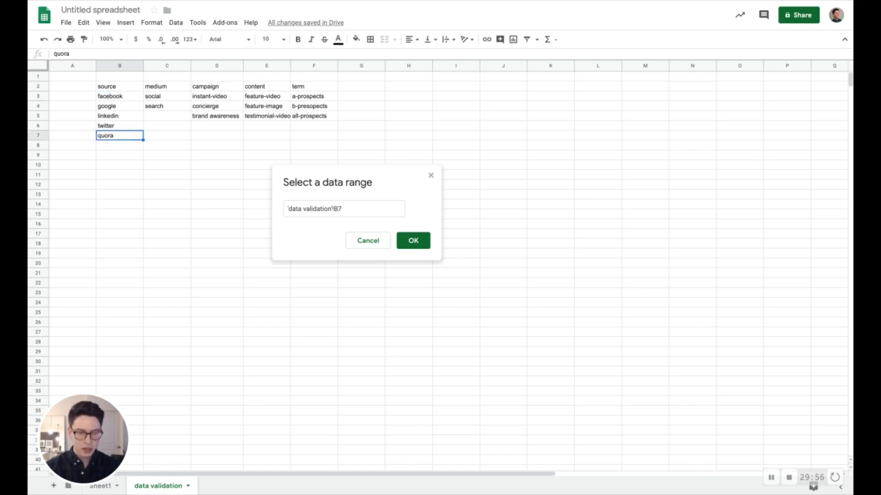
{"action": "key", "text": "super+Up"}
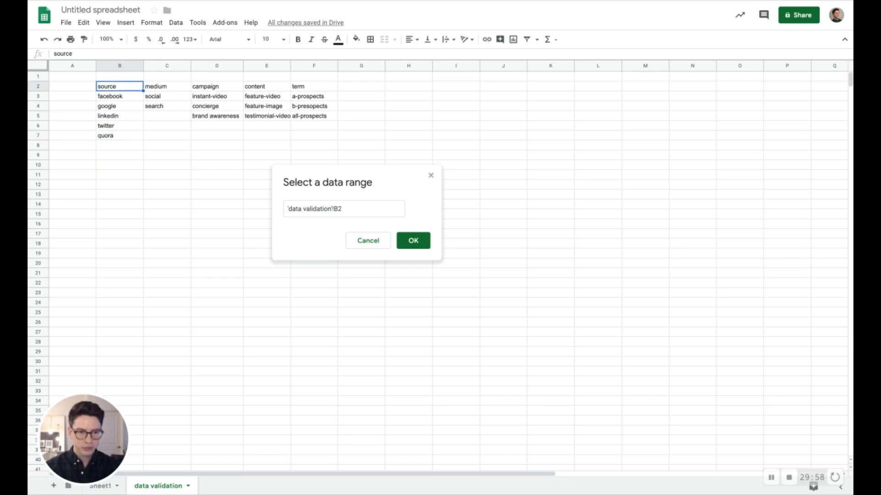
{"action": "key", "text": "super+Right"}
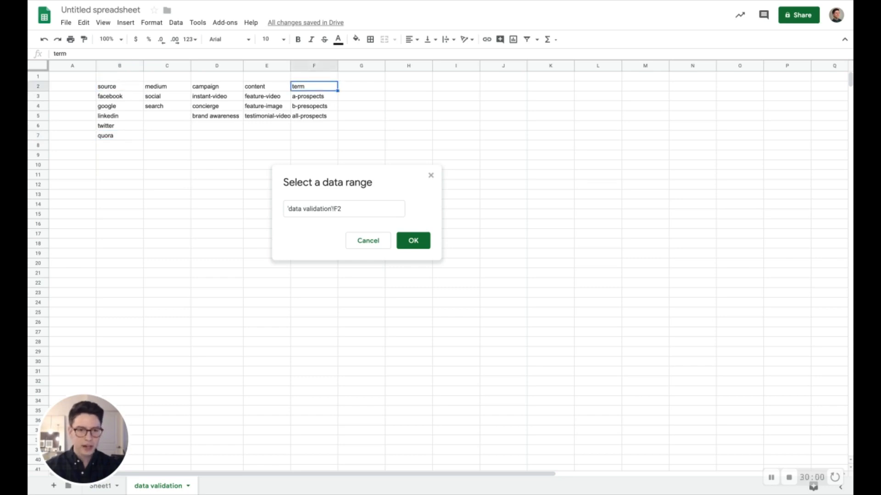
{"action": "key", "text": "super+Left"}
{"action": "key", "text": "Down"}
{"action": "key", "text": "super+Down"}
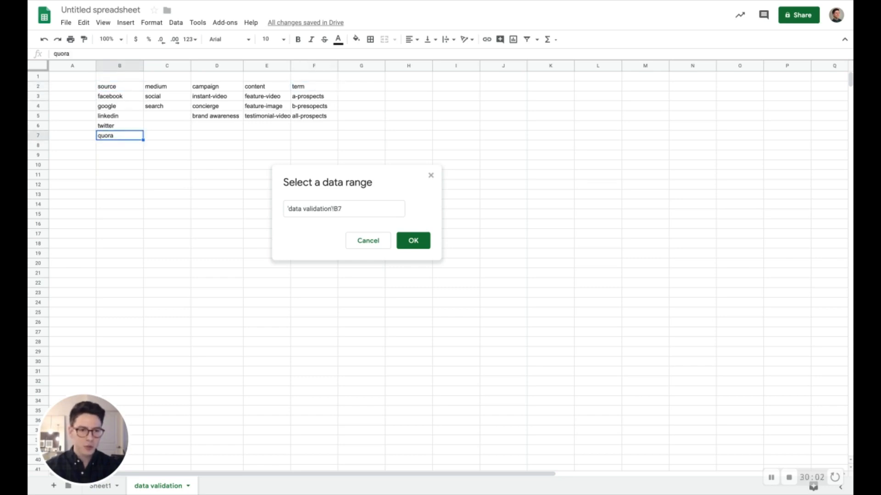
{"action": "key", "text": "super+Up"}
{"action": "key", "text": "super+Right"}
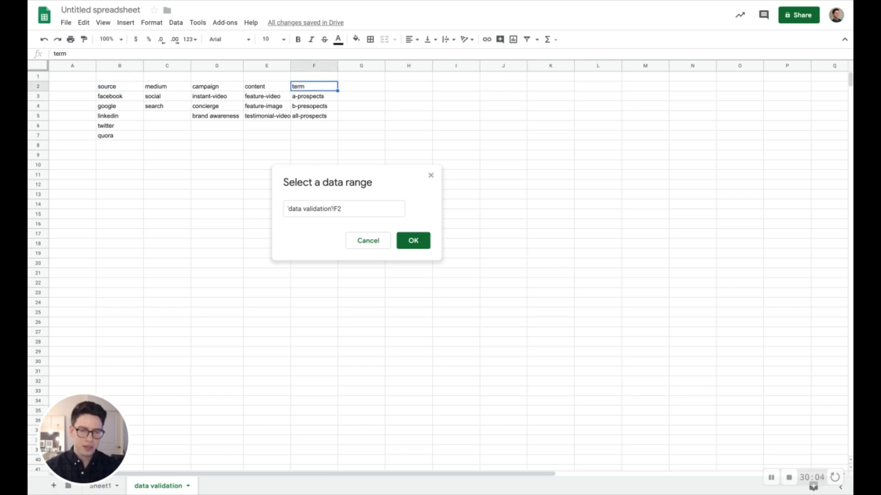
{"action": "key", "text": "Down"}
{"action": "key", "text": "super+Left"}
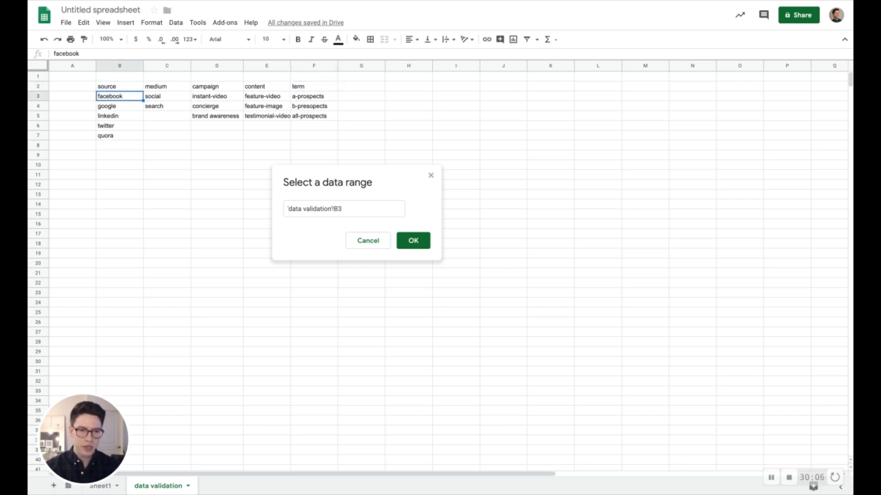
{"action": "key", "text": "super+Down"}
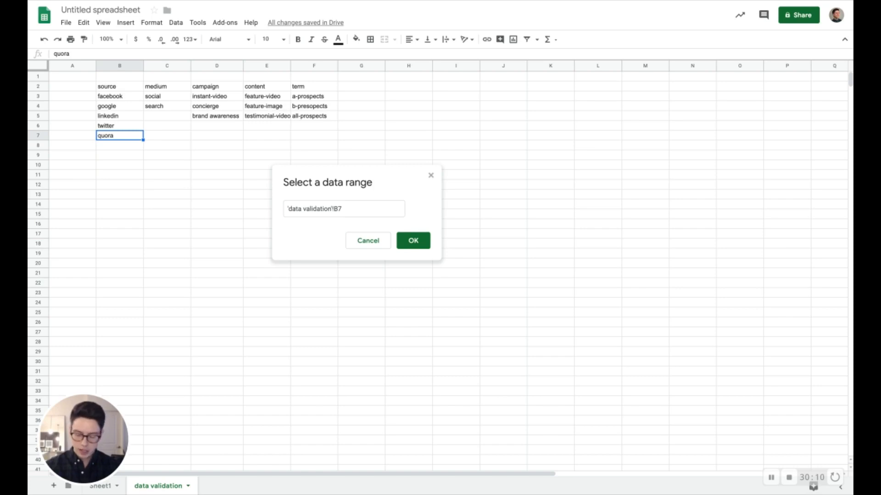
{"action": "key", "text": "super+Down"}
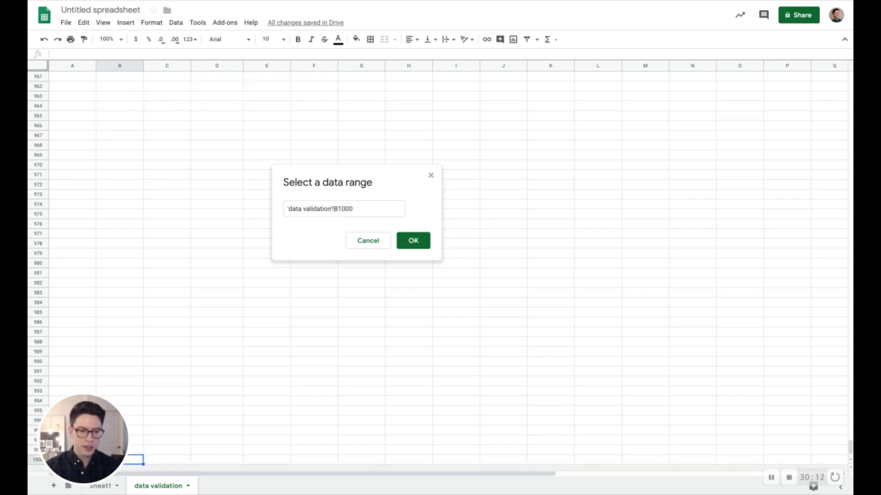
{"action": "key", "text": "super+Up"}
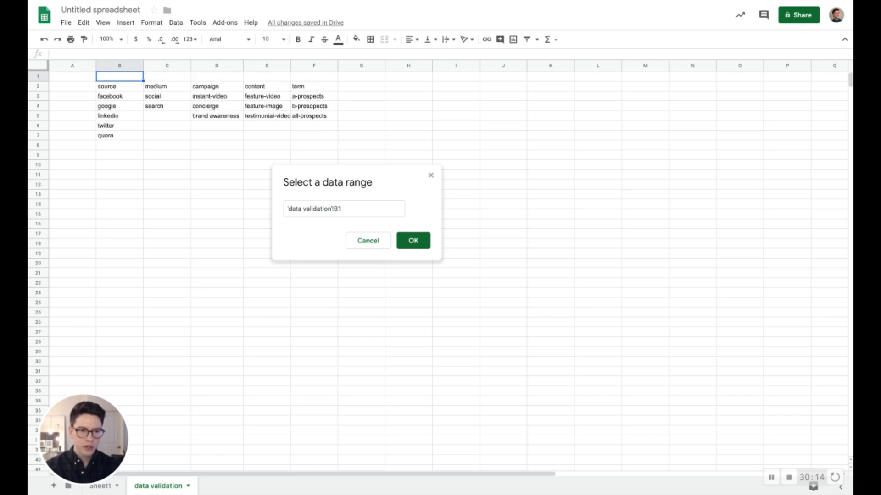
Set the rule's source range to 'data validation'!B3:B1000 and save the validation.
{"action": "key", "text": "Down"}
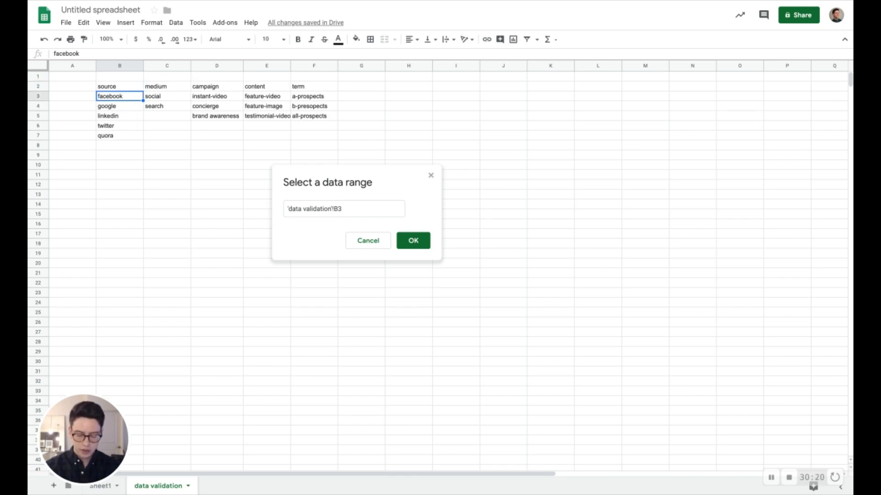
{"action": "key", "text": "super+shift+Down"}
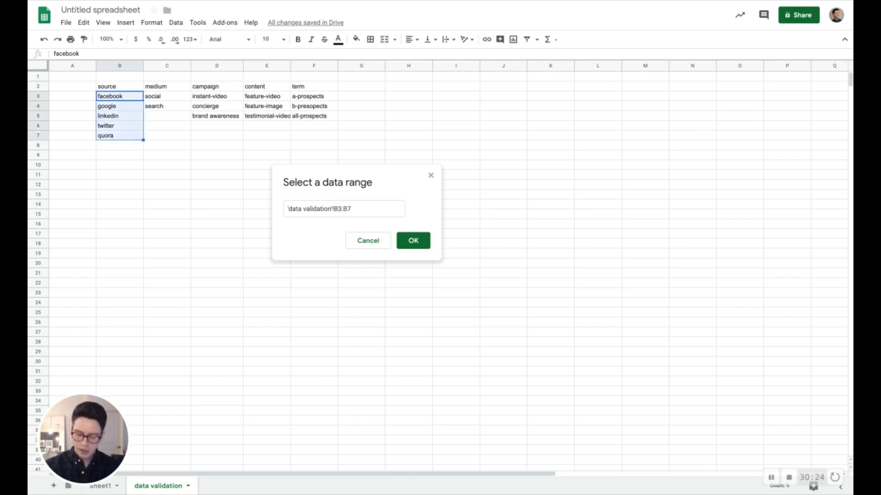
{"action": "key", "text": "super+shift+Down"}
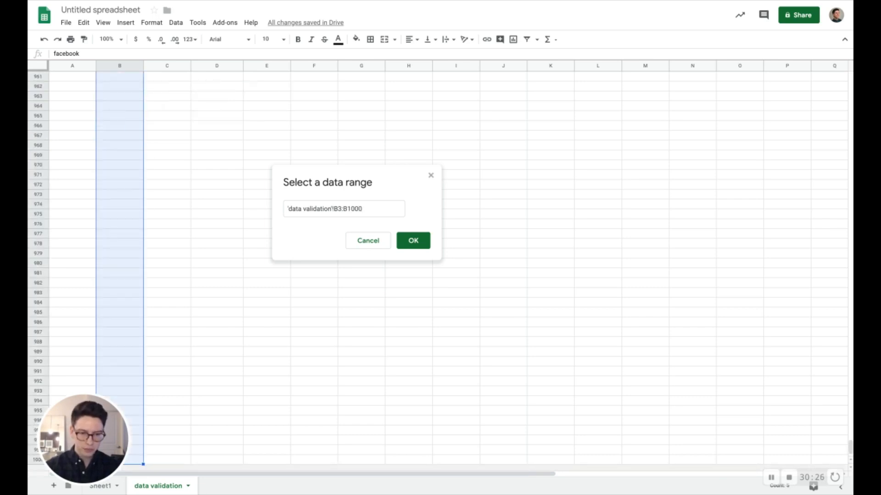
{"action": "left_click", "coordinate": [403, 236]}
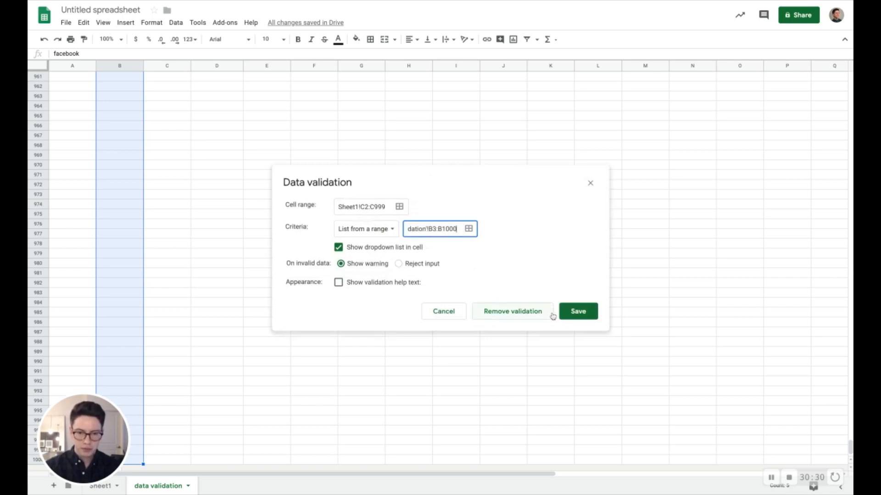
{"action": "left_click", "coordinate": [573, 316]}
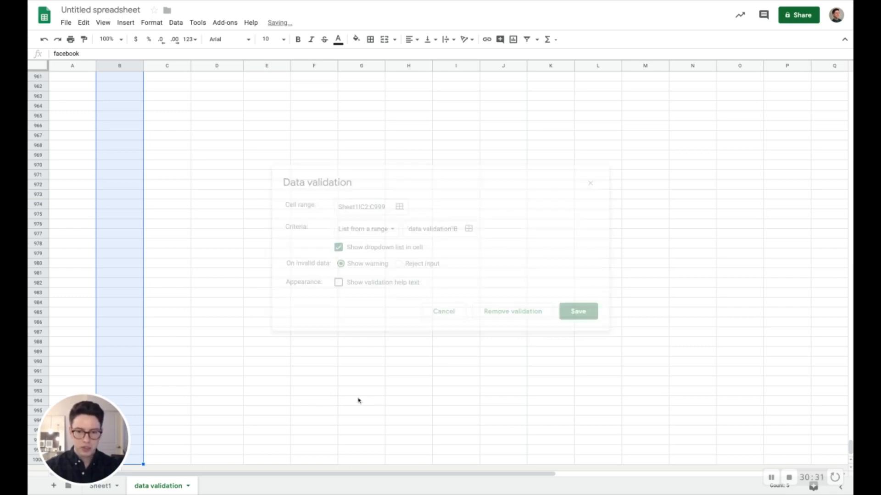
Choose google from the utm_source dropdown in C8 of Sheet1, and change the selection to quora.
{"action": "left_click", "coordinate": [109, 488]}
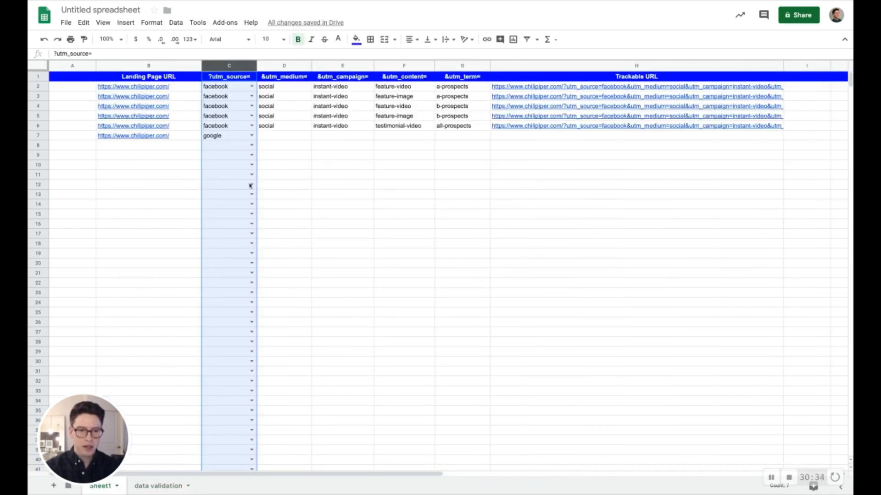
{"action": "left_click", "coordinate": [252, 145]}
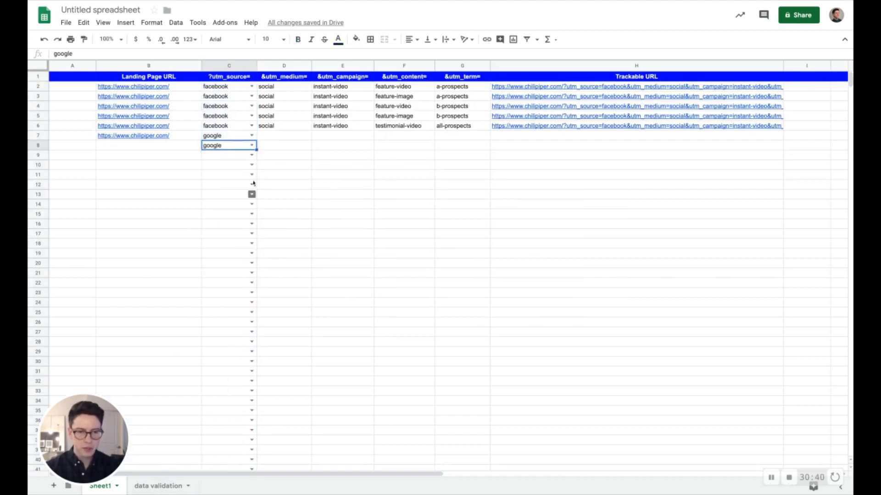
{"action": "left_click", "coordinate": [251, 148]}
{"action": "left_click", "coordinate": [233, 208]}
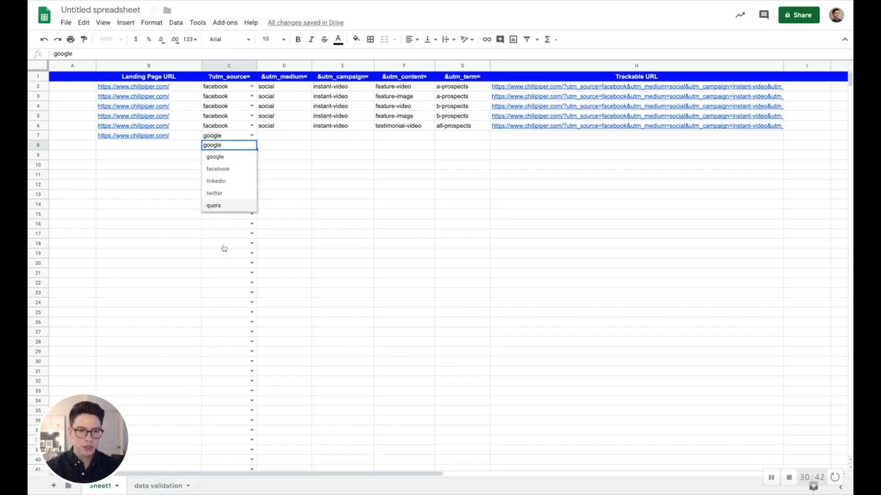
Add capterra to the end of the source list in B8 of the data validation sheet.
{"action": "left_click", "coordinate": [158, 486]}
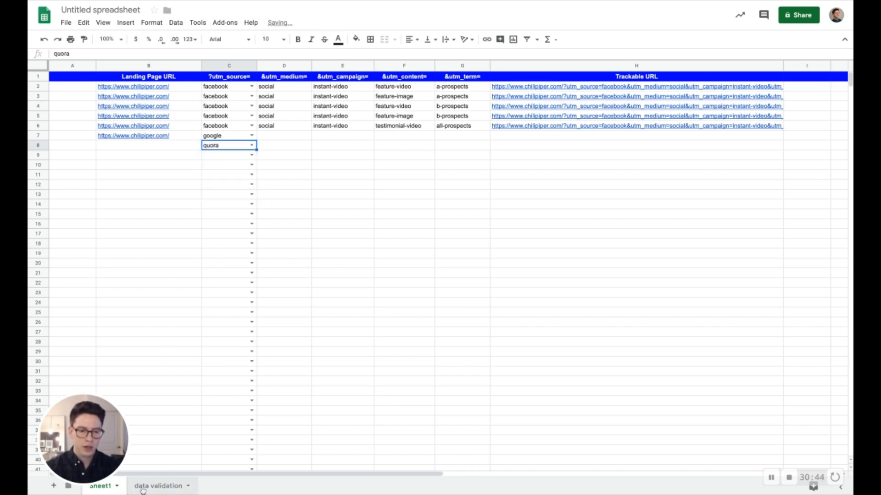
{"action": "scroll", "coordinate": [142, 136], "scroll_direction": "up", "scroll_amount": 10}
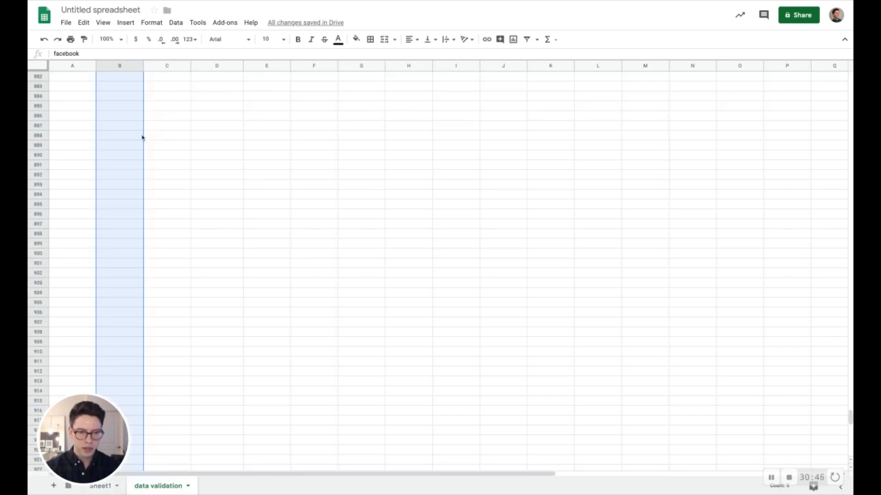
{"action": "left_click", "coordinate": [138, 137]}
{"action": "key", "text": "ctrl+Up"}
{"action": "key", "text": "Down"}
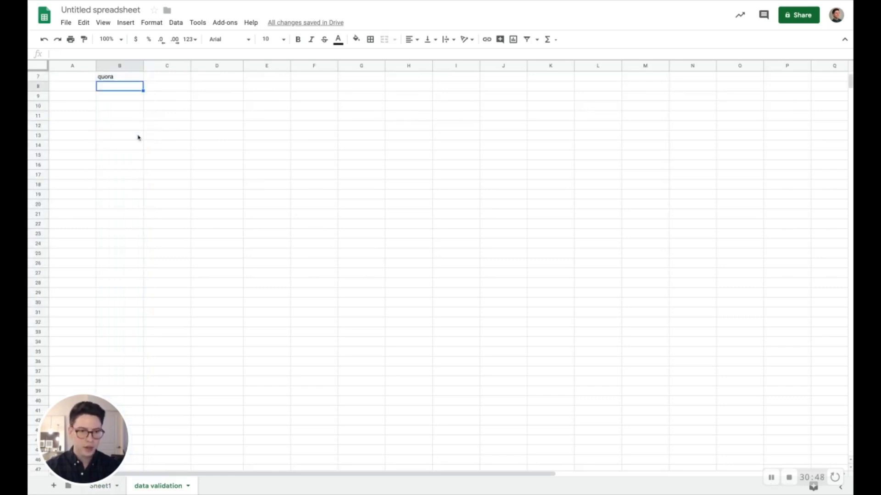
{"action": "scroll", "coordinate": [440, 266], "scroll_direction": "up", "scroll_amount": 2}
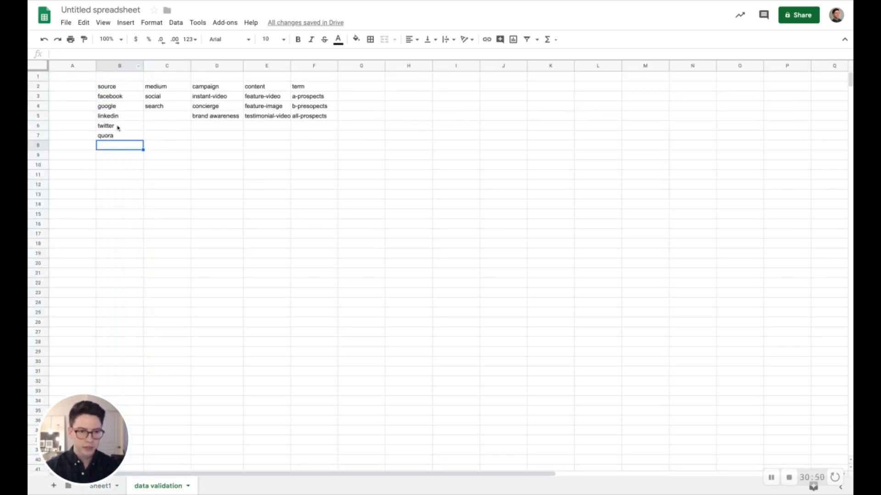
{"action": "type", "text": "capterra"}
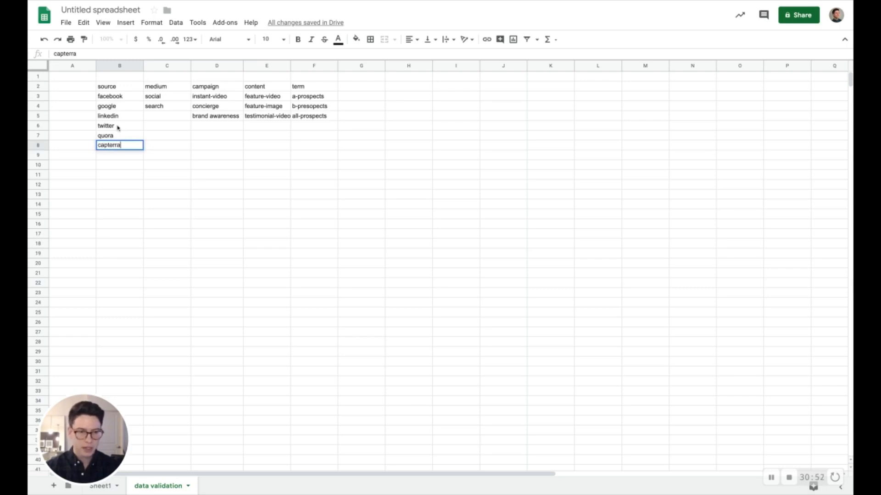
{"action": "key", "text": "Return"}
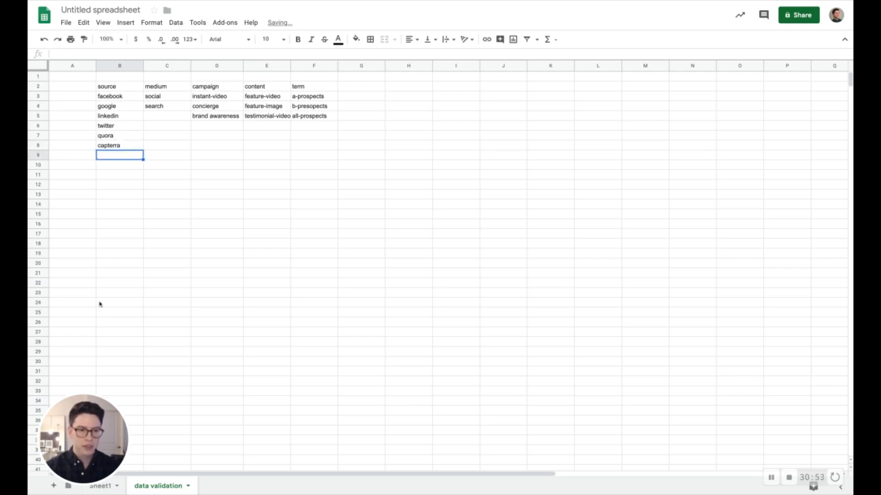
Check the options offered by the utm_source dropdown in C9 of Sheet1.
{"action": "left_click", "coordinate": [105, 487]}
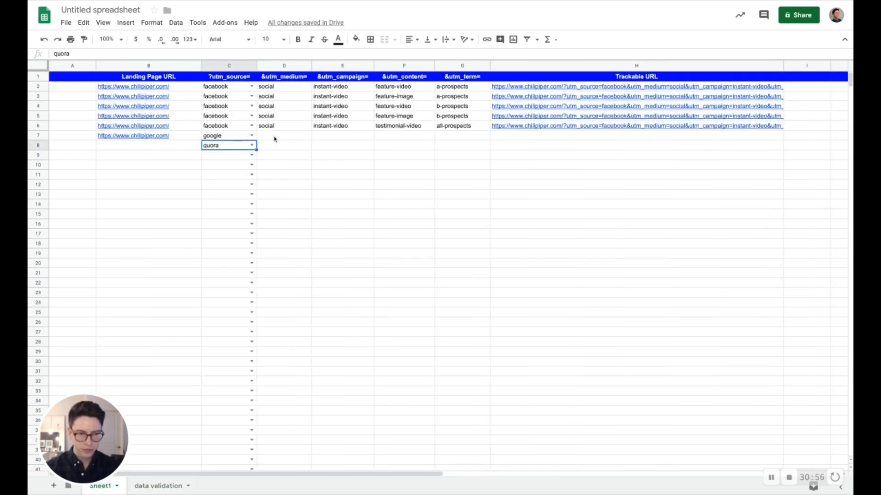
{"action": "left_click", "coordinate": [252, 155]}
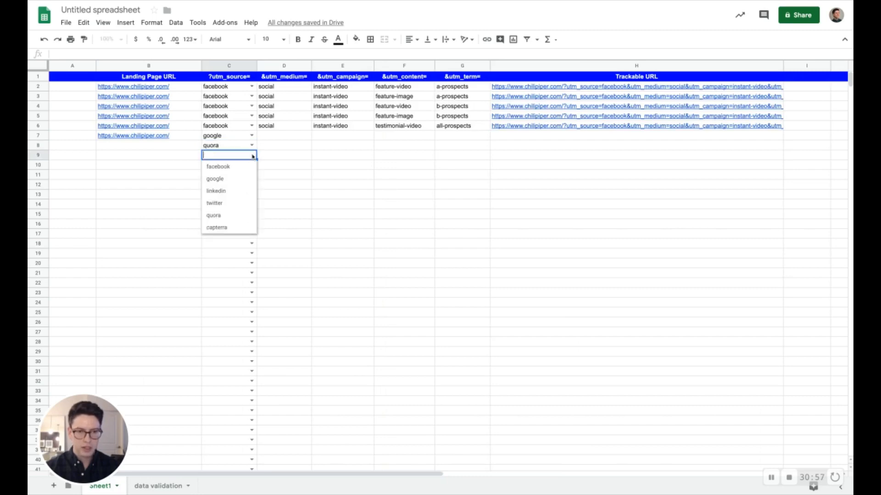
{"action": "left_click", "coordinate": [286, 138]}
Start a data validation rule for the utm_medium column with the cell range Sheet1!D2:D999.
{"action": "left_click", "coordinate": [282, 66]}
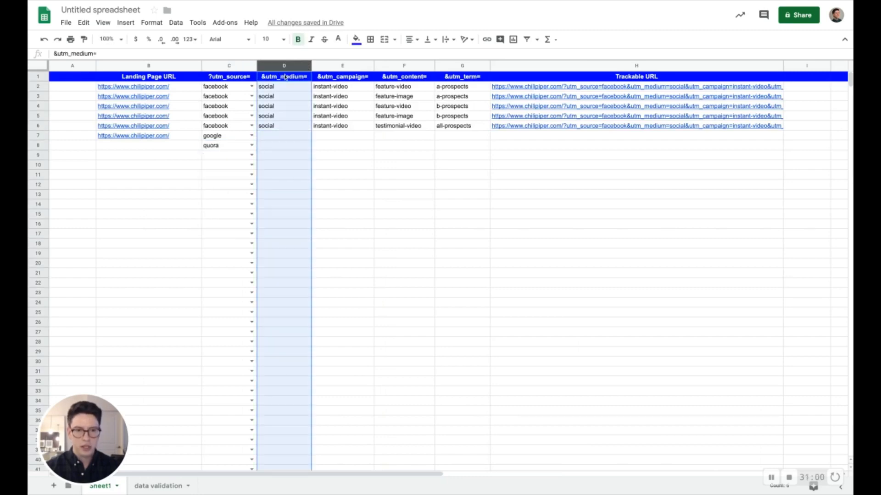
{"action": "left_click", "coordinate": [176, 23]}
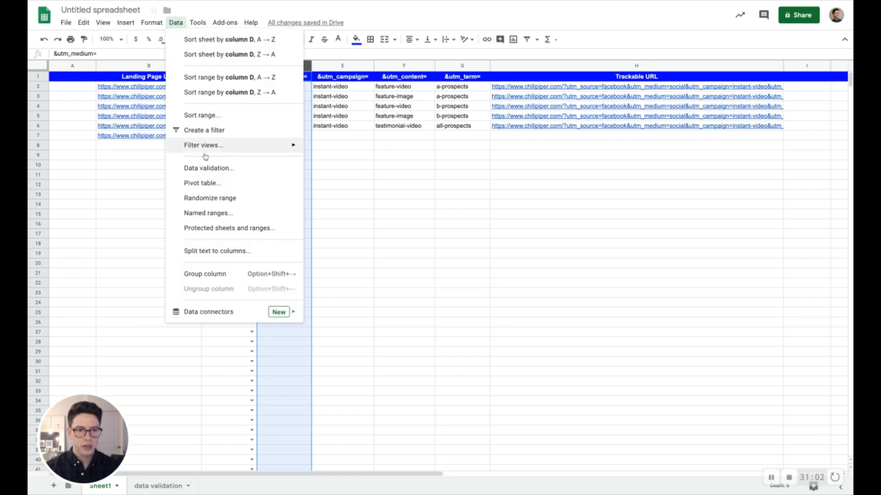
{"action": "left_click", "coordinate": [209, 168]}
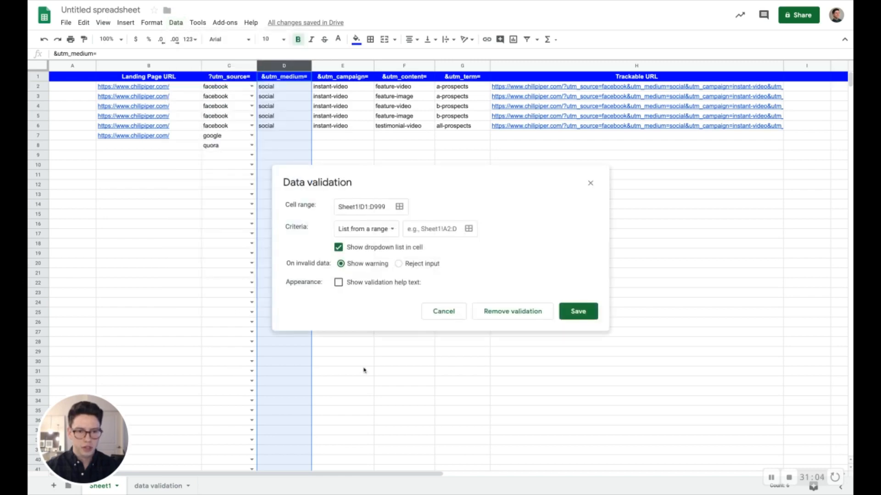
{"action": "left_click", "coordinate": [367, 208]}
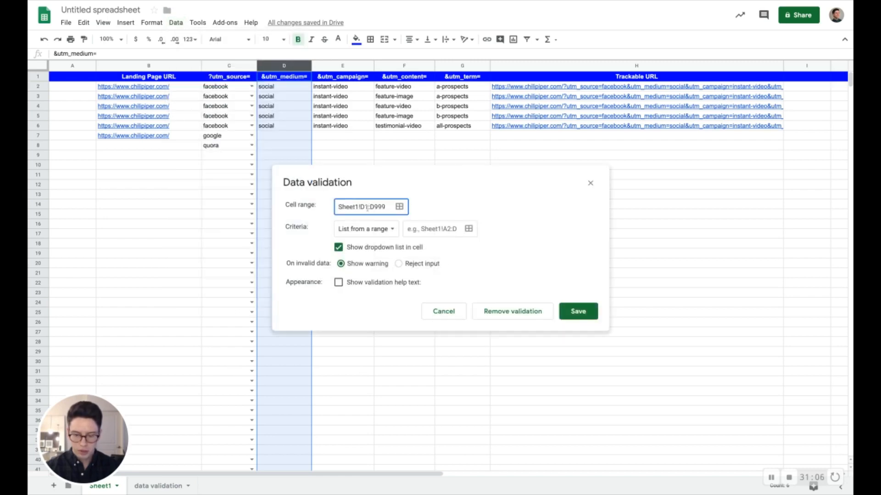
{"action": "key", "text": "BackSpace"}
{"action": "type", "text": "2"}
Set the utm_medium rule's source range to 'data validation'!C3:C1000, save the validation and return to Sheet1.
{"action": "left_click", "coordinate": [468, 230]}
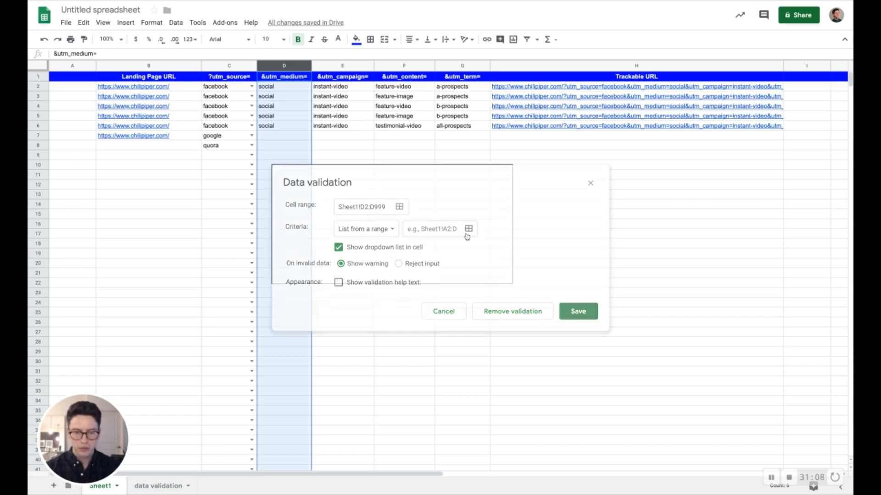
{"action": "left_click", "coordinate": [156, 486]}
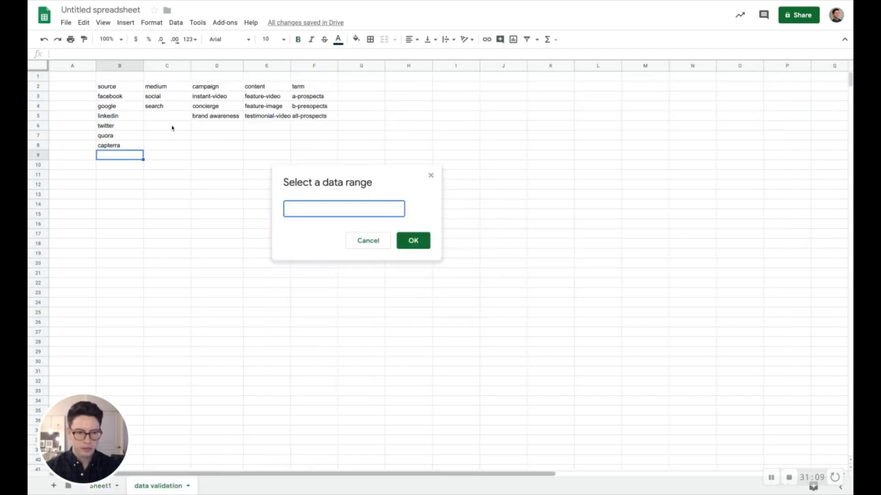
{"action": "left_click", "coordinate": [169, 98]}
{"action": "key", "text": "ctrl+shift+Down"}
{"action": "key", "text": "ctrl+shift+Down"}
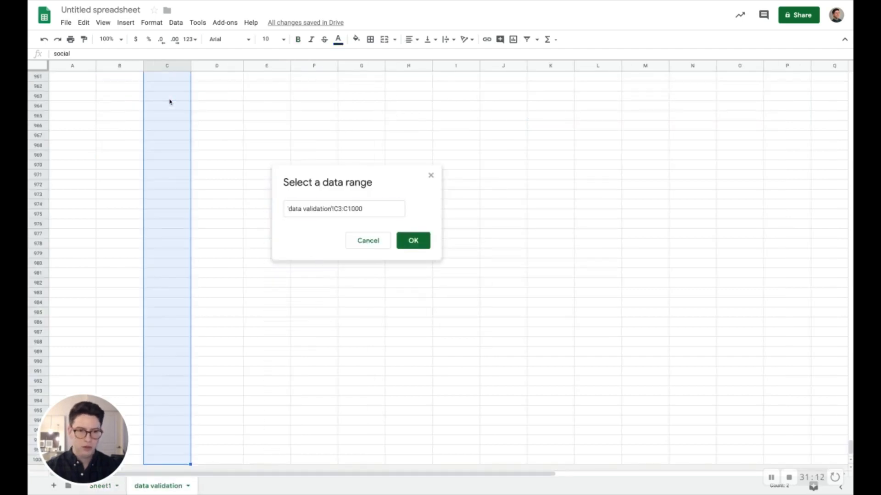
{"action": "left_click", "coordinate": [405, 240]}
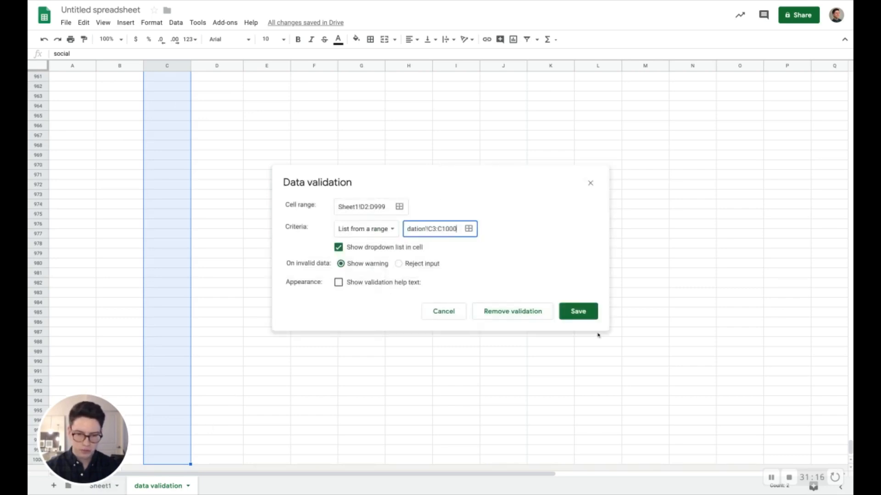
{"action": "left_click", "coordinate": [578, 312]}
{"action": "left_click", "coordinate": [104, 489]}
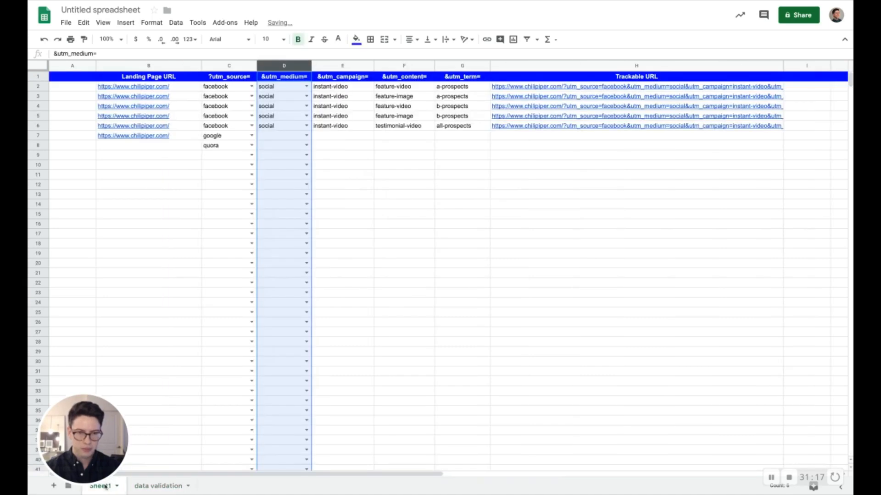
Start a data validation rule for the utm_campaign column with the cell range Sheet1!E2:E999.
{"action": "left_click", "coordinate": [343, 67]}
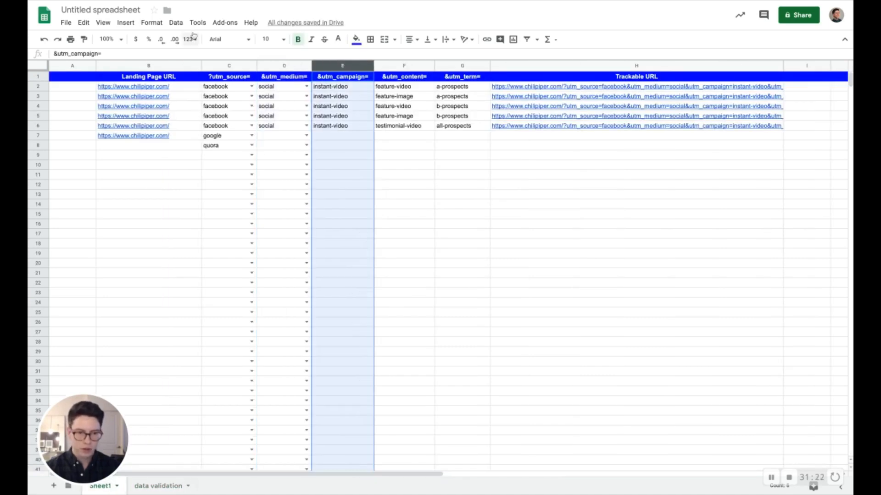
{"action": "left_click", "coordinate": [176, 23]}
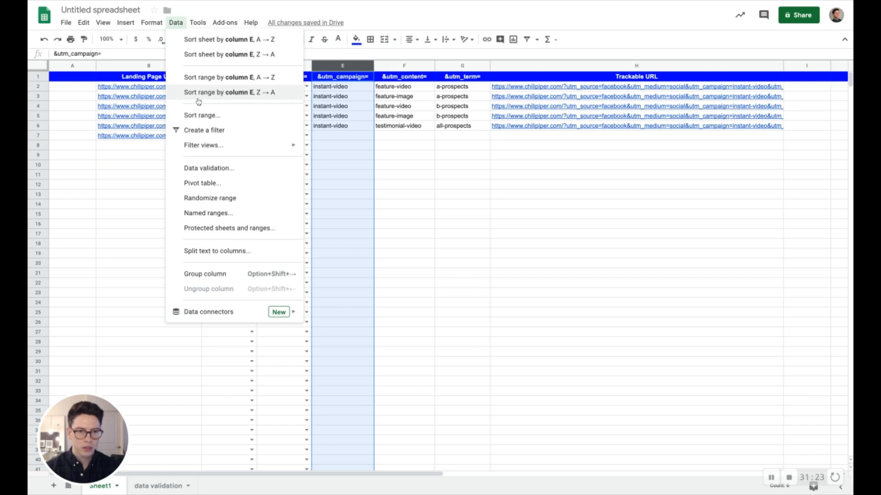
{"action": "left_click", "coordinate": [210, 169]}
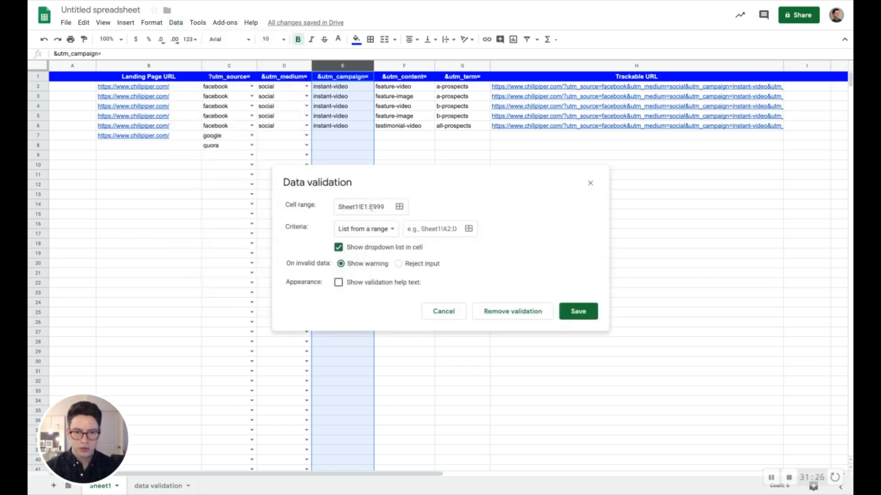
{"action": "left_click", "coordinate": [365, 207]}
{"action": "key", "text": "Right"}
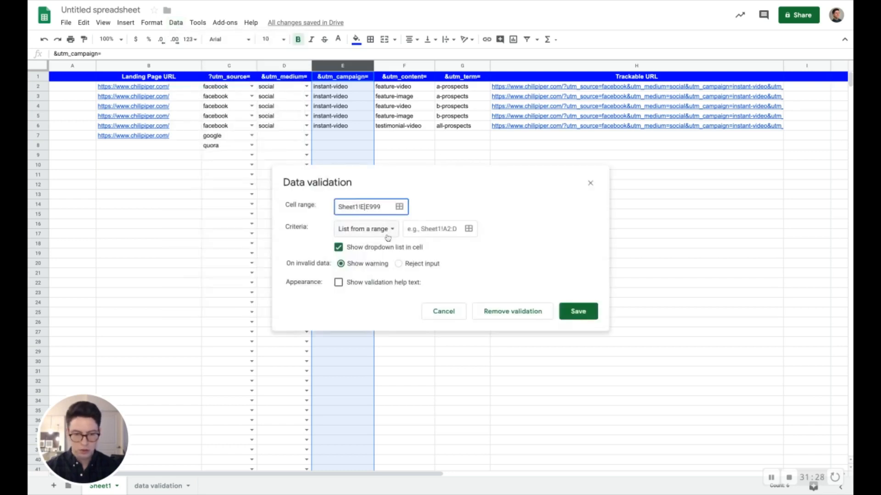
{"action": "key", "text": "BackSpace"}
{"action": "type", "text": "2"}
{"action": "left_click", "coordinate": [440, 273]}
Set the utm_campaign rule's source range to 'data validation'!D3:D1000 and save the validation.
{"action": "left_click", "coordinate": [468, 228]}
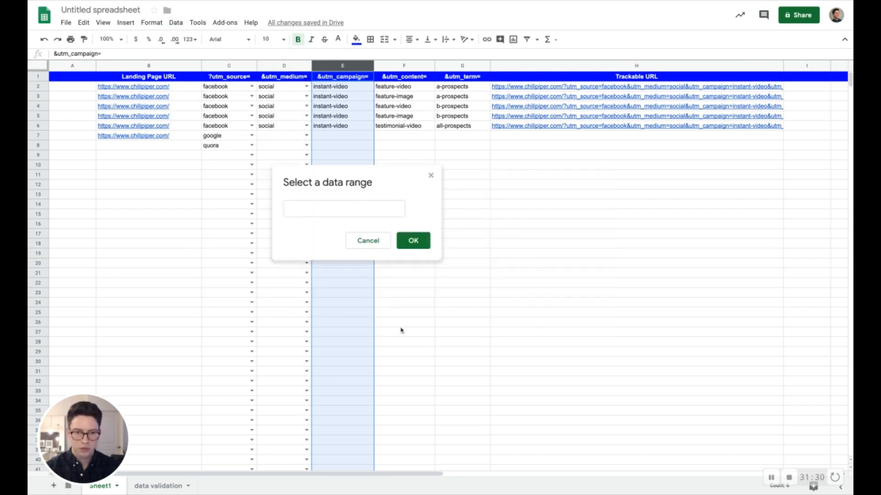
{"action": "left_click", "coordinate": [157, 487]}
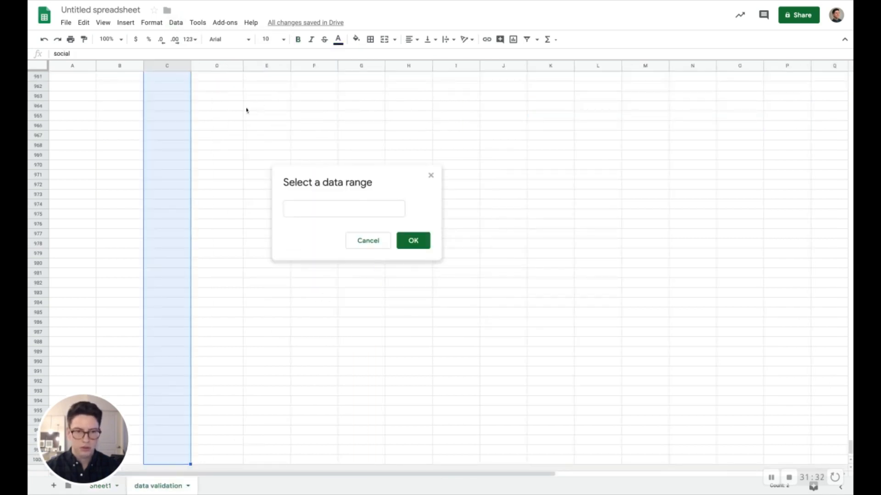
{"action": "key", "text": "Up"}
{"action": "key", "text": "Right"}
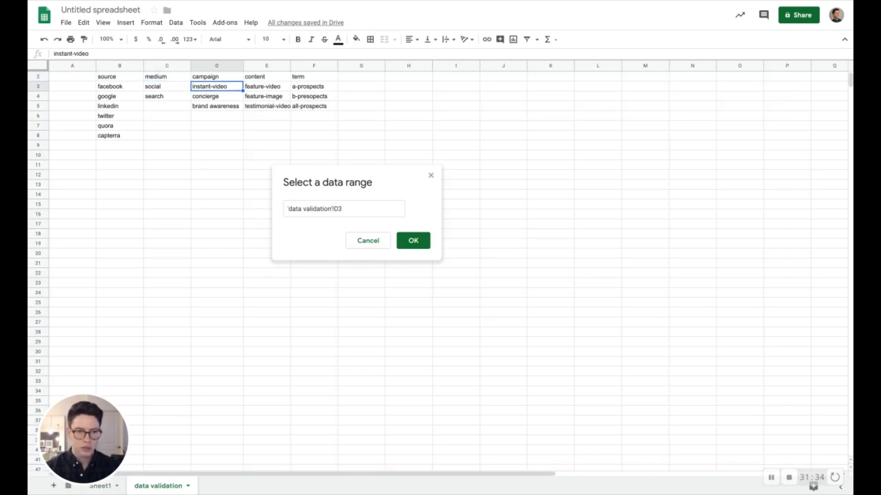
{"action": "key", "text": "ctrl+shift+Down"}
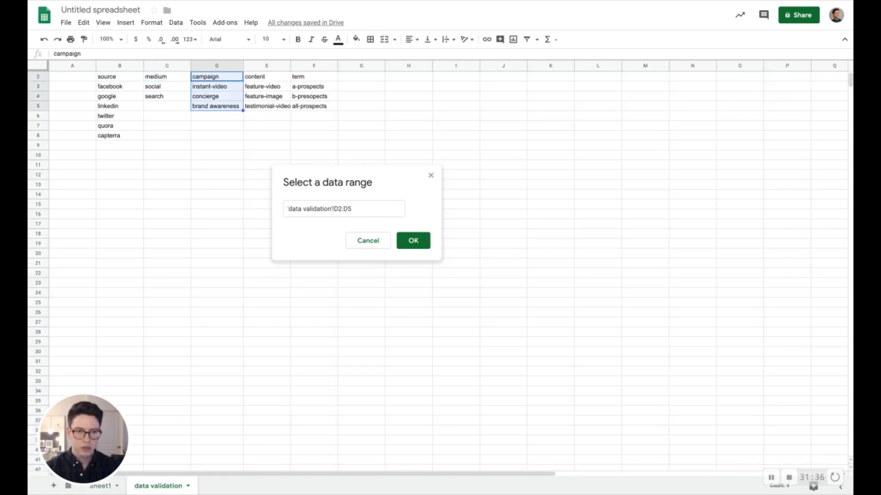
{"action": "key", "text": "Up"}
{"action": "key", "text": "Down"}
{"action": "key", "text": "Down"}
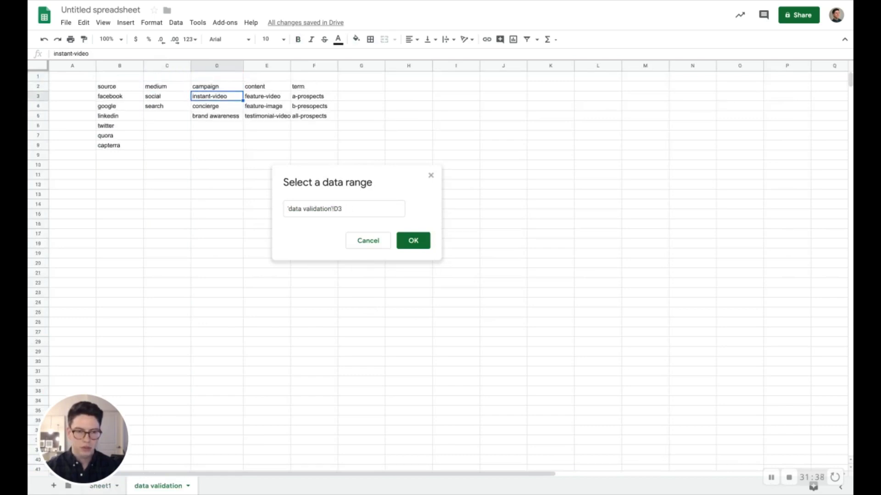
{"action": "key", "text": "ctrl+shift+Down"}
{"action": "key", "text": "ctrl+shift+Down"}
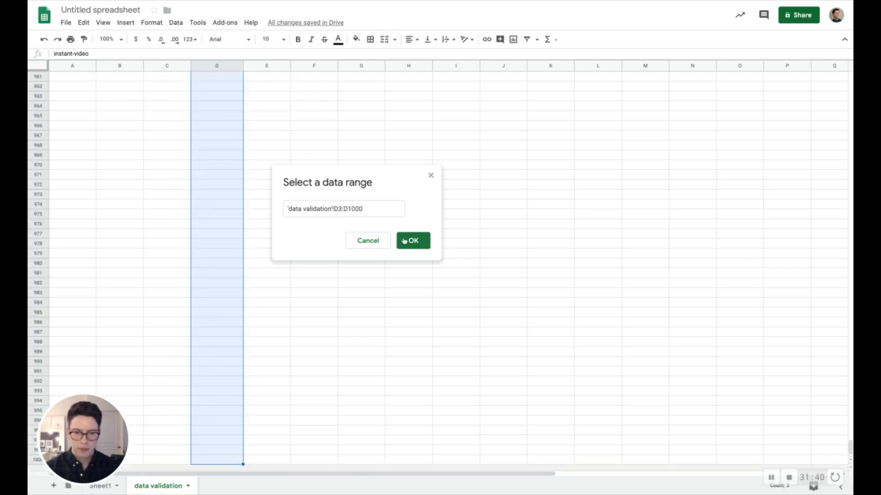
{"action": "left_click", "coordinate": [414, 248]}
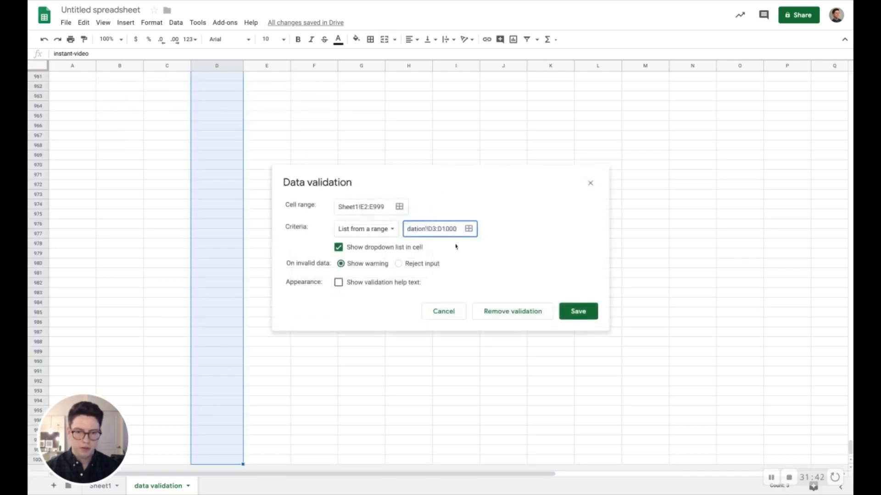
{"action": "left_click", "coordinate": [579, 316]}
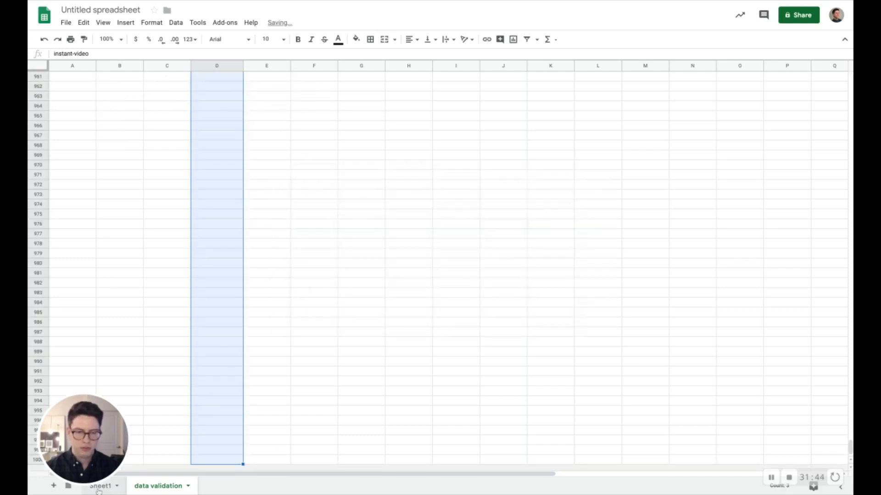
Check the utm_campaign dropdown in E7 of Sheet1 without choosing an option.
{"action": "left_click", "coordinate": [99, 487]}
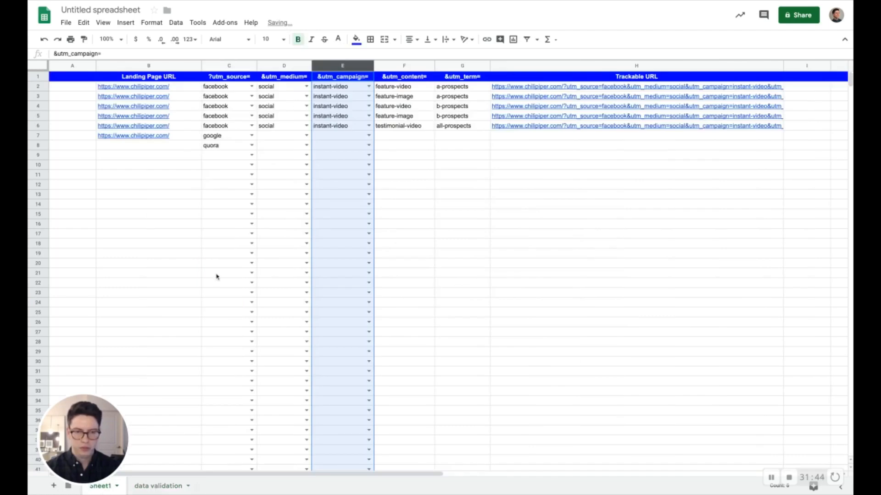
{"action": "left_click", "coordinate": [369, 136]}
{"action": "key", "text": "Escape"}
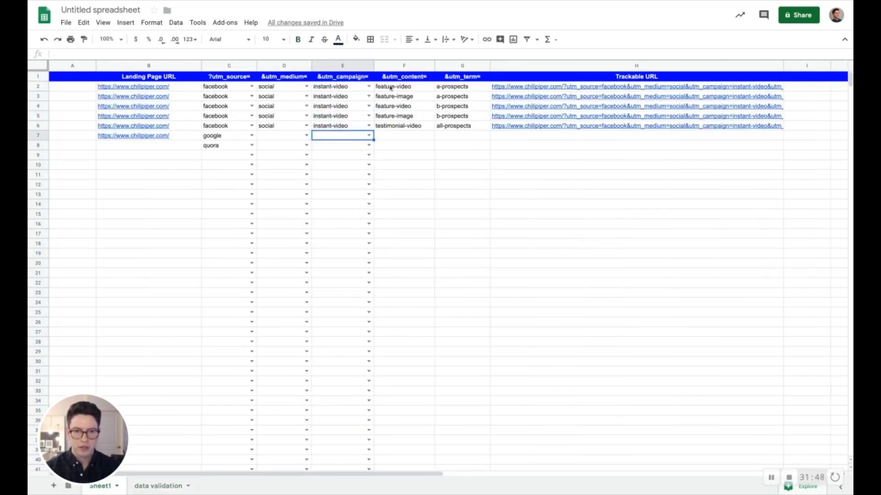
Start a data validation rule for the utm_content column with the cell range Sheet1!F2:F999.
{"action": "left_click", "coordinate": [391, 87]}
{"action": "left_click", "coordinate": [393, 68]}
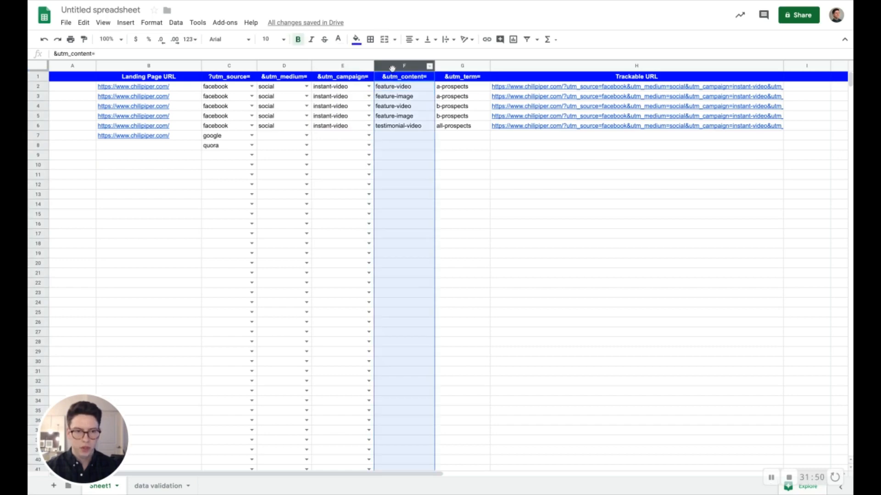
{"action": "left_click", "coordinate": [176, 23]}
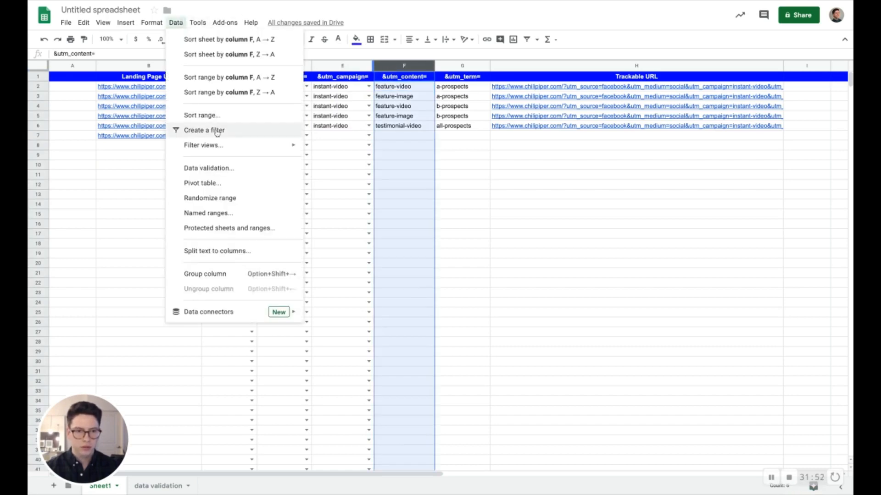
{"action": "left_click", "coordinate": [216, 168]}
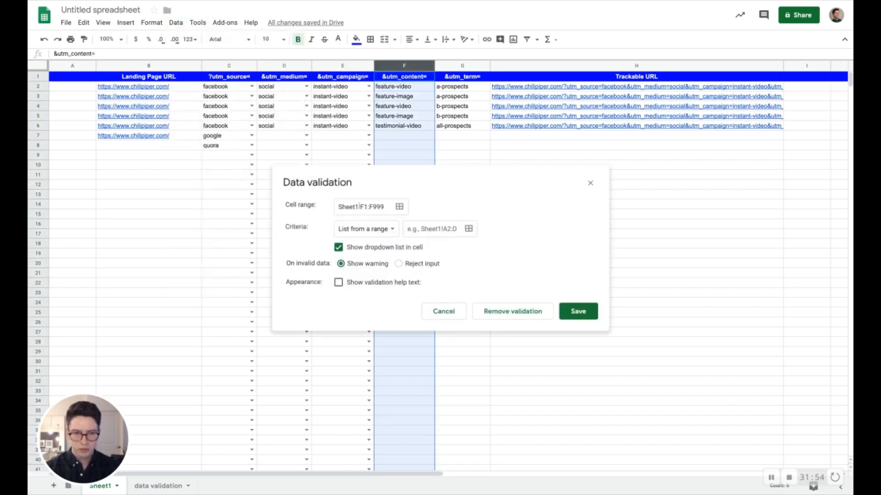
{"action": "left_click", "coordinate": [368, 207]}
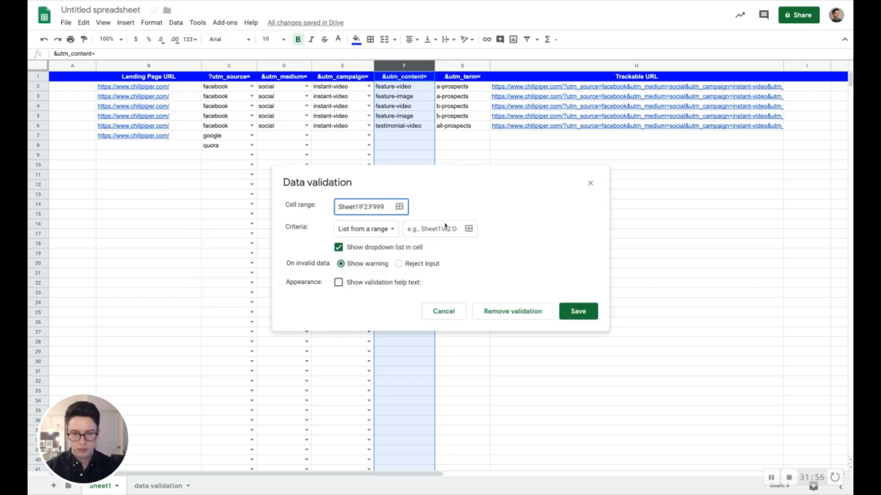
Set the utm_content rule's source range to 'data validation'!E3:E1000 and save the validation.
{"action": "left_click", "coordinate": [467, 229]}
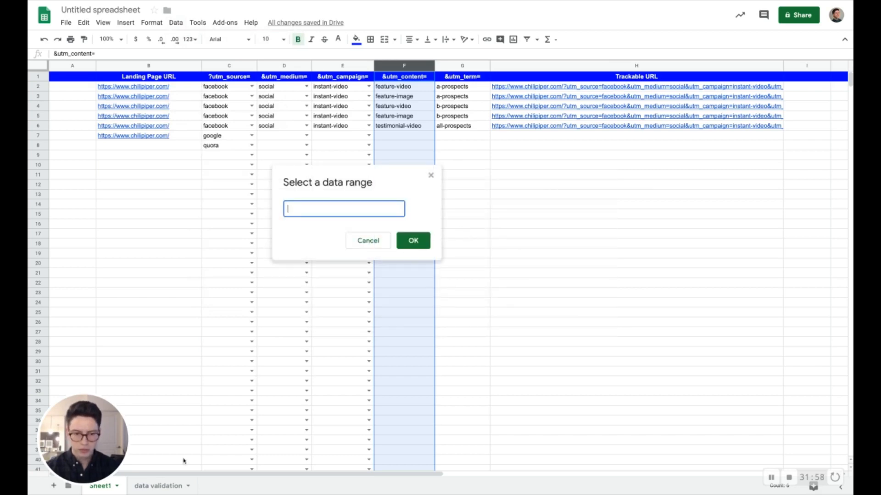
{"action": "left_click", "coordinate": [174, 484]}
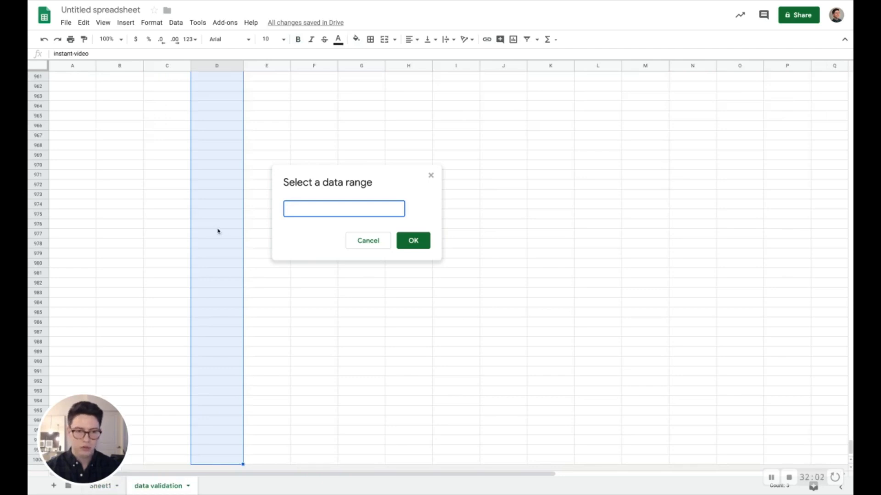
{"action": "left_click", "coordinate": [203, 198]}
{"action": "key", "text": "ctrl+Up"}
{"action": "key", "text": "Up"}
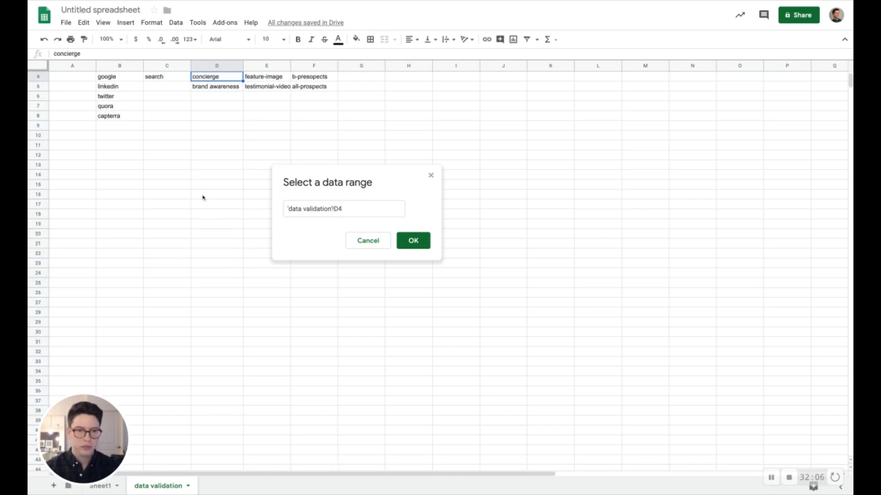
{"action": "key", "text": "Up"}
{"action": "key", "text": "Up"}
{"action": "key", "text": "Up"}
{"action": "key", "text": "Right"}
{"action": "key", "text": "Down"}
{"action": "key", "text": "Down"}
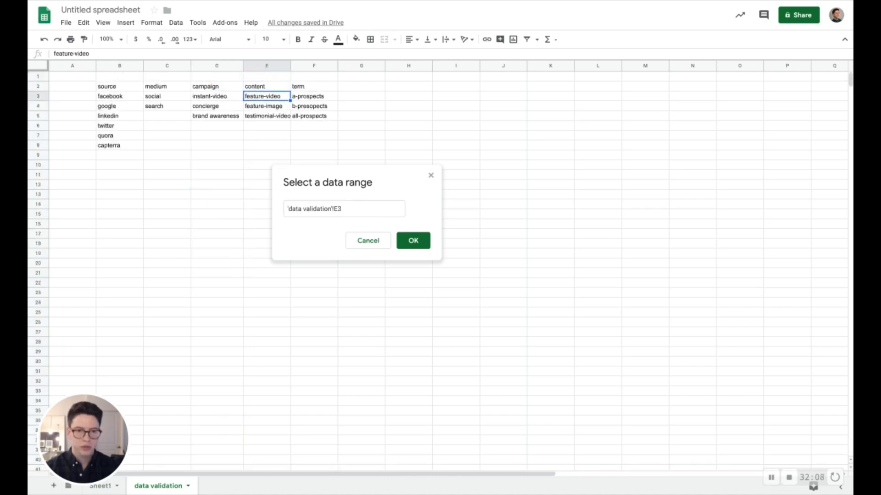
{"action": "key", "text": "ctrl+shift+Down"}
{"action": "key", "text": "ctrl+shift+Down"}
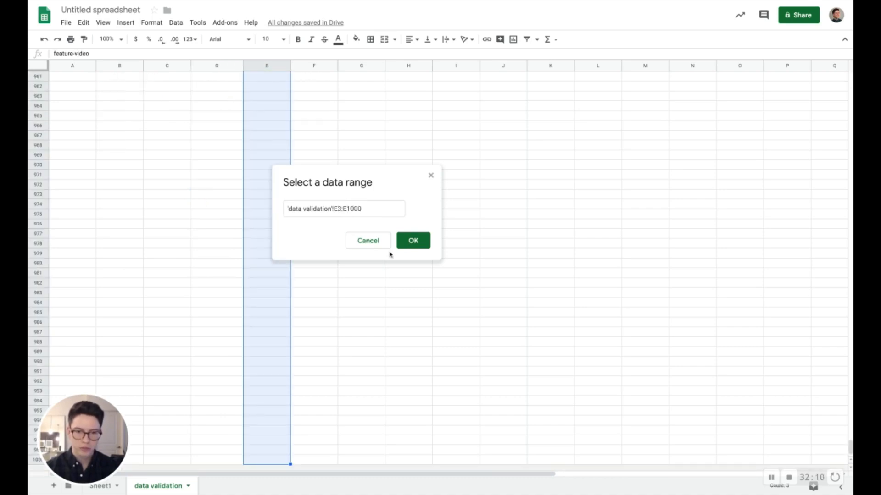
{"action": "left_click", "coordinate": [410, 246]}
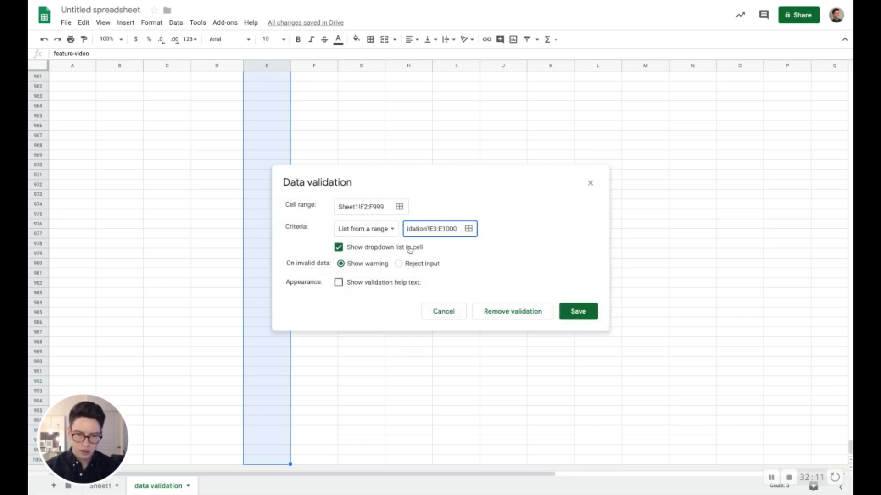
{"action": "left_click", "coordinate": [589, 312]}
Start a data validation rule for the utm_term column with the cell range Sheet1!G2:G999.
{"action": "key", "text": "Up"}
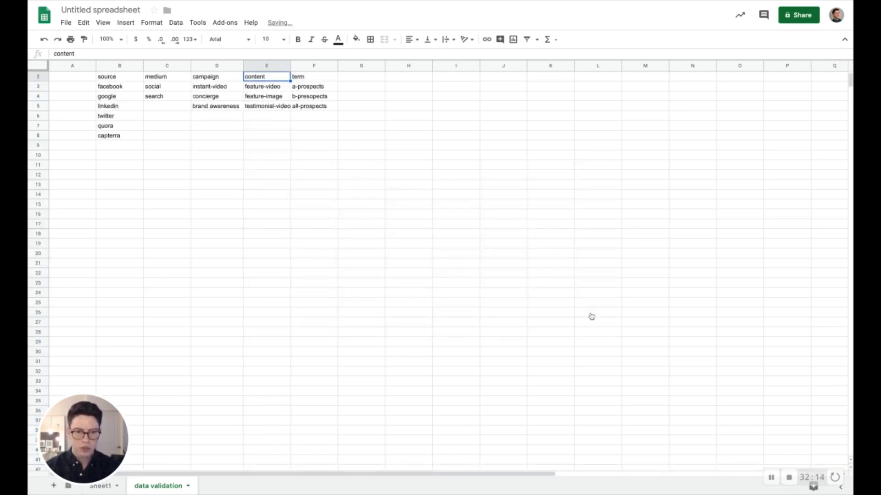
{"action": "key", "text": "Right"}
{"action": "key", "text": "Up"}
{"action": "key", "text": "Down"}
{"action": "key", "text": "Down"}
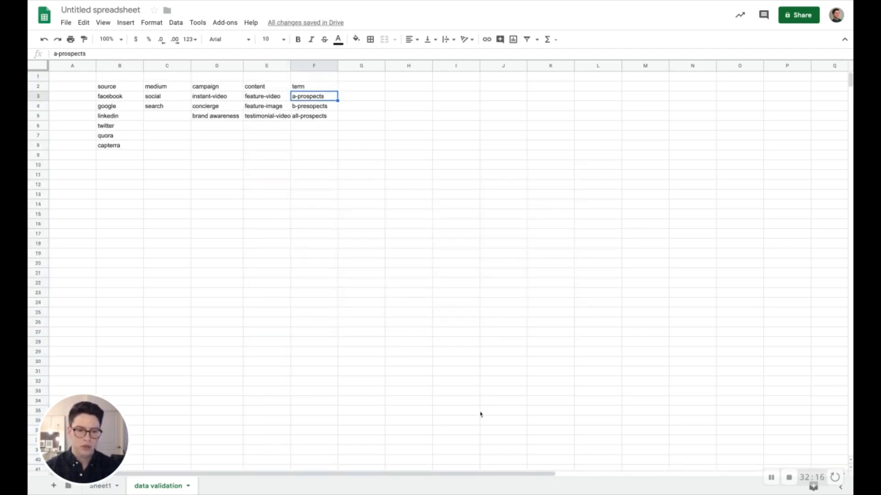
{"action": "left_click", "coordinate": [110, 487]}
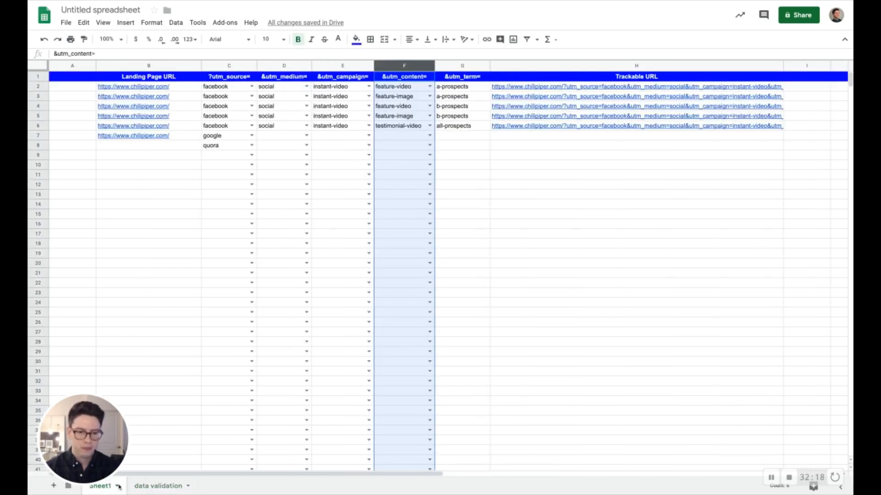
{"action": "left_click", "coordinate": [447, 66]}
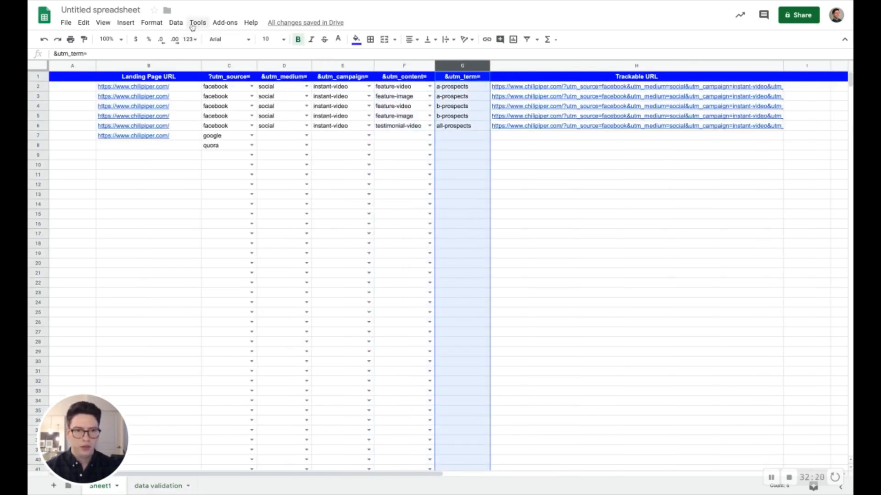
{"action": "left_click", "coordinate": [175, 23]}
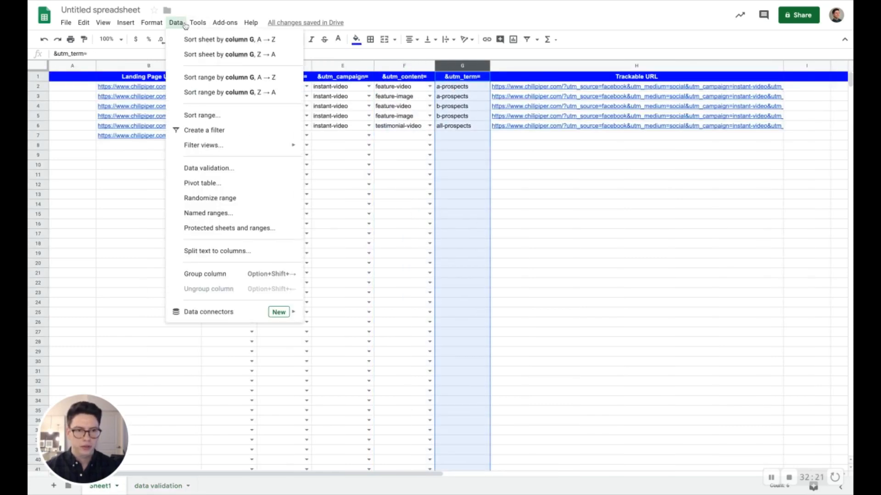
{"action": "left_click", "coordinate": [219, 169]}
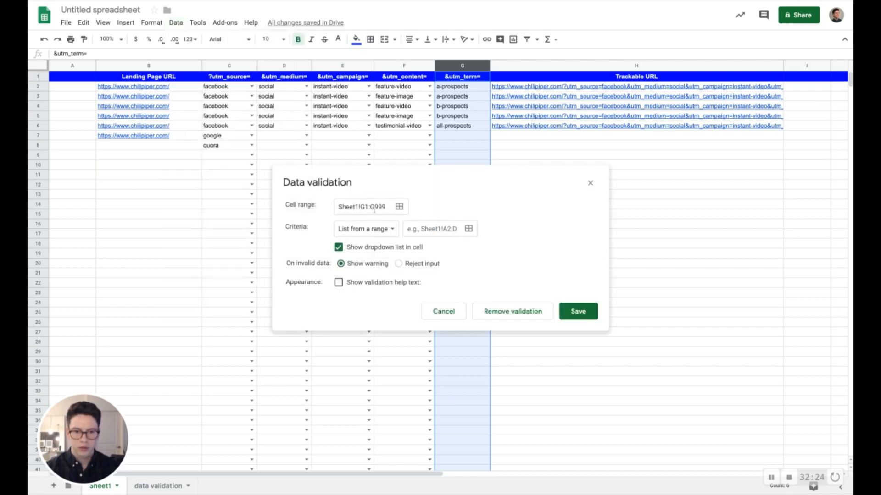
{"action": "left_click", "coordinate": [368, 208]}
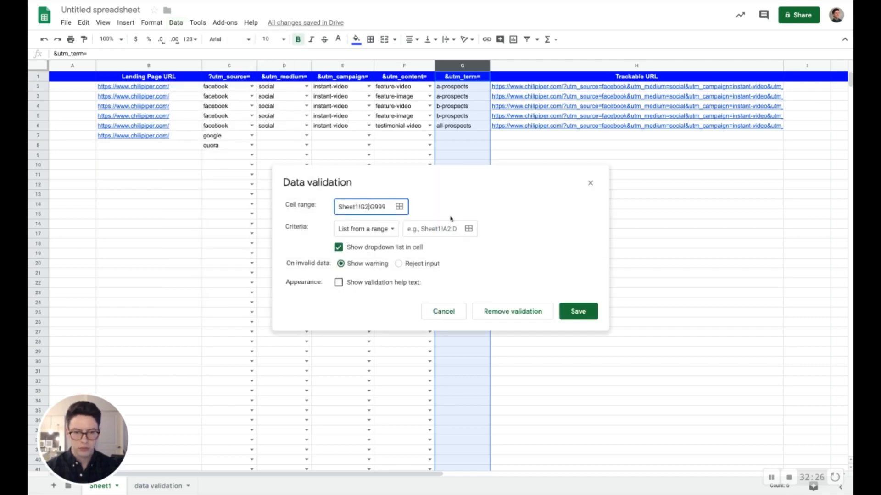
Set the utm_term rule's source range to 'data validation'!F3:F1000 and save the validation.
{"action": "left_click", "coordinate": [469, 228]}
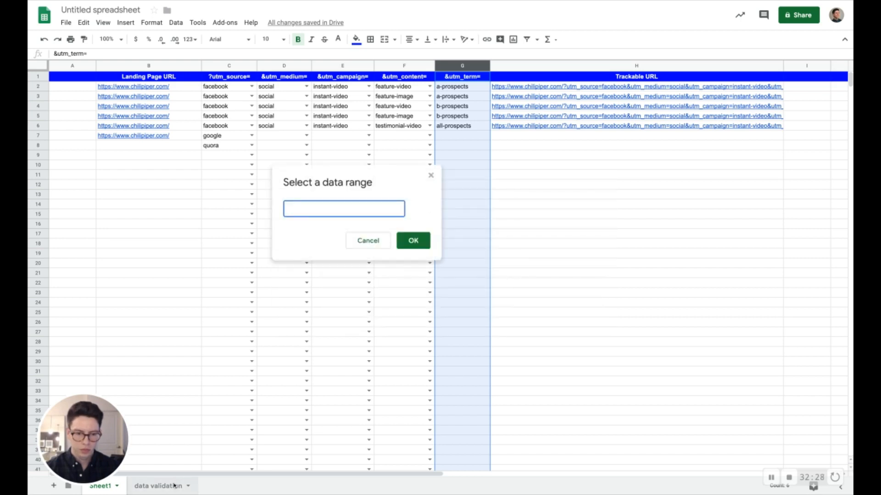
{"action": "left_click", "coordinate": [175, 485]}
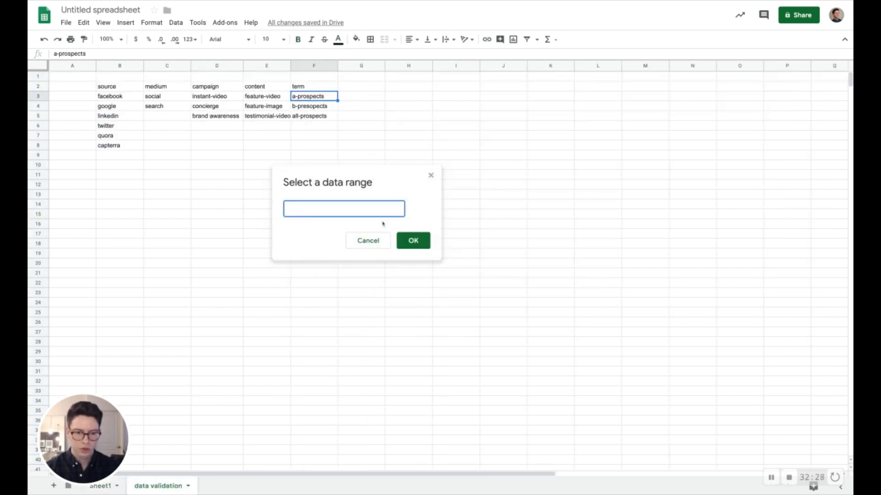
{"action": "left_click", "coordinate": [310, 96]}
{"action": "key", "text": "shift+Down"}
{"action": "key", "text": "shift+Down"}
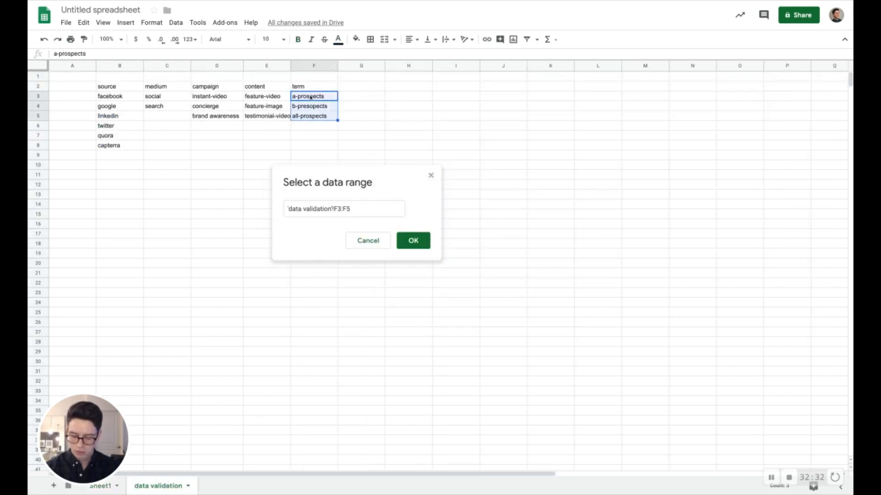
{"action": "key", "text": "ctrl+shift+Down"}
{"action": "left_click", "coordinate": [413, 240]}
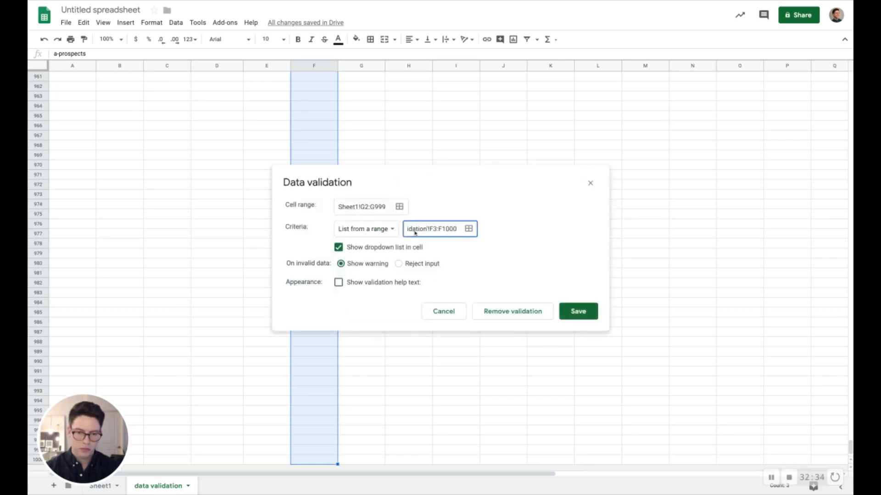
{"action": "left_click", "coordinate": [568, 311]}
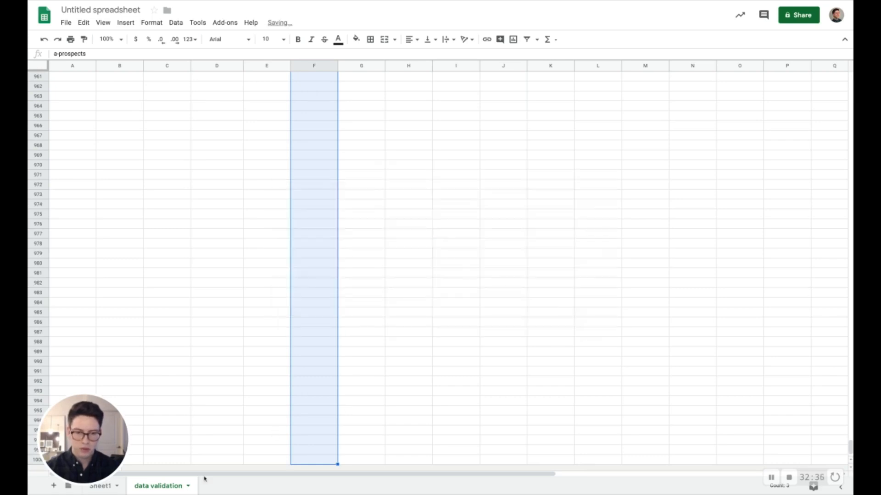
Inspect the validation flag on utm_term cell G4 in Sheet1 and compare its entry with the term list on the data validation sheet.
{"action": "left_click", "coordinate": [100, 485]}
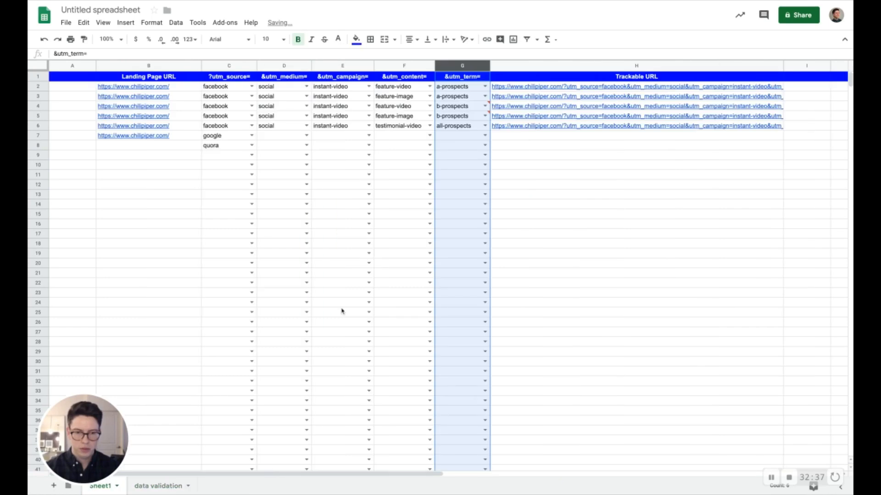
{"action": "left_click", "coordinate": [343, 303]}
{"action": "mouse_move", "coordinate": [499, 118]}
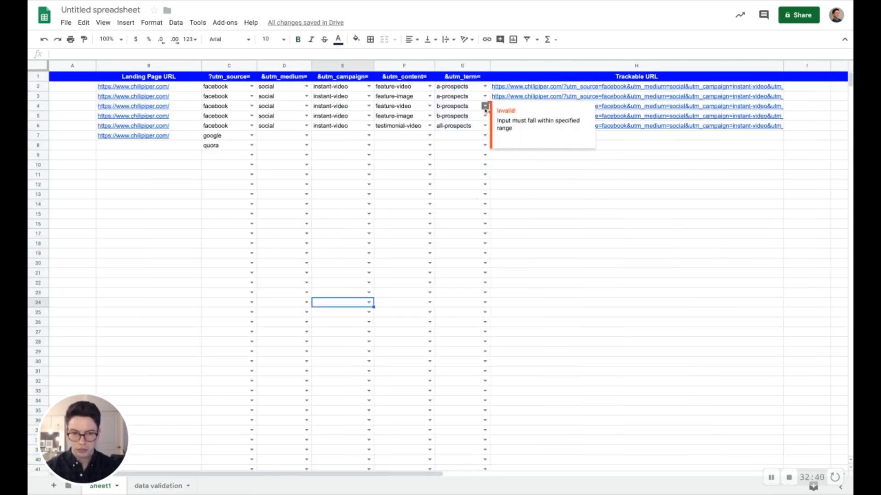
{"action": "left_click", "coordinate": [160, 486]}
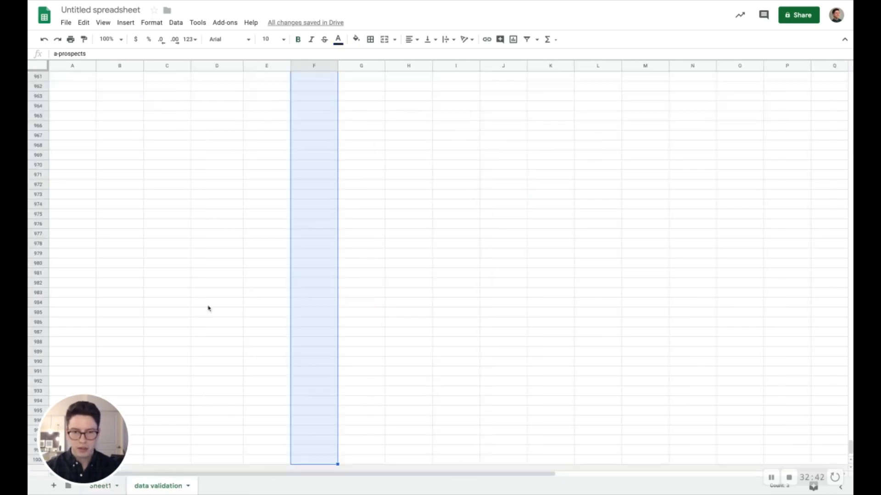
{"action": "key", "text": "Down"}
{"action": "key", "text": "Down"}
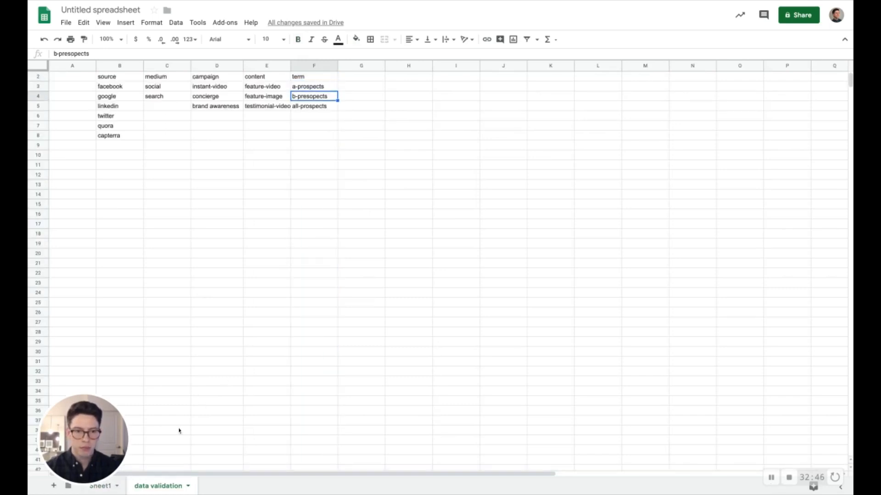
{"action": "left_click", "coordinate": [101, 487]}
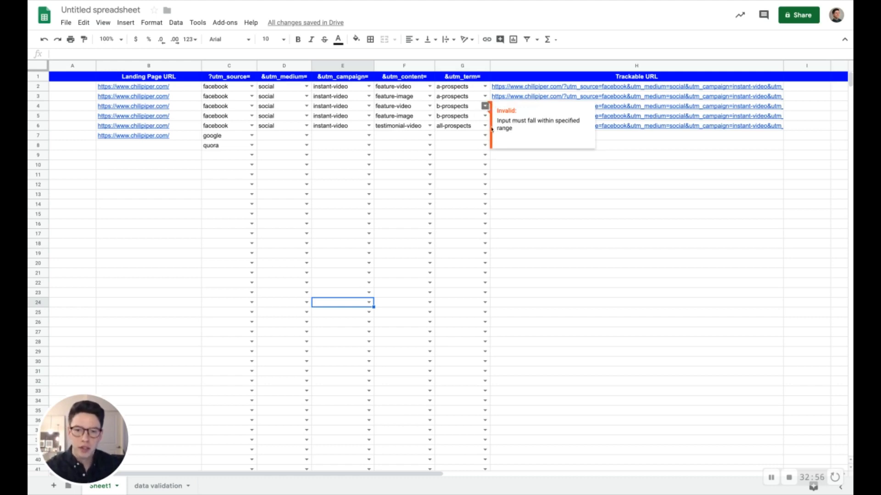
{"action": "left_click", "coordinate": [515, 184]}
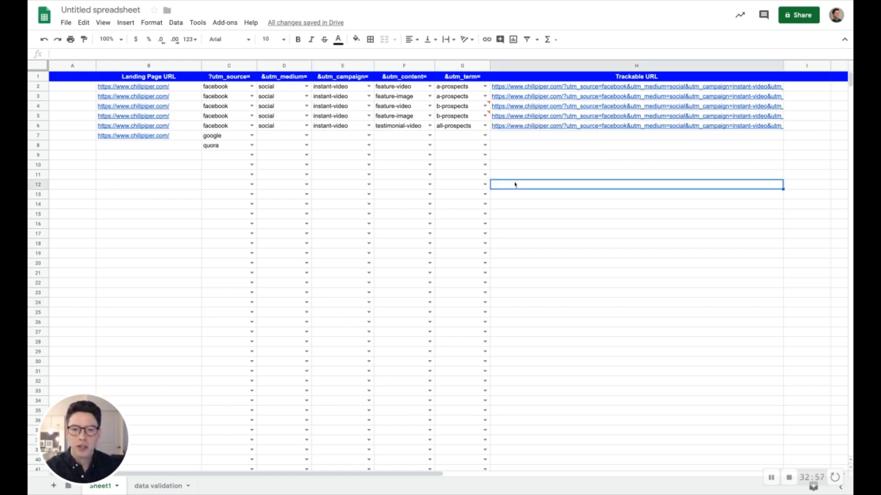
Correct the spelling of the term in F4 of the data validation sheet to b-prospects.
{"action": "left_click", "coordinate": [183, 485]}
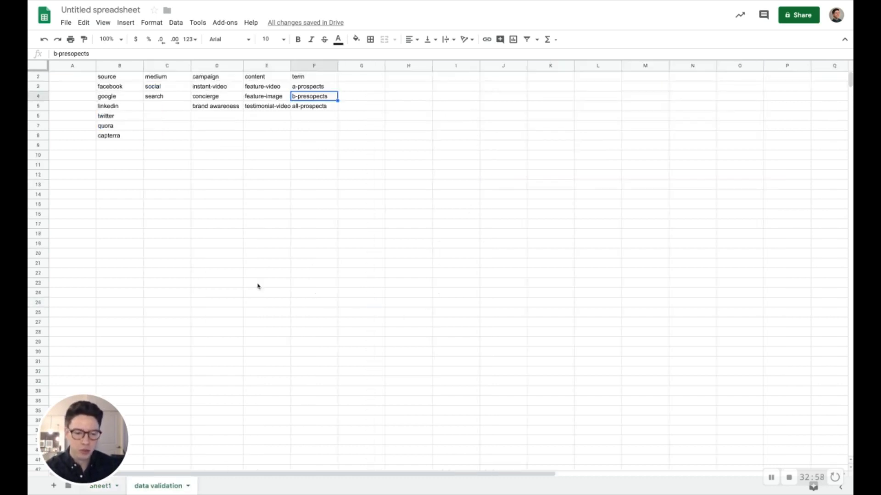
{"action": "double_click", "coordinate": [316, 98]}
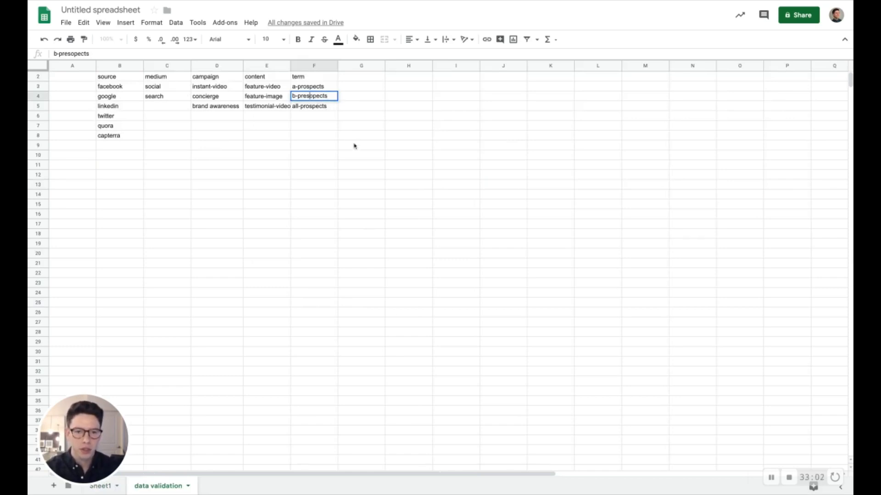
{"action": "key", "text": "Left"}
{"action": "key", "text": "Left"}
{"action": "key", "text": "Left"}
{"action": "key", "text": "Left"}
{"action": "key", "text": "Left"}
{"action": "key", "text": "Left"}
{"action": "key", "text": "BackSpace"}
{"action": "key", "text": "BackSpace"}
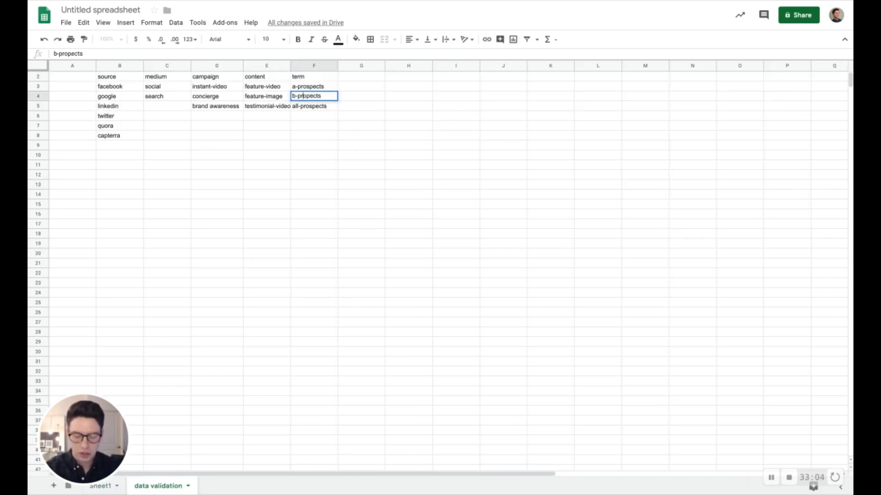
{"action": "type", "text": "os"}
{"action": "key", "text": "BackSpace"}
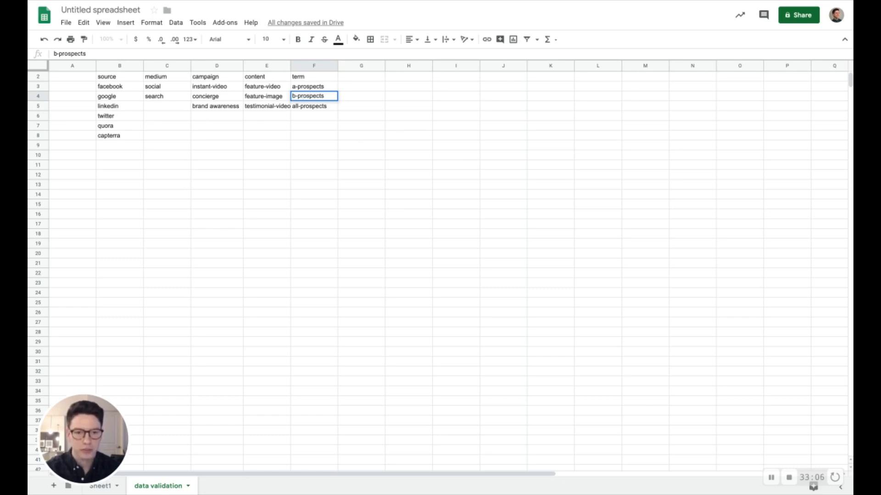
{"action": "key", "text": "Return"}
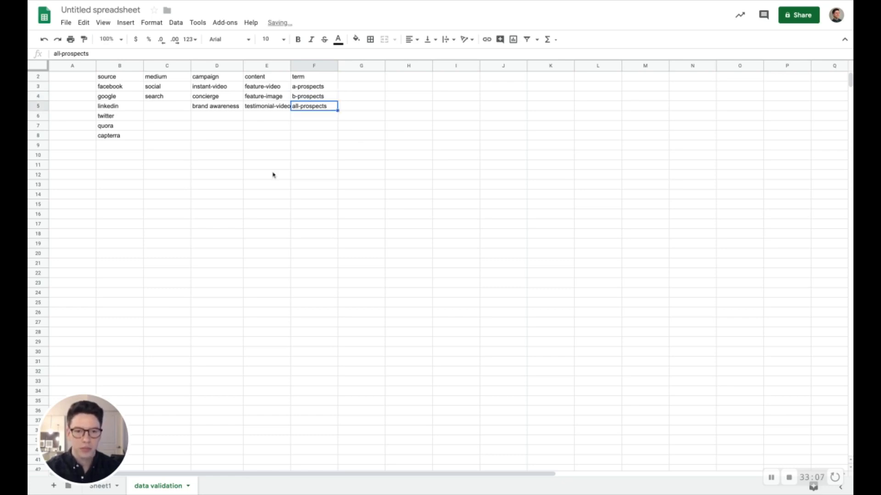
Fill row 7 of Sheet1 from its dropdowns with medium search, campaign concierge, content feature-image and term b-prospects.
{"action": "left_click", "coordinate": [105, 488]}
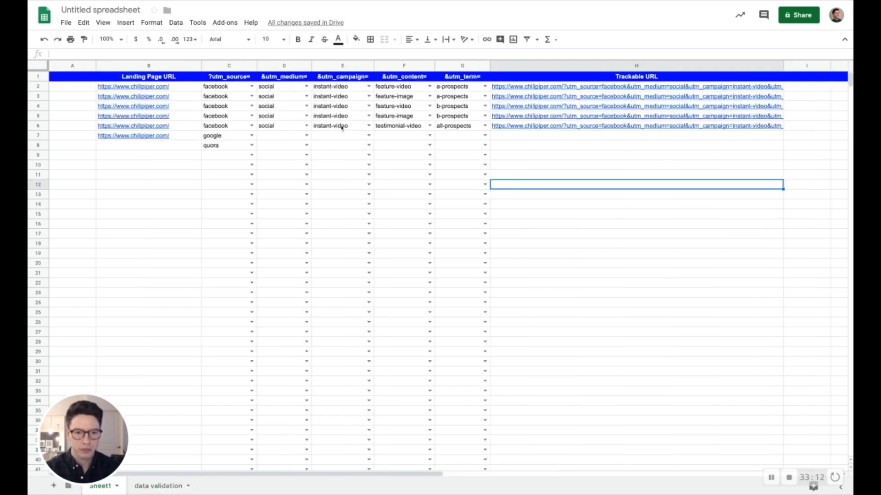
{"action": "left_click", "coordinate": [306, 136]}
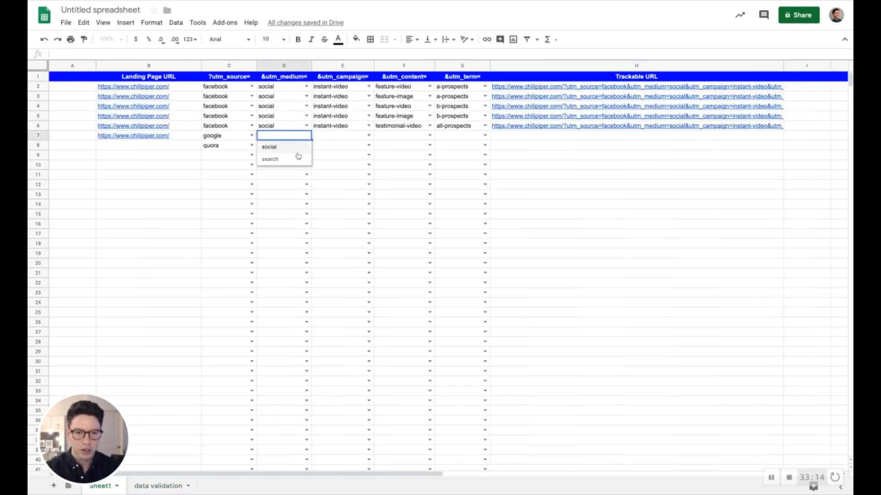
{"action": "left_click", "coordinate": [298, 159]}
{"action": "left_click", "coordinate": [368, 135]}
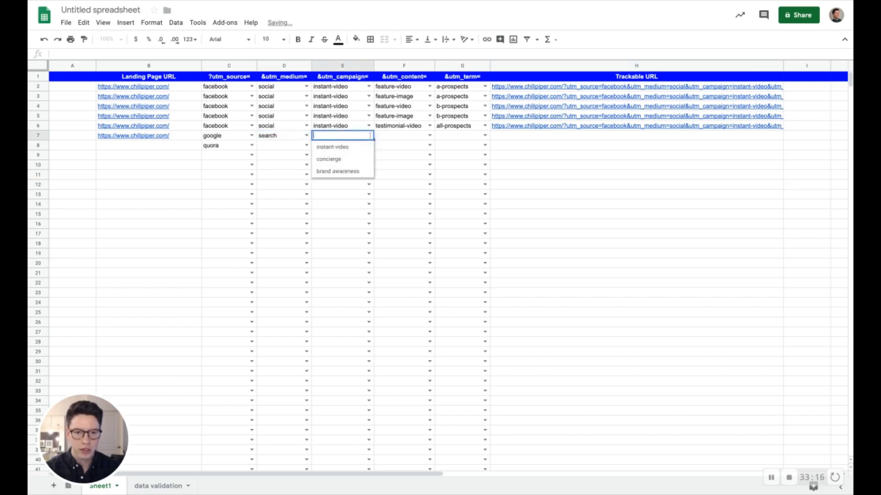
{"action": "left_click", "coordinate": [328, 159]}
{"action": "left_click", "coordinate": [429, 135]}
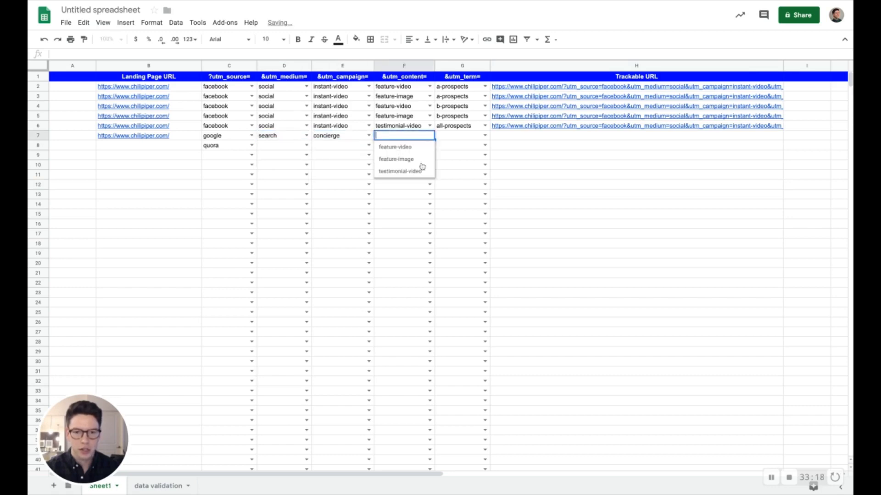
{"action": "left_click", "coordinate": [396, 159]}
{"action": "left_click", "coordinate": [485, 135]}
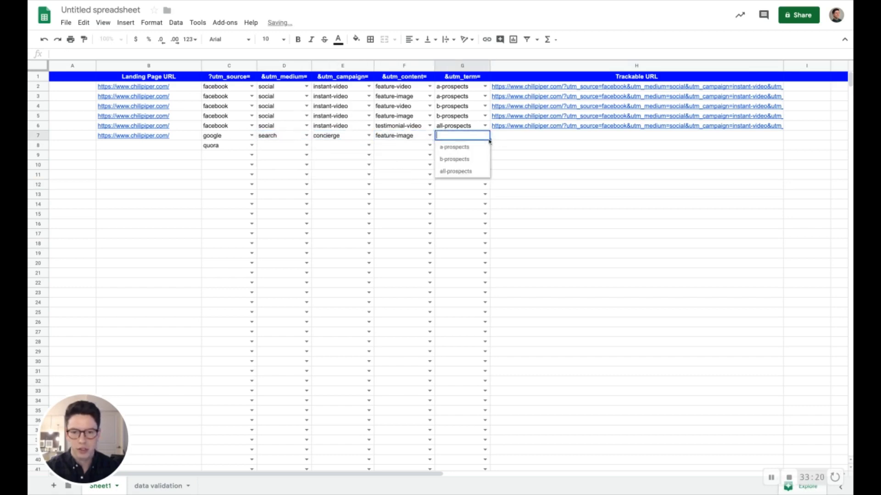
{"action": "left_click", "coordinate": [460, 159]}
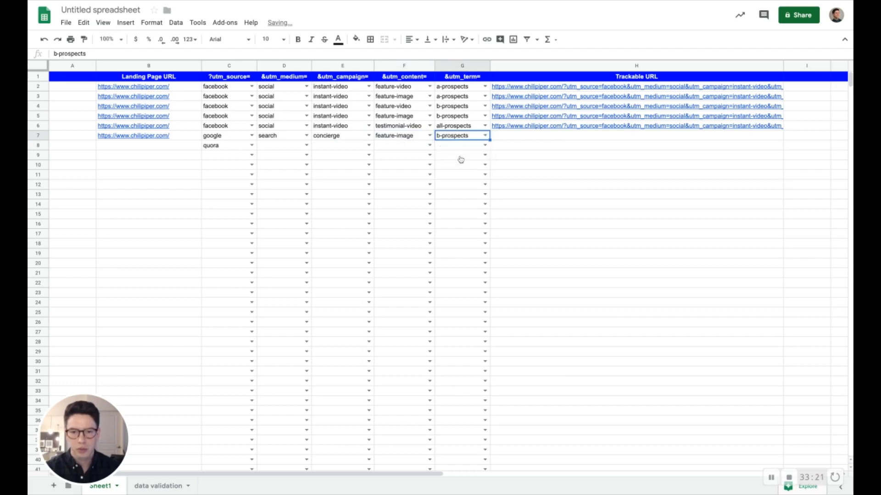
Copy the trackable URL formula from H6 down into H7.
{"action": "left_click", "coordinate": [546, 126]}
{"action": "left_click_drag", "start_coordinate": [782, 130], "coordinate": [784, 139]}
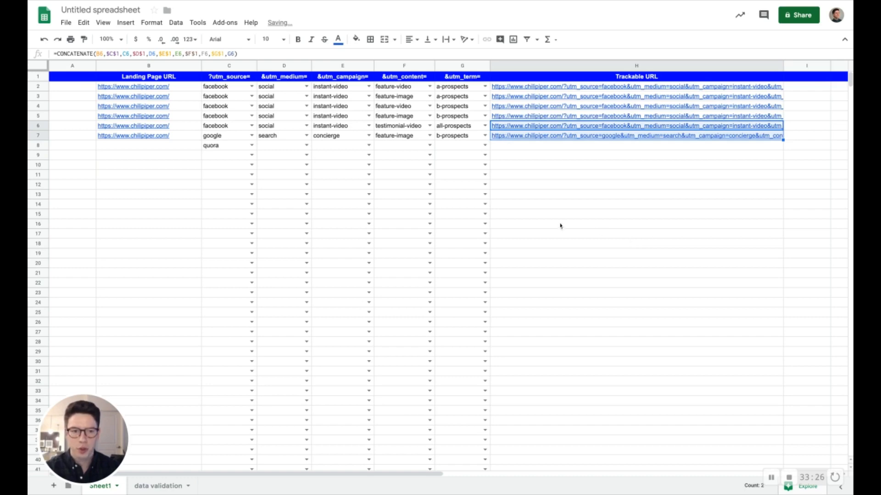
{"action": "left_click", "coordinate": [497, 216]}
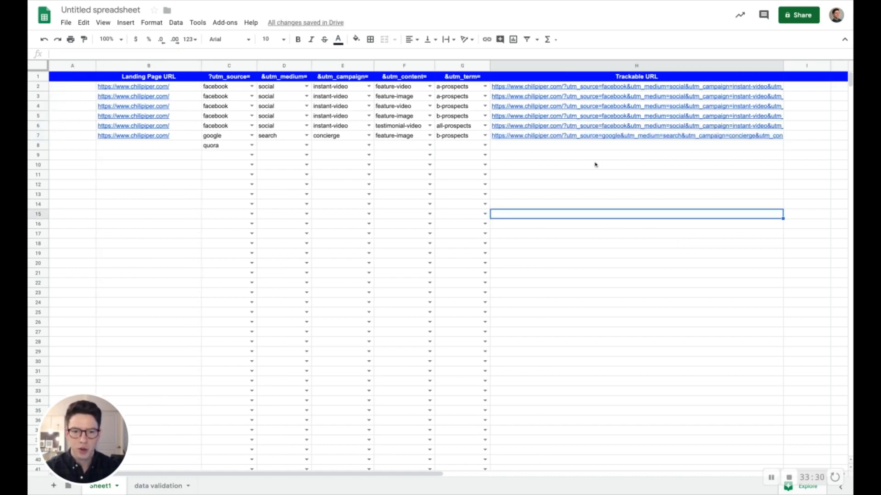
Fill the trackable URL formula from H7 down through H32 and check the formulas in H9 and H8.
{"action": "left_click", "coordinate": [734, 137]}
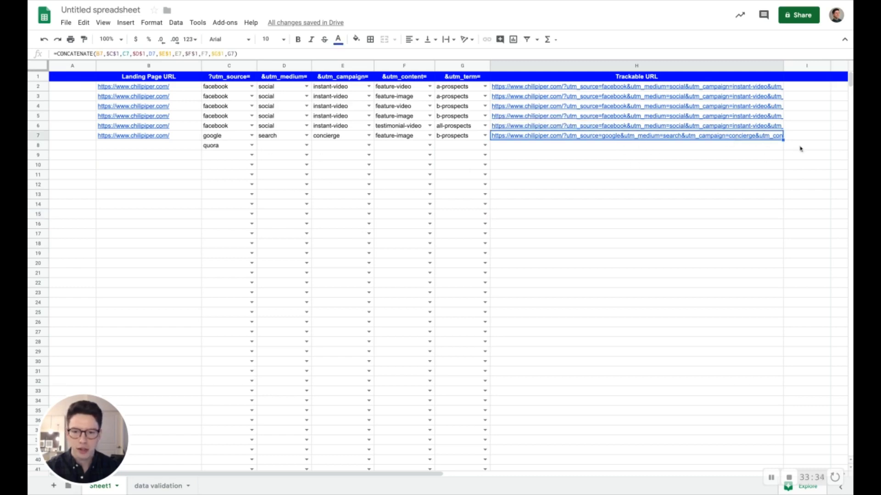
{"action": "left_click_drag", "start_coordinate": [783, 140], "coordinate": [782, 385]}
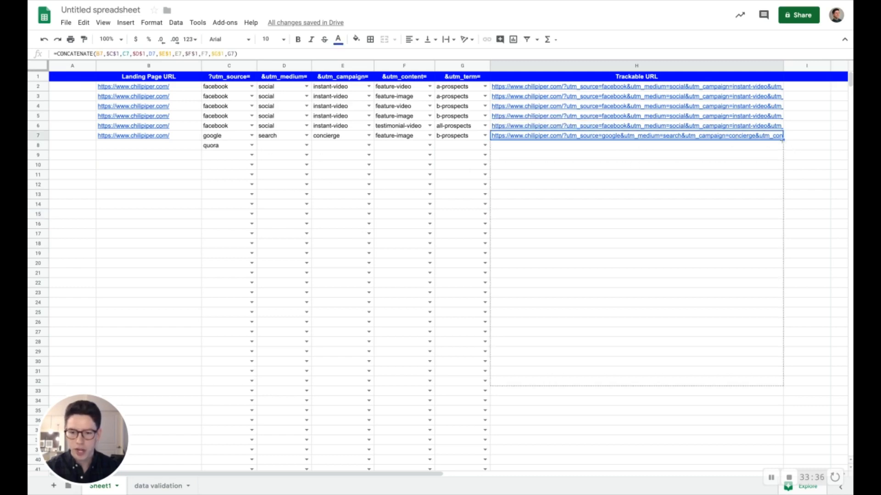
{"action": "left_click_drag", "start_coordinate": [546, 357], "coordinate": [546, 358]}
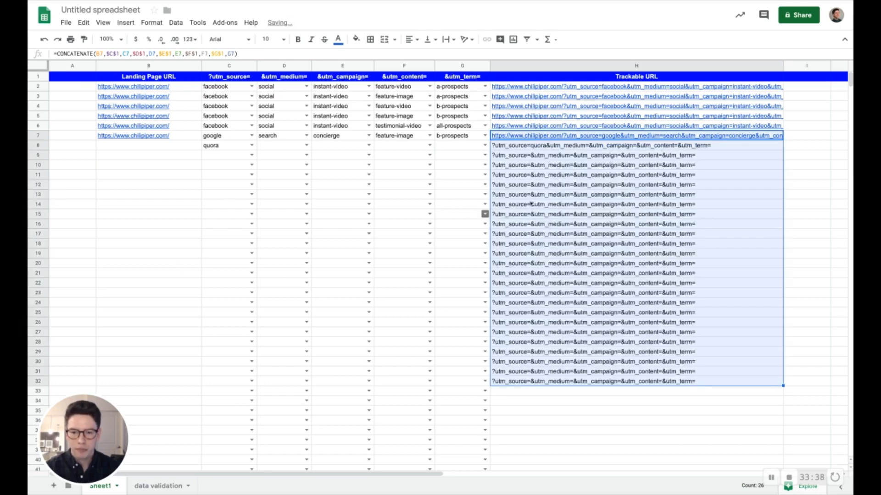
{"action": "left_click", "coordinate": [438, 216]}
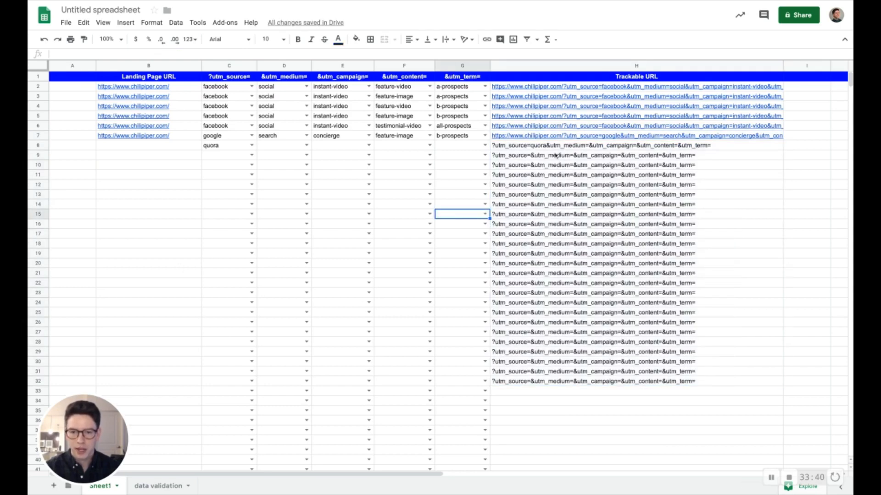
{"action": "left_click", "coordinate": [536, 155]}
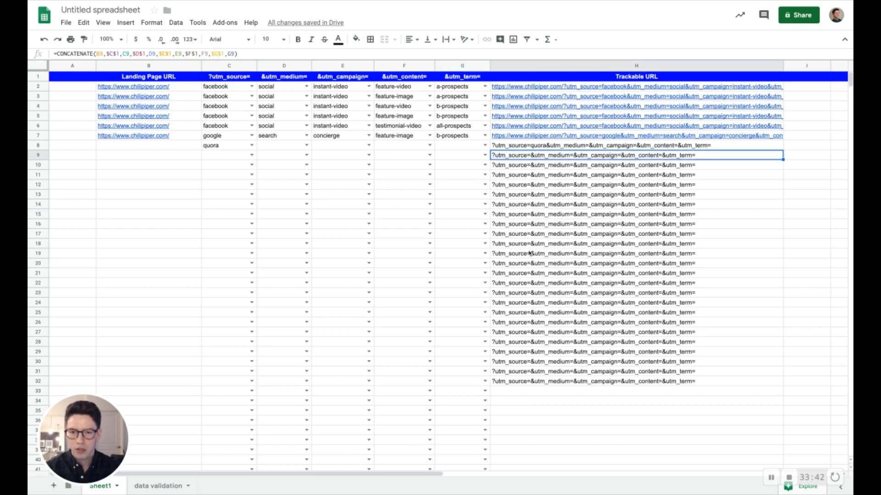
{"action": "left_click", "coordinate": [512, 146]}
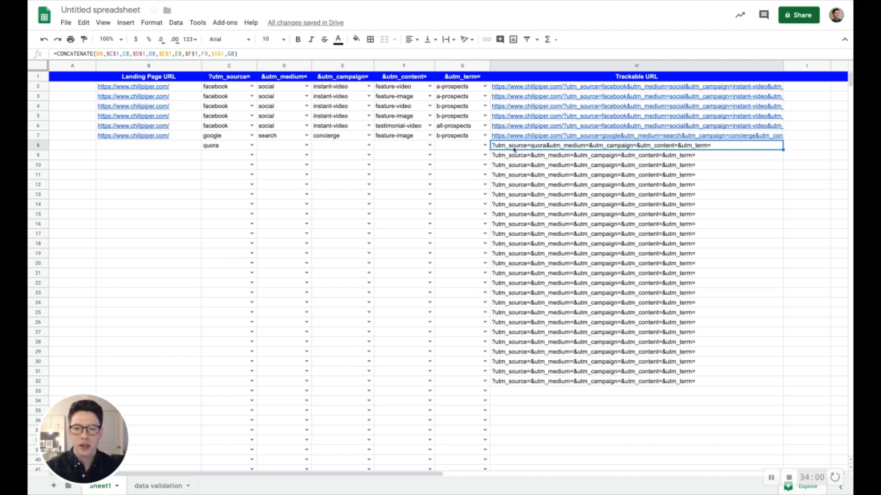
Copy the landing page URL from B7 into B8 and check the trackable URL in H8.
{"action": "left_click", "coordinate": [136, 150]}
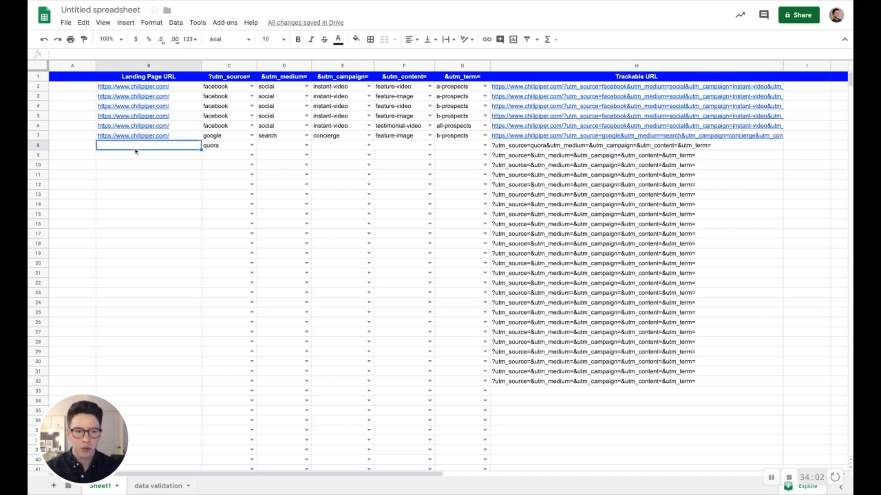
{"action": "left_click", "coordinate": [147, 135]}
{"action": "key", "text": "ctrl+c"}
{"action": "left_click", "coordinate": [147, 147]}
{"action": "key", "text": "ctrl+v"}
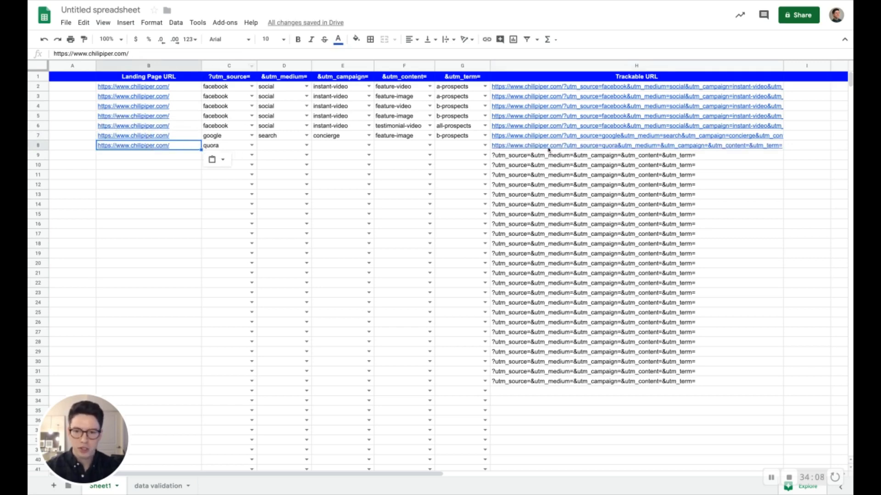
{"action": "left_click", "coordinate": [564, 147]}
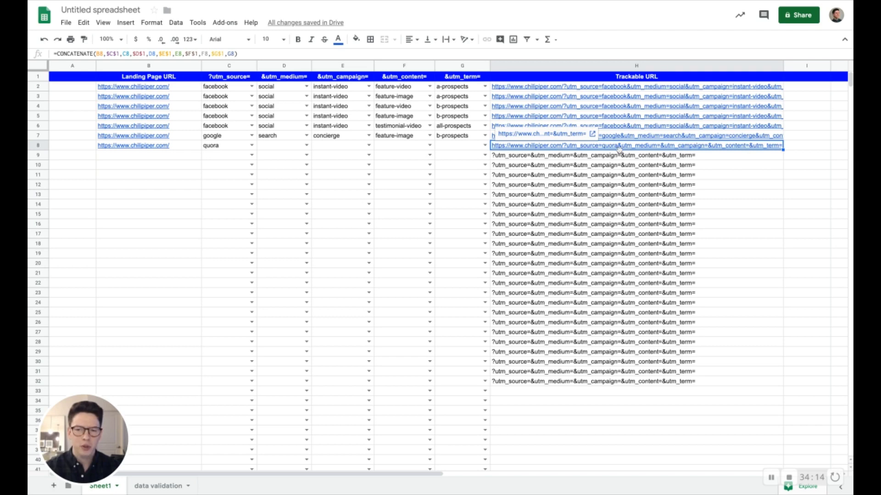
{"action": "left_click", "coordinate": [407, 161]}
{"action": "left_click", "coordinate": [584, 146]}
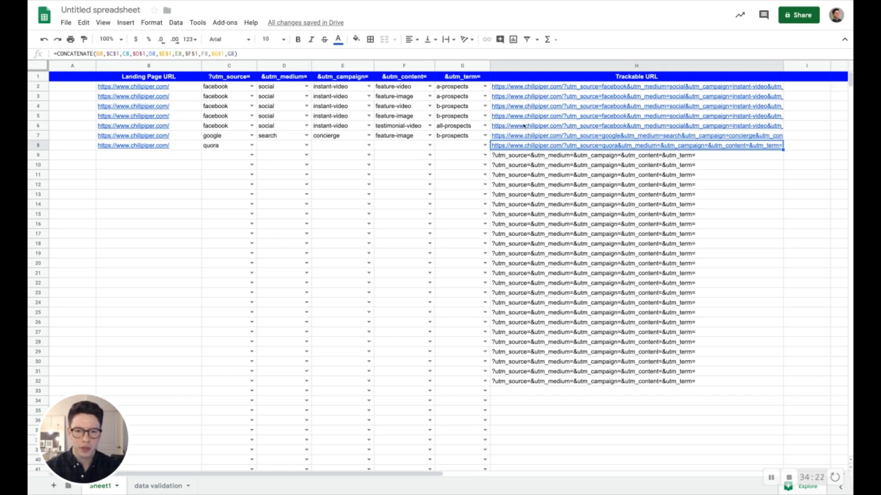
Insert an IF function with the condition G8="" ahead of CONCATENATE in the H8 formula.
{"action": "mouse_move", "coordinate": [518, 147]}
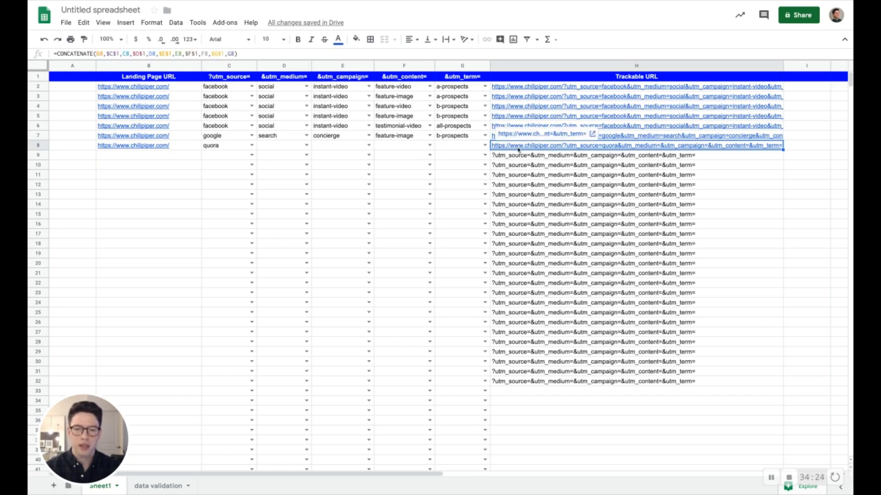
{"action": "double_click", "coordinate": [519, 148]}
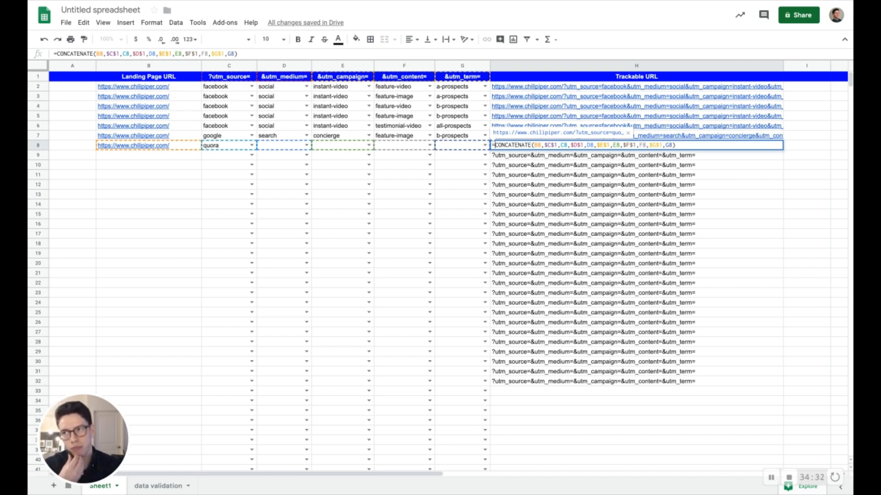
{"action": "type", "text": "IF"}
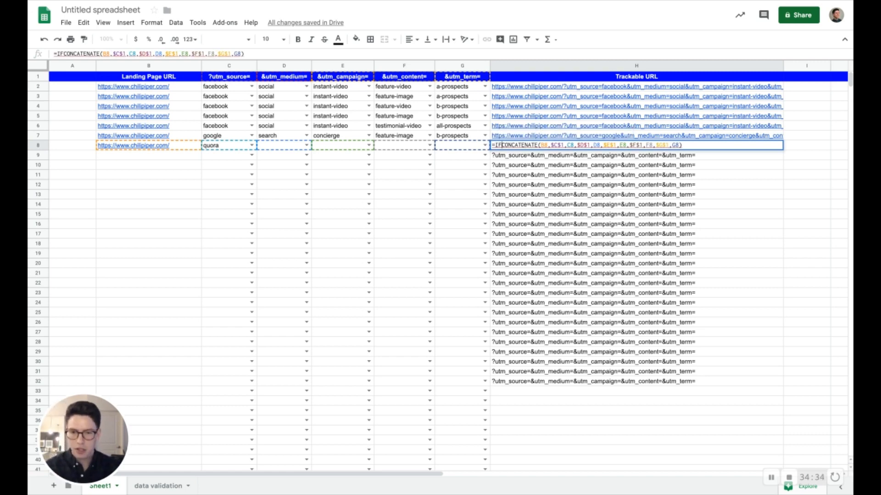
{"action": "type", "text": "("}
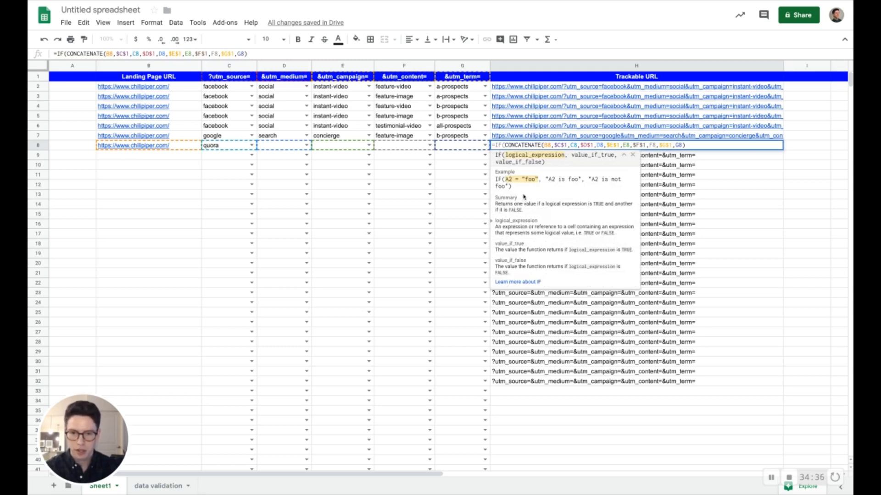
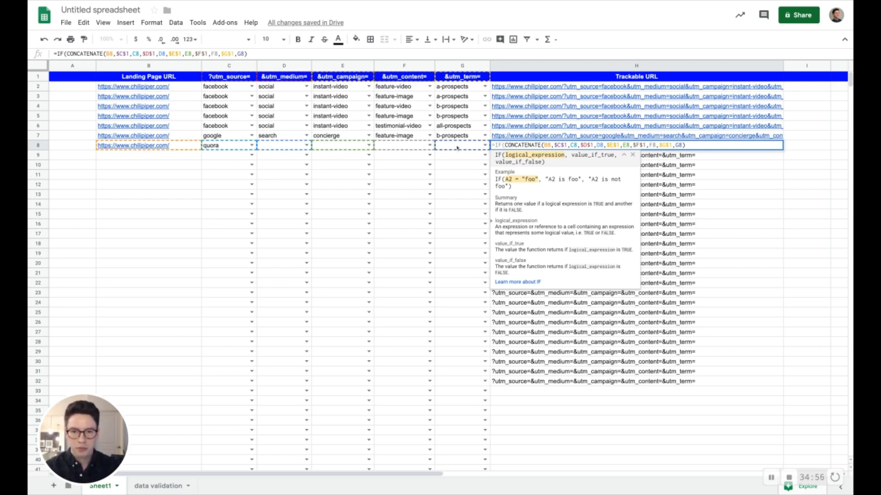
{"action": "left_click", "coordinate": [457, 147]}
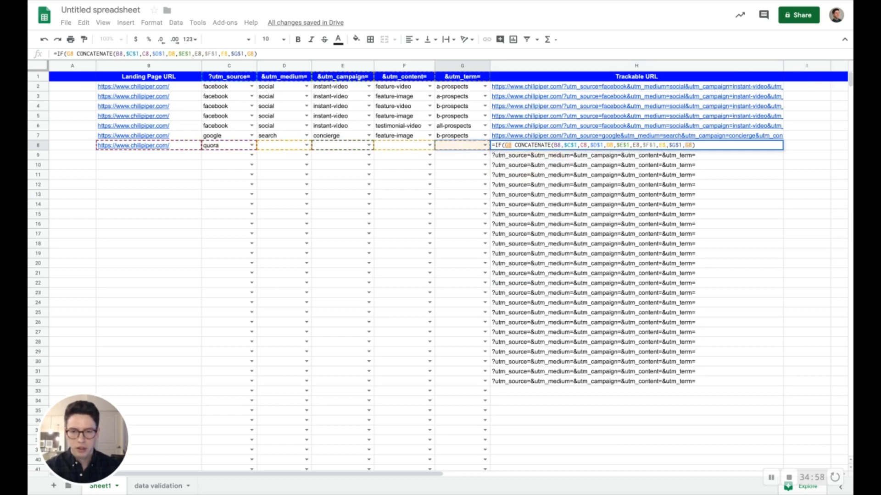
{"action": "type", "text": "="}
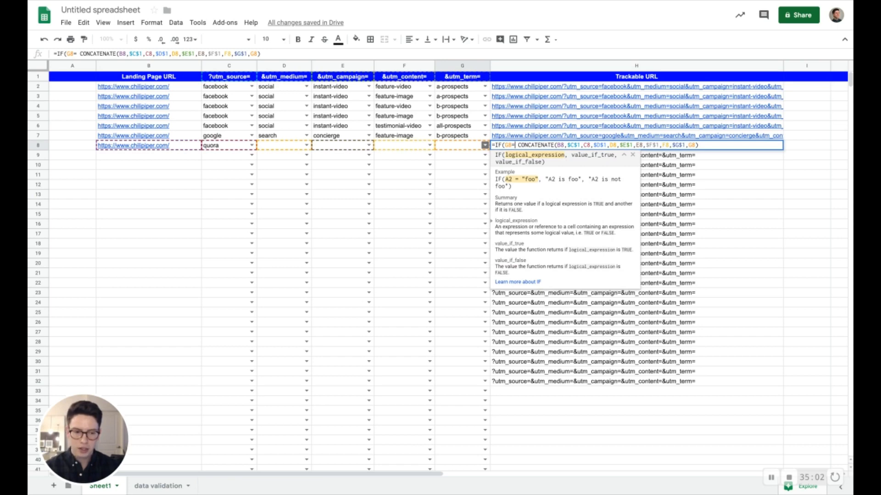
{"action": "type", "text": "\"\""}
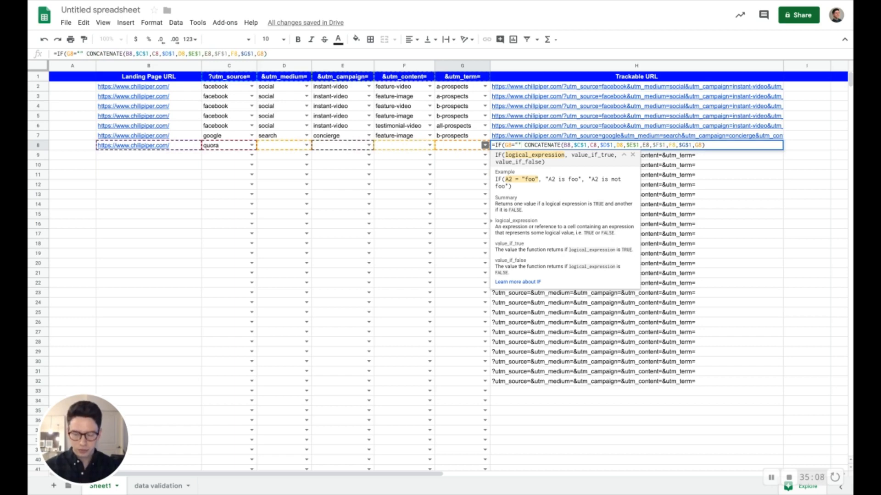
{"action": "type", "text": ","}
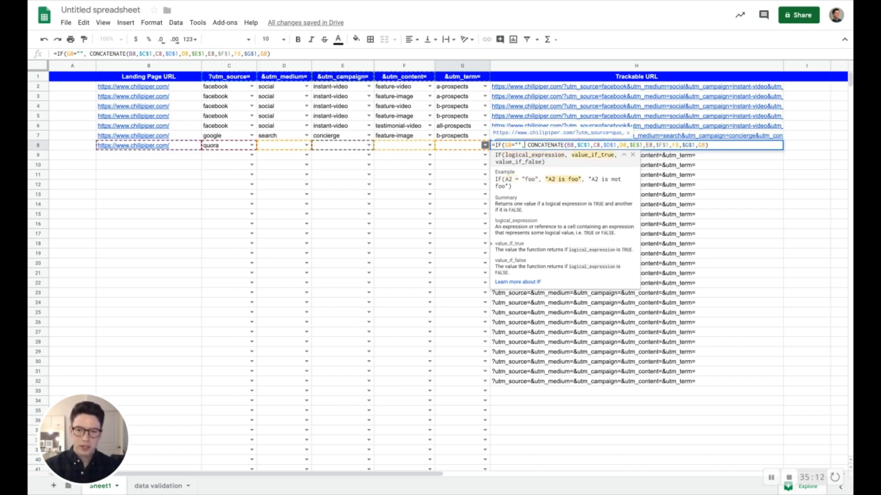
Complete H8's IF formula with "" as the true value and the existing CONCATENATE as the false value.
{"action": "type", "text": "\"\""}
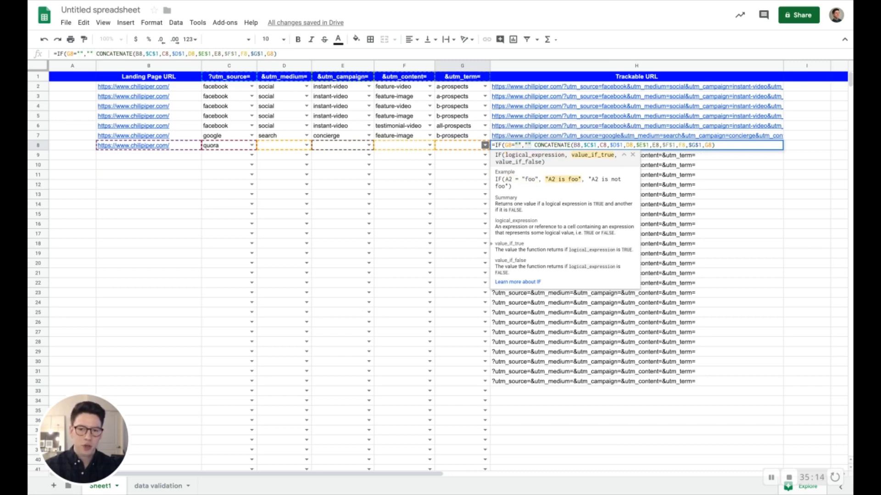
{"action": "type", "text": ","}
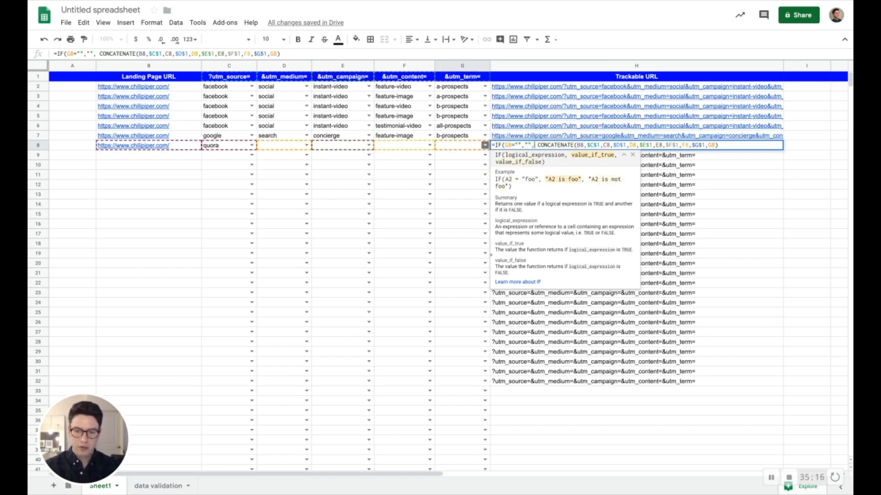
{"action": "key", "text": "Delete"}
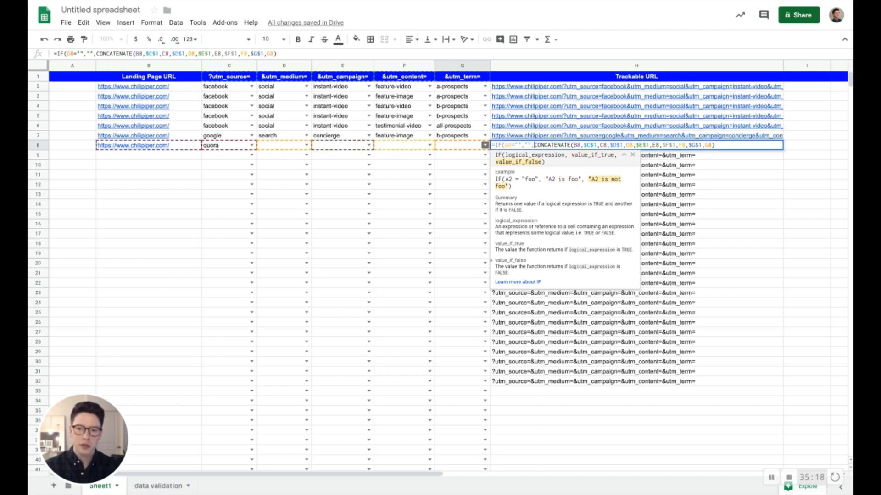
{"action": "key", "text": "End"}
{"action": "type", "text": ")"}
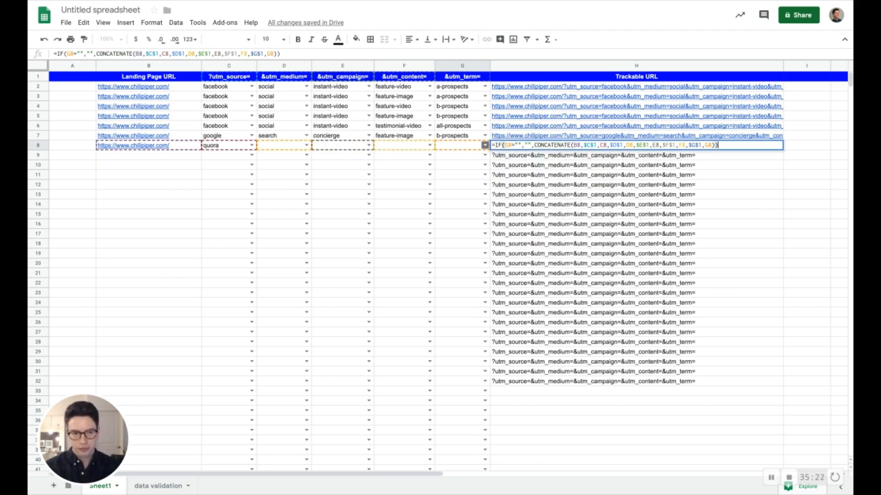
{"action": "key", "text": "Return"}
Fill the IF-wrapped trackable URL formula from H8 down through H32 and review it in H8.
{"action": "left_click", "coordinate": [665, 137]}
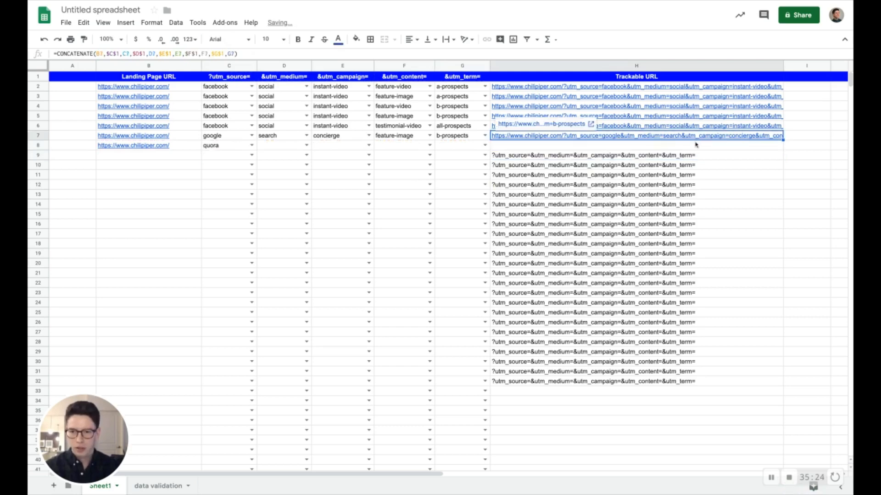
{"action": "left_click", "coordinate": [699, 146]}
{"action": "left_click_drag", "start_coordinate": [783, 150], "coordinate": [783, 386]}
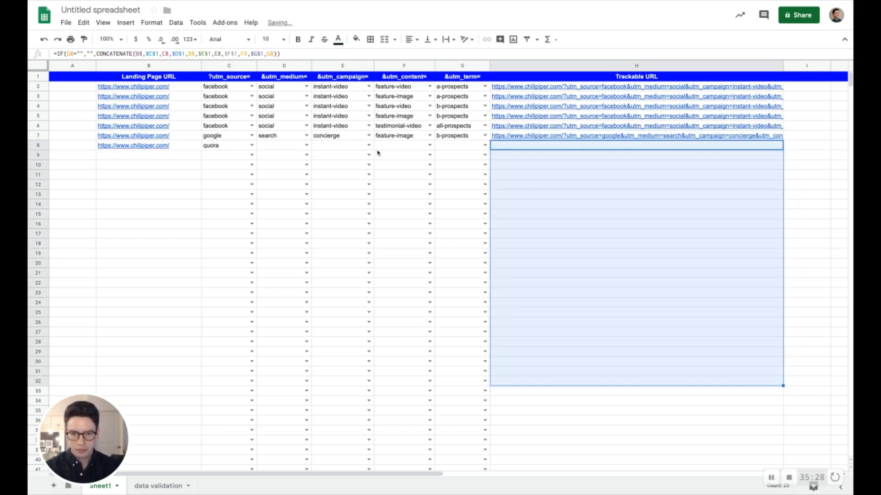
{"action": "left_click", "coordinate": [368, 155]}
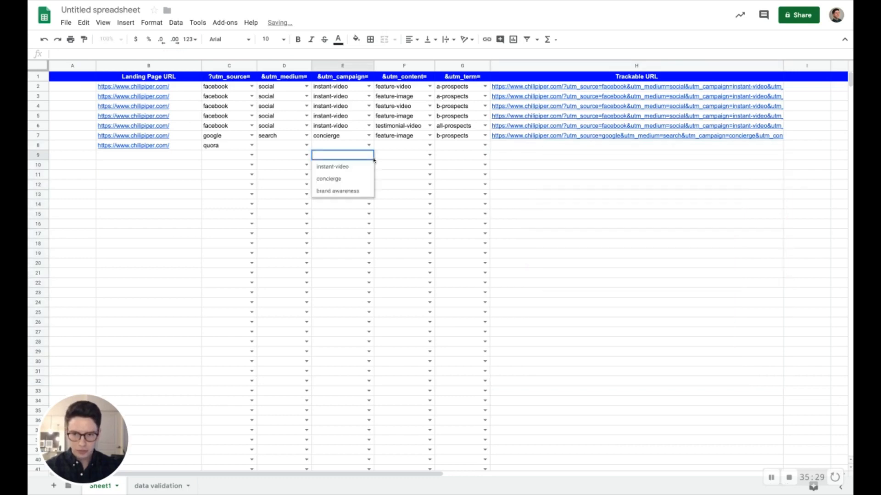
{"action": "left_click", "coordinate": [588, 145]}
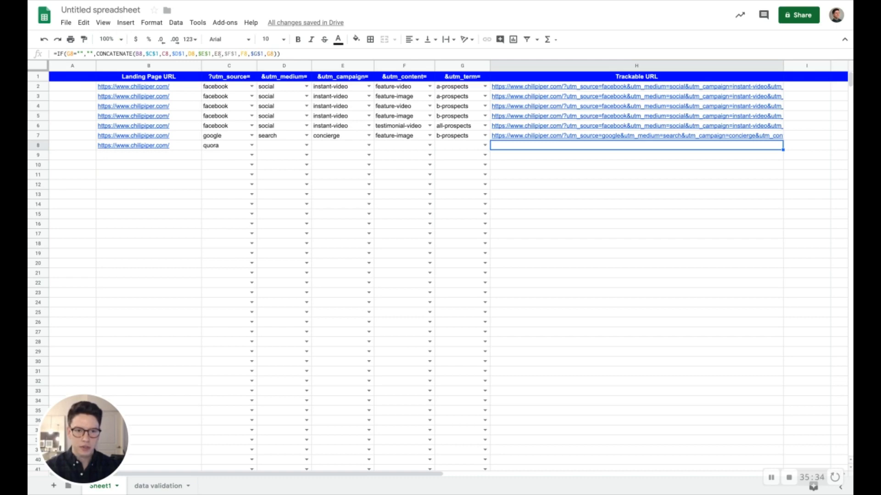
{"action": "left_click", "coordinate": [154, 155]}
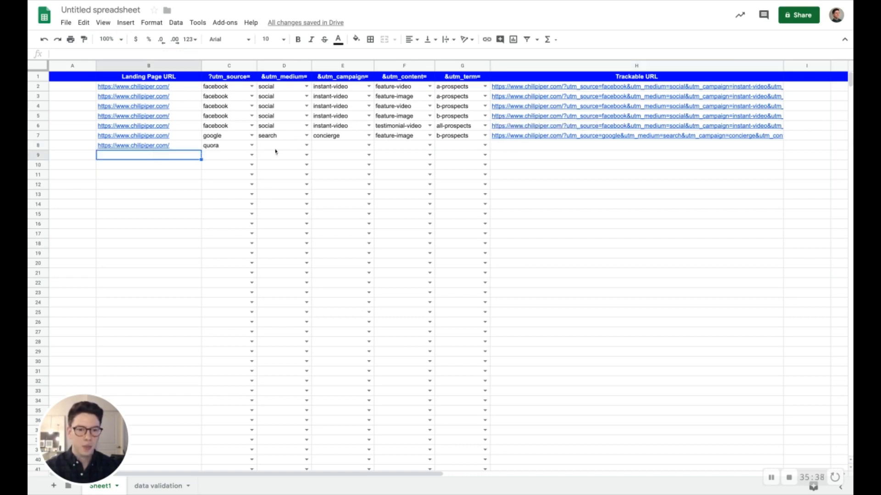
Fill row 8 from its dropdowns with medium search, campaign instant-video, content feature-image and term a-prospects.
{"action": "left_click", "coordinate": [306, 145]}
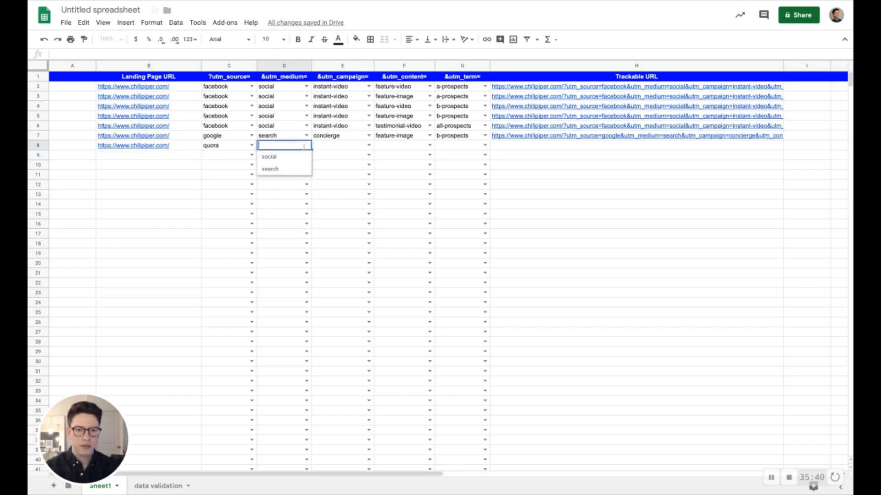
{"action": "left_click", "coordinate": [300, 170]}
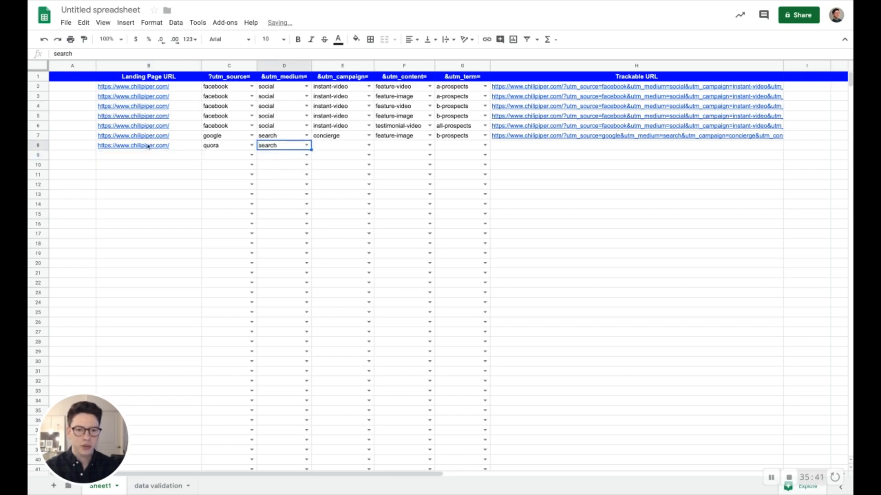
{"action": "left_click", "coordinate": [369, 145]}
{"action": "left_click", "coordinate": [356, 157]}
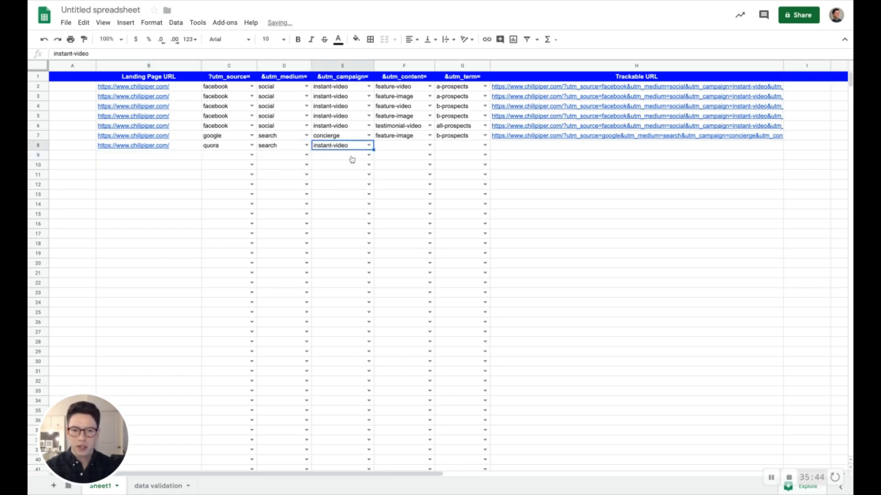
{"action": "left_click", "coordinate": [429, 146]}
{"action": "left_click", "coordinate": [404, 167]}
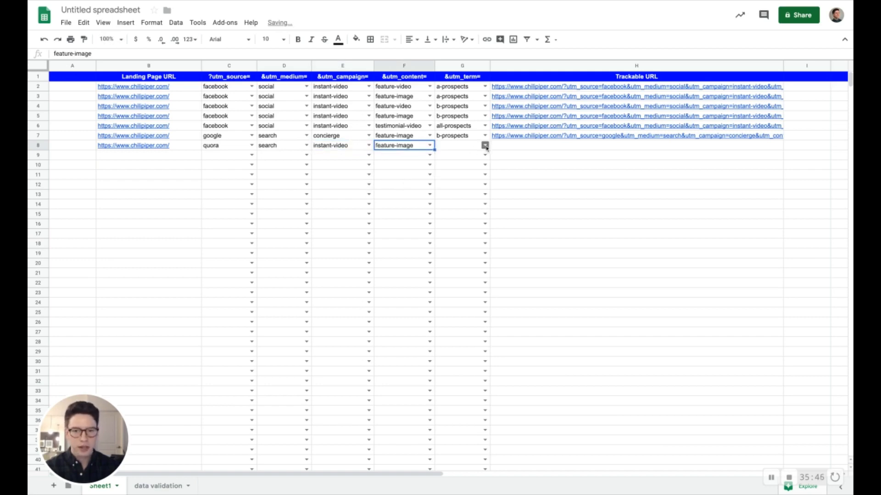
{"action": "left_click", "coordinate": [485, 146]}
{"action": "left_click", "coordinate": [464, 158]}
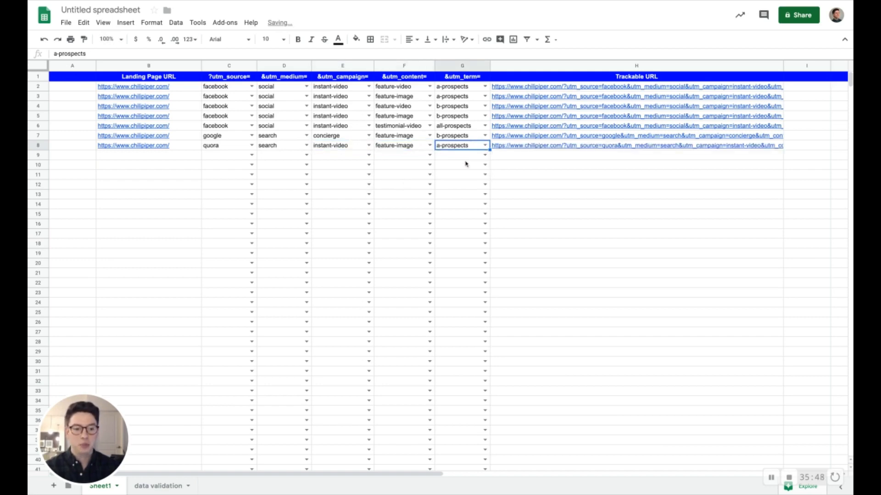
Add an Owner heading in A1 and fill the owner's first name down A2 through A8.
{"action": "left_click", "coordinate": [613, 146]}
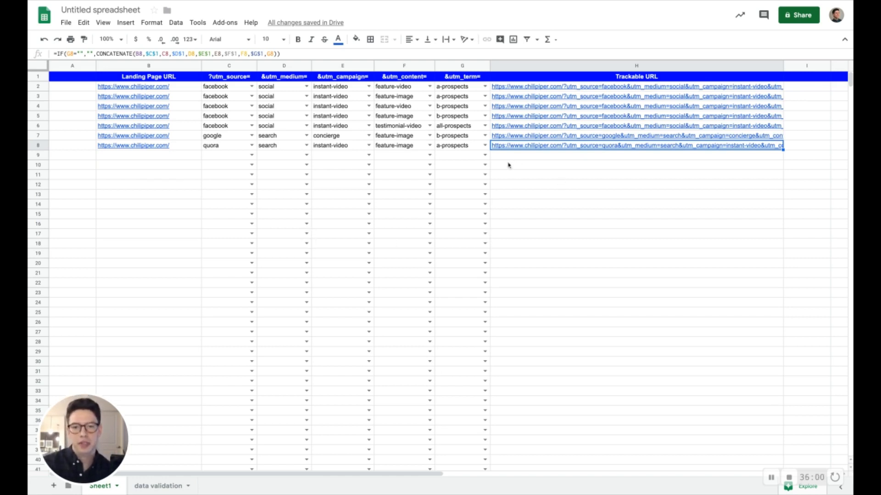
{"action": "left_click", "coordinate": [71, 79]}
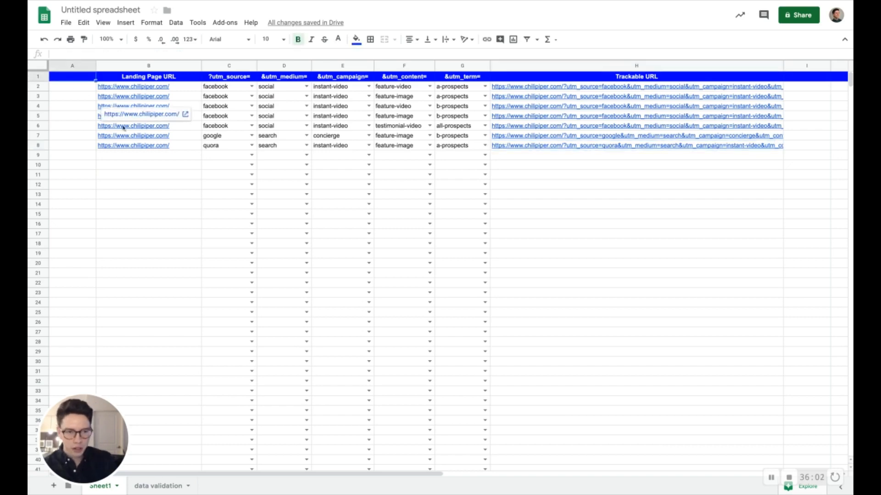
{"action": "type", "text": "Owner"}
{"action": "key", "text": "Return"}
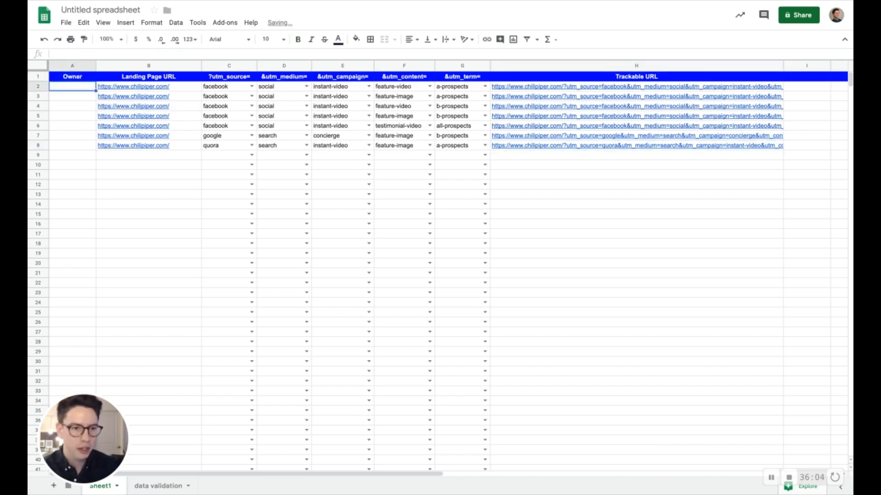
{"action": "type", "text": "Reggie"}
{"action": "key", "text": "Return"}
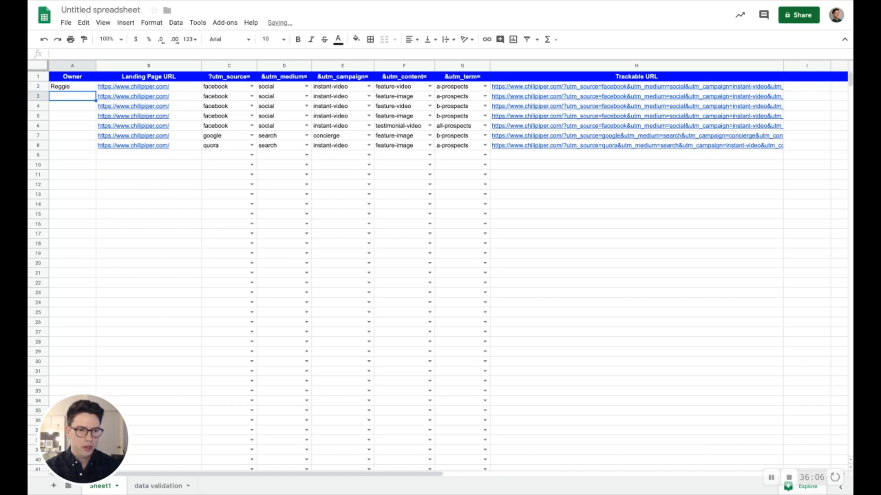
{"action": "left_click", "coordinate": [80, 83]}
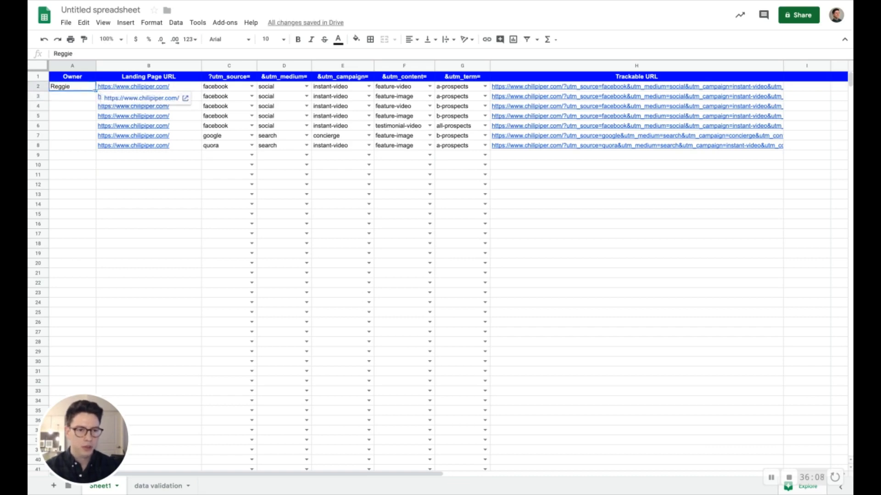
{"action": "left_click_drag", "start_coordinate": [95, 91], "coordinate": [92, 148]}
{"action": "left_click", "coordinate": [138, 195]}
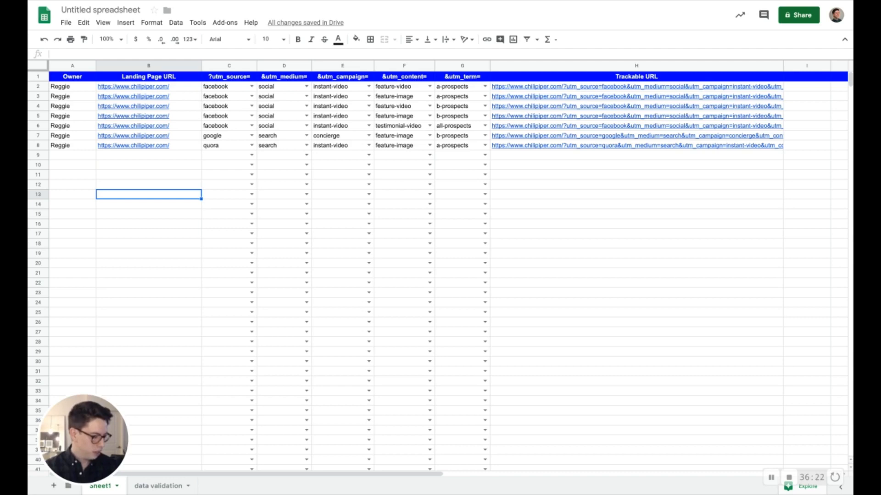
Insert two blank columns between the &utm_campaign= and &utm_content= columns.
{"action": "left_click", "coordinate": [396, 66]}
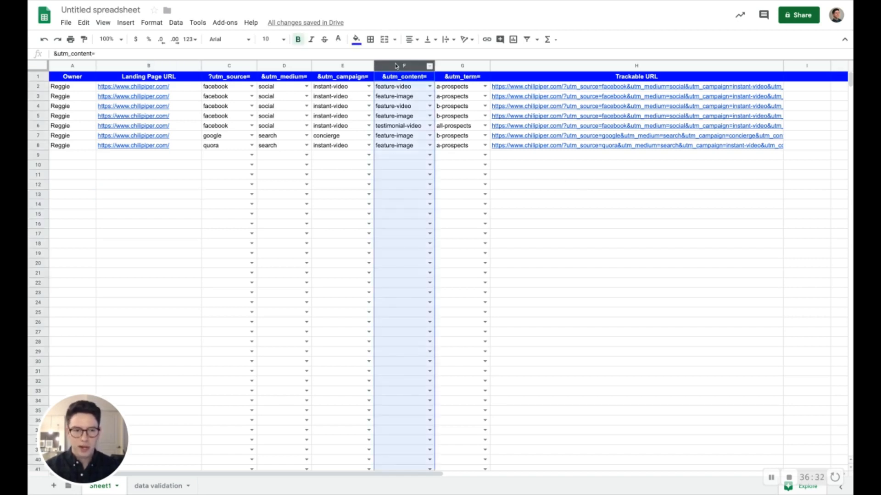
{"action": "right_click", "coordinate": [396, 66]}
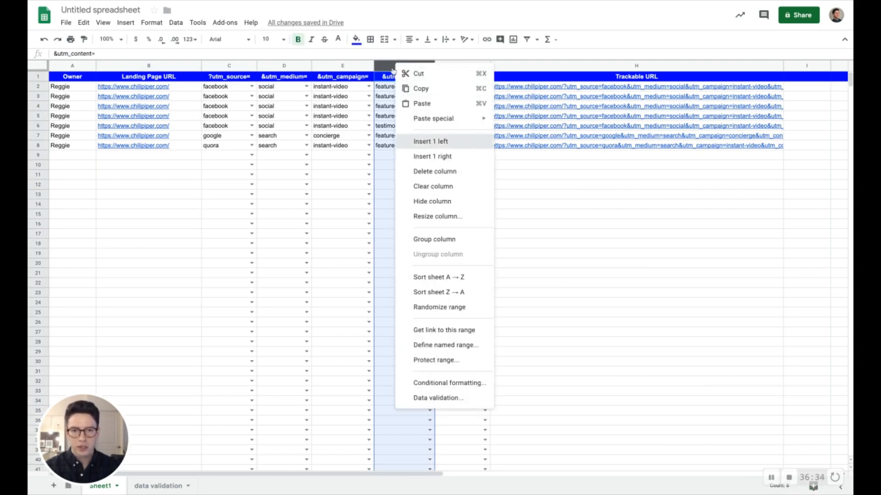
{"action": "left_click", "coordinate": [431, 141]}
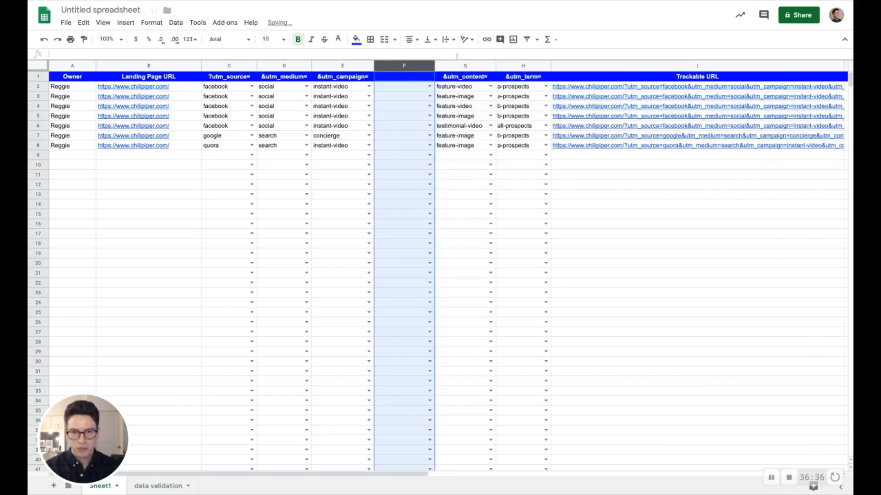
{"action": "right_click", "coordinate": [396, 66]}
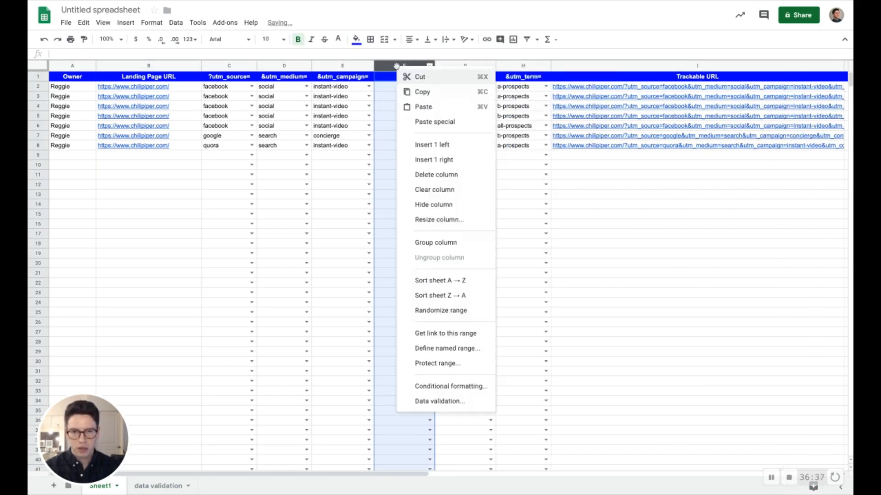
{"action": "left_click", "coordinate": [426, 146]}
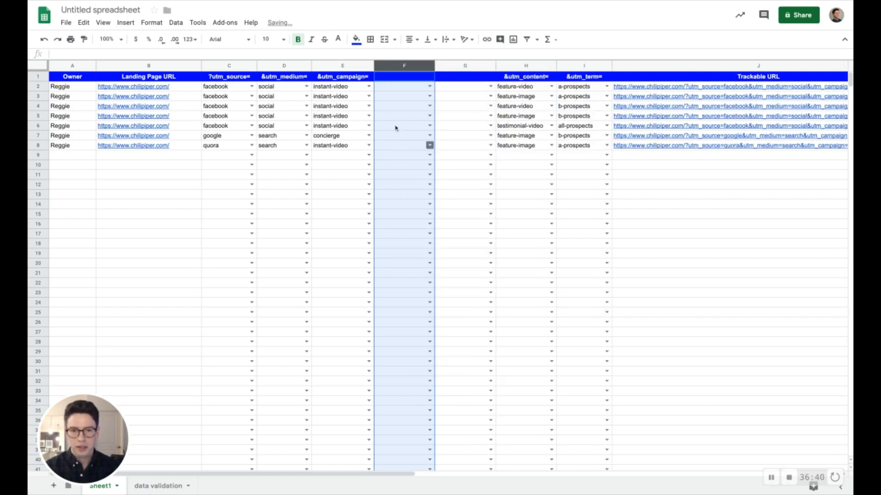
{"action": "left_click", "coordinate": [507, 147]}
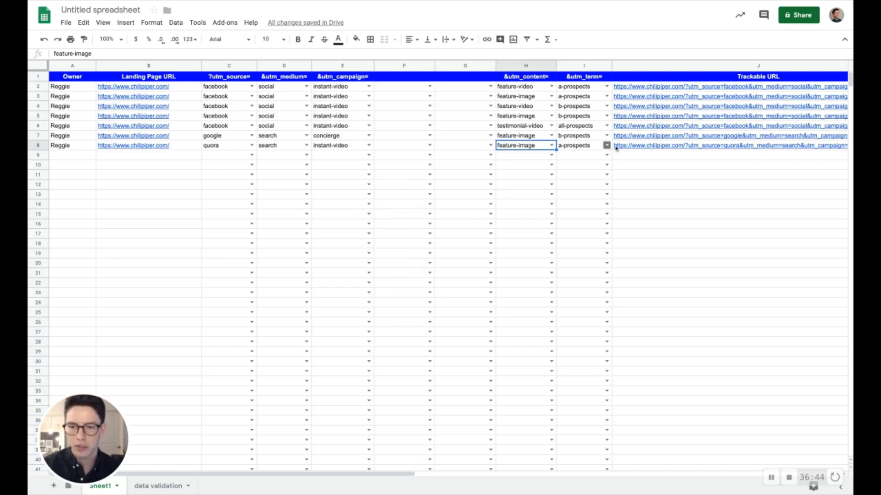
{"action": "scroll", "coordinate": [610, 146], "scroll_direction": "right", "scroll_amount": 5}
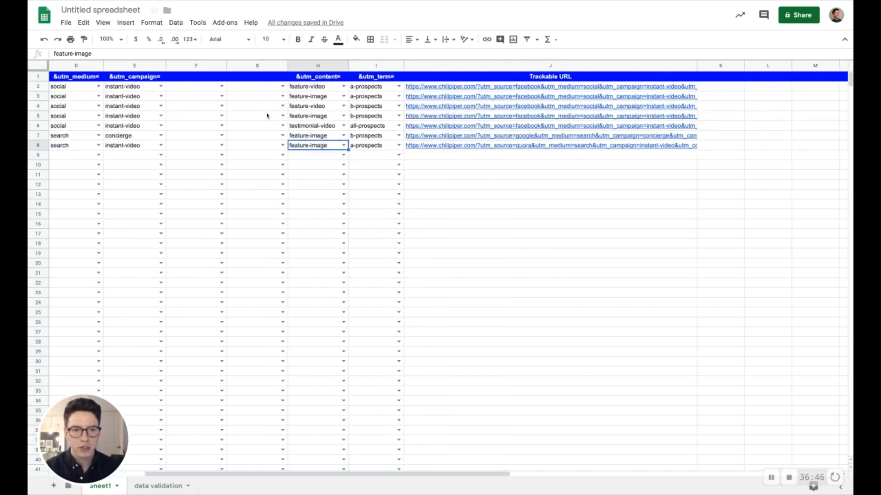
Head the two new columns topic in F1 and media in G1.
{"action": "left_click", "coordinate": [214, 77]}
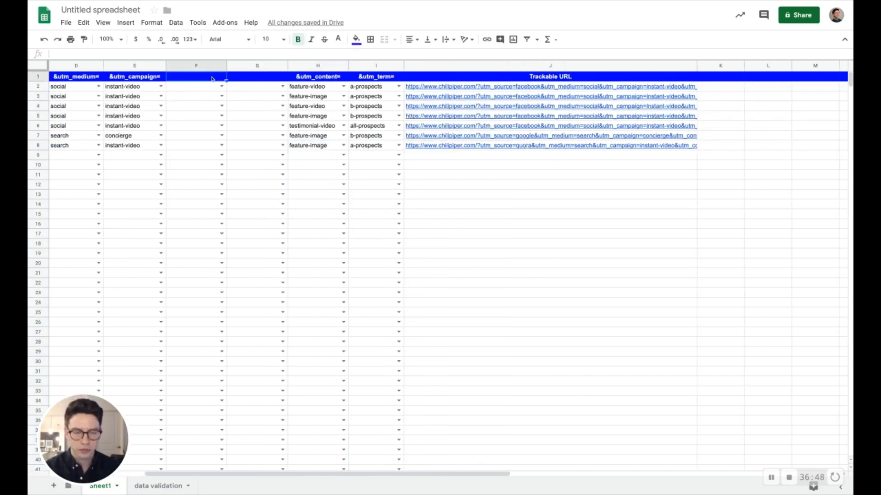
{"action": "scroll", "coordinate": [259, 108], "scroll_direction": "left", "scroll_amount": 5}
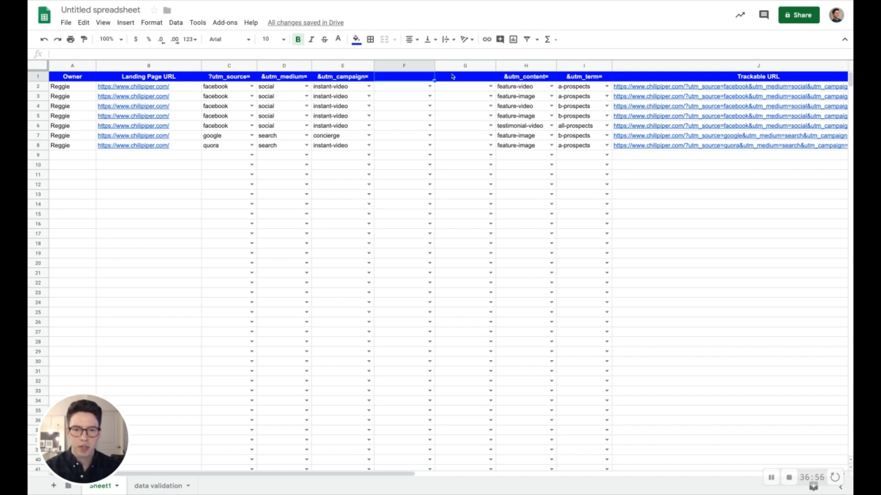
{"action": "left_click", "coordinate": [452, 77]}
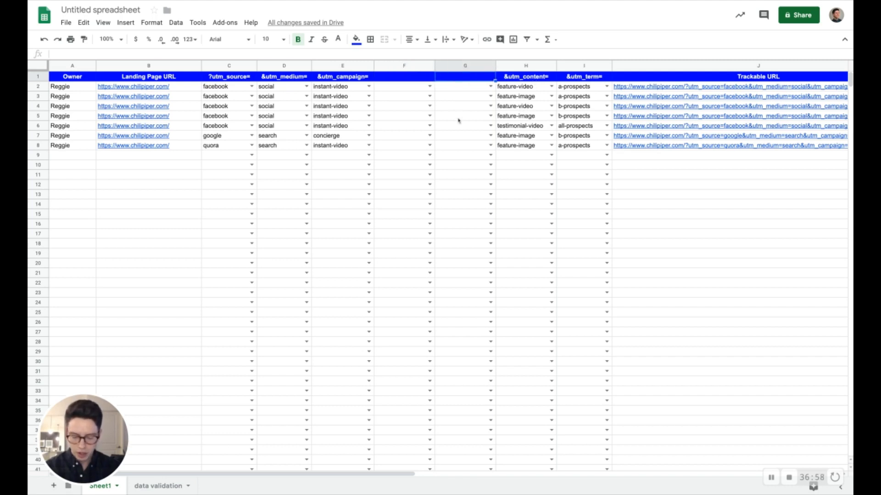
{"action": "type", "text": "media"}
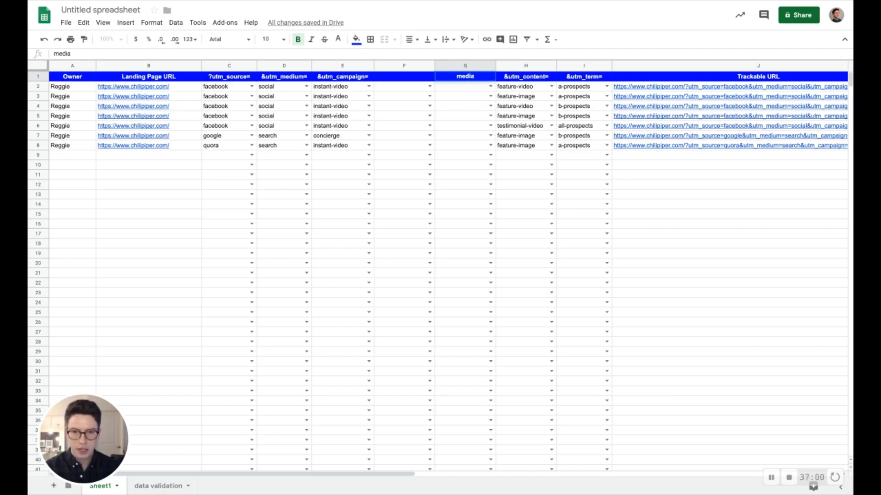
{"action": "left_click", "coordinate": [393, 82]}
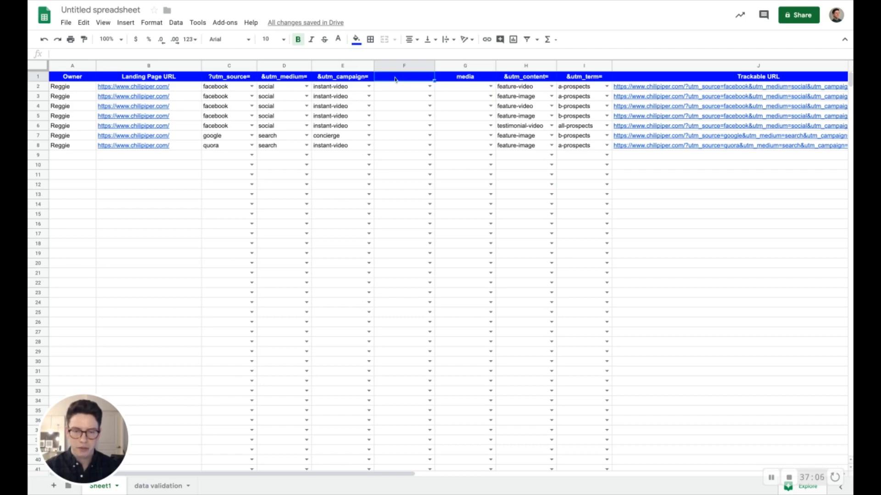
{"action": "type", "text": "topic"}
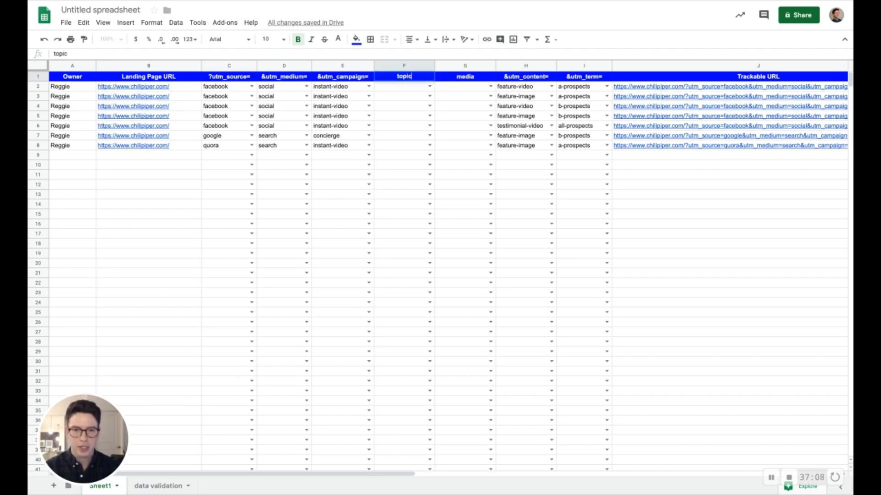
{"action": "key", "text": "Return"}
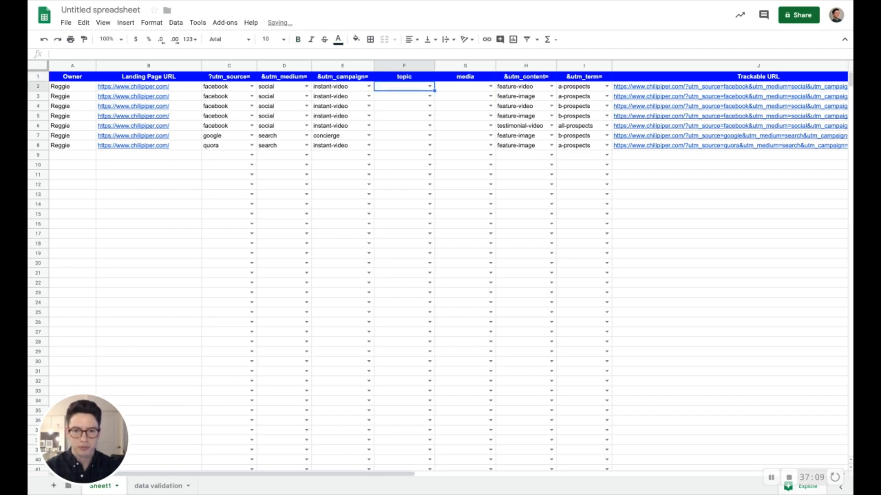
Remove the inherited data validation from the topic and media columns.
{"action": "left_click", "coordinate": [430, 87]}
{"action": "left_click", "coordinate": [490, 87]}
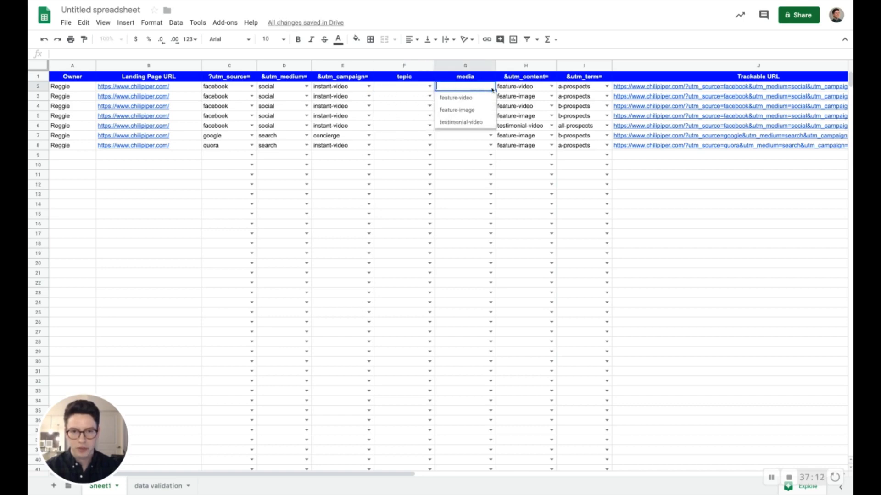
{"action": "left_click", "coordinate": [491, 87]}
{"action": "left_click", "coordinate": [403, 68]}
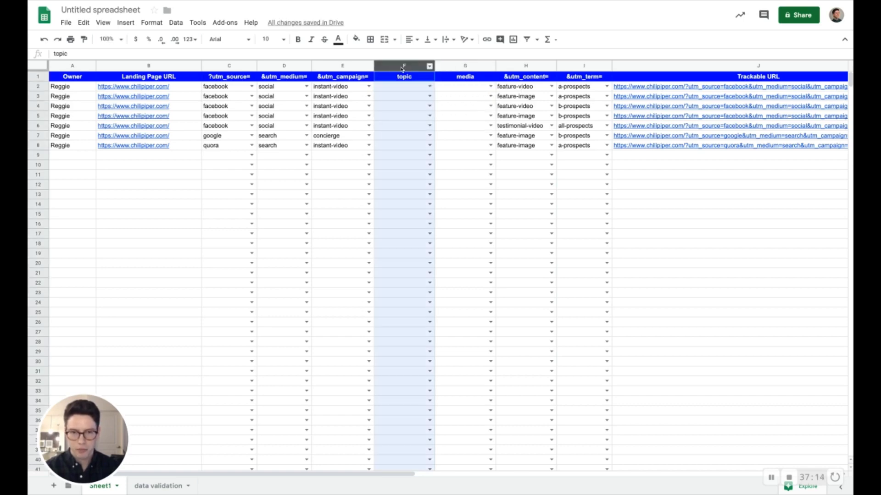
{"action": "left_click", "coordinate": [490, 66], "text": "shift"}
{"action": "left_click", "coordinate": [176, 22]}
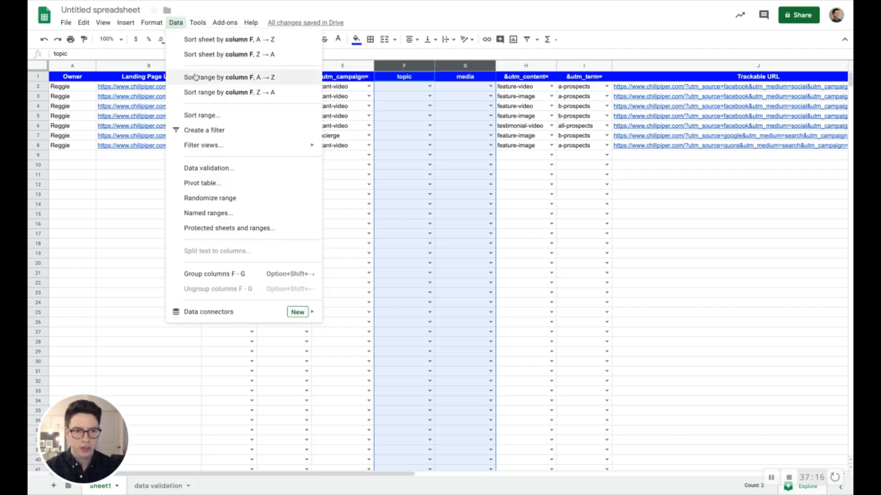
{"action": "left_click", "coordinate": [212, 169]}
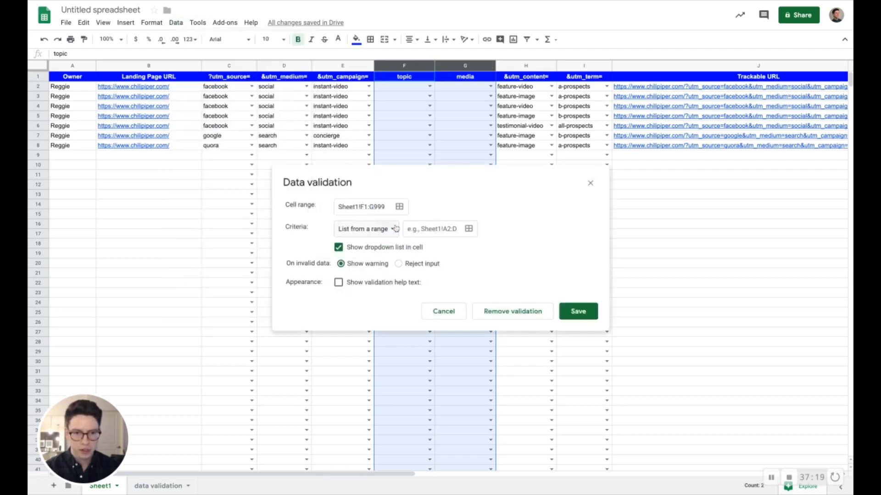
{"action": "left_click", "coordinate": [513, 311]}
{"action": "left_click", "coordinate": [454, 233]}
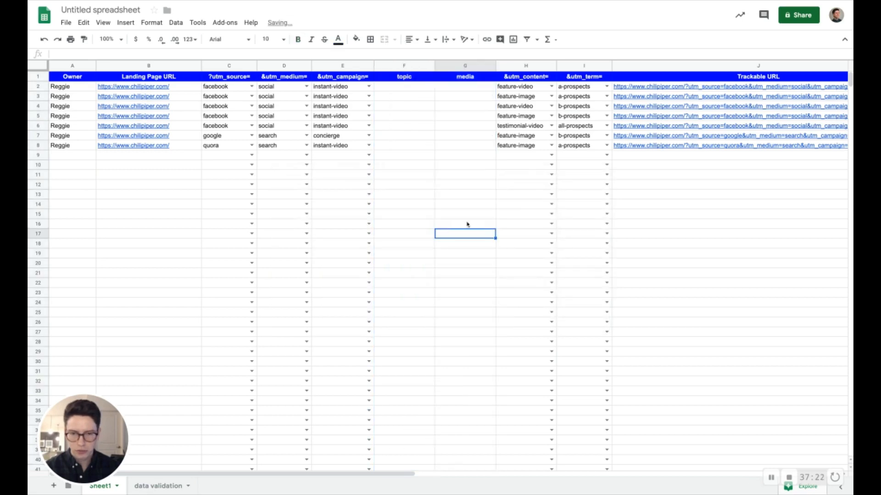
Enter feature as the topic in F2 and video as the media in G2.
{"action": "left_click", "coordinate": [404, 89]}
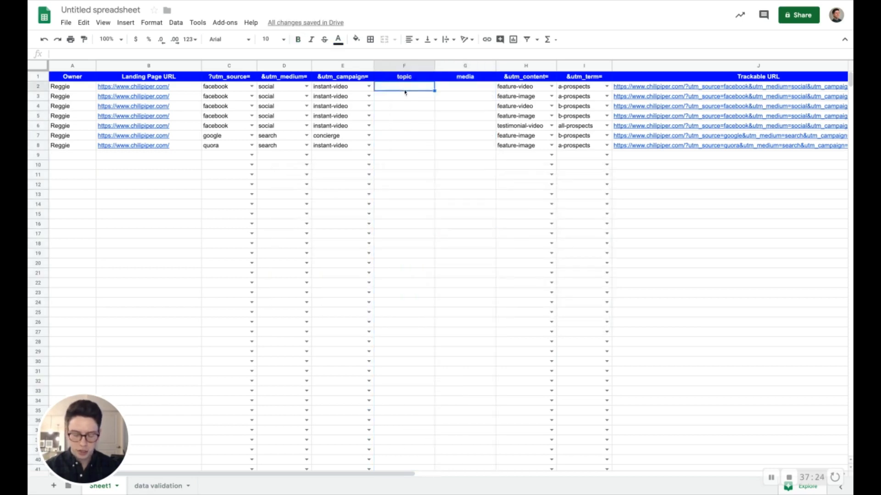
{"action": "type", "text": "feature"}
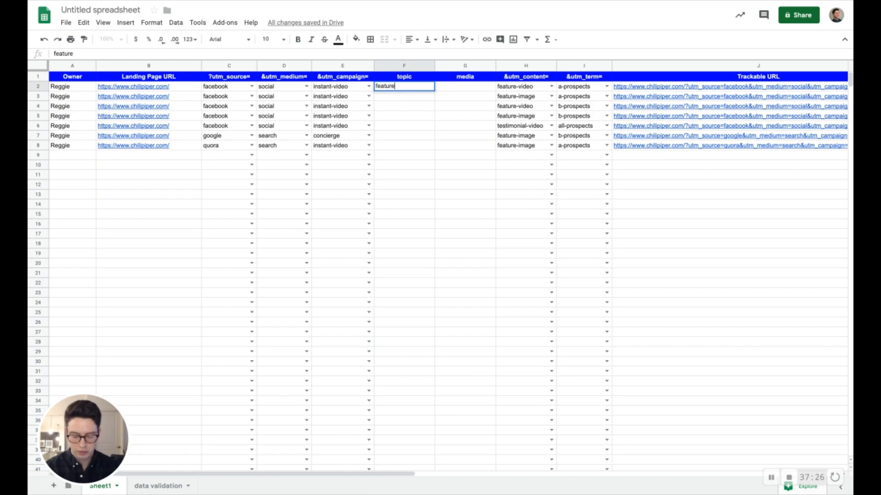
{"action": "key", "text": "Tab"}
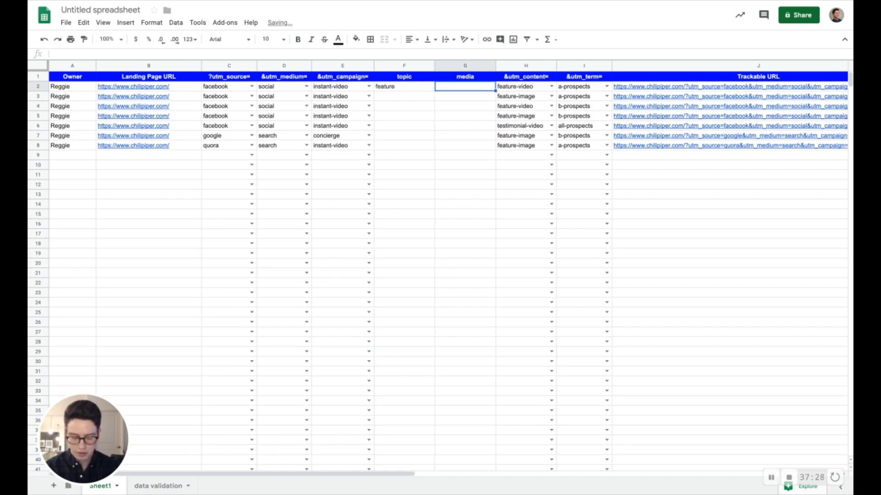
{"action": "type", "text": "video"}
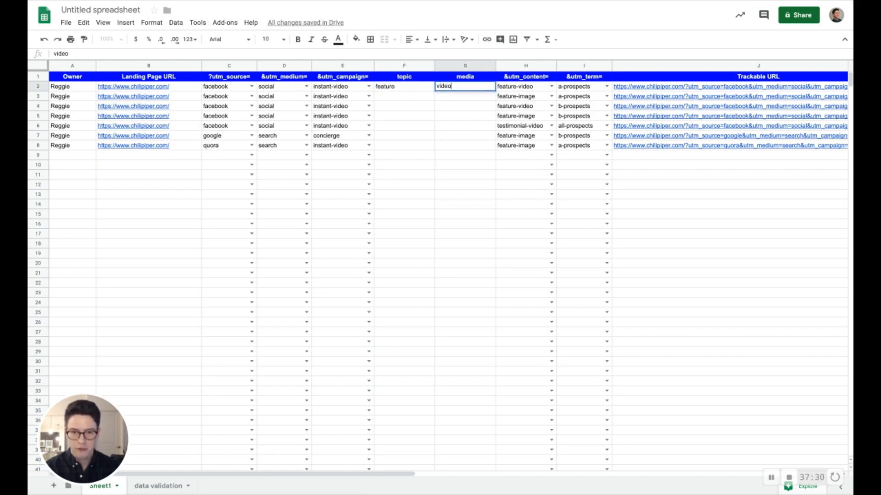
{"action": "key", "text": "Return"}
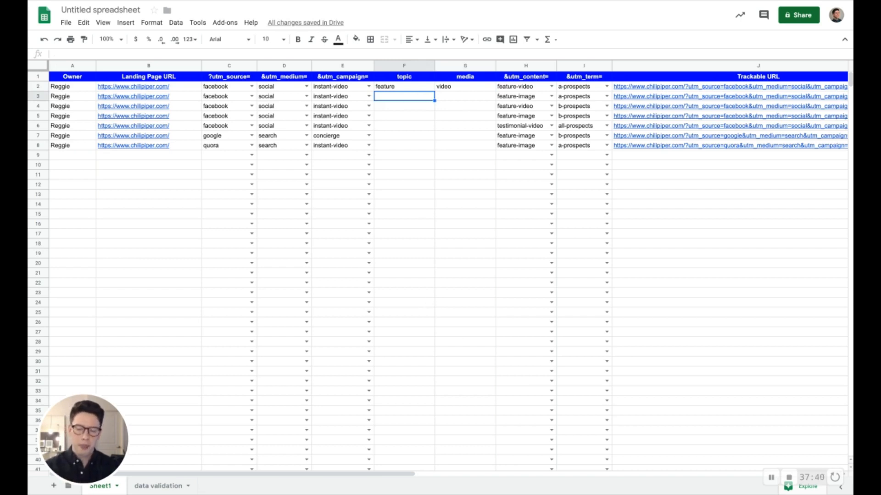
On the data validation sheet, insert two blank columns between the campaign and content lists.
{"action": "left_click", "coordinate": [159, 486]}
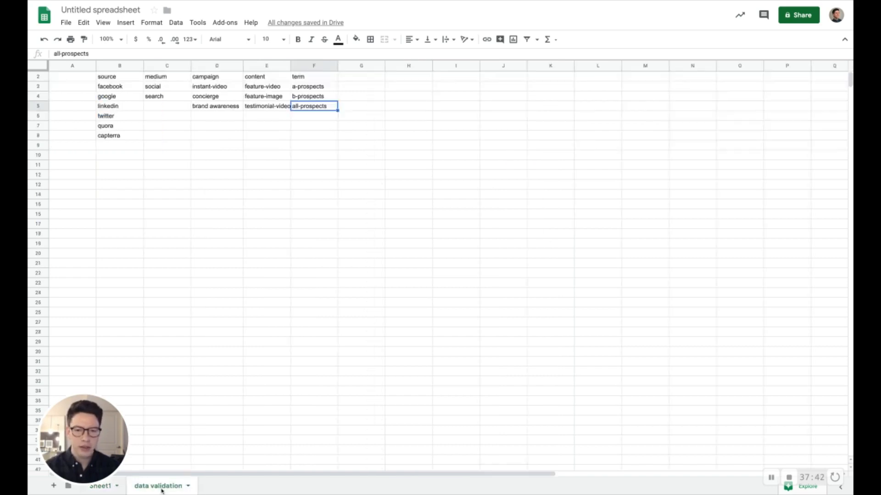
{"action": "left_click", "coordinate": [269, 68]}
{"action": "right_click", "coordinate": [269, 67]}
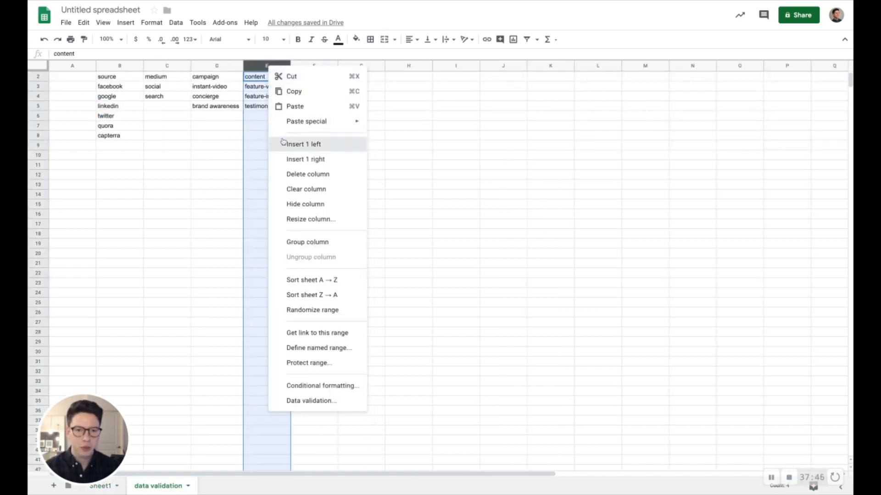
{"action": "left_click", "coordinate": [304, 144]}
{"action": "left_click", "coordinate": [313, 68]}
{"action": "right_click", "coordinate": [314, 69]}
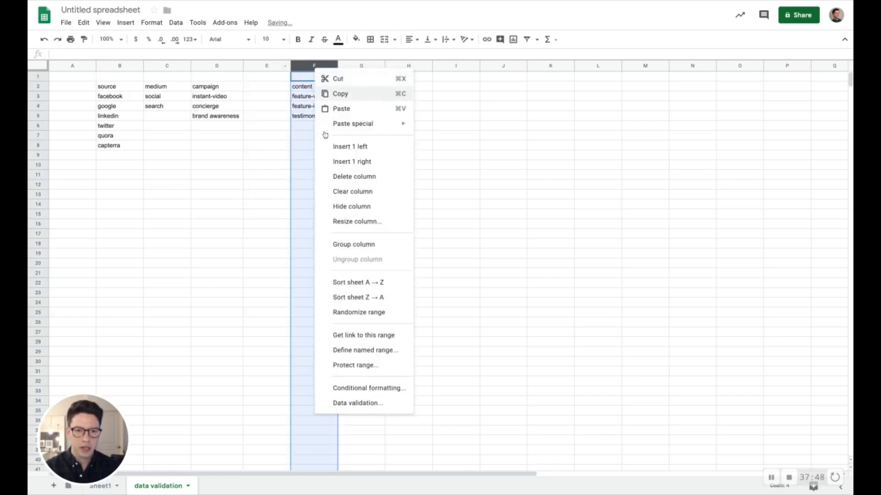
{"action": "left_click", "coordinate": [331, 147]}
Head the two new list columns on the data validation sheet topic in E2 and media in F2.
{"action": "left_click", "coordinate": [258, 90]}
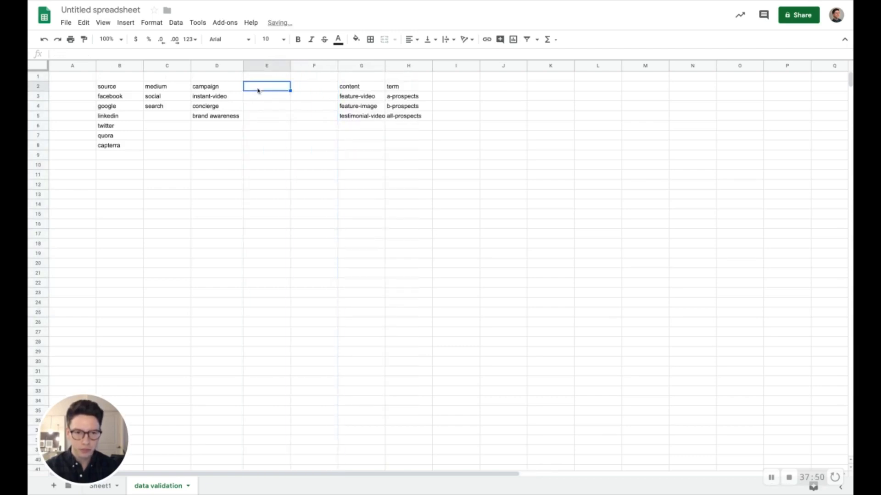
{"action": "type", "text": "topic"}
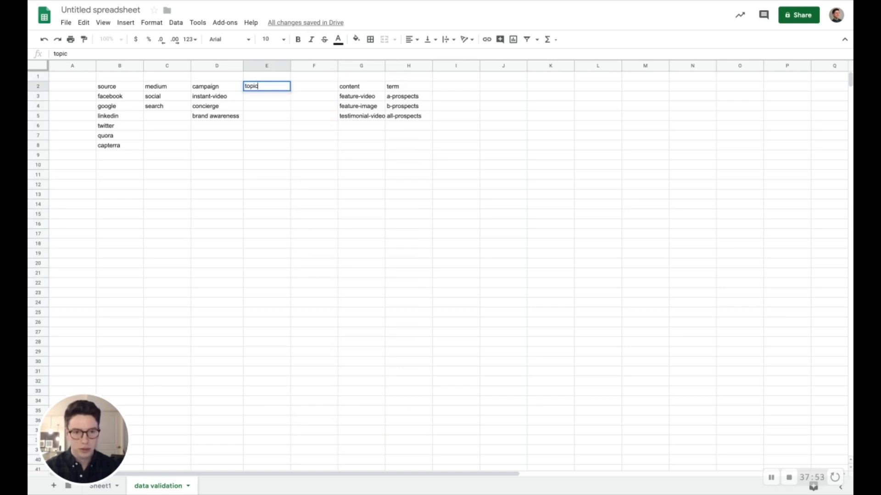
{"action": "key", "text": "Tab"}
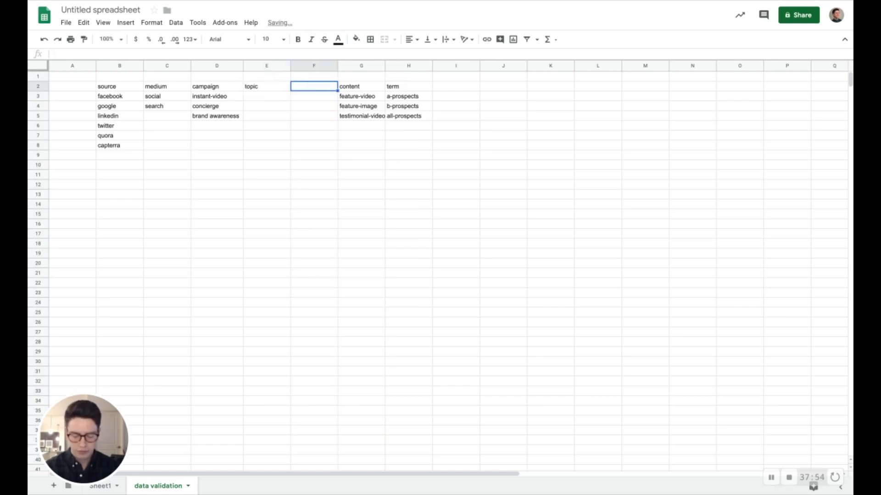
{"action": "type", "text": "media"}
{"action": "left_click", "coordinate": [247, 94]}
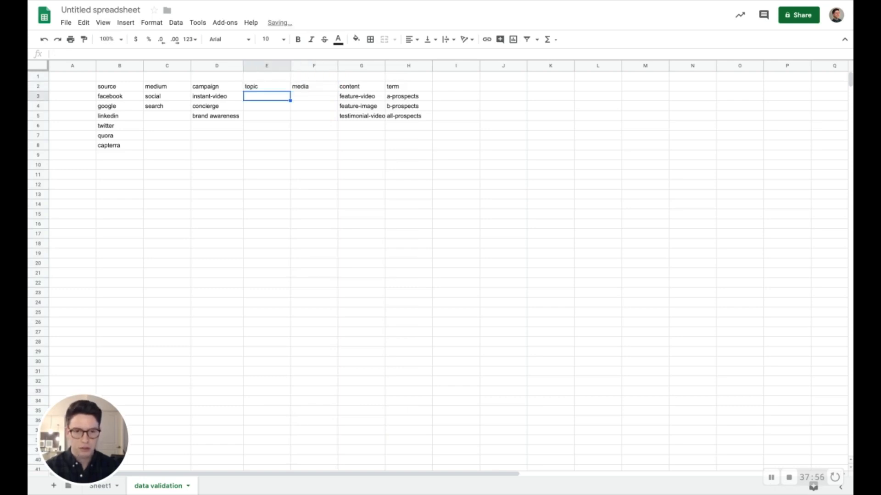
On Sheet1, add images, text and gif below video in the media column, filling G3 to G5.
{"action": "left_click", "coordinate": [104, 487]}
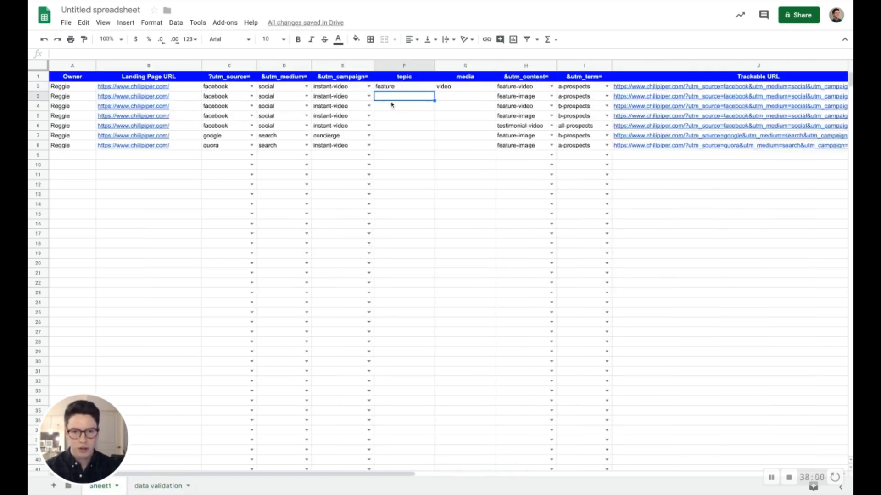
{"action": "left_click", "coordinate": [455, 96]}
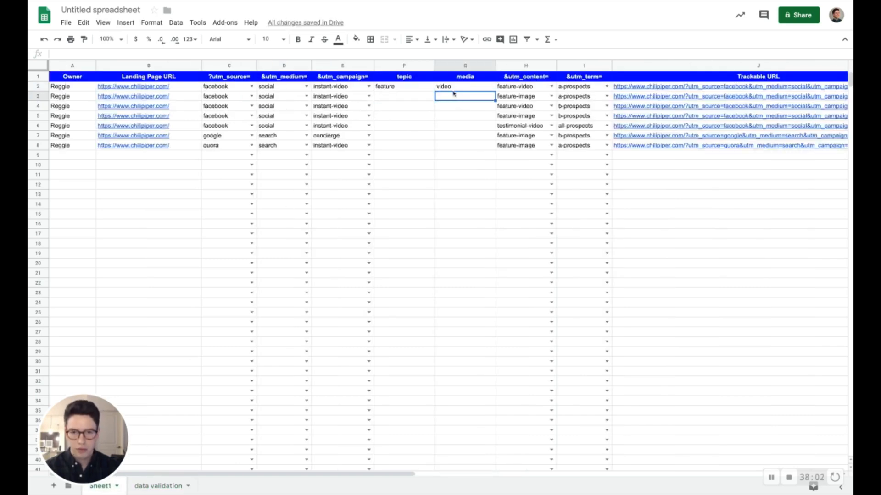
{"action": "type", "text": "images"}
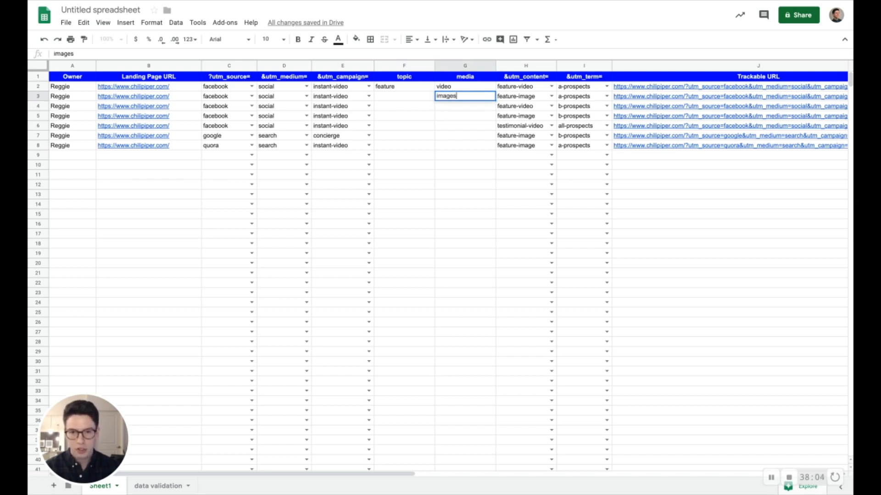
{"action": "key", "text": "Return"}
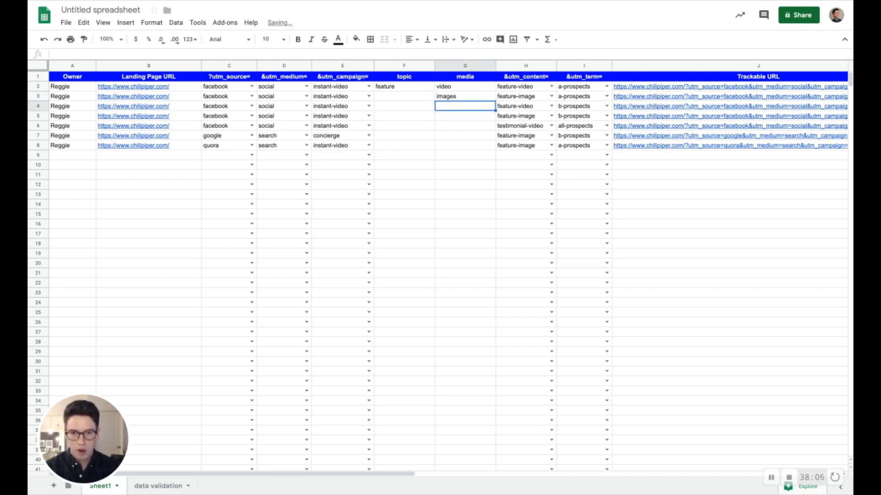
{"action": "type", "text": "text"}
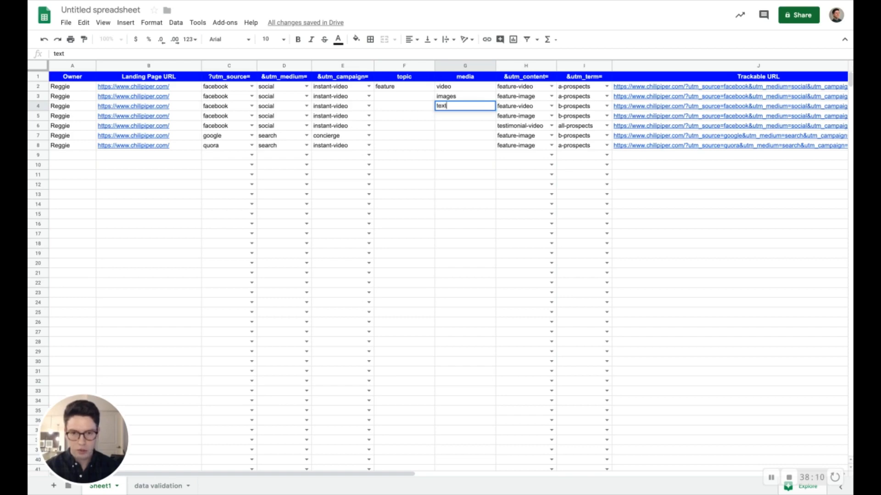
{"action": "key", "text": "Return"}
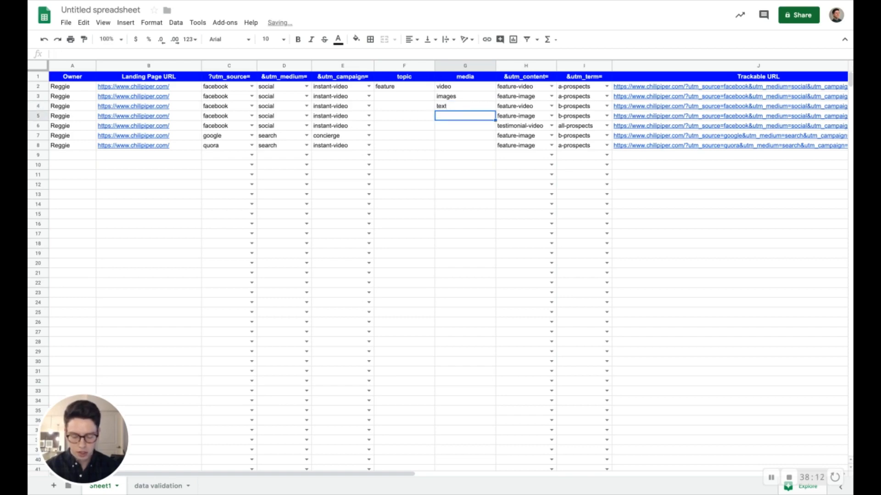
{"action": "type", "text": "gif"}
{"action": "key", "text": "Return"}
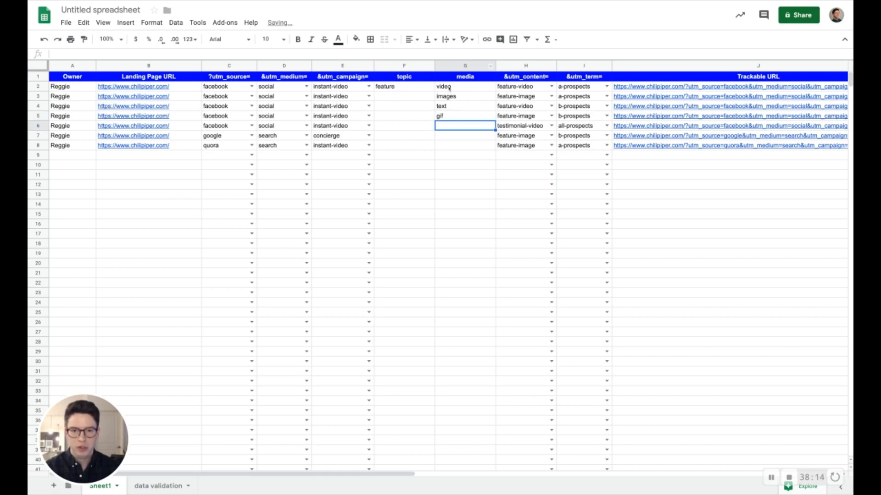
Copy the media values in G2:G5 into the data validation sheet's media list starting at F3, and return to Sheet1.
{"action": "left_click_drag", "start_coordinate": [448, 87], "coordinate": [457, 117]}
{"action": "key", "text": "ctrl+c"}
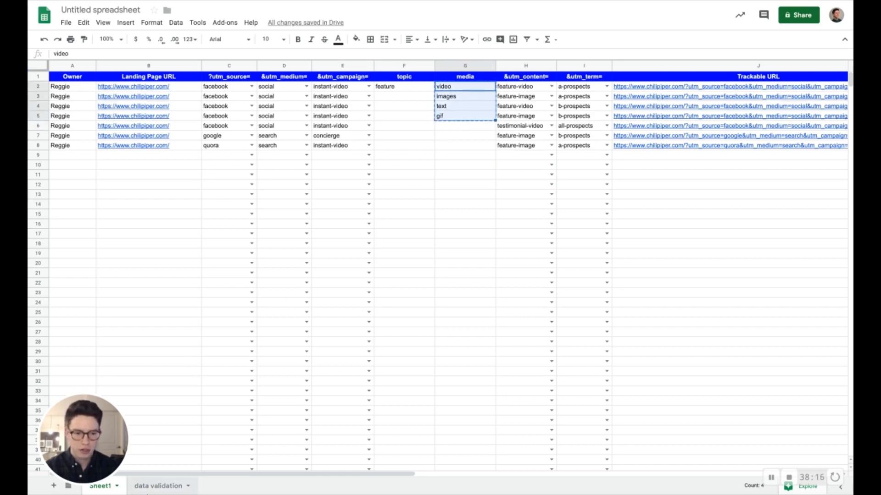
{"action": "key", "text": "ctrl+shift+Page_Down"}
{"action": "left_click", "coordinate": [308, 97]}
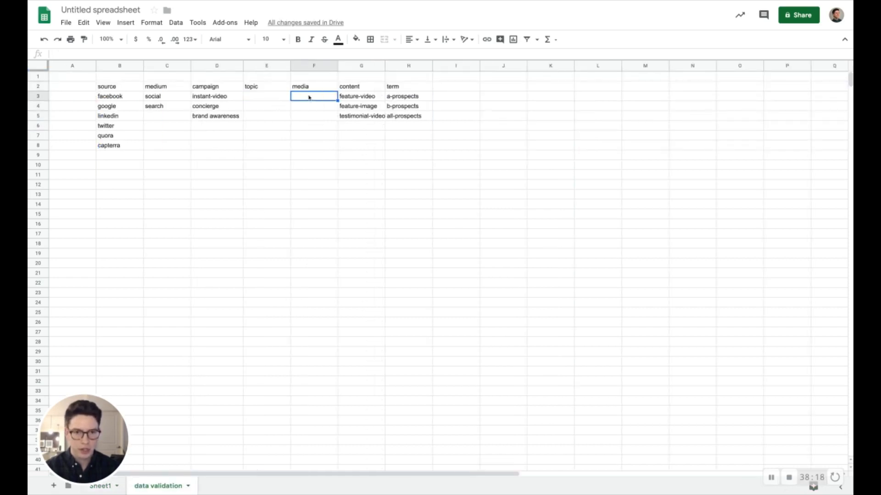
{"action": "key", "text": "ctrl+v"}
{"action": "left_click", "coordinate": [100, 487]}
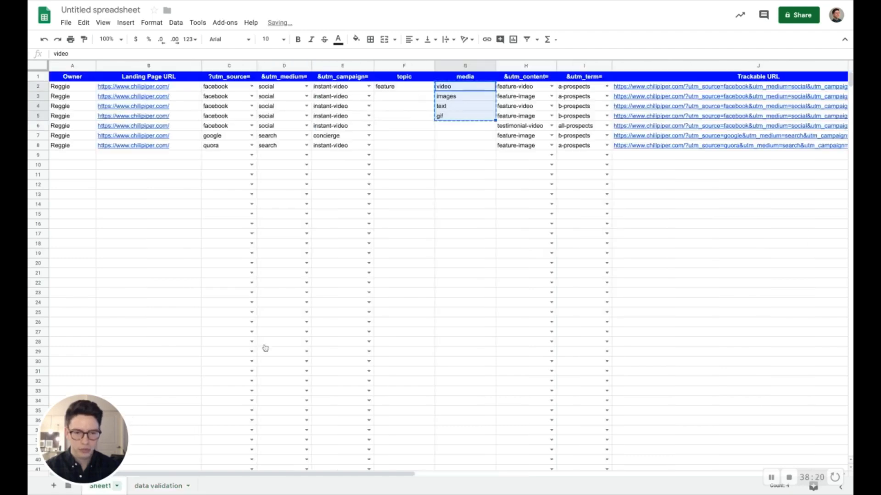
Enter tofu, mofu and bofu below feature in the topic column, cells F3 to F5.
{"action": "left_click", "coordinate": [409, 98]}
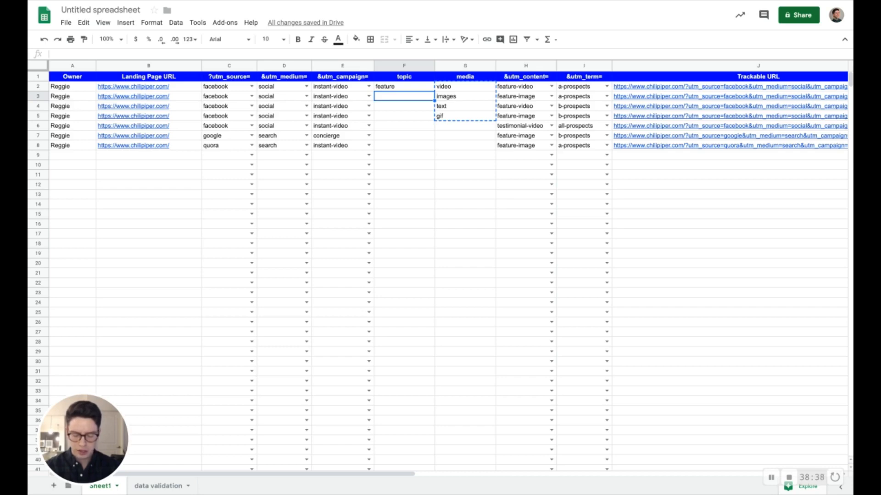
{"action": "type", "text": "top"}
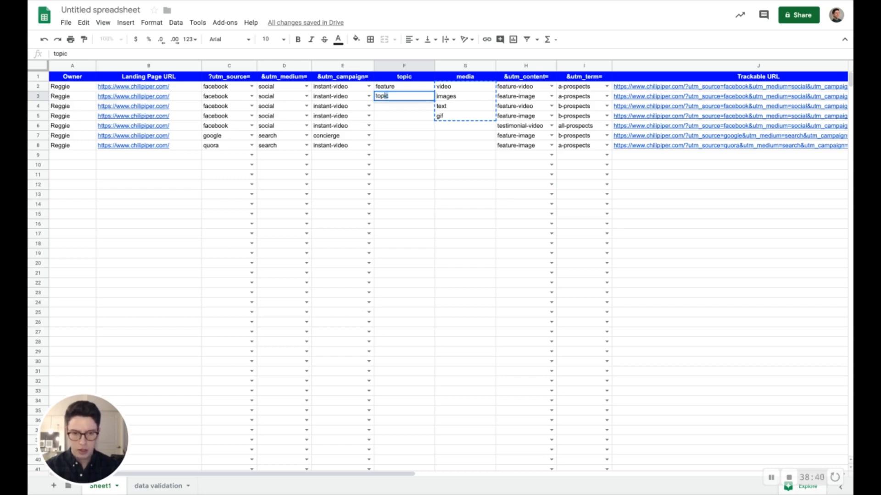
{"action": "type", "text": "-of"}
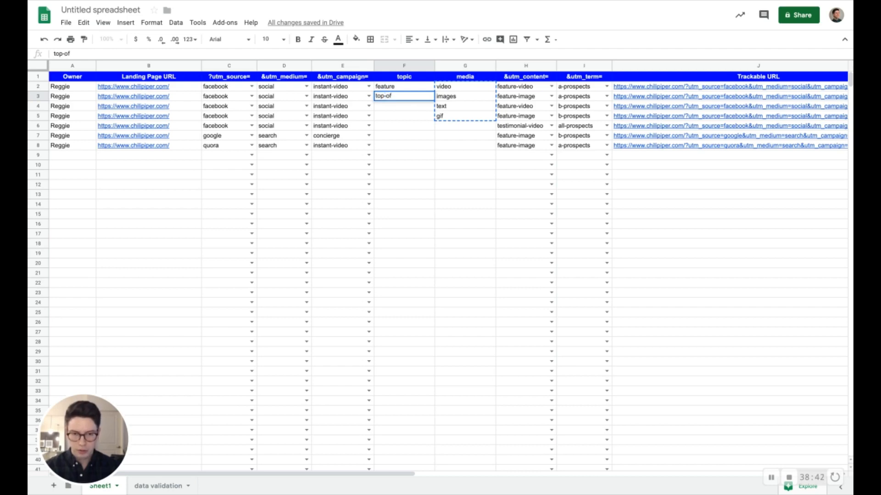
{"action": "key", "text": "BackSpace"}
{"action": "key", "text": "BackSpace"}
{"action": "key", "text": "BackSpace"}
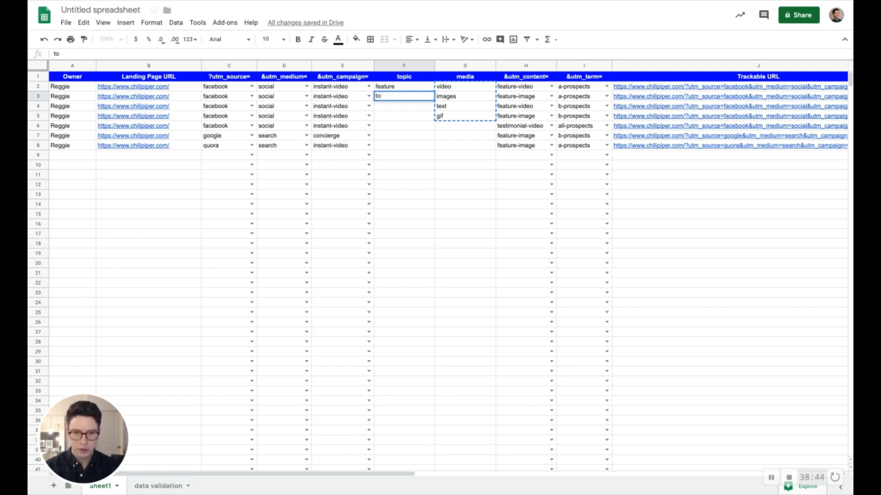
{"action": "type", "text": "fu"}
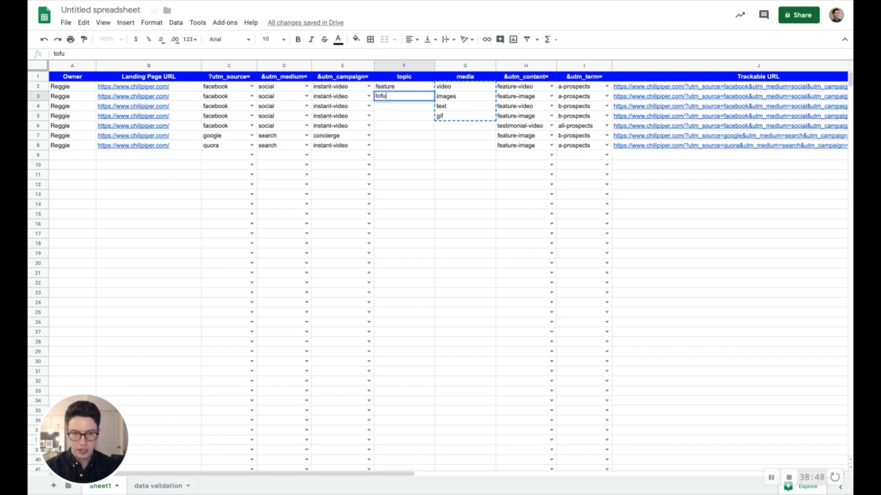
{"action": "key", "text": "Return"}
{"action": "type", "text": "mofu"}
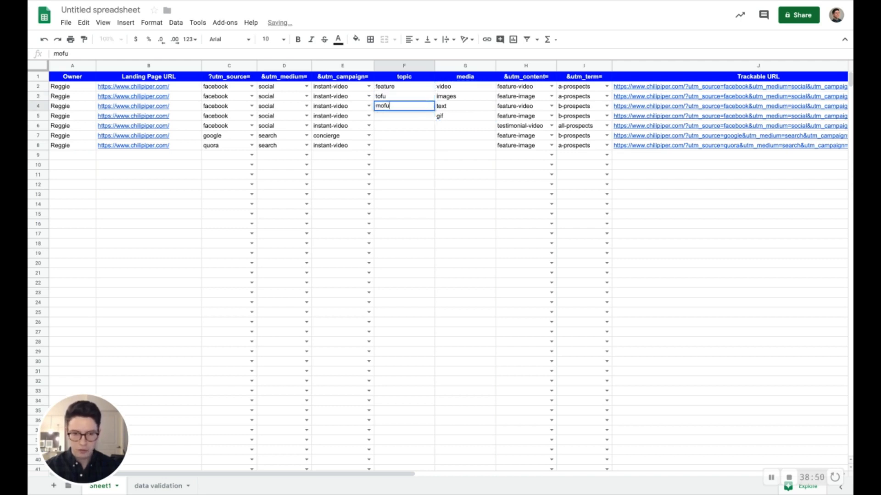
{"action": "key", "text": "Return"}
{"action": "type", "text": "bofu"}
{"action": "key", "text": "Return"}
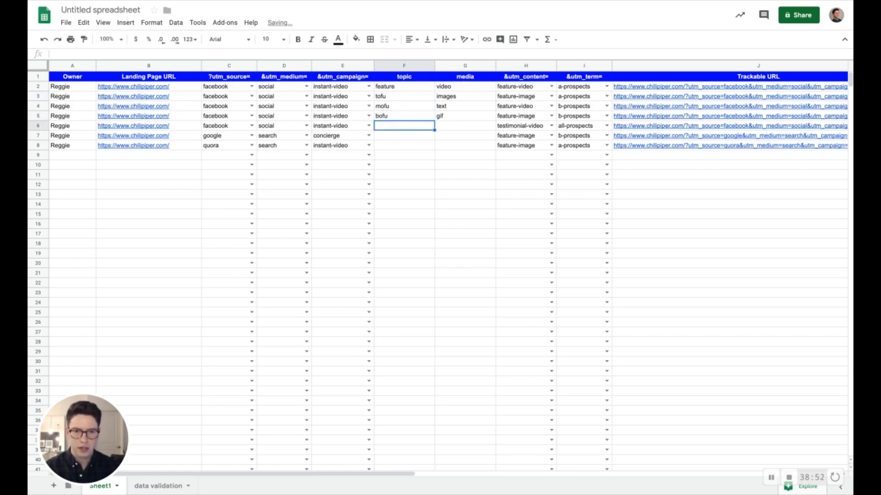
Copy the four topic values in F2:F5 into the topic column of the data validation sheet, starting at E3.
{"action": "left_click_drag", "start_coordinate": [430, 88], "coordinate": [429, 120]}
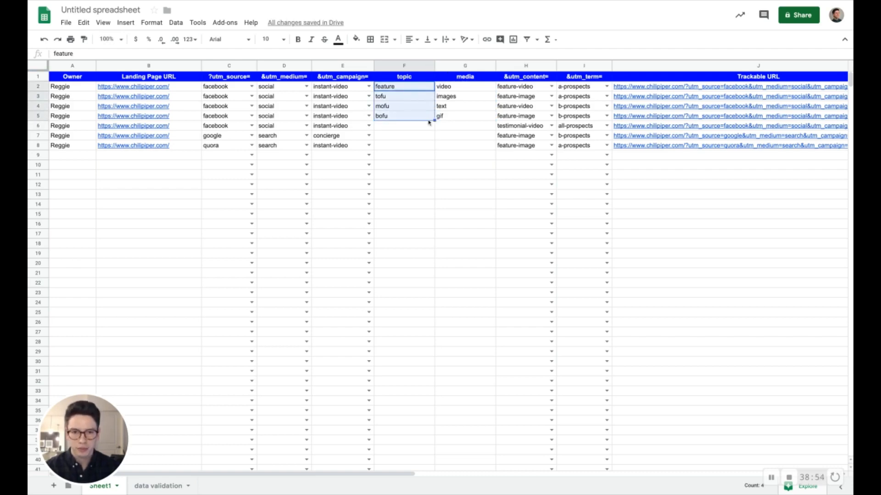
{"action": "key", "text": "ctrl+c"}
{"action": "left_click", "coordinate": [159, 486]}
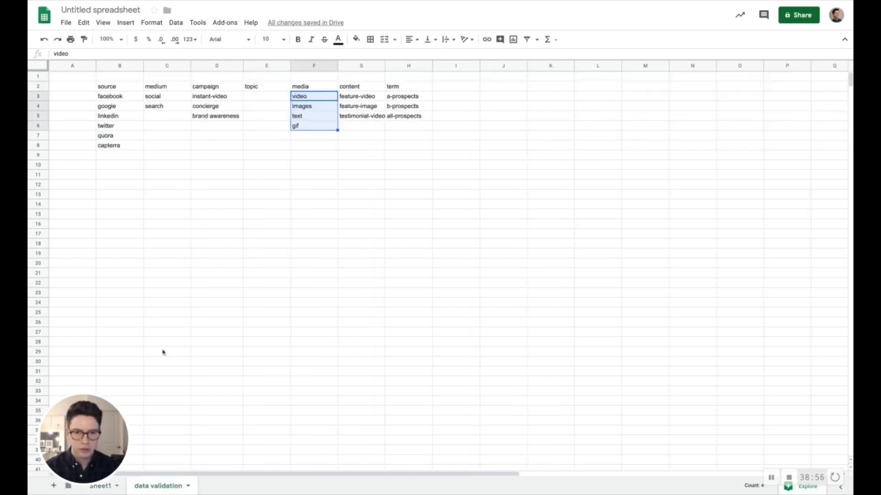
{"action": "left_click", "coordinate": [260, 95]}
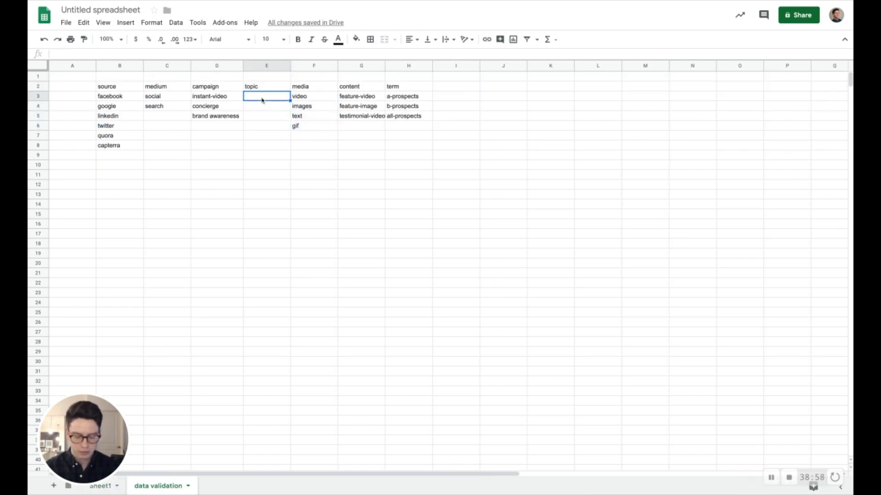
{"action": "key", "text": "ctrl+v"}
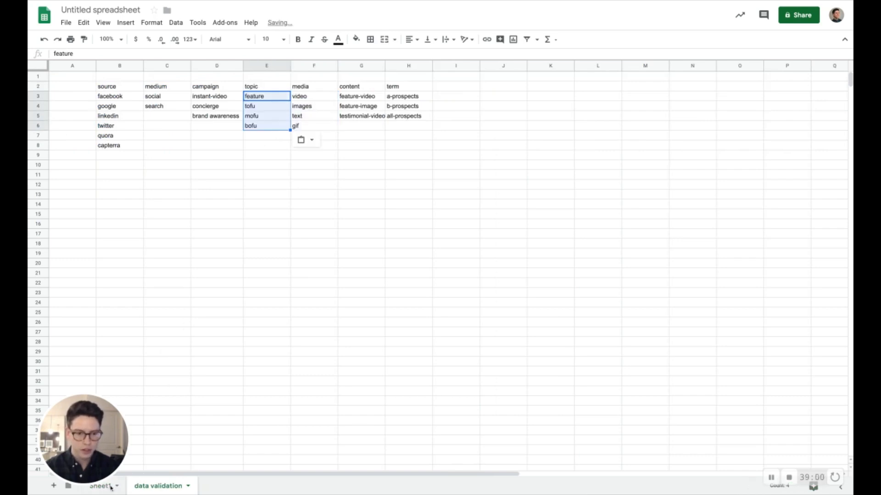
Start a data validation rule for Sheet1's topic column with the cell range Sheet1!F2:F999.
{"action": "left_click", "coordinate": [106, 487]}
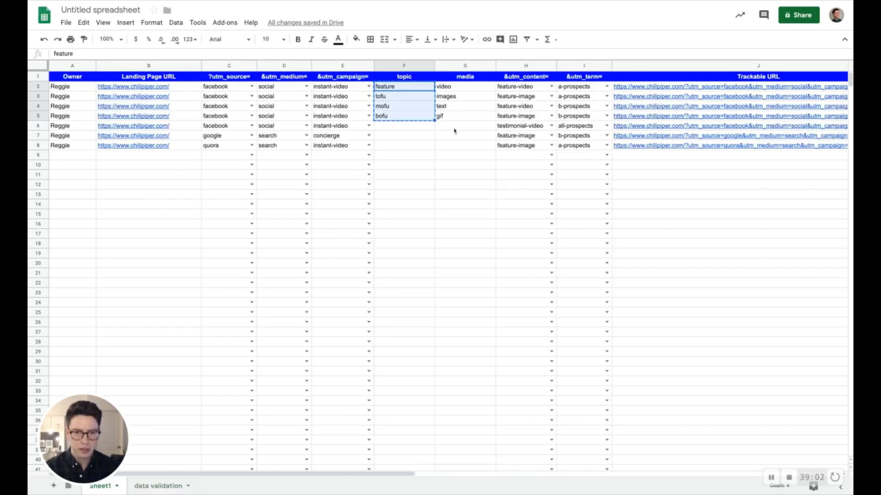
{"action": "left_click", "coordinate": [412, 66]}
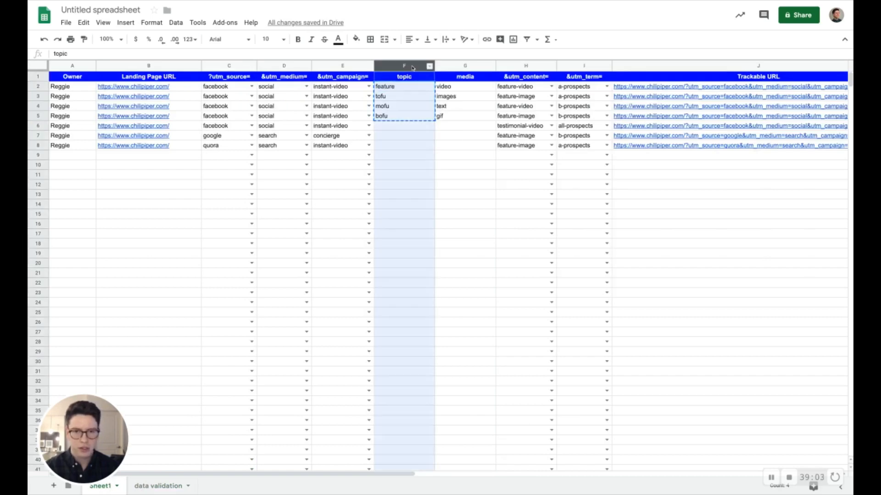
{"action": "left_click", "coordinate": [175, 22]}
{"action": "left_click", "coordinate": [208, 168]}
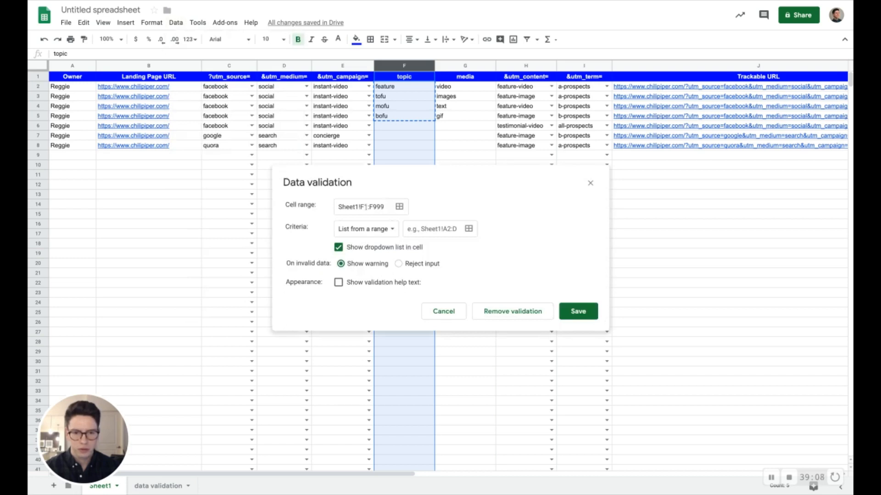
{"action": "left_click", "coordinate": [367, 207]}
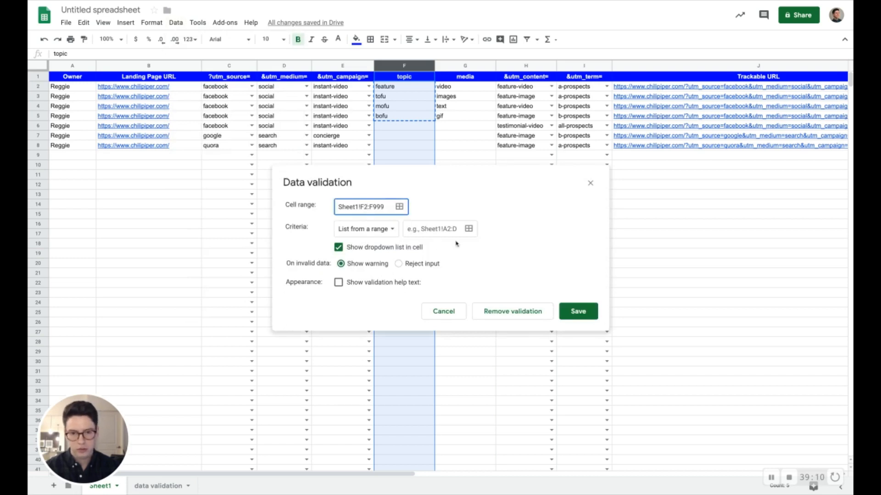
Use the data validation sheet's range E3:E1000 as the topic rule's list source and save the rule.
{"action": "left_click", "coordinate": [468, 228]}
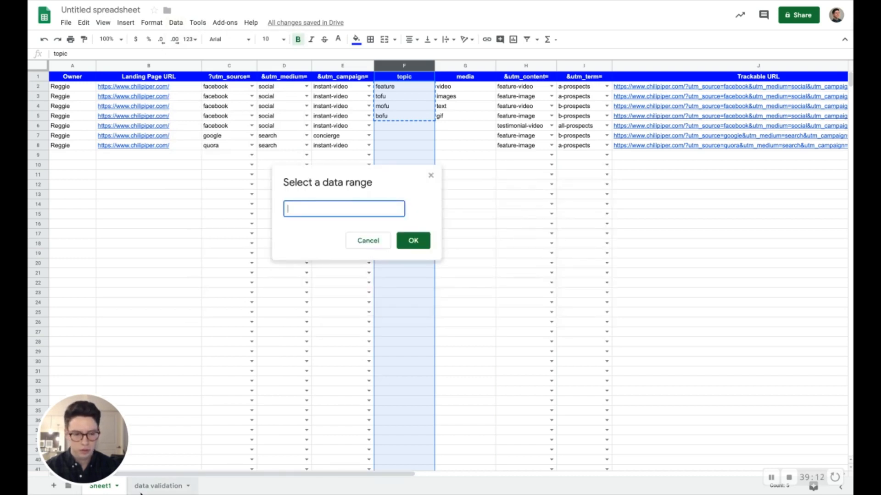
{"action": "left_click", "coordinate": [156, 486]}
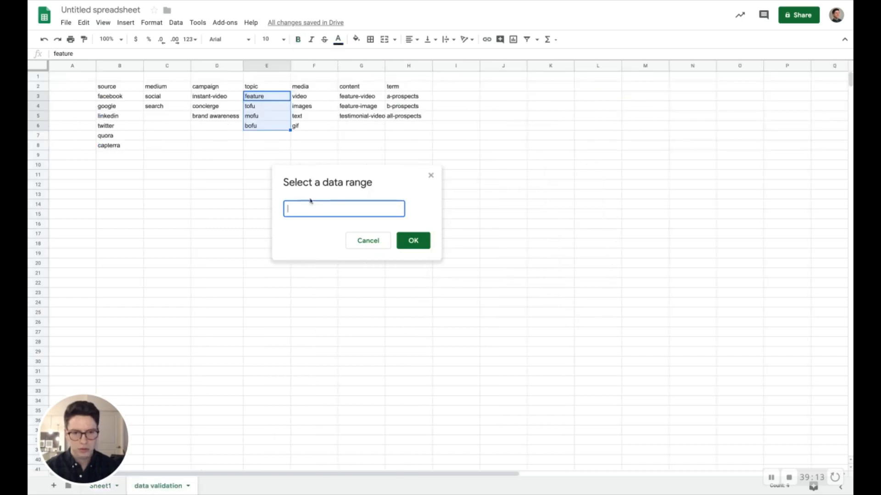
{"action": "left_click", "coordinate": [261, 97]}
{"action": "key", "text": "ctrl+shift+Down"}
{"action": "key", "text": "ctrl+shift+Down"}
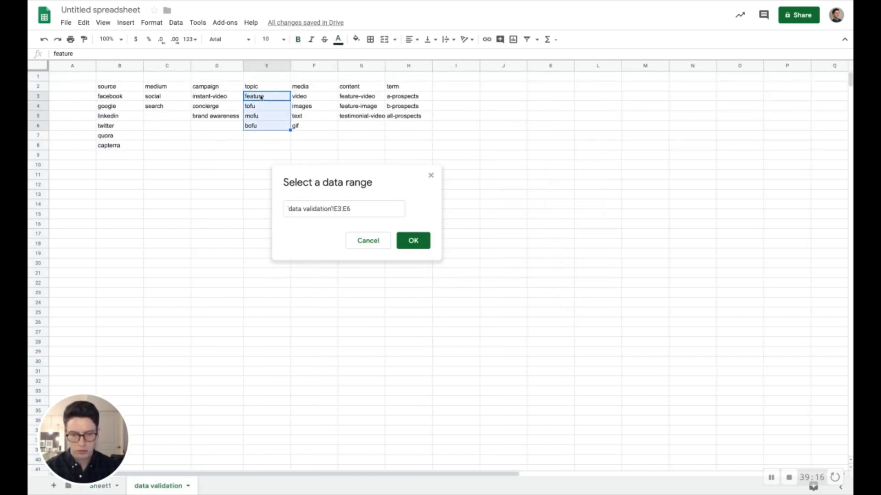
{"action": "left_click", "coordinate": [418, 243]}
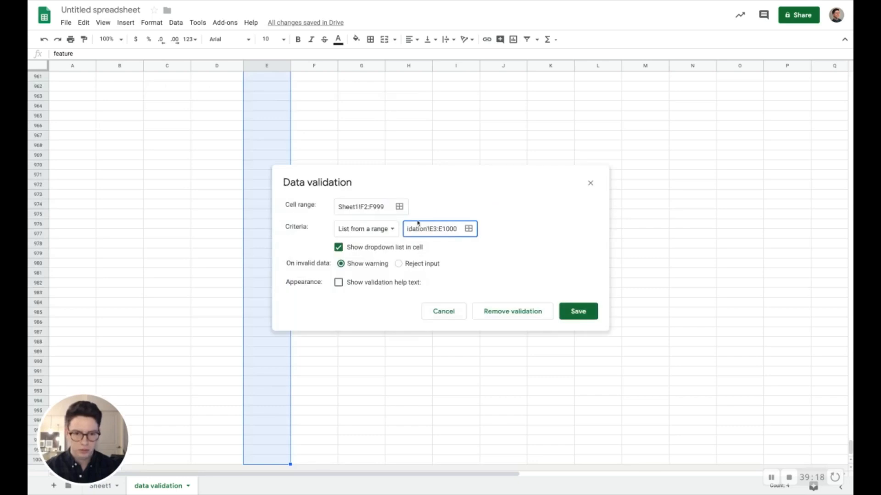
{"action": "left_click", "coordinate": [578, 311]}
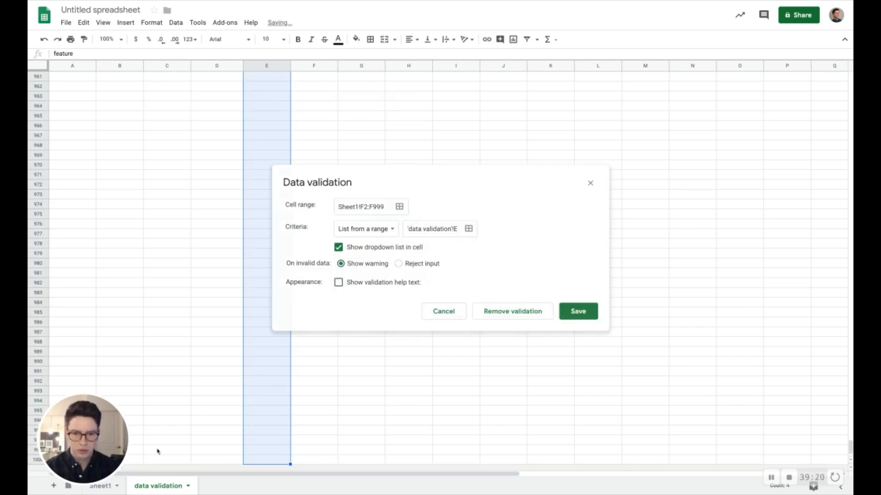
Start a data validation rule for Sheet1's media column with the cell range Sheet1!G2:G999.
{"action": "left_click", "coordinate": [100, 488]}
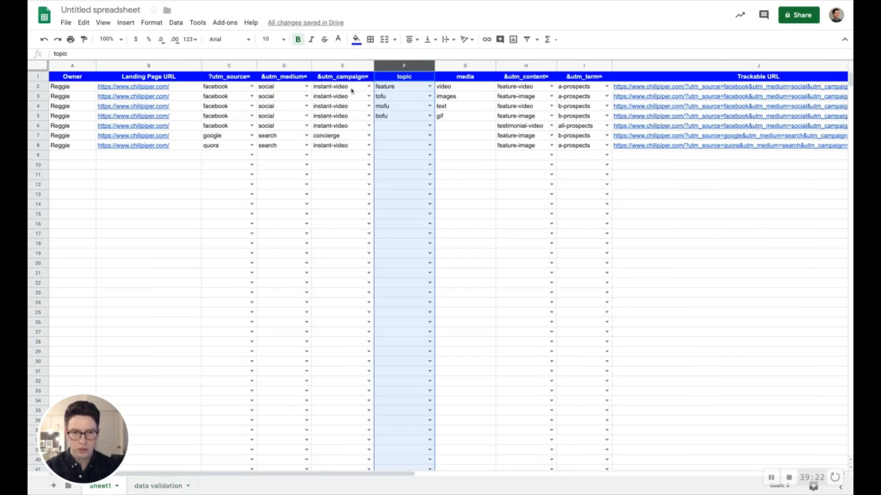
{"action": "left_click", "coordinate": [453, 67]}
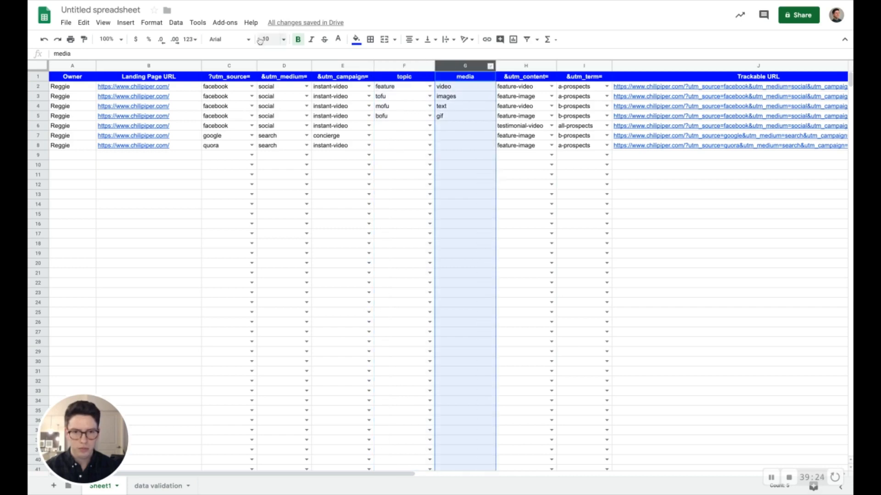
{"action": "left_click", "coordinate": [176, 23]}
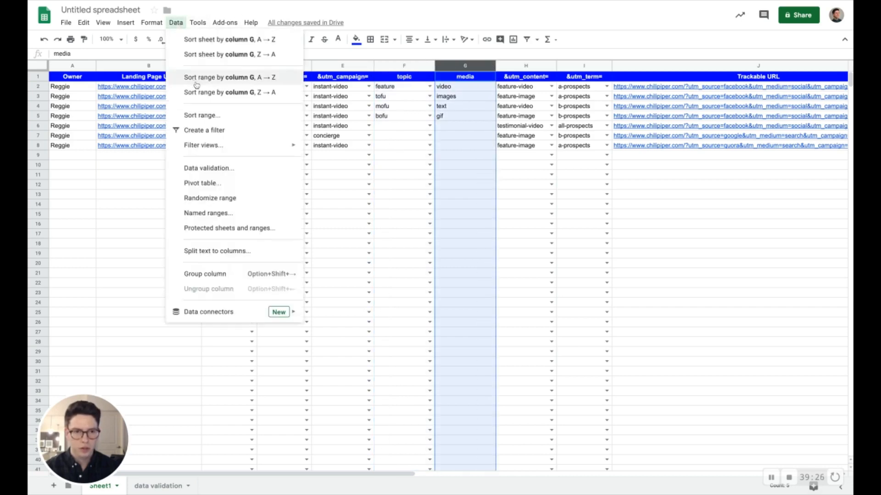
{"action": "left_click", "coordinate": [209, 170]}
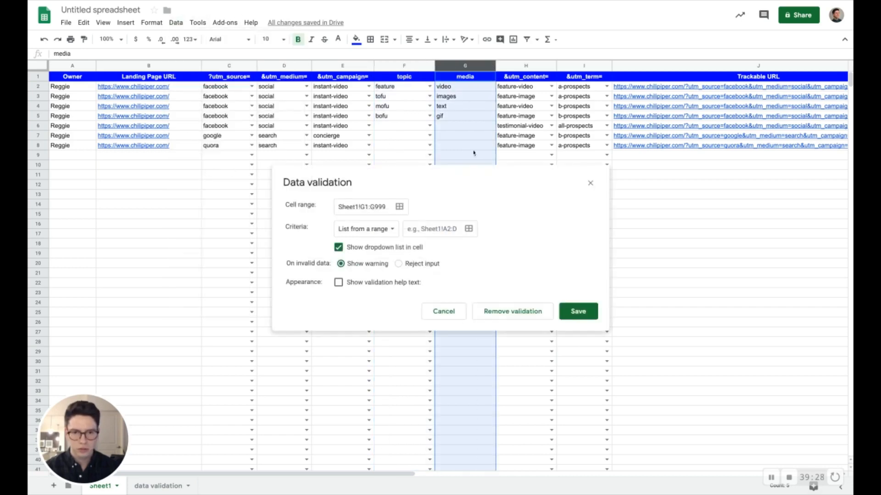
{"action": "left_click", "coordinate": [399, 207]}
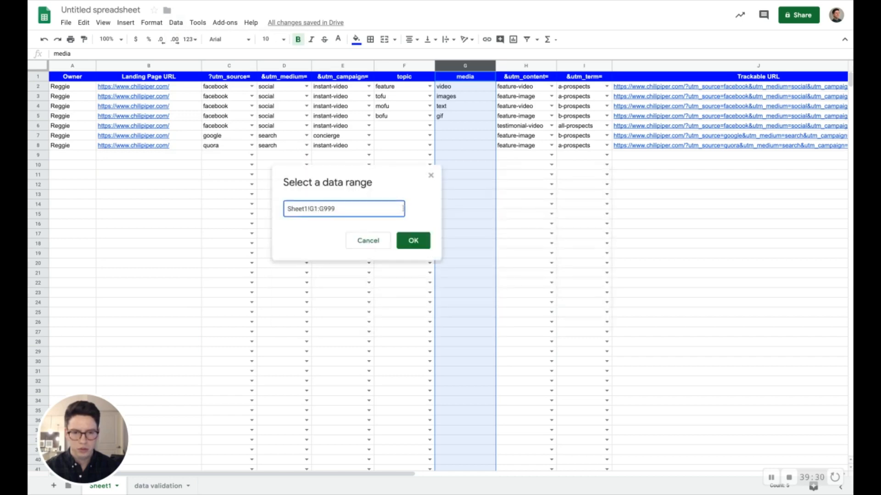
{"action": "left_click", "coordinate": [319, 210]}
{"action": "key", "text": "BackSpace"}
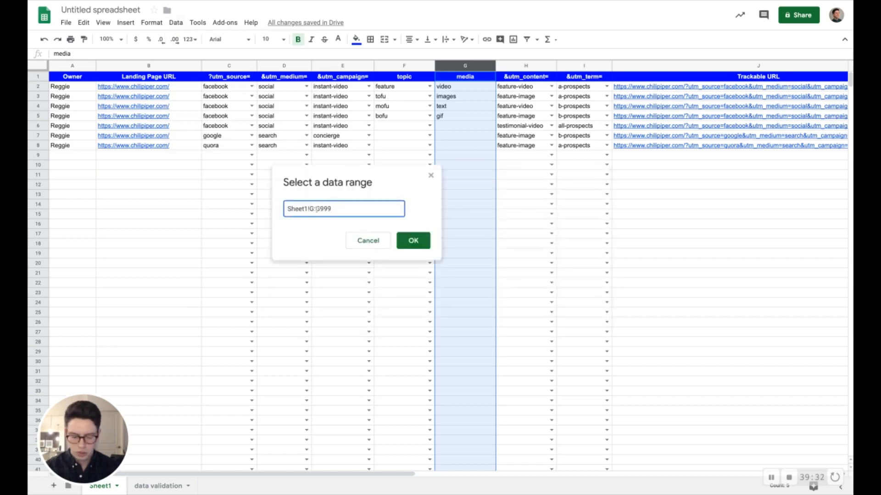
{"action": "type", "text": "2"}
{"action": "left_click", "coordinate": [418, 242]}
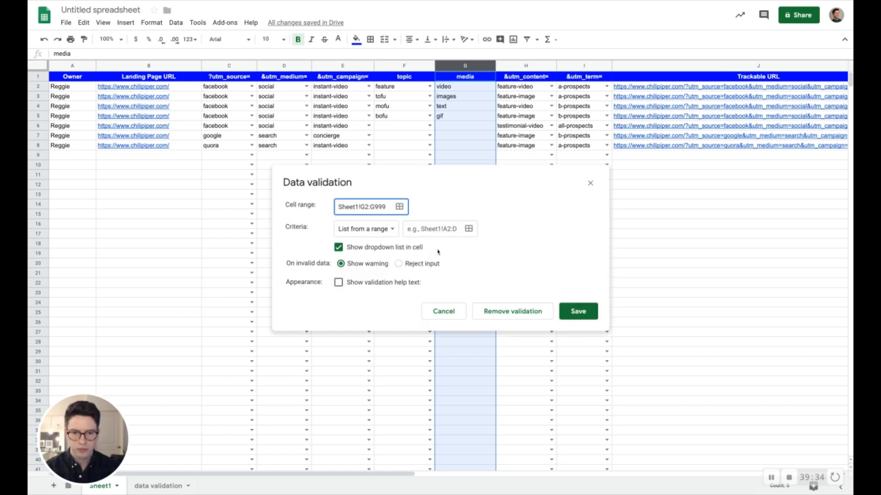
Use the data validation sheet's range F3:F1000 as the media rule's list source, save the rule and return to Sheet1.
{"action": "left_click", "coordinate": [421, 235]}
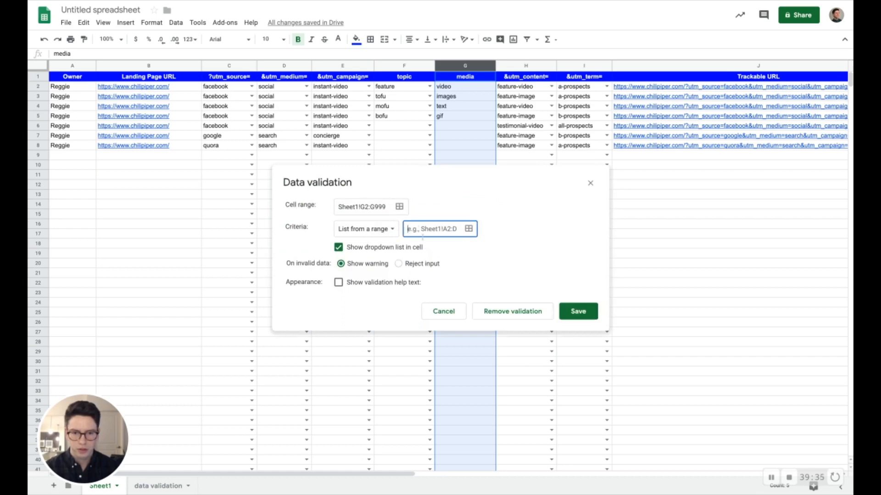
{"action": "left_click", "coordinate": [468, 228]}
{"action": "left_click", "coordinate": [163, 487]}
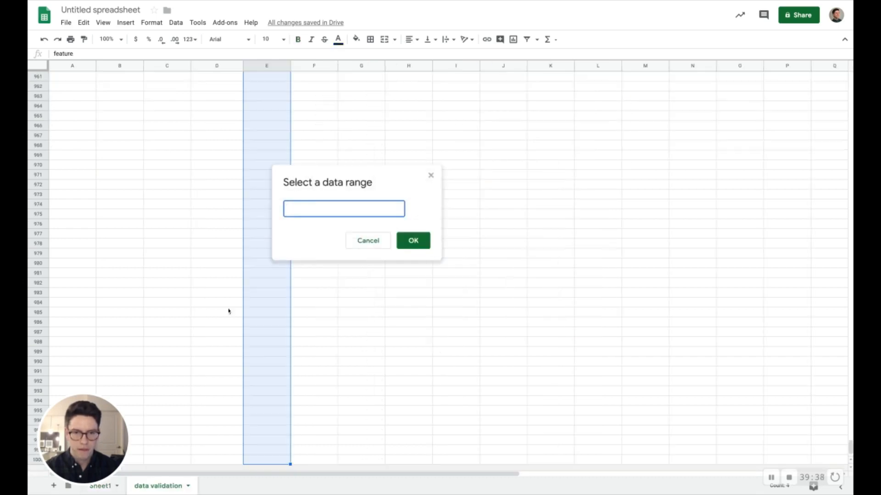
{"action": "left_click", "coordinate": [226, 194]}
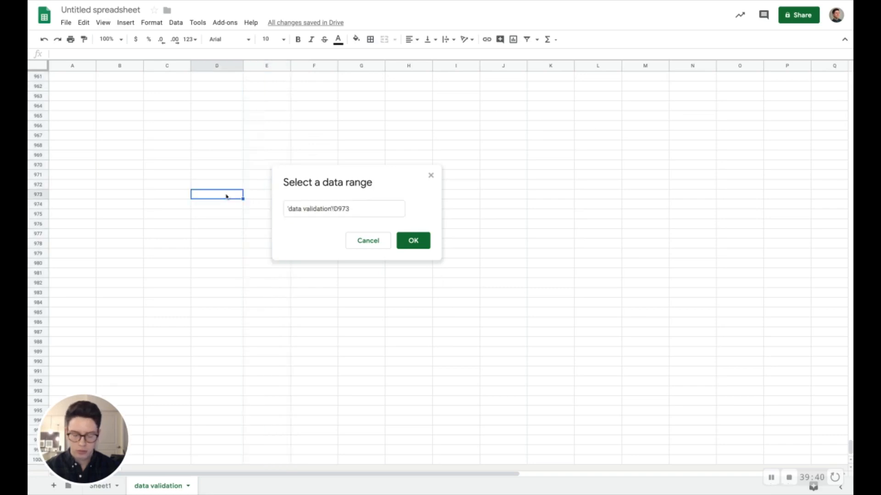
{"action": "key", "text": "ctrl+Up"}
{"action": "key", "text": "Right"}
{"action": "key", "text": "Up"}
{"action": "key", "text": "Up"}
{"action": "key", "text": "Up"}
{"action": "key", "text": "Up"}
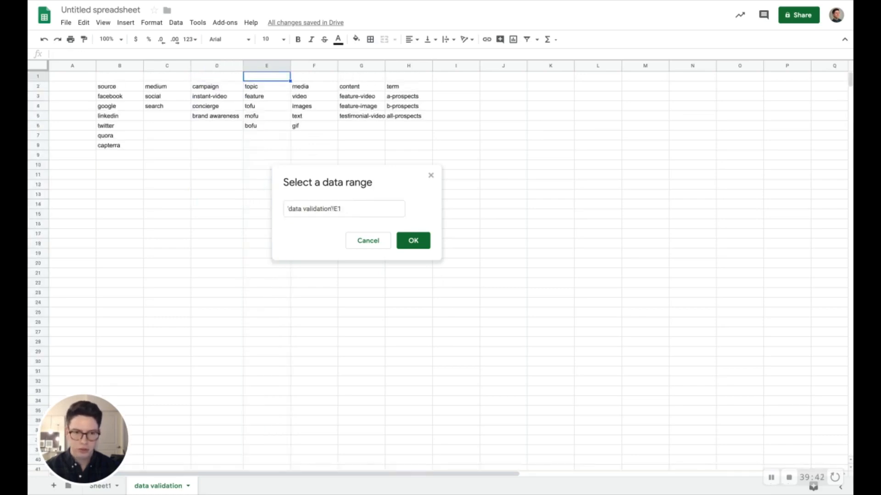
{"action": "left_click", "coordinate": [298, 99]}
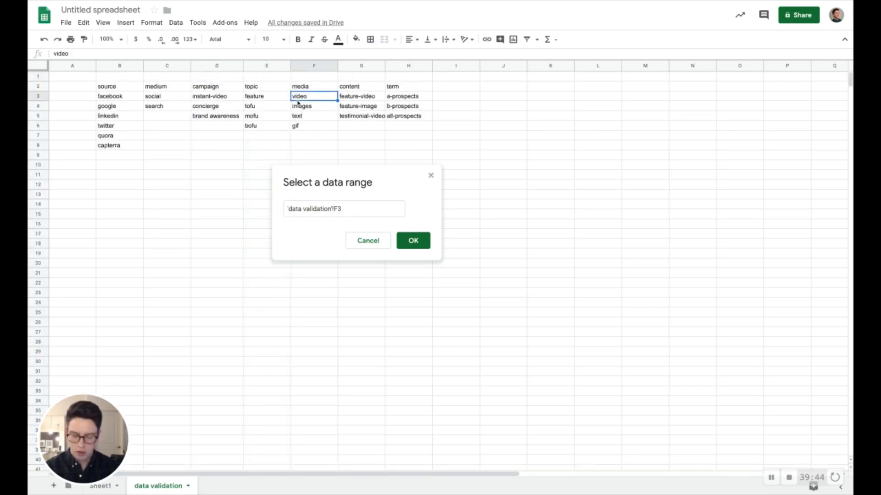
{"action": "key", "text": "ctrl+shift+Down"}
{"action": "key", "text": "ctrl+shift+Down"}
{"action": "left_click", "coordinate": [415, 241]}
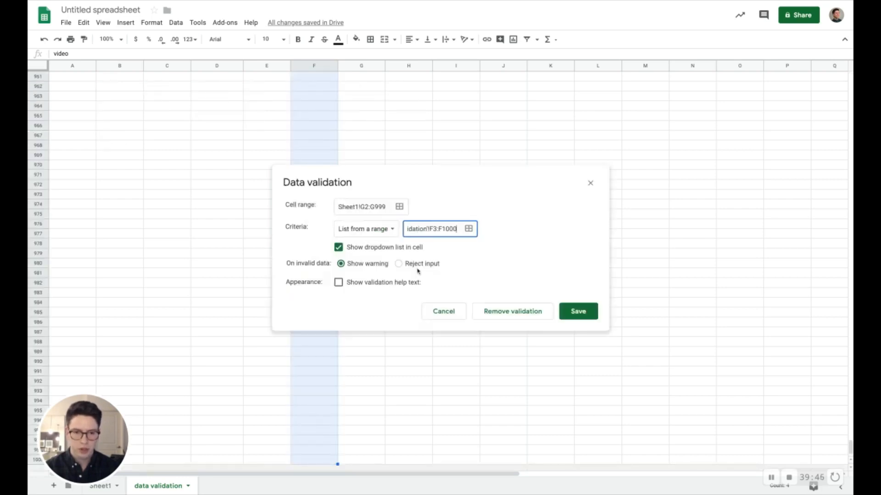
{"action": "left_click", "coordinate": [575, 311]}
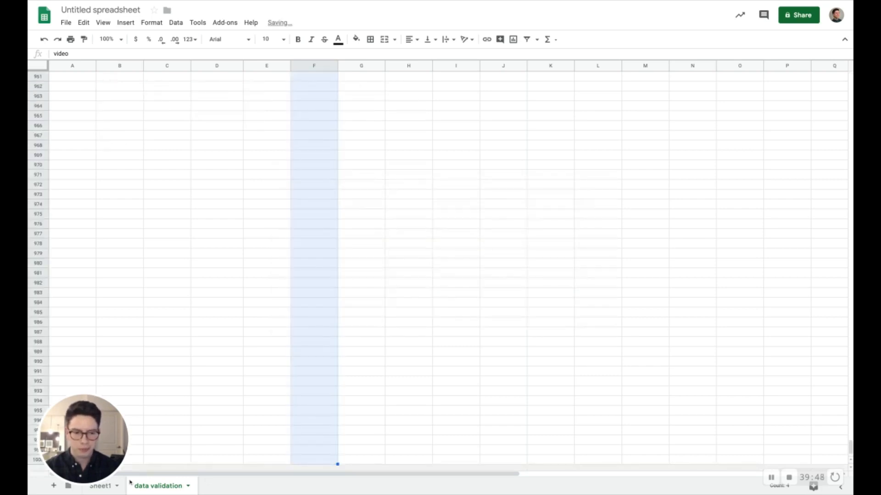
{"action": "left_click", "coordinate": [105, 487]}
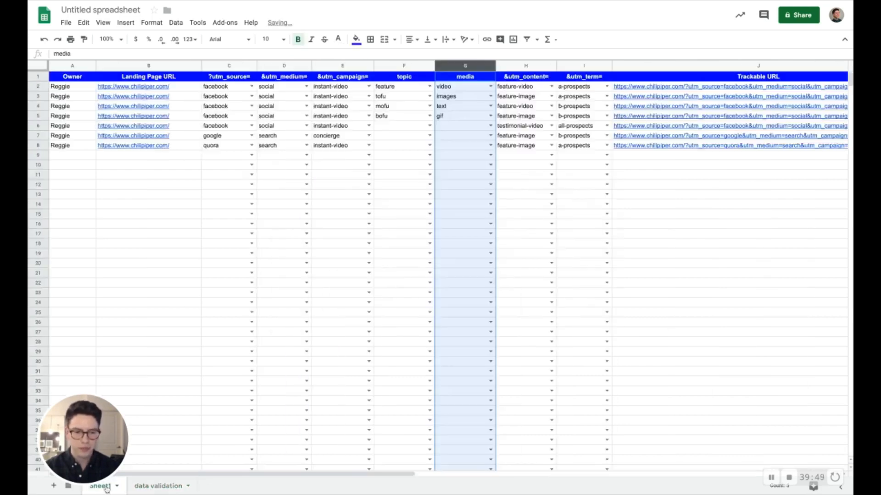
Enter the formula =F2&"-" in the first data cell of the &utm_content= column, H2.
{"action": "left_click", "coordinate": [535, 186]}
{"action": "left_click", "coordinate": [518, 90]}
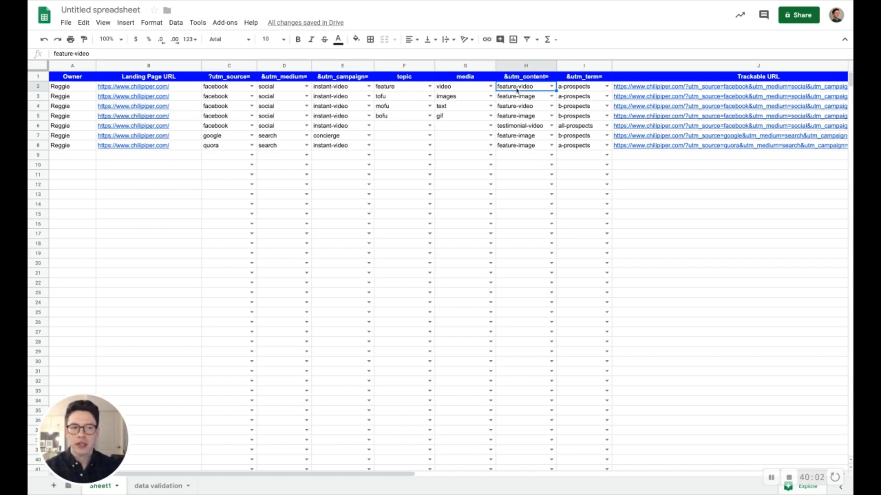
{"action": "type", "text": "="}
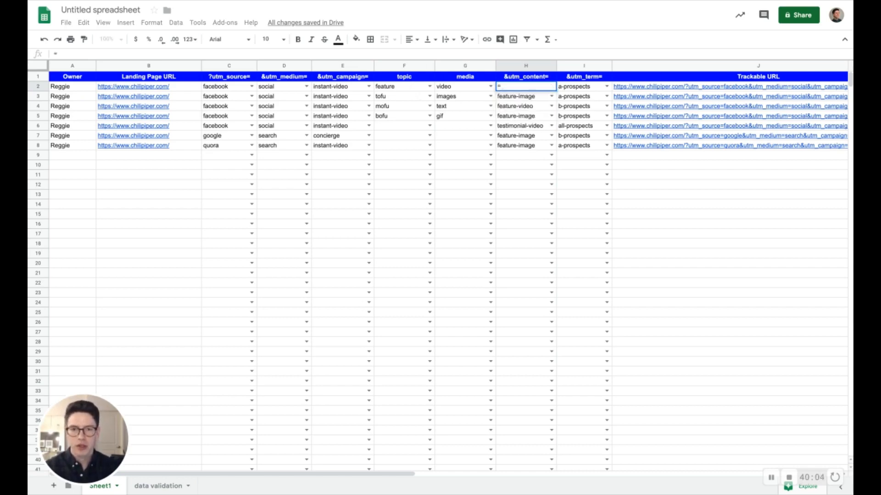
{"action": "left_click", "coordinate": [385, 91]}
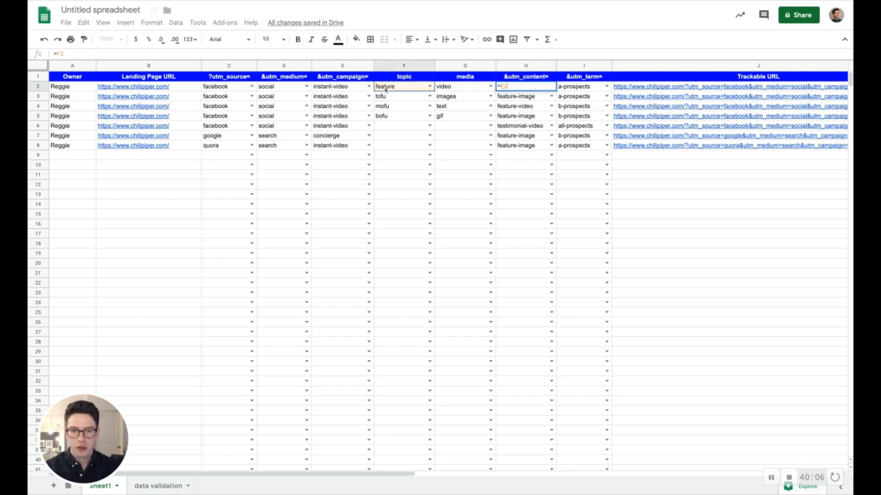
{"action": "type", "text": "&"}
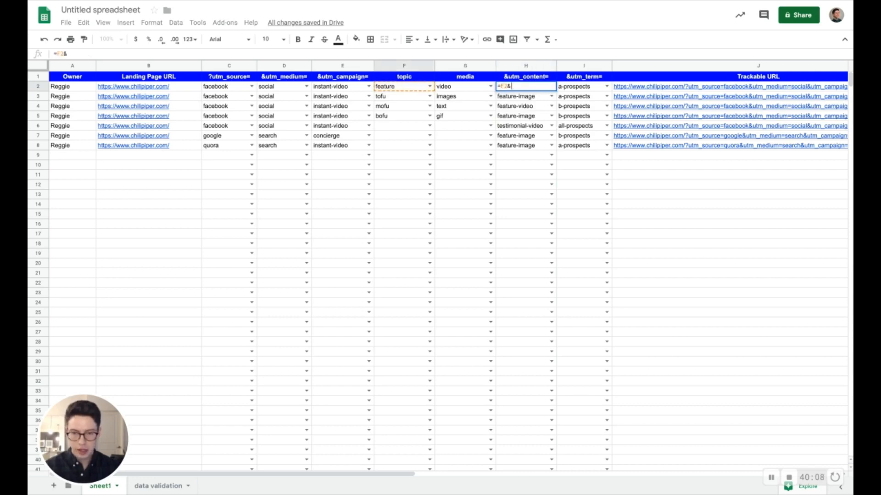
{"action": "type", "text": "\""}
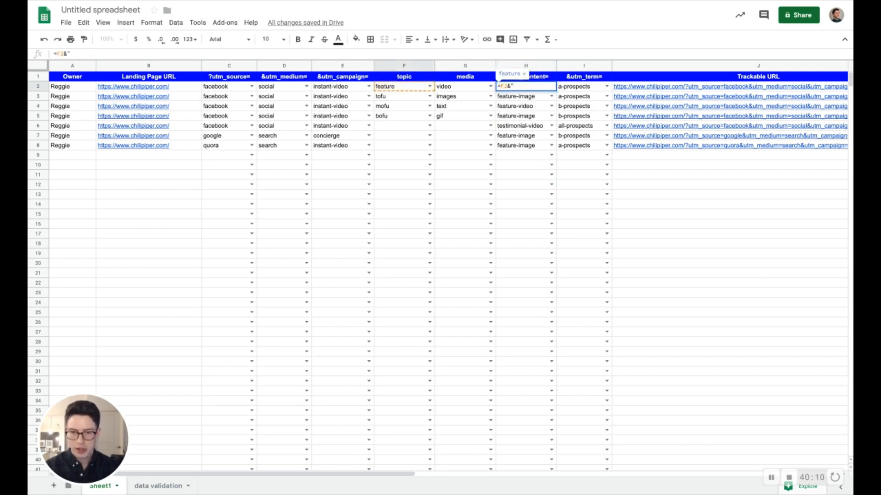
{"action": "type", "text": "-"}
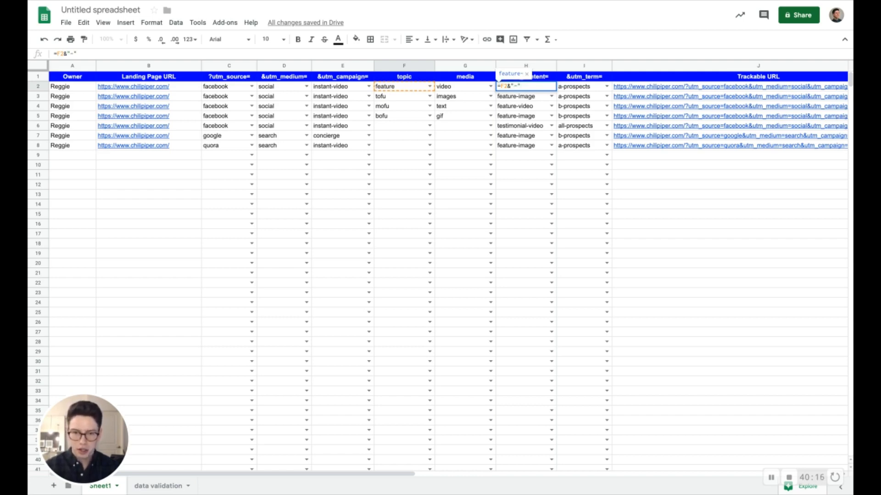
{"action": "left_click", "coordinate": [441, 87]}
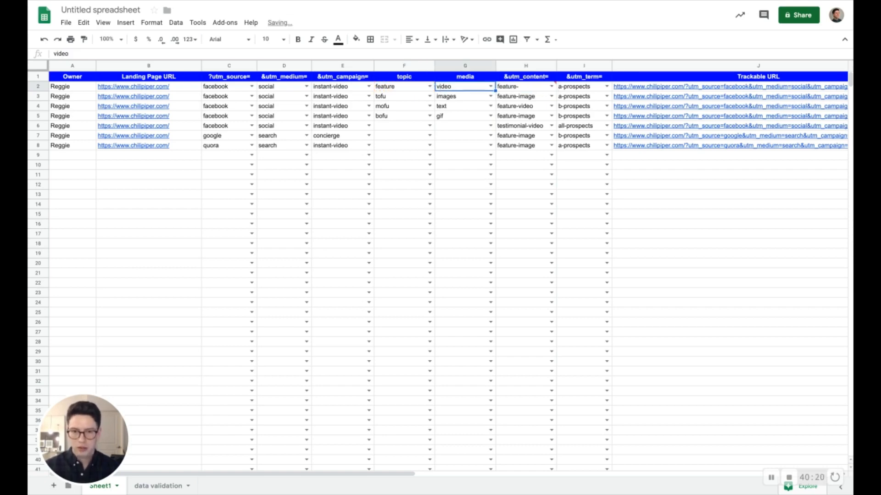
Extend the H2 formula to append the media cell, entering =F2&"-"&G2).
{"action": "double_click", "coordinate": [502, 93]}
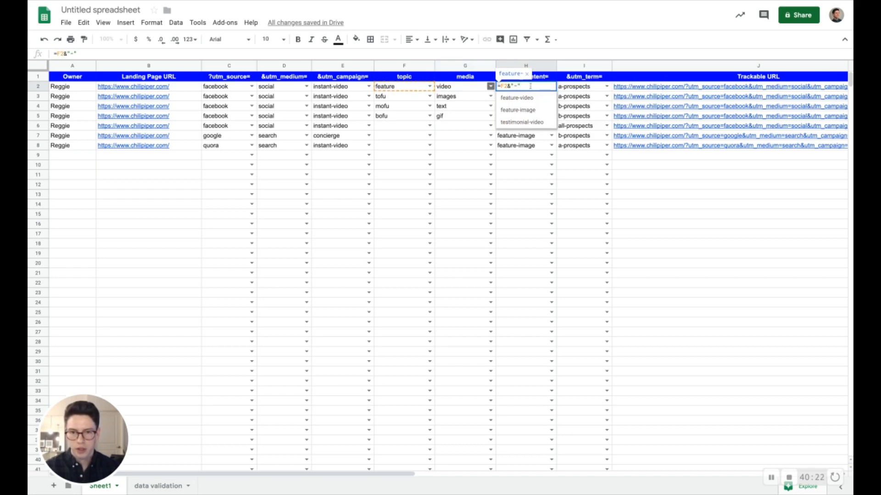
{"action": "type", "text": "&"}
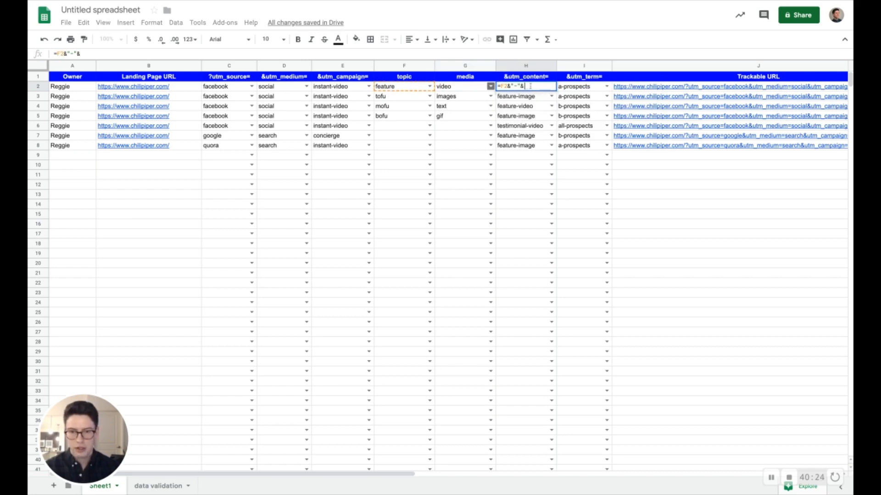
{"action": "left_click", "coordinate": [460, 88]}
{"action": "type", "text": ")"}
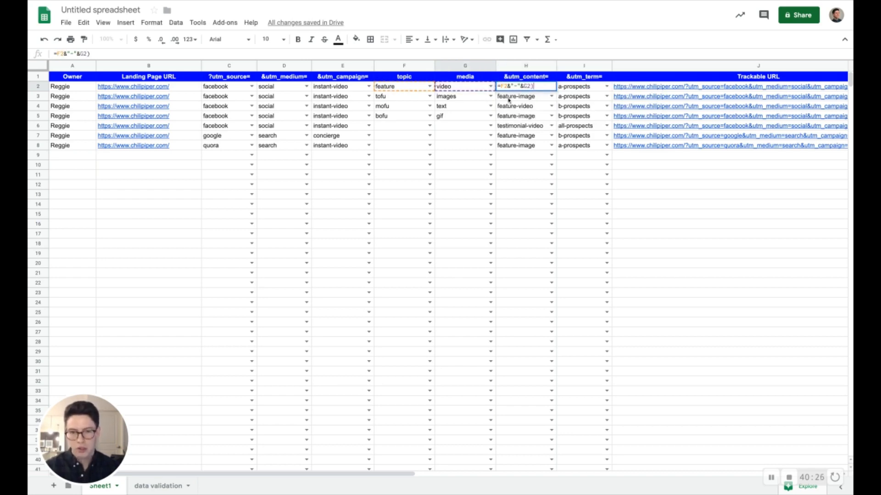
{"action": "key", "text": "Return"}
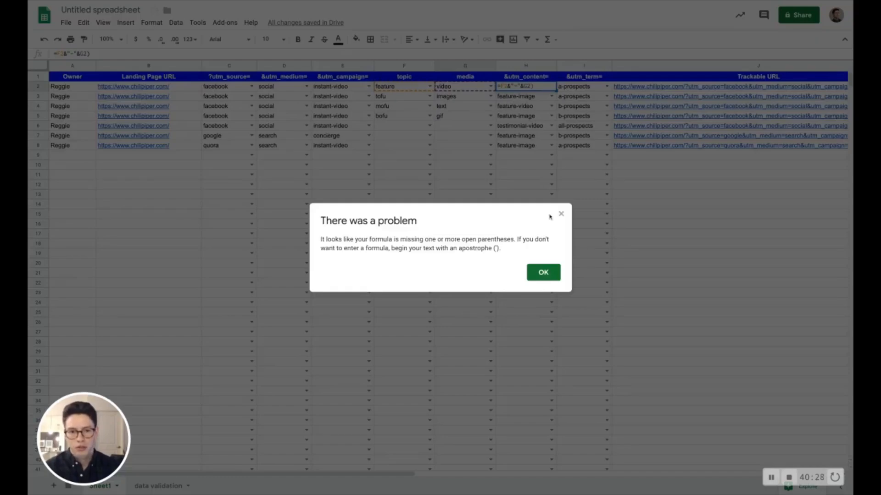
Correct the H2 formula to =F2&"-"&G2 and fill it down the &utm_content= column through row 29.
{"action": "left_click", "coordinate": [543, 272]}
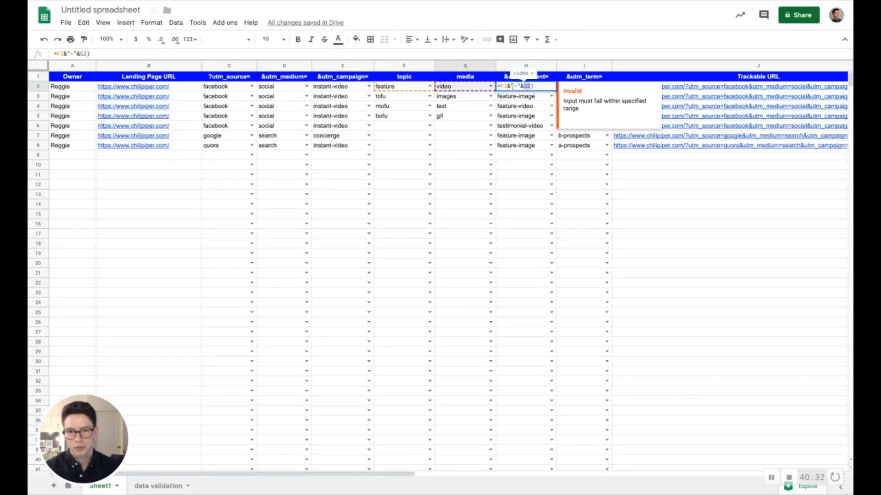
{"action": "left_click", "coordinate": [527, 87]}
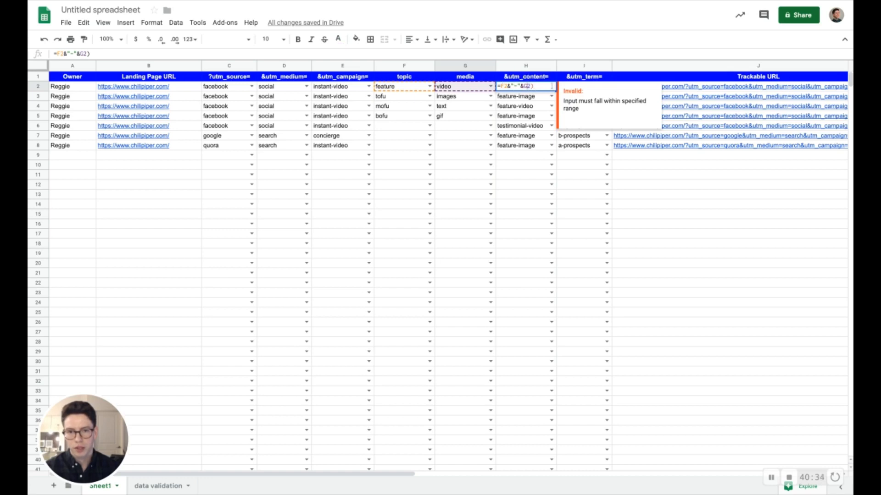
{"action": "key", "text": "BackSpace"}
{"action": "key", "text": "Return"}
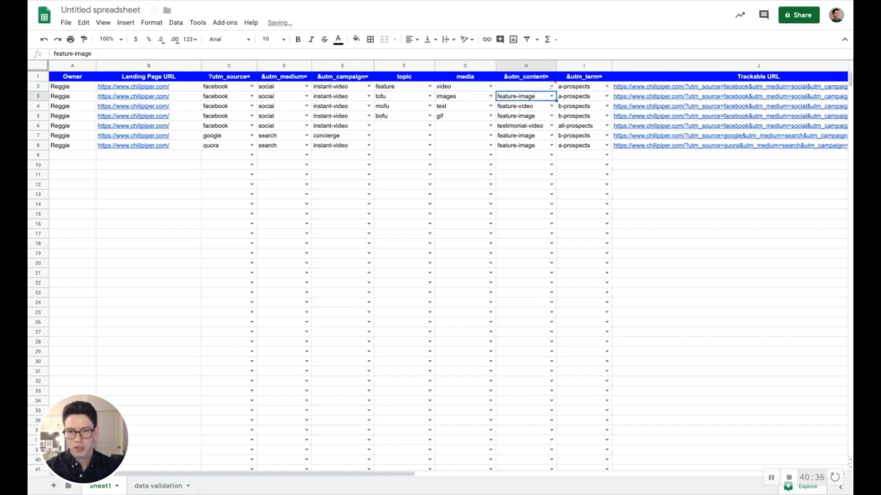
{"action": "left_click", "coordinate": [521, 87]}
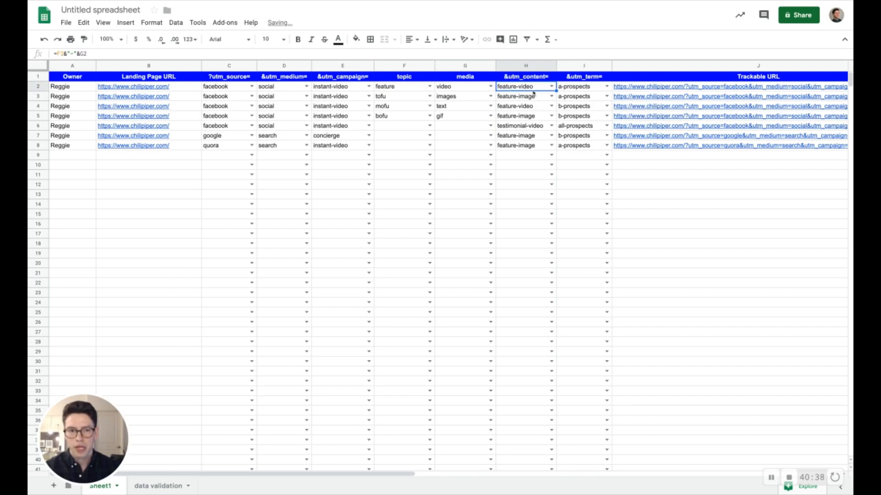
{"action": "left_click_drag", "start_coordinate": [556, 91], "coordinate": [545, 356]}
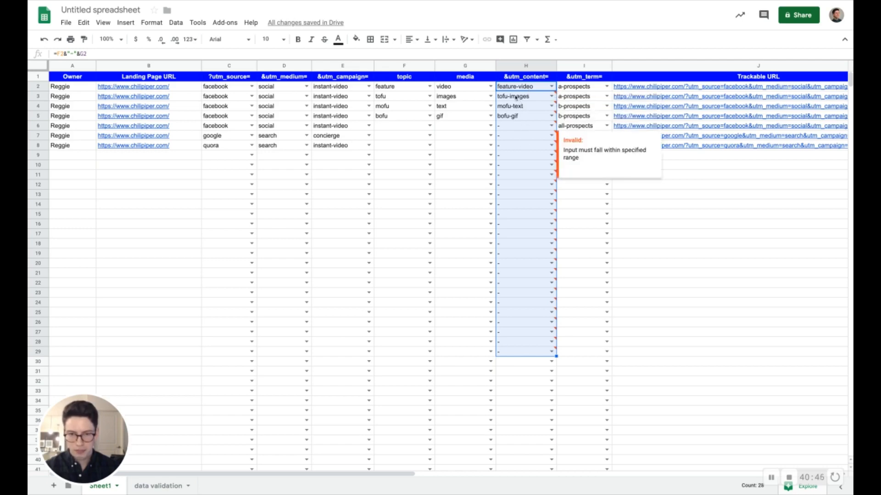
Remove the data validation from Sheet1's entire &utm_content= column, range H1:H999.
{"action": "left_click", "coordinate": [526, 65]}
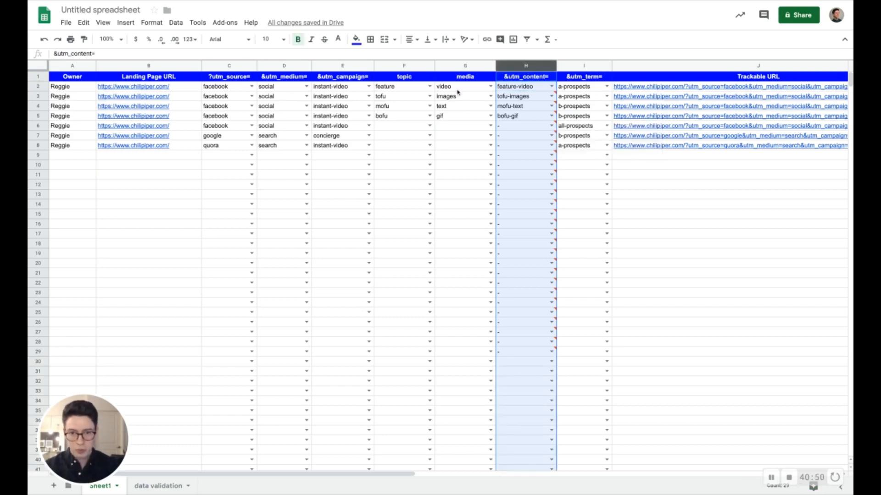
{"action": "left_click", "coordinate": [176, 23]}
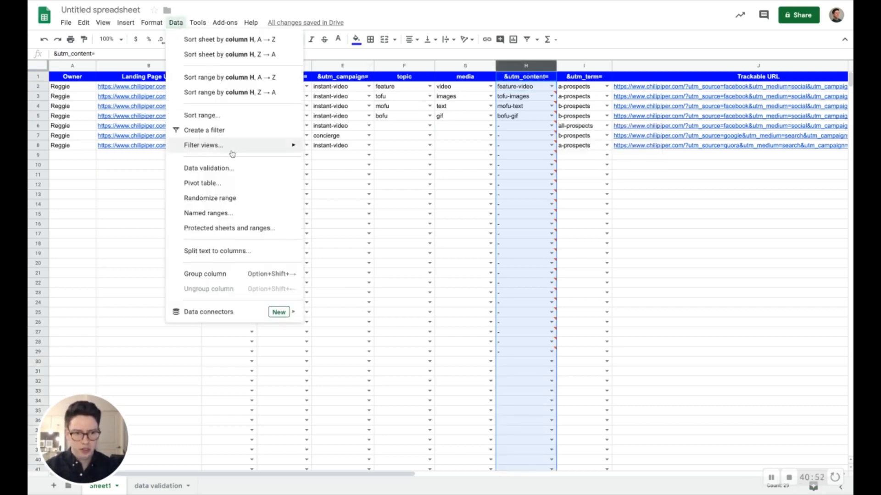
{"action": "left_click", "coordinate": [225, 169]}
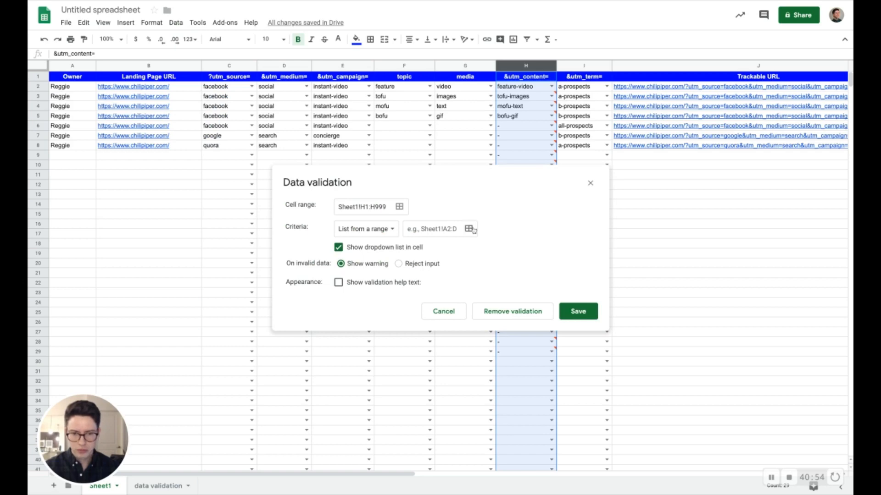
{"action": "left_click", "coordinate": [499, 312]}
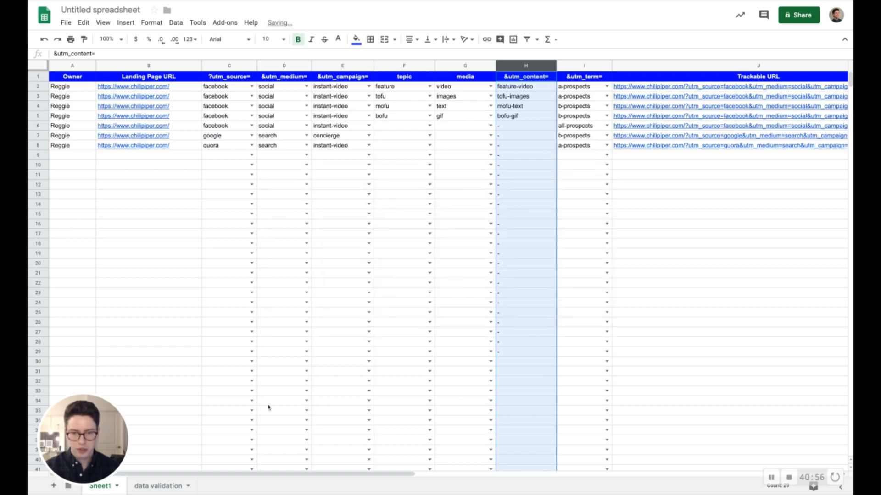
Delete the content column from the data validation sheet.
{"action": "left_click", "coordinate": [171, 488]}
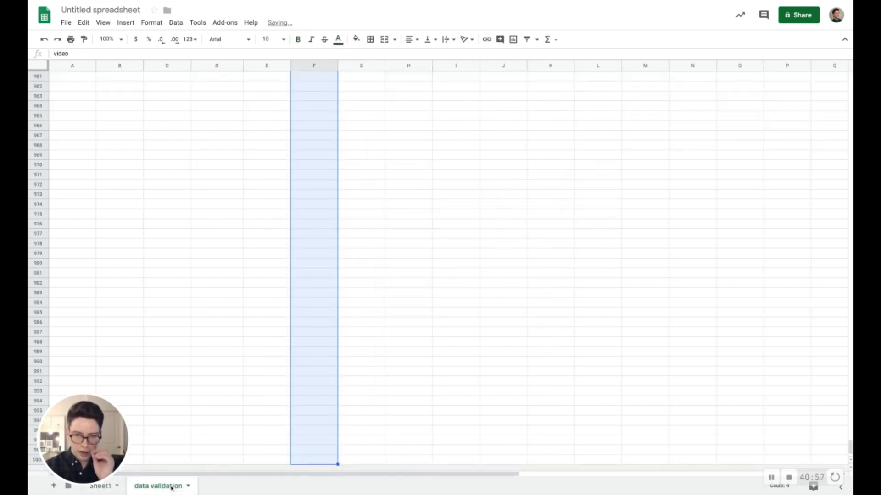
{"action": "left_click", "coordinate": [277, 306]}
{"action": "key", "text": "ctrl+Up"}
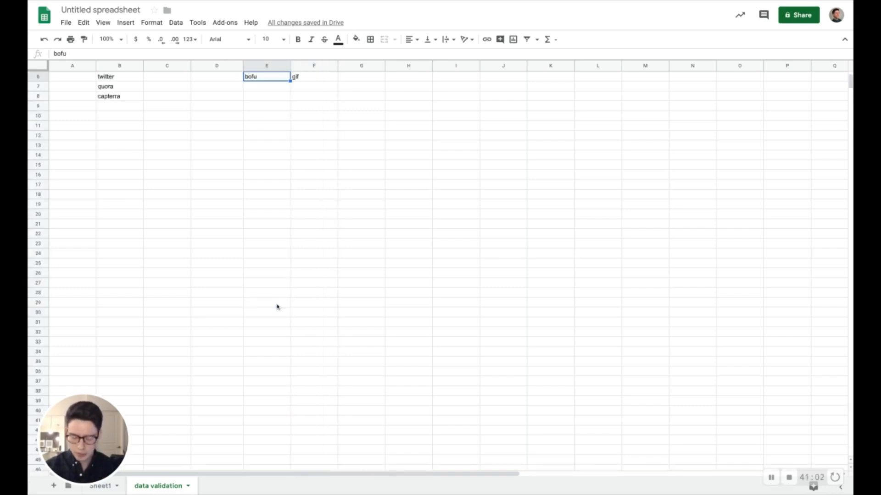
{"action": "key", "text": "Up"}
{"action": "scroll", "coordinate": [254, 314], "scroll_direction": "up", "scroll_amount": 2}
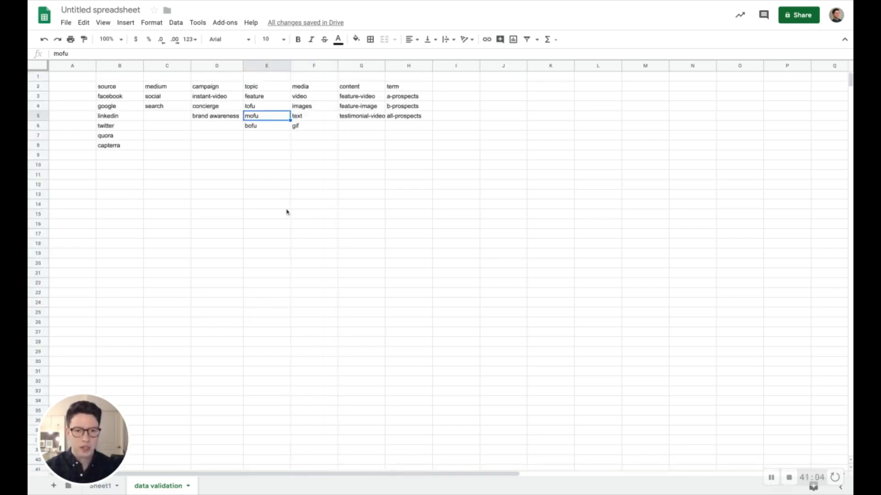
{"action": "left_click", "coordinate": [371, 66]}
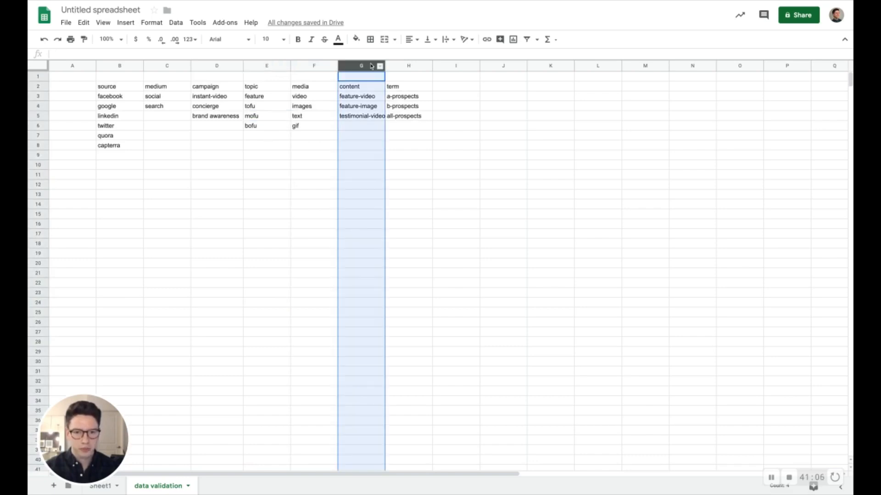
{"action": "right_click", "coordinate": [359, 66]}
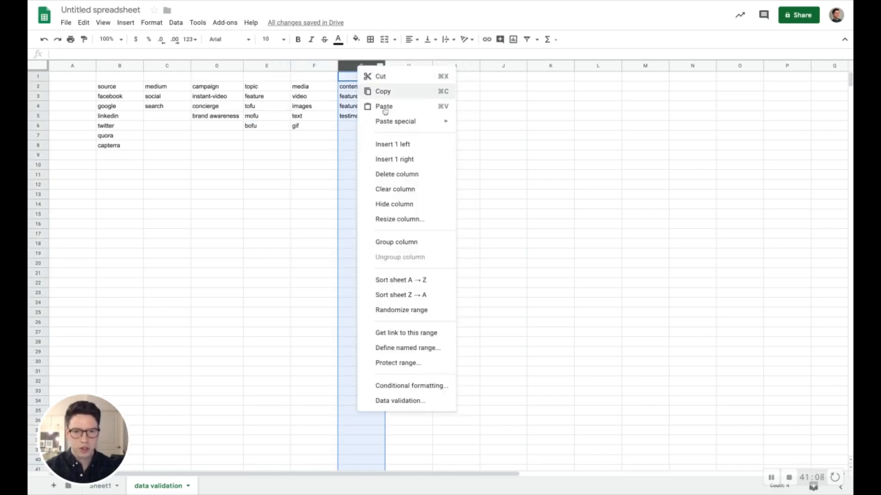
{"action": "left_click", "coordinate": [404, 174]}
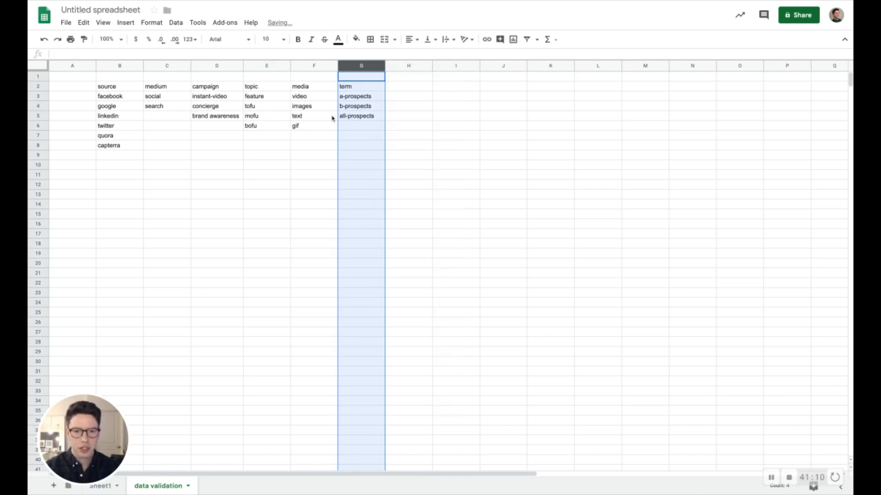
{"action": "left_click", "coordinate": [351, 90]}
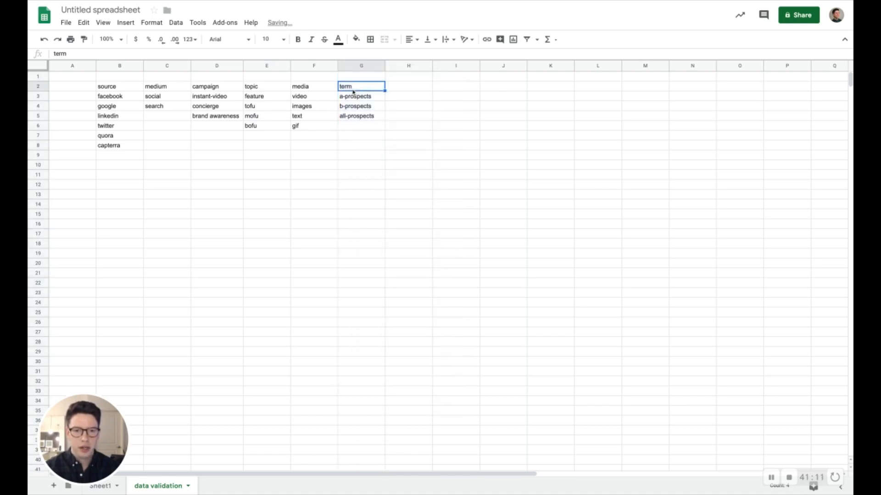
Return to Sheet1 and check the term dropdown in I9 and the content formulas in H9 and H6.
{"action": "left_click", "coordinate": [105, 491]}
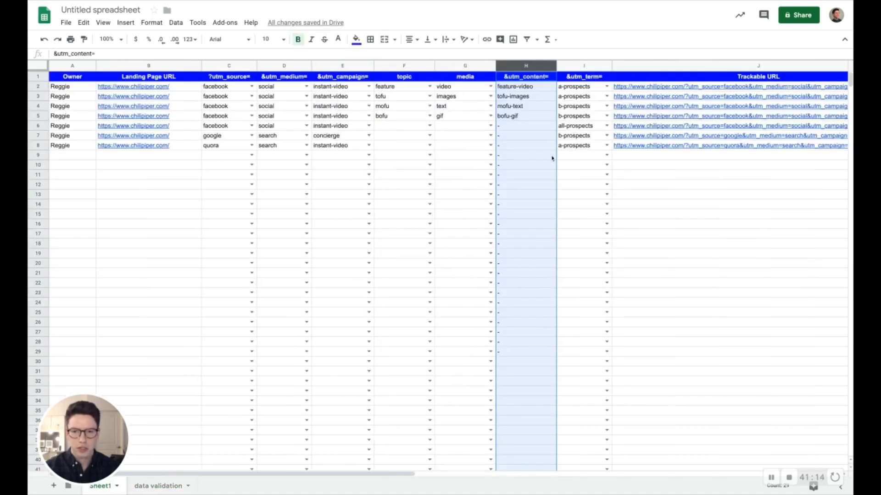
{"action": "left_click", "coordinate": [605, 156]}
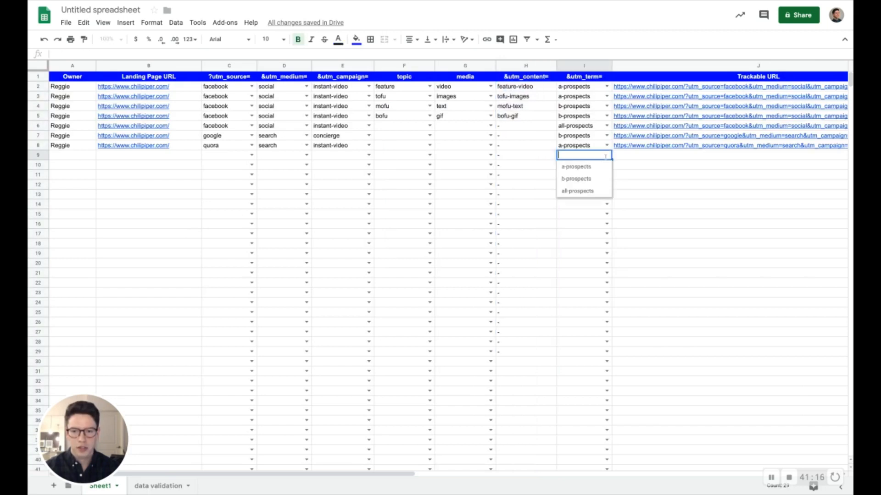
{"action": "left_click", "coordinate": [517, 159]}
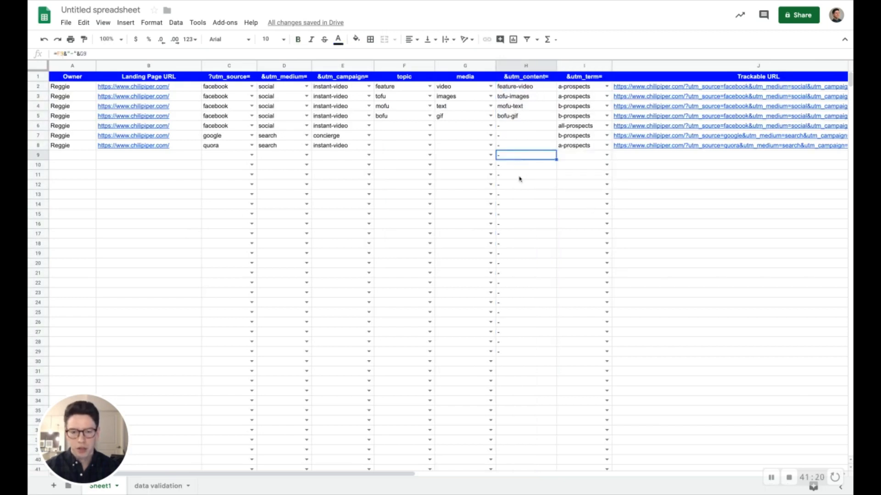
{"action": "left_click", "coordinate": [506, 128]}
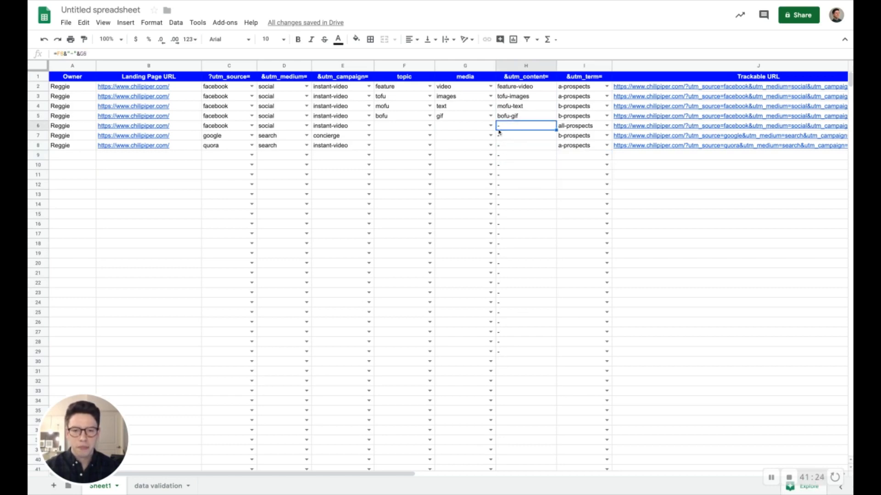
Set the topic in row 6 to feature and check the content formulas in H6 and H2.
{"action": "left_click", "coordinate": [430, 126]}
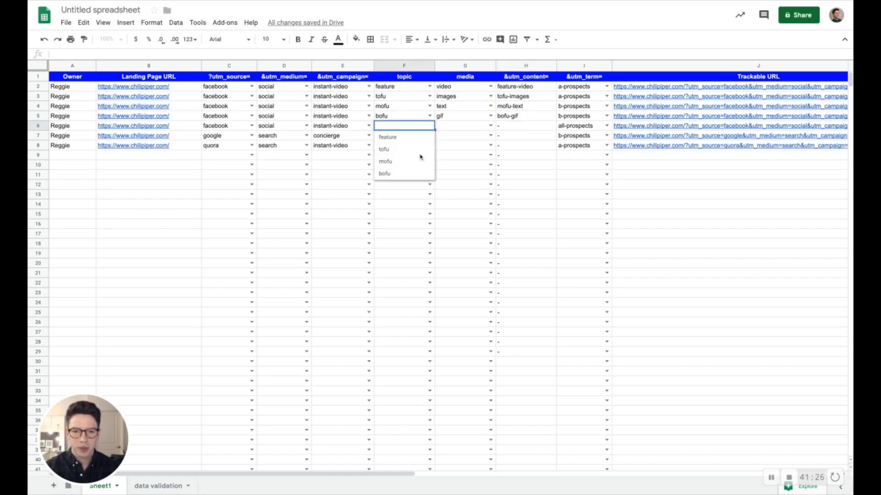
{"action": "left_click", "coordinate": [411, 139]}
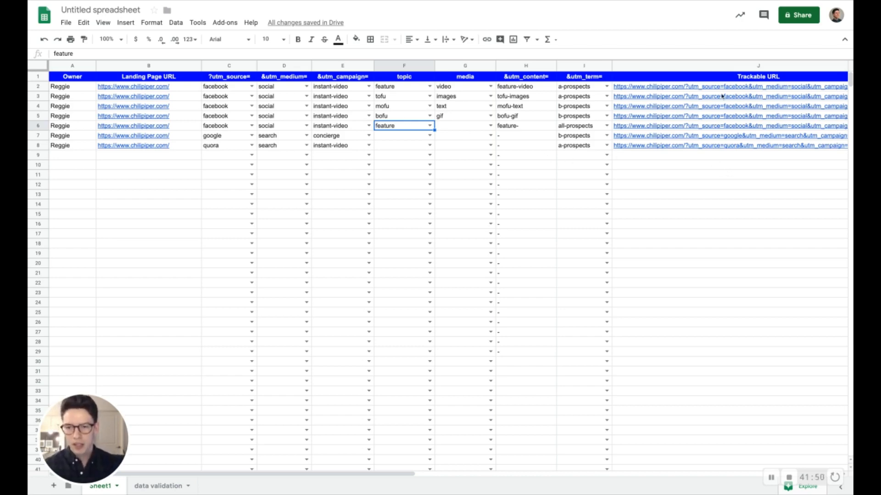
{"action": "left_click", "coordinate": [529, 140]}
{"action": "left_click", "coordinate": [522, 128]}
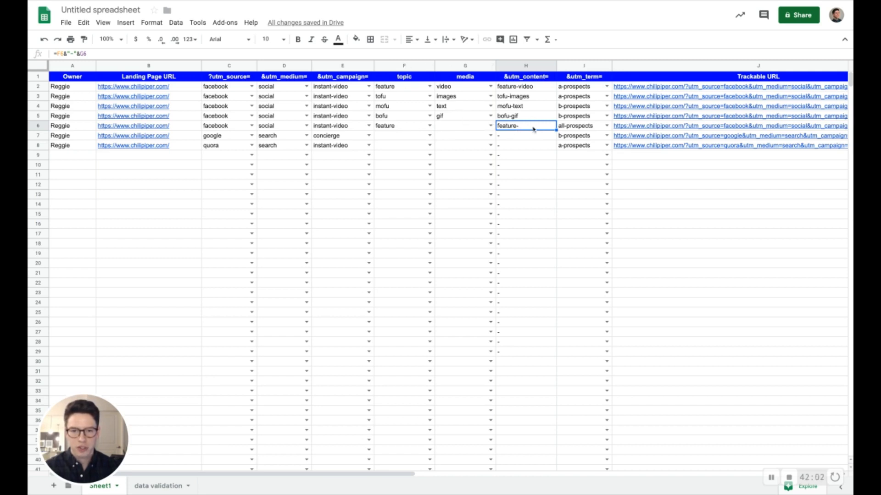
{"action": "double_click", "coordinate": [517, 87]}
{"action": "key", "text": "Escape"}
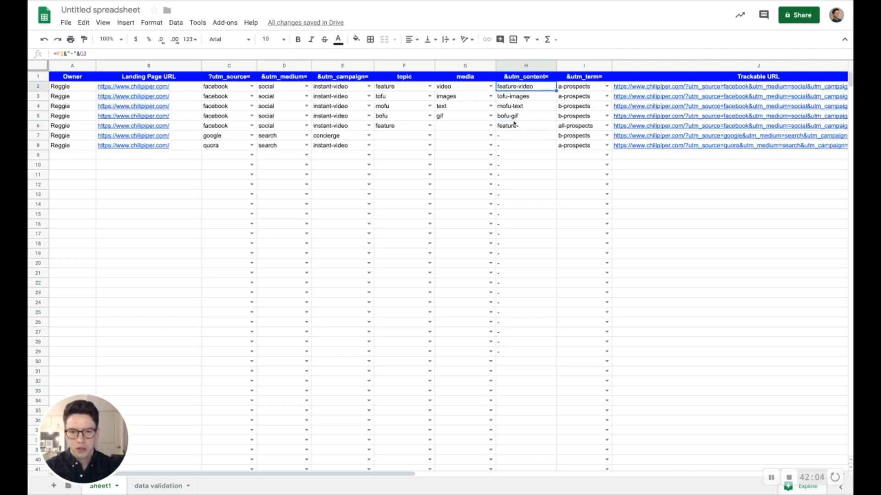
Start wrapping the content formula in H6, F6&"-"&G6, in an IF function.
{"action": "double_click", "coordinate": [512, 126]}
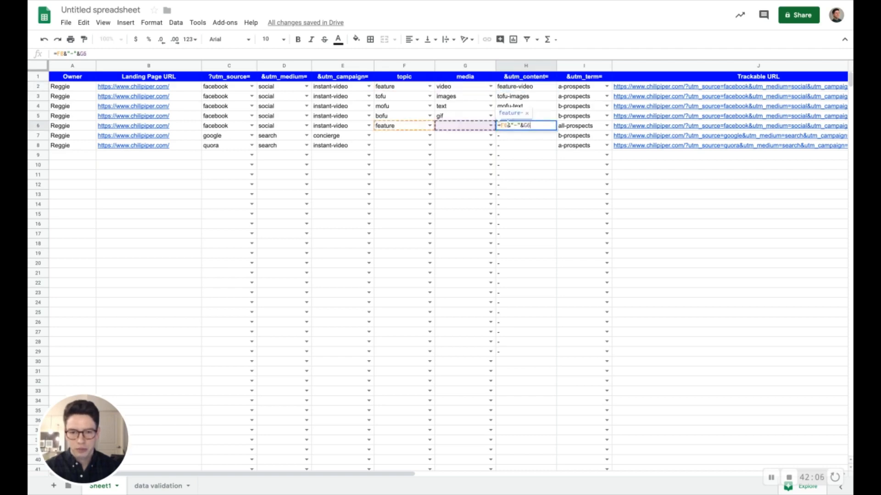
{"action": "left_click", "coordinate": [501, 126]}
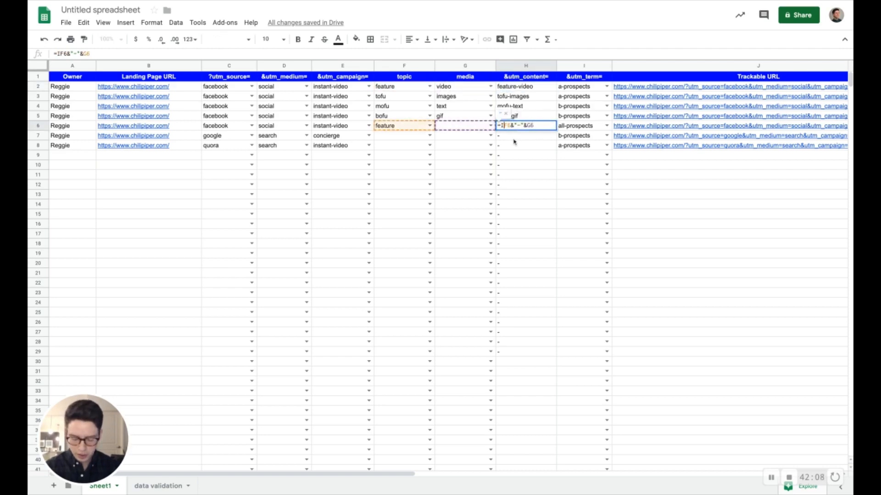
{"action": "type", "text": "IF("}
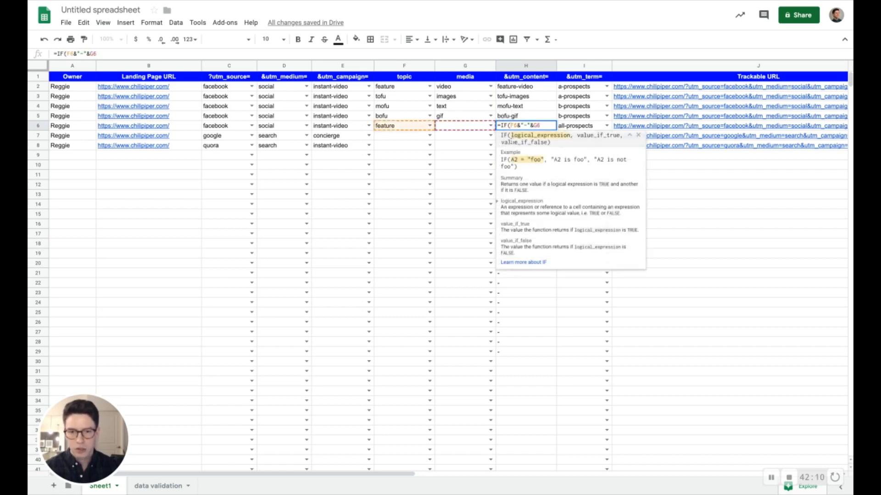
{"action": "left_click", "coordinate": [409, 128]}
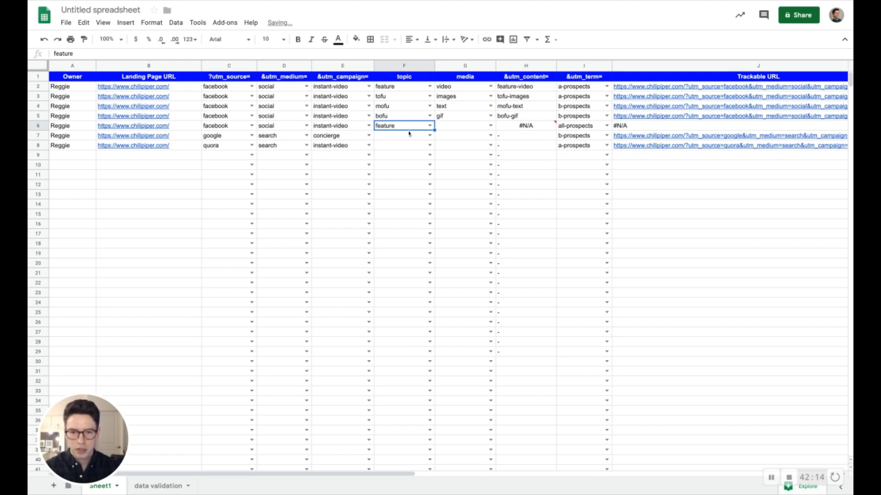
Complete the H6 formula as =IF(F6="","",F6&"-"&G6) so an empty topic gives blank content.
{"action": "double_click", "coordinate": [521, 126]}
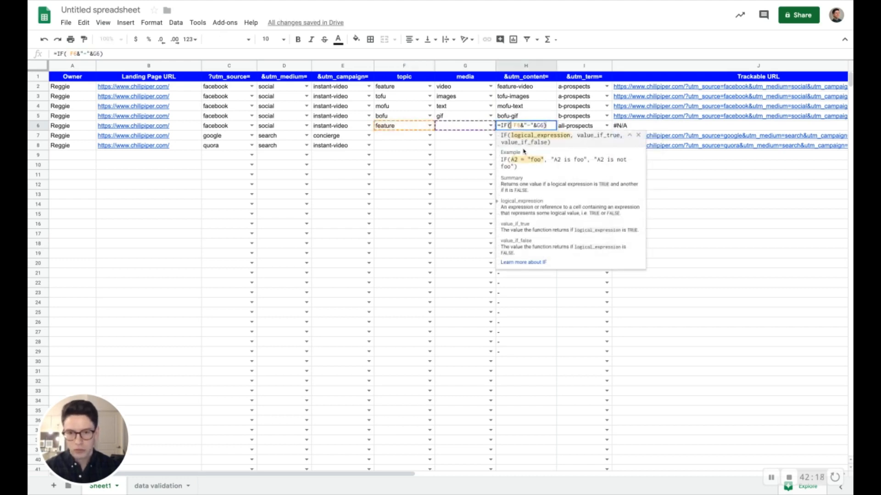
{"action": "type", "text": ","}
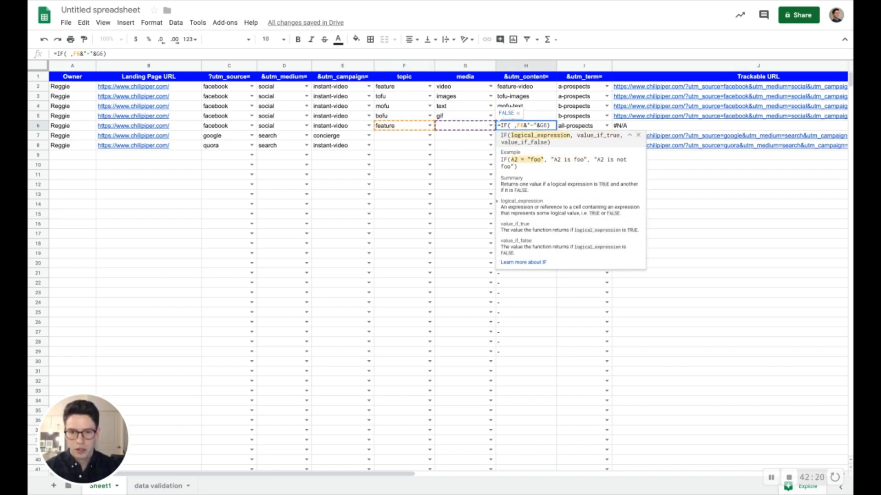
{"action": "key", "text": "BackSpace"}
{"action": "left_click", "coordinate": [398, 128]}
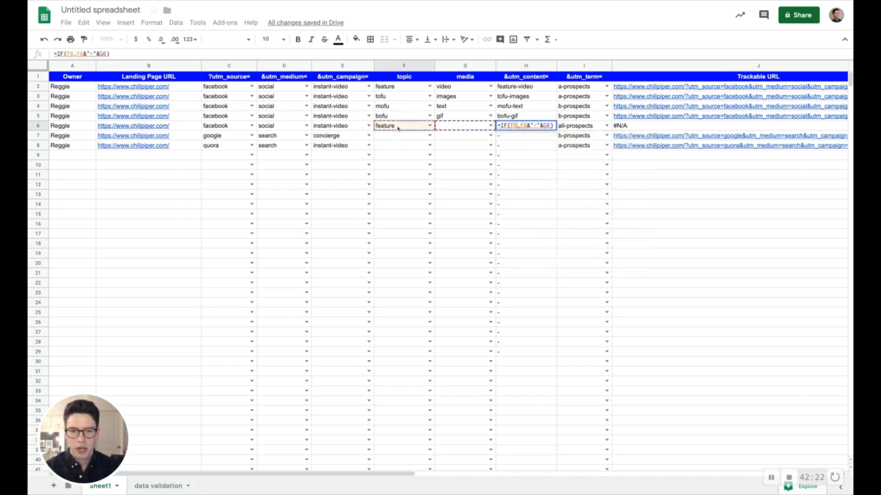
{"action": "type", "text": "=\"\""}
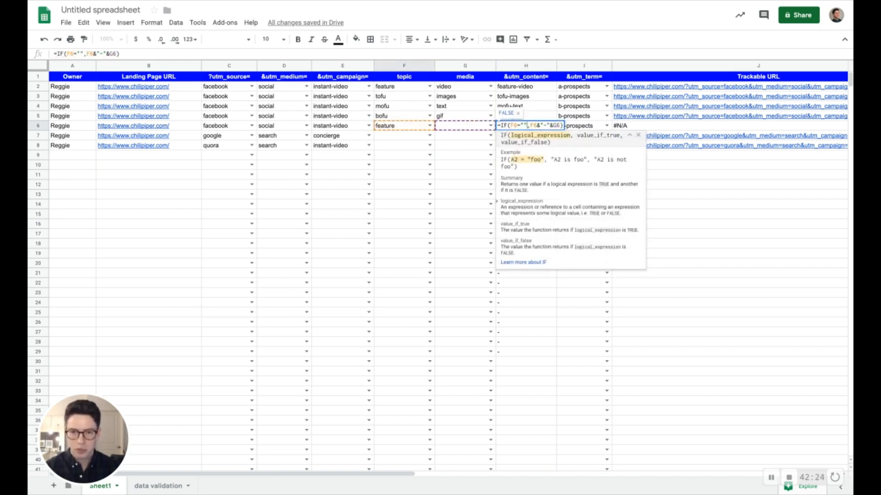
{"action": "type", "text": ","}
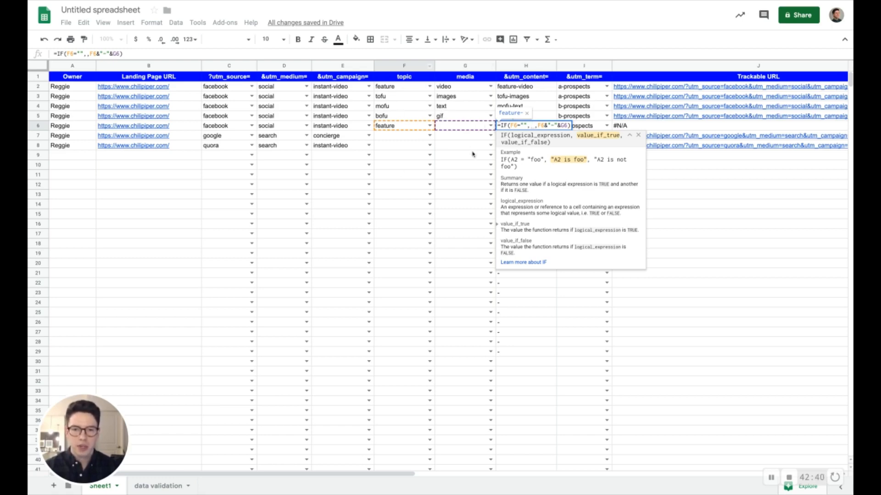
{"action": "type", "text": "\"\""}
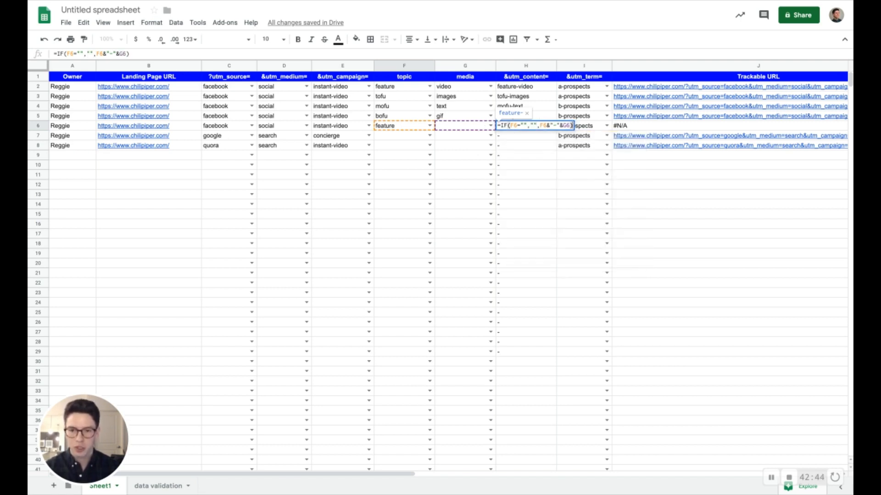
{"action": "key", "text": "Return"}
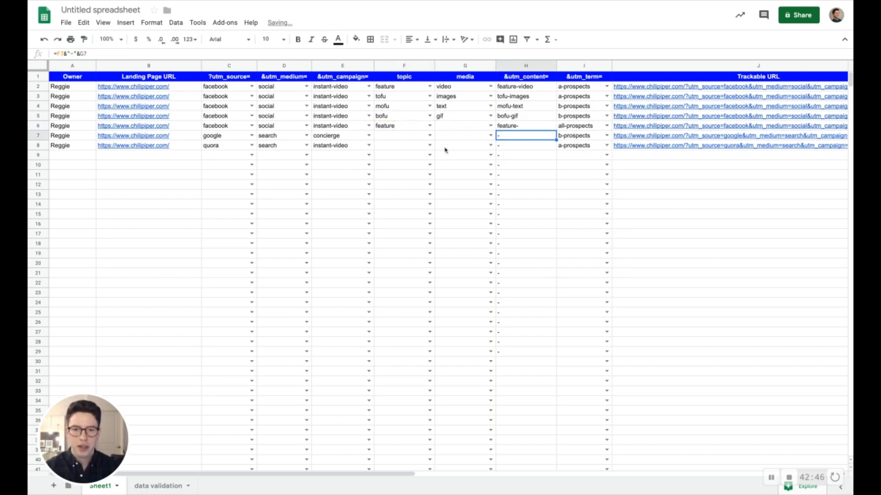
Review the logical test of the IF formula in H6 without changing it.
{"action": "double_click", "coordinate": [509, 128]}
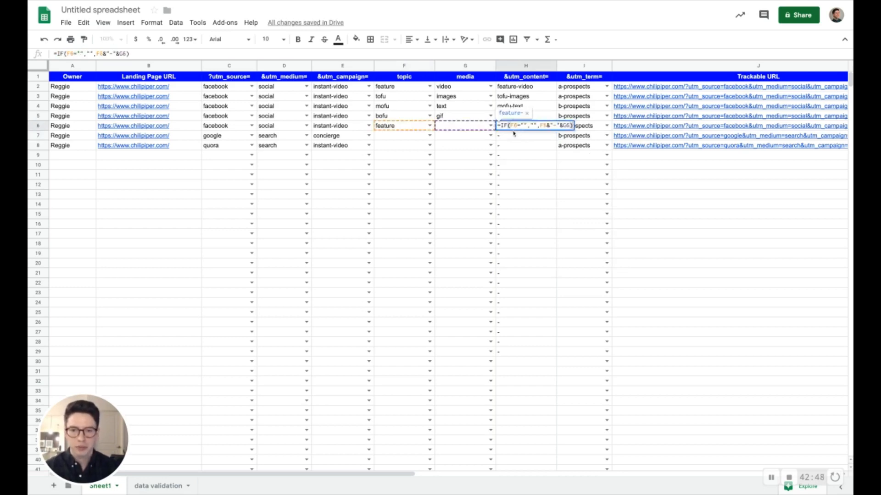
{"action": "left_click", "coordinate": [518, 125]}
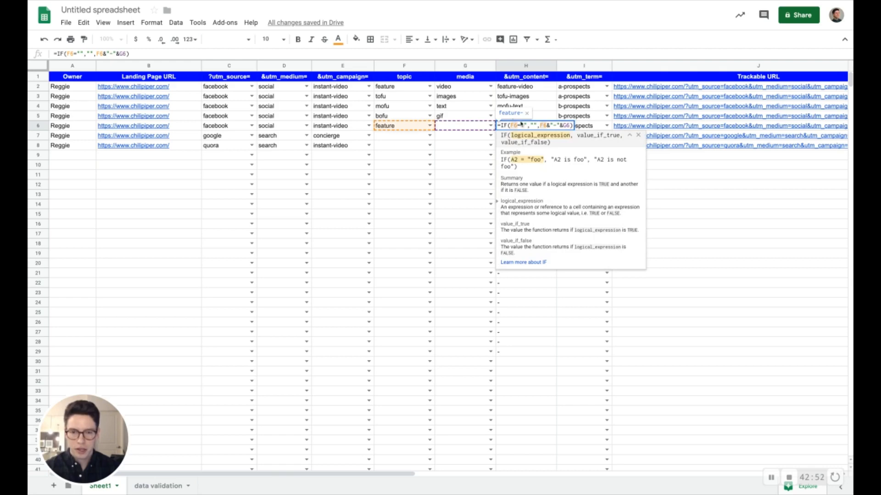
{"action": "key", "text": "Escape"}
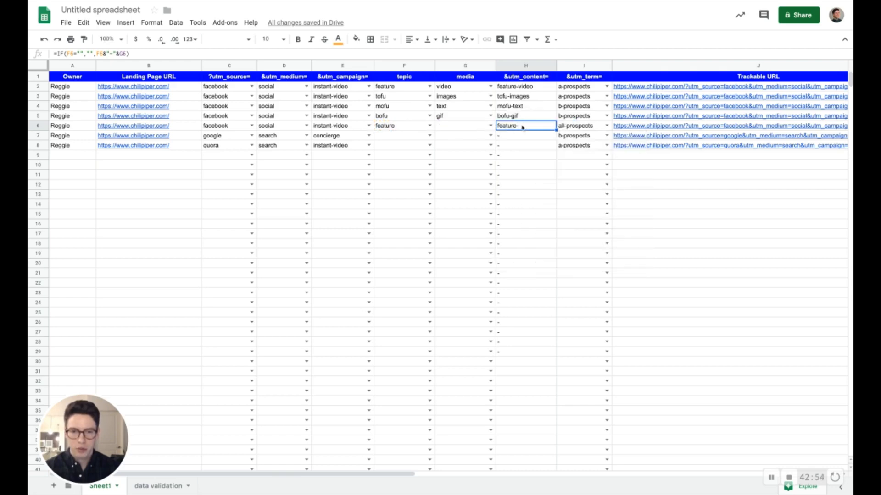
Nest a second IF testing for an empty media cell in H6, making the formula =IF(F6="",IF(G6="","",F6&"-"&G6)).
{"action": "double_click", "coordinate": [508, 128]}
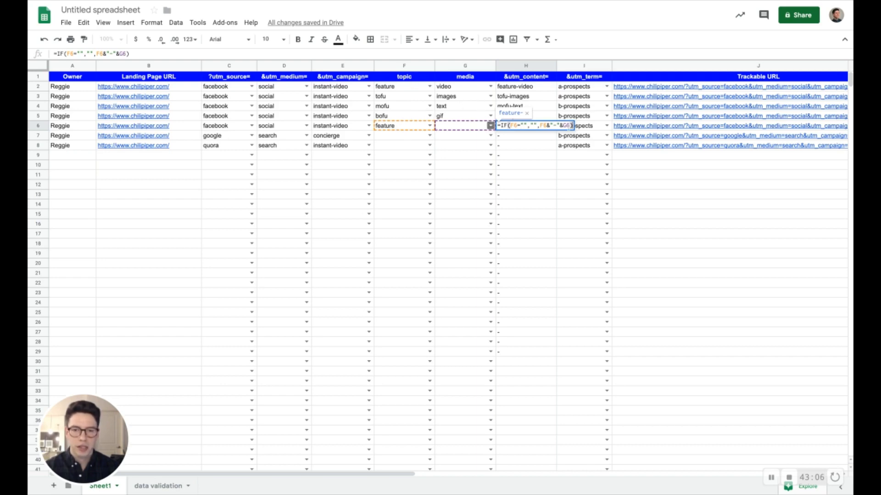
{"action": "left_click", "coordinate": [530, 125]}
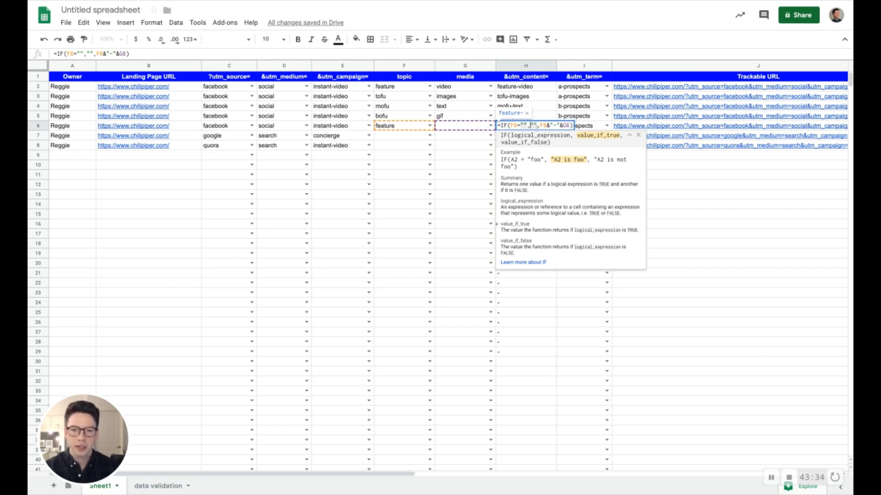
{"action": "type", "text": "IF("}
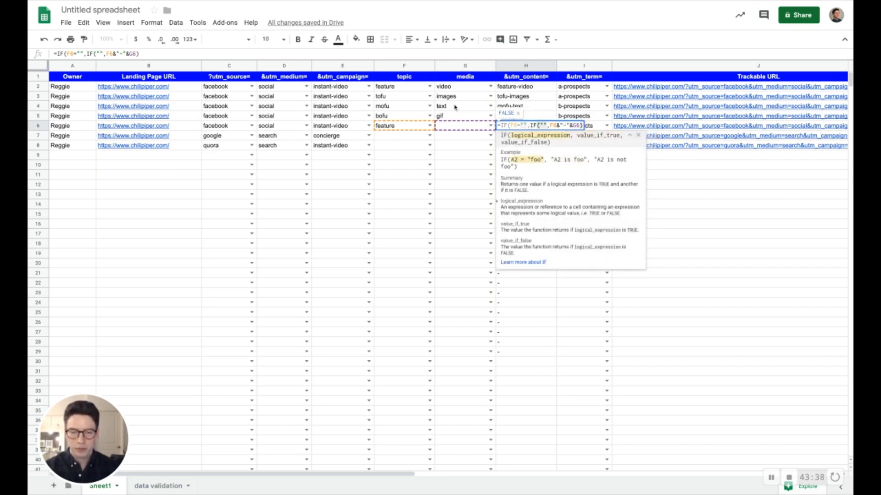
{"action": "left_click", "coordinate": [457, 127]}
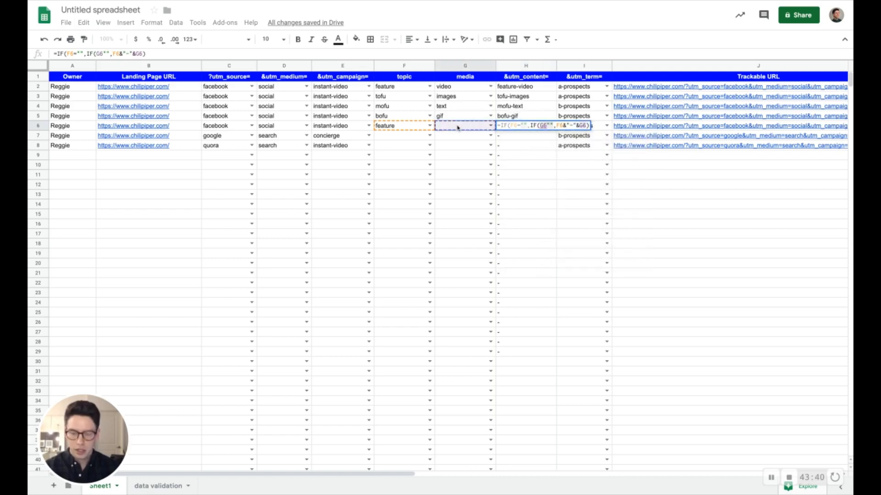
{"action": "type", "text": "=\"\""}
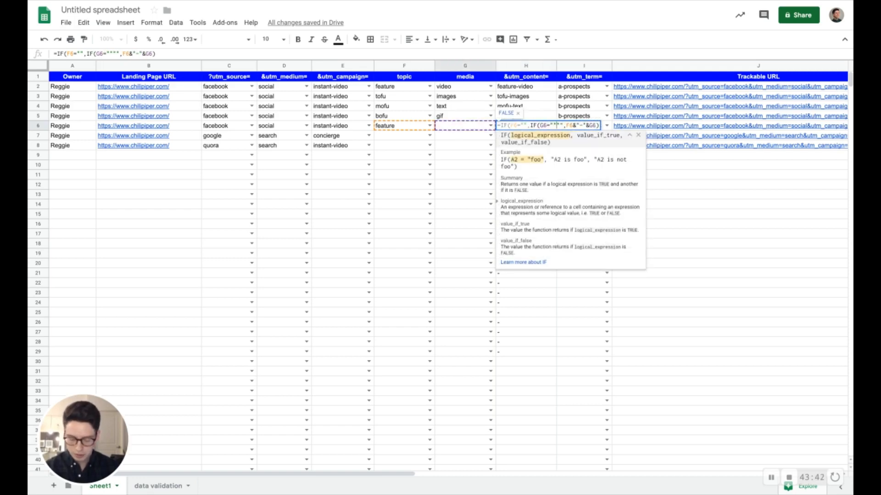
{"action": "type", "text": ","}
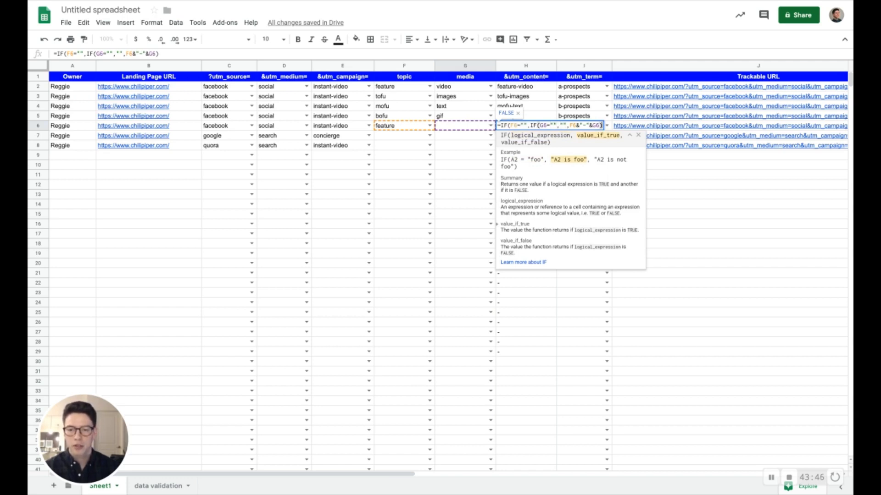
{"action": "type", "text": ")"}
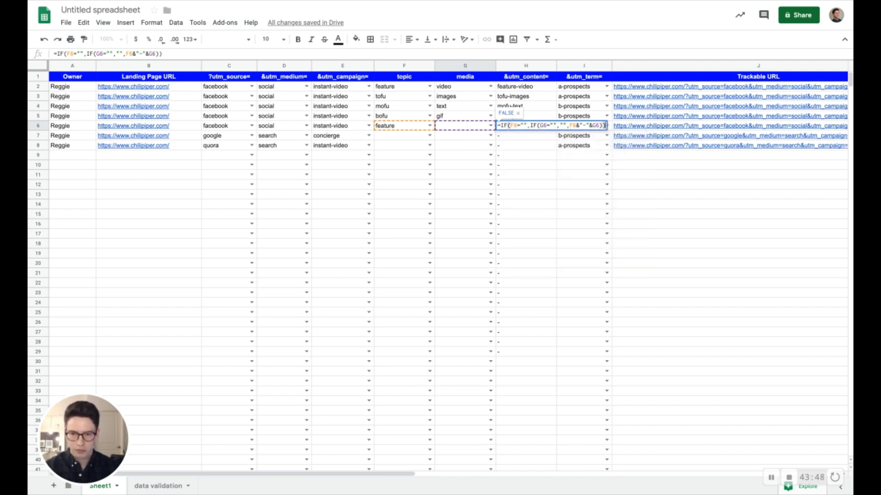
{"action": "key", "text": "Return"}
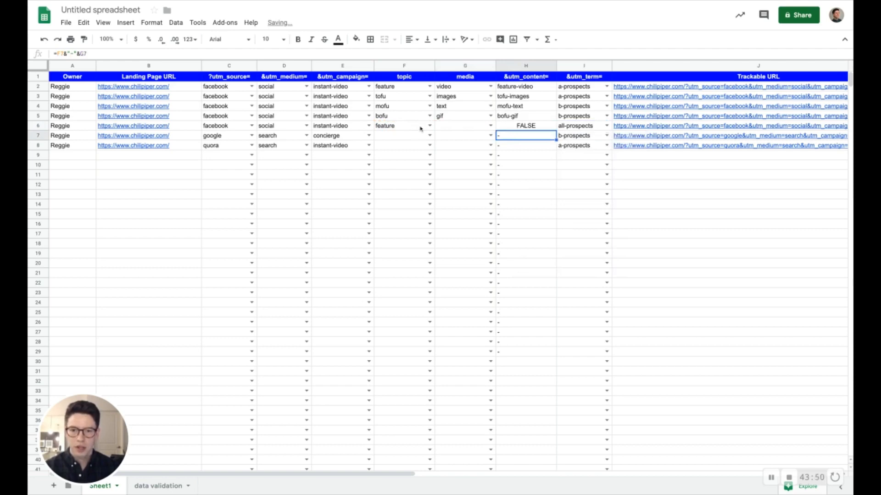
Add the missing "" true-value to the outer IF in H6, making the formula =IF(F6="","",IF(G6="","",F6&"-"&G6)).
{"action": "double_click", "coordinate": [523, 126]}
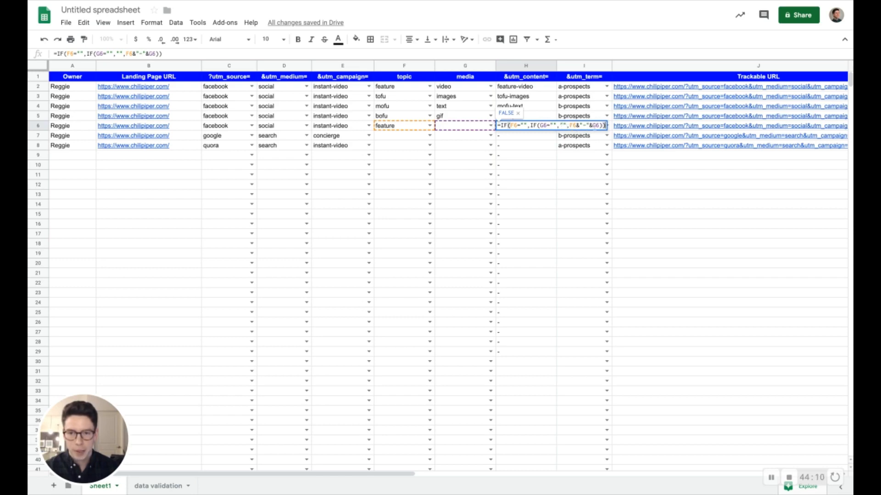
{"action": "key", "text": "Return"}
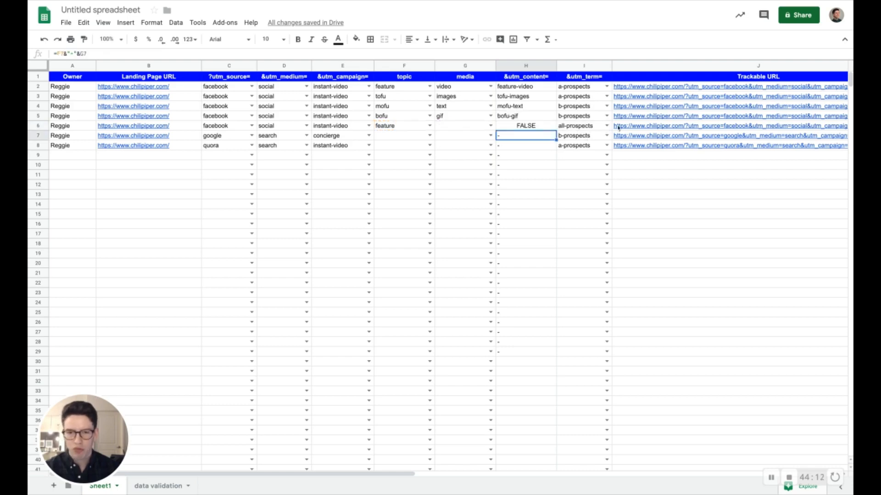
{"action": "double_click", "coordinate": [532, 126]}
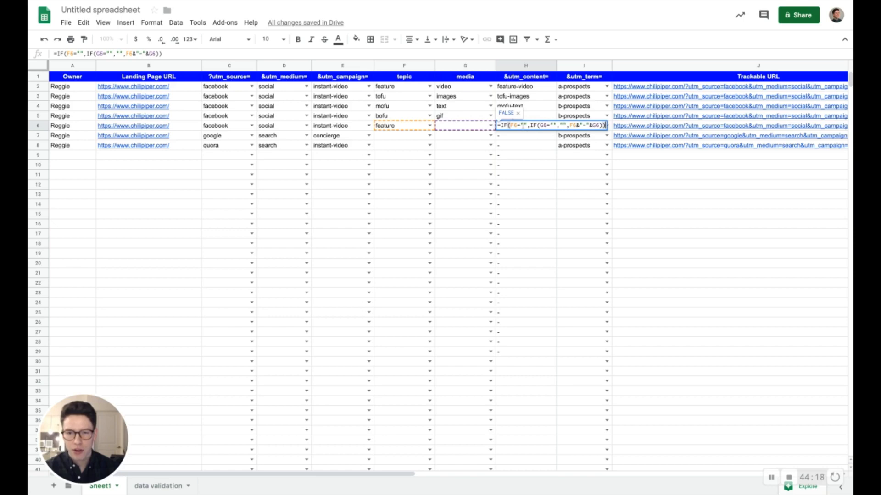
{"action": "left_click", "coordinate": [530, 125]}
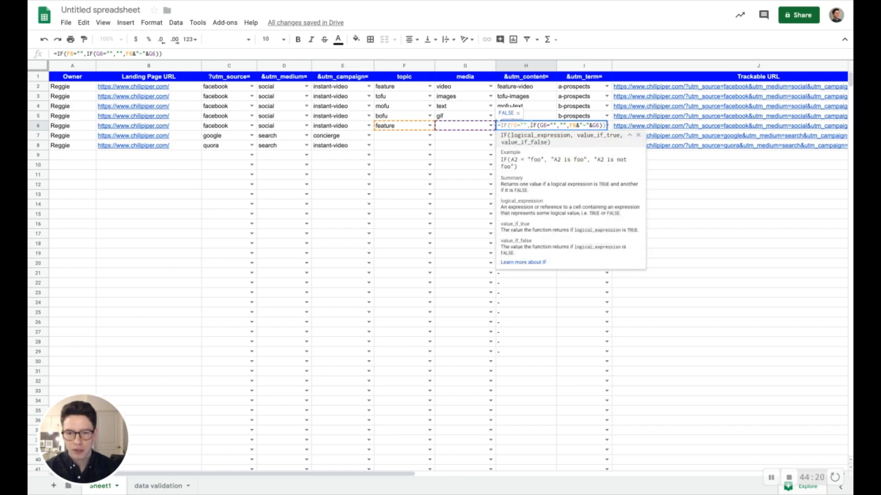
{"action": "left_click", "coordinate": [558, 126]}
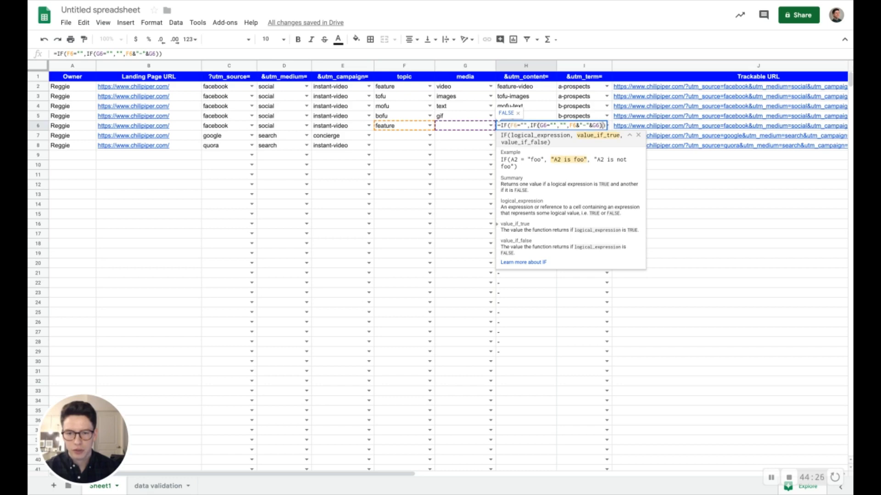
{"action": "left_click", "coordinate": [530, 125]}
{"action": "type", "text": "\"\""}
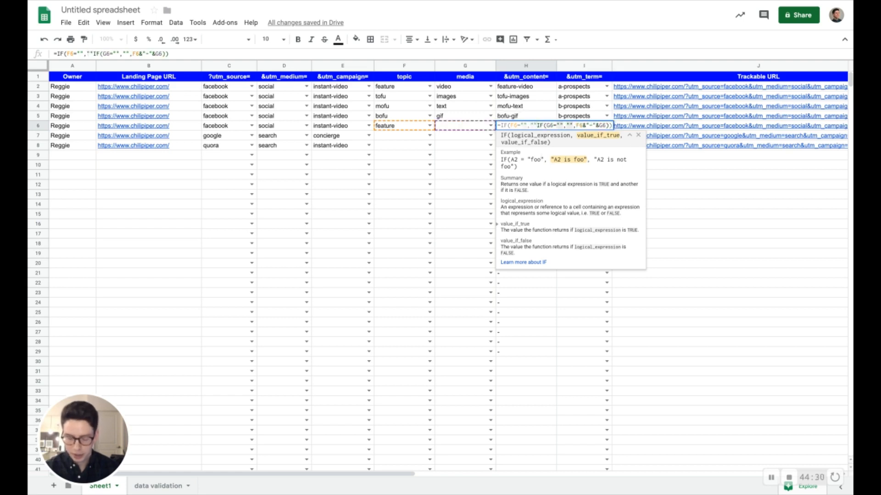
{"action": "type", "text": ","}
{"action": "key", "text": "Return"}
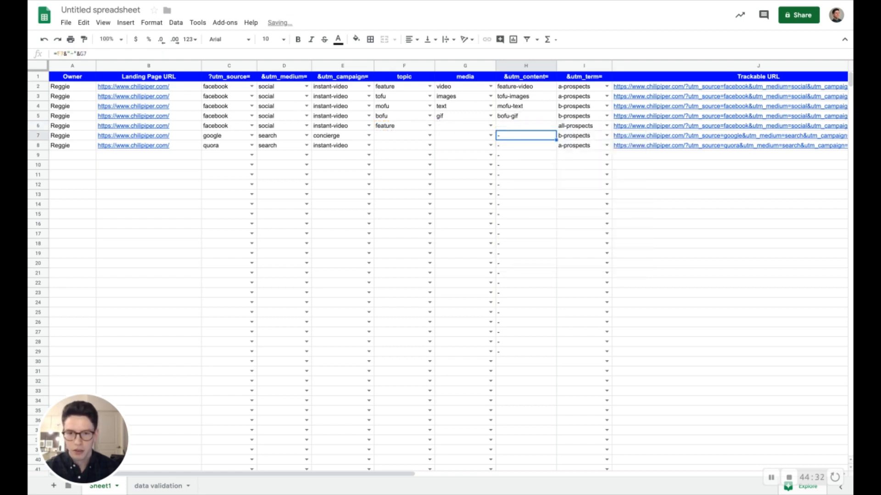
Examine each argument of the nested IF formula in H6, from the topic test to the inner media test.
{"action": "double_click", "coordinate": [516, 128]}
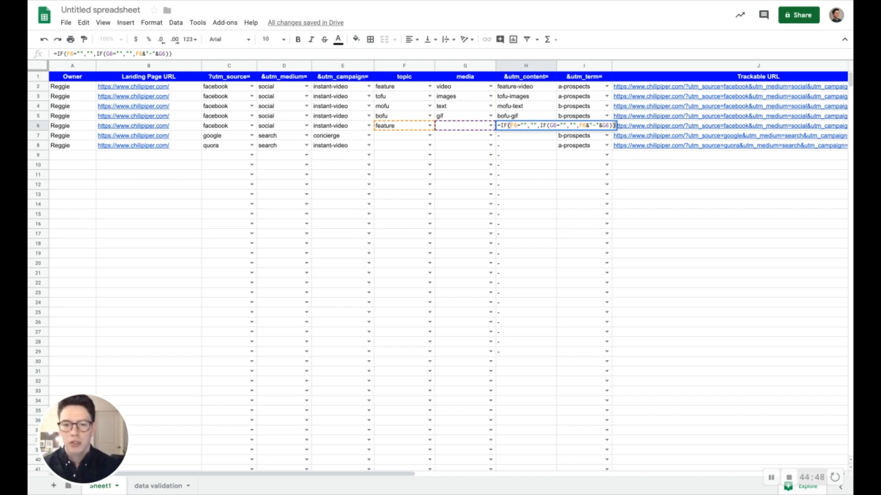
{"action": "left_click", "coordinate": [508, 126]}
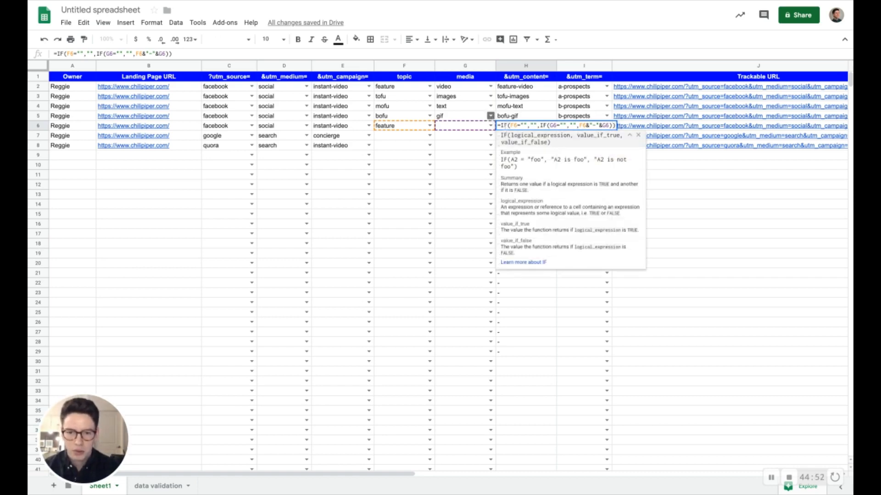
{"action": "key", "text": "Right"}
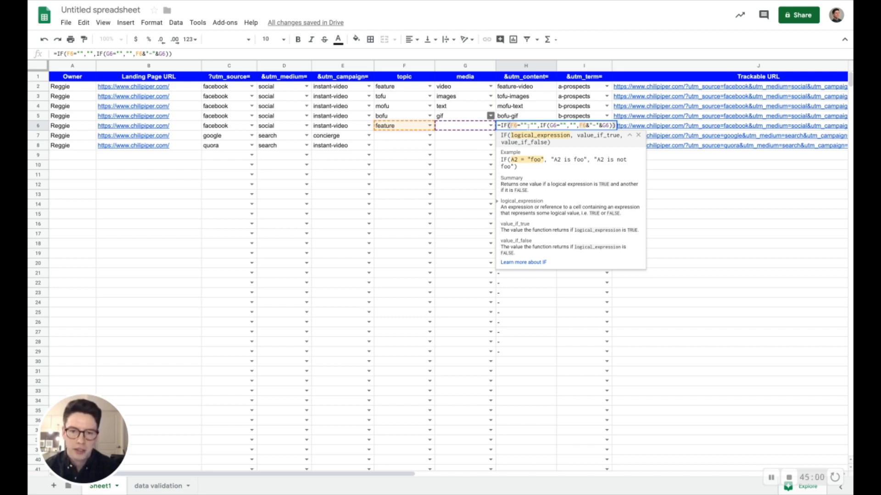
{"action": "left_click", "coordinate": [532, 125]}
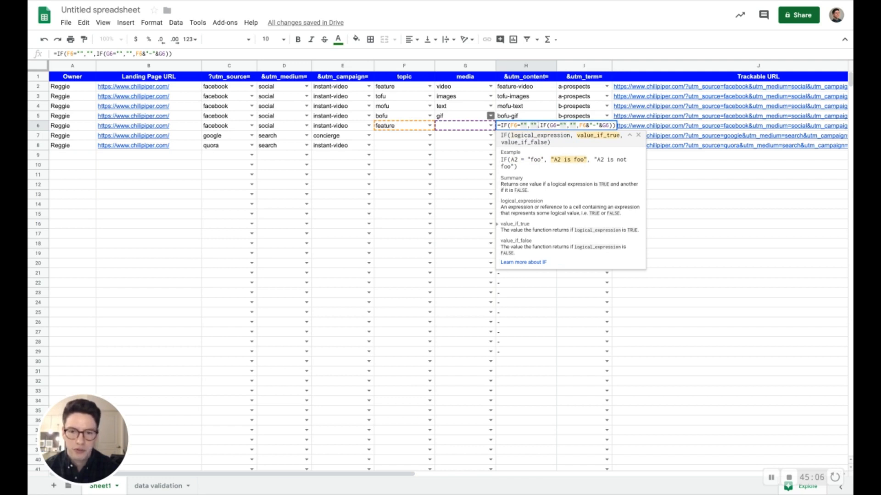
{"action": "left_click", "coordinate": [540, 125]}
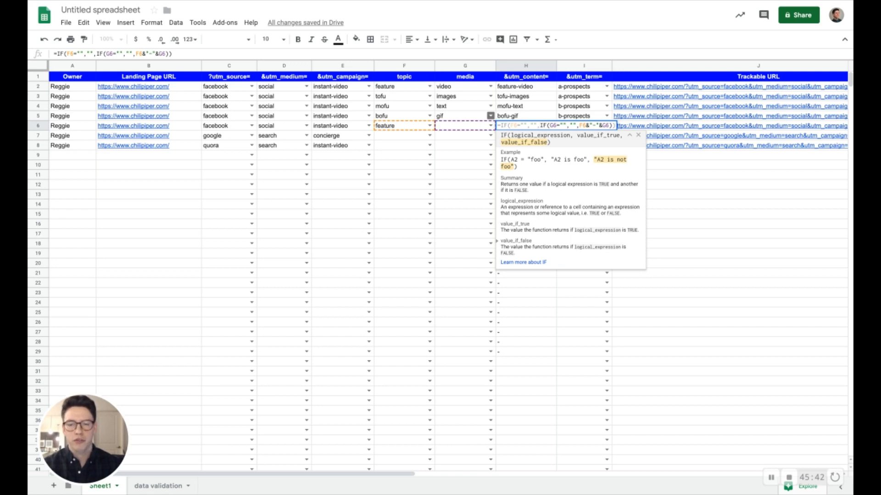
{"action": "key", "text": "Return"}
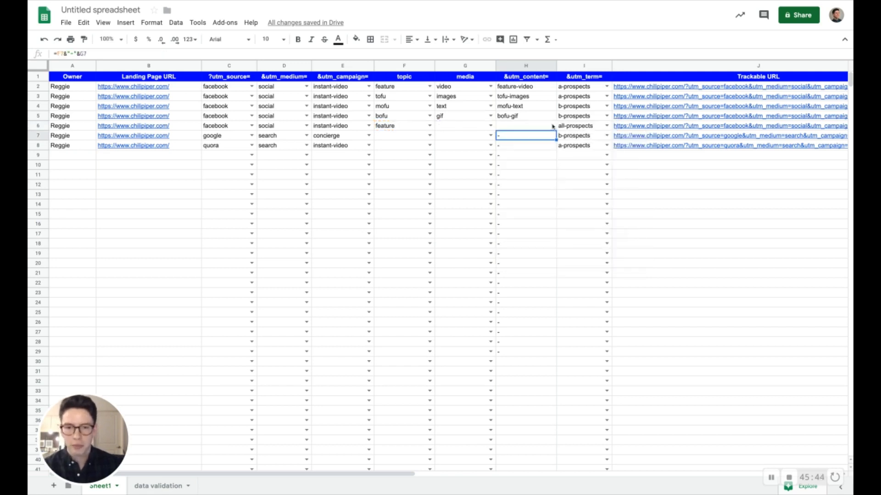
Fill the nested IF formula from H6 down through H17.
{"action": "left_click", "coordinate": [553, 127]}
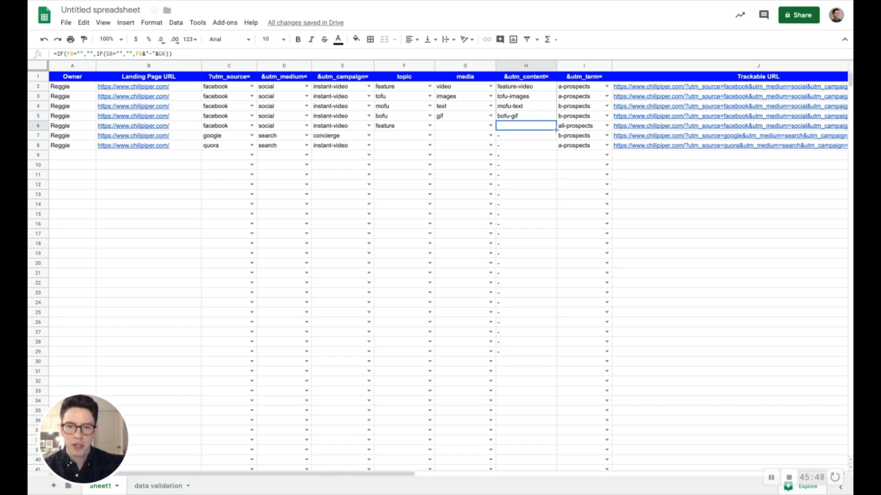
{"action": "left_click", "coordinate": [549, 87], "text": "shift"}
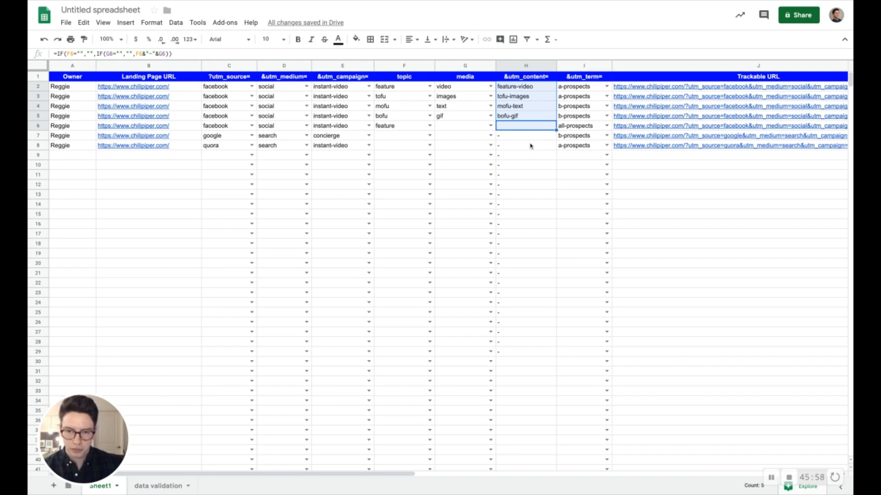
{"action": "left_click", "coordinate": [538, 129]}
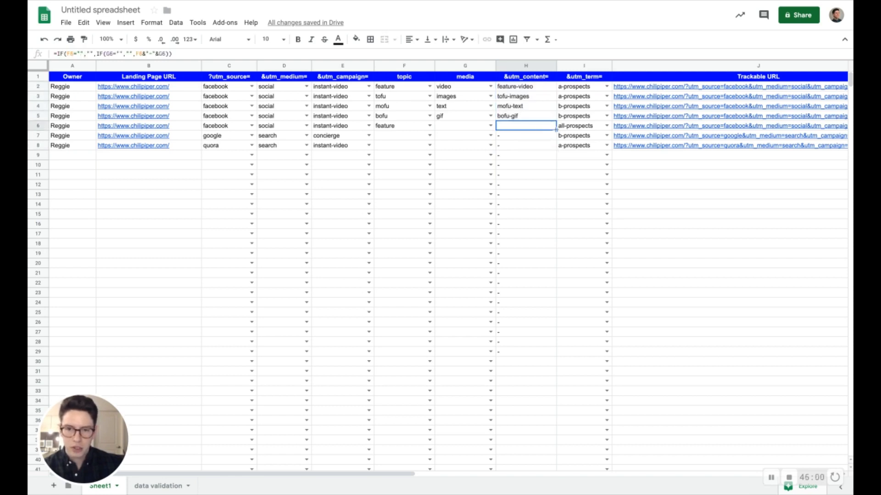
{"action": "left_click_drag", "start_coordinate": [556, 130], "coordinate": [555, 236]}
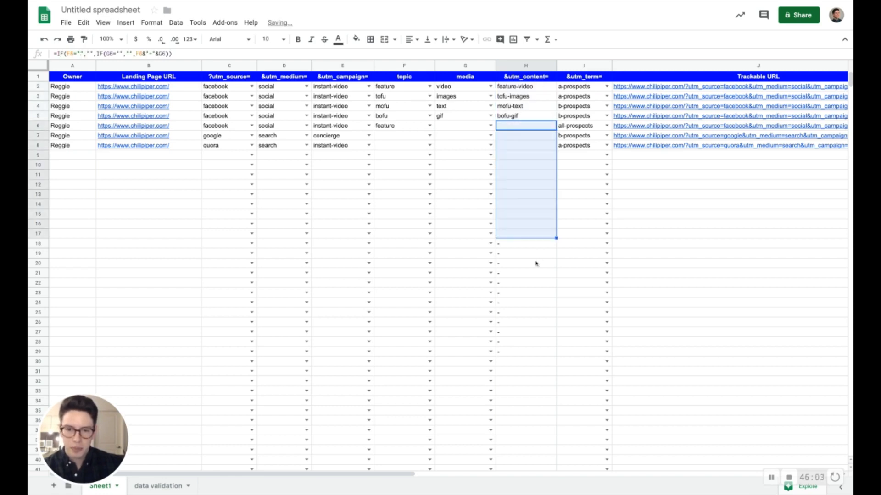
Fill the H6 formula down the rest of the &utm_content= column to the sheet's last row.
{"action": "left_click", "coordinate": [528, 129]}
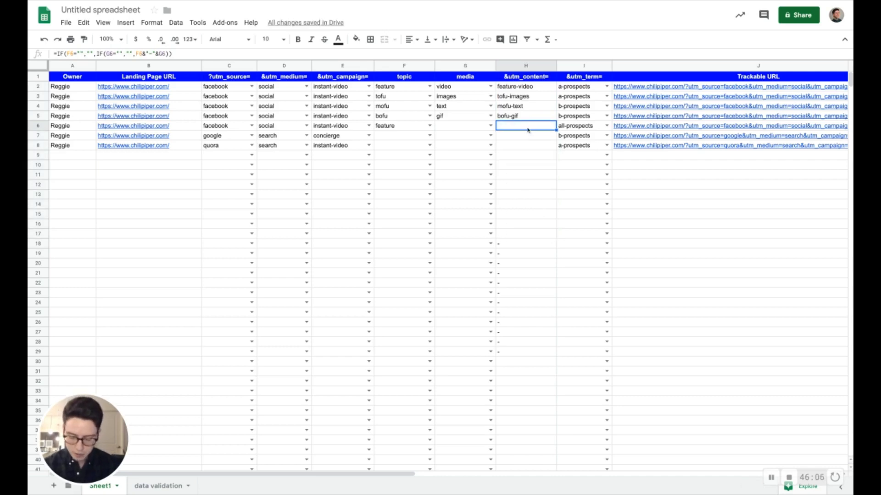
{"action": "key", "text": "ctrl+shift+Down"}
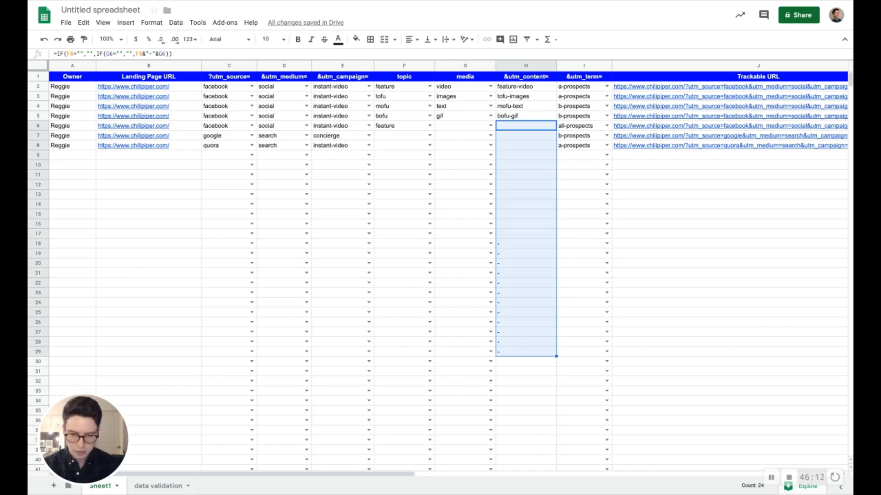
{"action": "key", "text": "ctrl+shift+Down"}
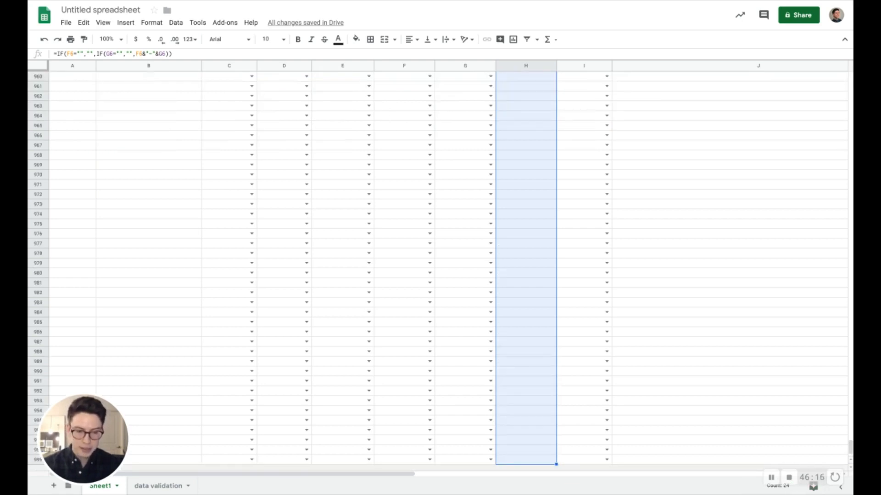
{"action": "key", "text": "ctrl+d"}
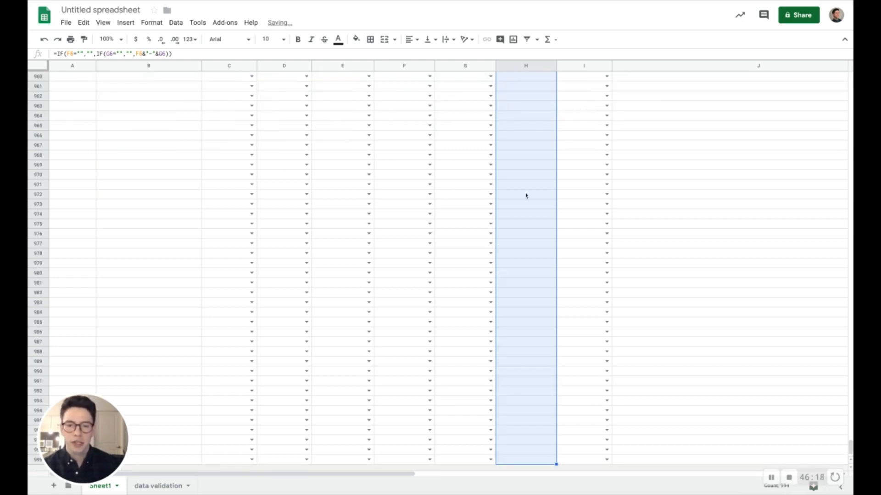
Check that the filled formula in H978 references its own row's topic and media cells, and return to the column header.
{"action": "left_click", "coordinate": [518, 256]}
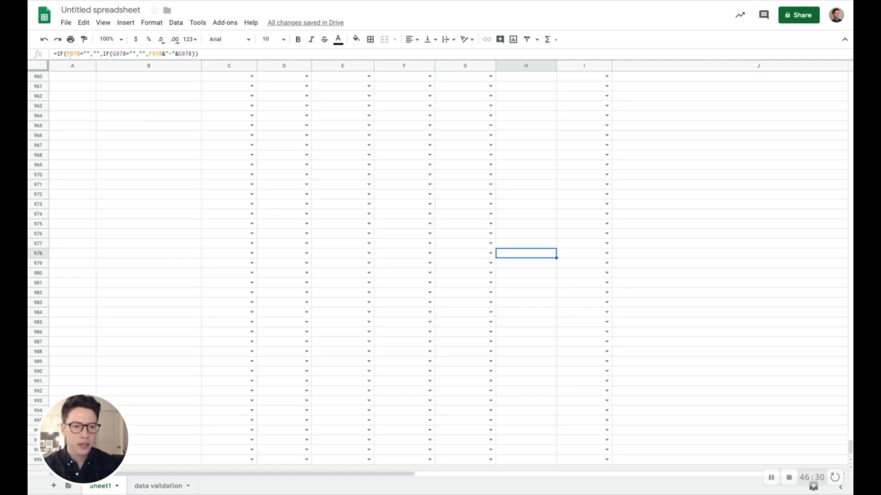
{"action": "double_click", "coordinate": [521, 260]}
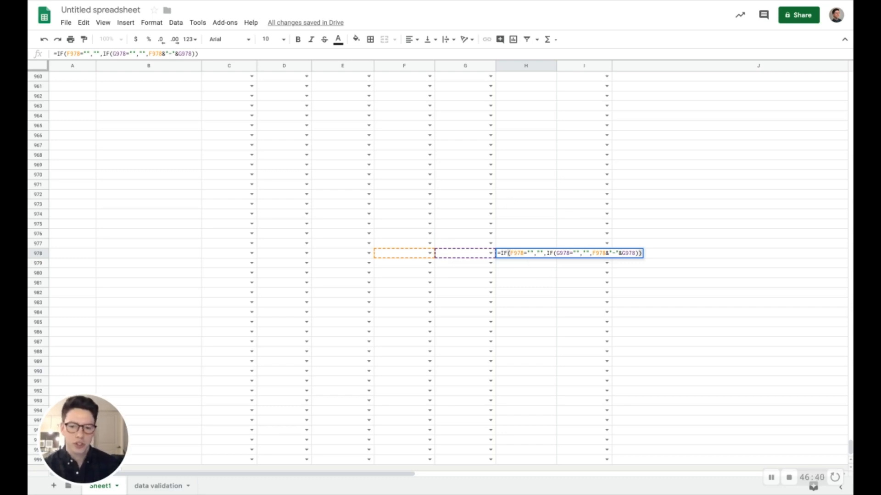
{"action": "key", "text": "Escape"}
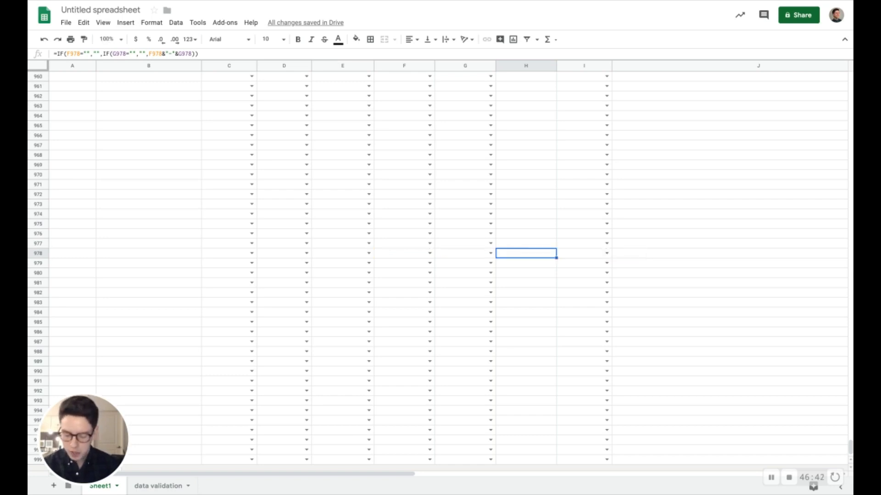
{"action": "scroll", "coordinate": [441, 270], "scroll_direction": "up", "scroll_amount": 15}
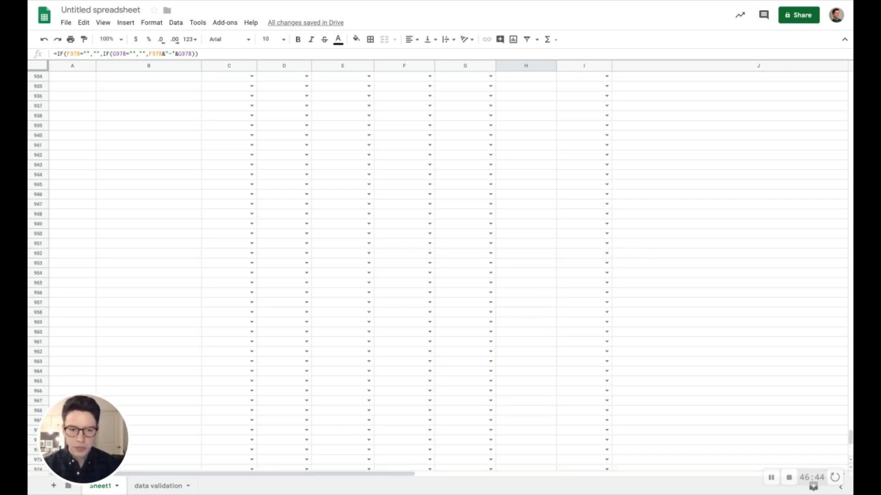
{"action": "scroll", "coordinate": [525, 263], "scroll_direction": "up", "scroll_amount": 18}
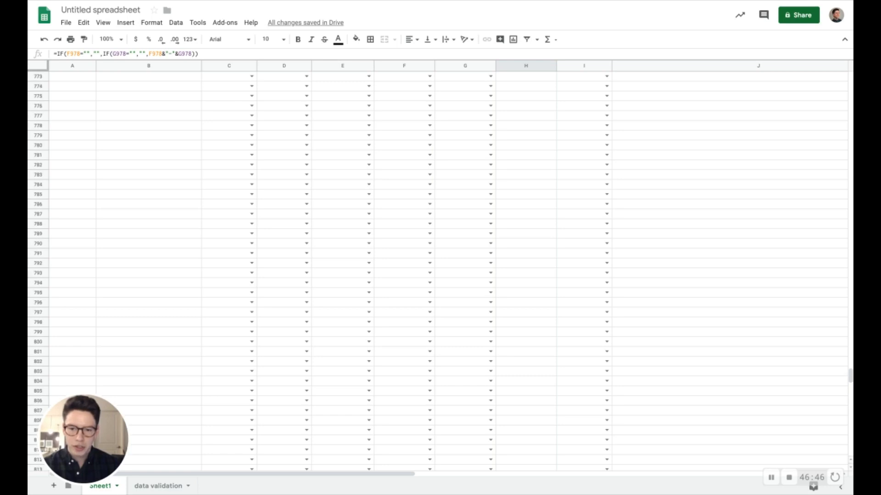
{"action": "left_click", "coordinate": [525, 262]}
{"action": "key", "text": "ctrl+Up"}
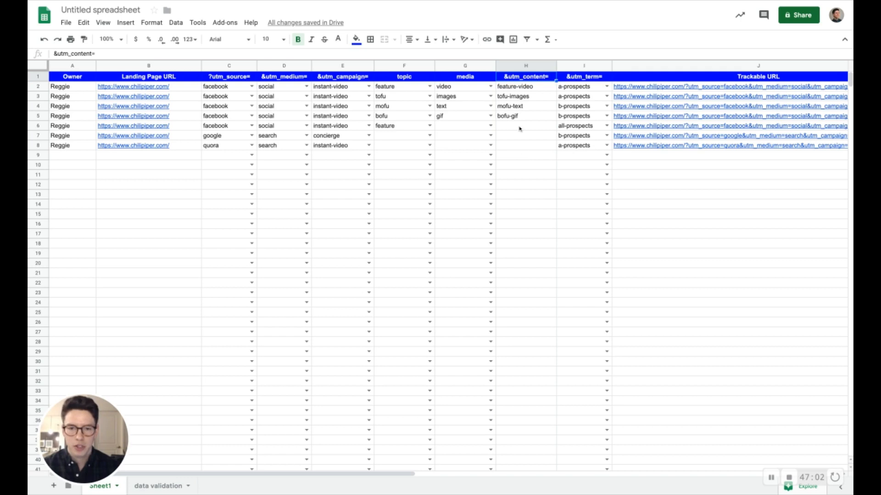
Set the media value in row 6 to video.
{"action": "left_click", "coordinate": [404, 128]}
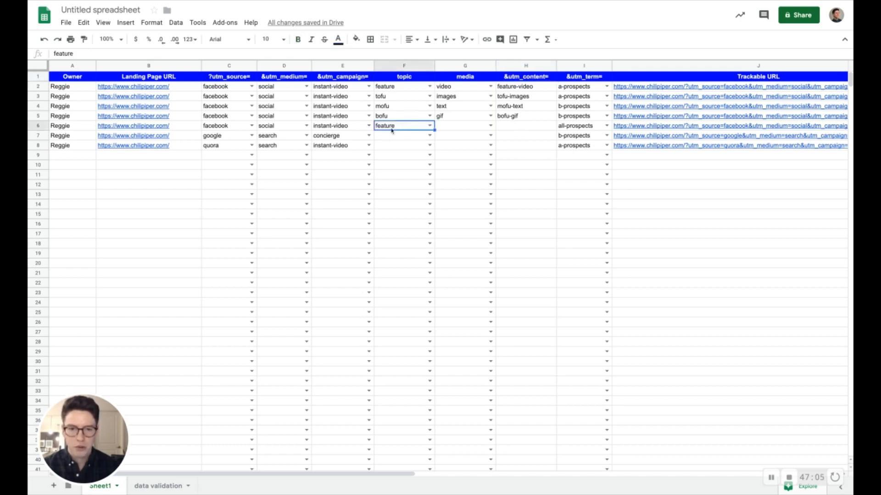
{"action": "left_click", "coordinate": [489, 126]}
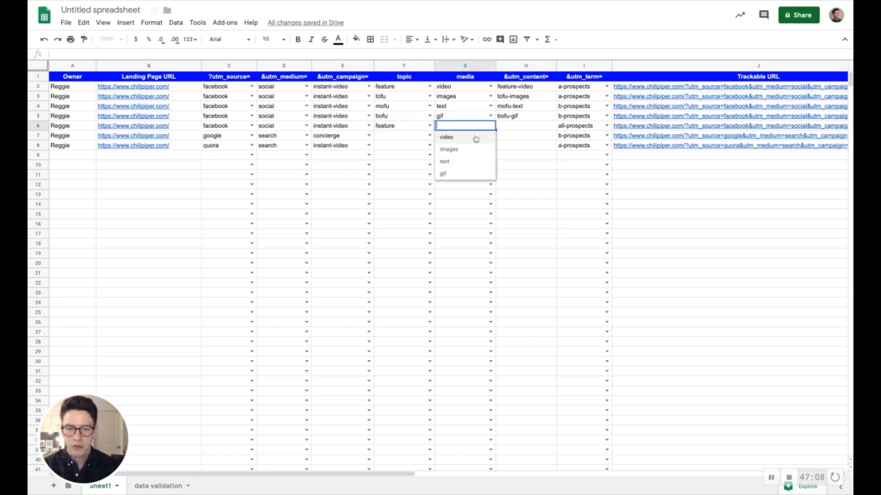
{"action": "left_click", "coordinate": [476, 138]}
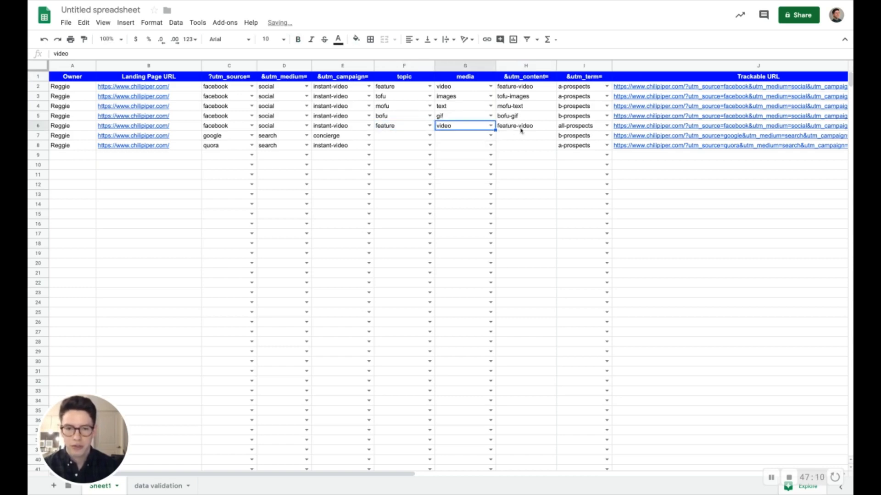
Set row 7's media to images and its topic to feature, and check that row's &utm_content= and Trackable URL formulas.
{"action": "left_click", "coordinate": [491, 136]}
{"action": "left_click", "coordinate": [469, 160]}
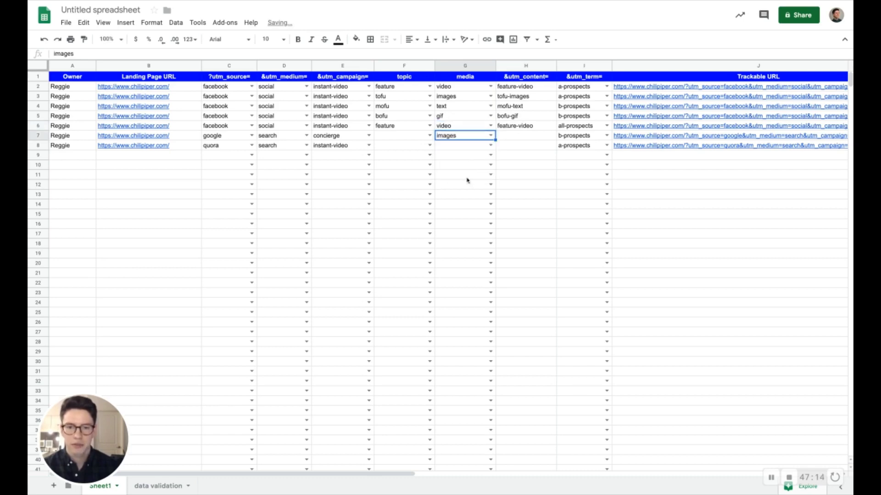
{"action": "left_click", "coordinate": [429, 136]}
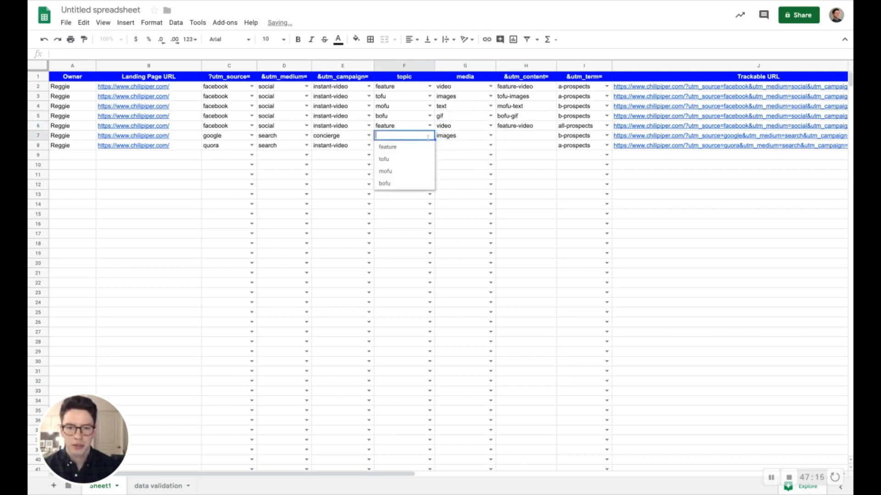
{"action": "left_click", "coordinate": [409, 152]}
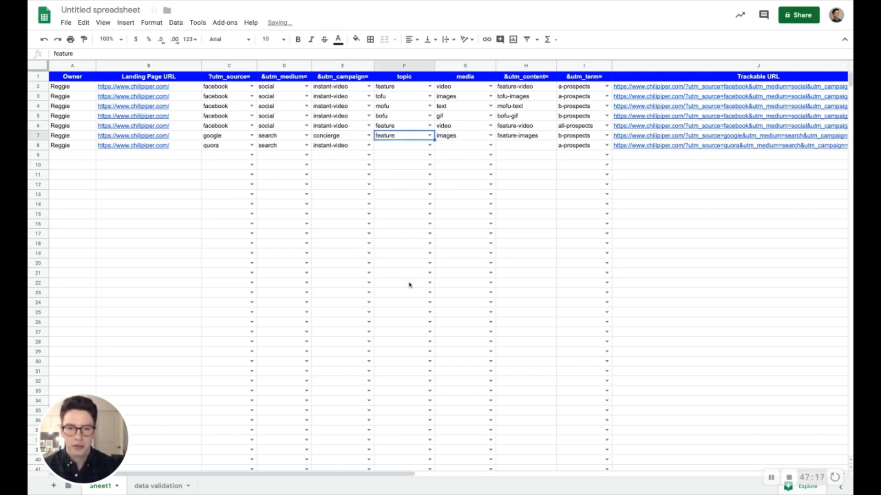
{"action": "left_click", "coordinate": [531, 139]}
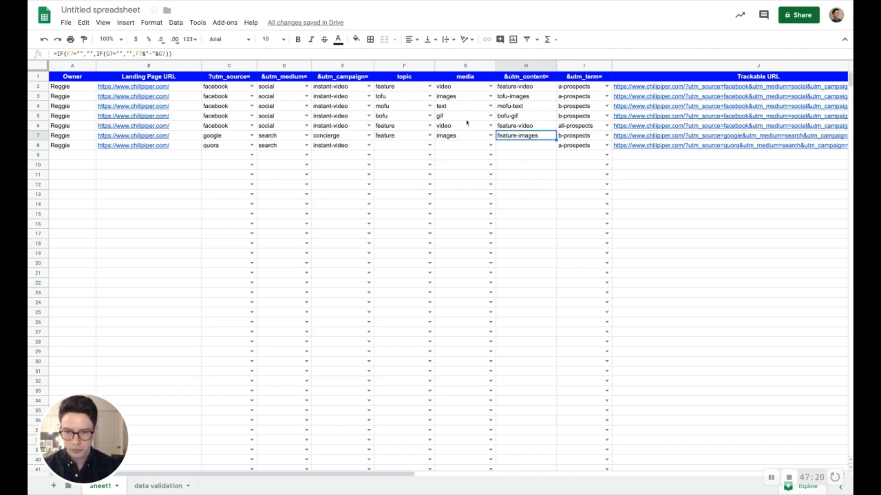
{"action": "scroll", "coordinate": [661, 162], "scroll_direction": "right", "scroll_amount": 3}
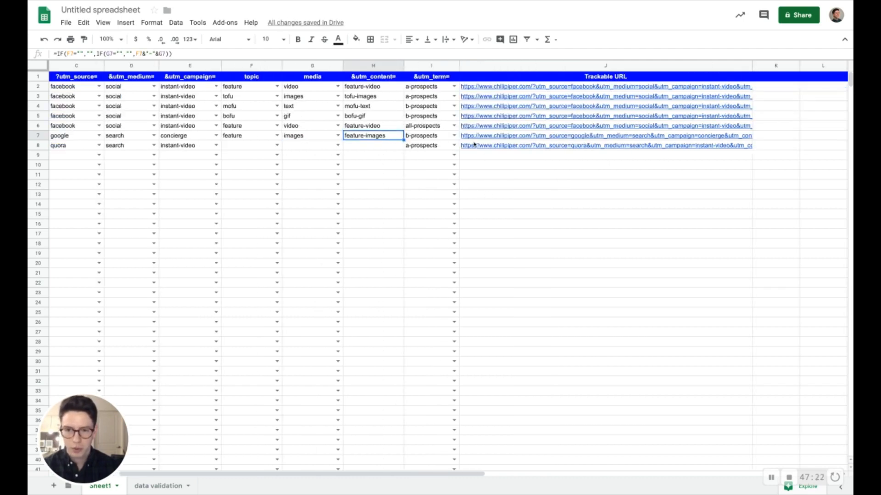
{"action": "left_click", "coordinate": [463, 136]}
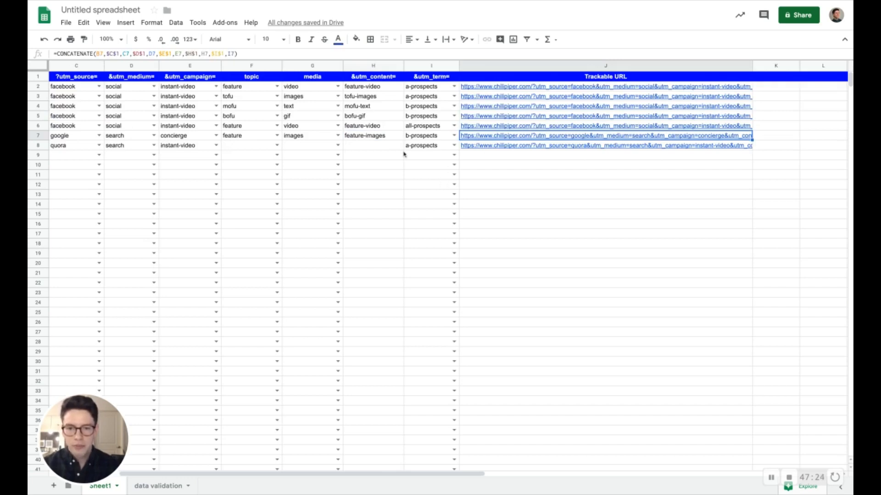
Set row 8's topic to feature and fit the Trackable URL column's width to its contents.
{"action": "left_click", "coordinate": [276, 145]}
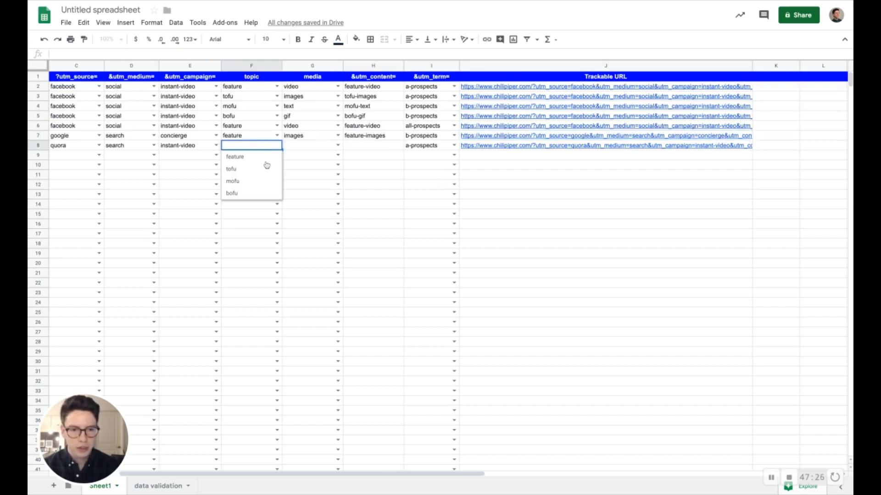
{"action": "left_click", "coordinate": [265, 159]}
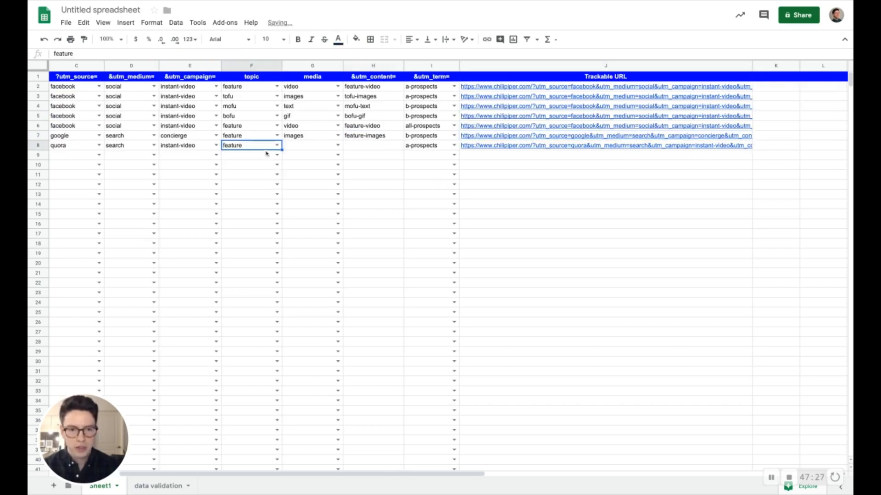
{"action": "left_click", "coordinate": [478, 138]}
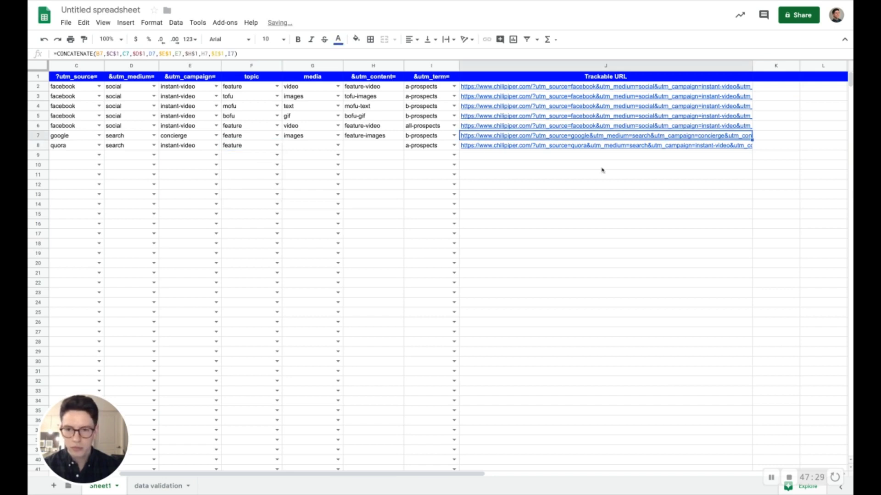
{"action": "double_click", "coordinate": [751, 65]}
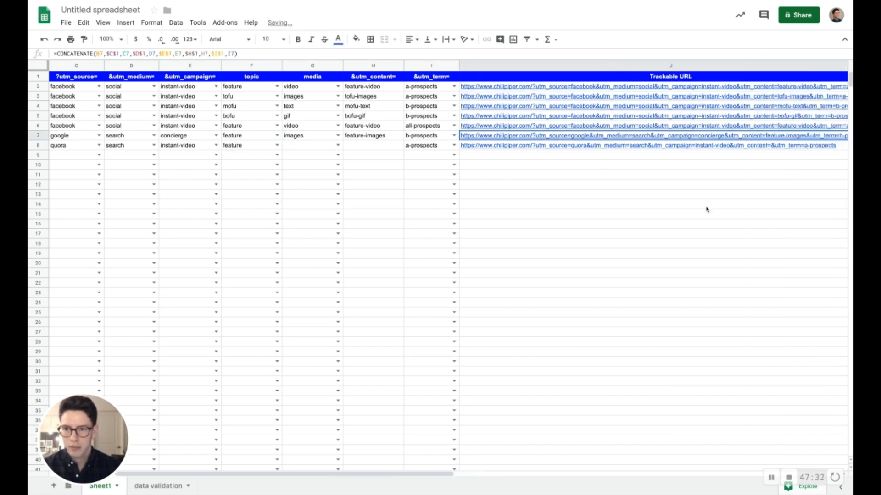
{"action": "scroll", "coordinate": [692, 180], "scroll_direction": "right", "scroll_amount": 2}
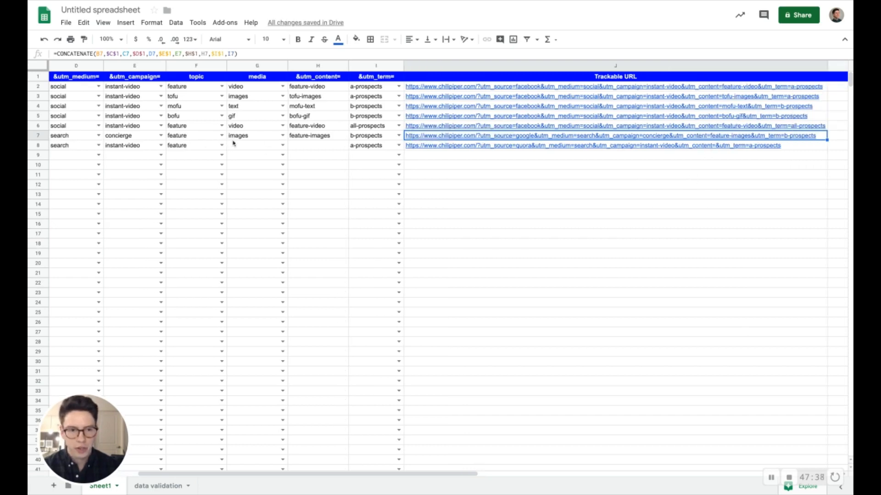
Compare the CONCATENATE formula in J7 with the IF-wrapped formula in J9.
{"action": "double_click", "coordinate": [632, 139]}
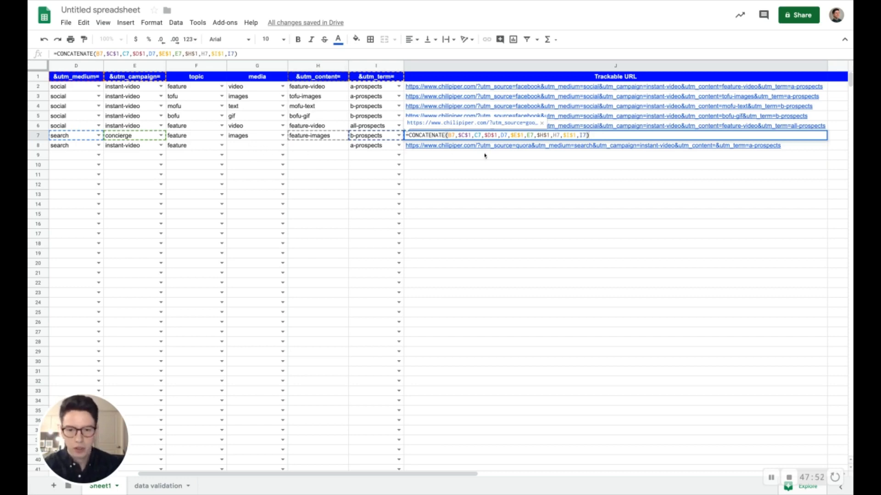
{"action": "key", "text": "Escape"}
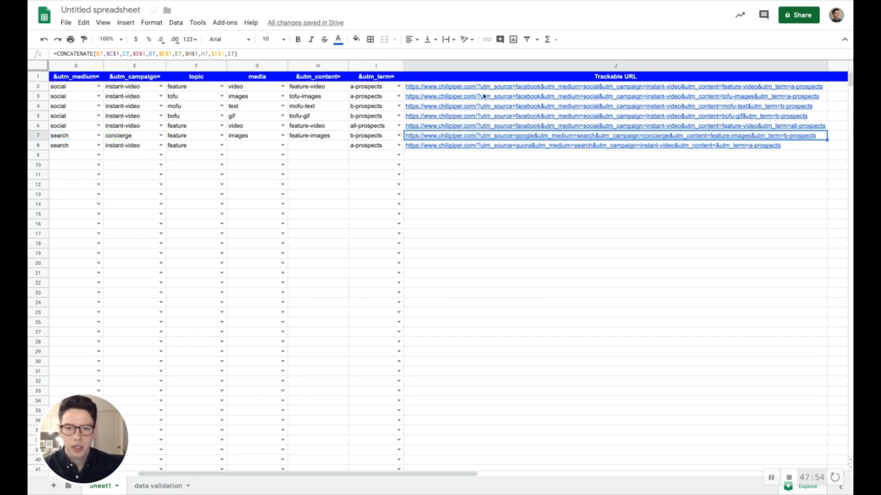
{"action": "left_click", "coordinate": [487, 155]}
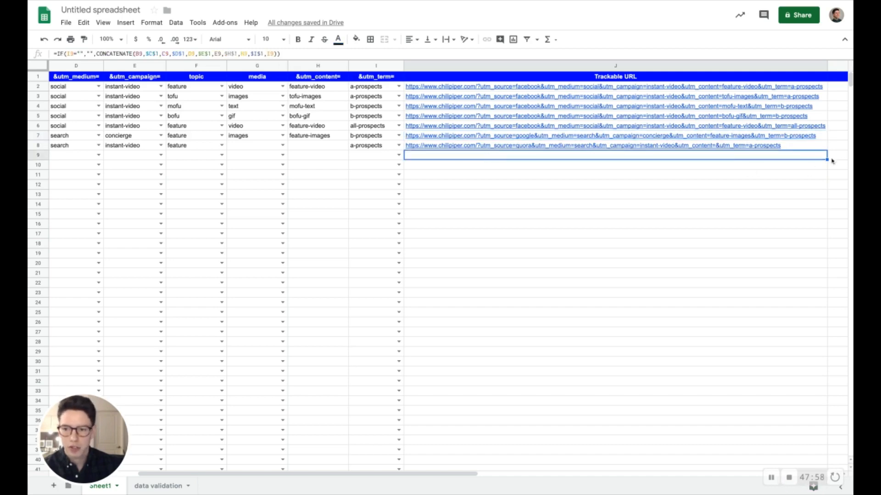
Try to fill the J9 formula upward through J1, and undo the fill.
{"action": "left_click_drag", "start_coordinate": [827, 160], "coordinate": [827, 87]}
{"action": "left_click_drag", "start_coordinate": [674, 171], "coordinate": [660, 185]}
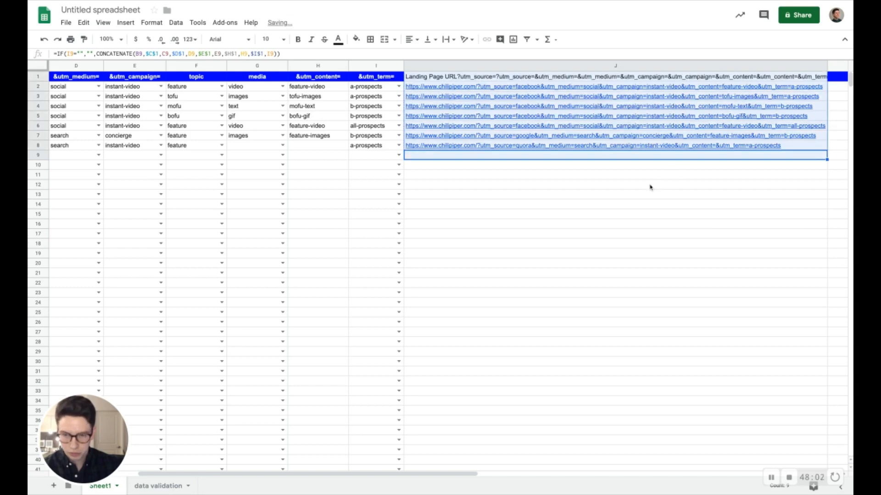
{"action": "key", "text": "ctrl+z"}
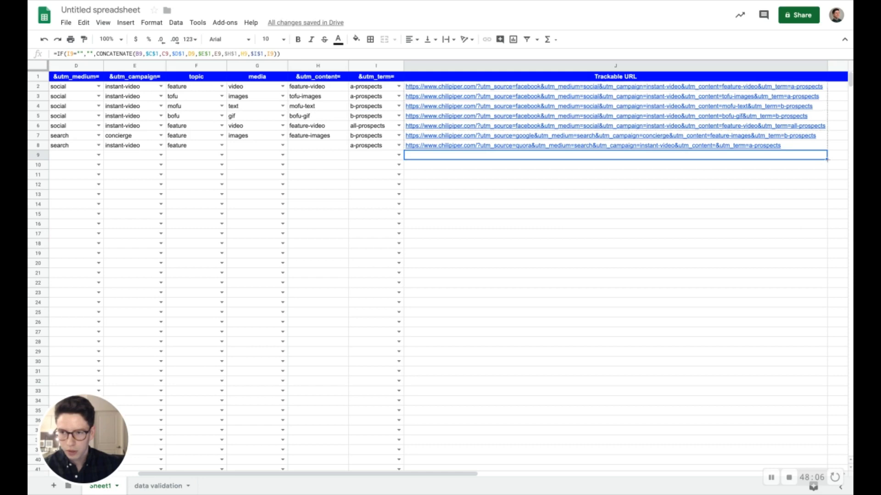
Fill the IF-wrapped CONCATENATE formula from J9 upward through J2 and check the formula in J7.
{"action": "left_click_drag", "start_coordinate": [826, 159], "coordinate": [789, 87]}
{"action": "left_click", "coordinate": [674, 216]}
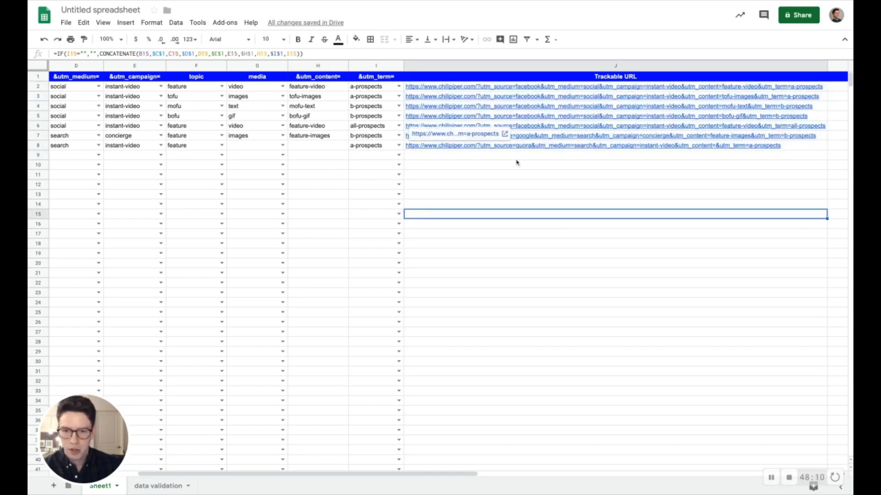
{"action": "left_click", "coordinate": [524, 109]}
{"action": "left_click", "coordinate": [443, 138]}
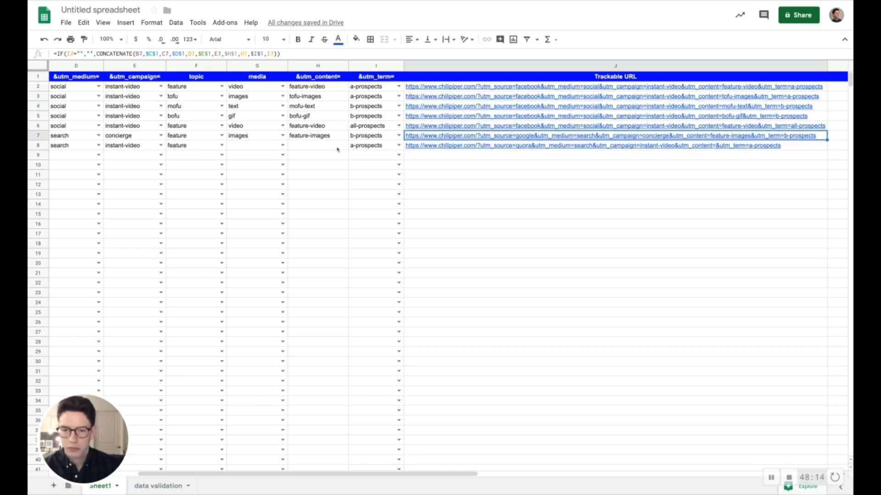
Examine the Trackable URL formulas in J7 and J8 and the input cells of row 9.
{"action": "mouse_move", "coordinate": [600, 137]}
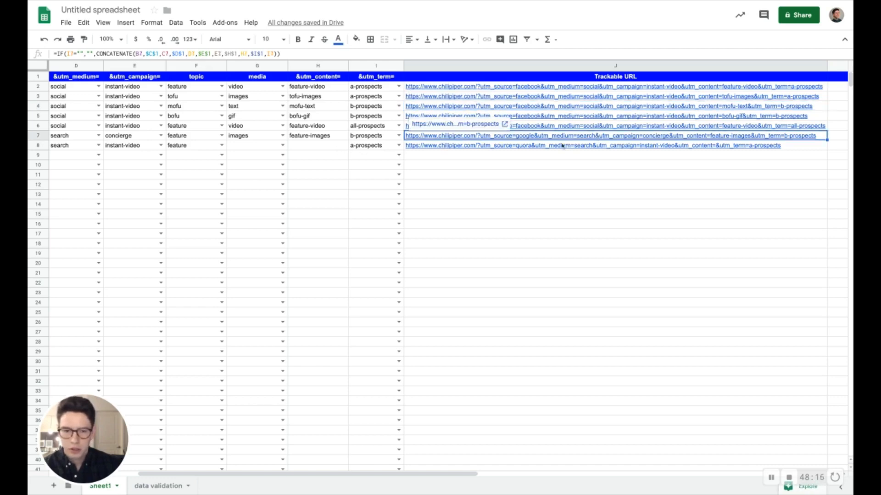
{"action": "scroll", "coordinate": [505, 165], "scroll_direction": "left", "scroll_amount": 5}
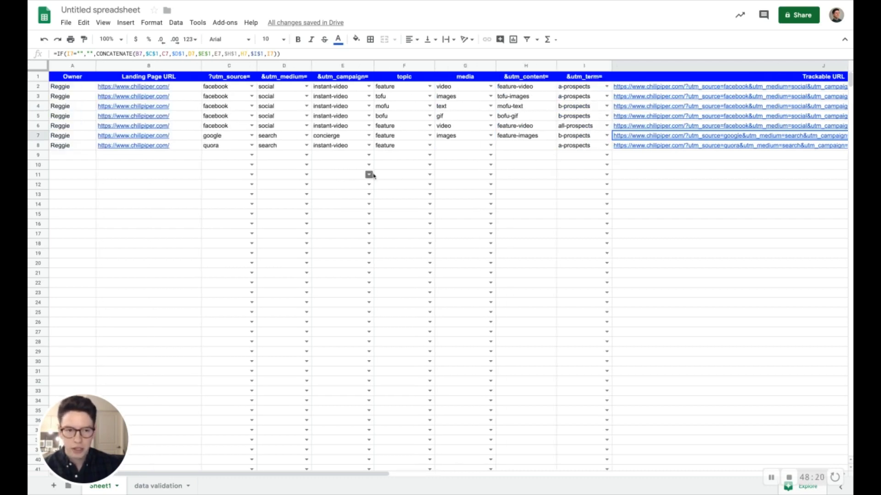
{"action": "scroll", "coordinate": [564, 155], "scroll_direction": "right", "scroll_amount": 2}
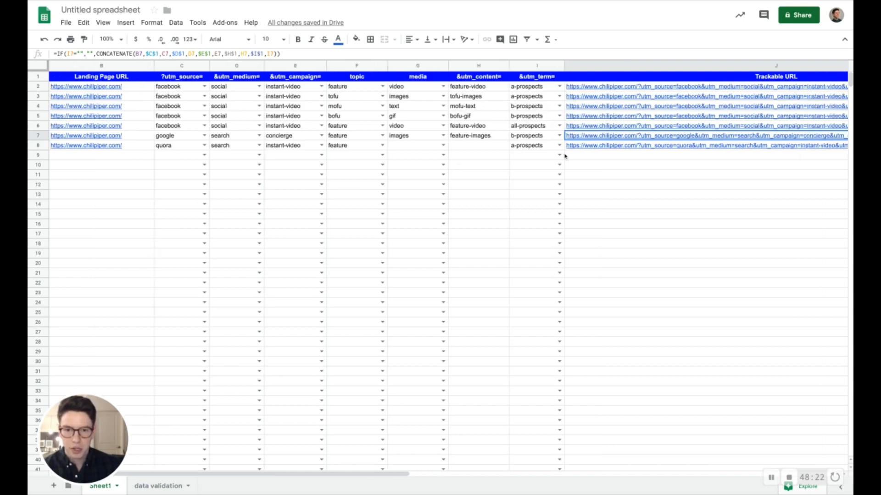
{"action": "left_click", "coordinate": [591, 146]}
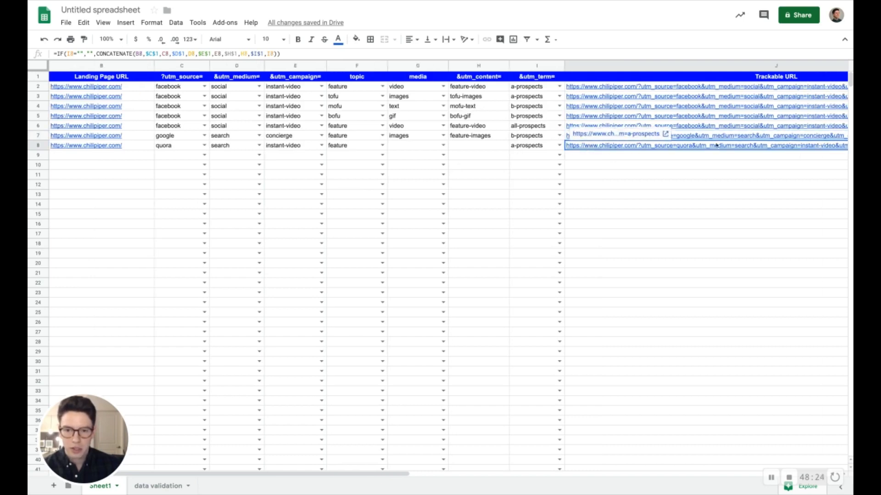
{"action": "left_click", "coordinate": [738, 138]}
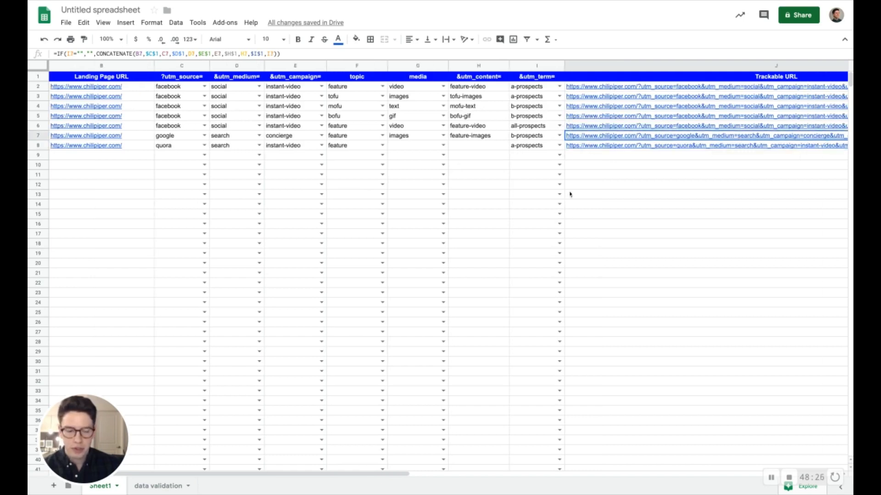
{"action": "mouse_move", "coordinate": [641, 128]}
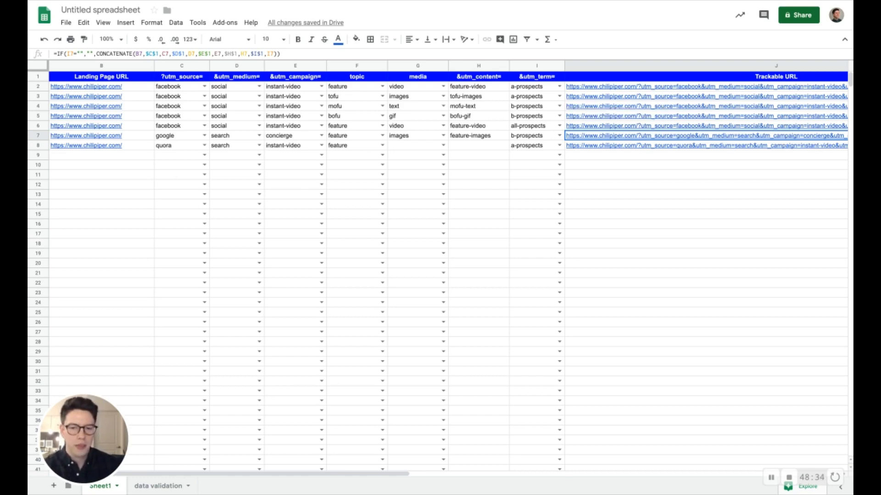
{"action": "left_click", "coordinate": [112, 159]}
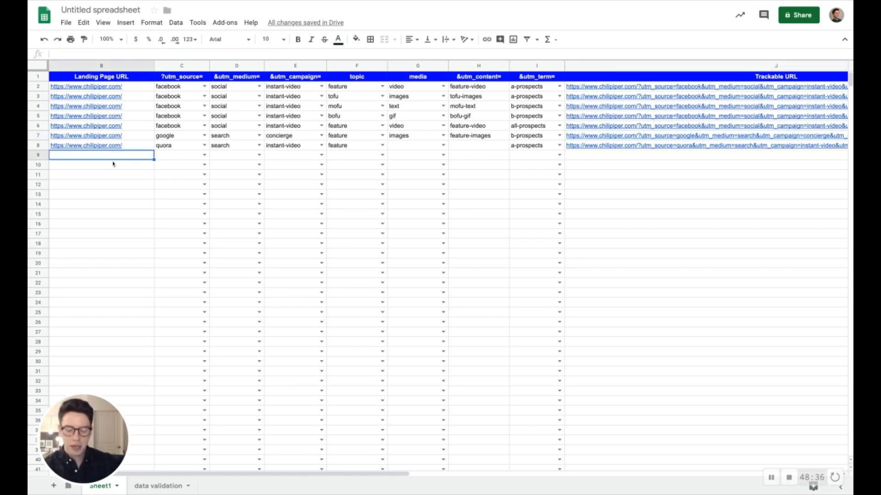
{"action": "key", "text": "Right"}
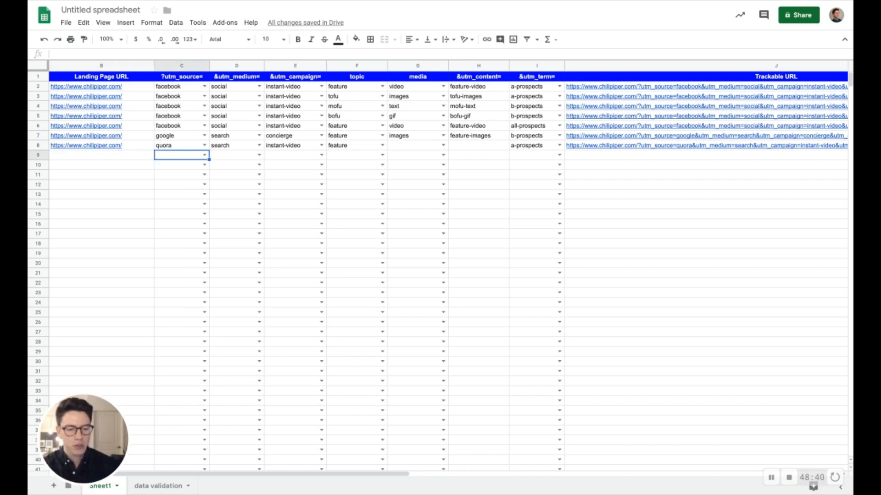
{"action": "key", "text": "Right"}
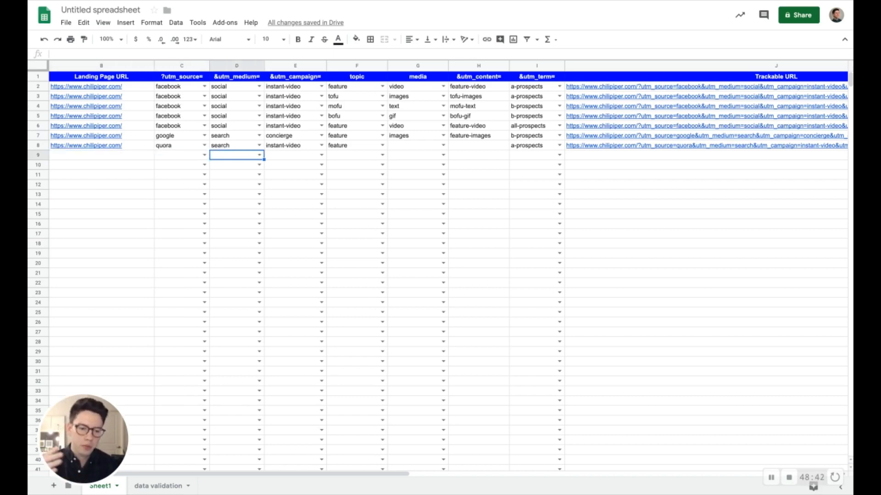
{"action": "key", "text": "Right"}
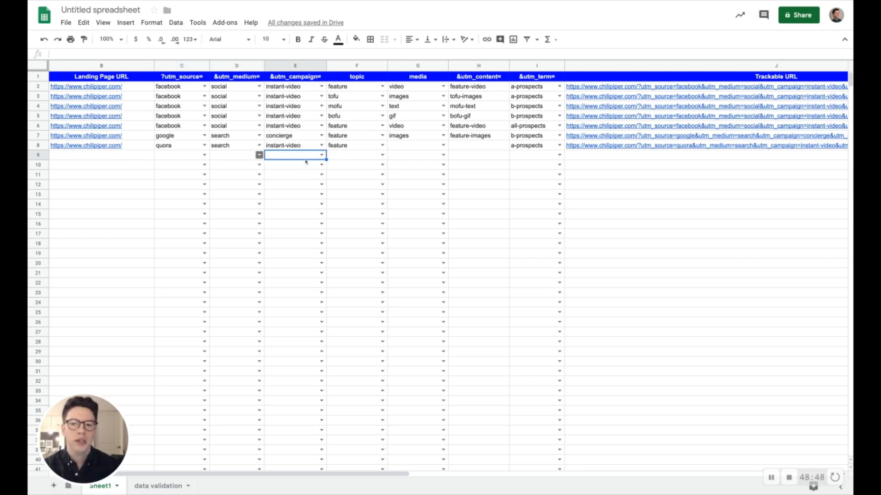
{"action": "left_click", "coordinate": [586, 148]}
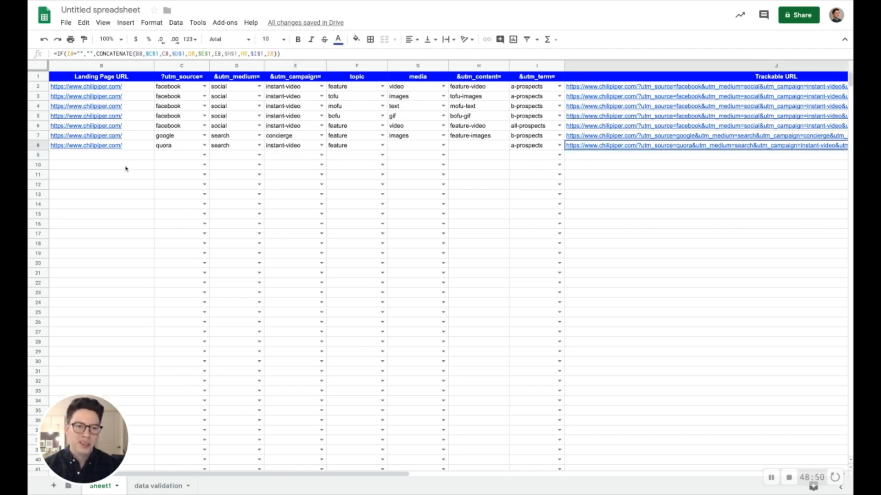
Set row 9's &utm_term= value to a-prospects.
{"action": "left_click", "coordinate": [516, 157]}
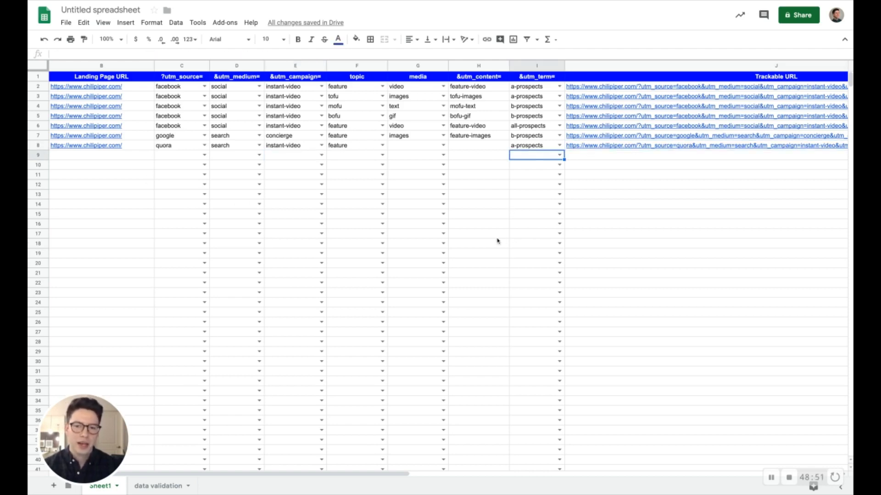
{"action": "left_click", "coordinate": [559, 155]}
{"action": "left_click", "coordinate": [554, 169]}
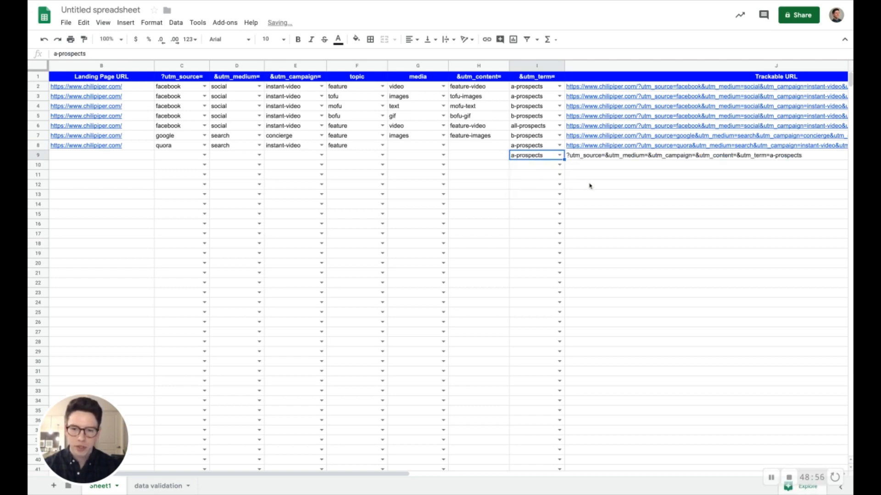
Inspect the Trackable URL formula in J9 and refill that cell from J8.
{"action": "left_click", "coordinate": [576, 157]}
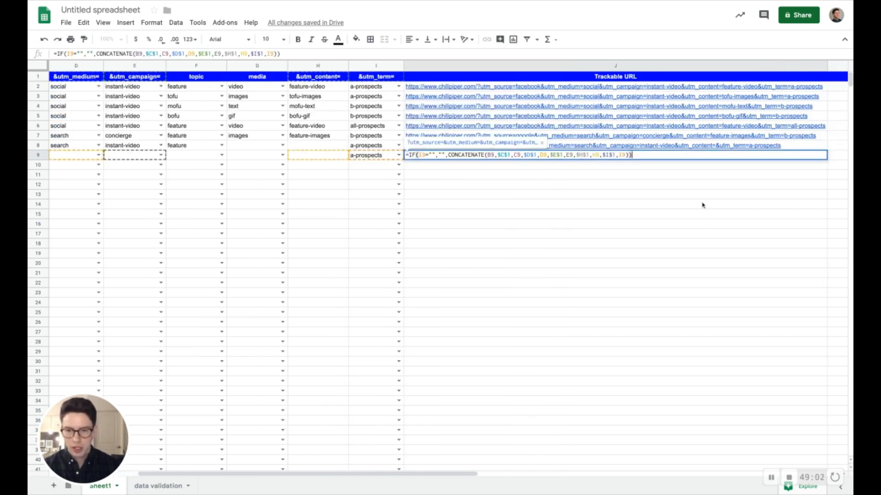
{"action": "left_click", "coordinate": [687, 146]}
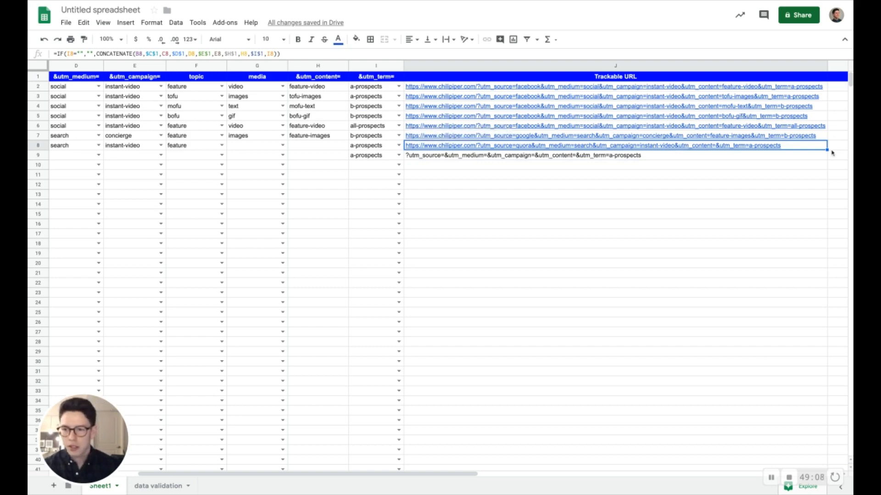
{"action": "left_click_drag", "start_coordinate": [827, 150], "coordinate": [827, 158]}
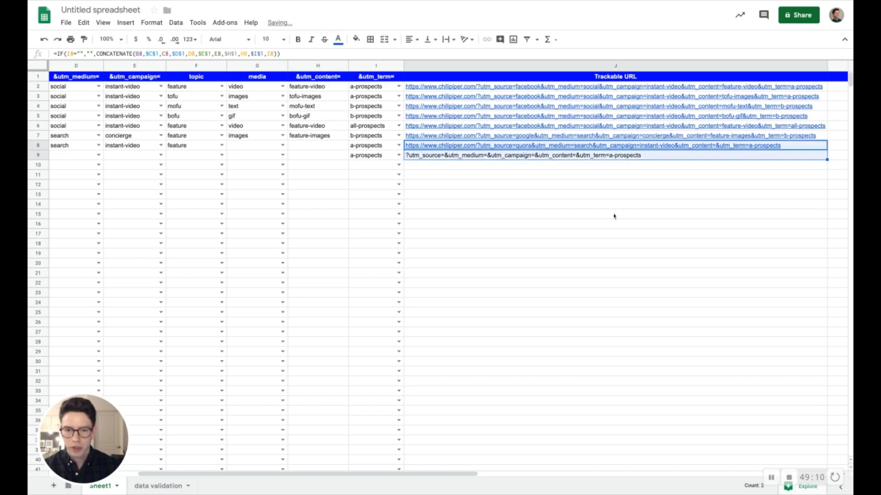
{"action": "left_click", "coordinate": [476, 159]}
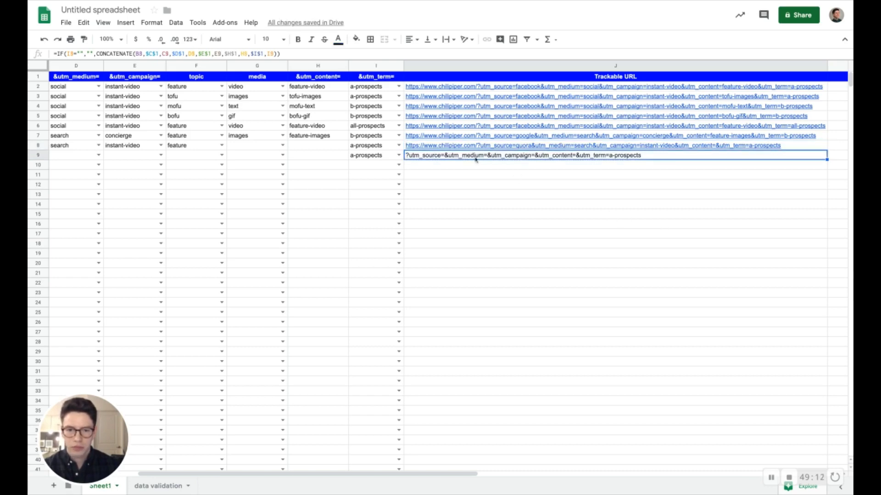
Insert a blank check on the landing page cell, B9="","", at the start of the IF formula in J9.
{"action": "key", "text": "Return"}
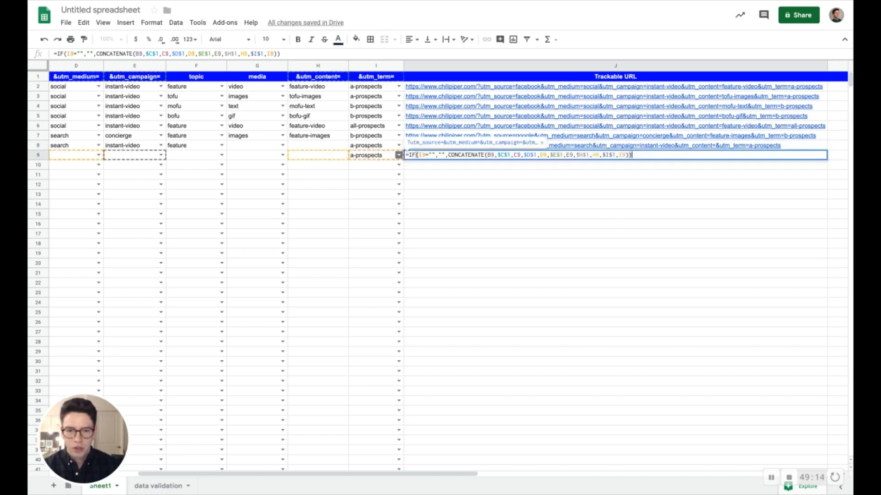
{"action": "left_click", "coordinate": [432, 154]}
{"action": "left_click", "coordinate": [441, 155]}
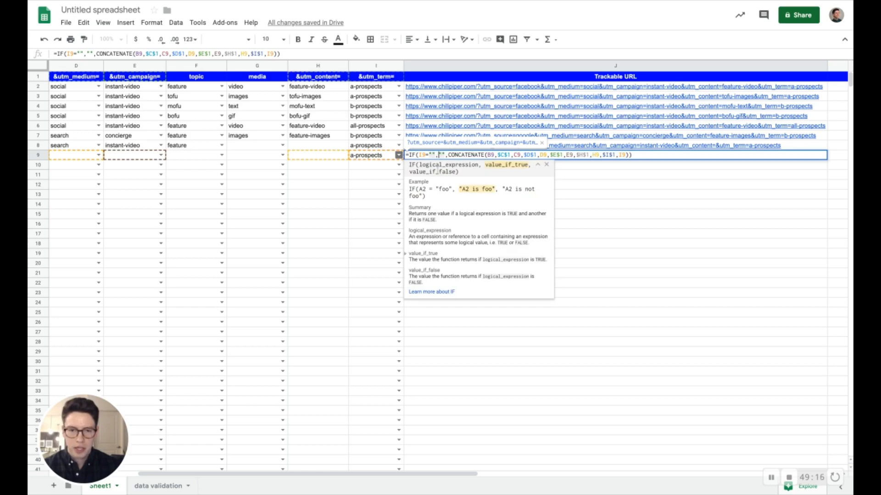
{"action": "scroll", "coordinate": [324, 165], "scroll_direction": "left", "scroll_amount": 5}
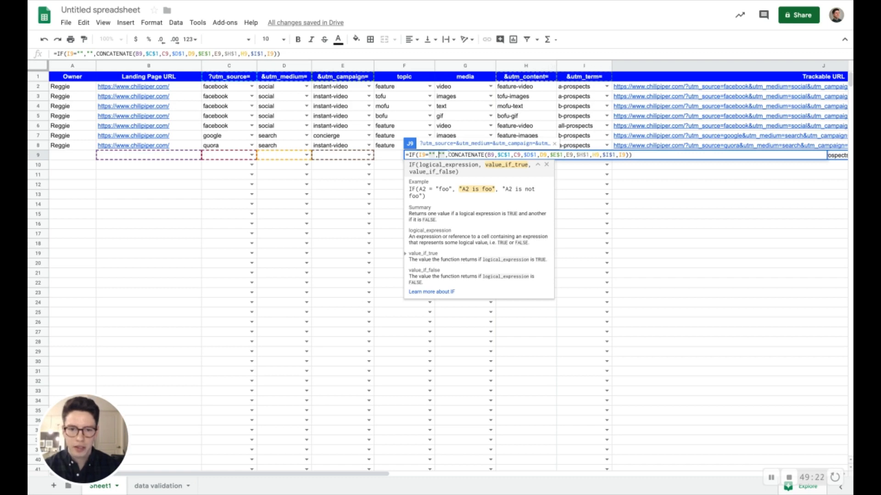
{"action": "left_click", "coordinate": [419, 155]}
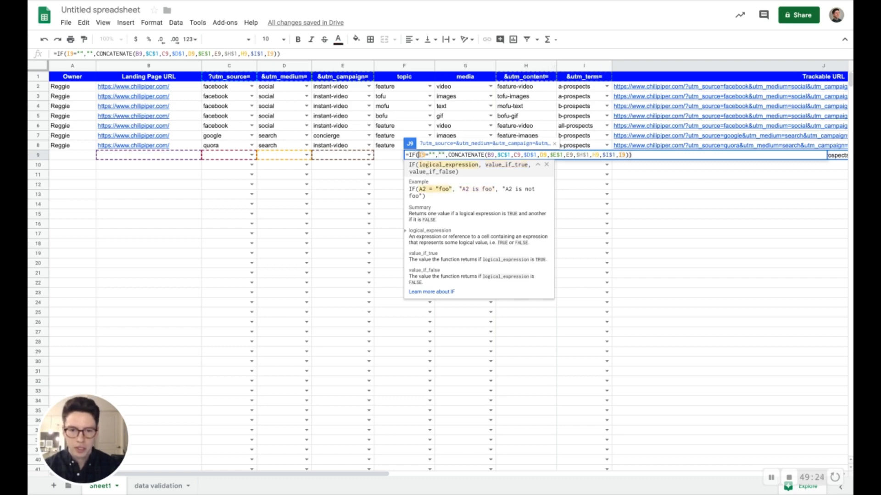
{"action": "type", "text": ","}
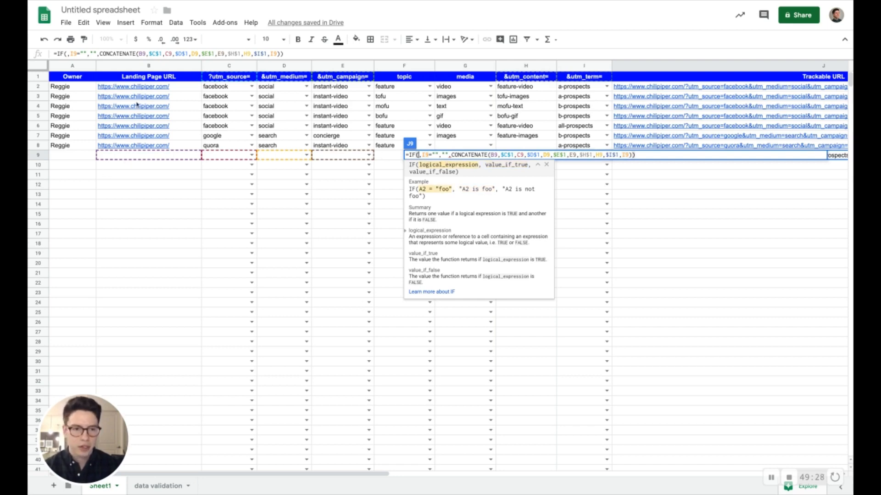
{"action": "left_click", "coordinate": [133, 158]}
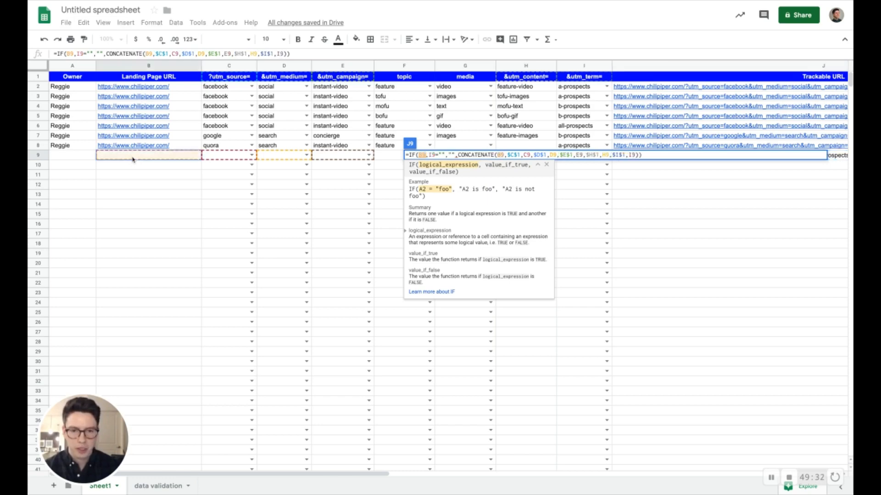
{"action": "type", "text": "=\"\""}
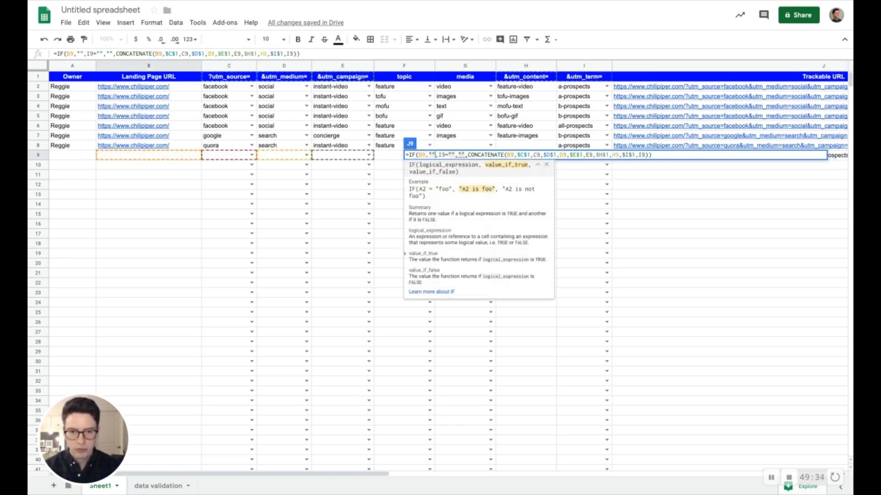
{"action": "key", "text": "BackSpace"}
{"action": "key", "text": "BackSpace"}
{"action": "key", "text": "BackSpace"}
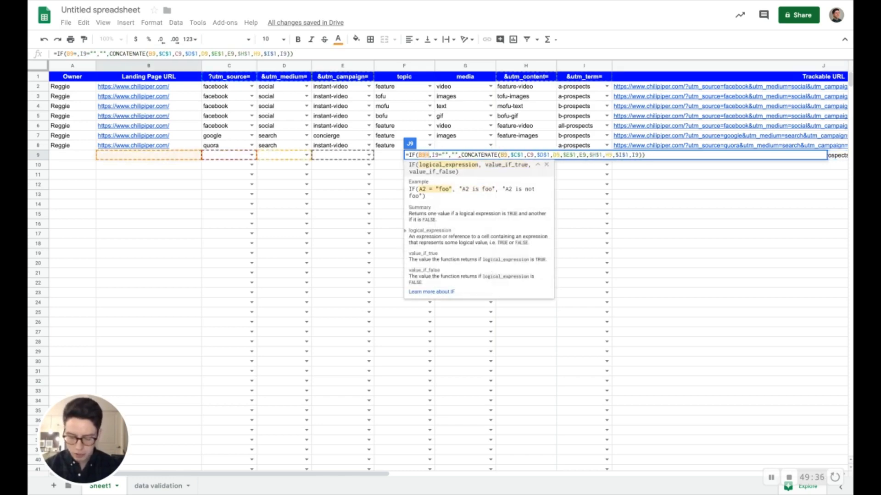
{"action": "type", "text": "=\"\""}
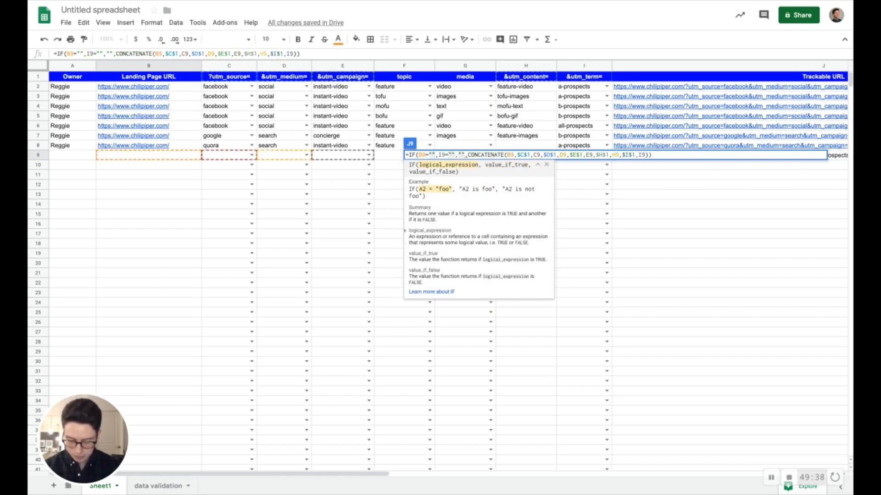
{"action": "type", "text": ",\"\""}
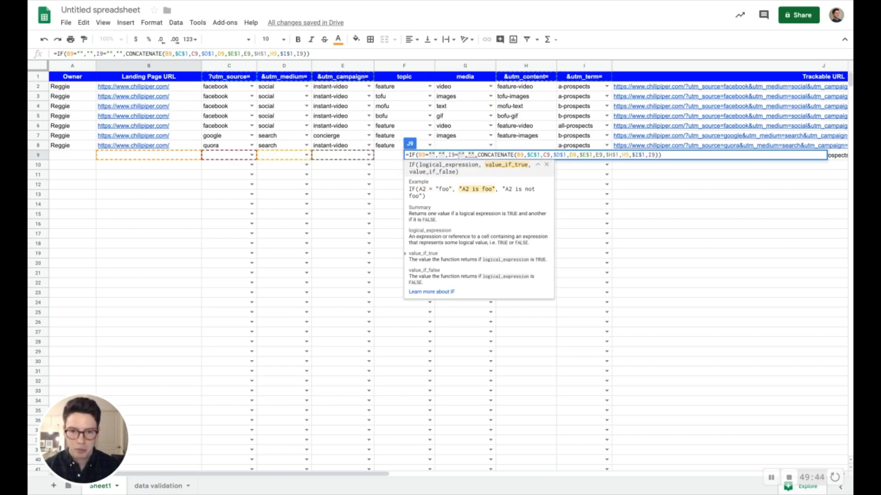
Nest the I9="" check in J9 as a second IF( inside the B9 check, add the extra closing parenthesis and commit the formula.
{"action": "left_click", "coordinate": [448, 155]}
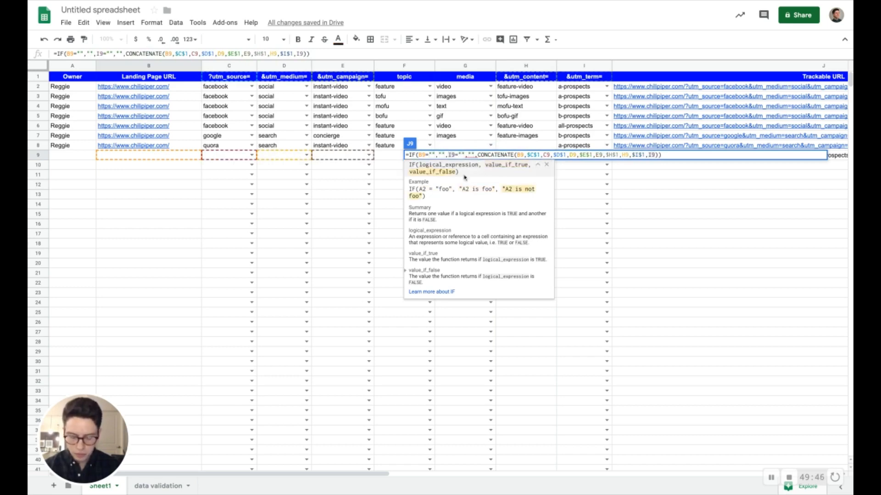
{"action": "type", "text": "IF("}
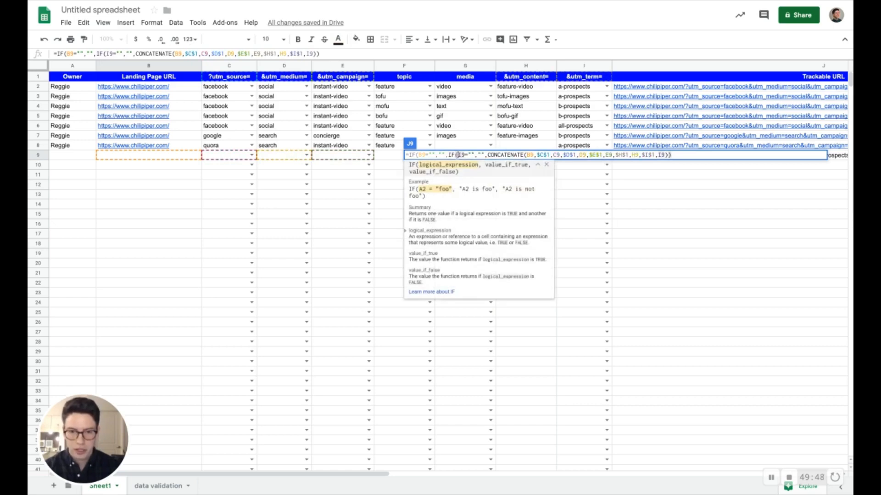
{"action": "left_click", "coordinate": [698, 156]}
{"action": "type", "text": ")"}
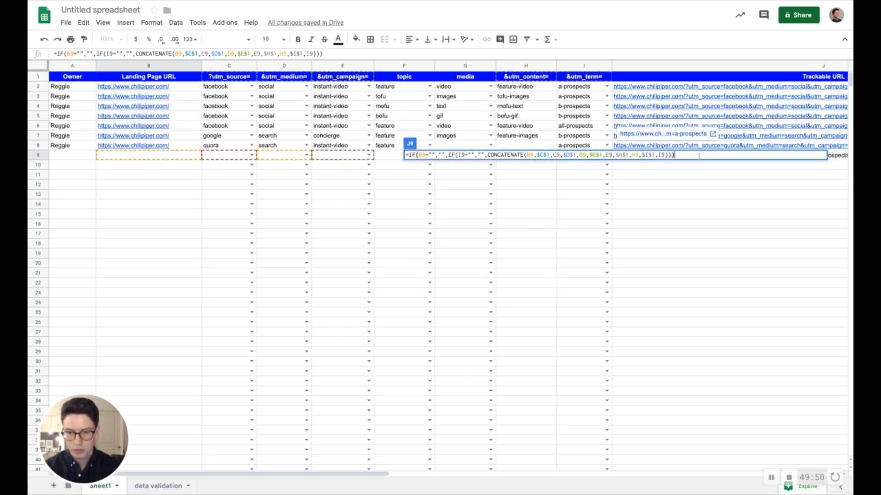
{"action": "key", "text": "Return"}
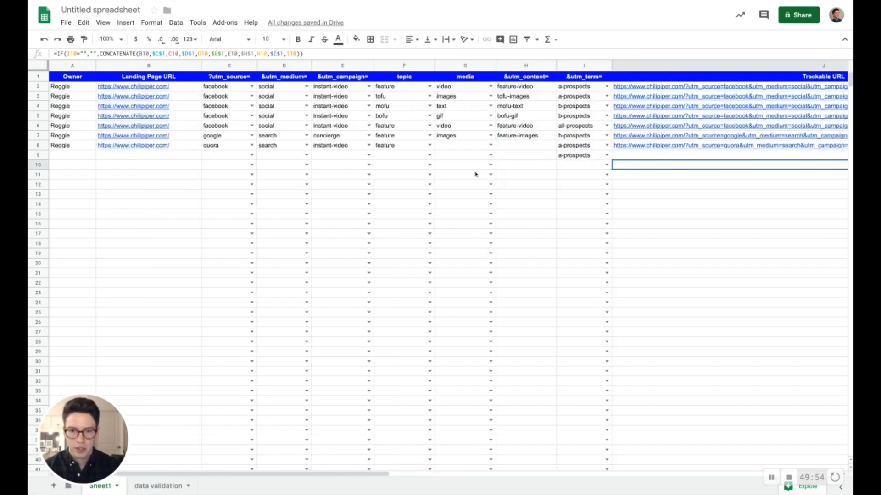
Fill the landing page URL from B8 down into B9 to test the nested IF formula.
{"action": "left_click", "coordinate": [586, 158]}
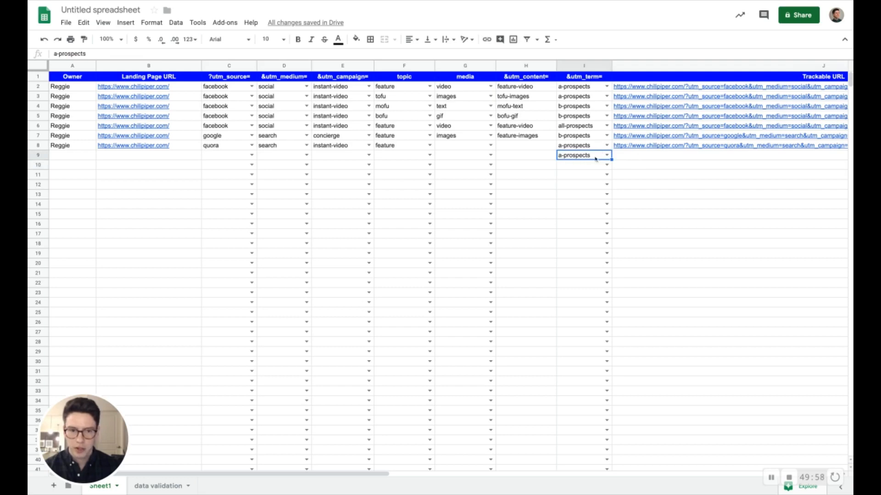
{"action": "left_click", "coordinate": [238, 159]}
{"action": "left_click", "coordinate": [162, 158]}
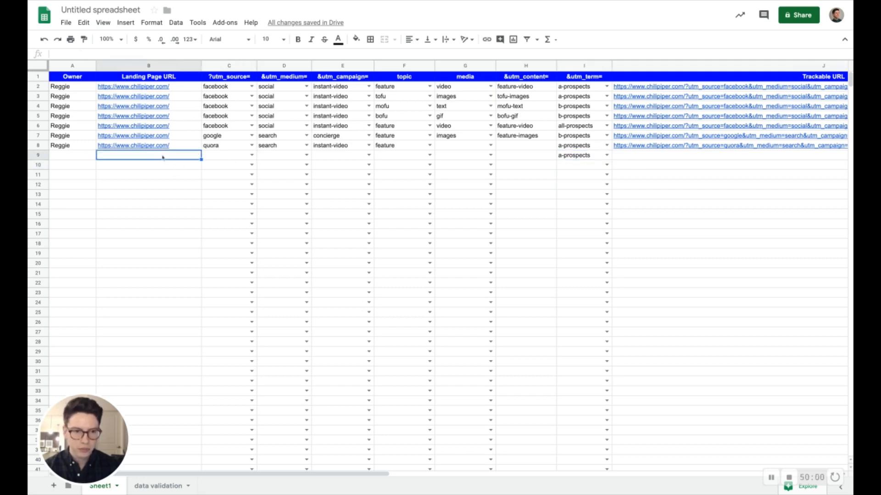
{"action": "left_click", "coordinate": [199, 146]}
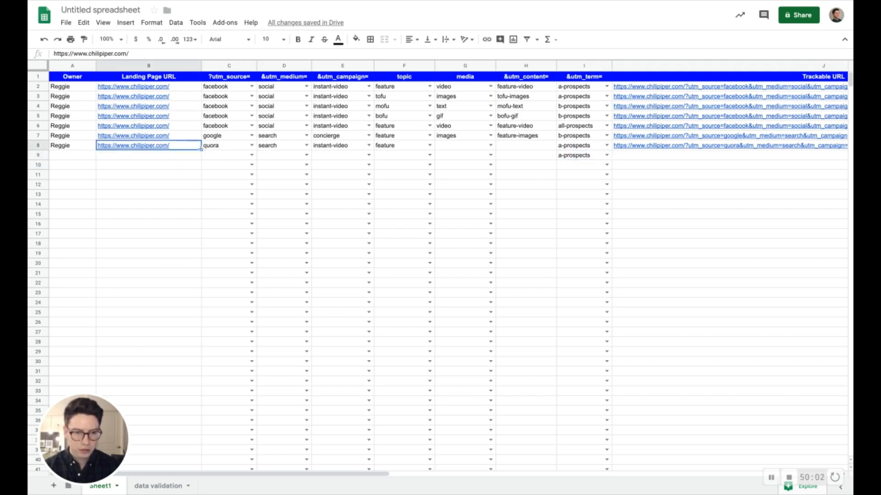
{"action": "left_click_drag", "start_coordinate": [200, 149], "coordinate": [200, 157]}
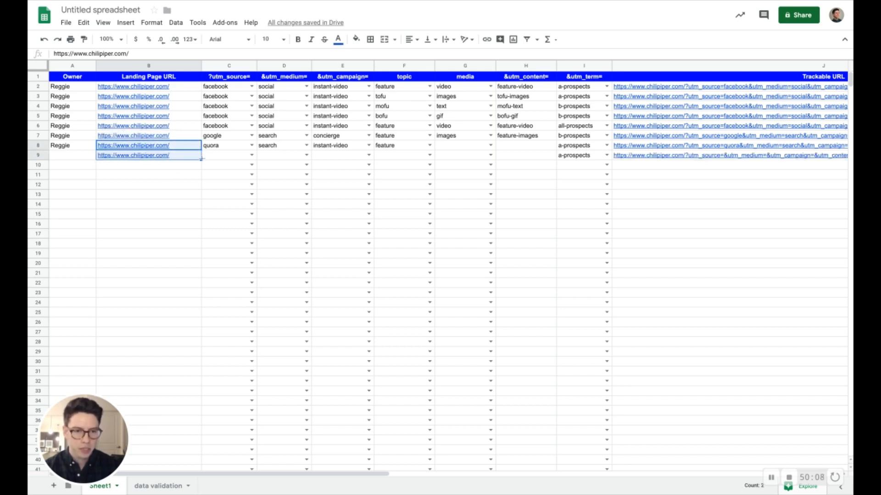
Fill the landing page URL from B8 down through B12 and clear the cells B9:B12.
{"action": "left_click_drag", "start_coordinate": [200, 159], "coordinate": [200, 187]}
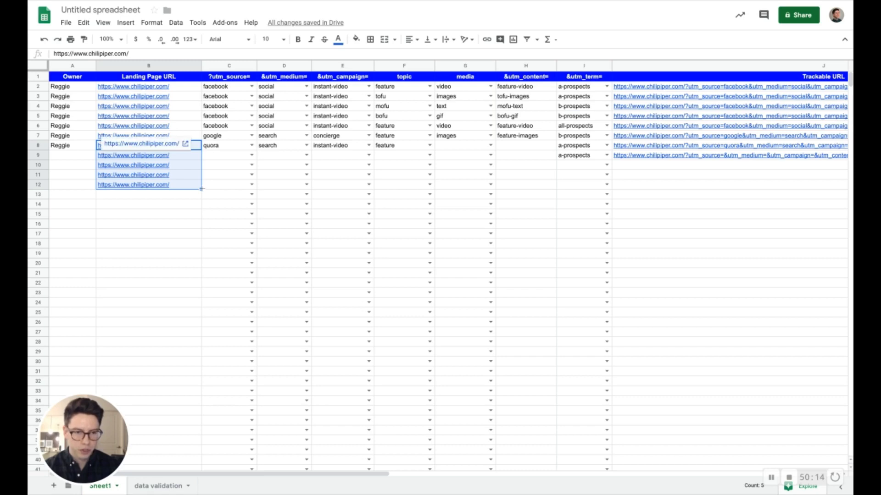
{"action": "left_click", "coordinate": [178, 201]}
{"action": "left_click", "coordinate": [187, 156]}
{"action": "left_click_drag", "start_coordinate": [187, 156], "coordinate": [187, 185]}
{"action": "key", "text": "Delete"}
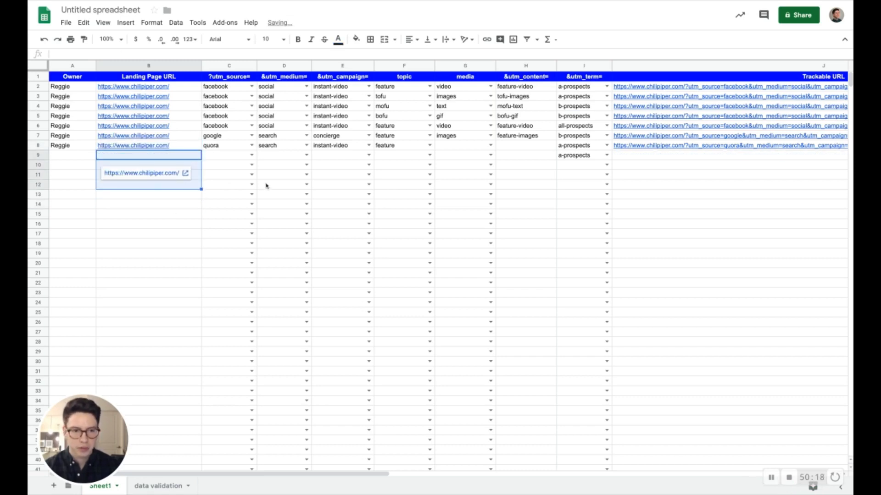
{"action": "left_click", "coordinate": [368, 174]}
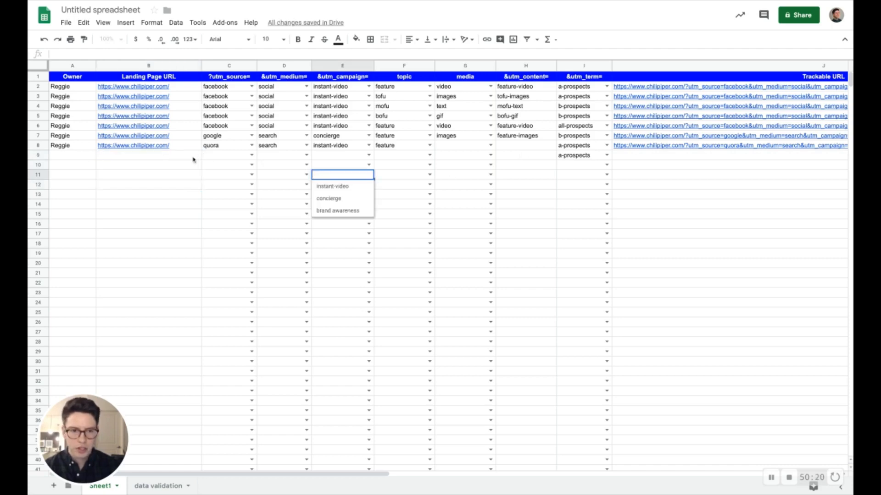
Refill the landing page URL from B8 into B9 only.
{"action": "left_click", "coordinate": [193, 157]}
{"action": "left_click", "coordinate": [179, 147]}
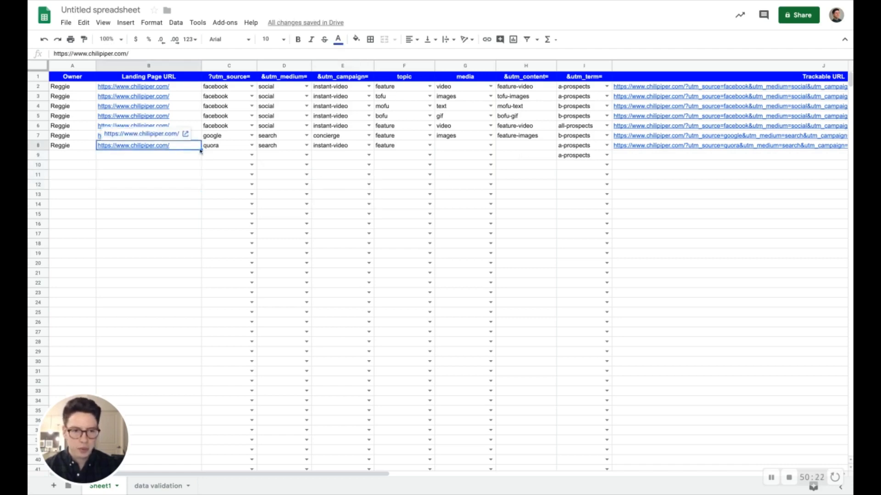
{"action": "left_click_drag", "start_coordinate": [201, 150], "coordinate": [202, 158]}
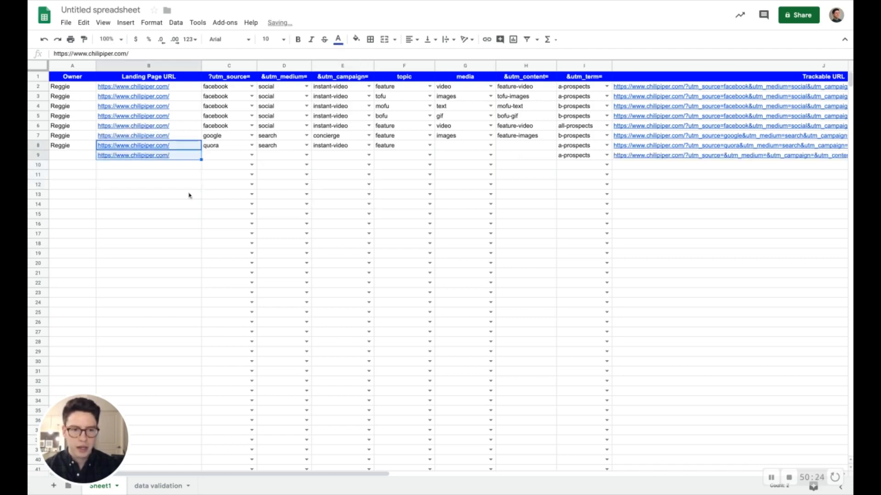
{"action": "left_click", "coordinate": [176, 159]}
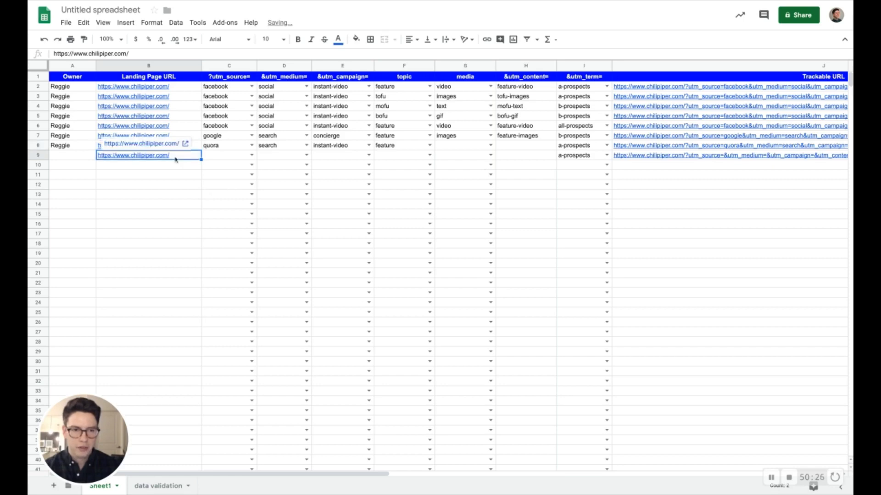
Insert a nested source check, IF(C9="","", between the B9 and I9 checks of the Trackable URL formula in J9.
{"action": "left_click", "coordinate": [568, 157]}
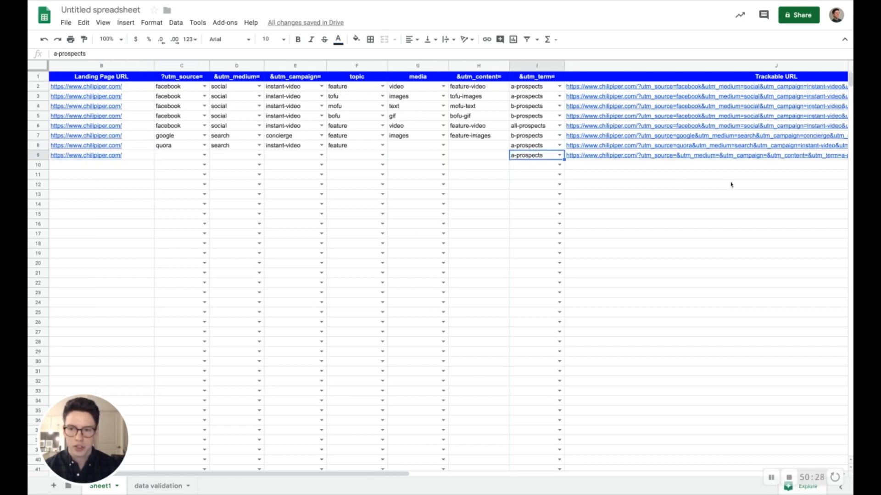
{"action": "scroll", "coordinate": [729, 184], "scroll_direction": "right", "scroll_amount": 3}
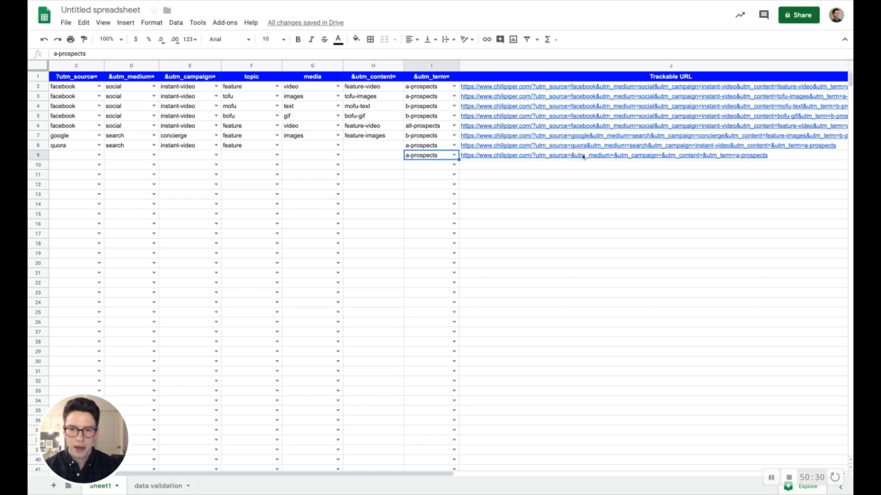
{"action": "left_click", "coordinate": [718, 158]}
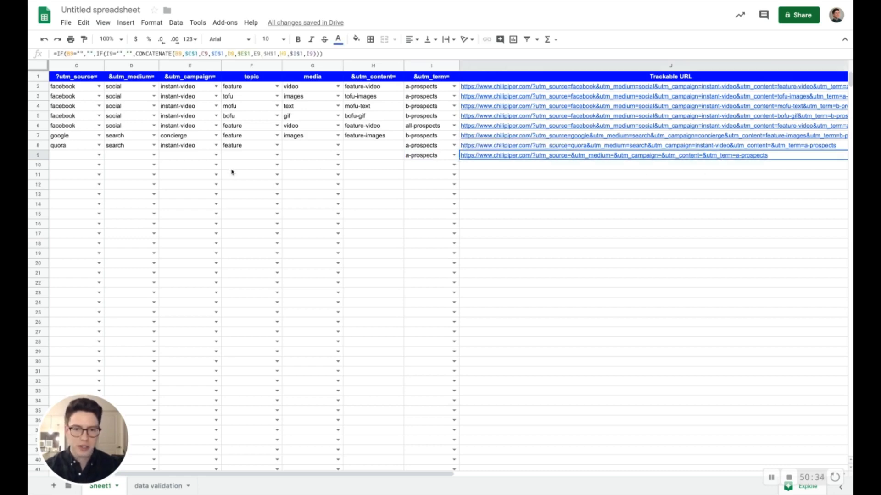
{"action": "mouse_move", "coordinate": [507, 158]}
{"action": "key", "text": "Return"}
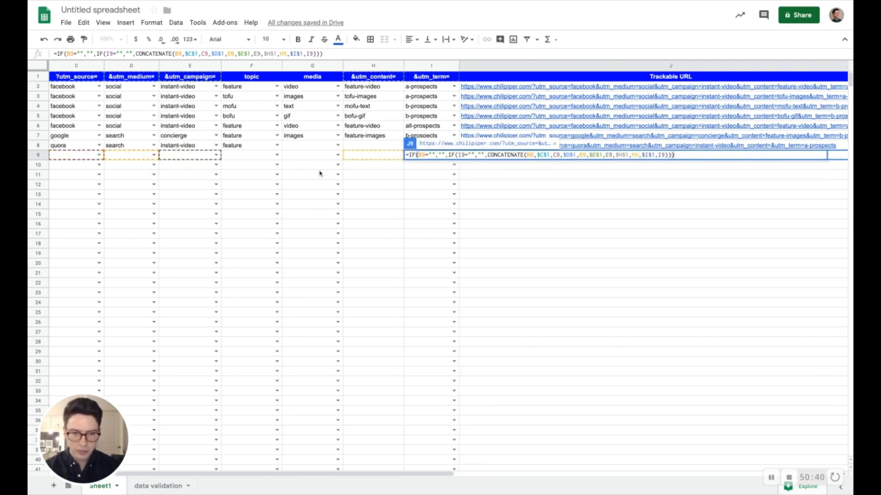
{"action": "left_click", "coordinate": [443, 154]}
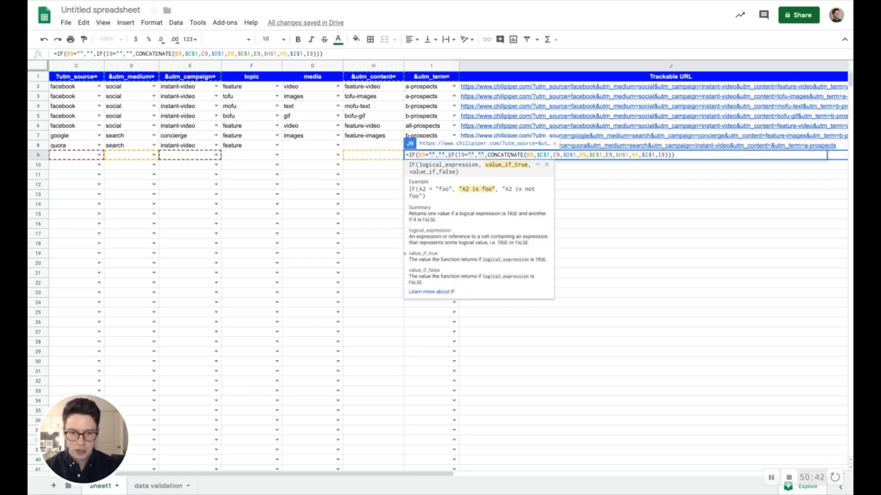
{"action": "left_click", "coordinate": [449, 155]}
{"action": "scroll", "coordinate": [283, 185], "scroll_direction": "left", "scroll_amount": 3}
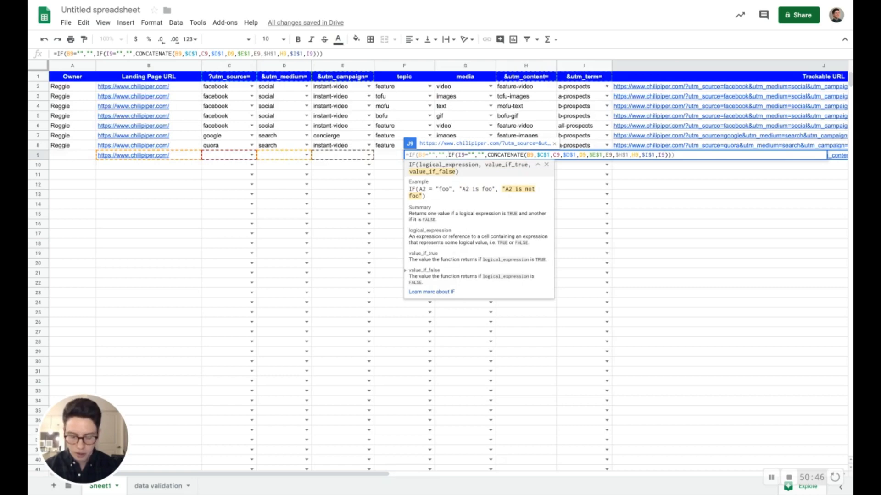
{"action": "type", "text": "IF"}
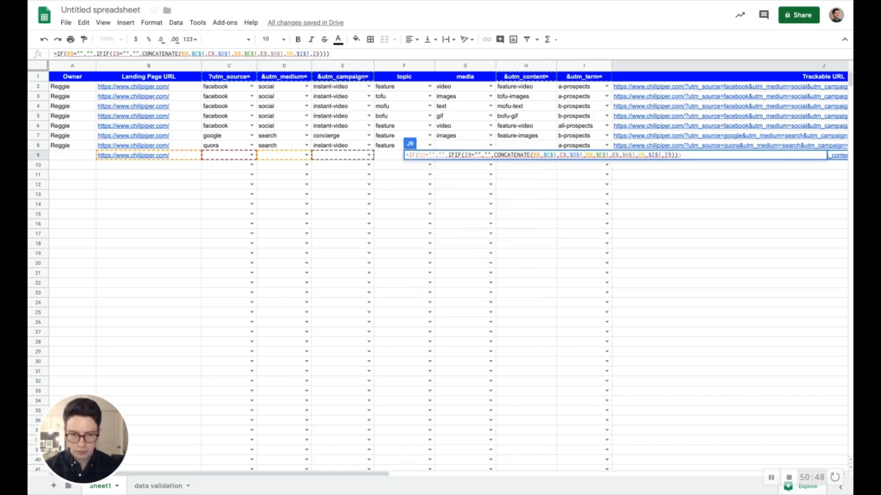
{"action": "type", "text": "("}
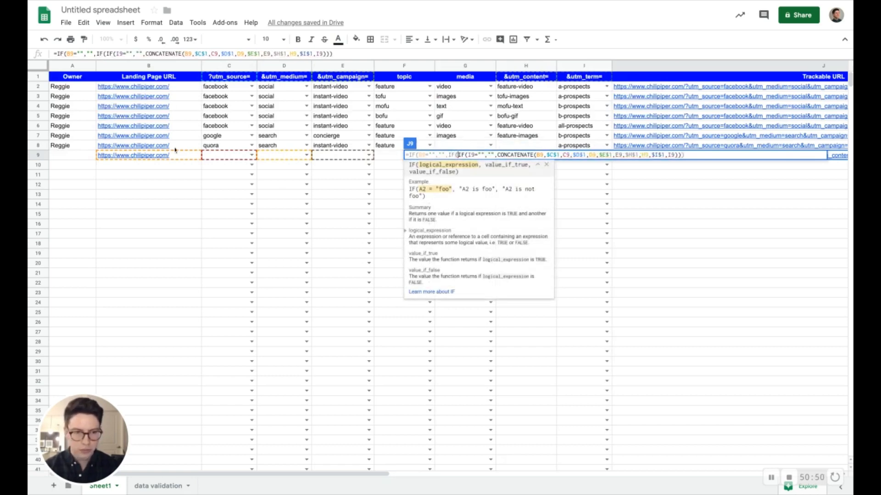
{"action": "left_click", "coordinate": [220, 159]}
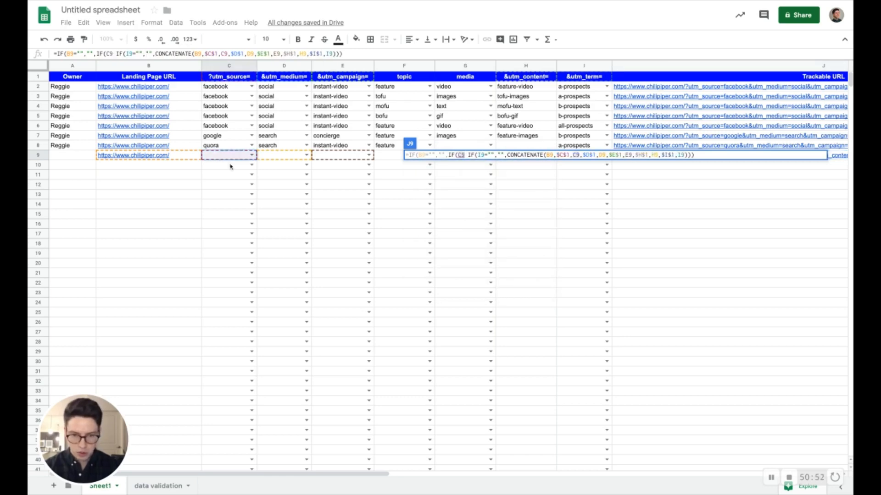
{"action": "type", "text": "=\"\",\"\""}
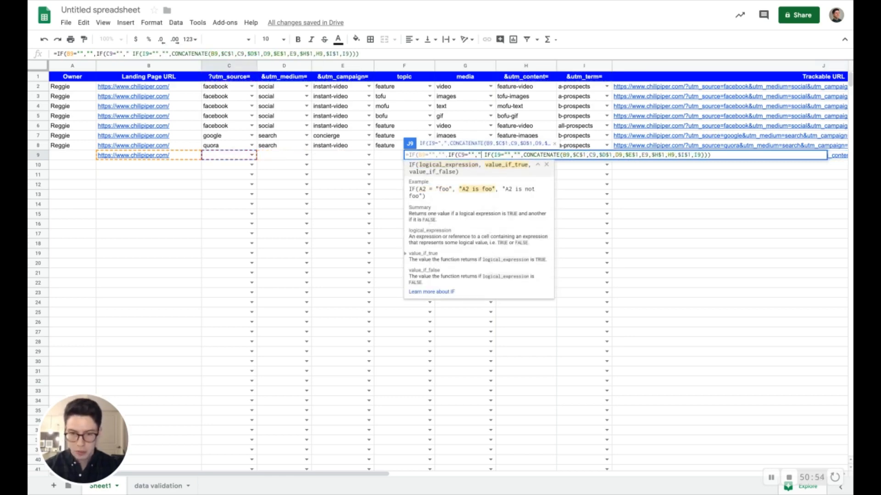
{"action": "type", "text": ","}
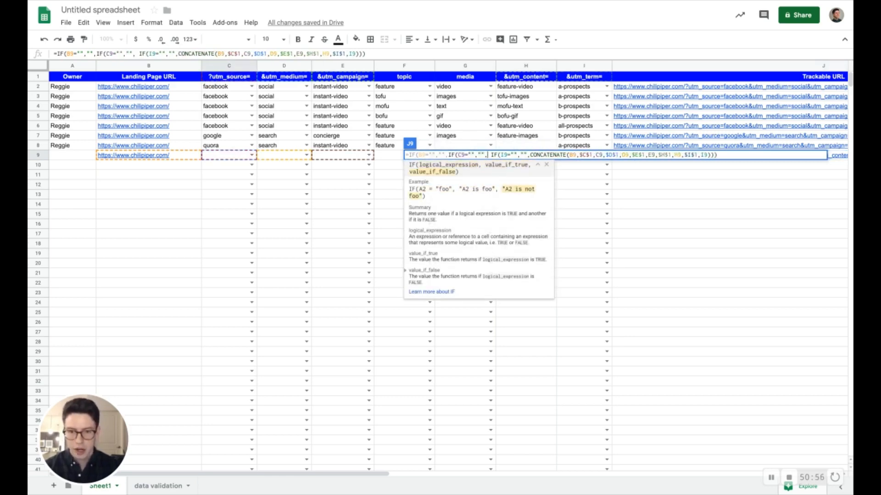
Nest a campaign check, IF(E9="","", after the C9 check in the J9 formula.
{"action": "type", "text": "IF("}
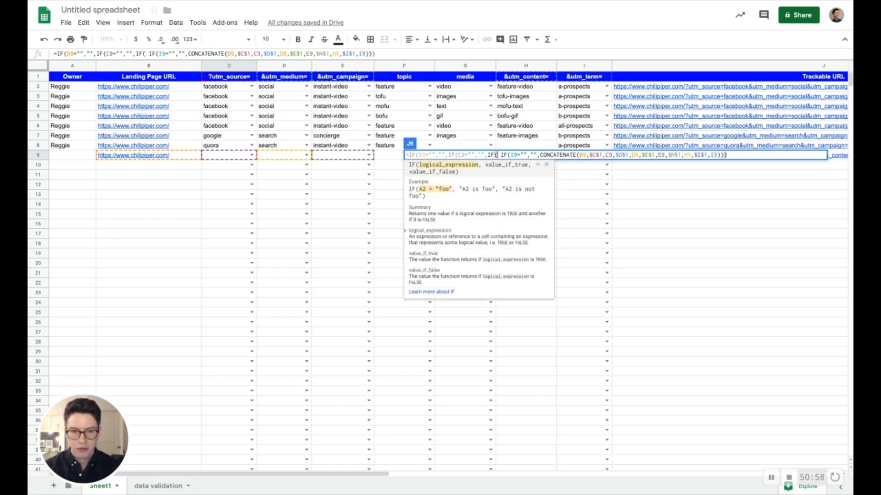
{"action": "left_click", "coordinate": [336, 153]}
{"action": "type", "text": "=\""}
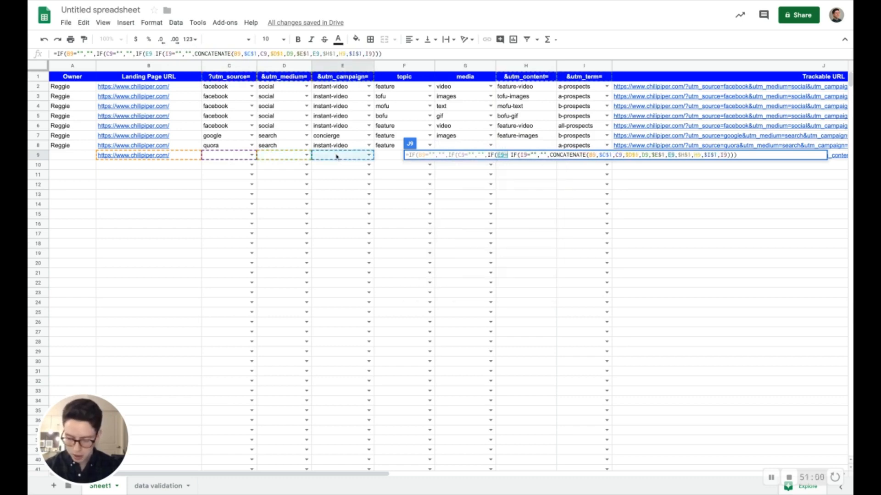
{"action": "type", "text": "\",\"\","}
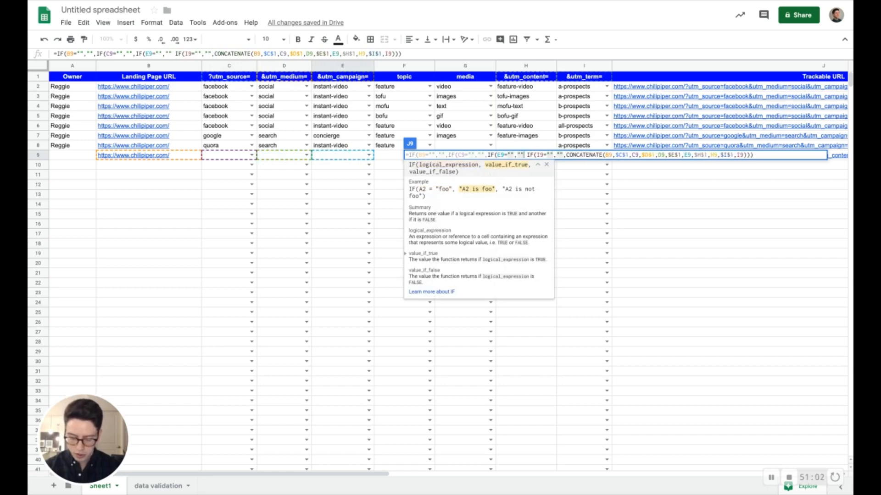
{"action": "scroll", "coordinate": [357, 150], "scroll_direction": "right", "scroll_amount": 5}
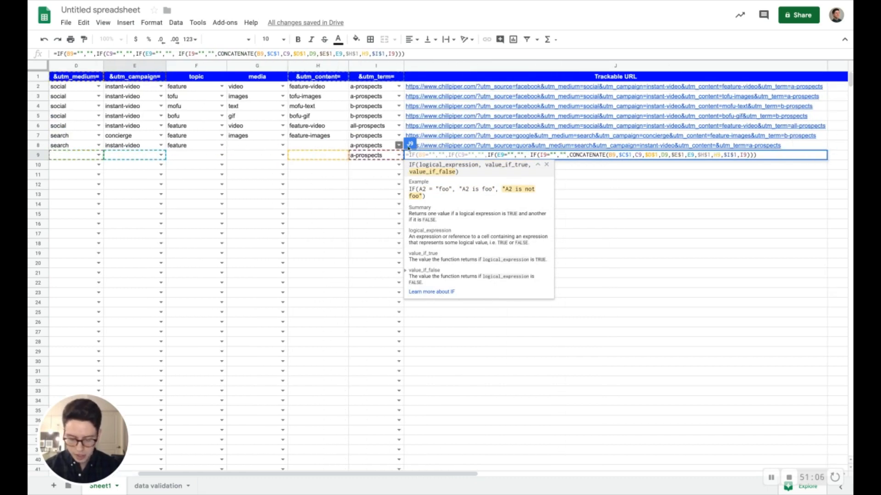
Nest a content check, IF(H9="","", before the I9 check in J9, remove the stray space and commit the formula.
{"action": "type", "text": "IF("}
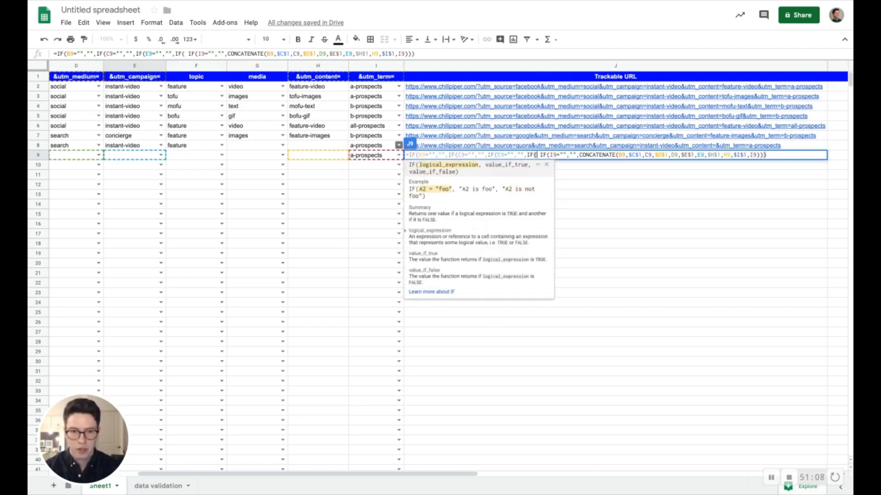
{"action": "left_click", "coordinate": [319, 155]}
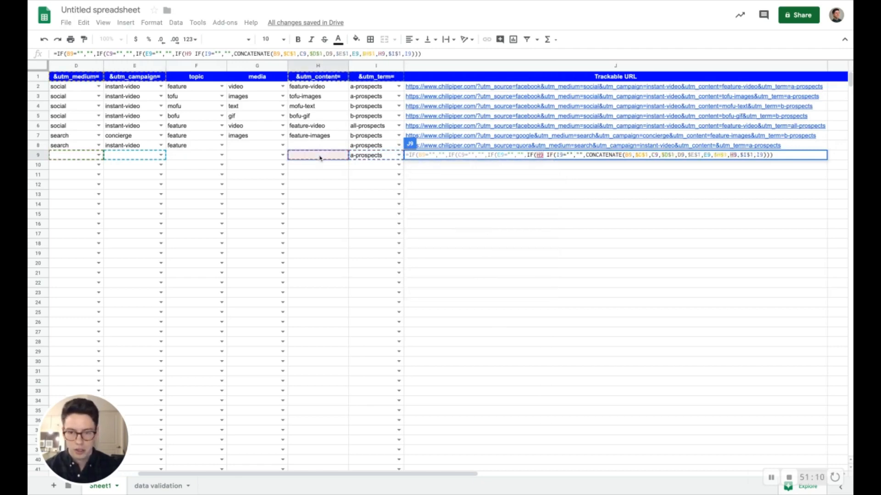
{"action": "type", "text": "=\"\",\"\""}
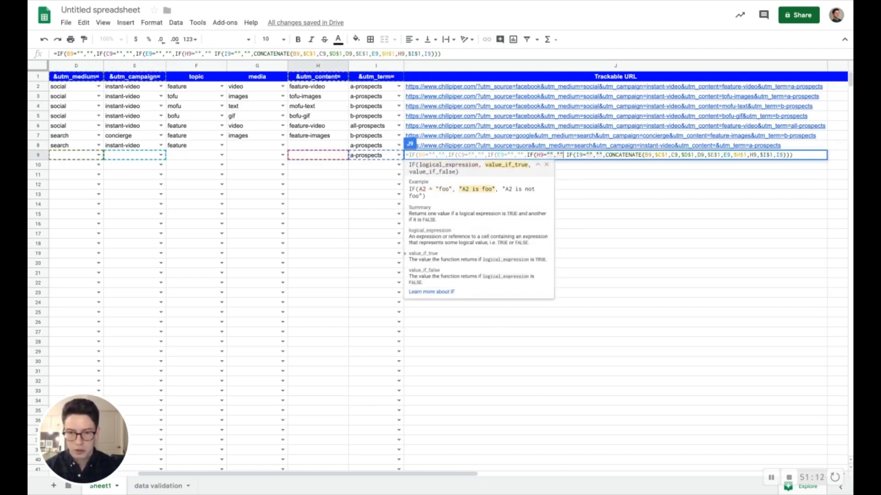
{"action": "type", "text": ","}
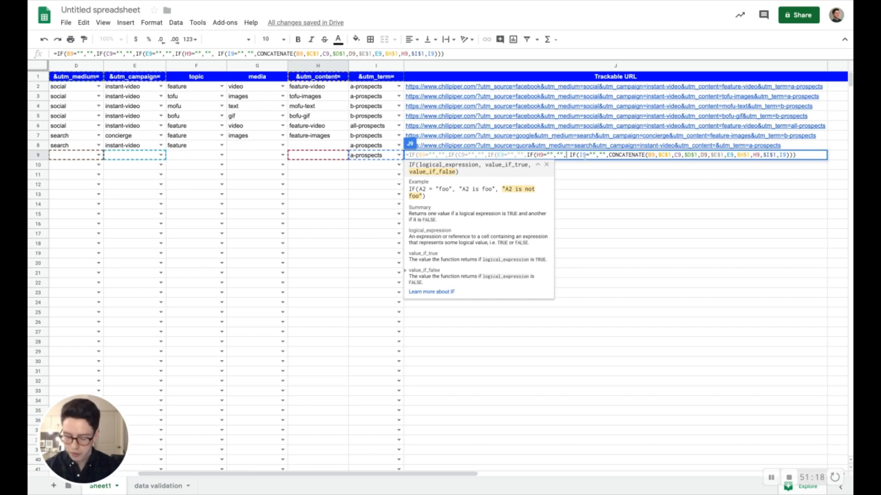
{"action": "key", "text": "Delete"}
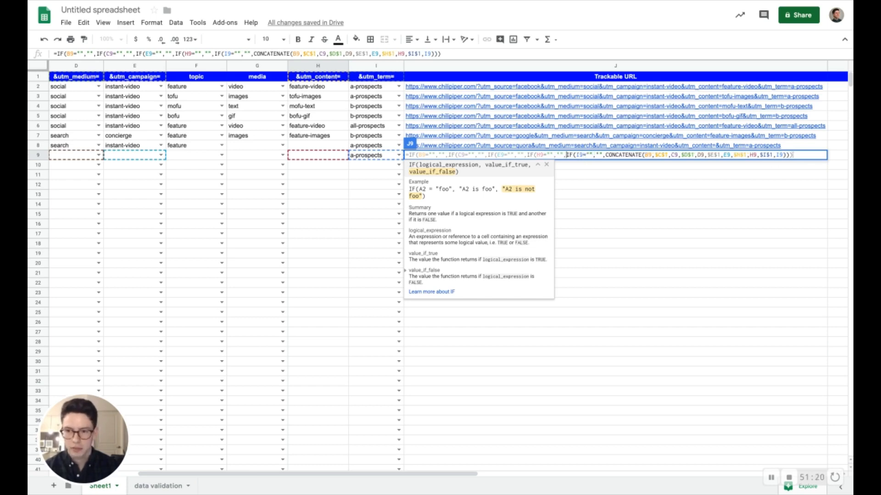
{"action": "left_click", "coordinate": [793, 155]}
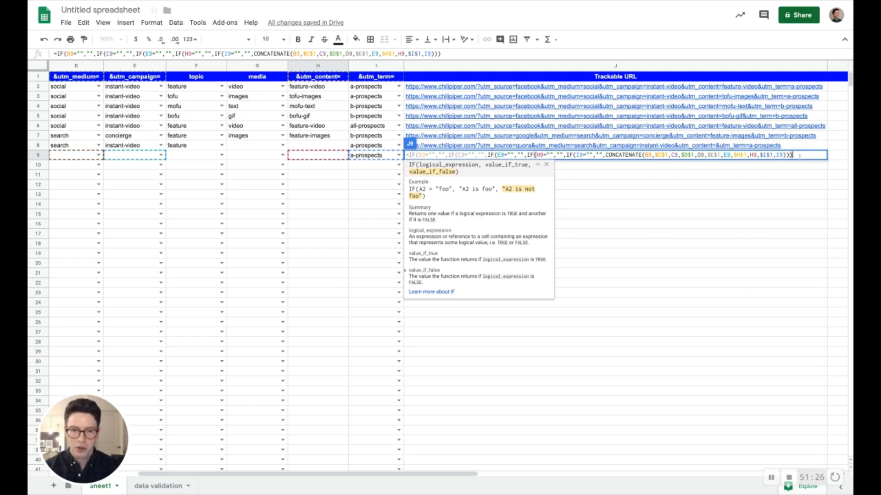
{"action": "key", "text": "Return"}
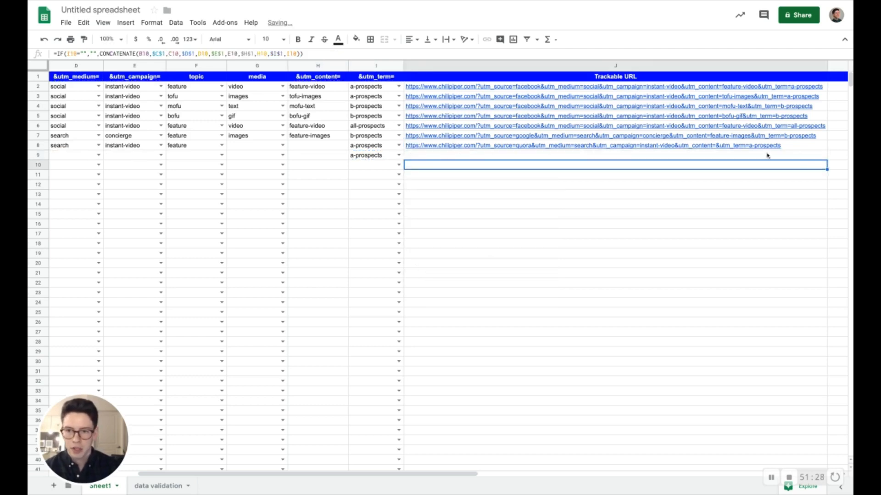
Review the nested IF formula in J9 and its closing parentheses without changing it.
{"action": "left_click", "coordinate": [701, 158]}
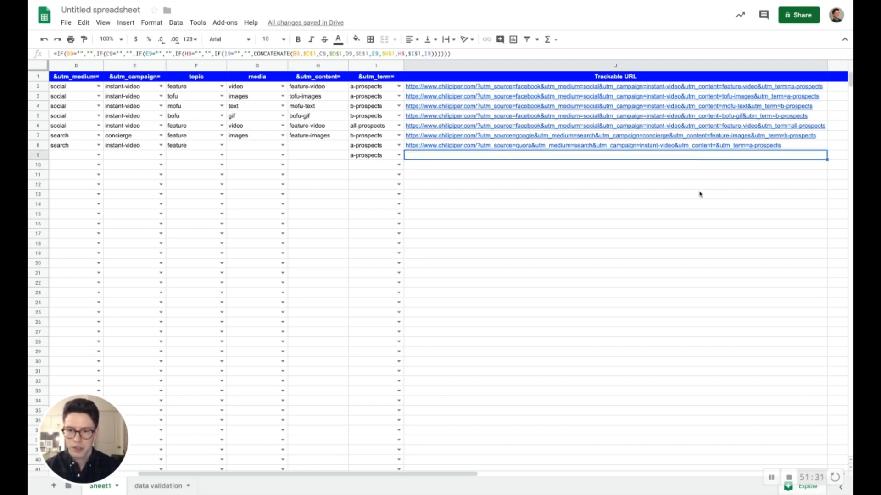
{"action": "double_click", "coordinate": [664, 156]}
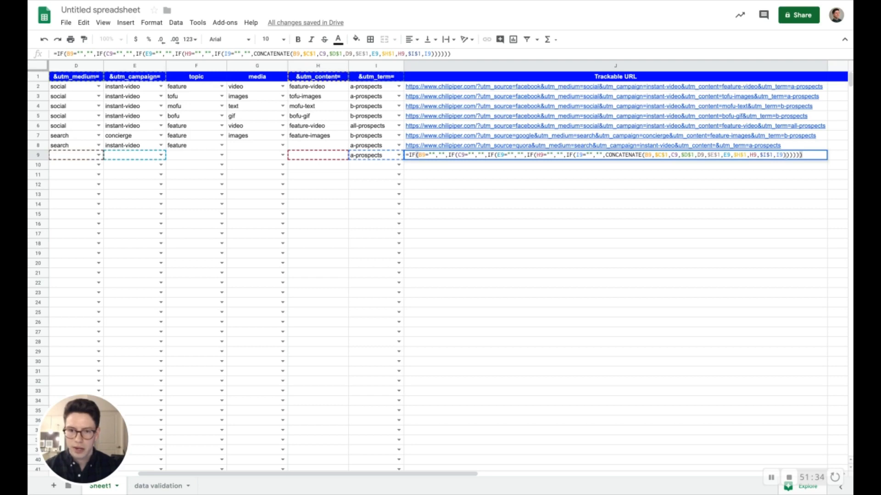
{"action": "key", "text": "Escape"}
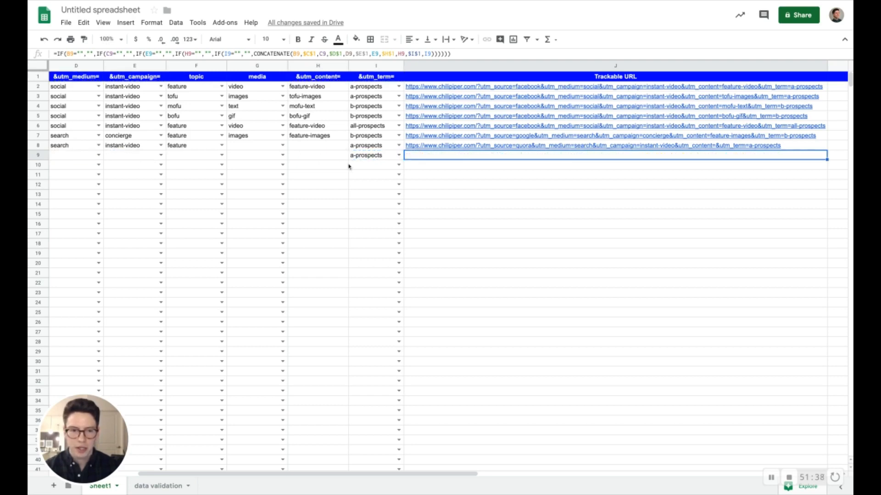
Fill row 9 with source google, campaign instant-video, topic feature and media images.
{"action": "scroll", "coordinate": [348, 167], "scroll_direction": "left", "scroll_amount": 5}
{"action": "left_click", "coordinate": [300, 168]}
{"action": "left_click", "coordinate": [252, 155]}
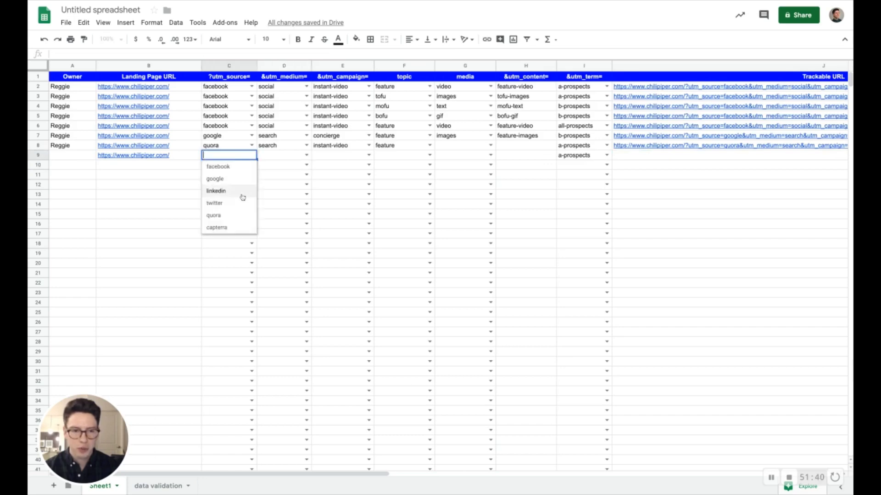
{"action": "left_click", "coordinate": [236, 178]}
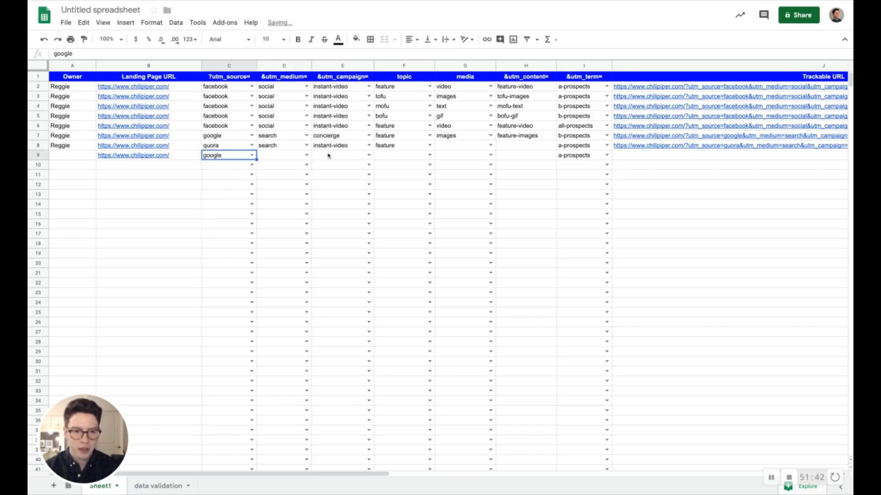
{"action": "left_click", "coordinate": [368, 155]}
{"action": "left_click", "coordinate": [358, 173]}
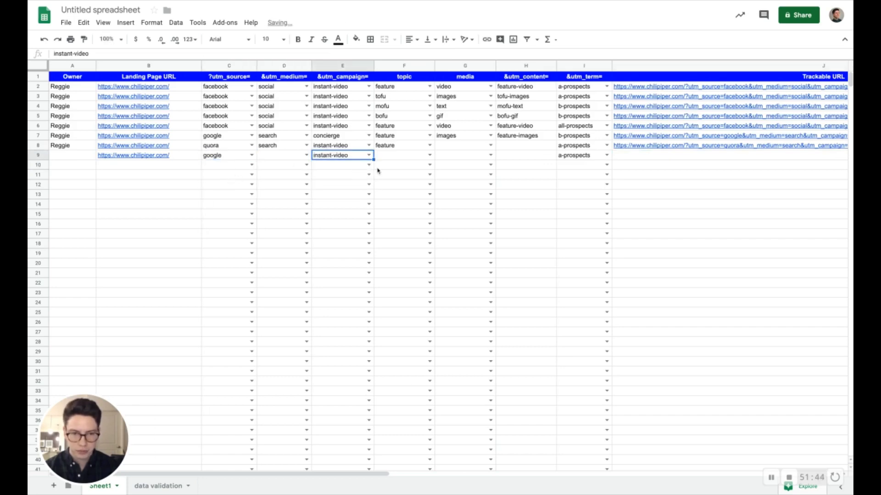
{"action": "left_click", "coordinate": [430, 156]}
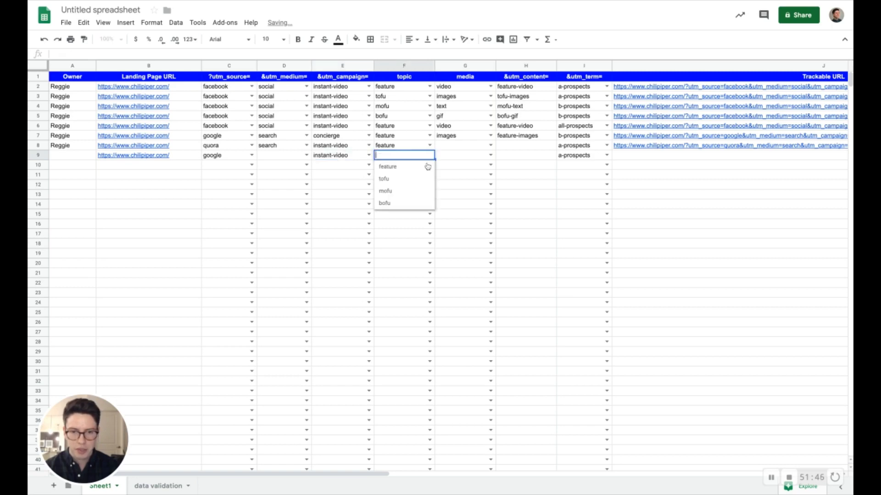
{"action": "left_click", "coordinate": [490, 156]}
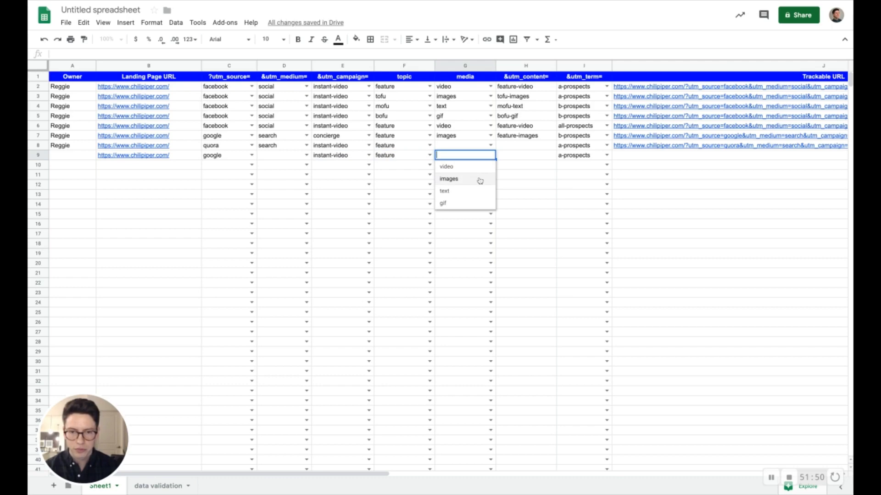
{"action": "left_click", "coordinate": [479, 179]}
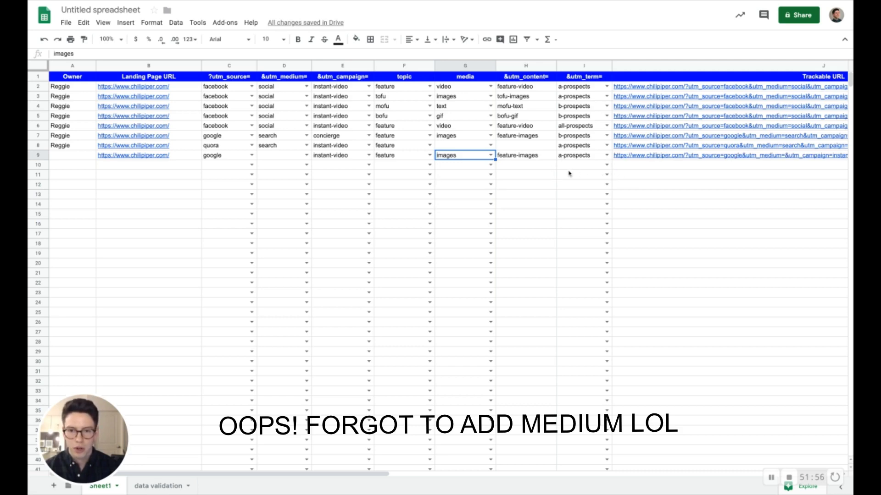
Copy the Trackable URL formula from J9 upward through J2.
{"action": "scroll", "coordinate": [638, 167], "scroll_direction": "right", "scroll_amount": 1}
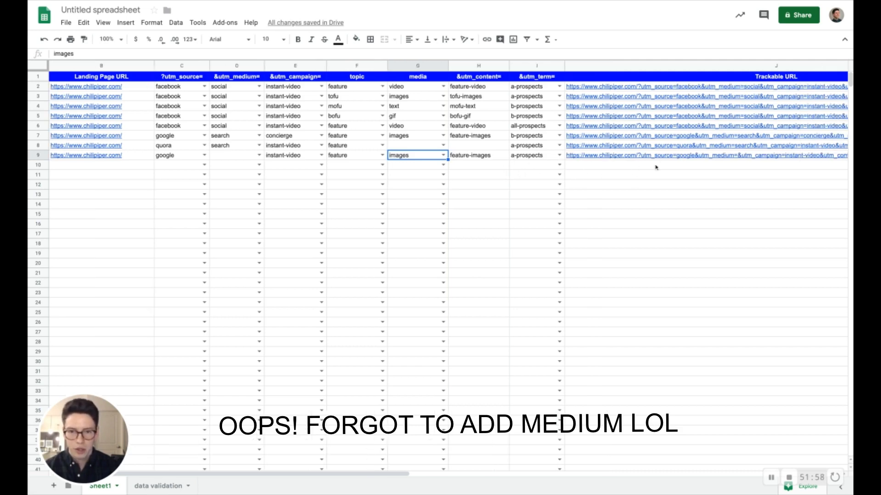
{"action": "scroll", "coordinate": [656, 167], "scroll_direction": "right", "scroll_amount": 4}
{"action": "left_click", "coordinate": [648, 155]}
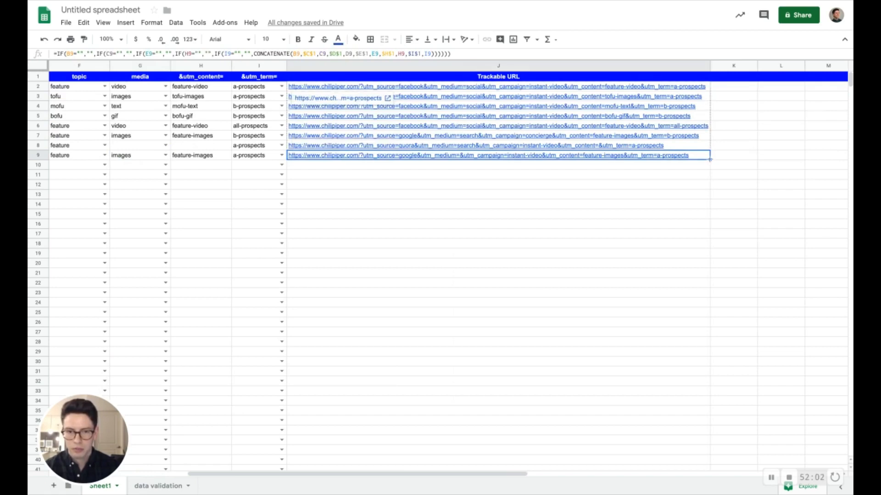
{"action": "left_click_drag", "start_coordinate": [710, 160], "coordinate": [709, 90]}
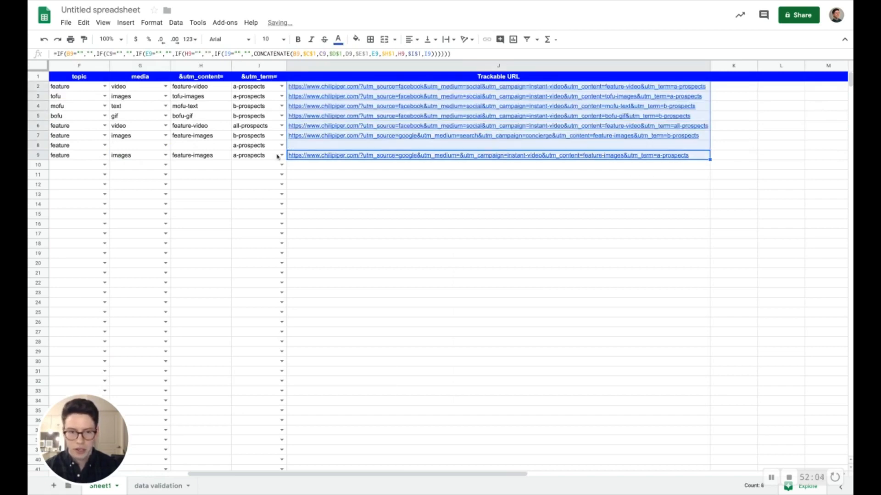
Set the media value in row 8 to video.
{"action": "scroll", "coordinate": [277, 157], "scroll_direction": "left", "scroll_amount": 1}
{"action": "left_click", "coordinate": [511, 197]}
{"action": "scroll", "coordinate": [365, 155], "scroll_direction": "left", "scroll_amount": 1}
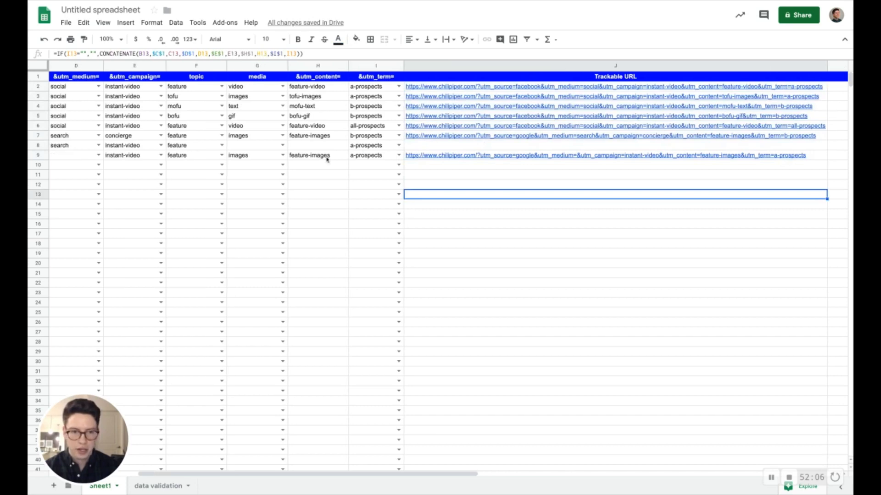
{"action": "left_click", "coordinate": [283, 146]}
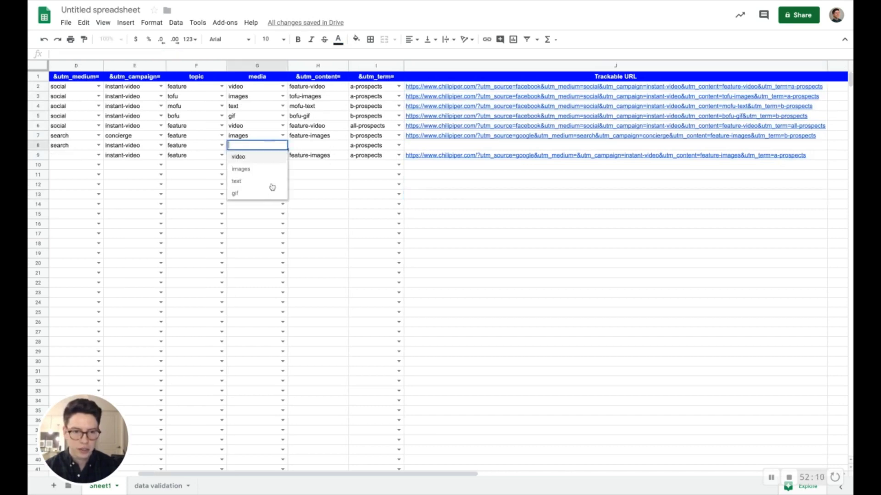
{"action": "left_click", "coordinate": [270, 157]}
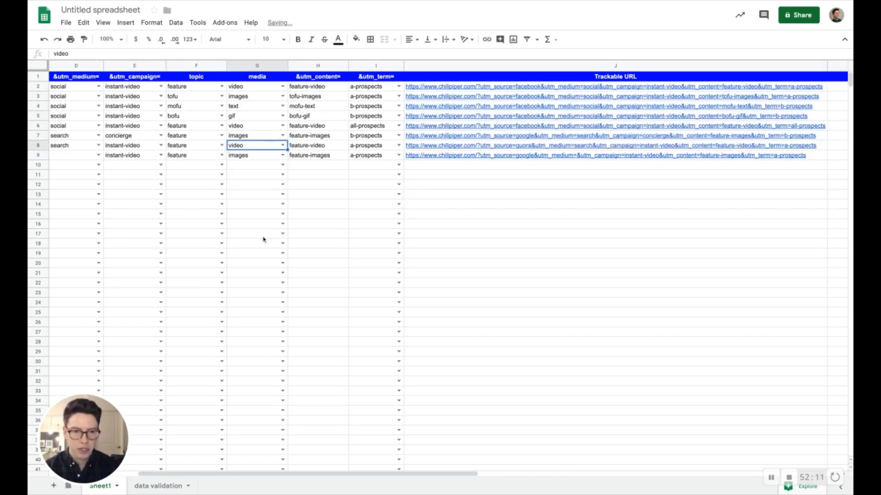
{"action": "left_click", "coordinate": [541, 214]}
{"action": "left_click", "coordinate": [666, 158]}
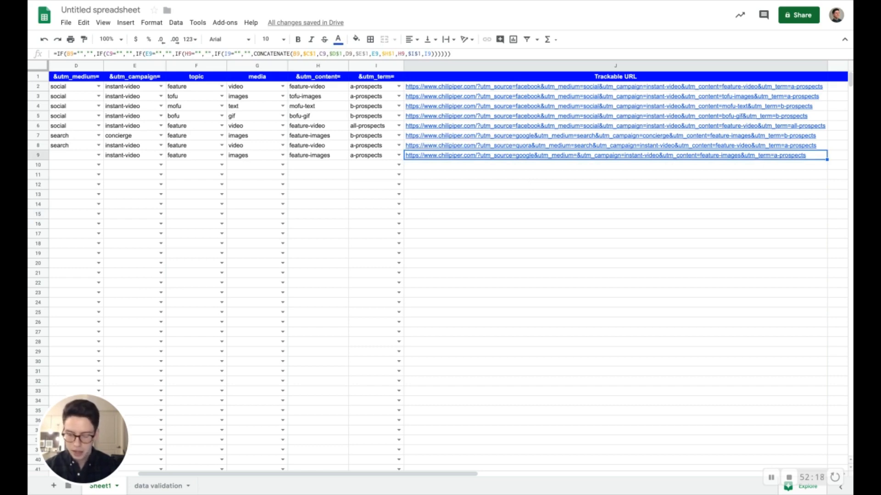
{"action": "mouse_move", "coordinate": [533, 159]}
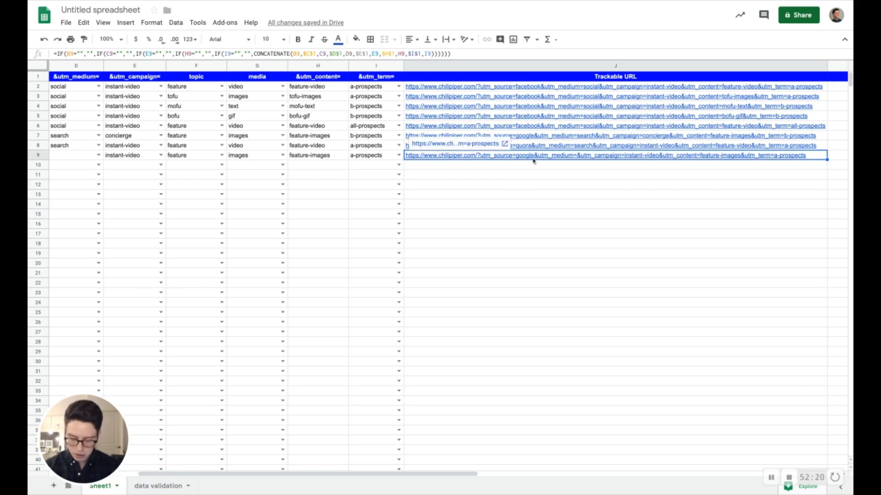
{"action": "key", "text": "ctrl+shift+Down"}
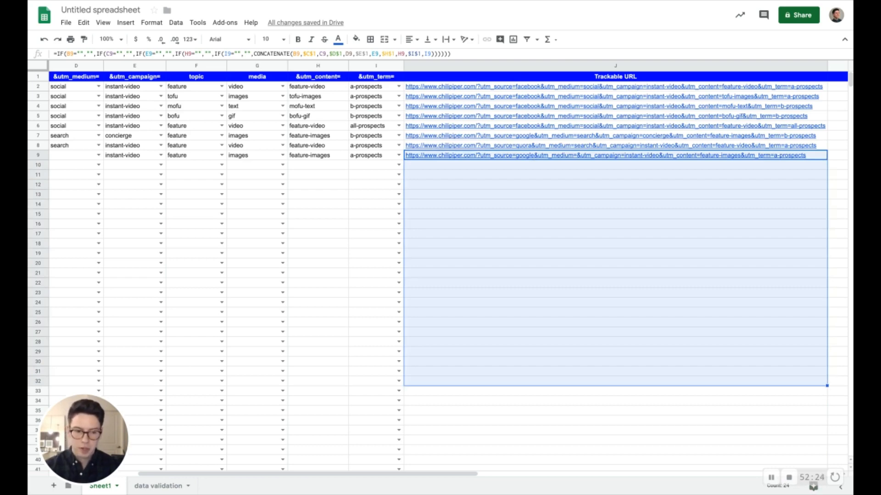
{"action": "left_click", "coordinate": [500, 380]}
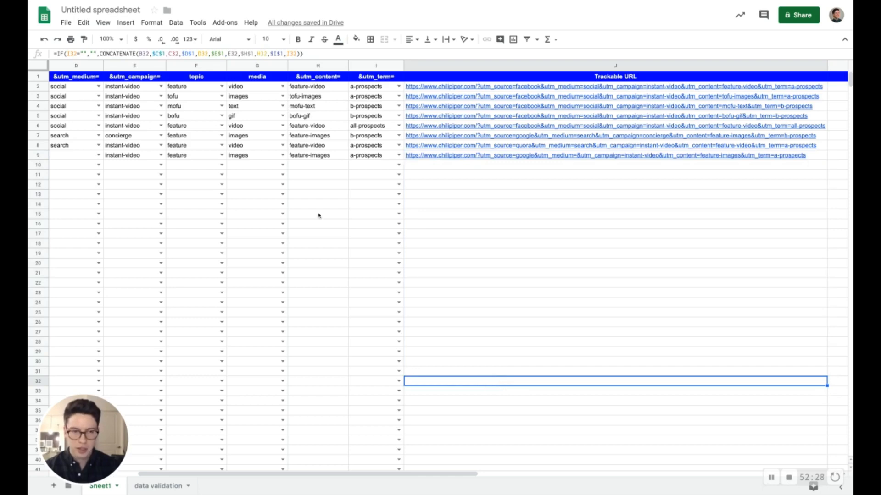
{"action": "left_click", "coordinate": [506, 394]}
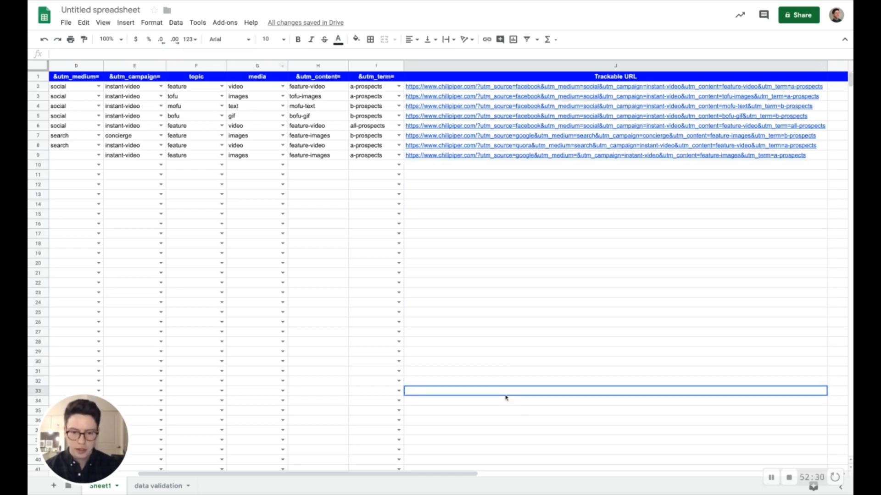
Fill the J9 Trackable URL formula down to the last row of column J and return to the header row.
{"action": "left_click", "coordinate": [497, 156]}
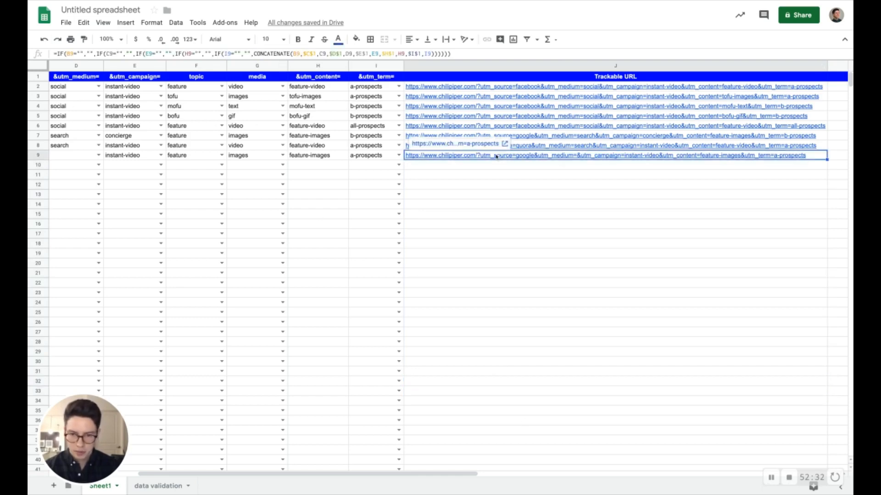
{"action": "key", "text": "ctrl+shift+Down"}
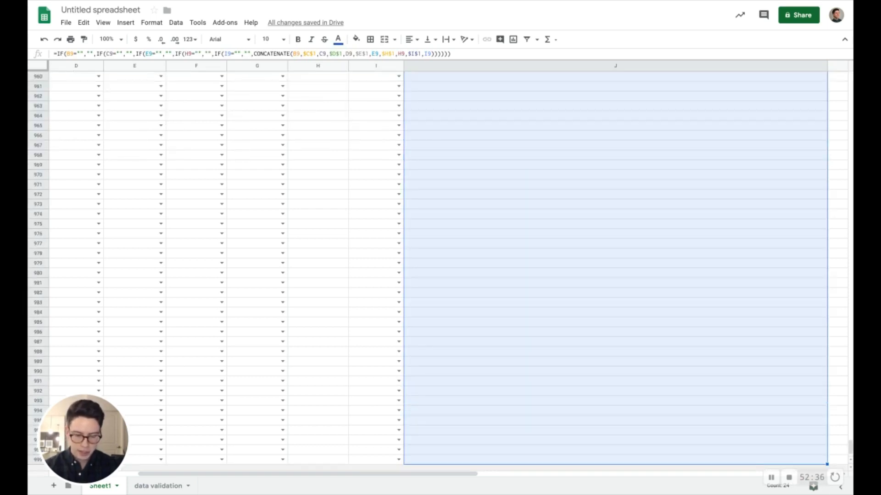
{"action": "key", "text": "ctrl+d"}
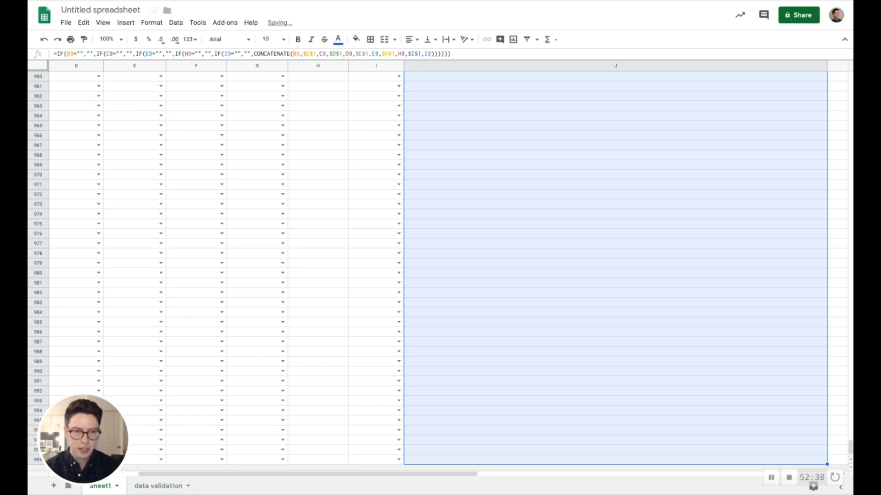
{"action": "left_click", "coordinate": [502, 169]}
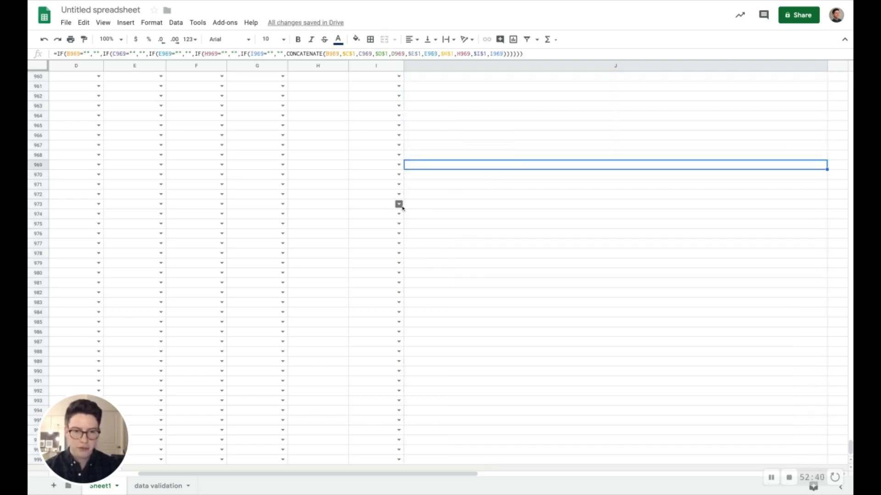
{"action": "scroll", "coordinate": [230, 174], "scroll_direction": "left", "scroll_amount": 5}
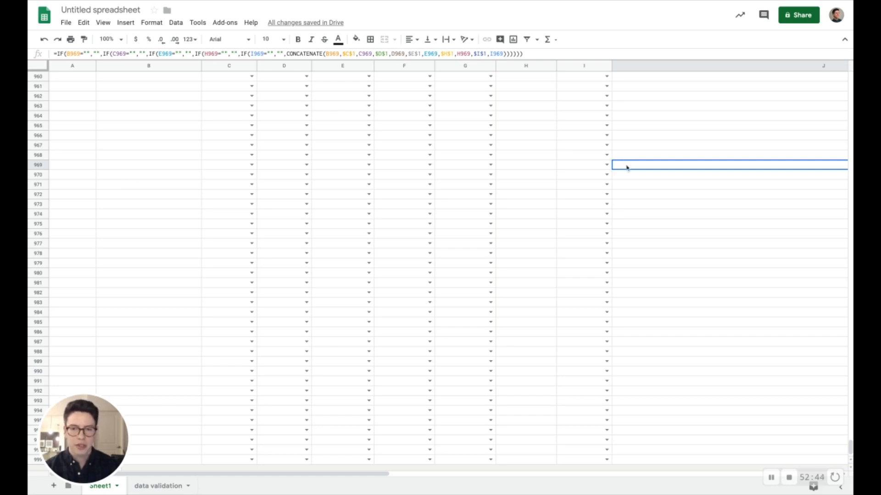
{"action": "key", "text": "ctrl+Up"}
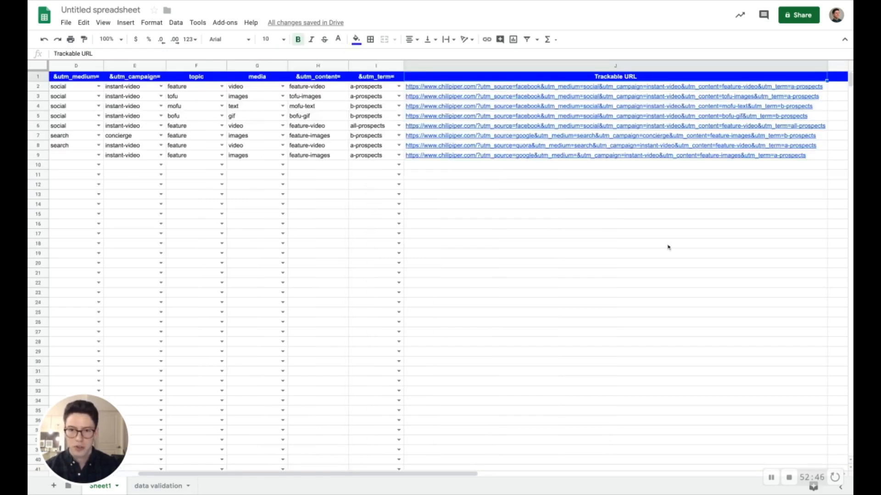
On the data validation sheet, add 1, 2 and 3 below all-prospects in the term list and extend the series to 26.
{"action": "scroll", "coordinate": [657, 248], "scroll_direction": "left", "scroll_amount": 5}
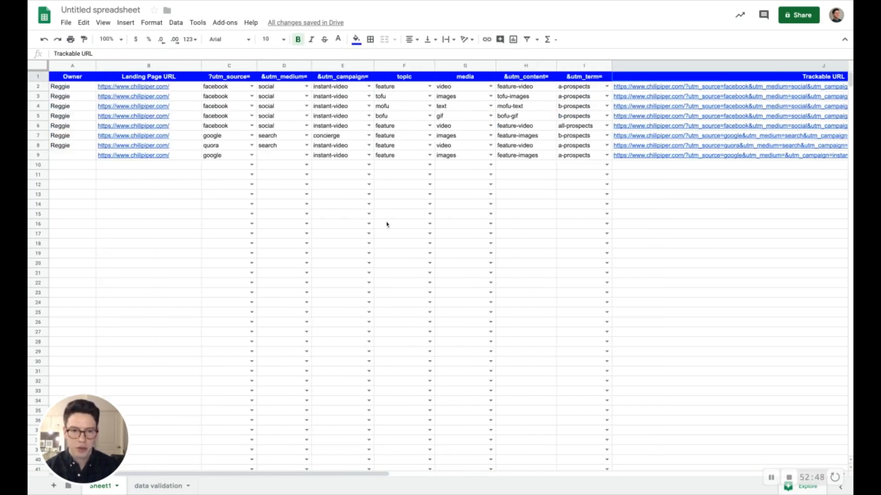
{"action": "left_click", "coordinate": [155, 486]}
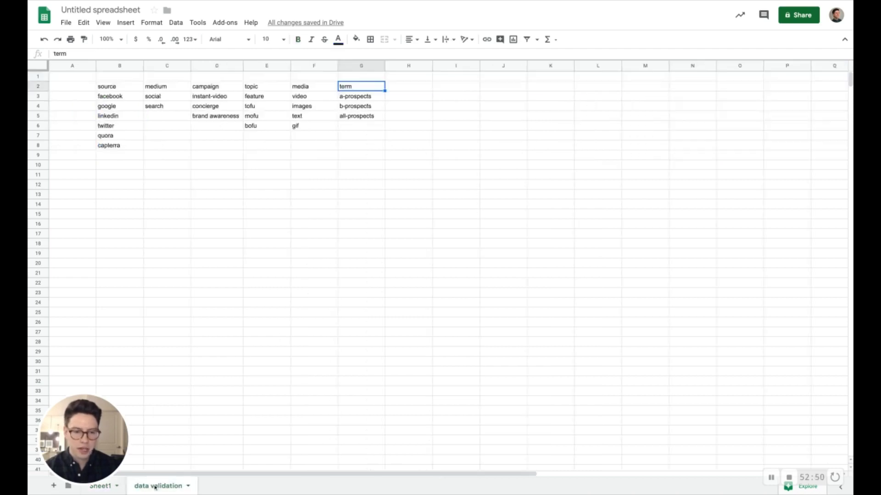
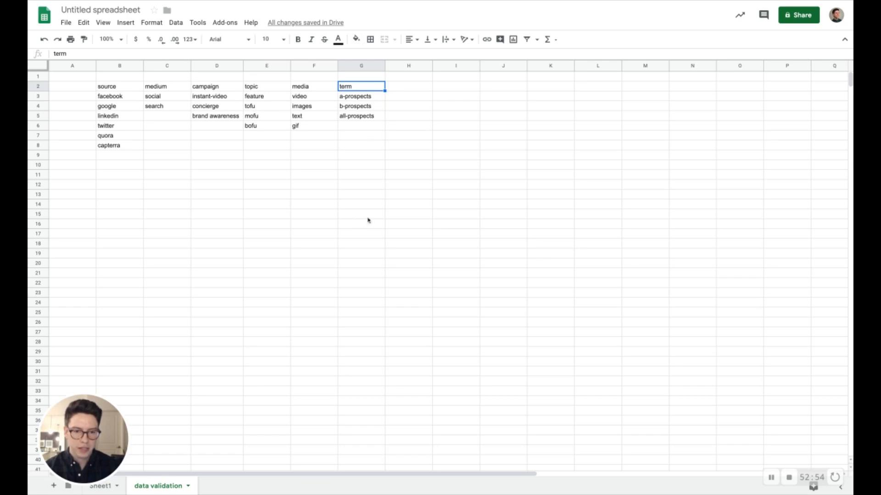
{"action": "left_click", "coordinate": [359, 132]}
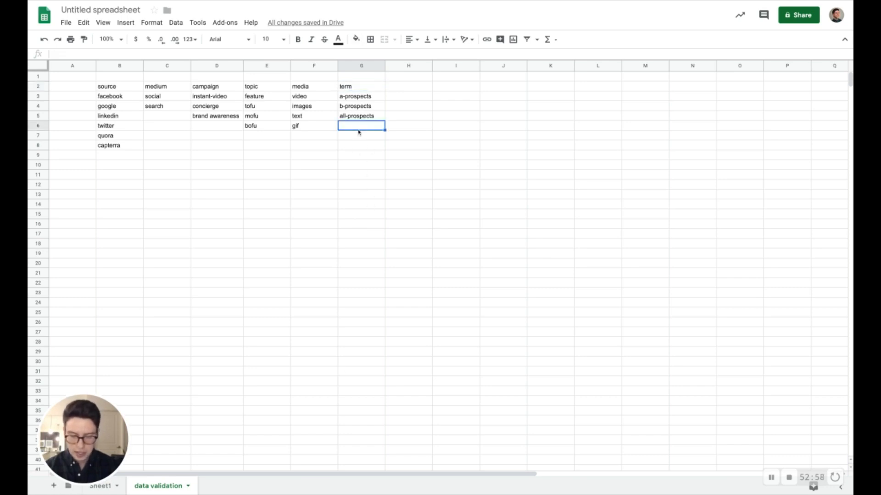
{"action": "type", "text": "1"}
{"action": "key", "text": "Return"}
{"action": "type", "text": "2"}
{"action": "key", "text": "Return"}
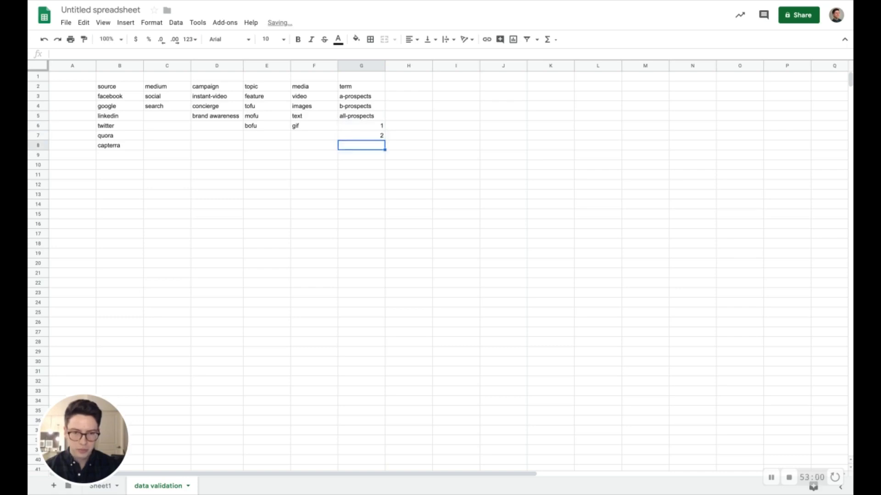
{"action": "type", "text": "3"}
{"action": "key", "text": "Return"}
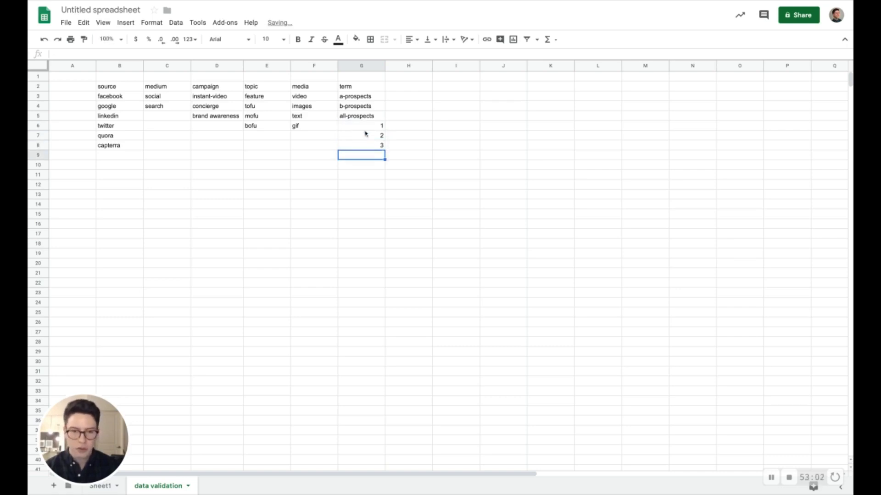
{"action": "left_click_drag", "start_coordinate": [365, 128], "coordinate": [380, 377]}
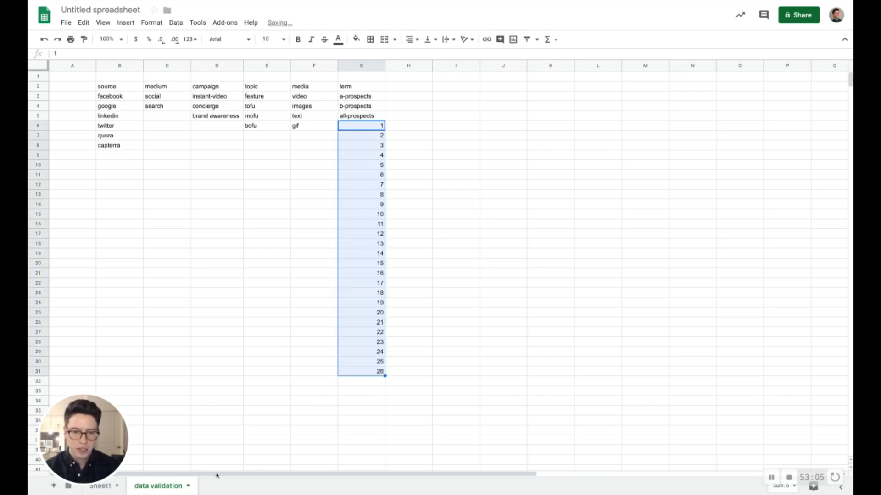
Examine the &utm_term= dropdown options of cell I10 on Sheet1 without choosing a value.
{"action": "left_click", "coordinate": [112, 489]}
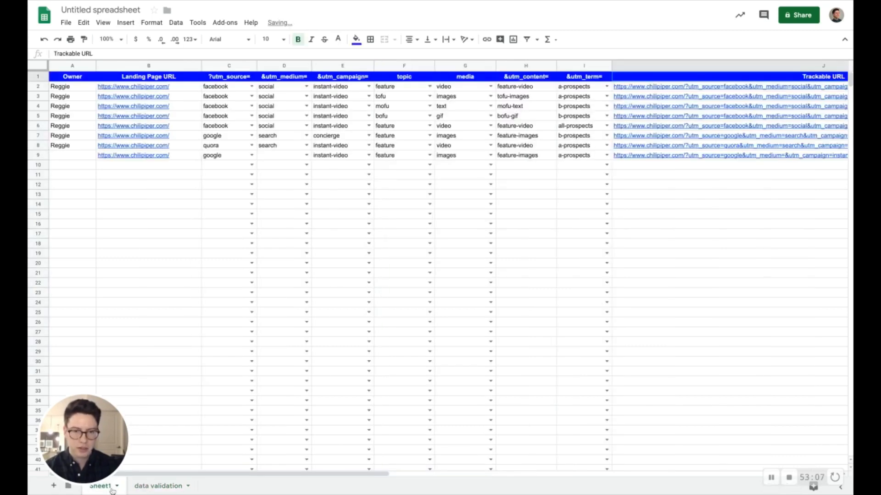
{"action": "left_click", "coordinate": [606, 165]}
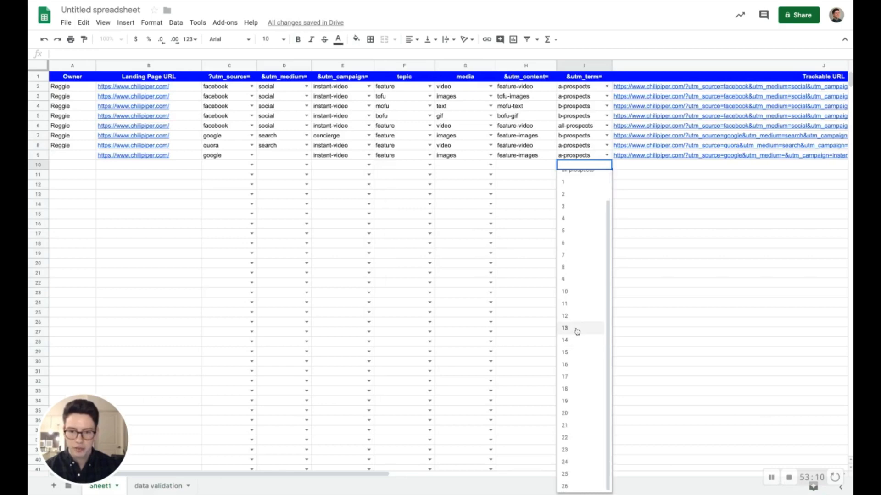
{"action": "key", "text": "Escape"}
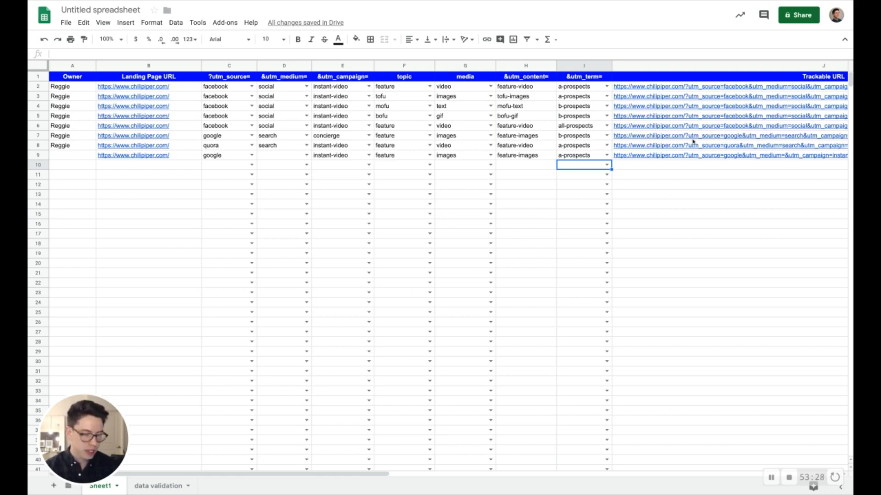
{"action": "scroll", "coordinate": [699, 196], "scroll_direction": "right", "scroll_amount": 5}
{"action": "scroll", "coordinate": [485, 171], "scroll_direction": "left", "scroll_amount": 5}
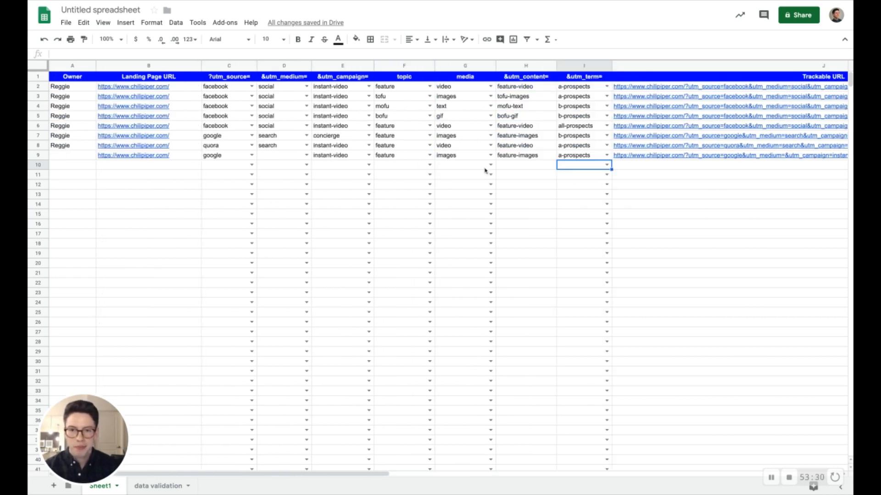
{"action": "scroll", "coordinate": [492, 170], "scroll_direction": "right", "scroll_amount": 3}
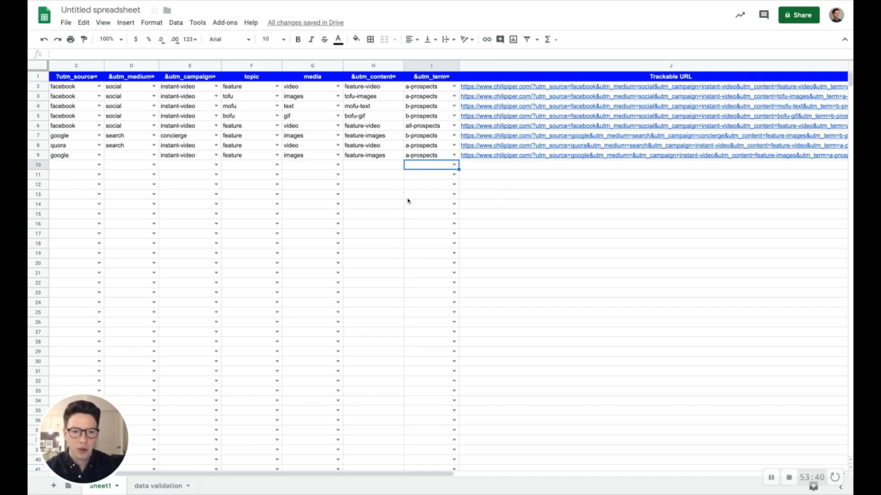
Fill the empty Owner cell in row 9 with the same owner's name as the rows above.
{"action": "scroll", "coordinate": [405, 202], "scroll_direction": "left", "scroll_amount": 3}
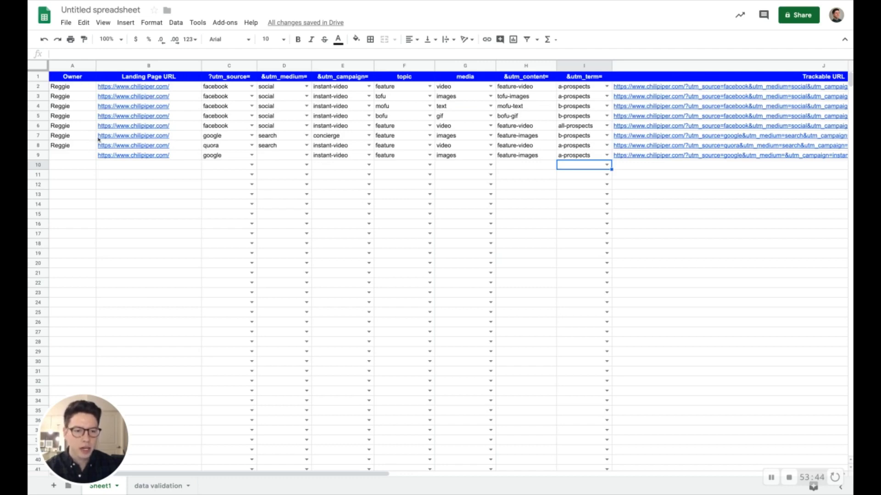
{"action": "left_click", "coordinate": [79, 154]}
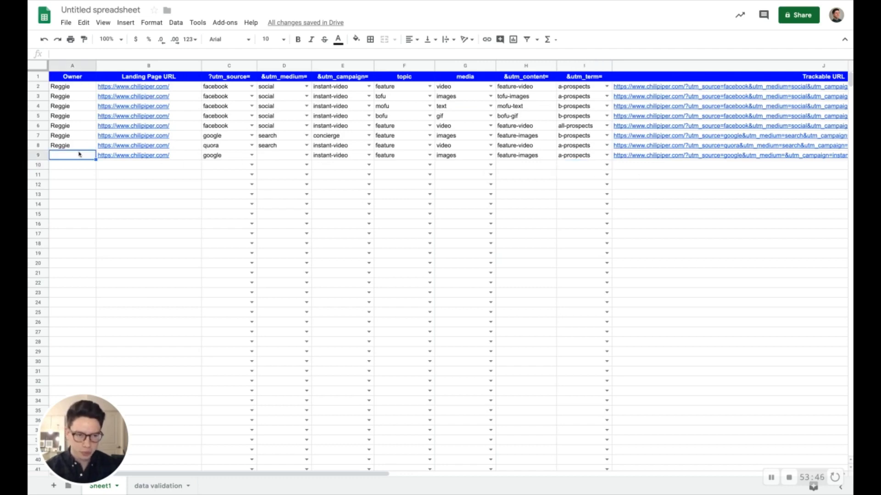
{"action": "type", "text": "Reggie"}
{"action": "key", "text": "Return"}
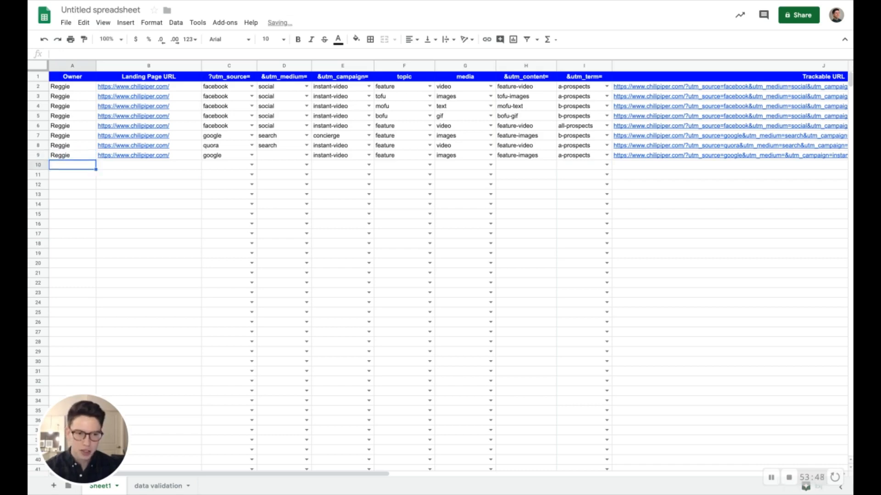
Protect the Trackable URL column J under the description "formula range", restricting editing to only you.
{"action": "scroll", "coordinate": [605, 198], "scroll_direction": "right", "scroll_amount": 3}
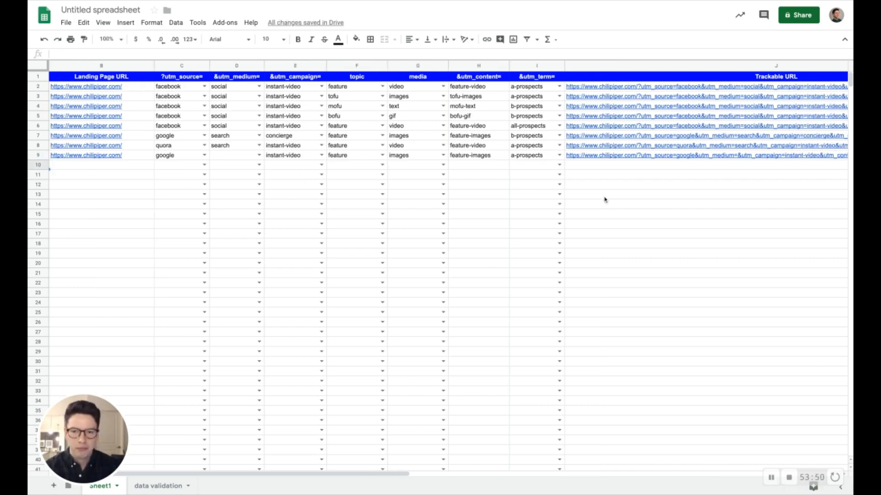
{"action": "scroll", "coordinate": [583, 194], "scroll_direction": "right", "scroll_amount": 1}
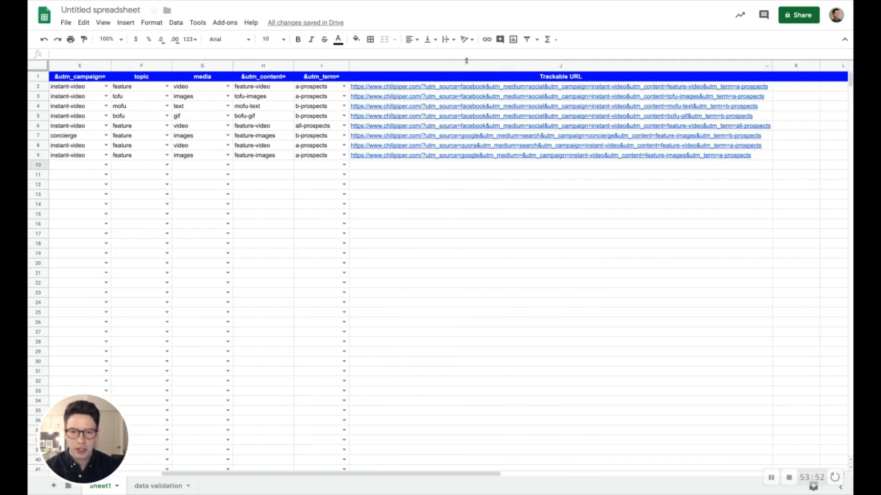
{"action": "left_click", "coordinate": [468, 66]}
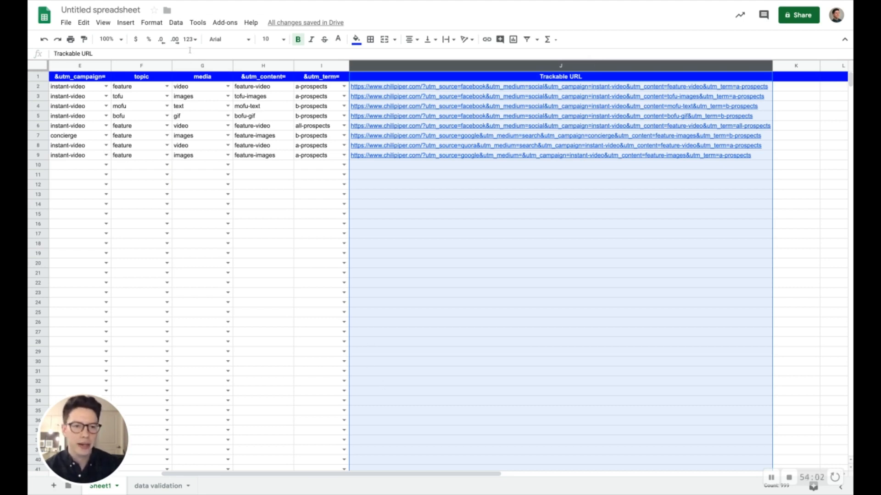
{"action": "left_click", "coordinate": [183, 26]}
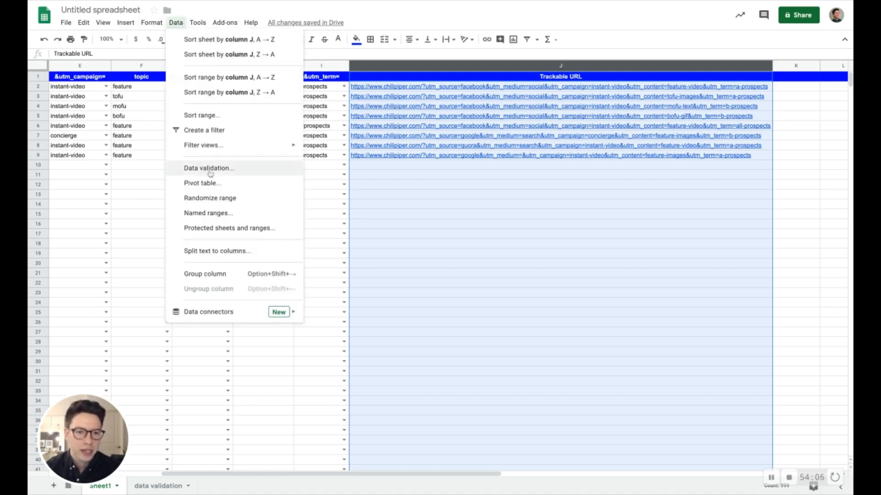
{"action": "left_click", "coordinate": [215, 229]}
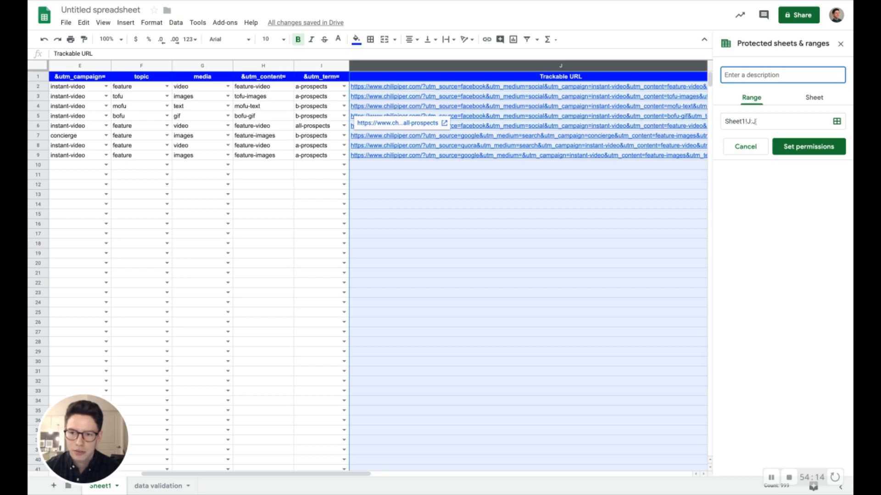
{"action": "type", "text": "for"}
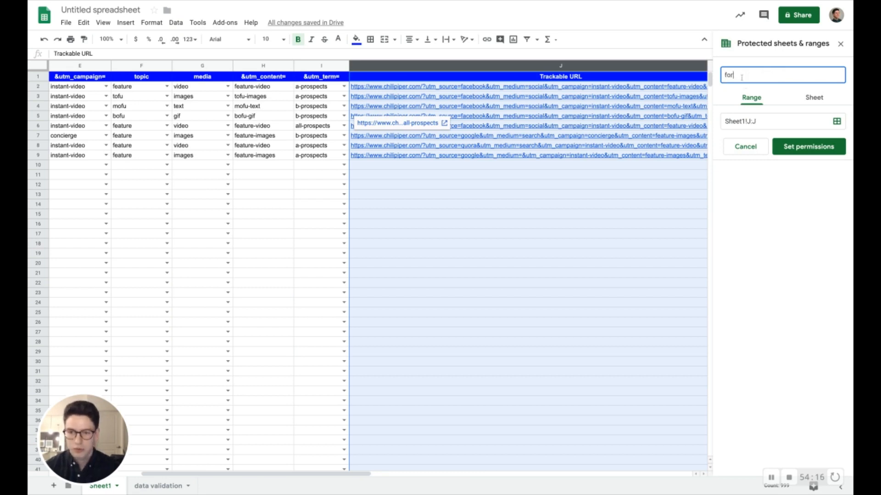
{"action": "type", "text": "mula range"}
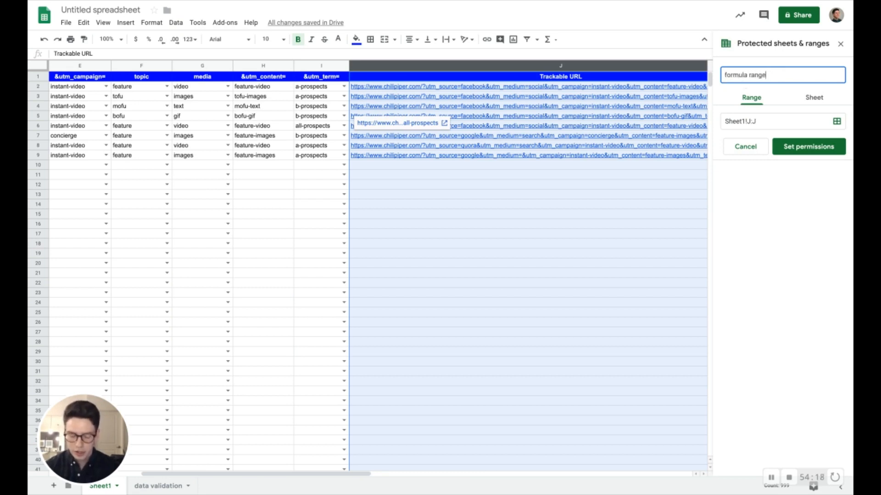
{"action": "left_click", "coordinate": [822, 148]}
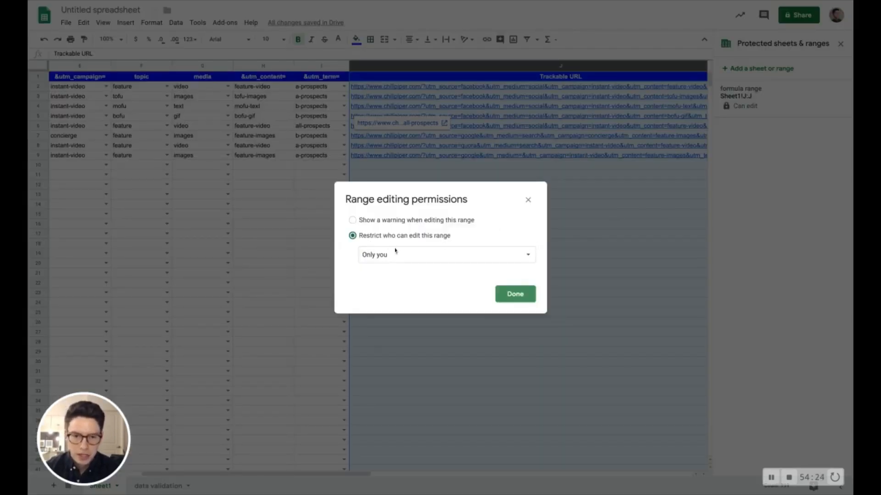
{"action": "left_click", "coordinate": [509, 296]}
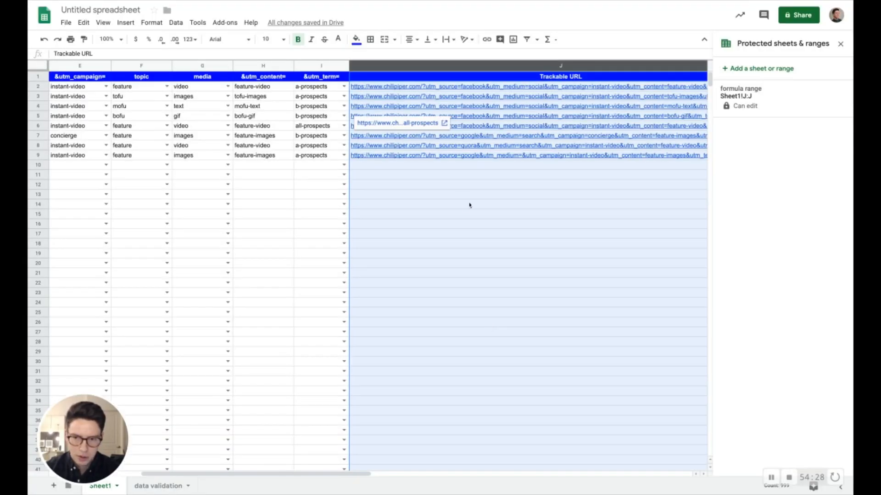
{"action": "left_click", "coordinate": [472, 206]}
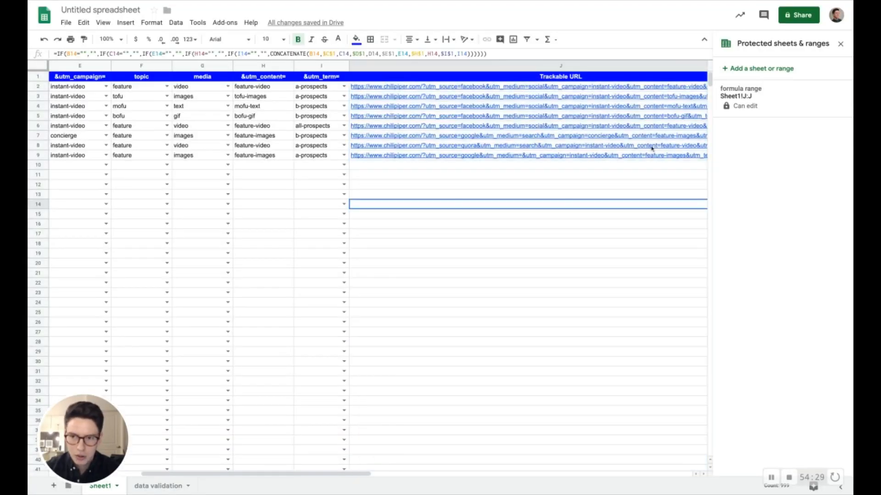
{"action": "left_click", "coordinate": [447, 154]}
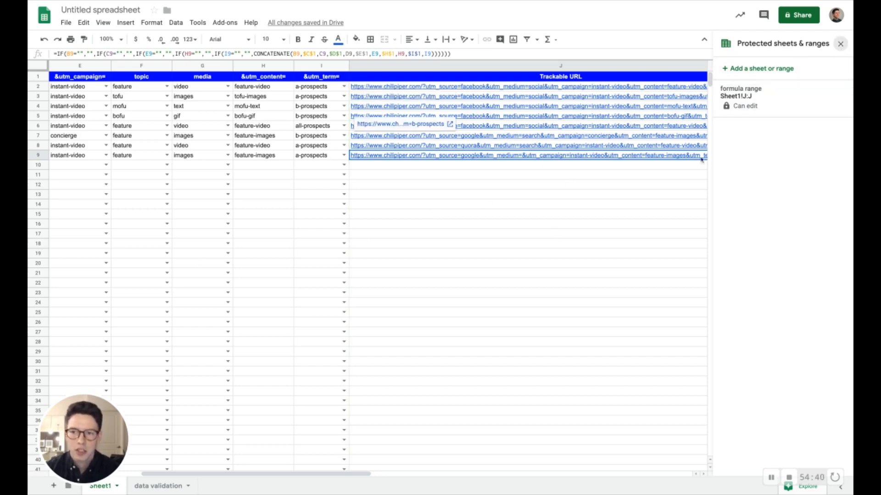
{"action": "left_click", "coordinate": [840, 44]}
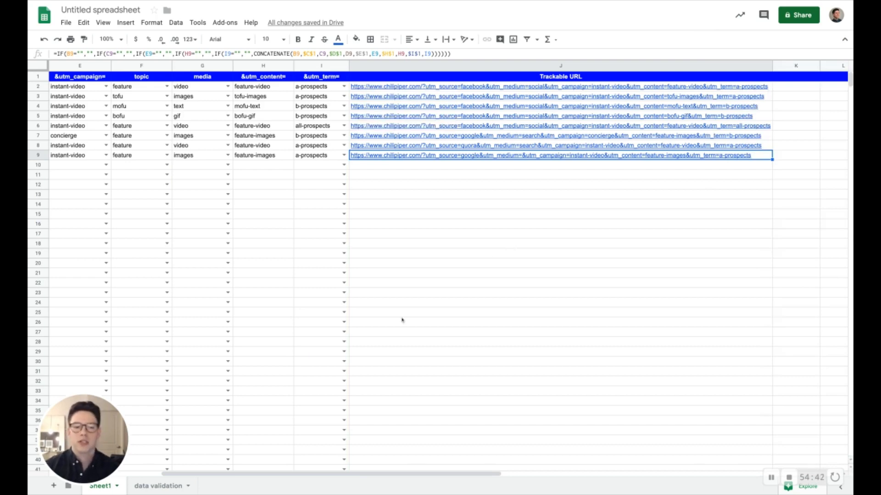
Delete the unused columns K through AB to the right of the Trackable URL column.
{"action": "scroll", "coordinate": [409, 270], "scroll_direction": "left", "scroll_amount": 5}
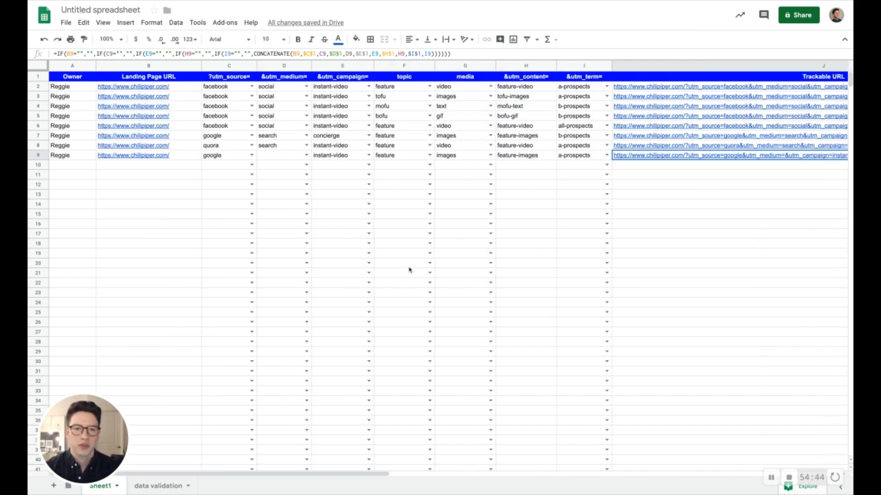
{"action": "scroll", "coordinate": [491, 254], "scroll_direction": "right", "scroll_amount": 10}
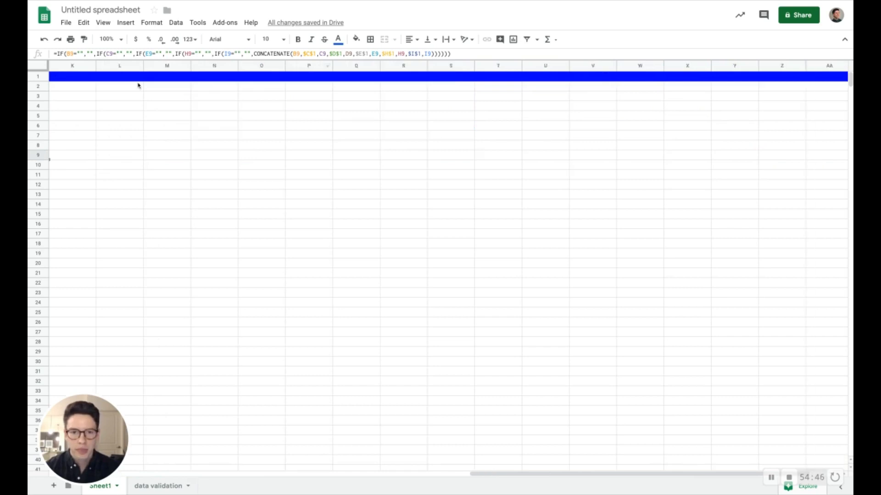
{"action": "scroll", "coordinate": [138, 86], "scroll_direction": "left", "scroll_amount": 5}
{"action": "left_click", "coordinate": [744, 69]}
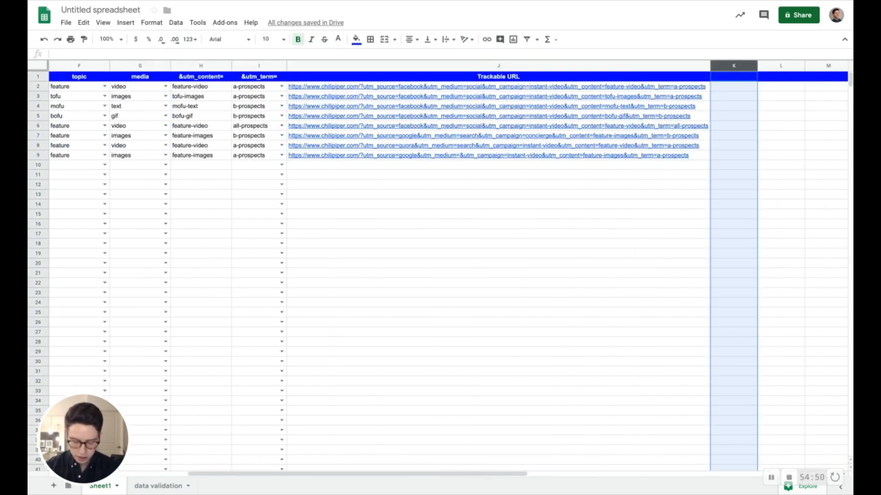
{"action": "key", "text": "ctrl+shift+Right"}
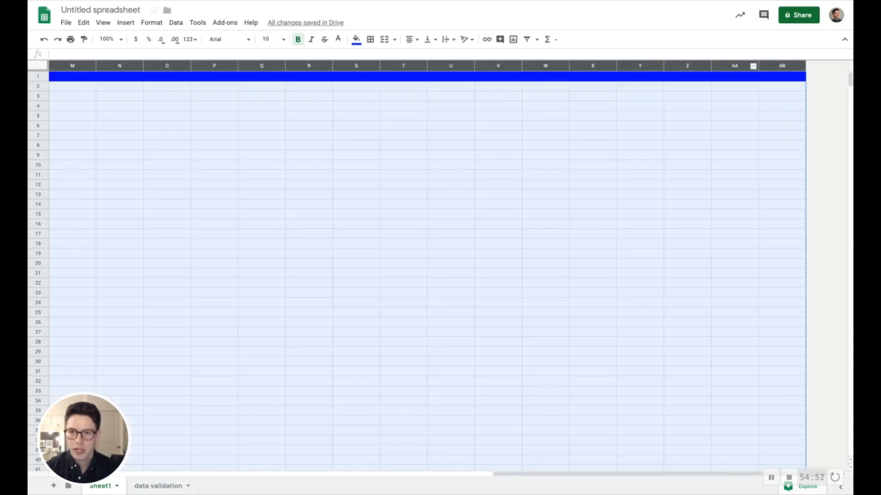
{"action": "right_click", "coordinate": [730, 65]}
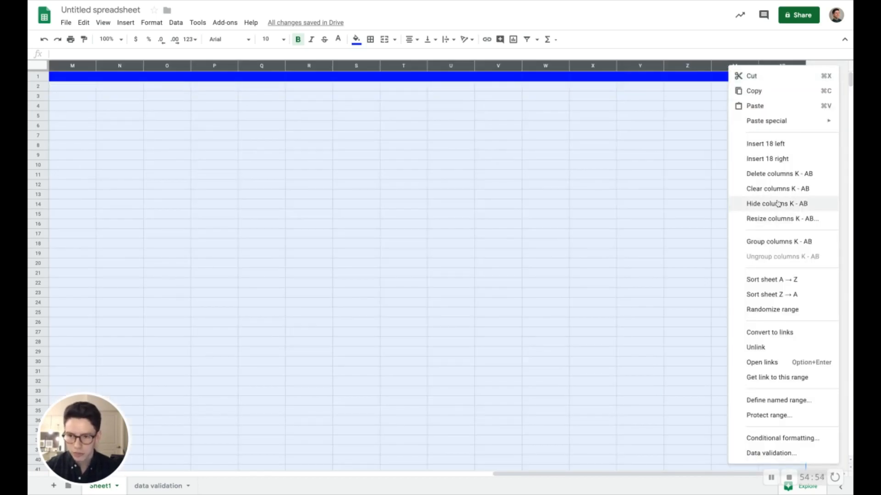
{"action": "left_click", "coordinate": [774, 175]}
{"action": "left_click", "coordinate": [524, 187]}
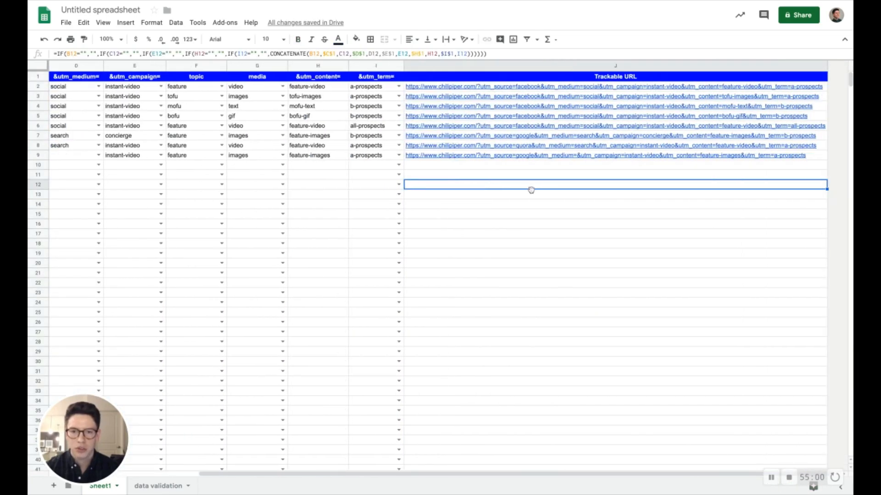
Insert one blank row directly below the header row.
{"action": "scroll", "coordinate": [531, 189], "scroll_direction": "left", "scroll_amount": 5}
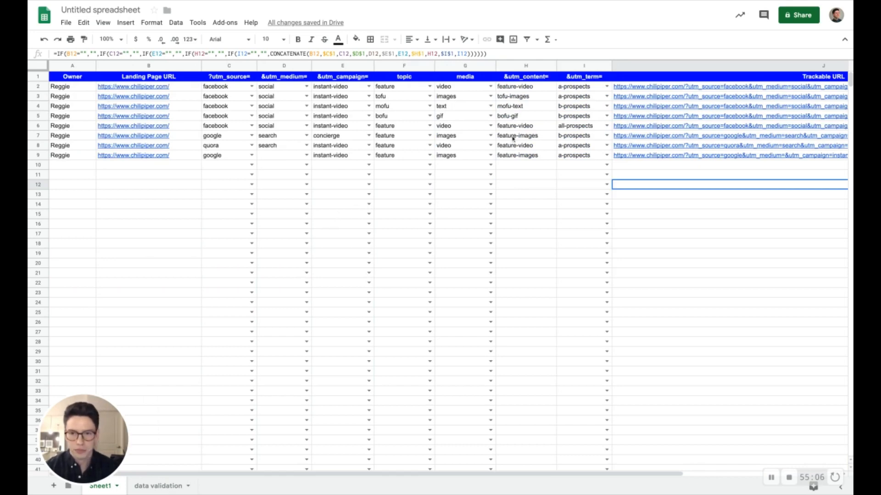
{"action": "left_click", "coordinate": [43, 78]}
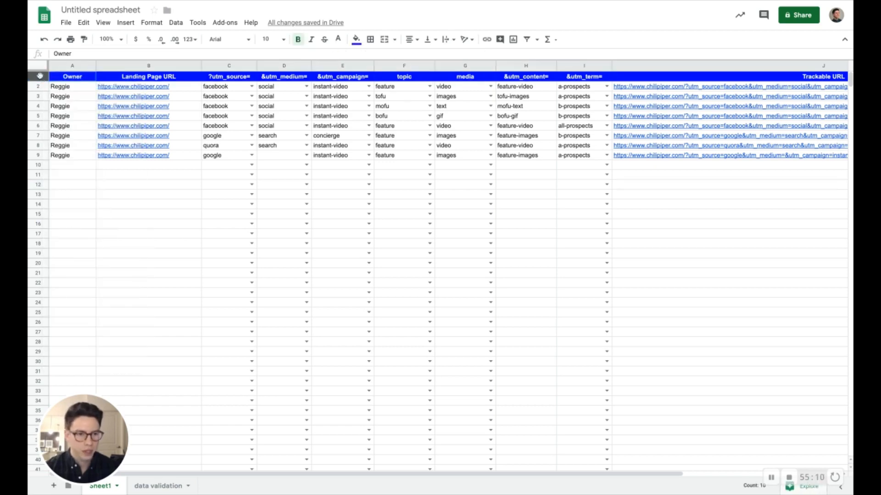
{"action": "right_click", "coordinate": [41, 77]}
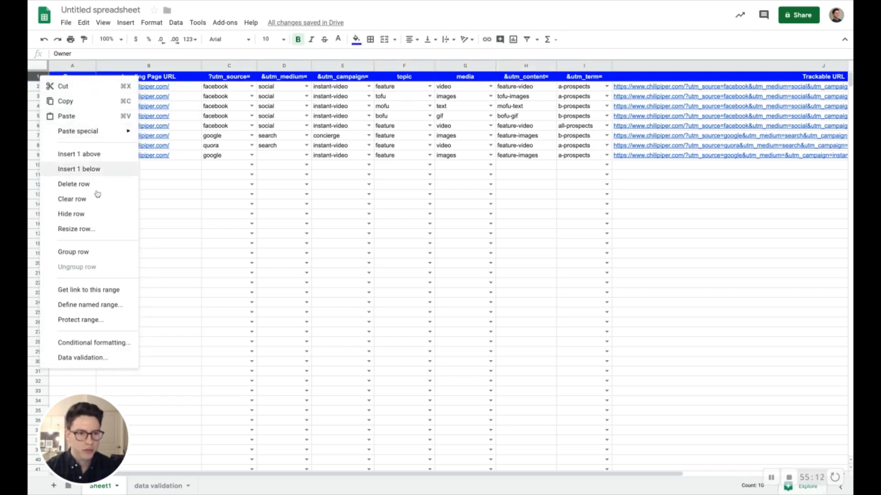
{"action": "left_click", "coordinate": [91, 174]}
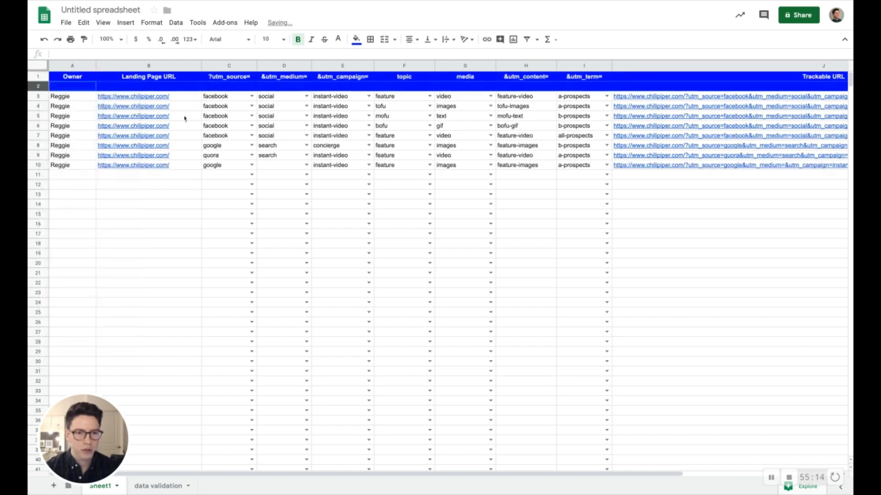
Enter Required in B2 under Landing Page URL and fill it across row 2 to I2 under &utm_term=.
{"action": "left_click", "coordinate": [87, 91]}
{"action": "left_click", "coordinate": [130, 88]}
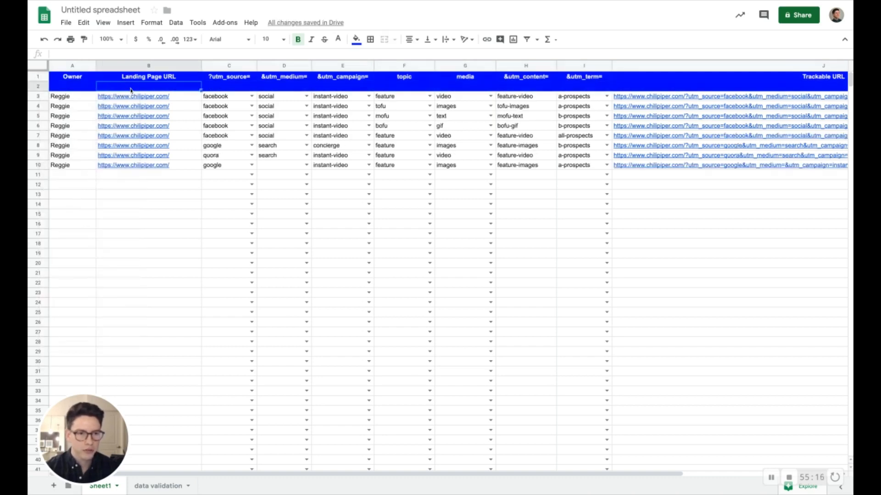
{"action": "left_click", "coordinate": [76, 91]}
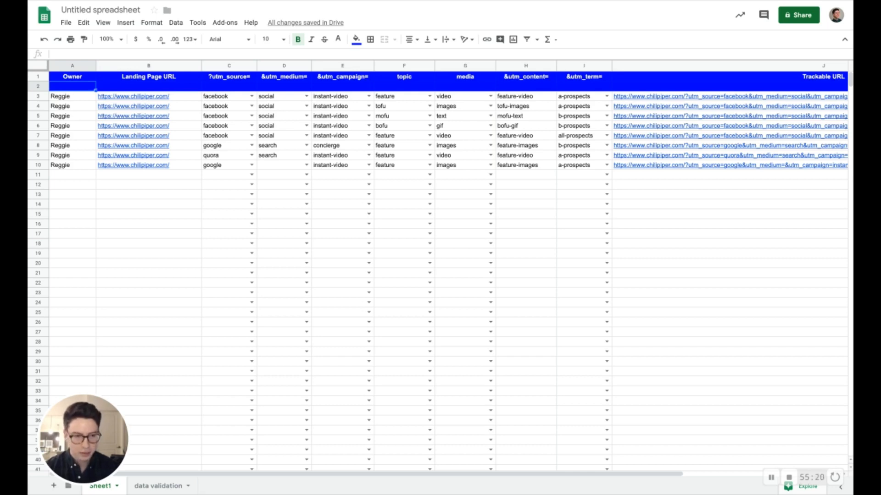
{"action": "key", "text": "Tab"}
{"action": "type", "text": "Required"}
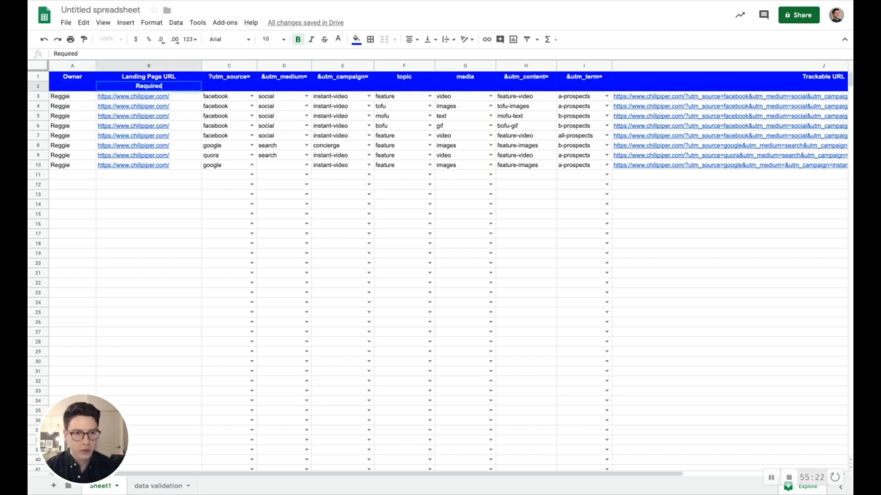
{"action": "key", "text": "Return"}
{"action": "left_click", "coordinate": [140, 90]}
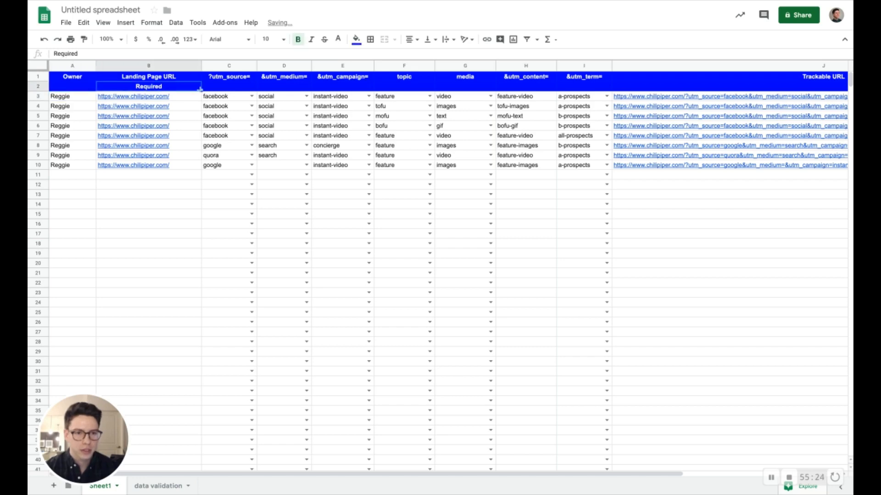
{"action": "left_click_drag", "start_coordinate": [201, 89], "coordinate": [584, 88]}
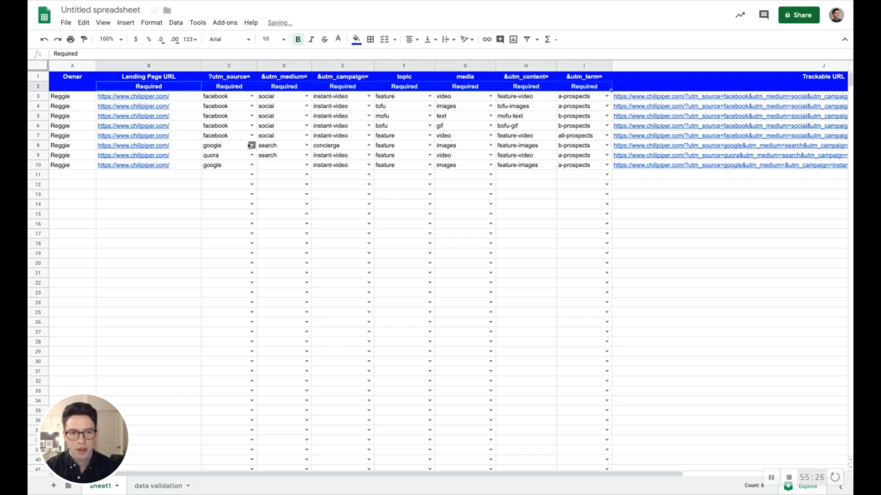
Change the text color of the Required labels in B2 through I2 to light blue.
{"action": "left_click", "coordinate": [168, 189]}
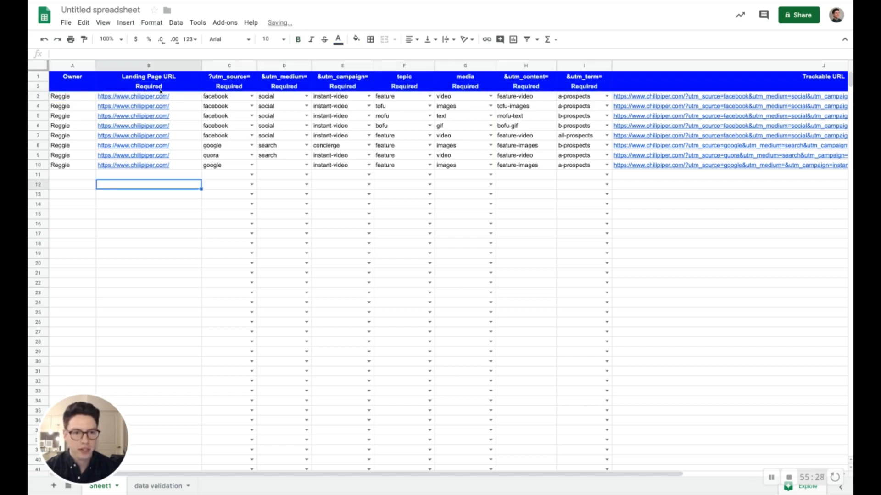
{"action": "left_click_drag", "start_coordinate": [160, 90], "coordinate": [583, 88]}
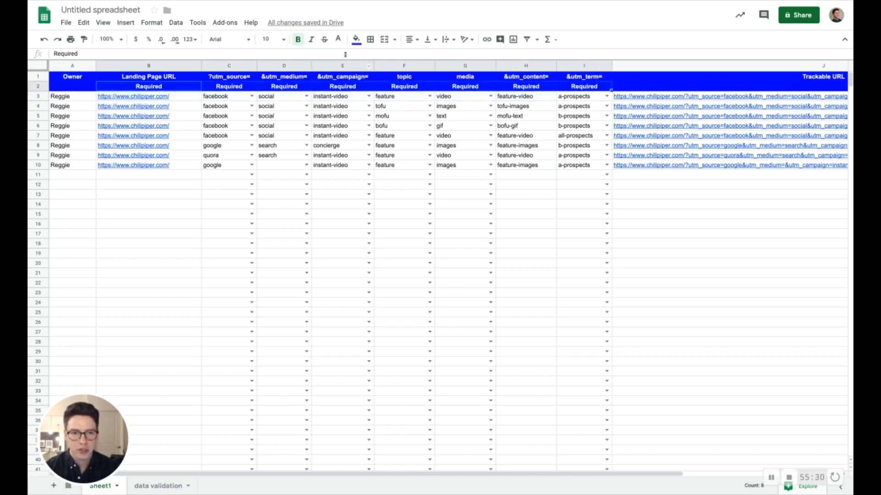
{"action": "left_click", "coordinate": [338, 39]}
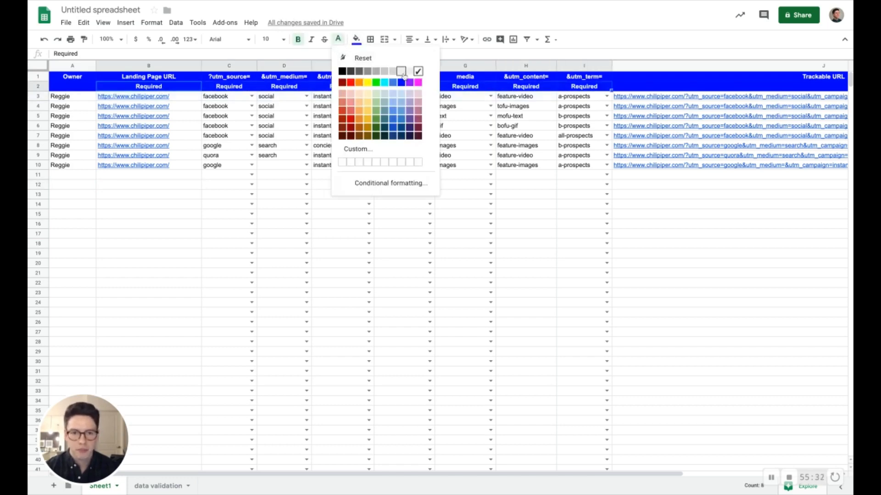
{"action": "left_click", "coordinate": [402, 103]}
{"action": "left_click", "coordinate": [207, 214]}
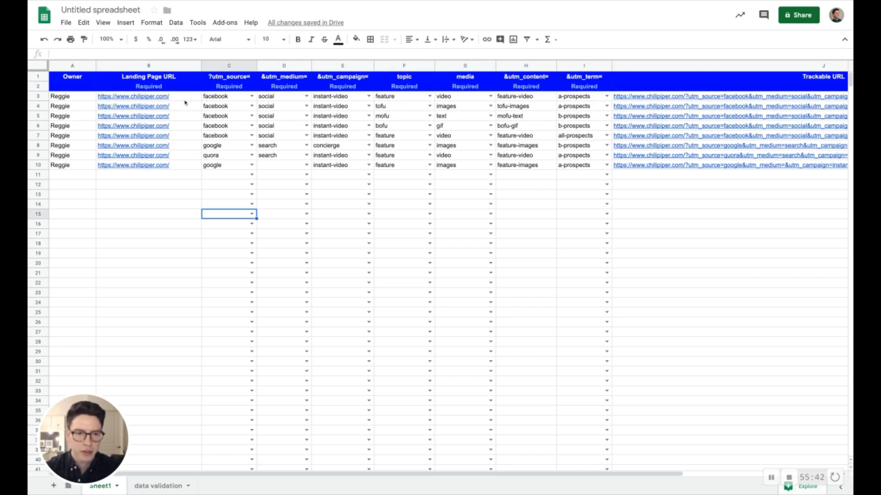
{"action": "left_click", "coordinate": [754, 195]}
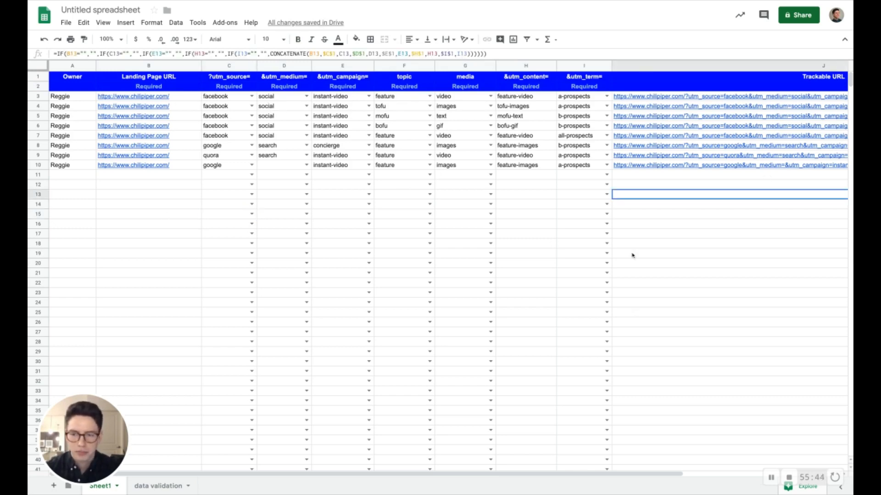
{"action": "scroll", "coordinate": [632, 255], "scroll_direction": "right", "scroll_amount": 2}
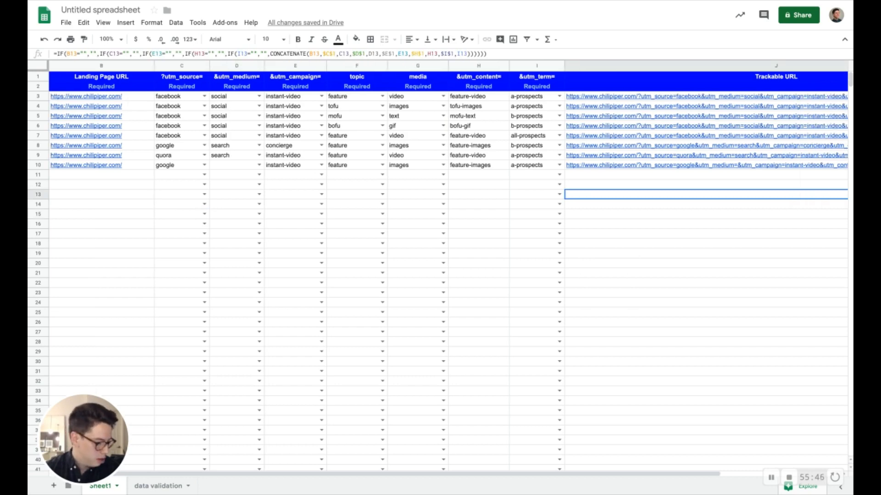